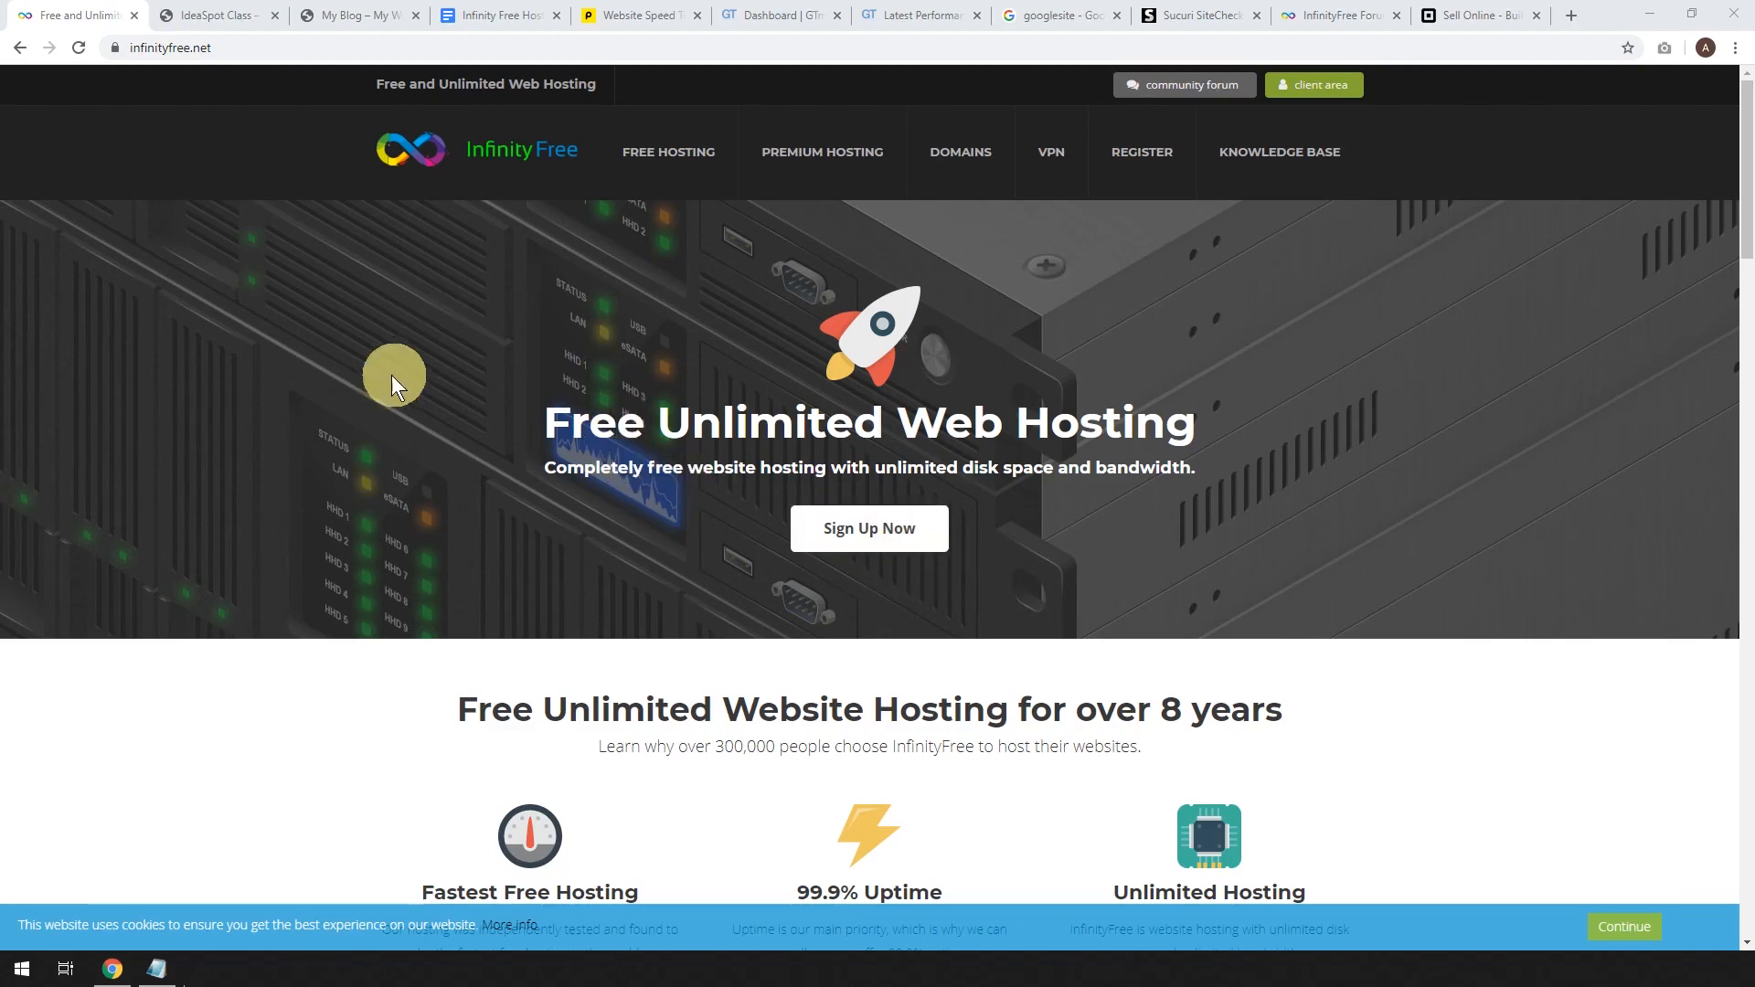
# Switch to the IdeaSpot Class site and select the subdomain in its ideaspotclass.epizy.com address.
pyautogui.click(208, 15)
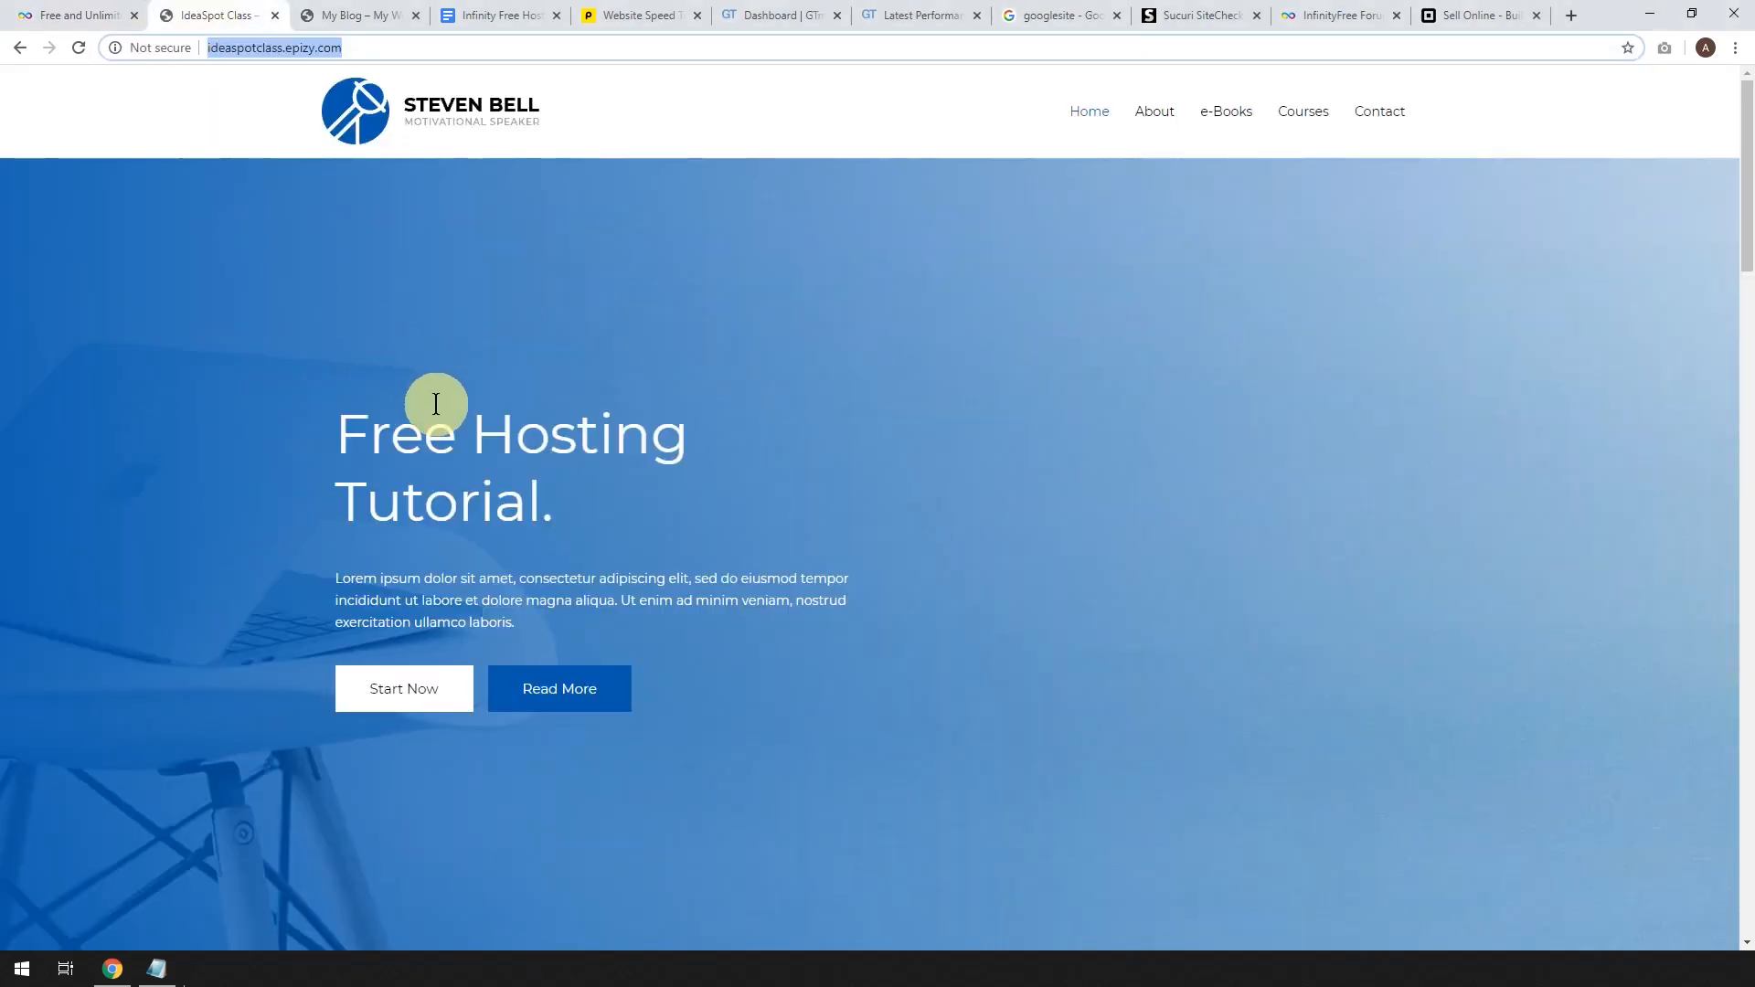
pyautogui.doubleClick(282, 58)
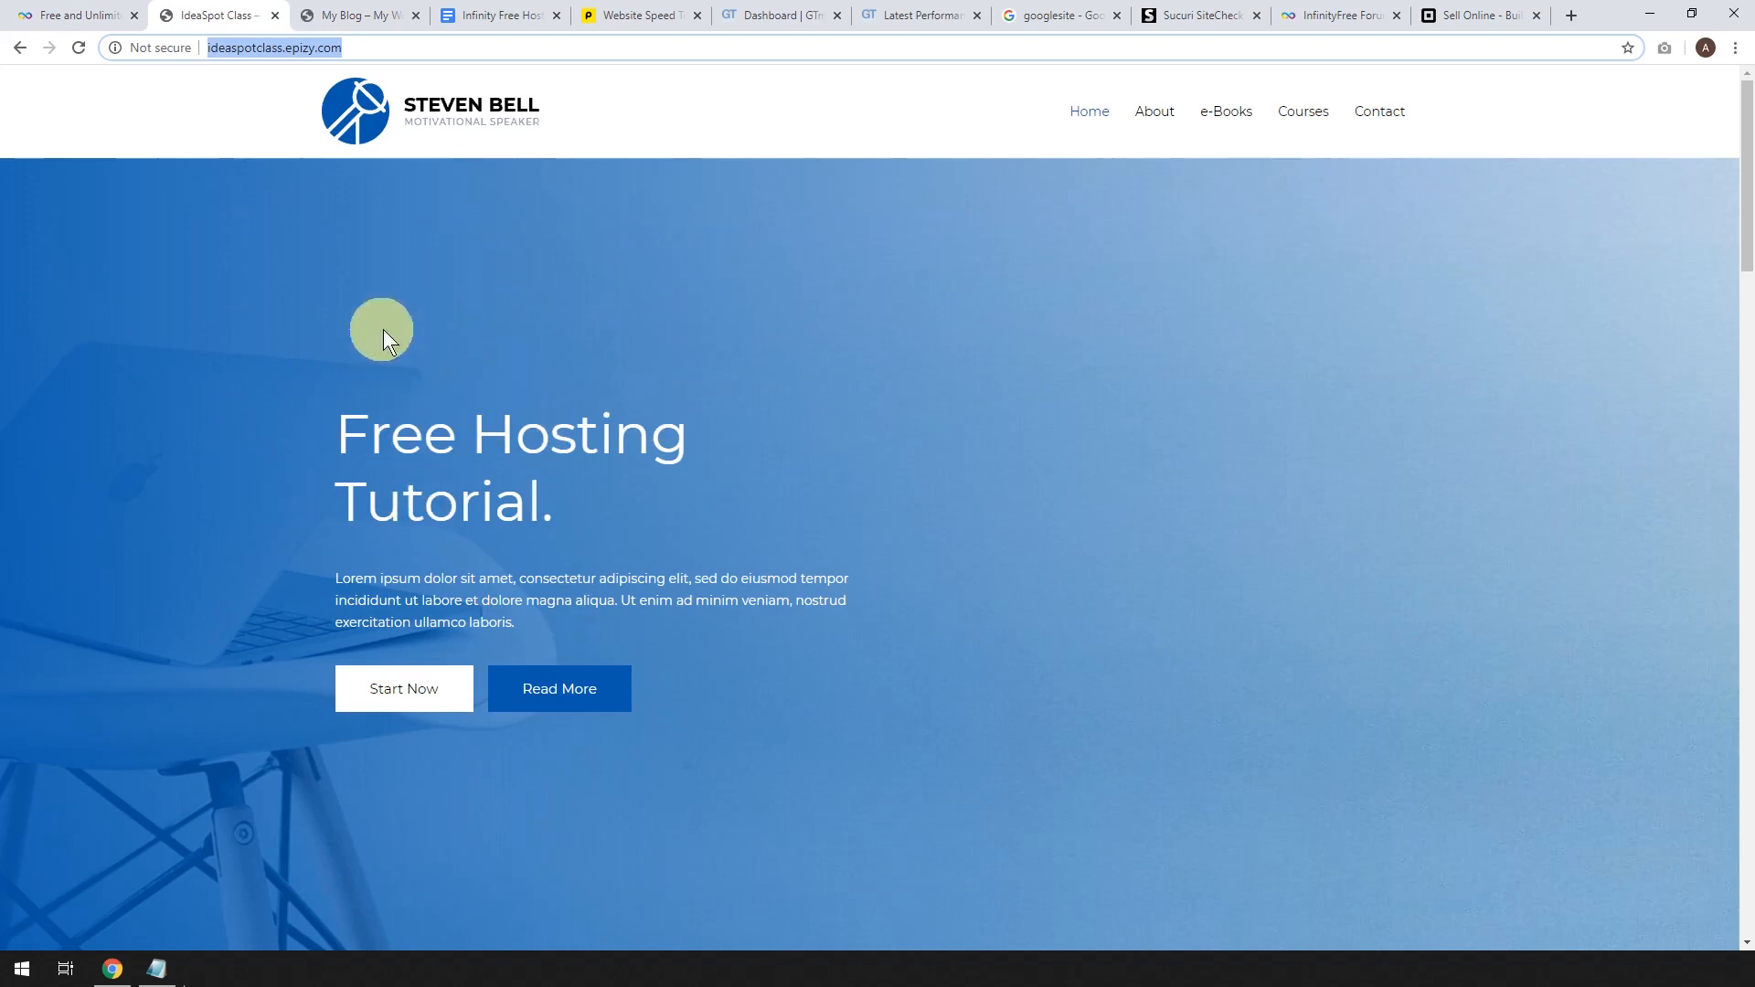
# Go to the My Blog tab and close the other tabs, keeping only the InfinityFree homepage.
pyautogui.click(354, 13)
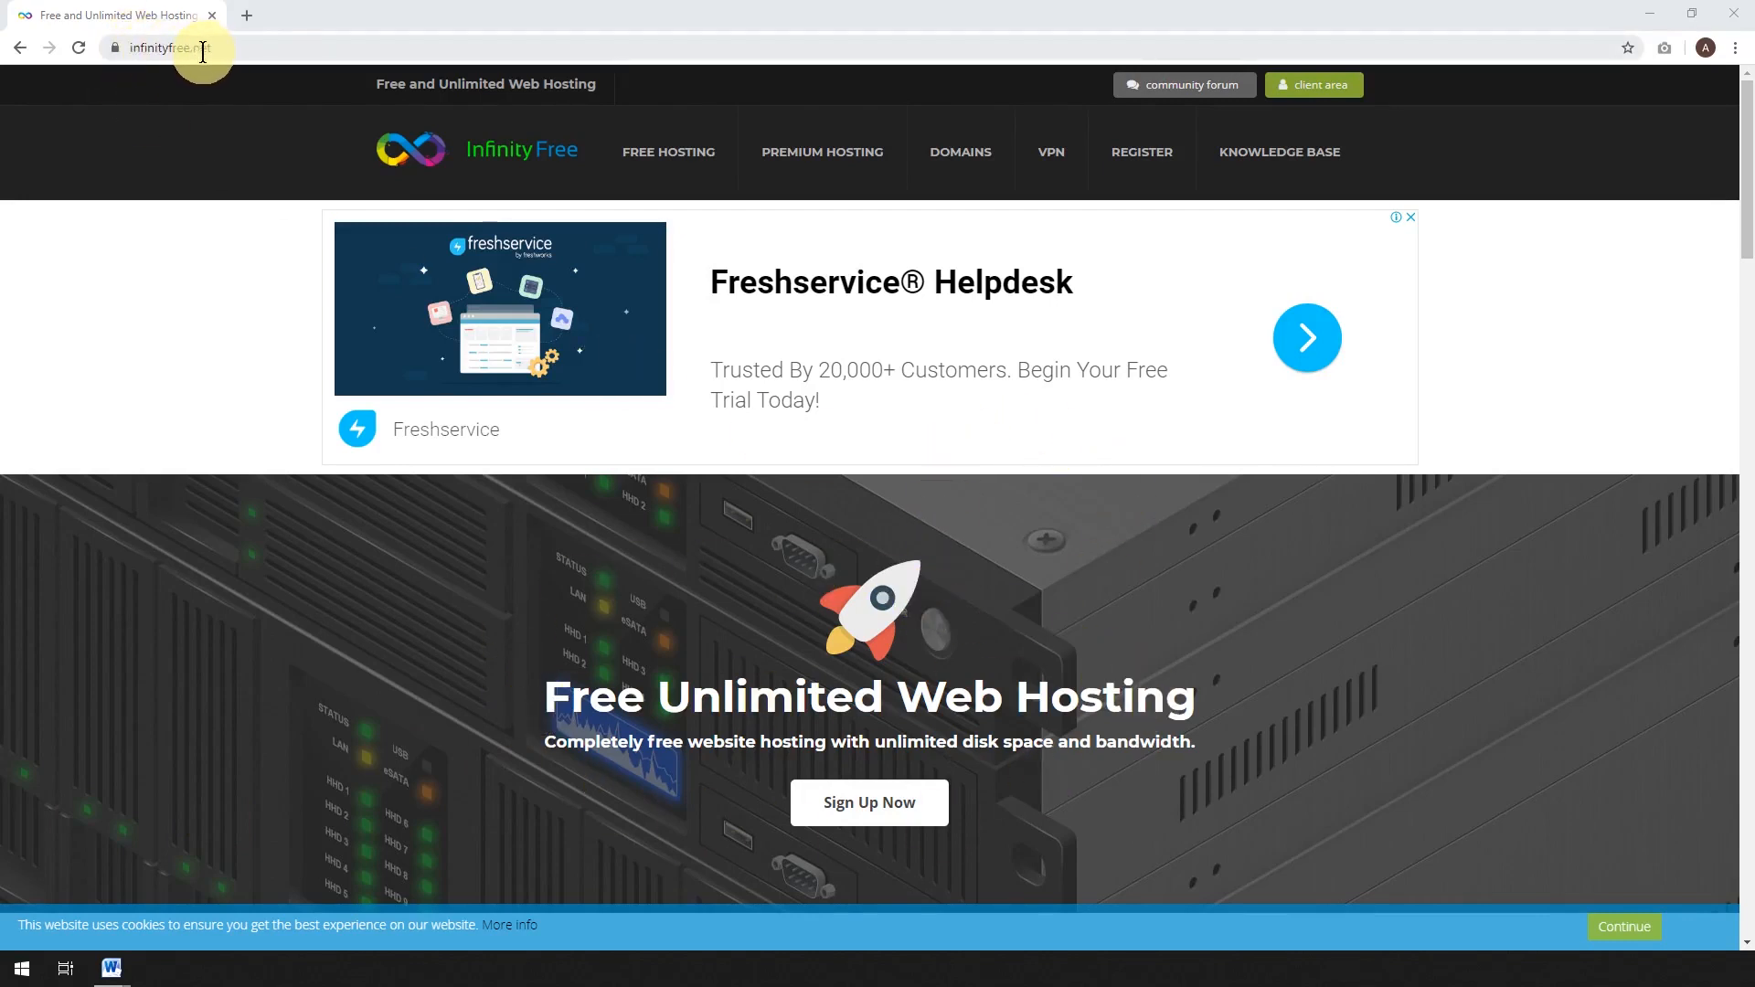
# Sign up for a free InfinityFree account, passing the reCAPTCHA check and submitting the registration.
pyautogui.click(861, 809)
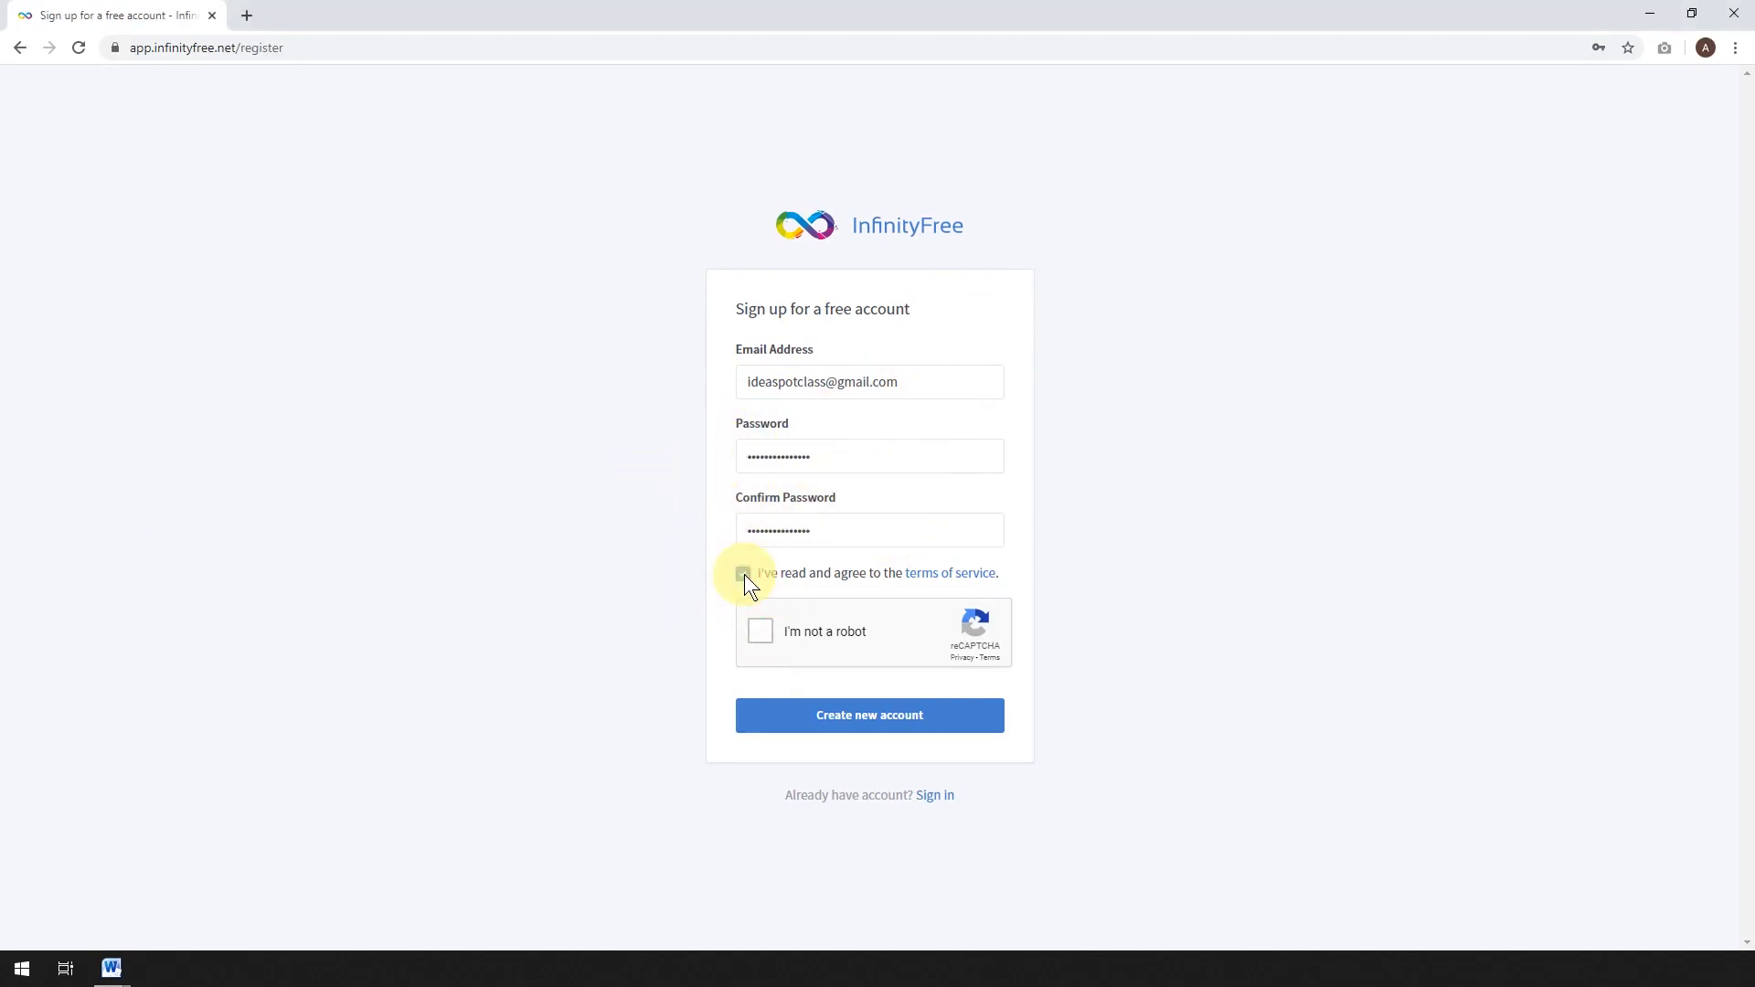
pyautogui.click(759, 632)
pyautogui.click(870, 727)
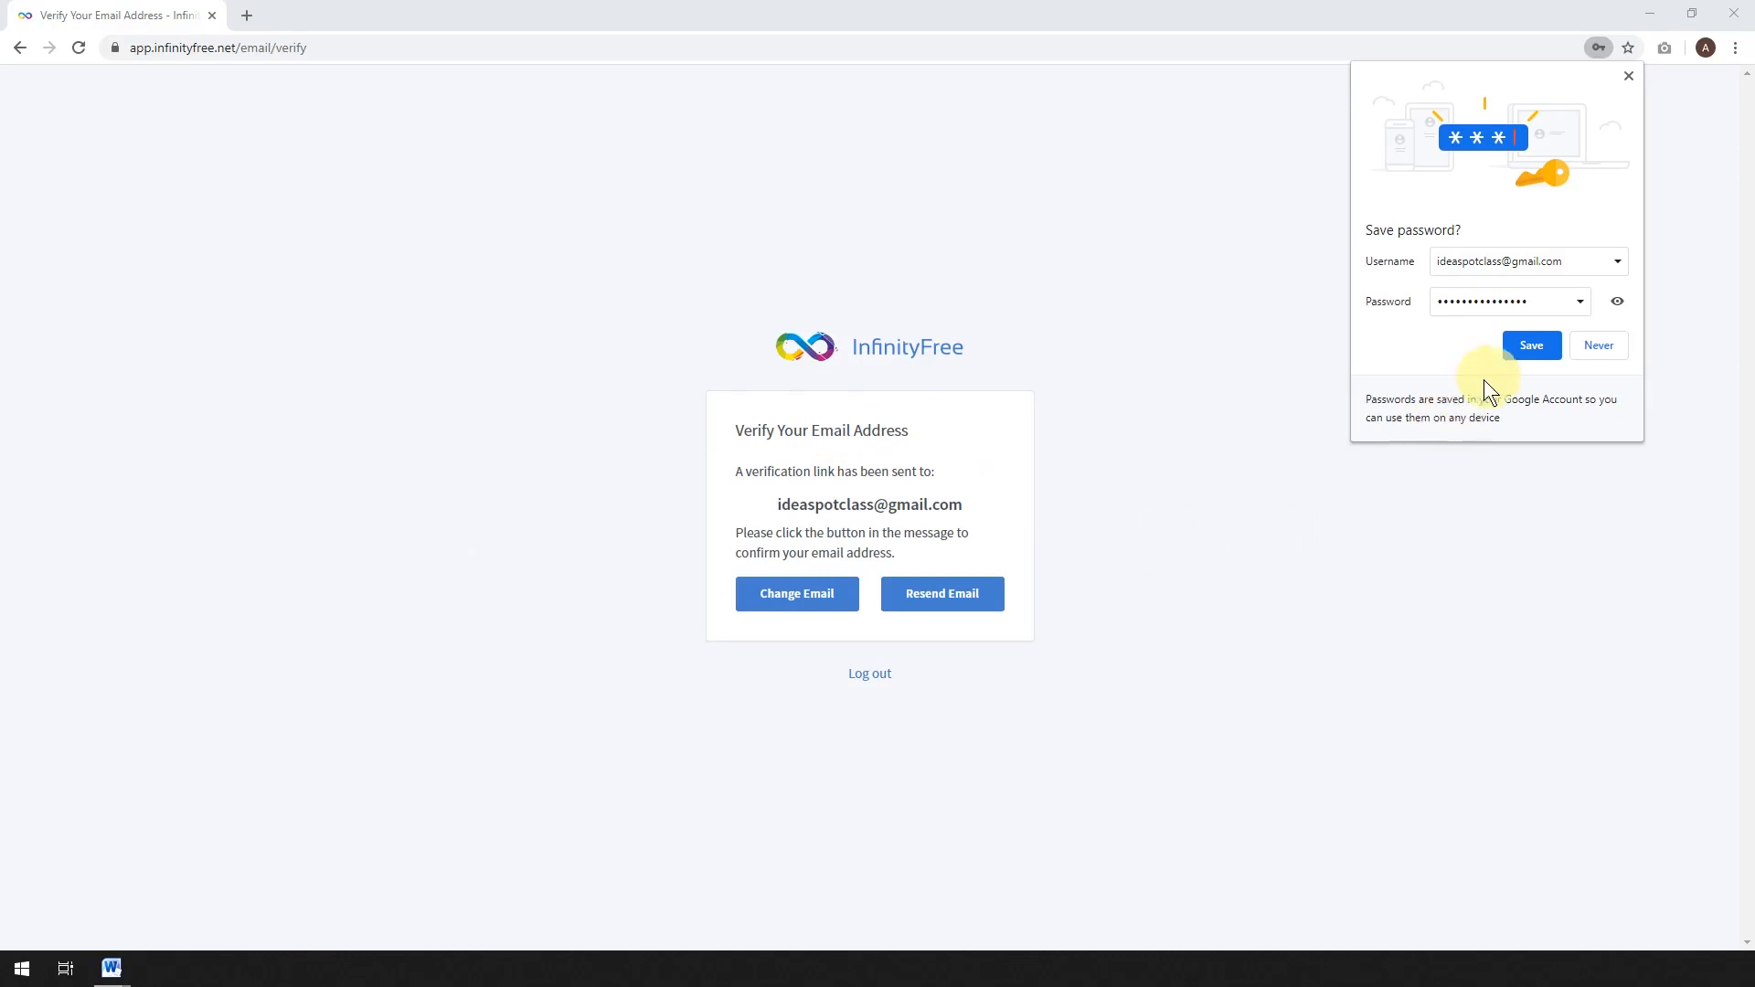
# Save the password in Chrome, then verify the email from the InfinityFree message in Gmail.
pyautogui.click(1528, 348)
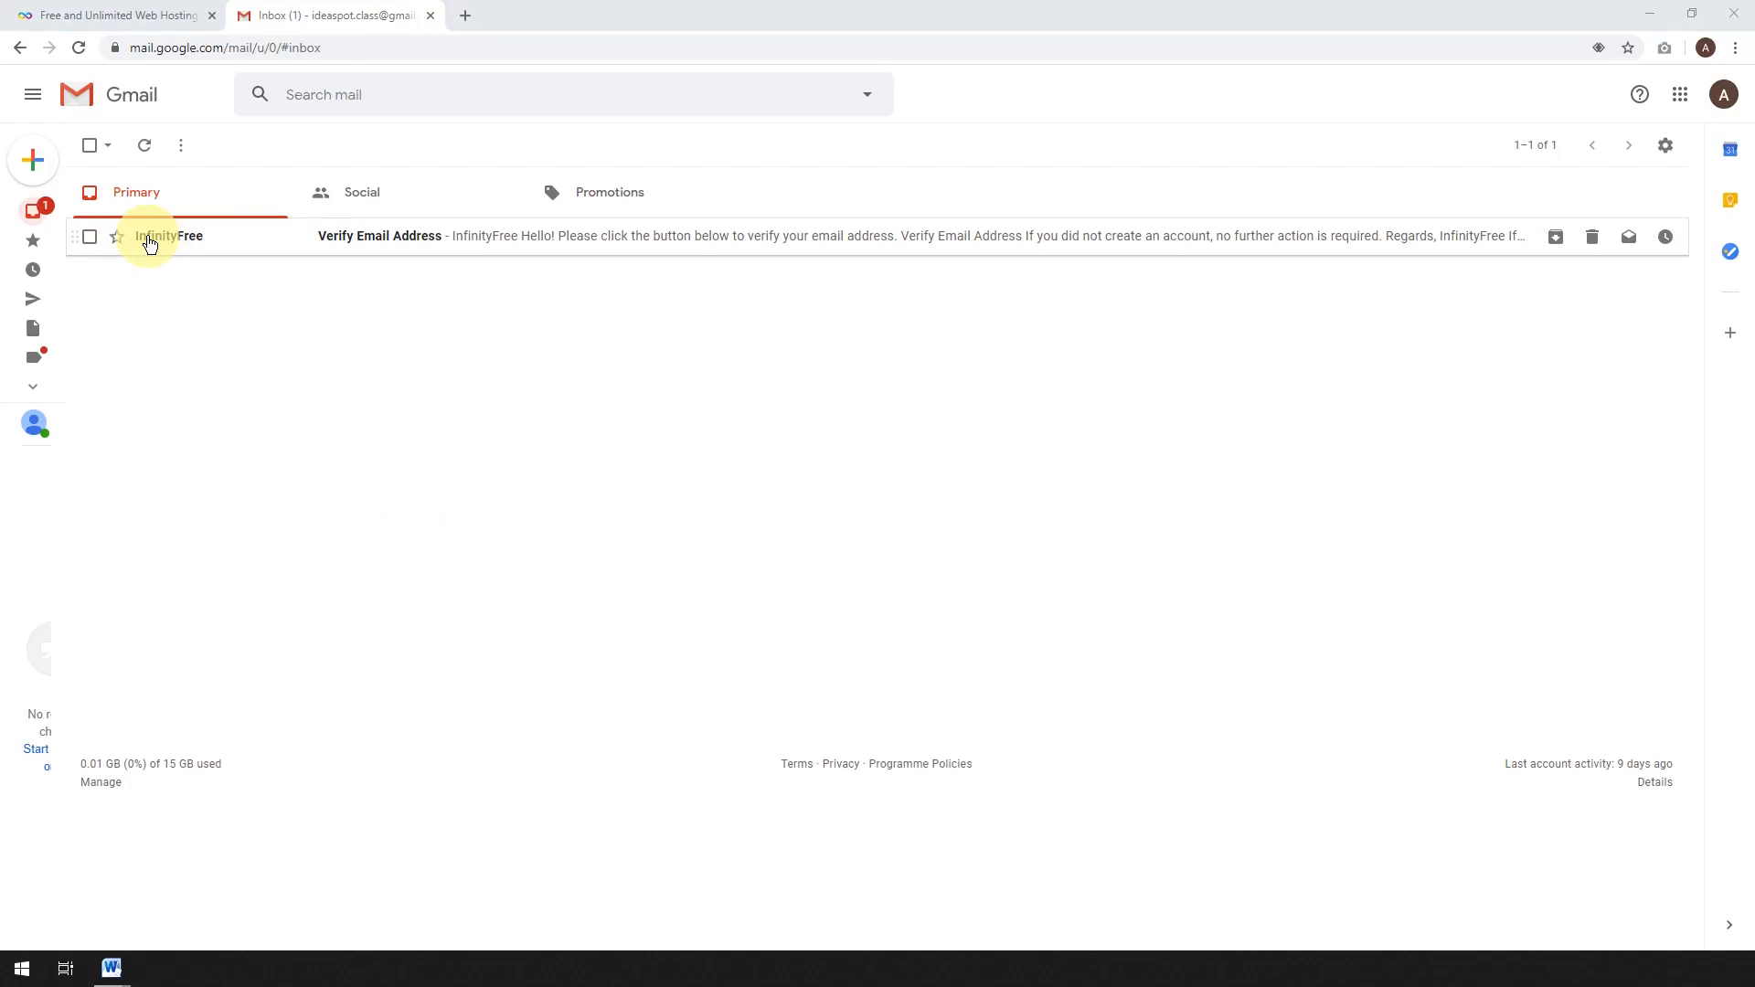
pyautogui.click(402, 239)
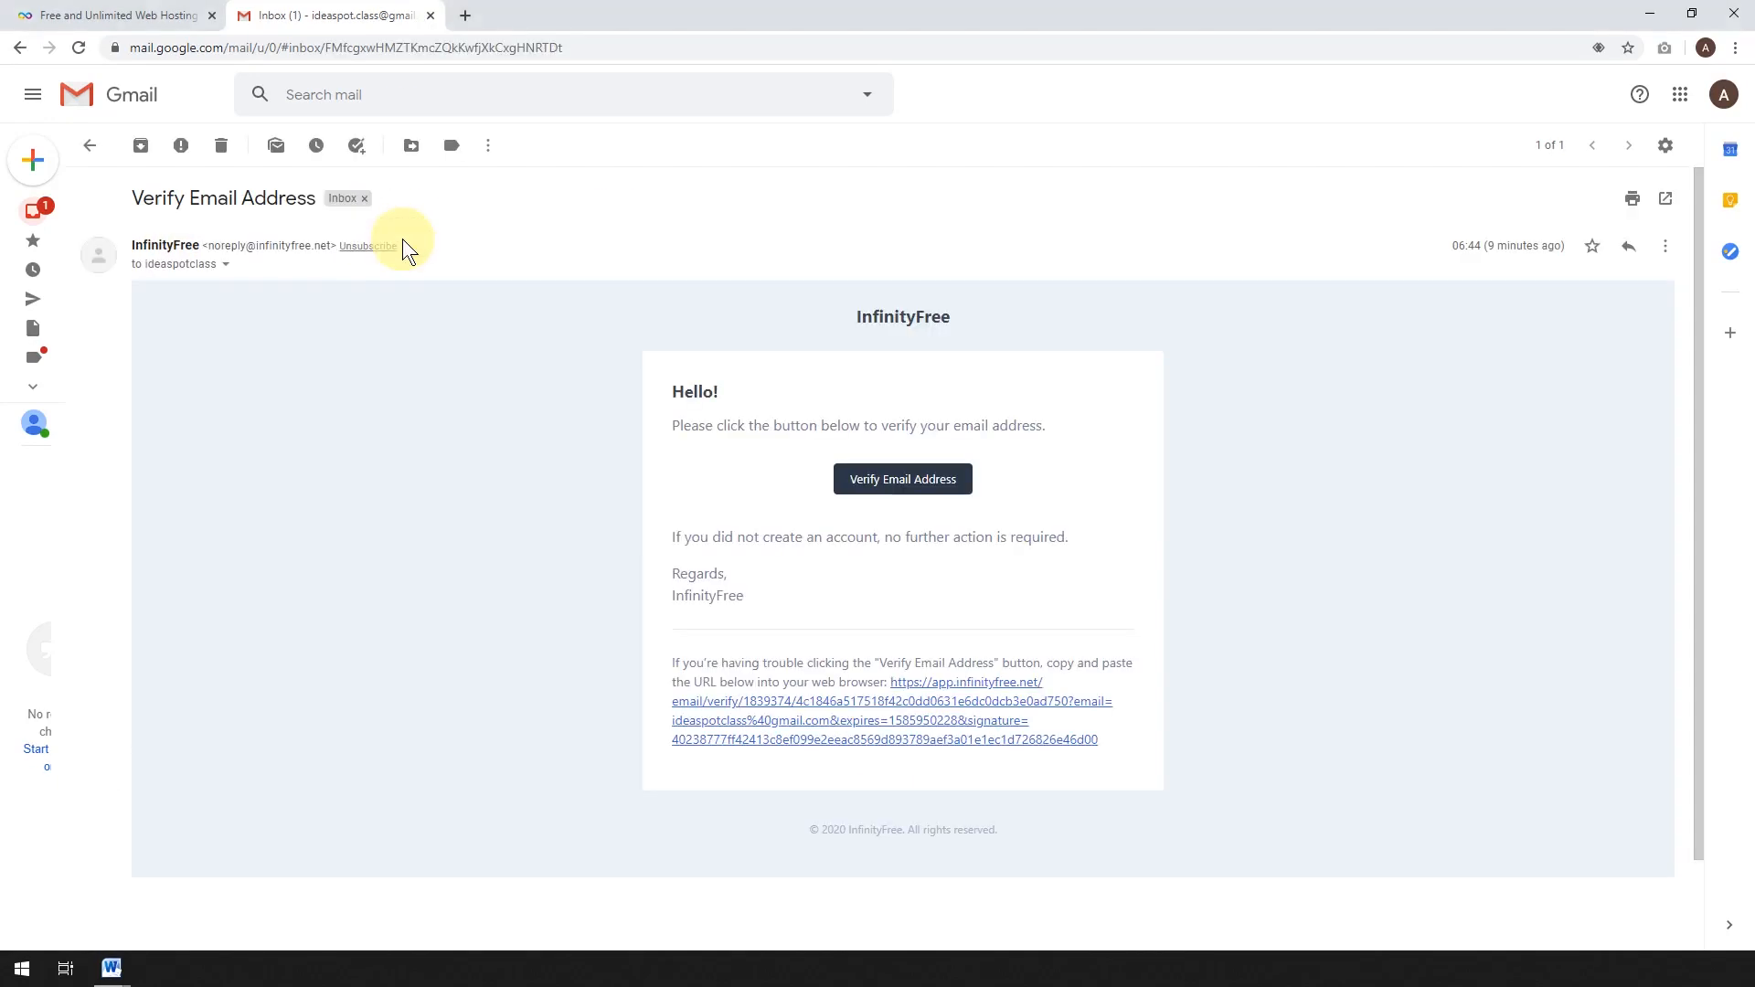
pyautogui.click(919, 485)
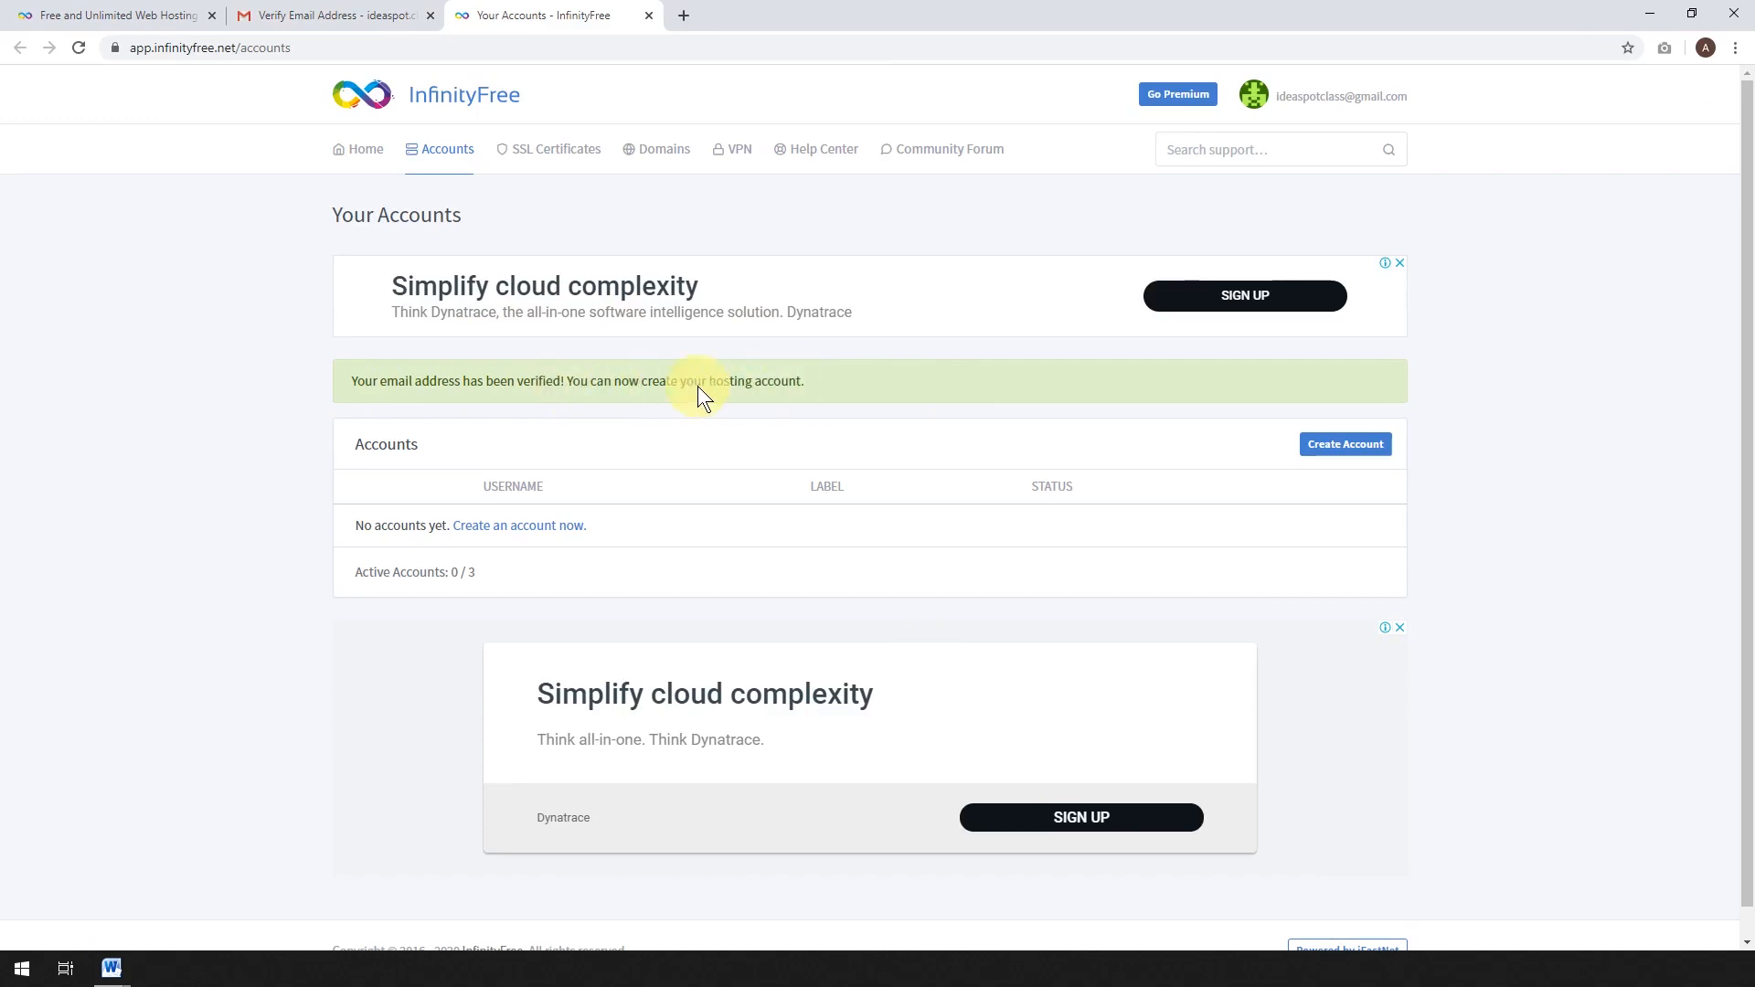
# Start a new hosting account on a free subdomain with the .epizy.com extension.
pyautogui.click(1341, 448)
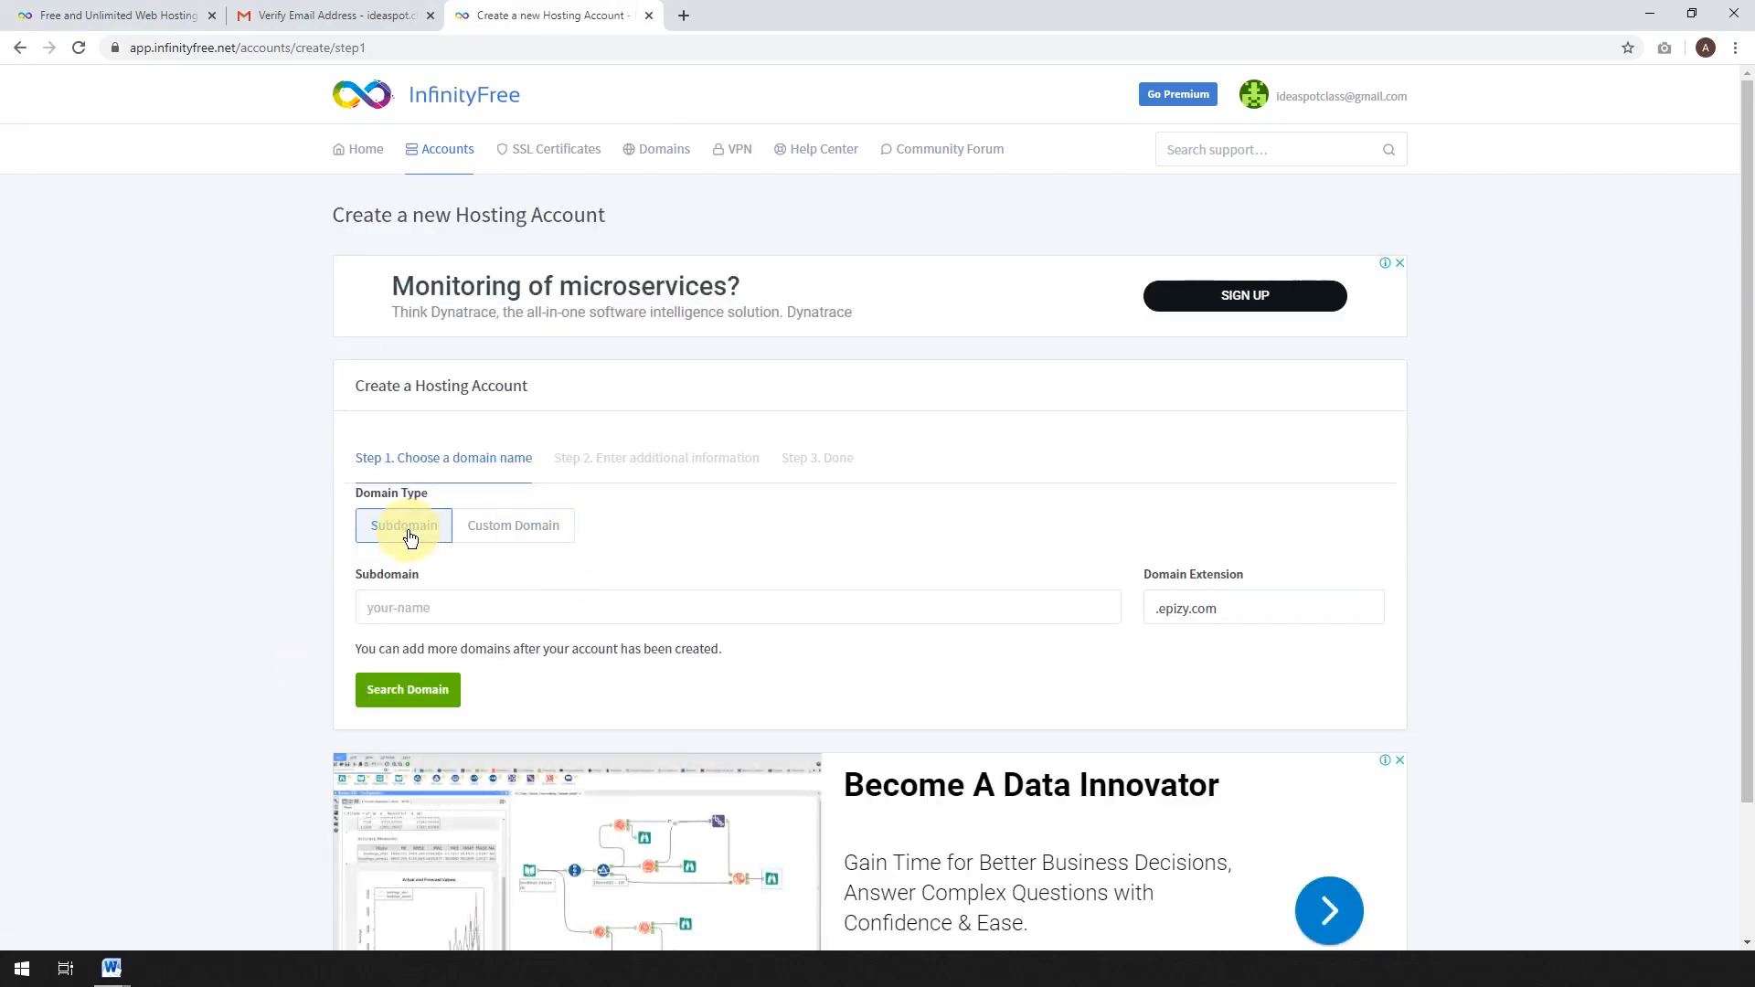
pyautogui.click(515, 538)
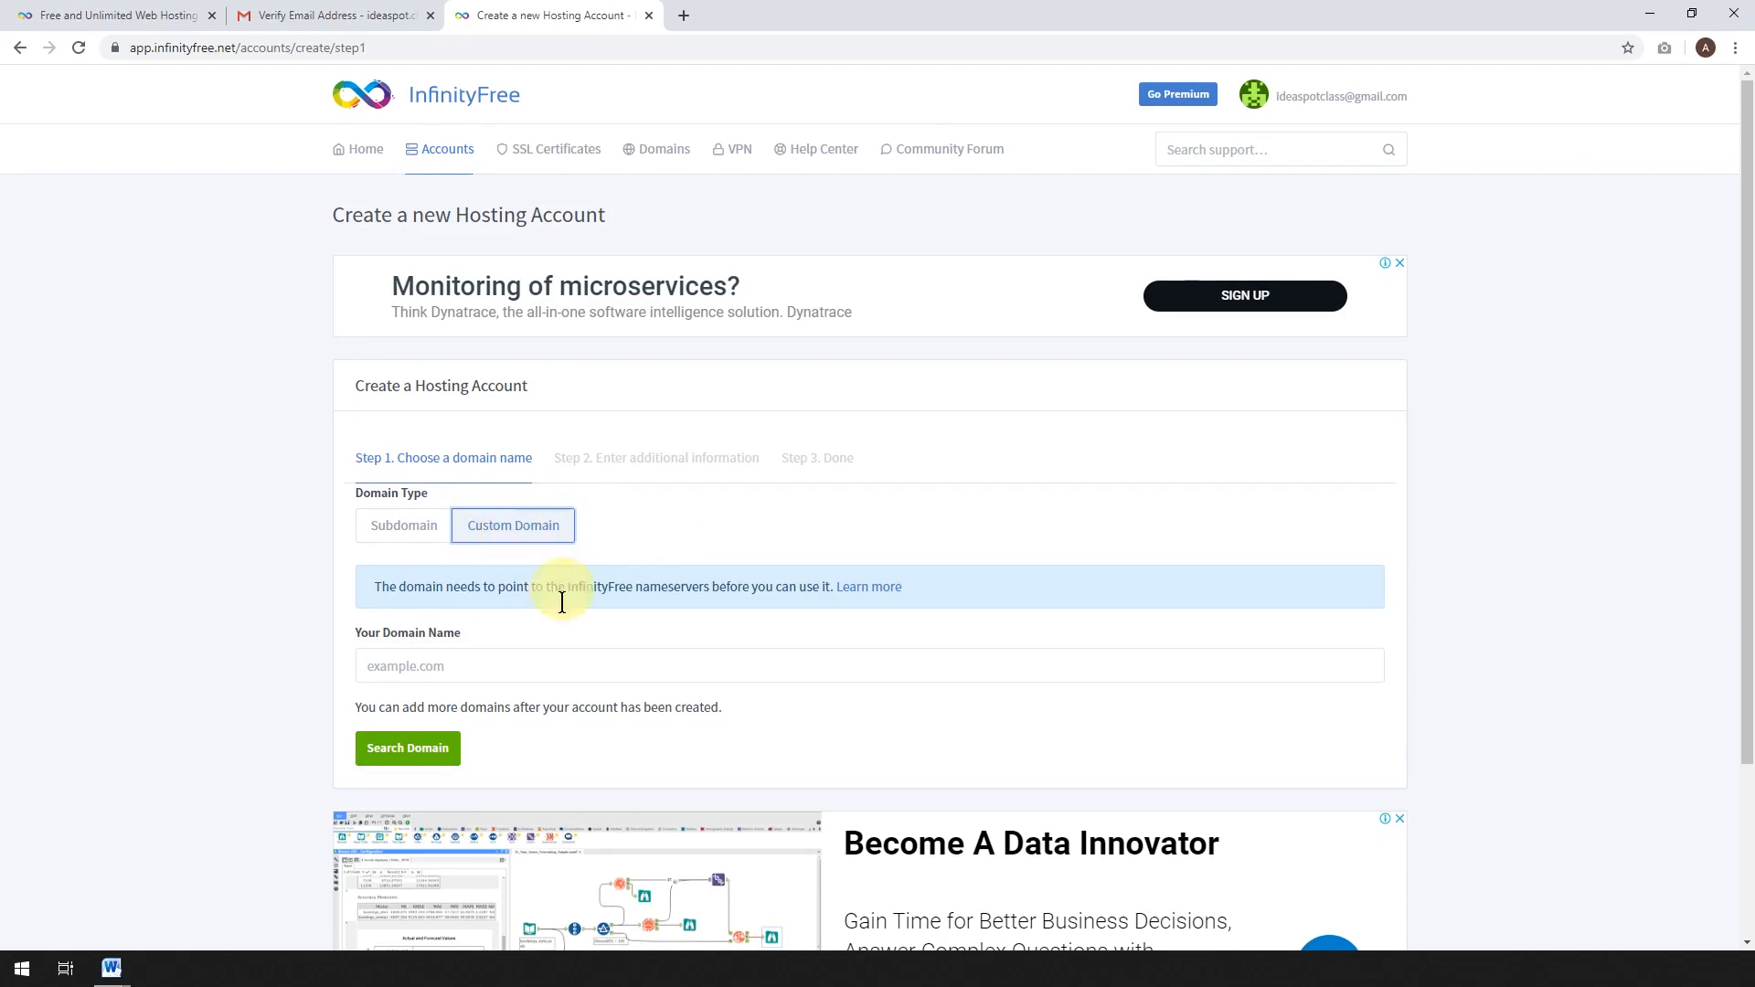
pyautogui.click(389, 534)
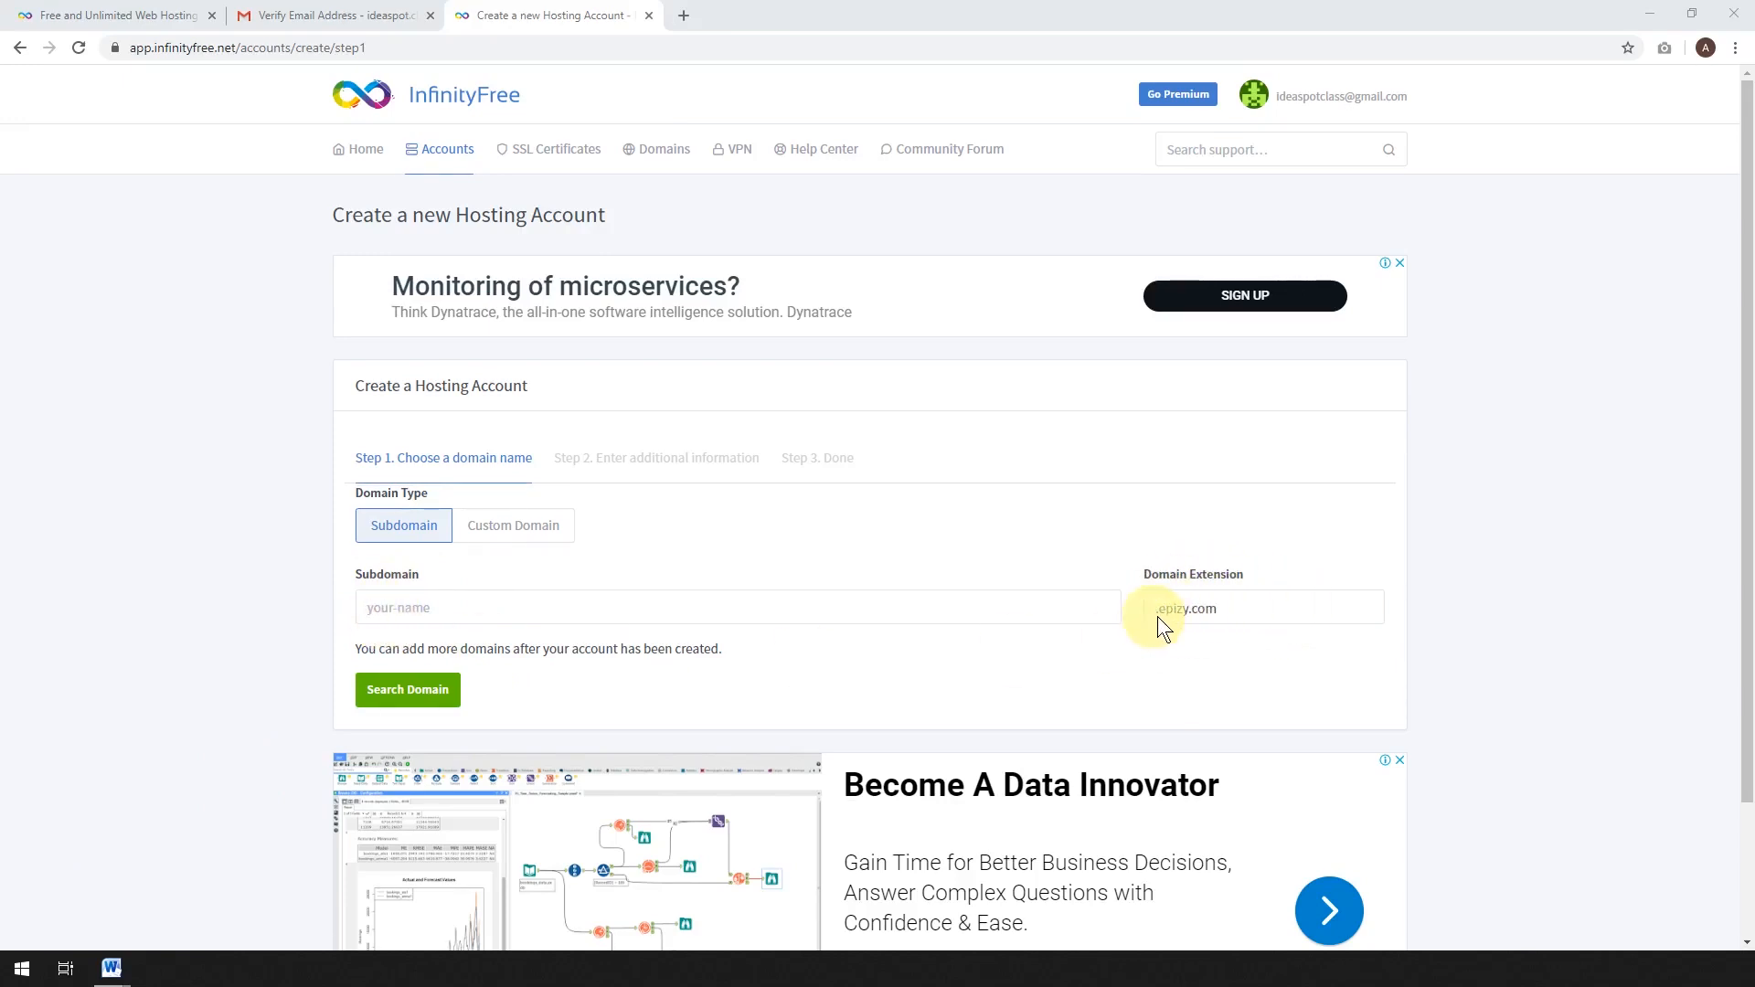
pyautogui.click(1187, 613)
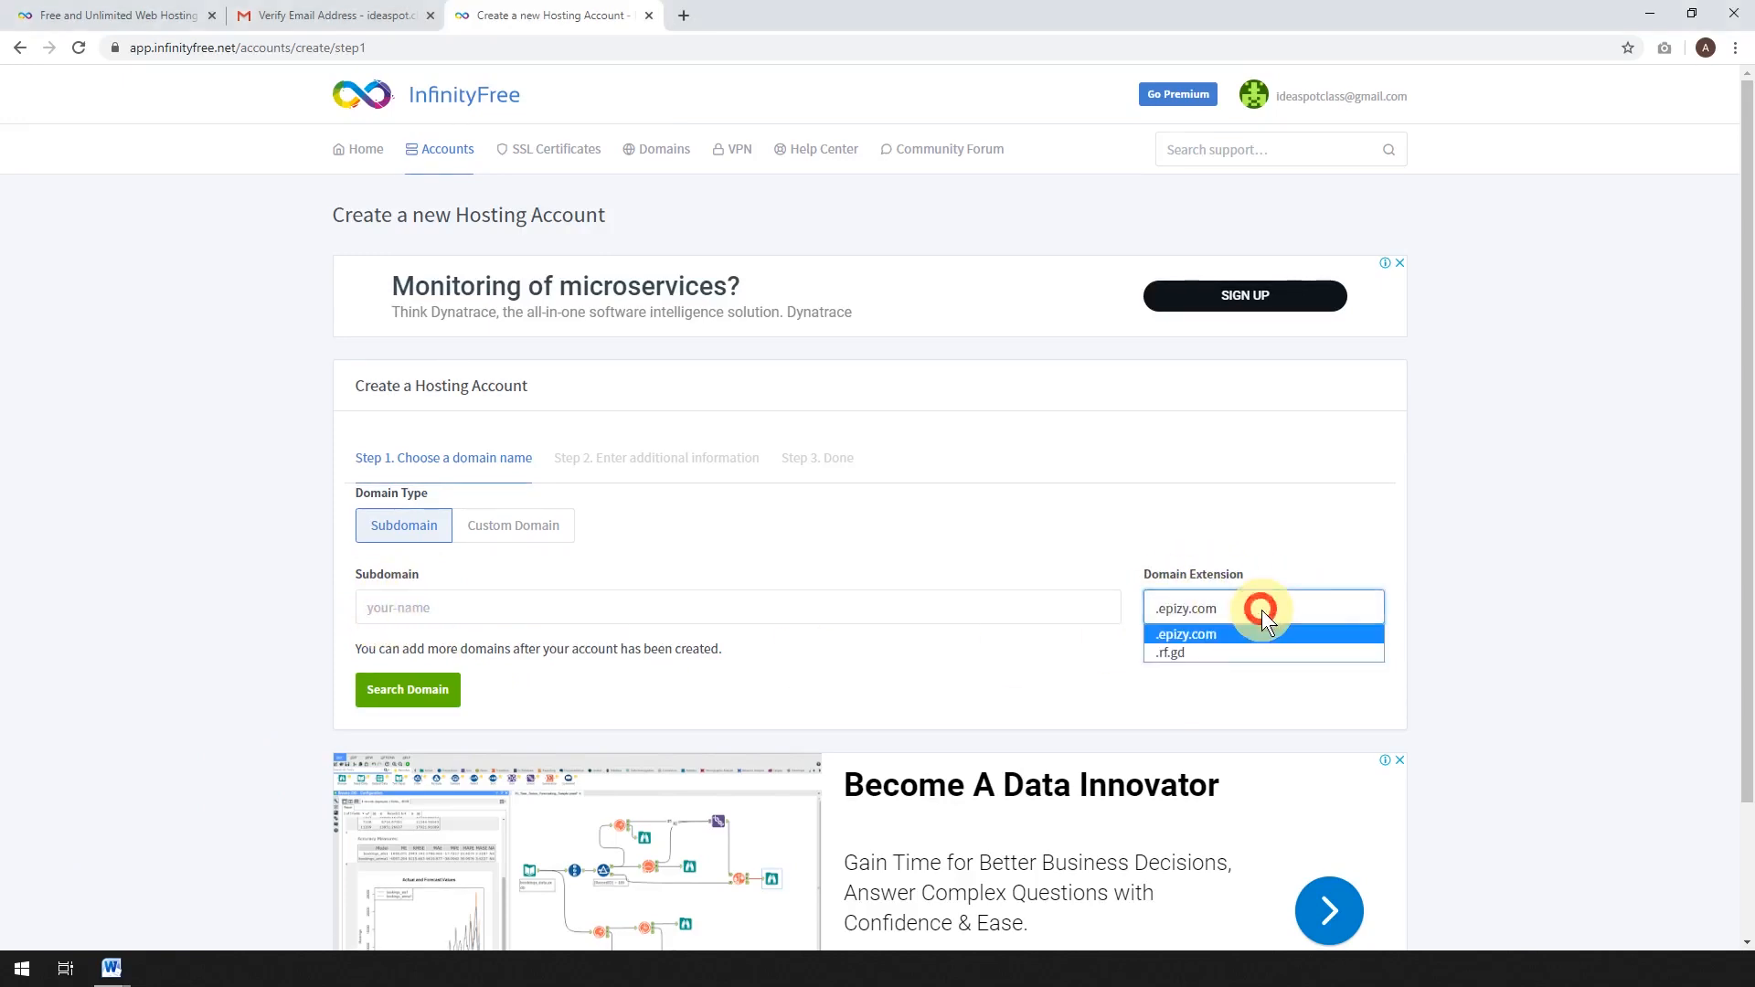
pyautogui.click(1201, 633)
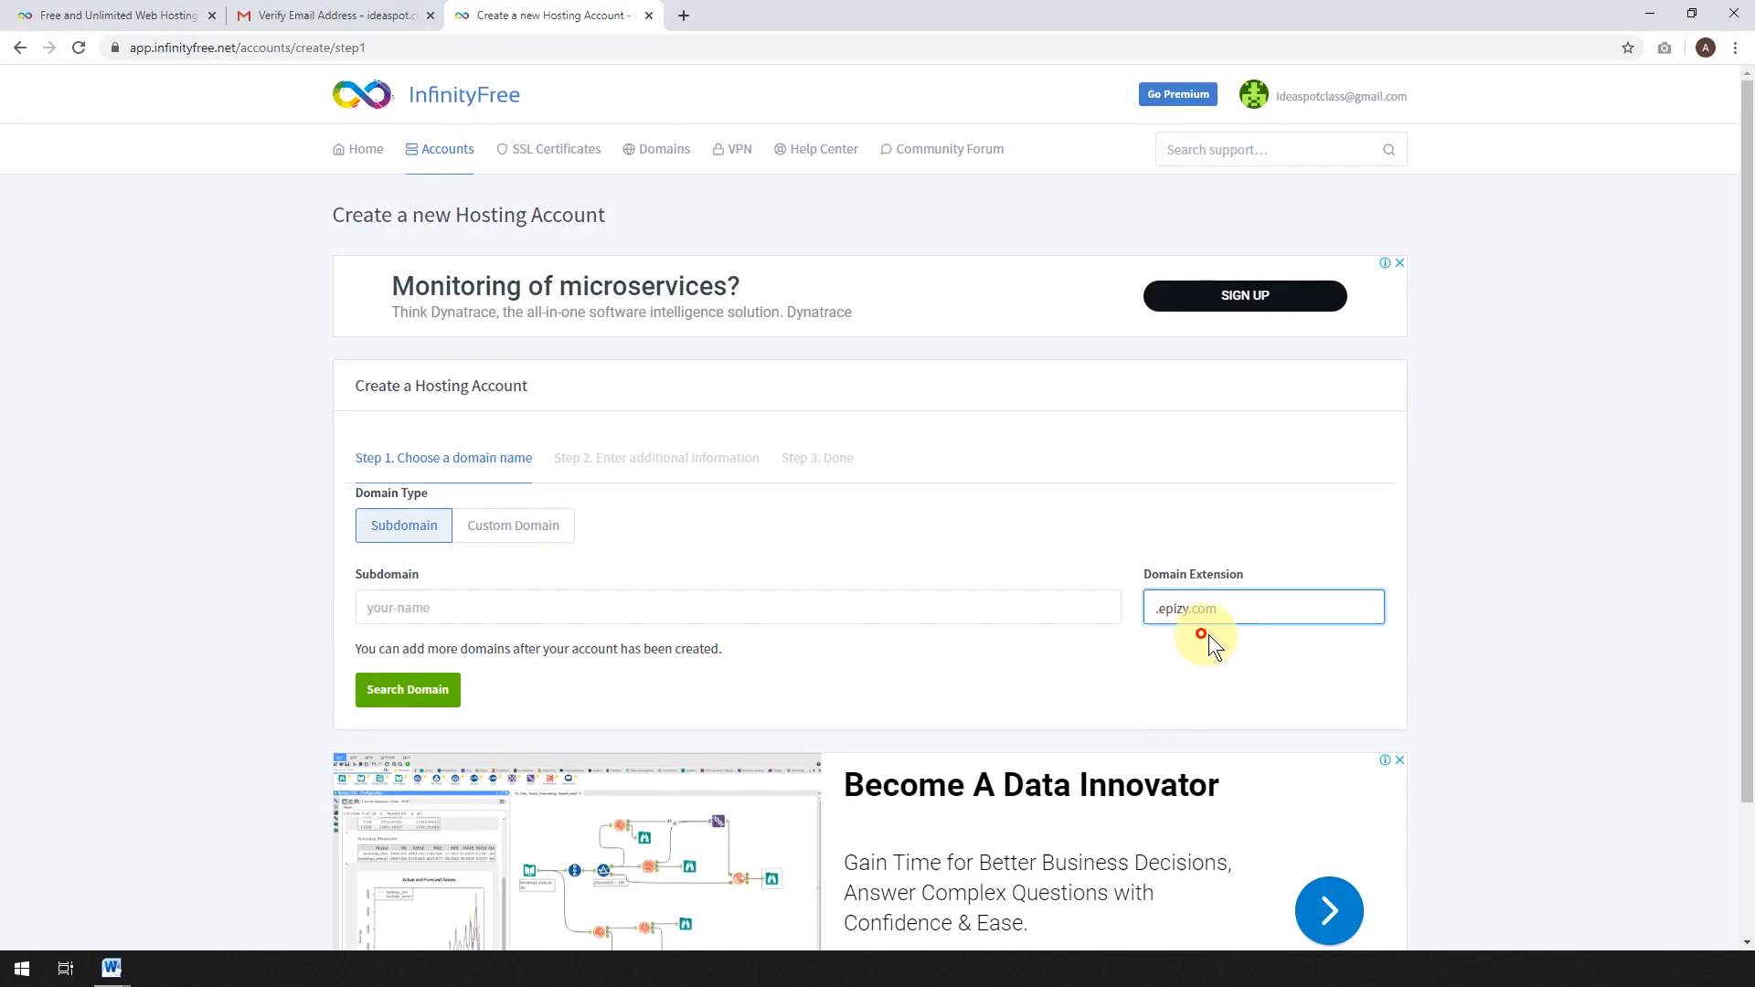
pyautogui.click(1203, 611)
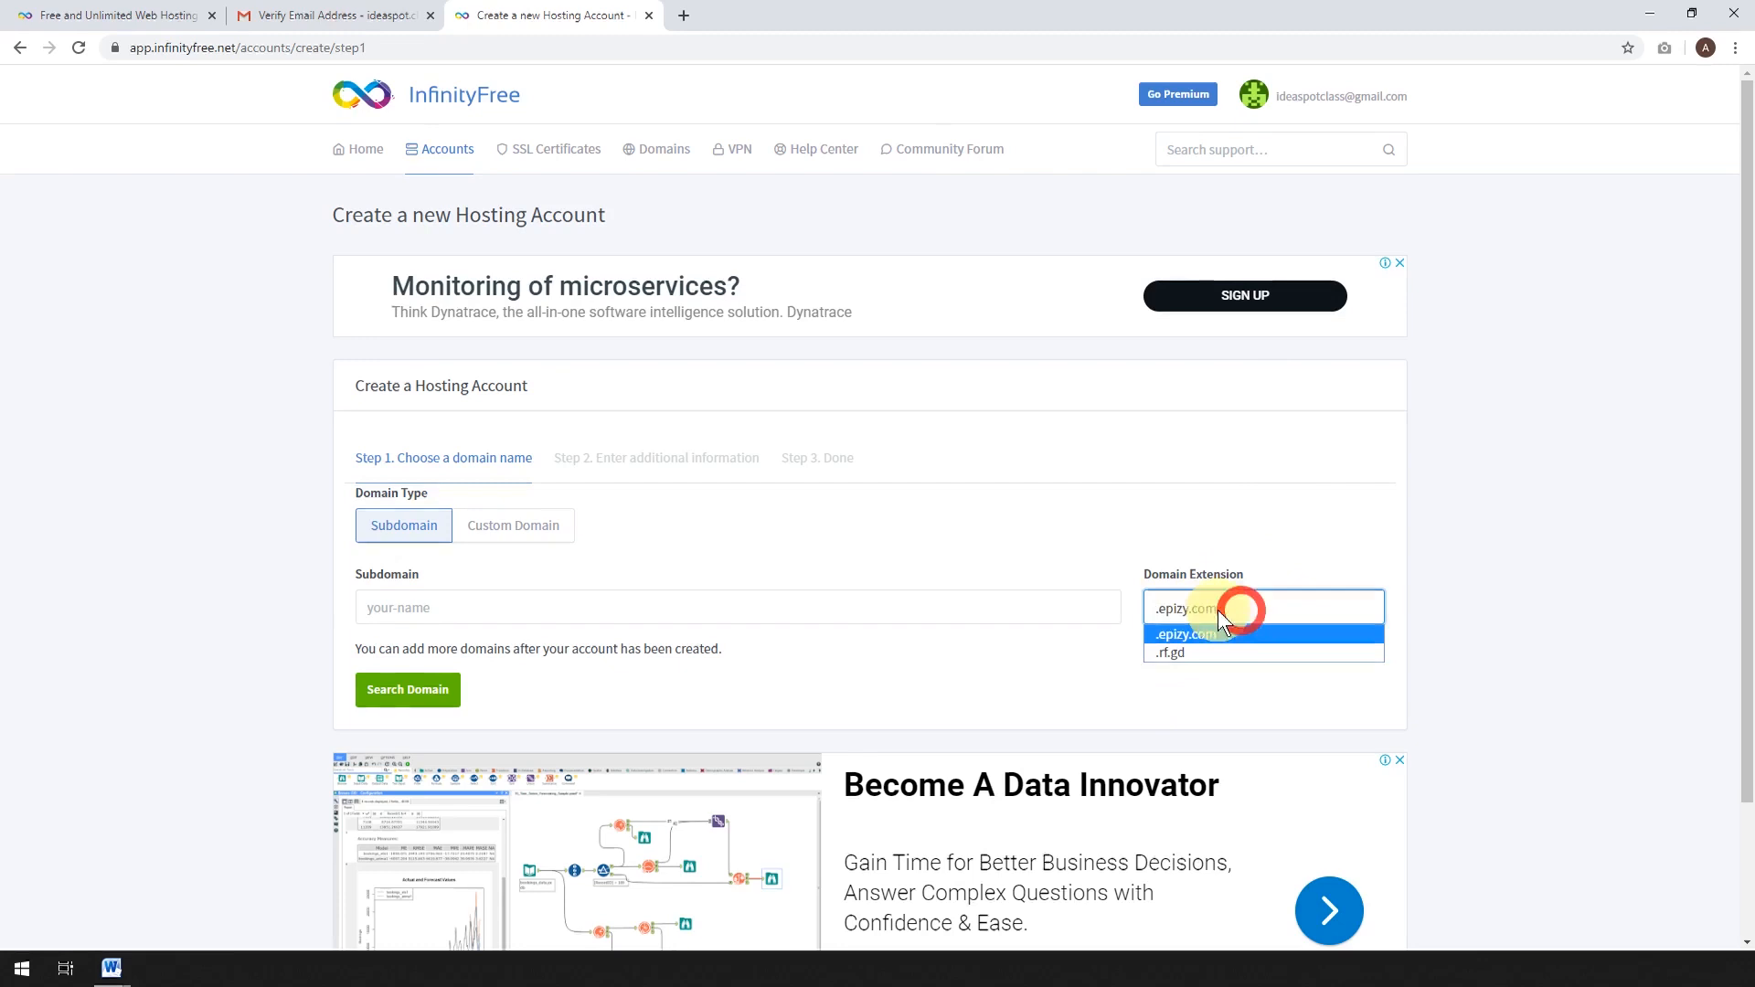
pyautogui.click(1172, 635)
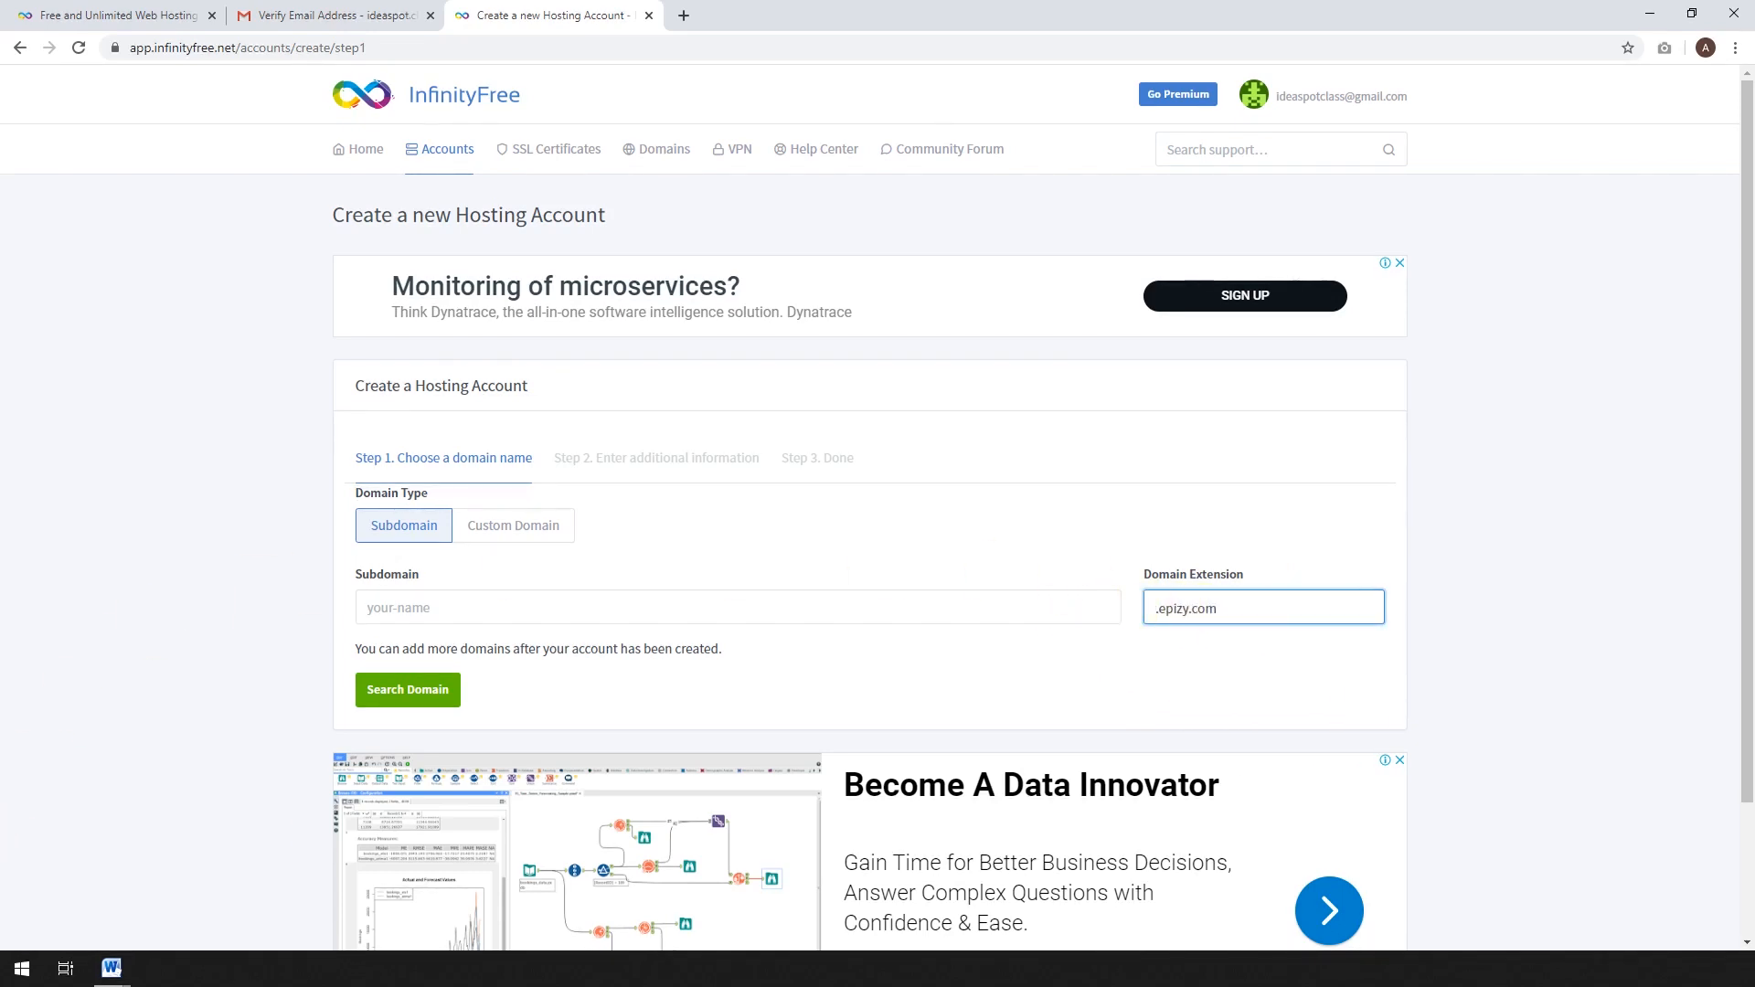
# Check that the subdomain ideaspotclass.epizy.com is available.
pyautogui.click(454, 606)
pyautogui.write('i')
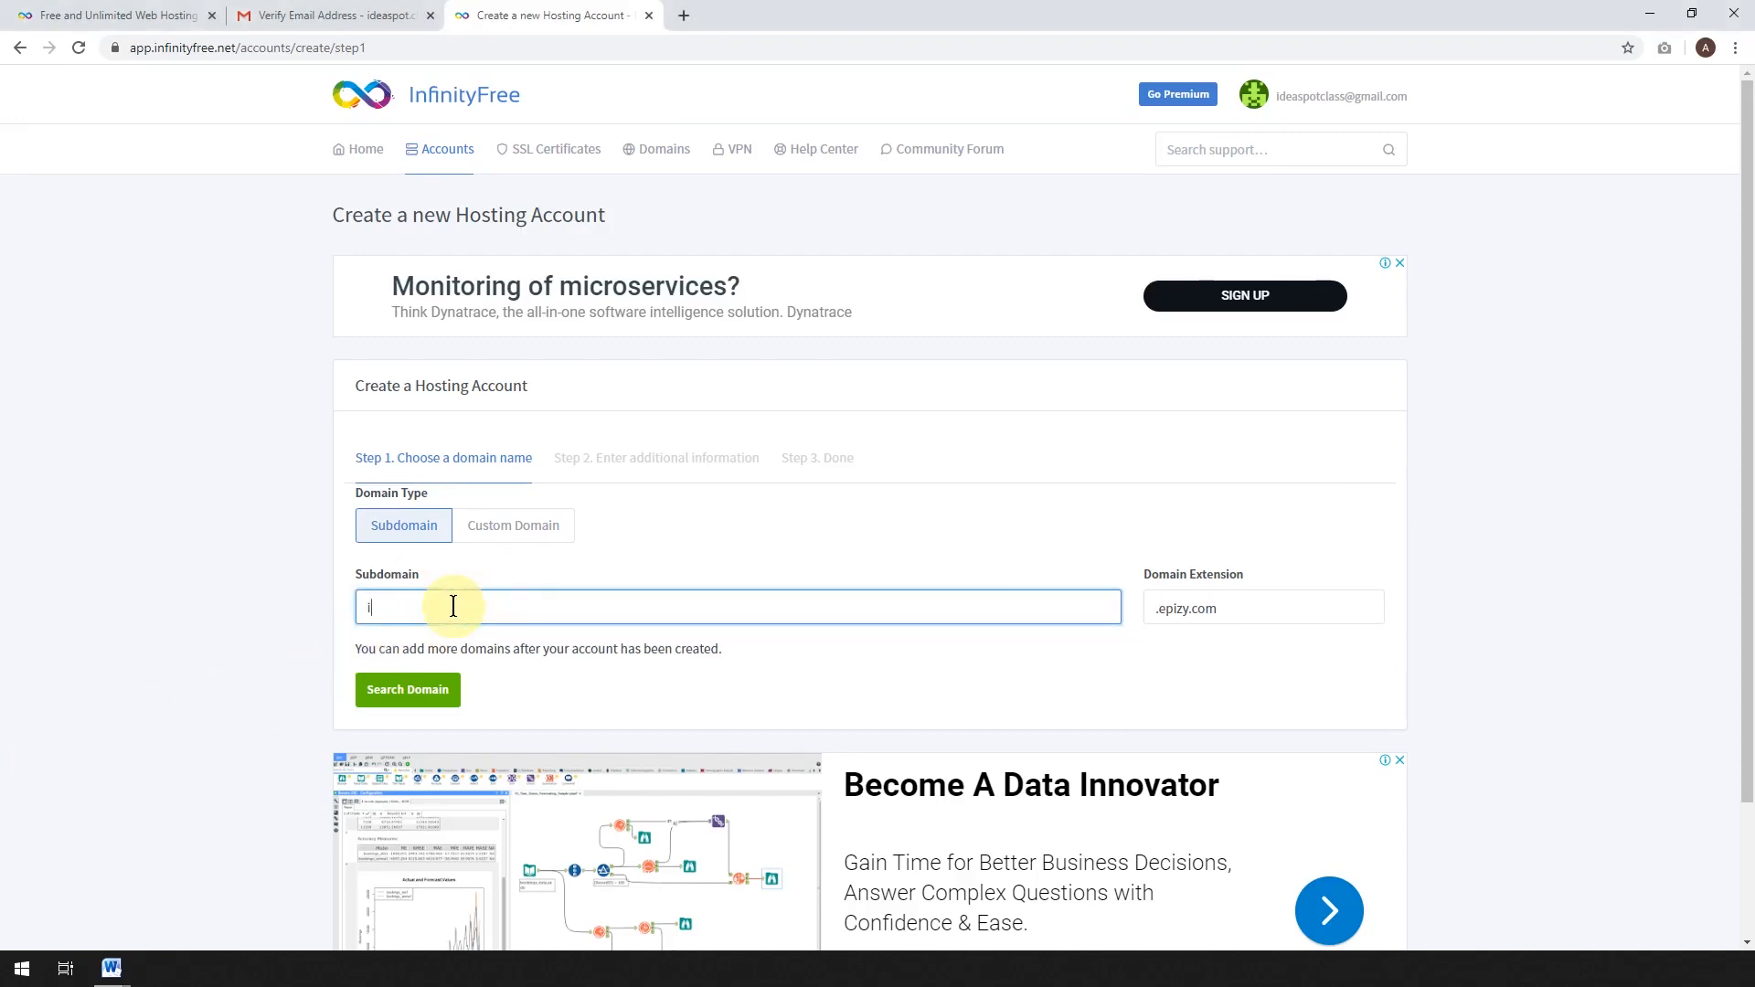
pyautogui.write('deaspotclass')
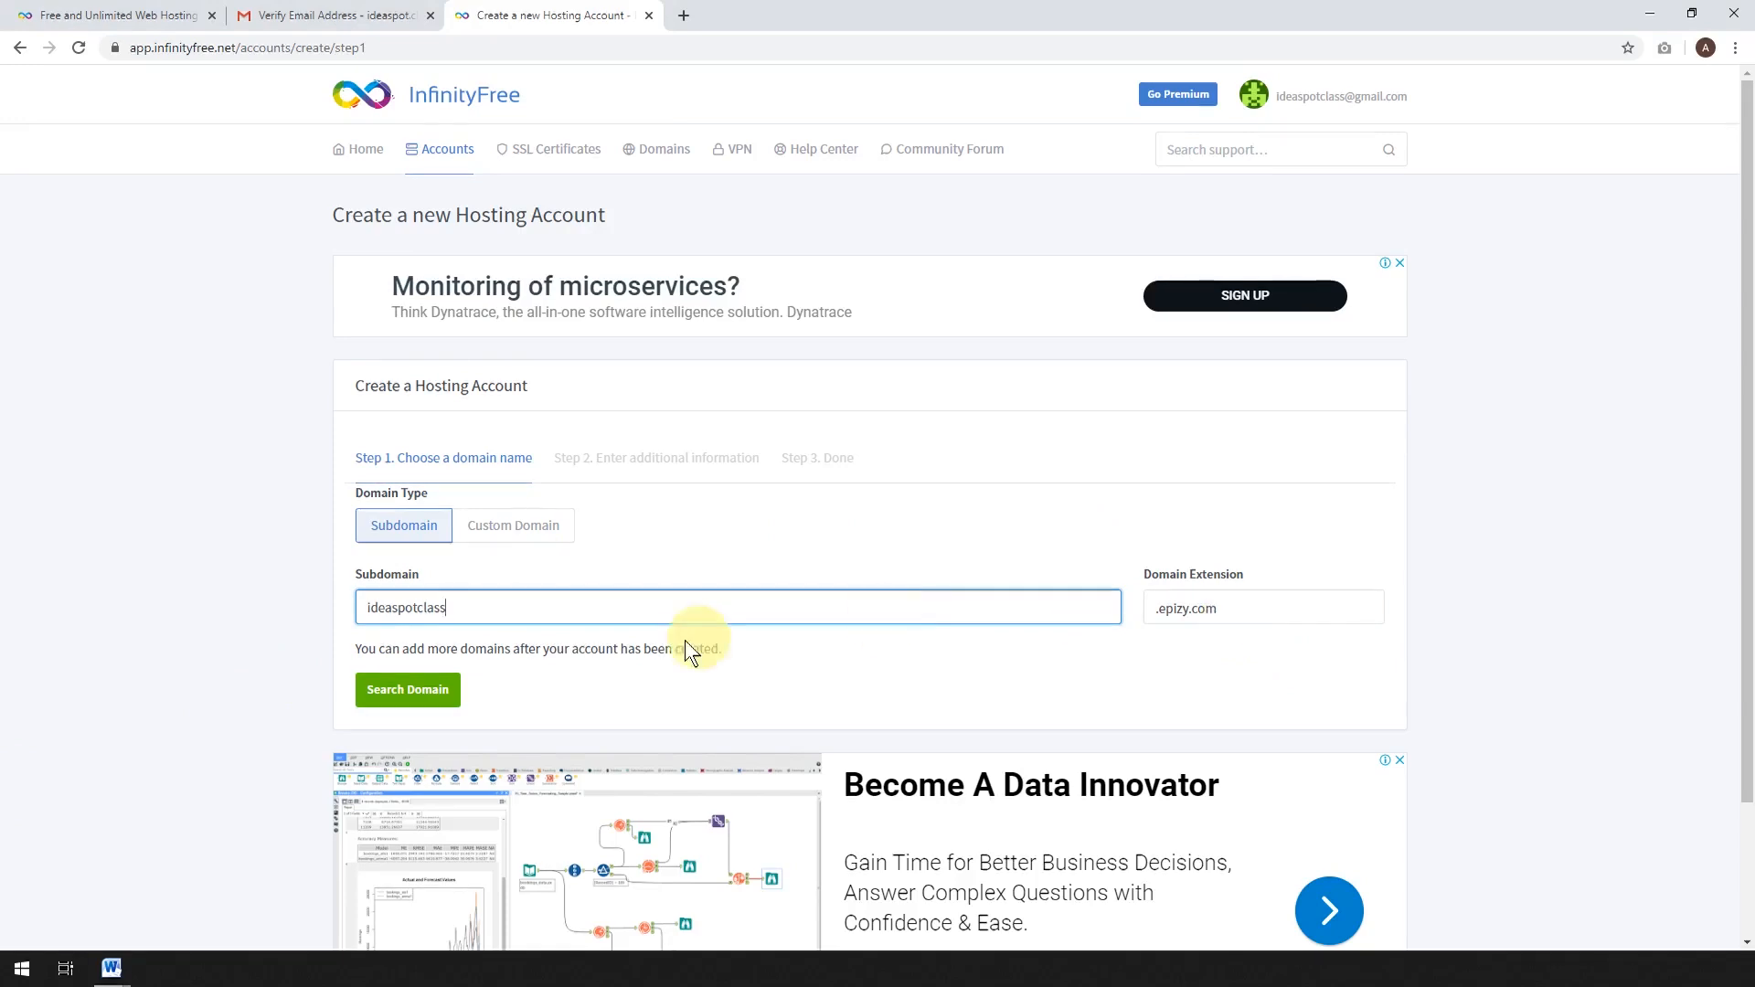
pyautogui.click(418, 697)
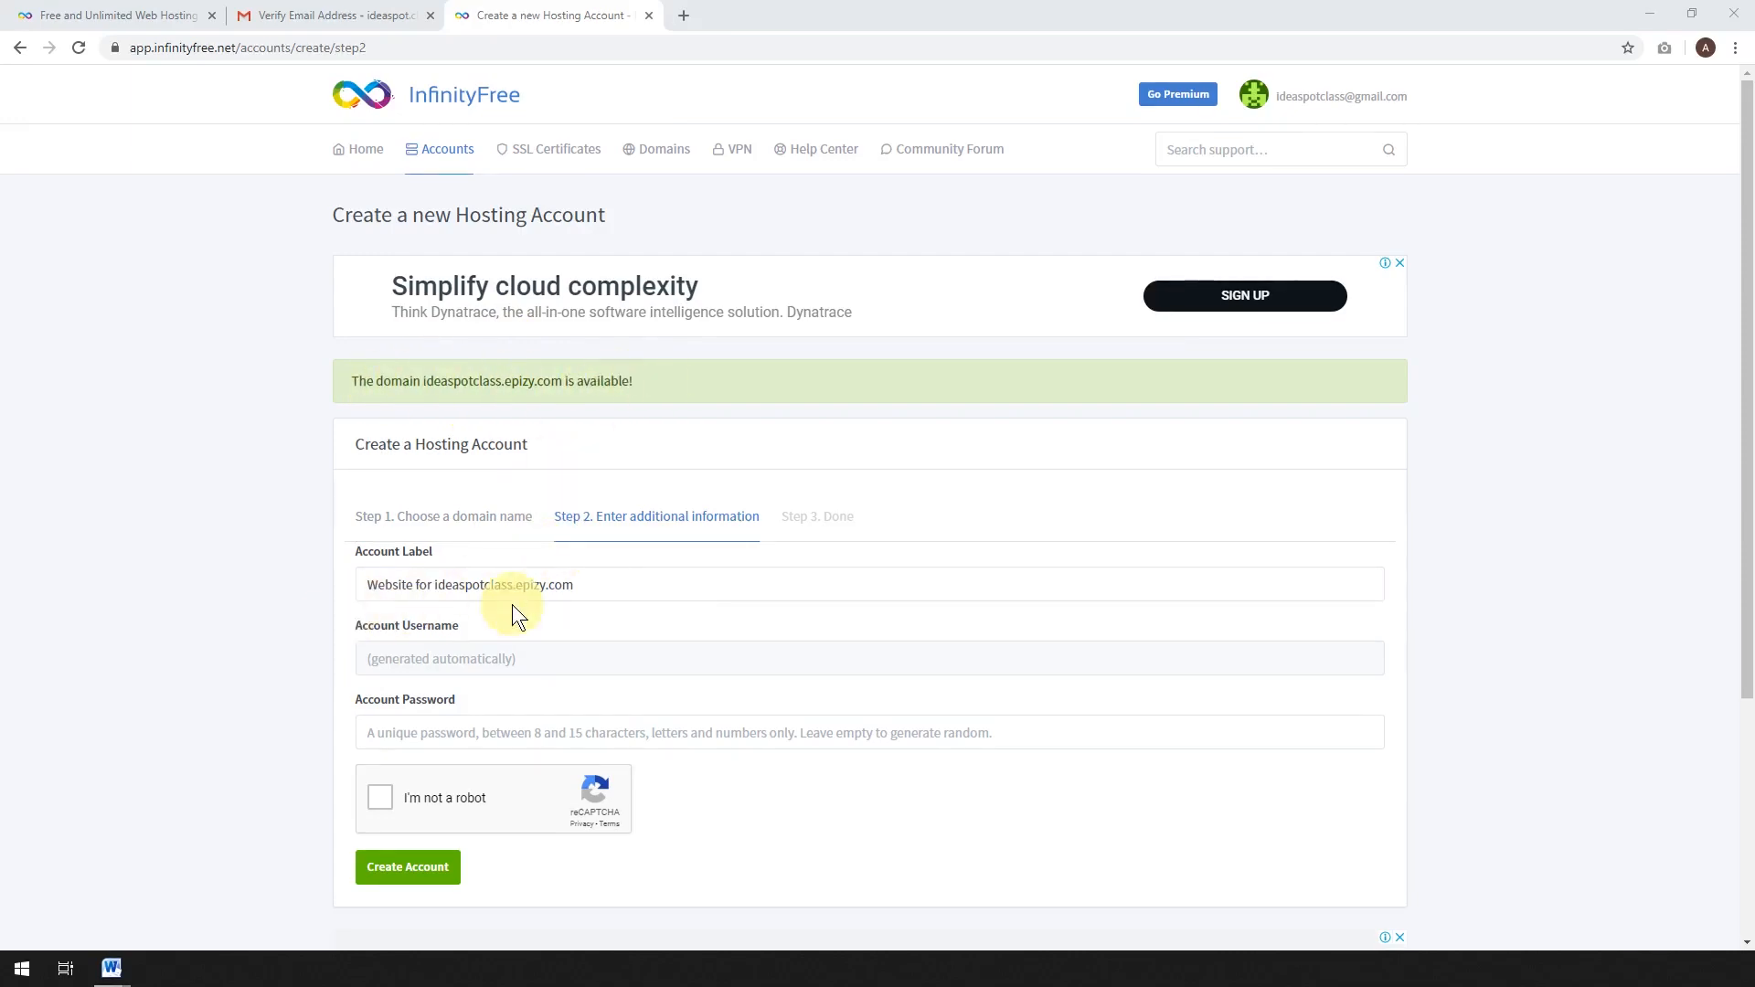
# Pass the reCAPTCHA, create the hosting account, and launch its control panel.
pyautogui.scroll(-2, 548, 549)
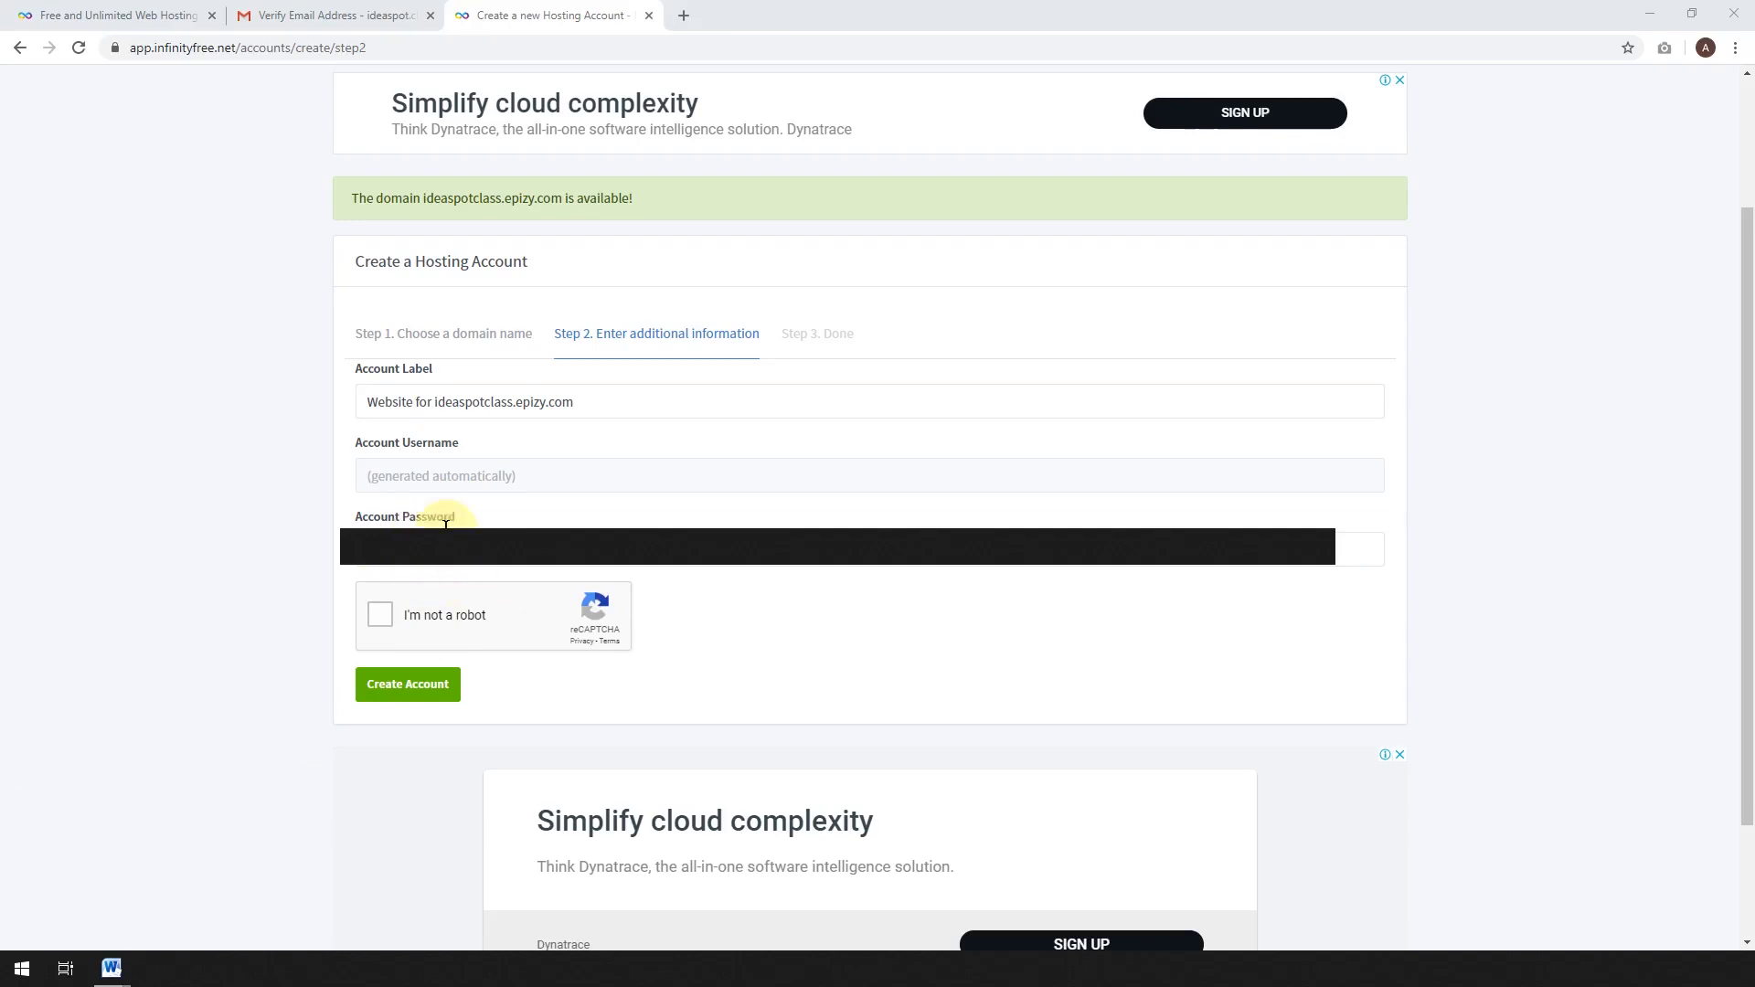
pyautogui.click(379, 625)
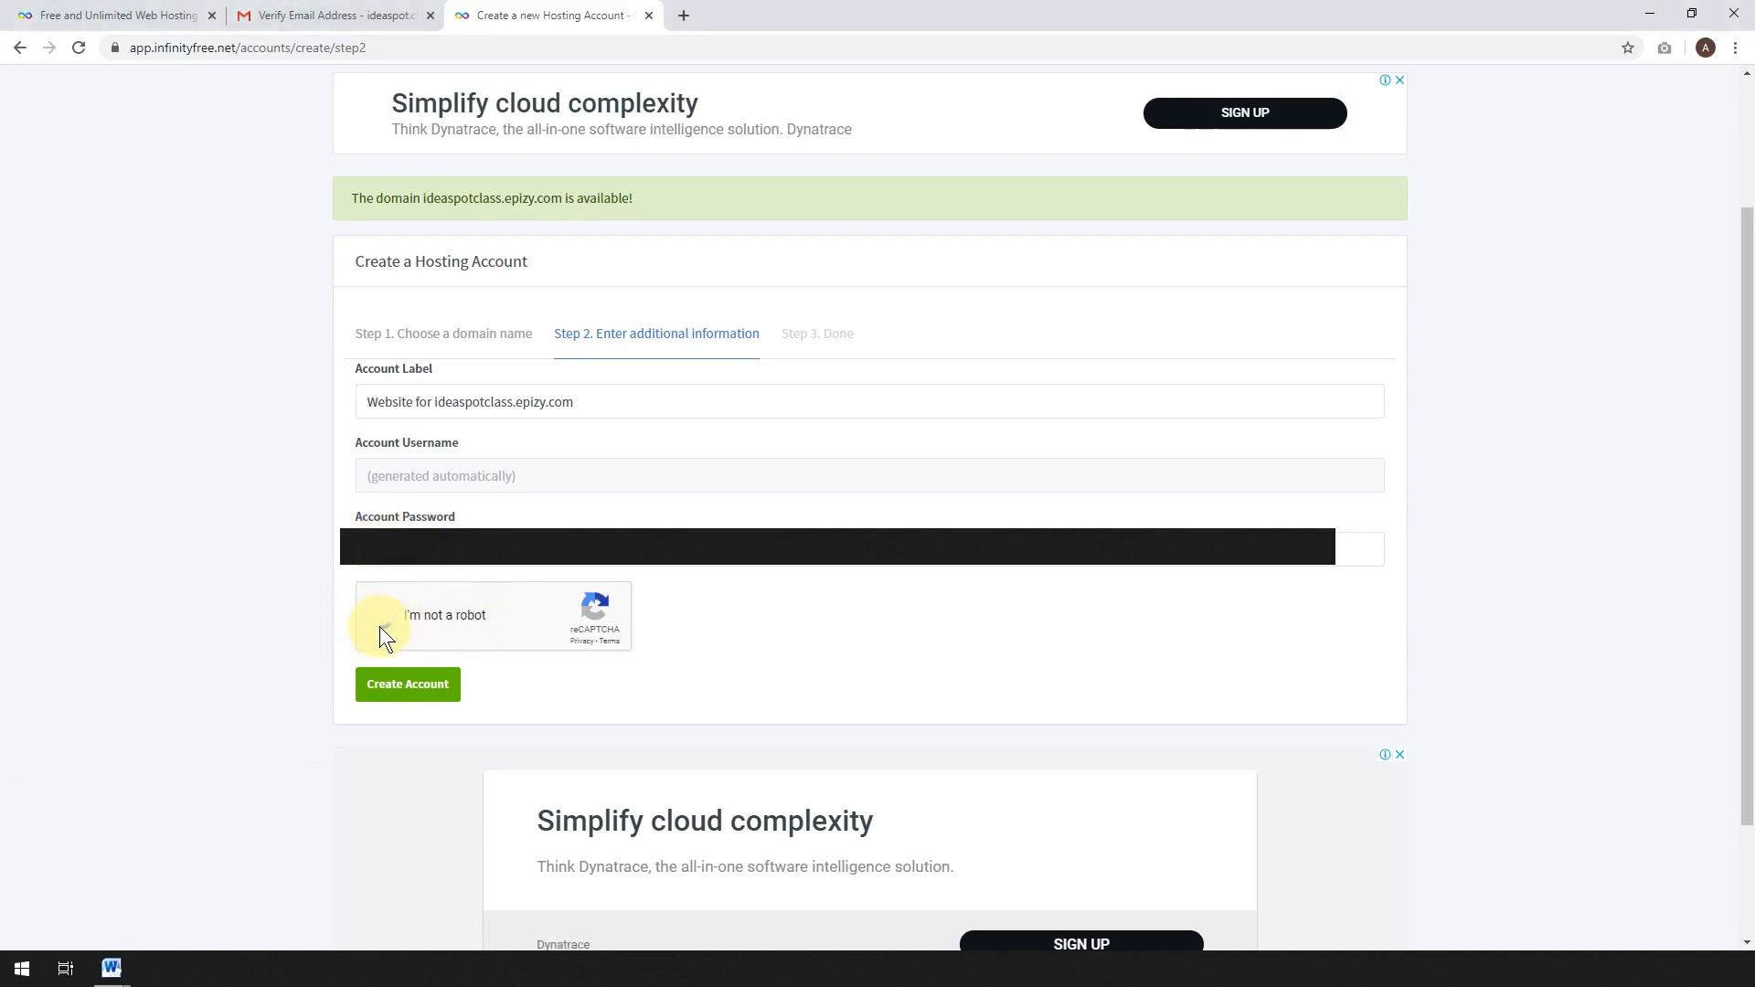
pyautogui.click(410, 690)
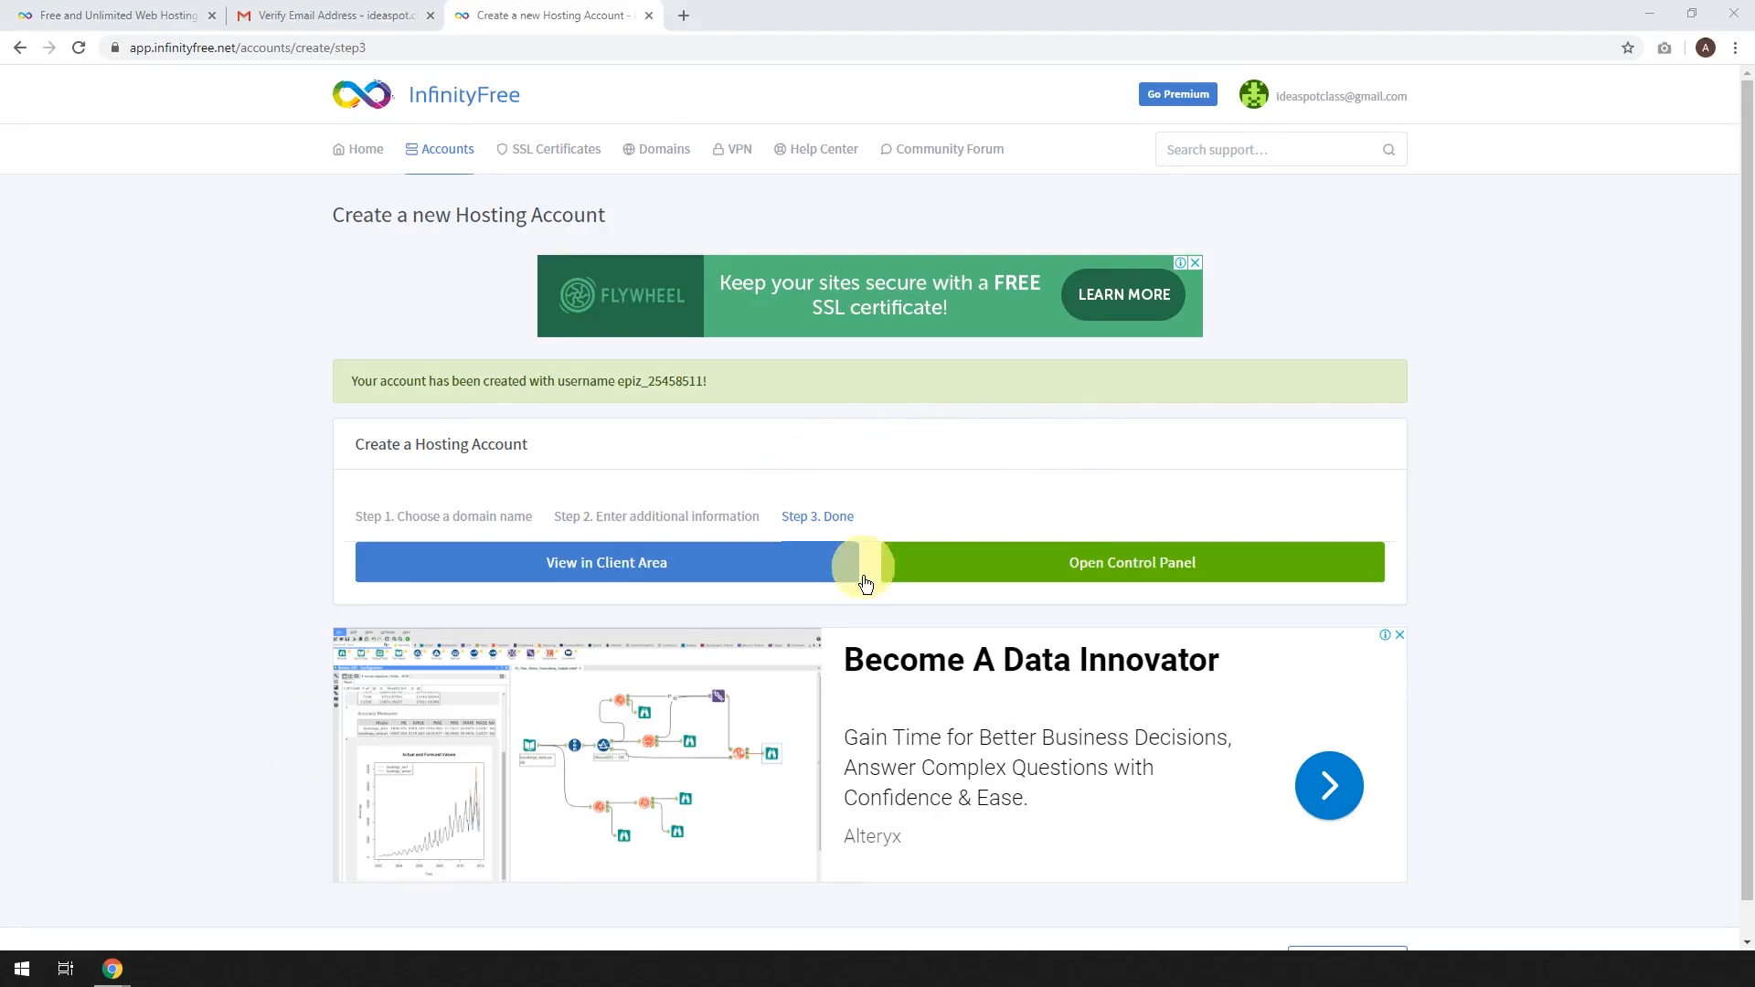
pyautogui.click(1125, 569)
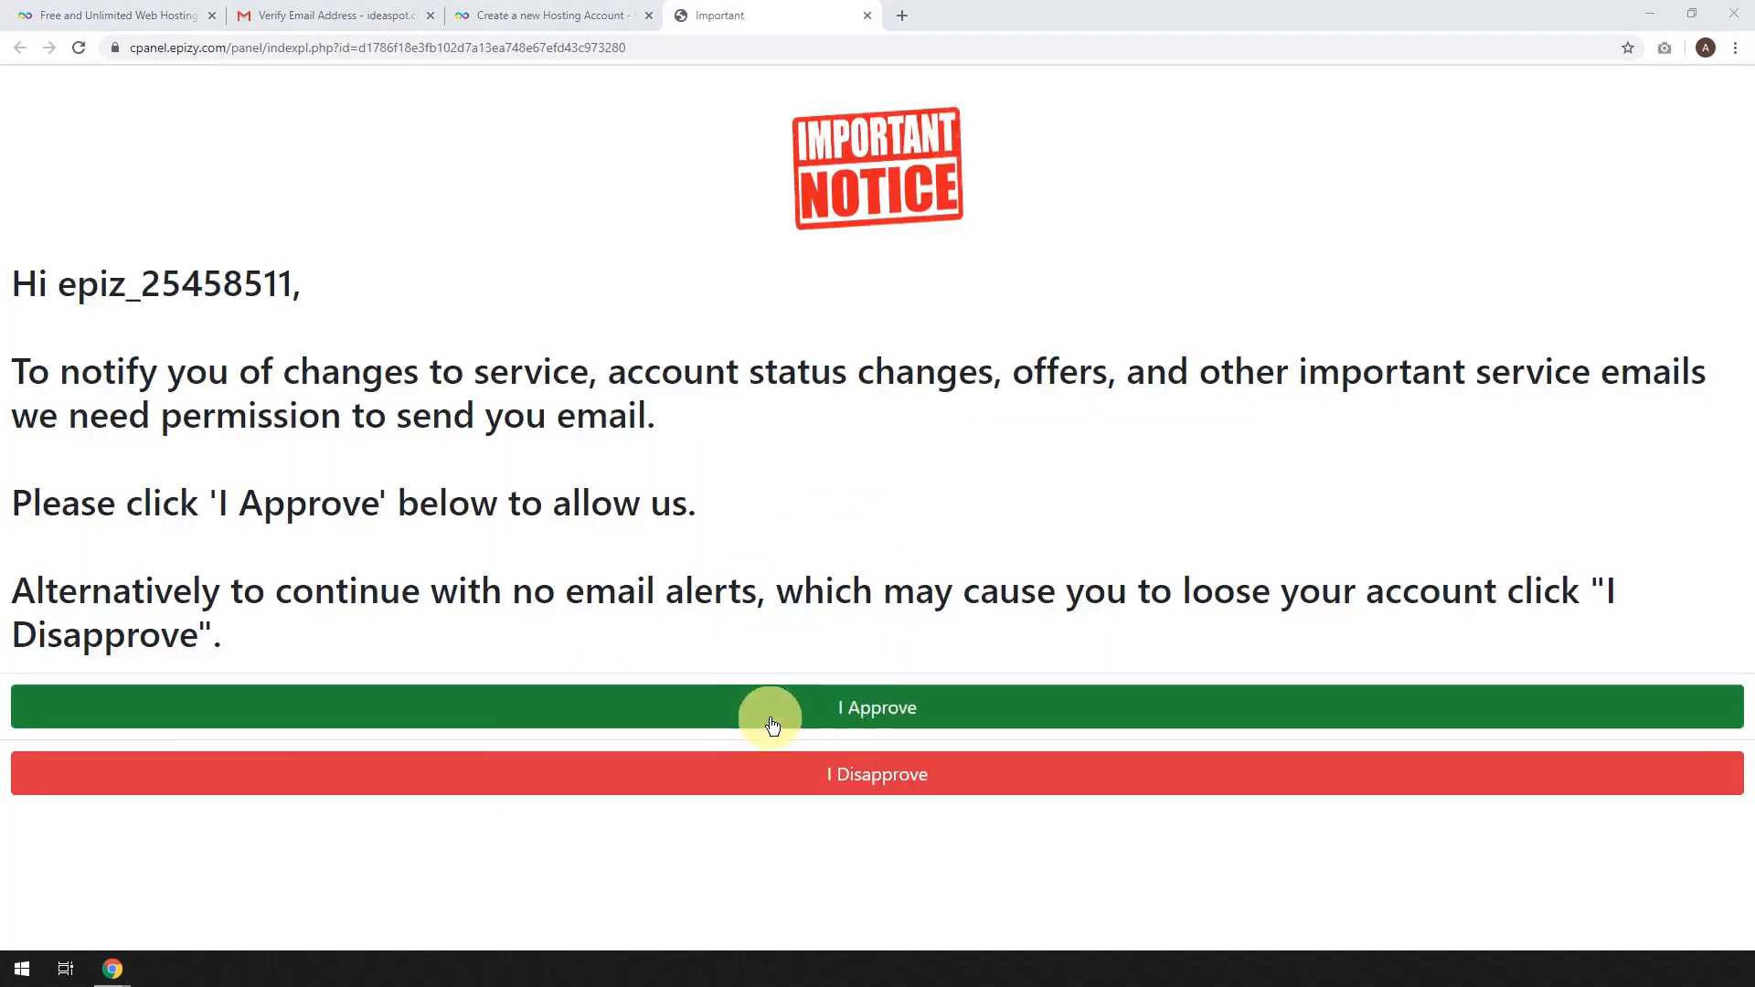
# Approve service emails, dismiss the cookie notice, and launch Softaculous Apps Installer from Software.
pyautogui.click(854, 715)
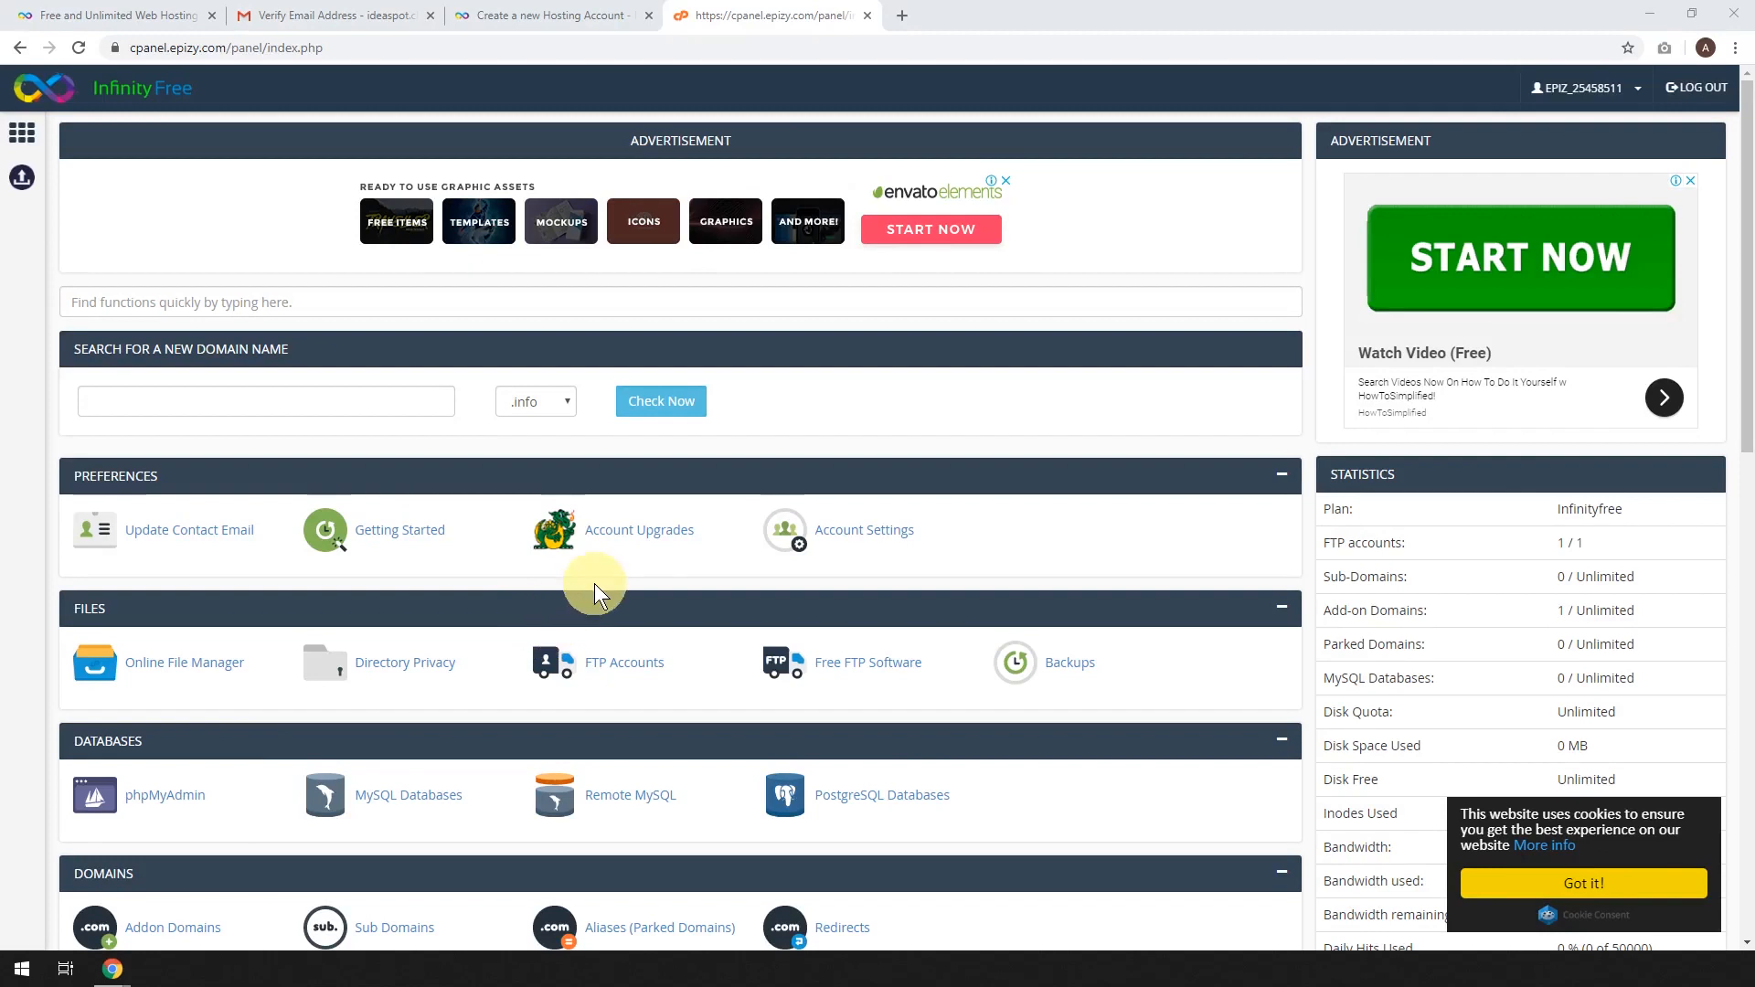
pyautogui.click(1541, 896)
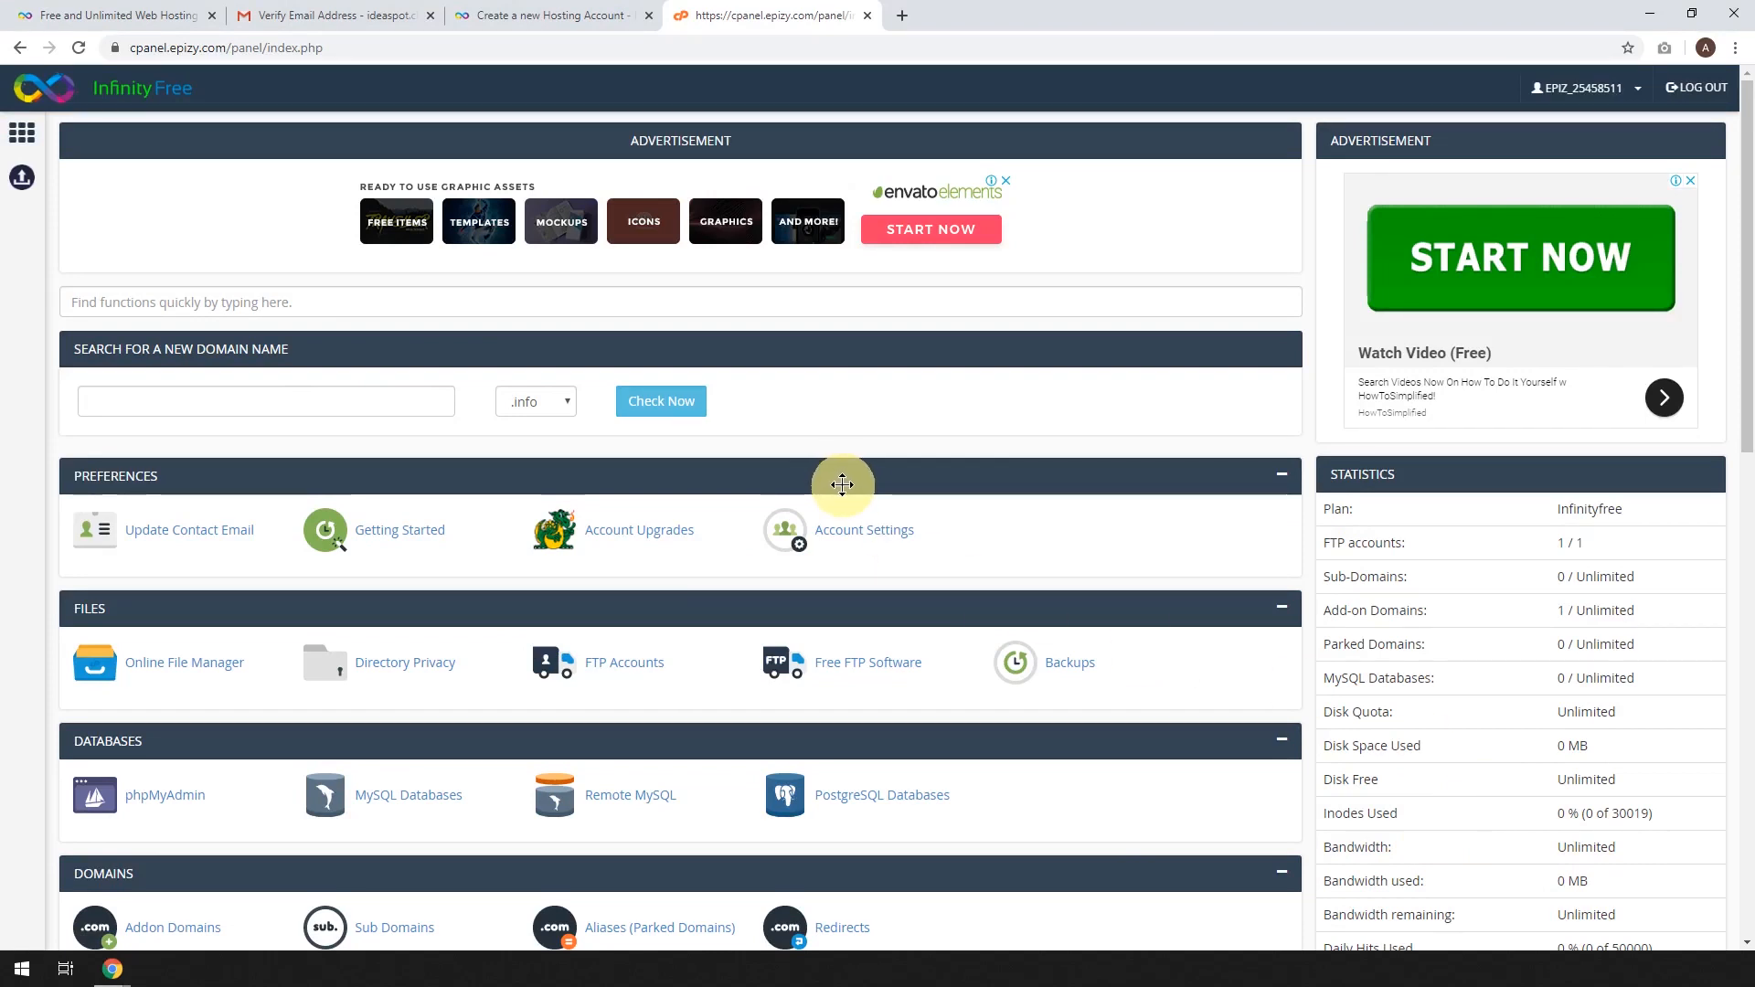
pyautogui.scroll(-7, 842, 484)
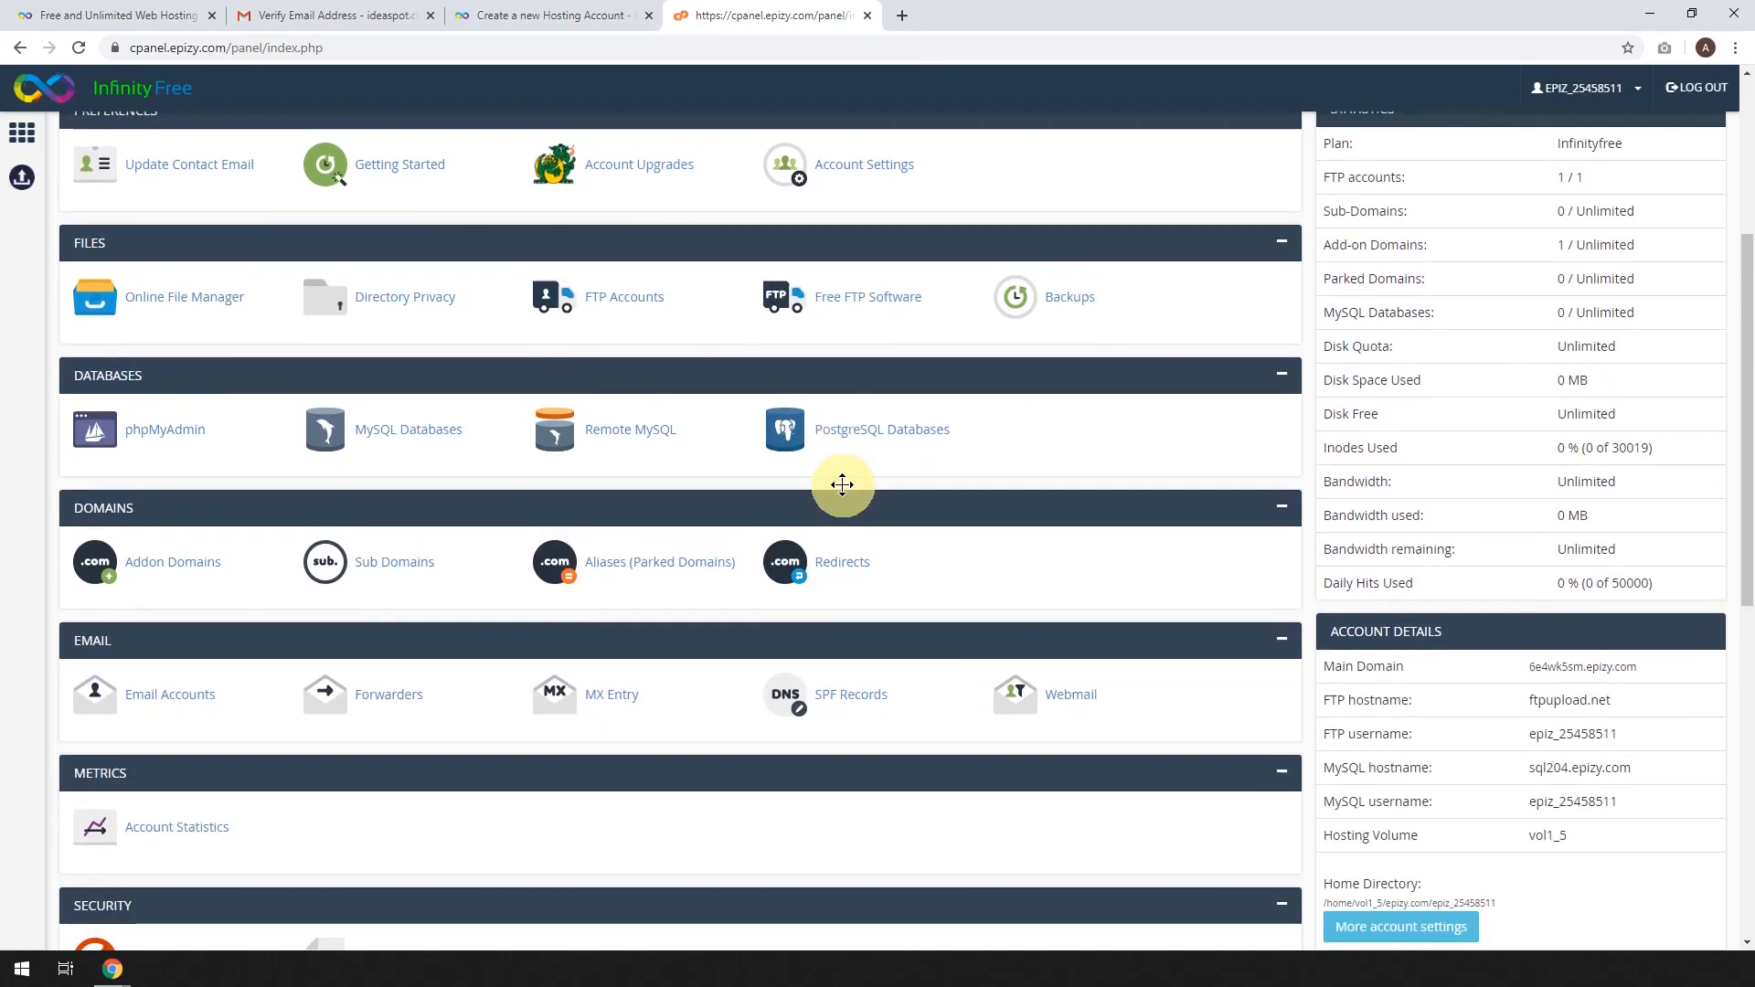
pyautogui.scroll(-2, 841, 484)
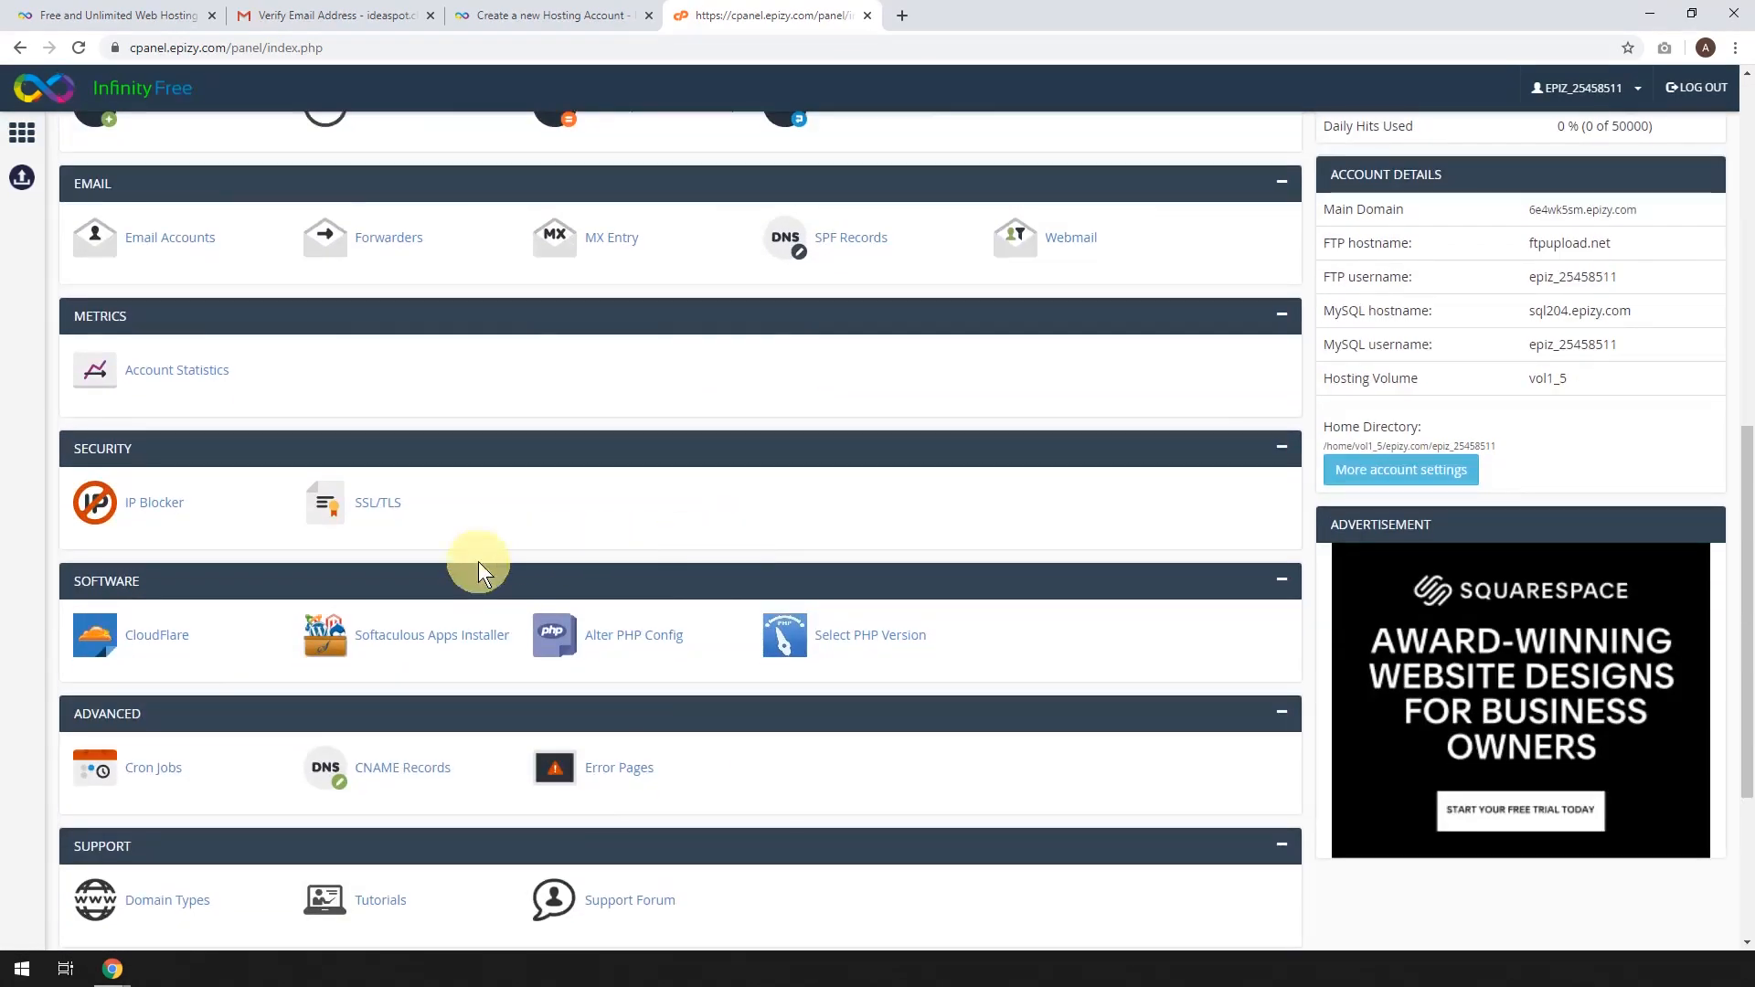
pyautogui.click(424, 640)
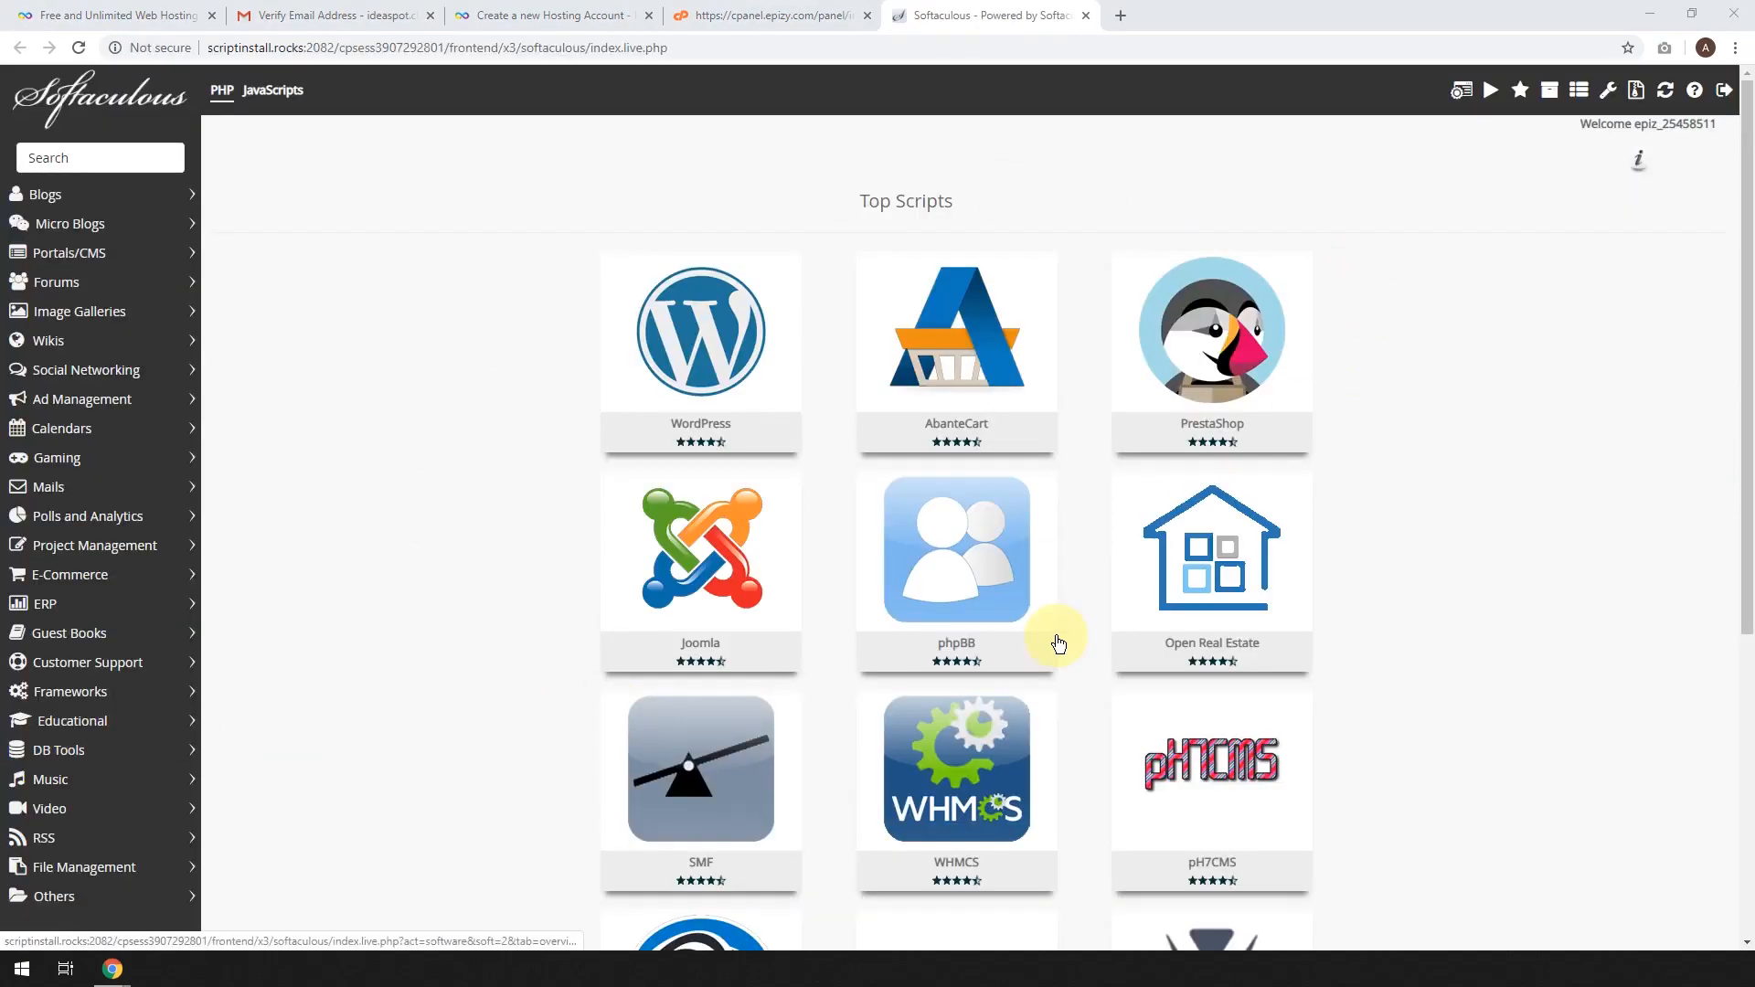
pyautogui.moveTo(667, 375)
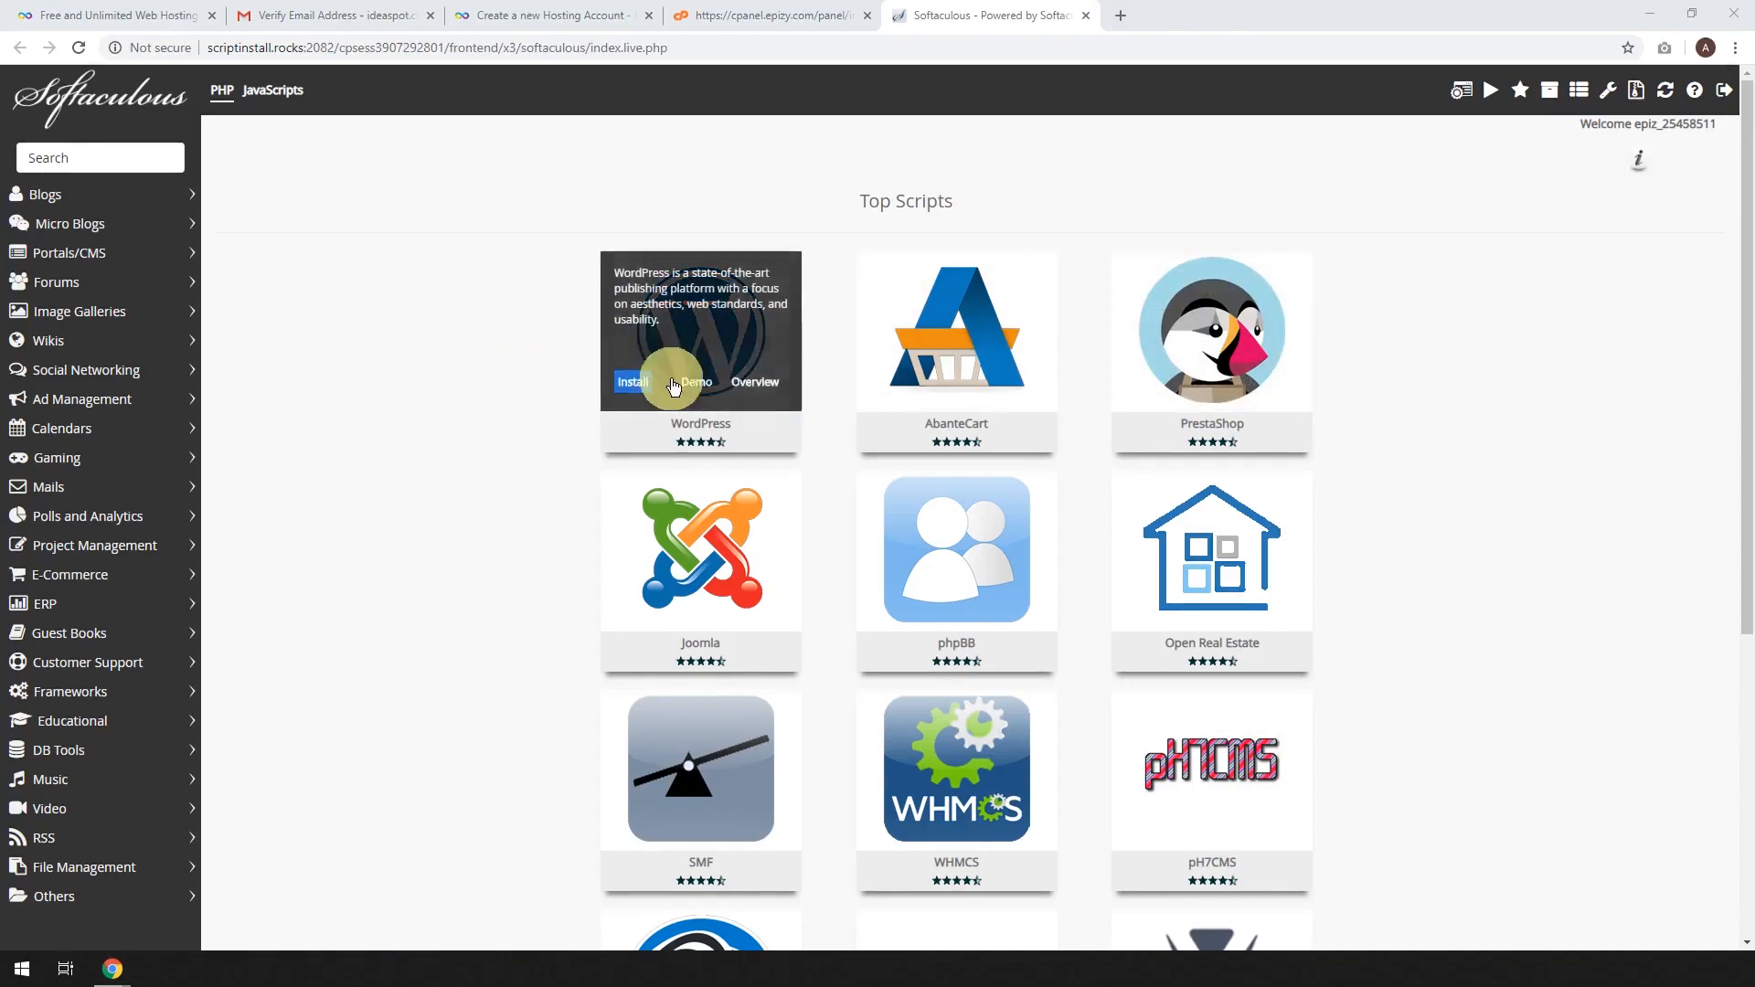
pyautogui.click(633, 381)
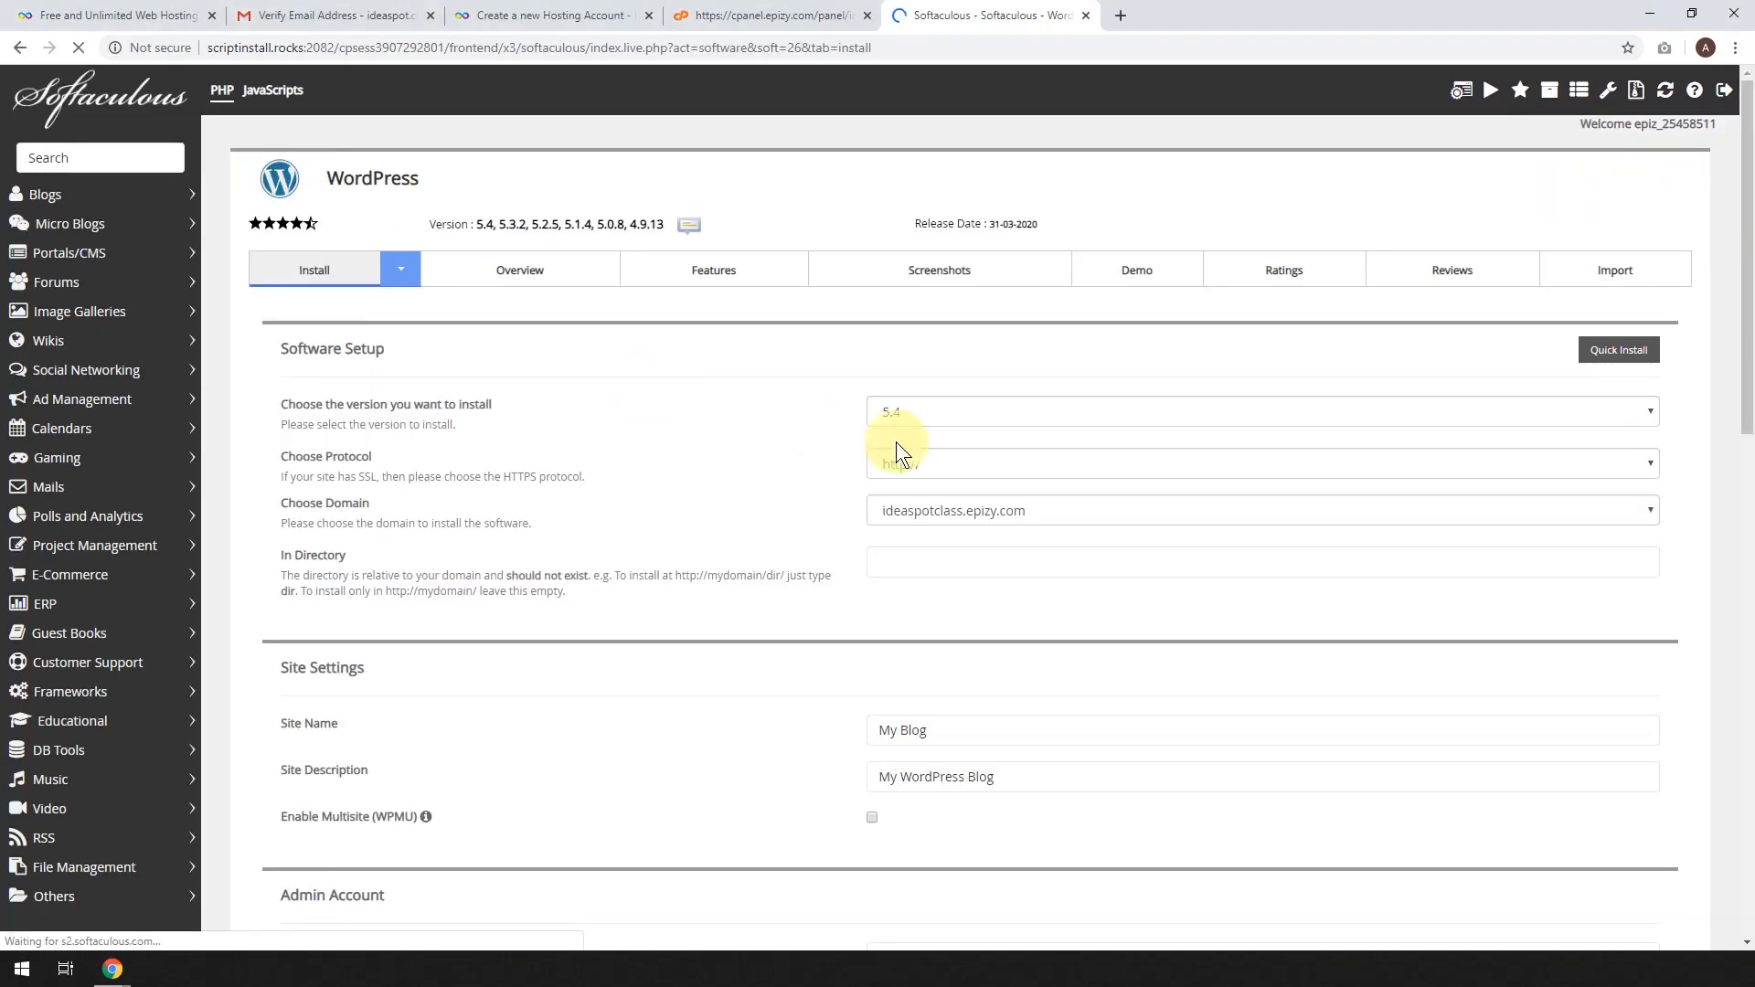
pyautogui.click(876, 516)
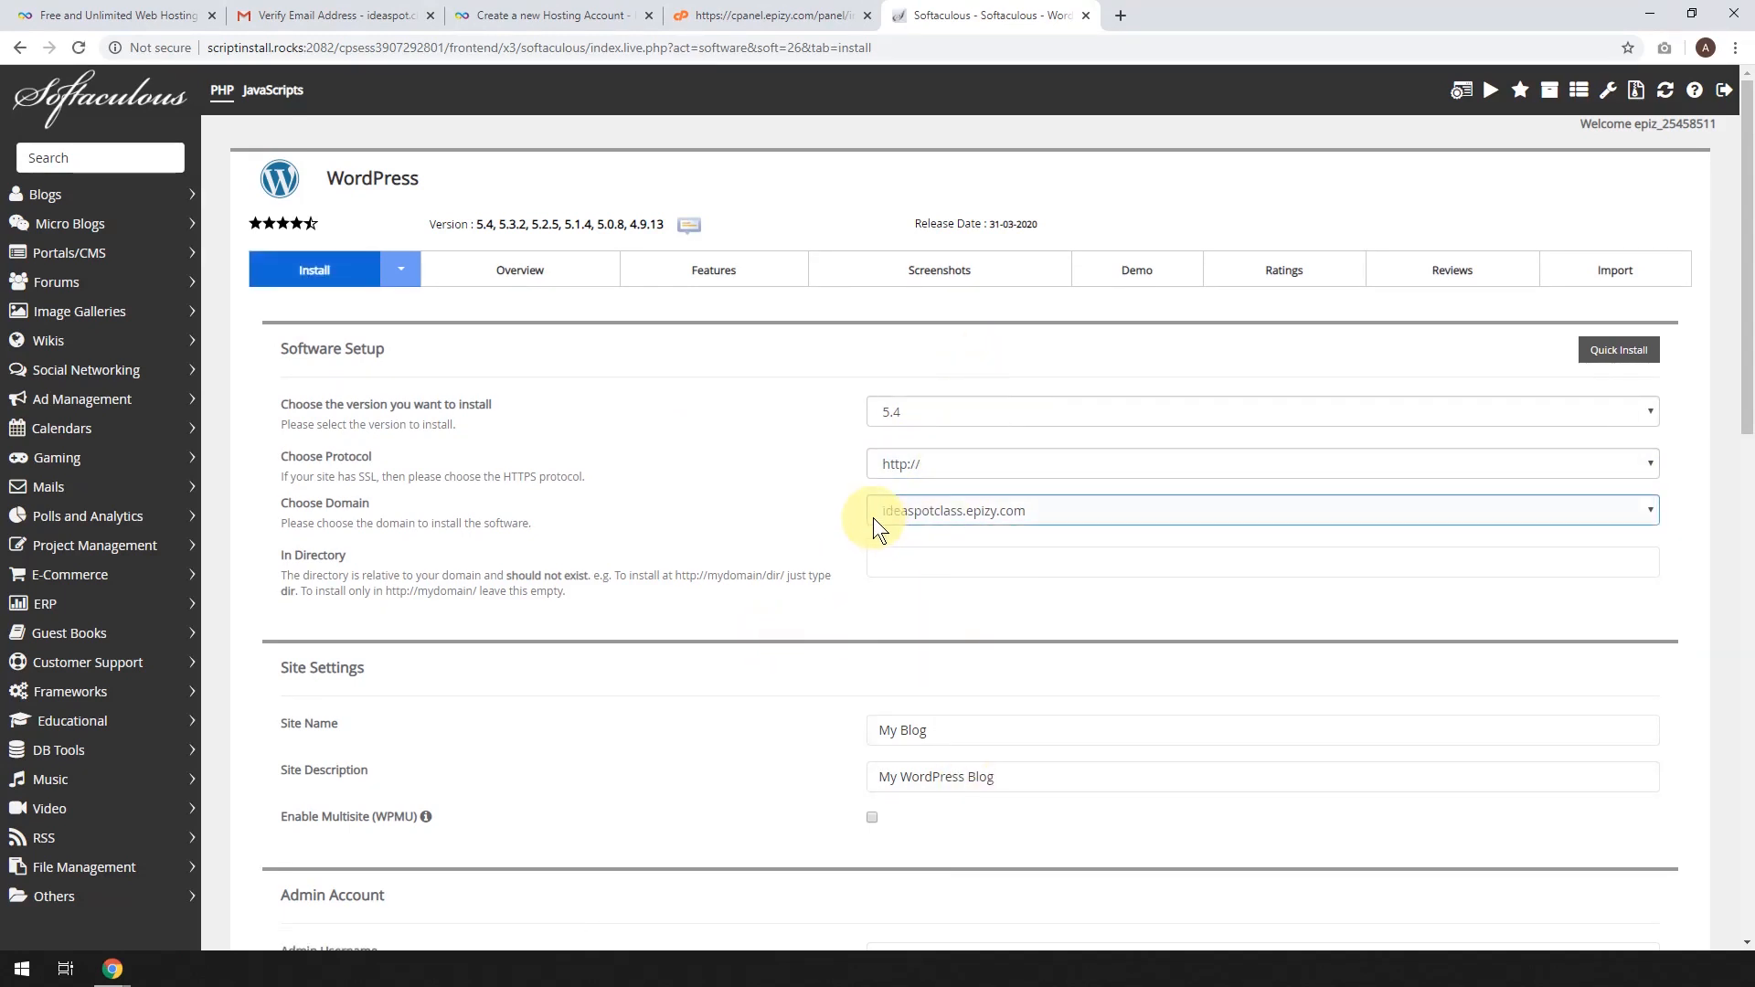
pyautogui.click(689, 552)
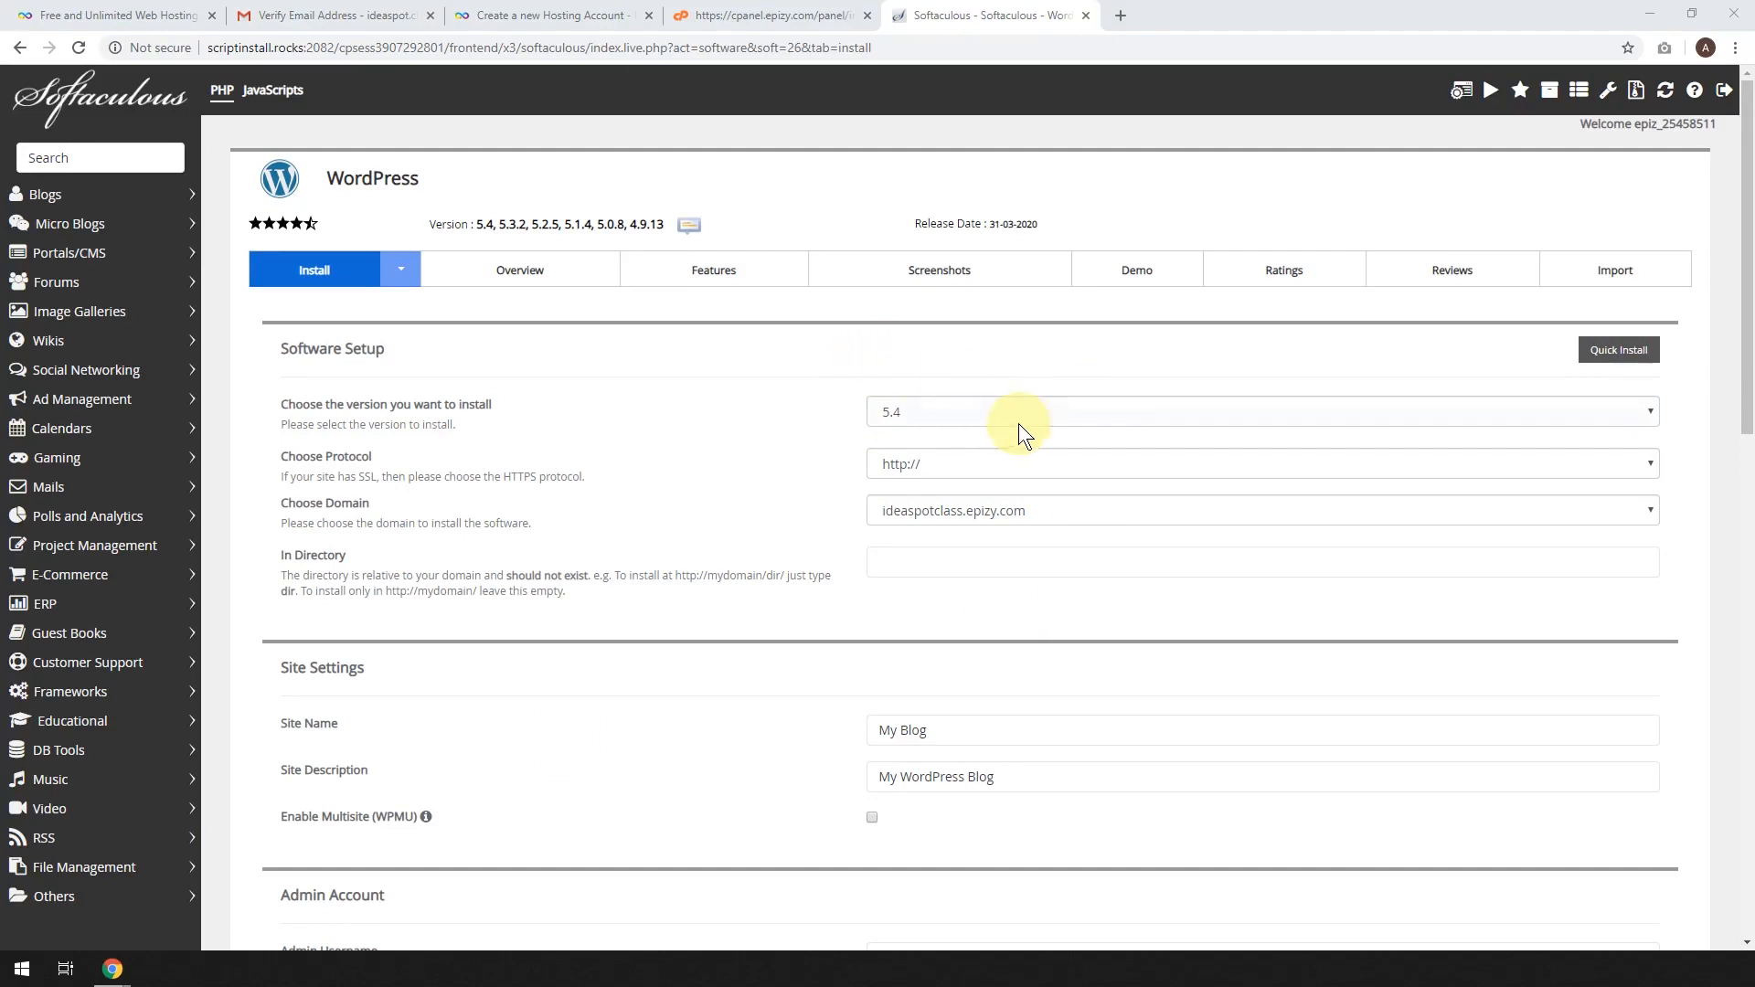
pyautogui.click(1051, 413)
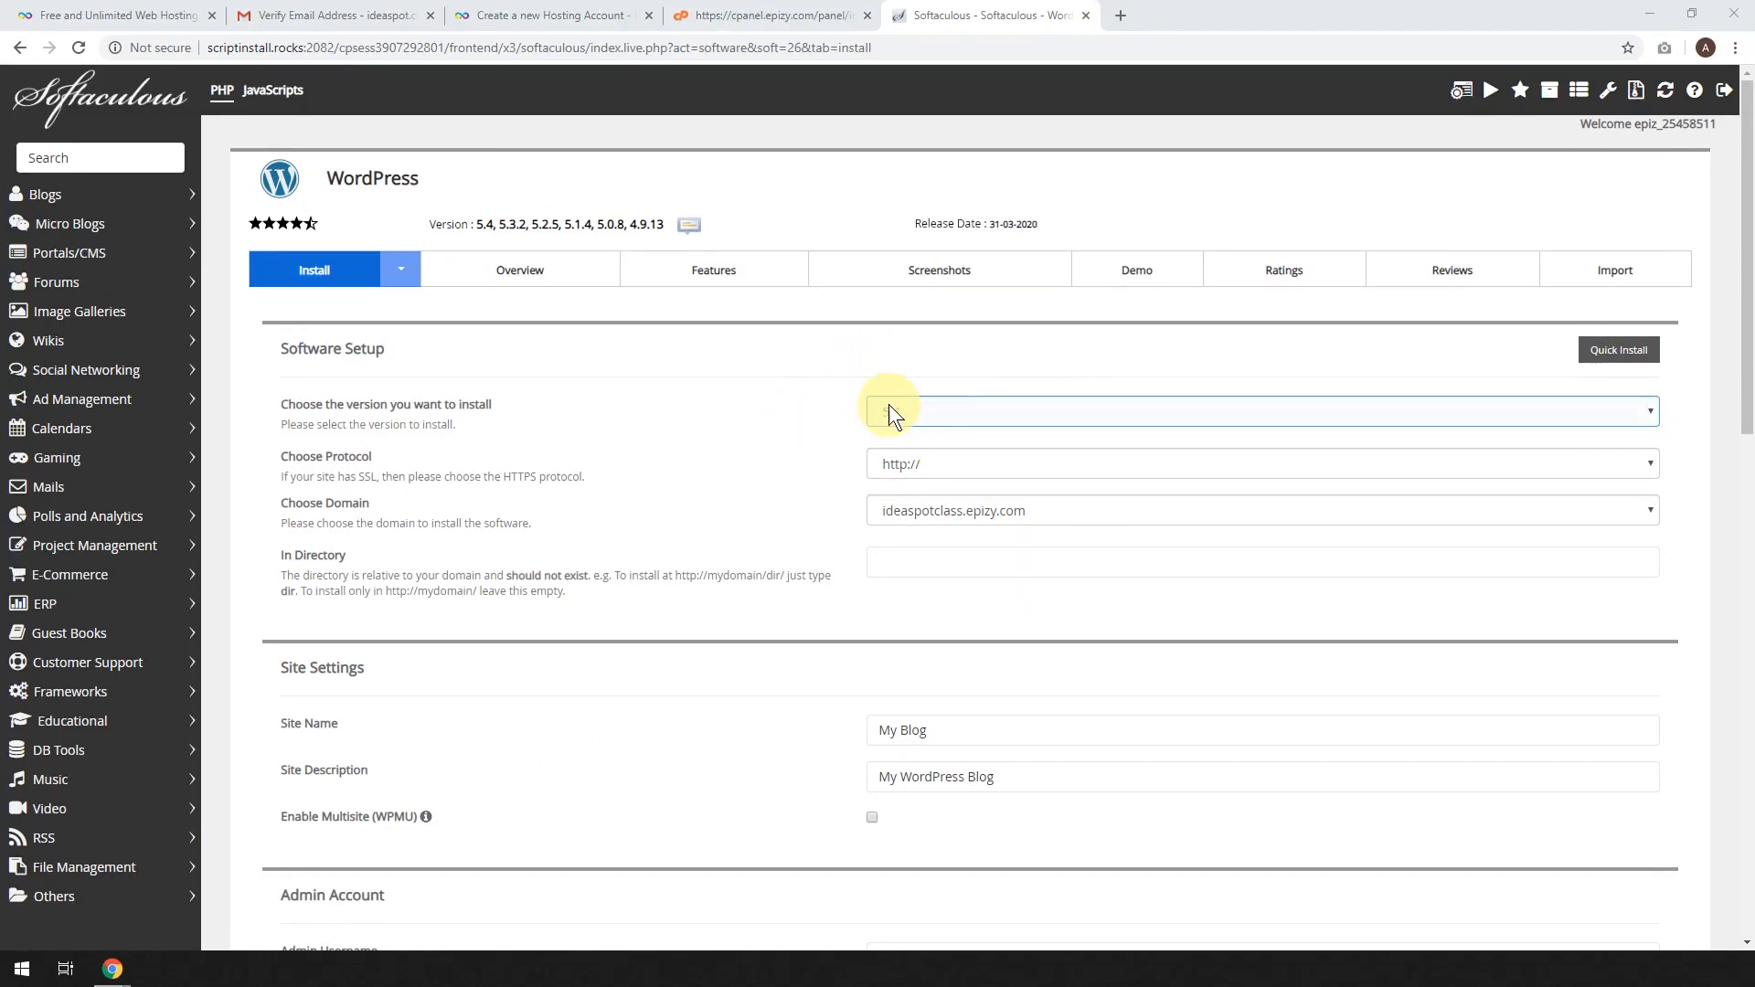
pyautogui.press('Tab')
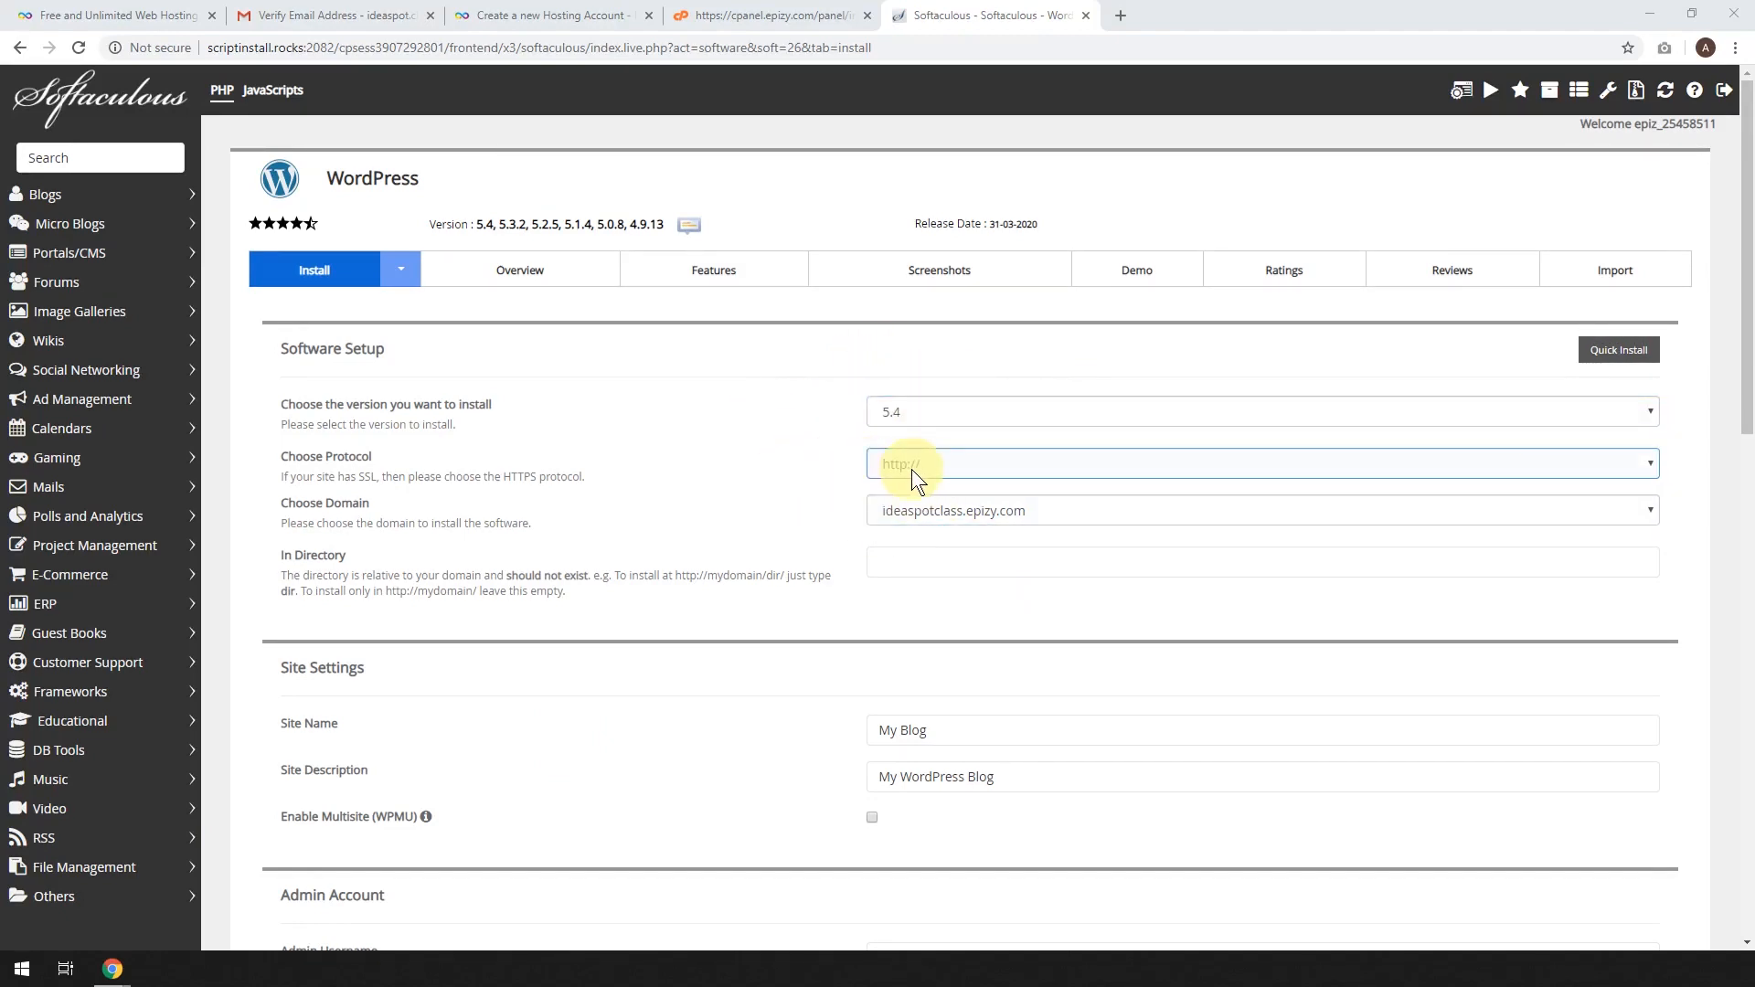
pyautogui.press('Tab')
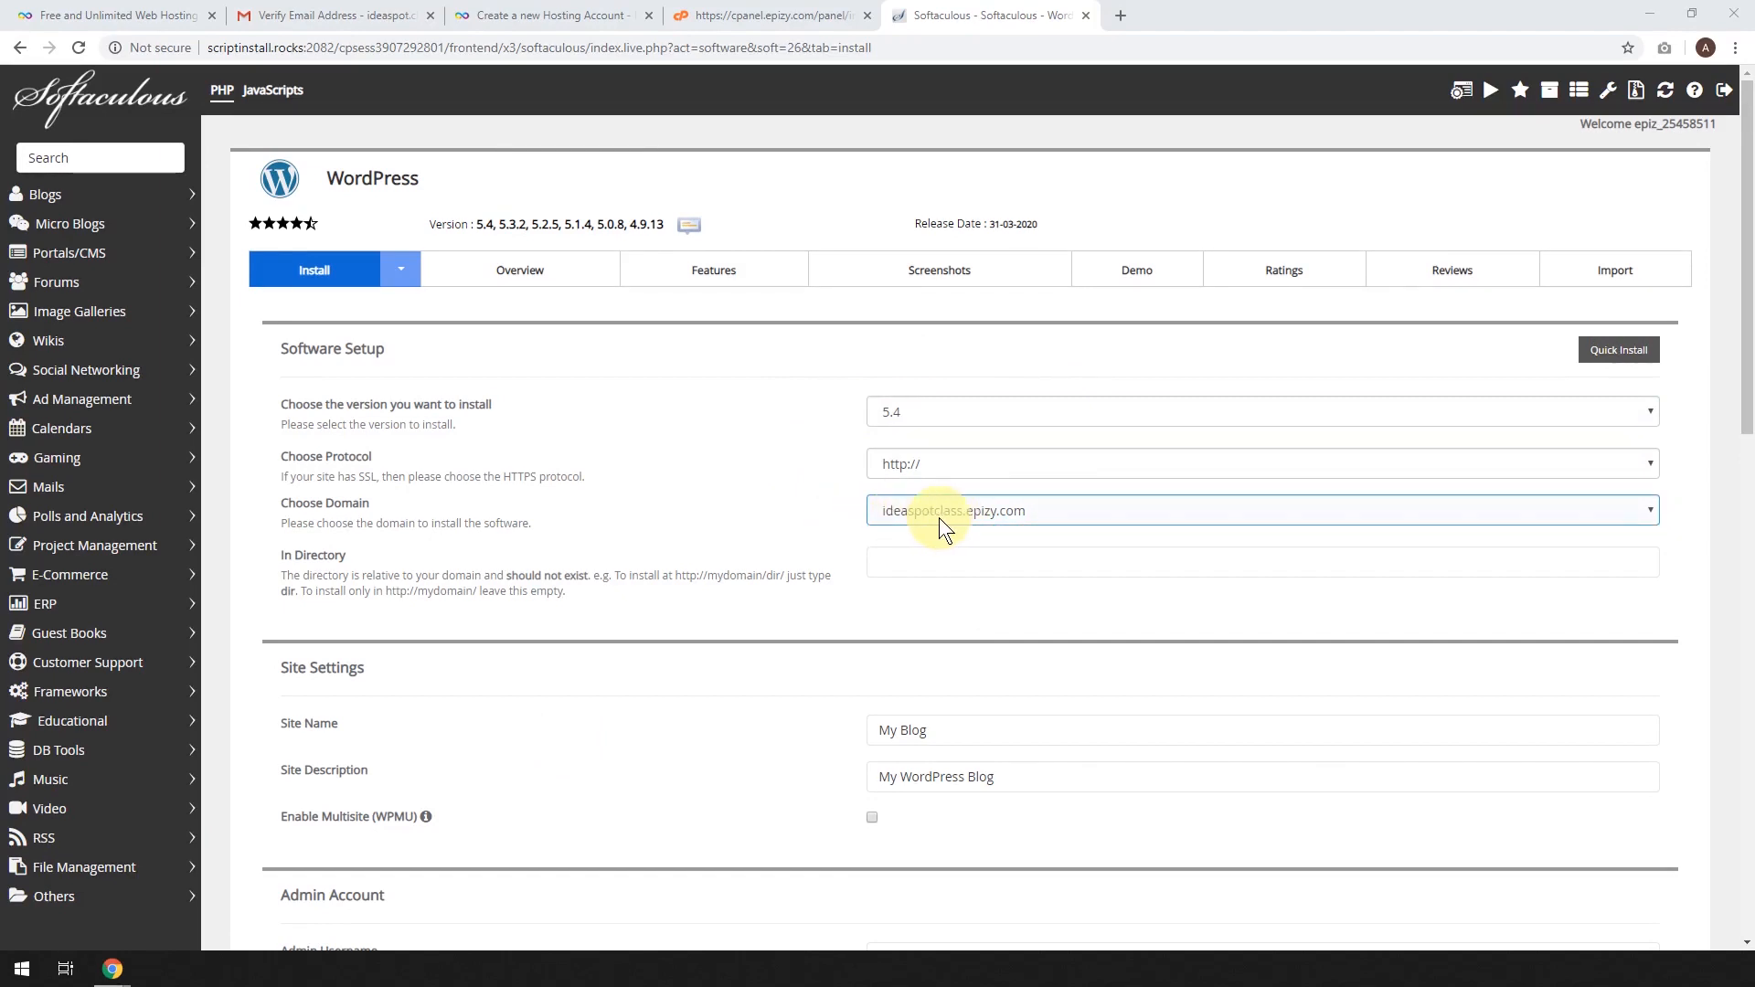
pyautogui.scroll(-2, 991, 524)
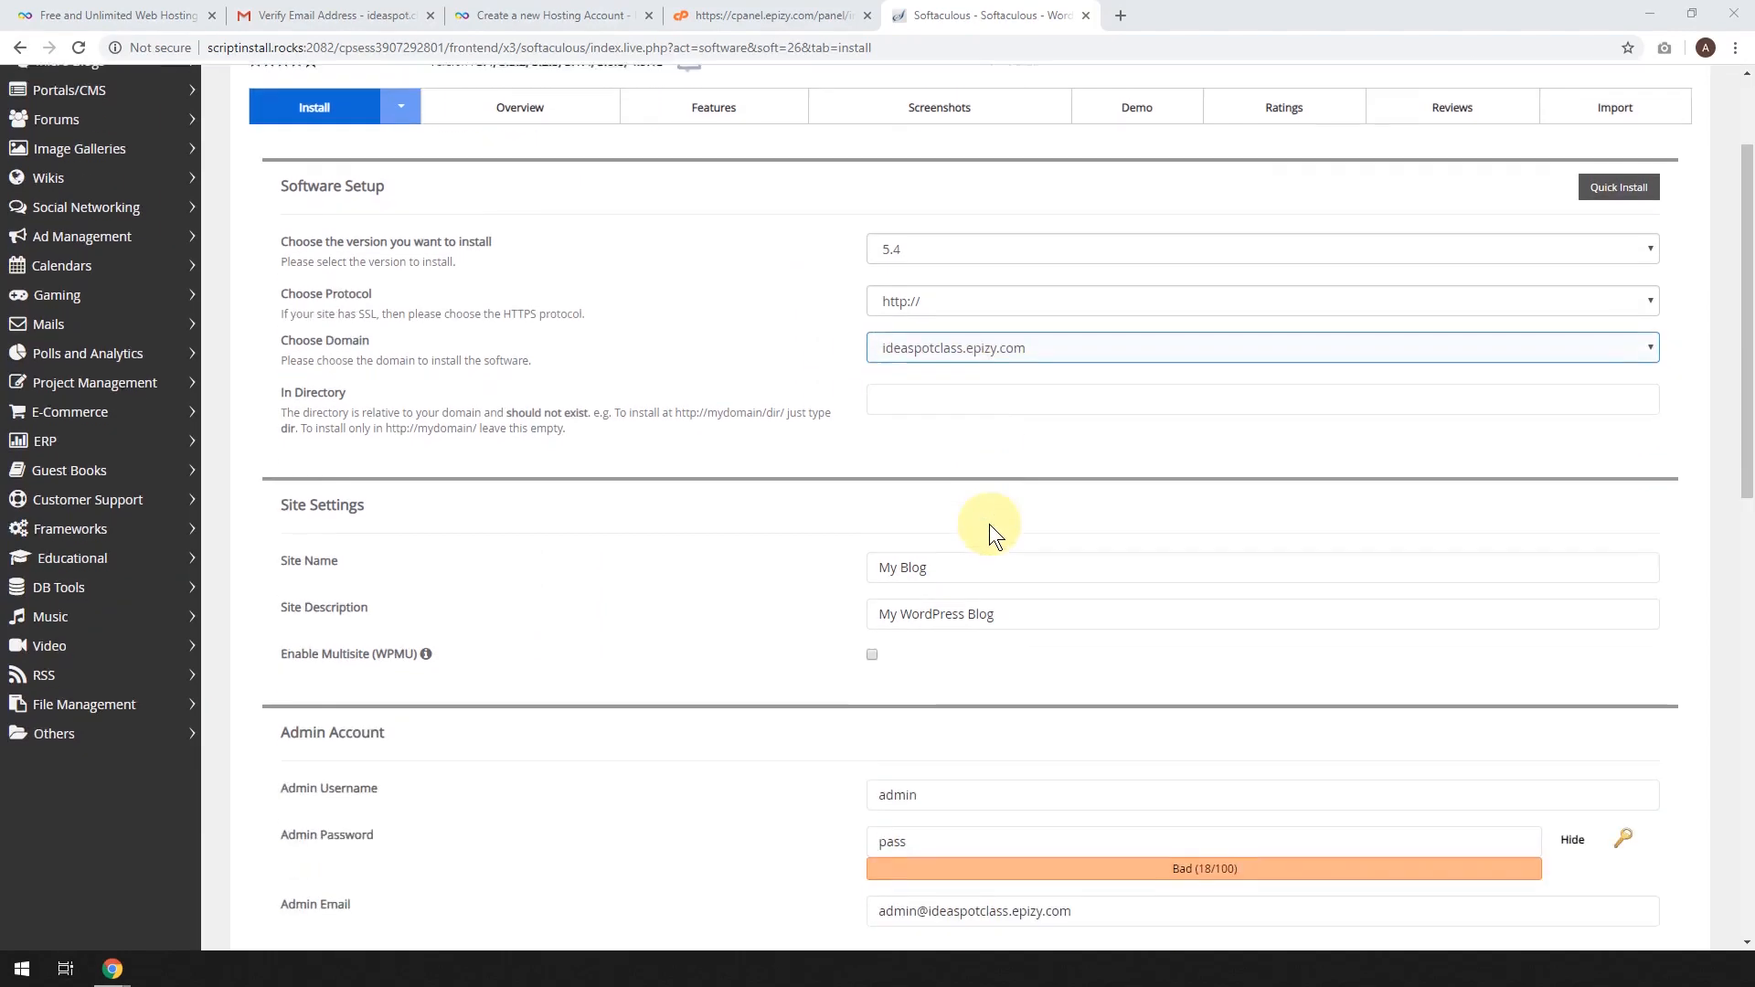
pyautogui.press('Tab')
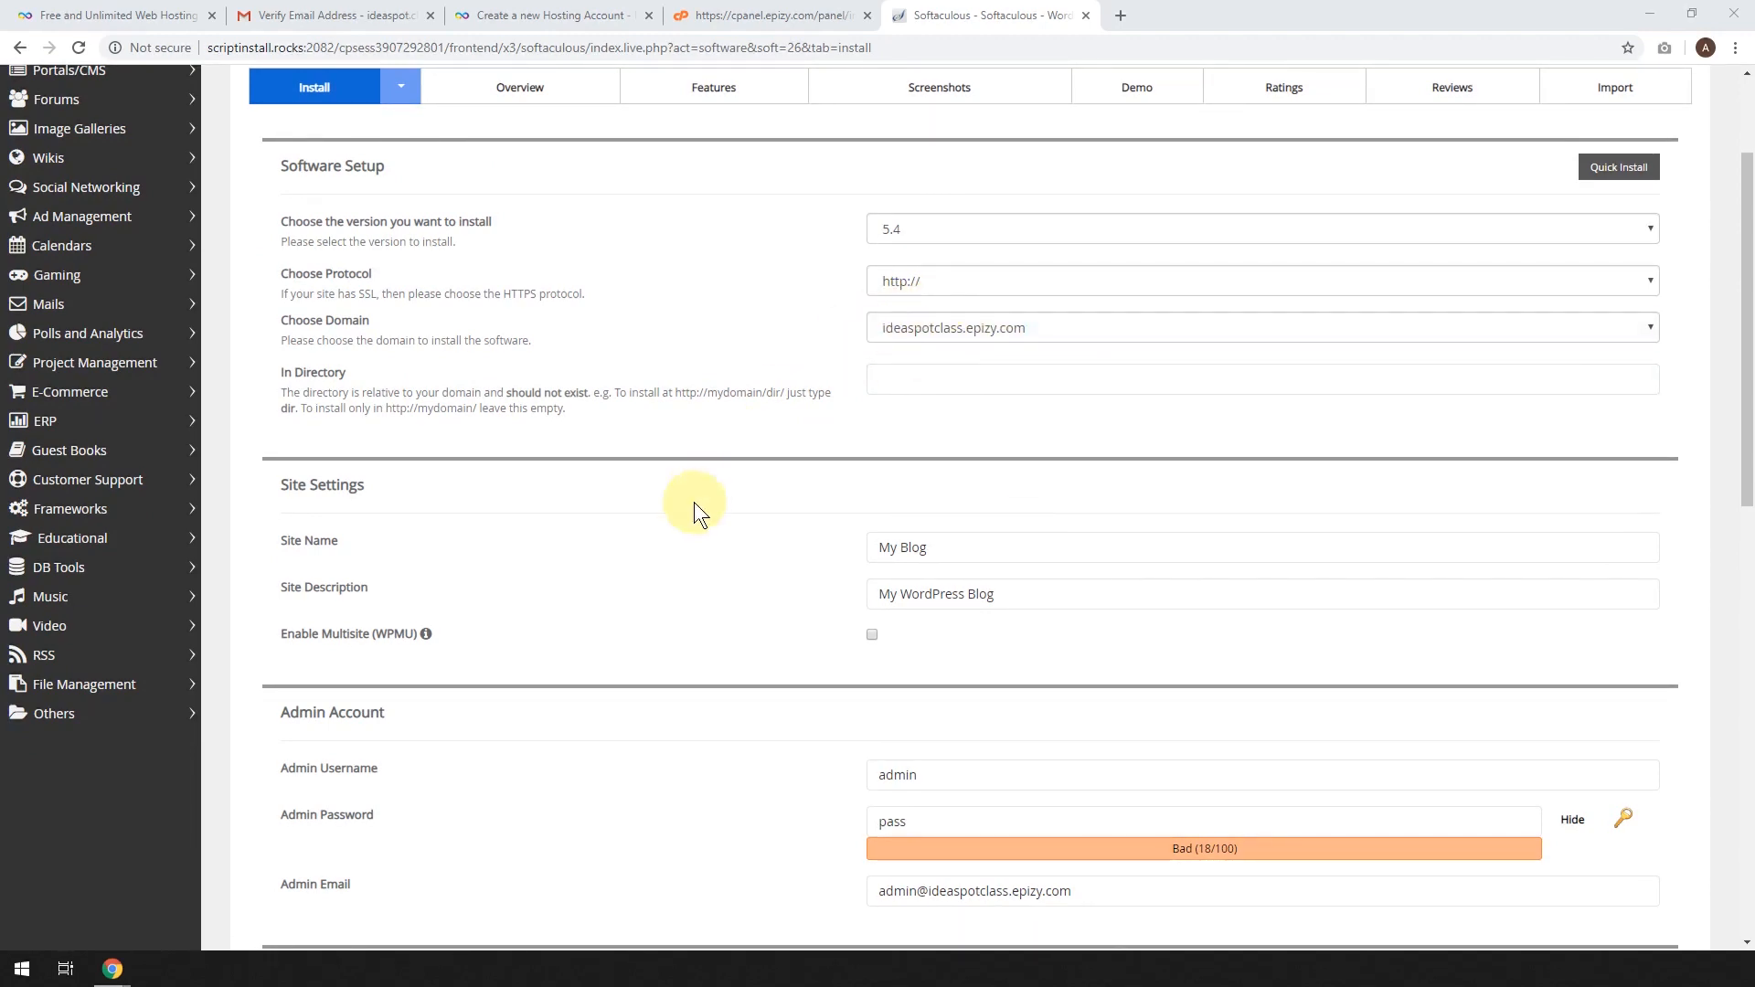
pyautogui.scroll(-1, 523, 584)
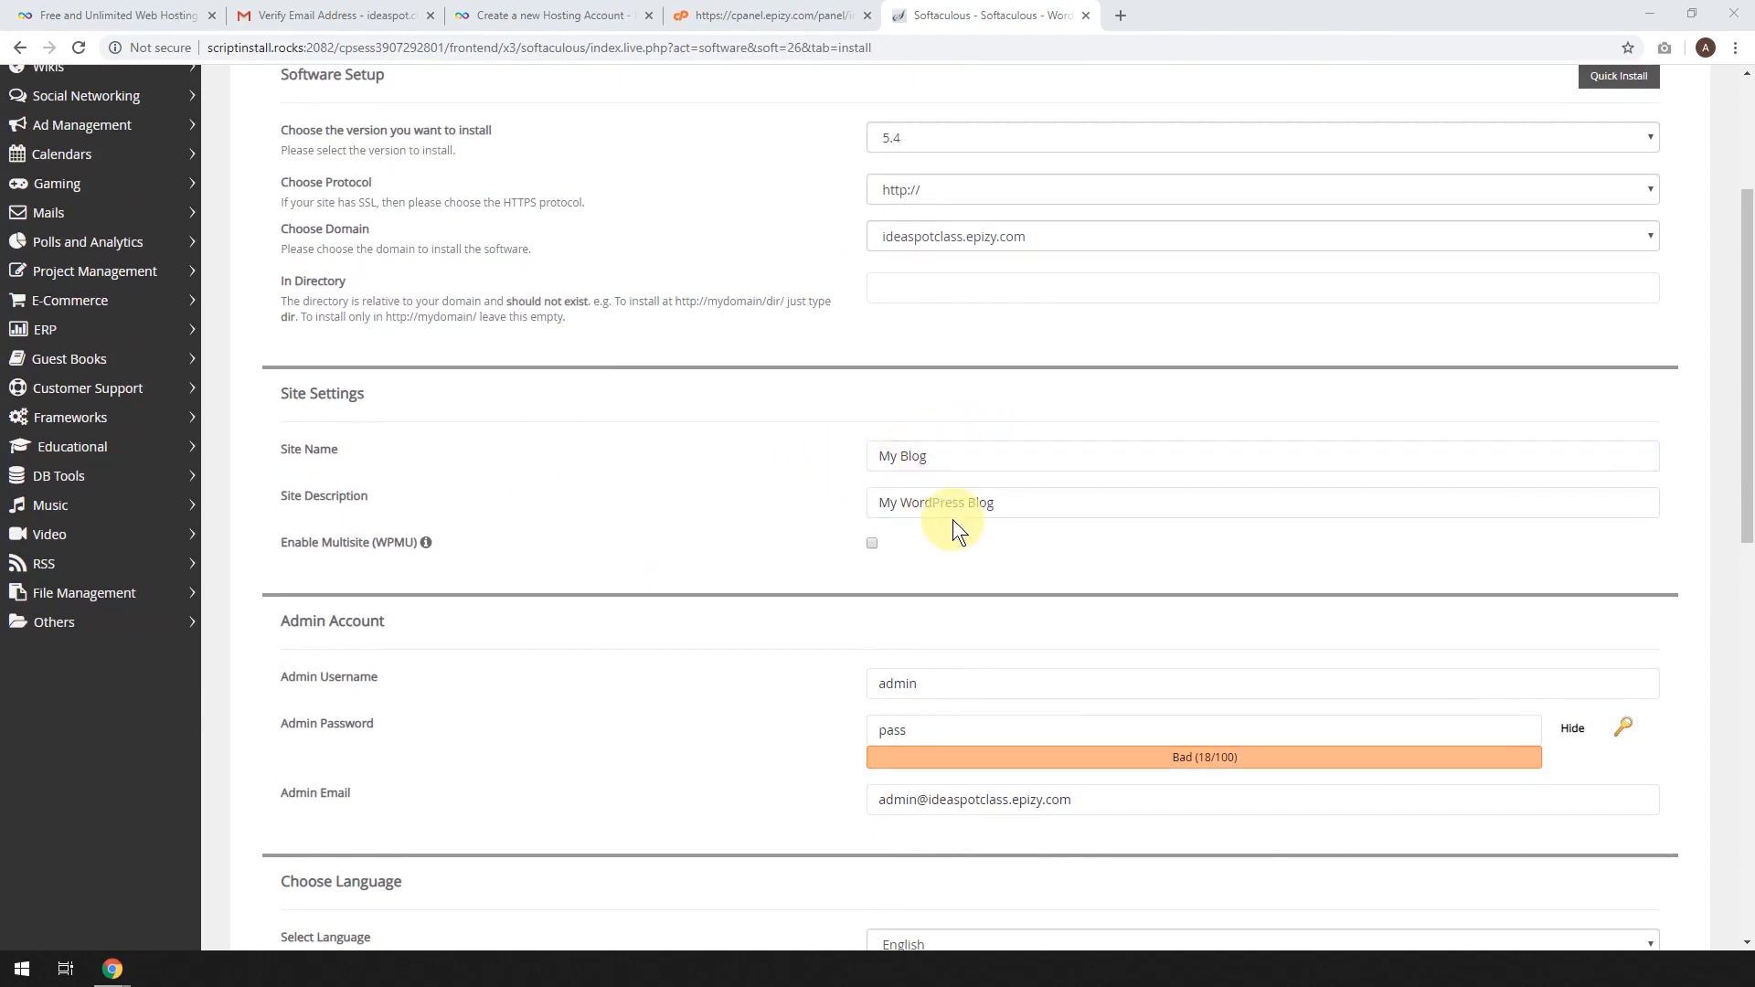
# Name the site 'IdeaSpot Class' with the description 'WordPress Tutorial'.
pyautogui.moveTo(928, 456); pyautogui.dragTo(797, 454)
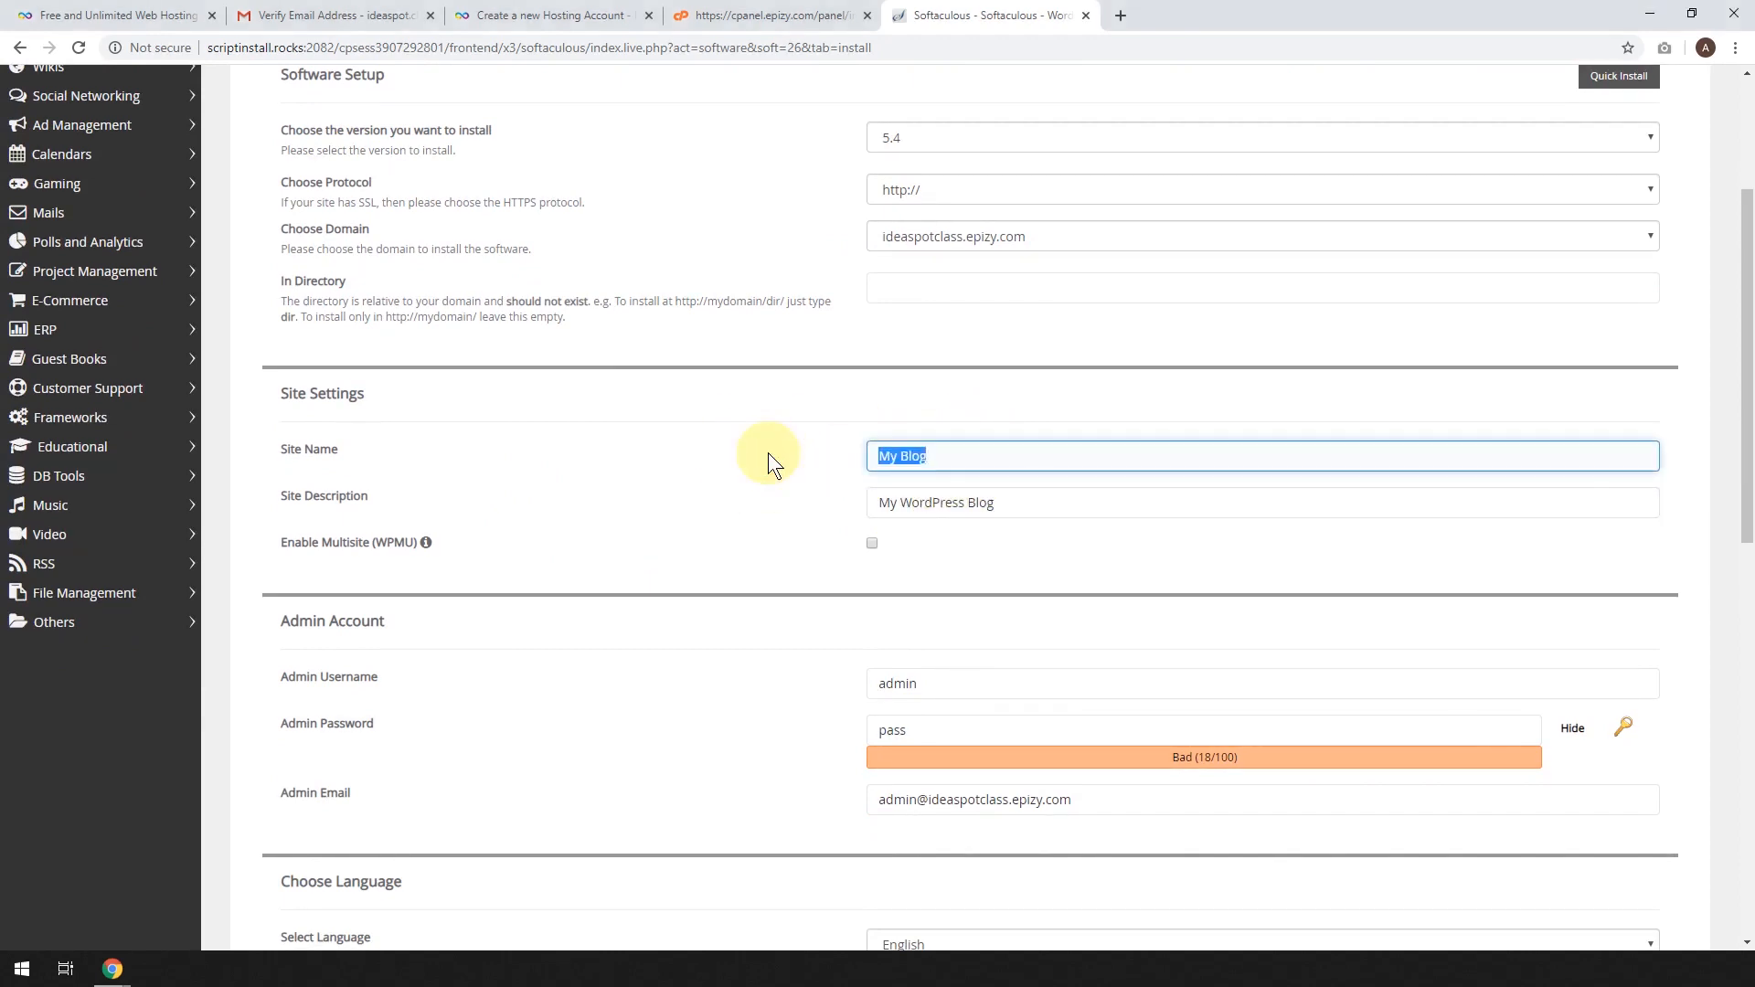
pyautogui.press('BackSpace')
pyautogui.write('IdeaSpotC')
pyautogui.press('BackSpace')
pyautogui.write('Class')
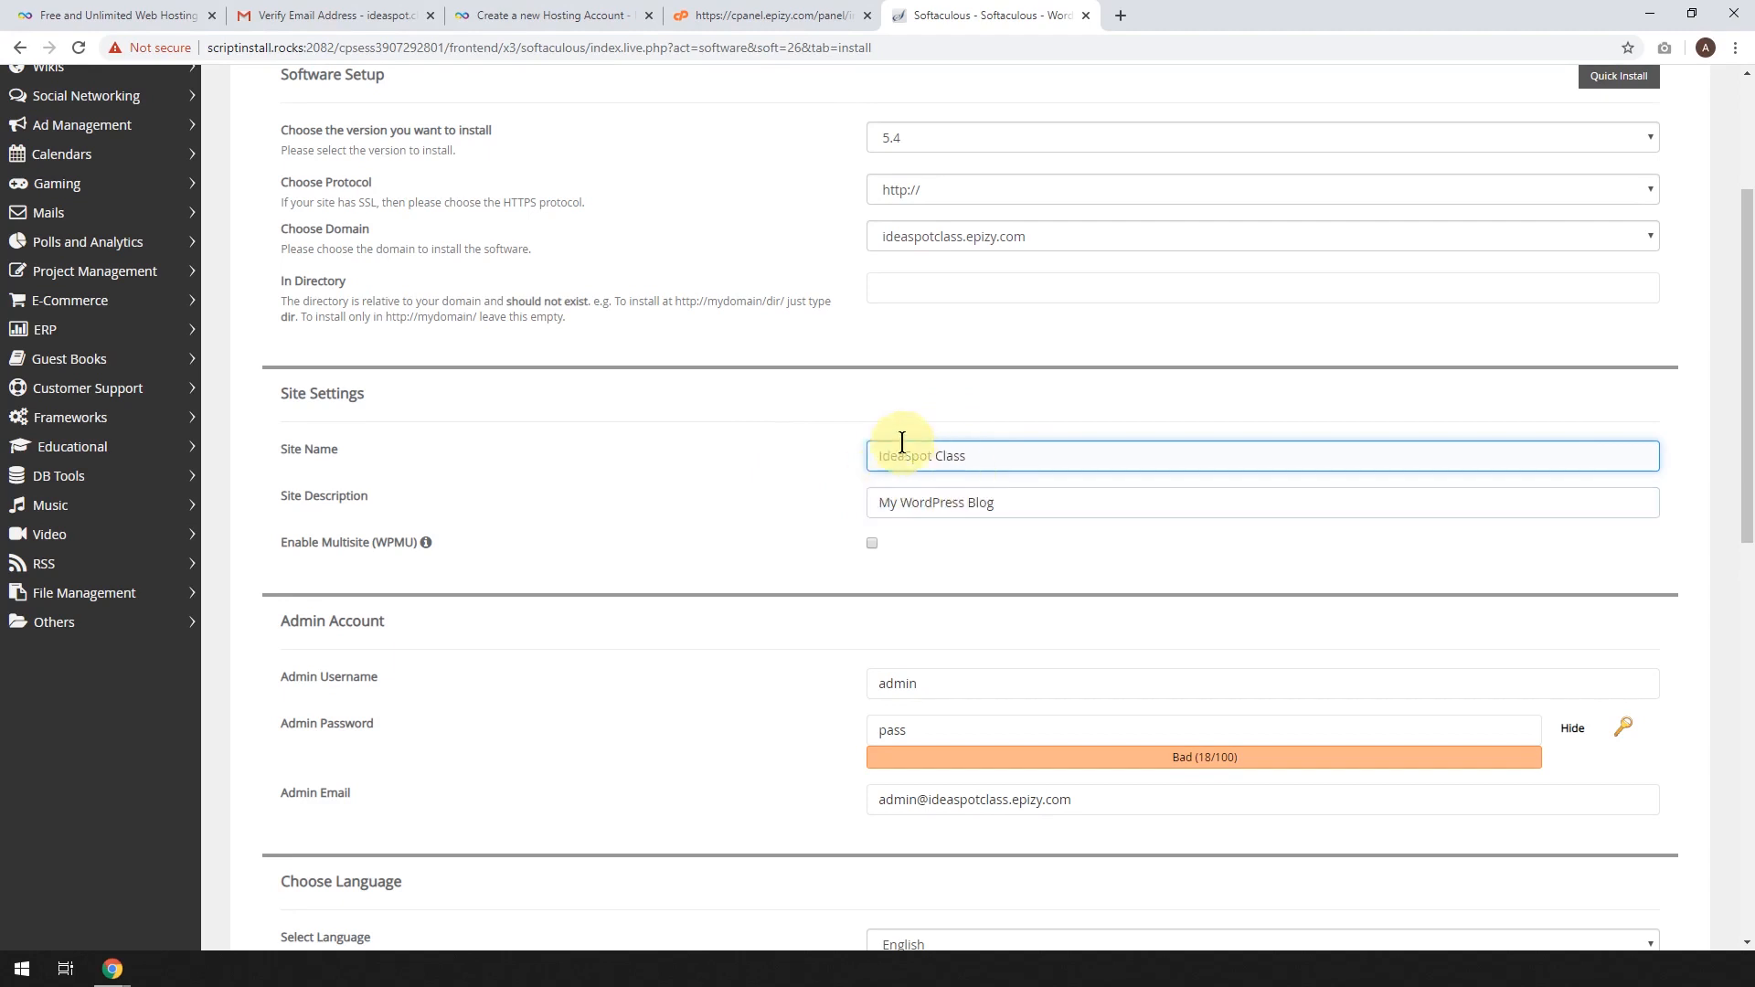
pyautogui.tripleClick(1062, 509)
pyautogui.write('W')
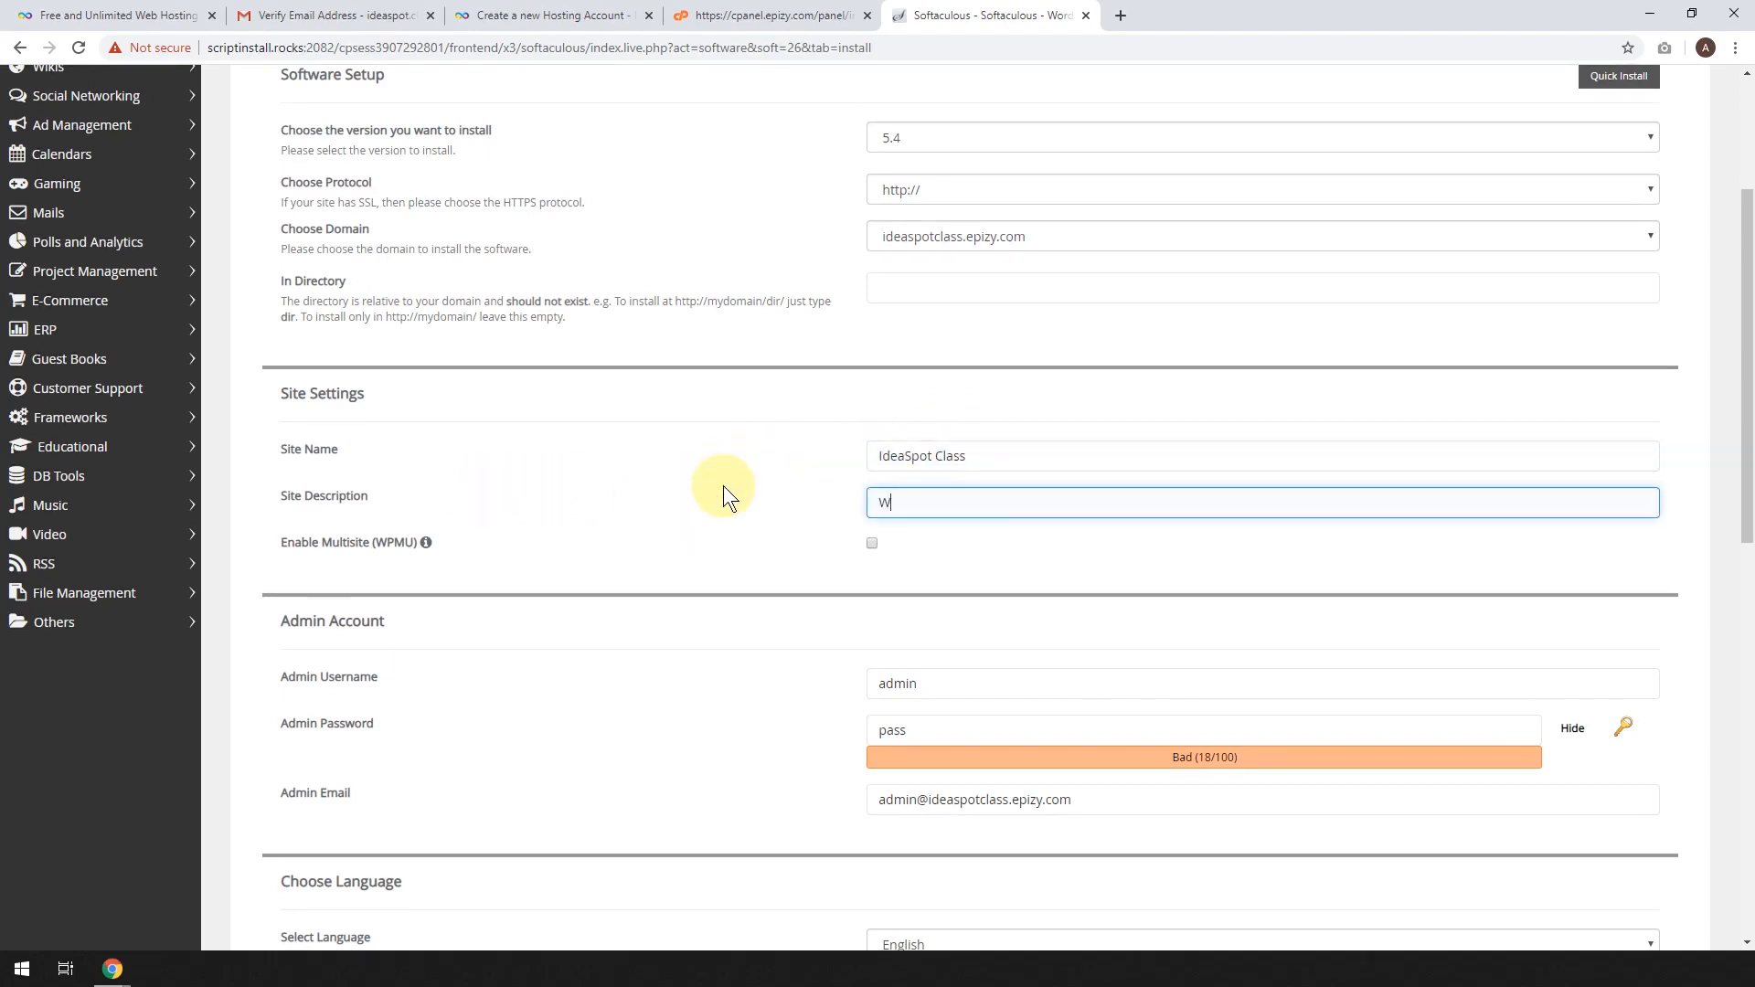
pyautogui.write('ordPress Tutorial')
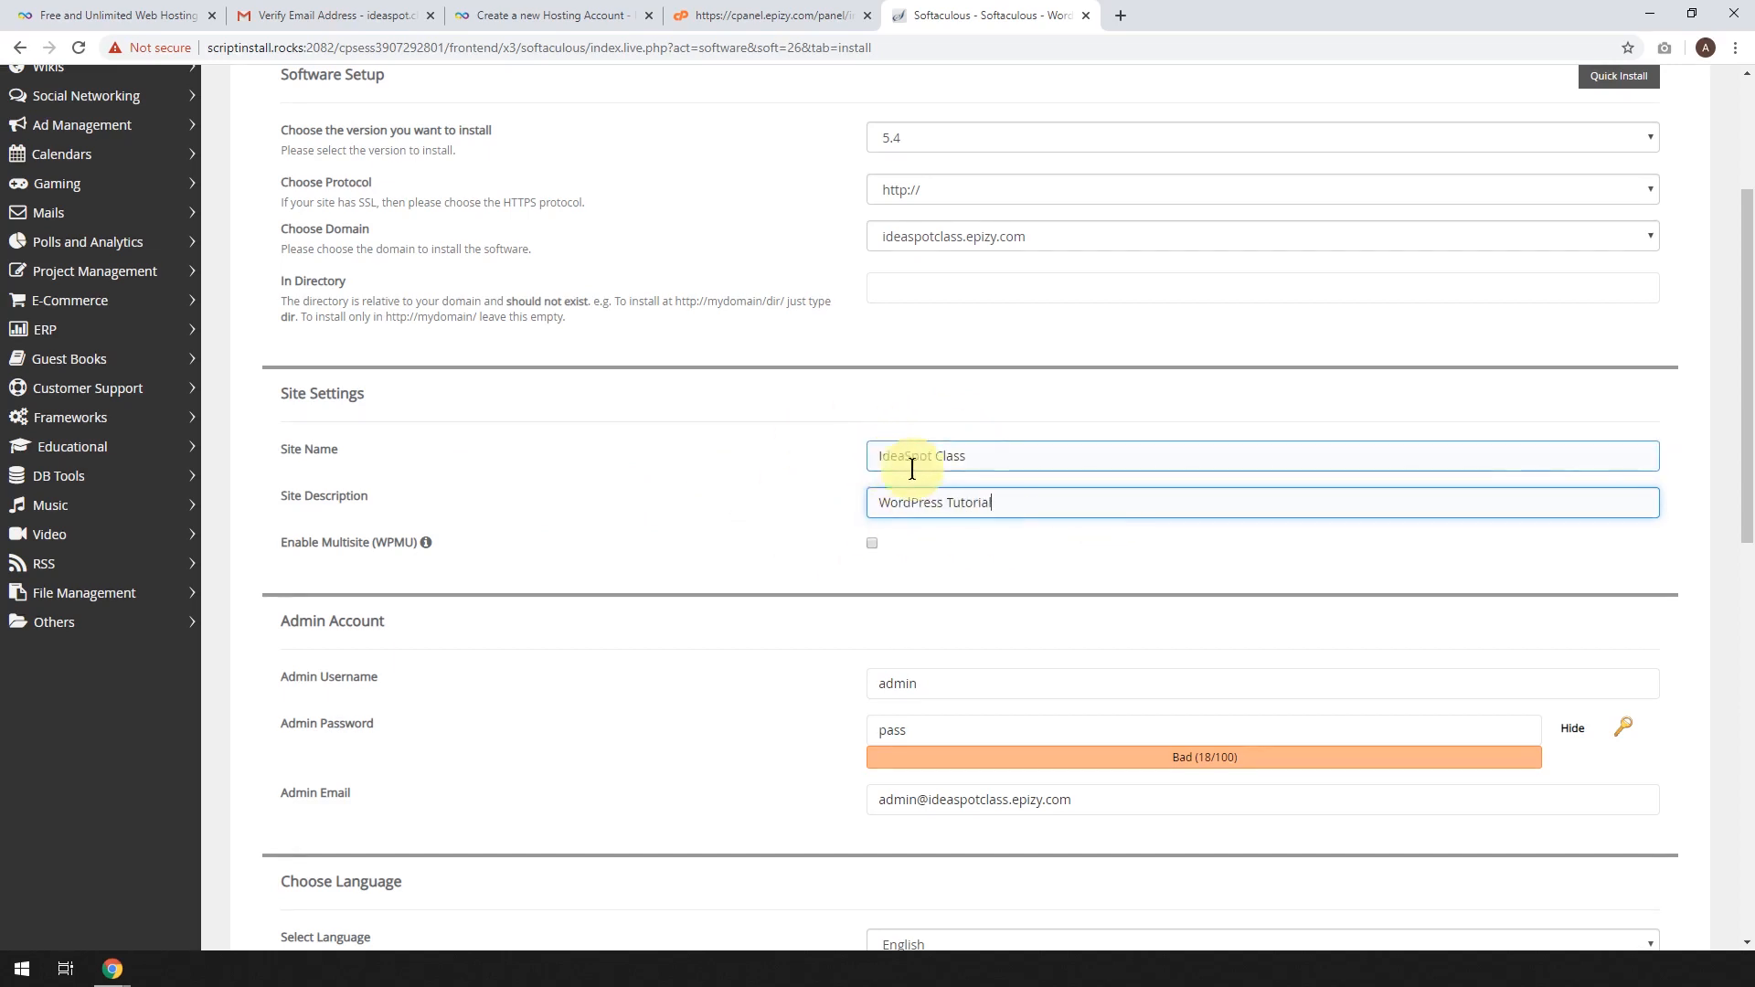
# Set admin username IdeaSpot, paste a strong admin password, and enter the admin e-mail address.
pyautogui.scroll(-2, 919, 462)
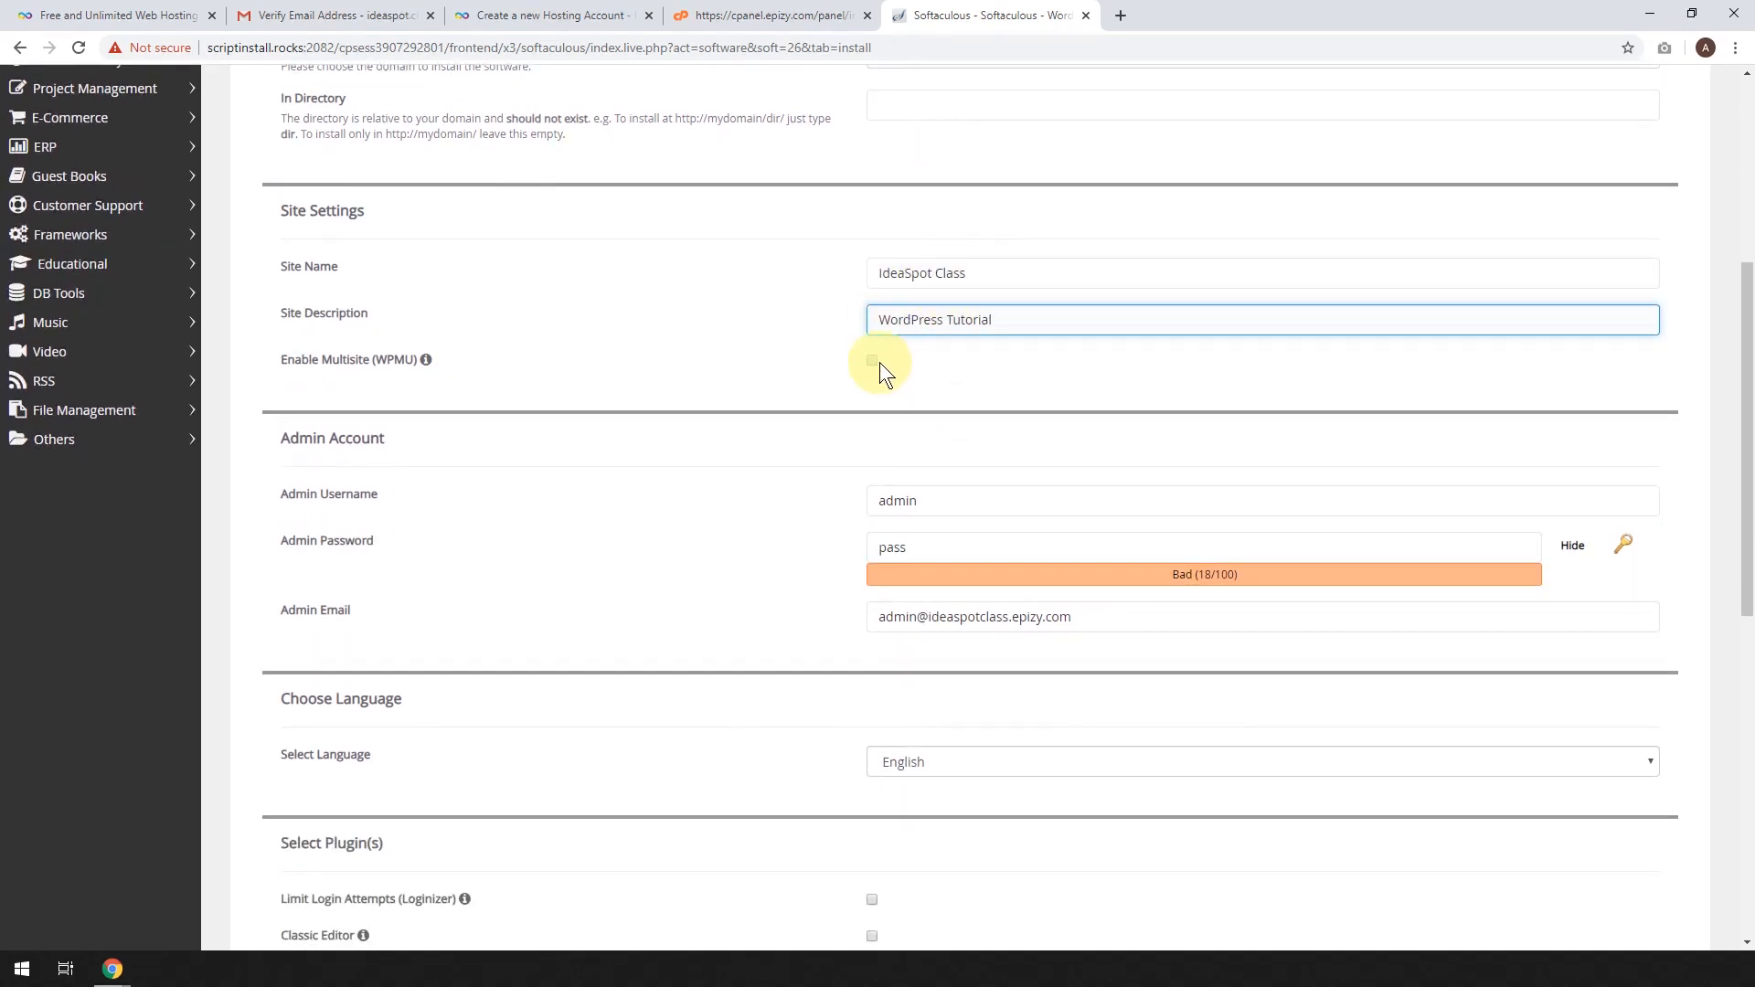
pyautogui.scroll(-1, 880, 362)
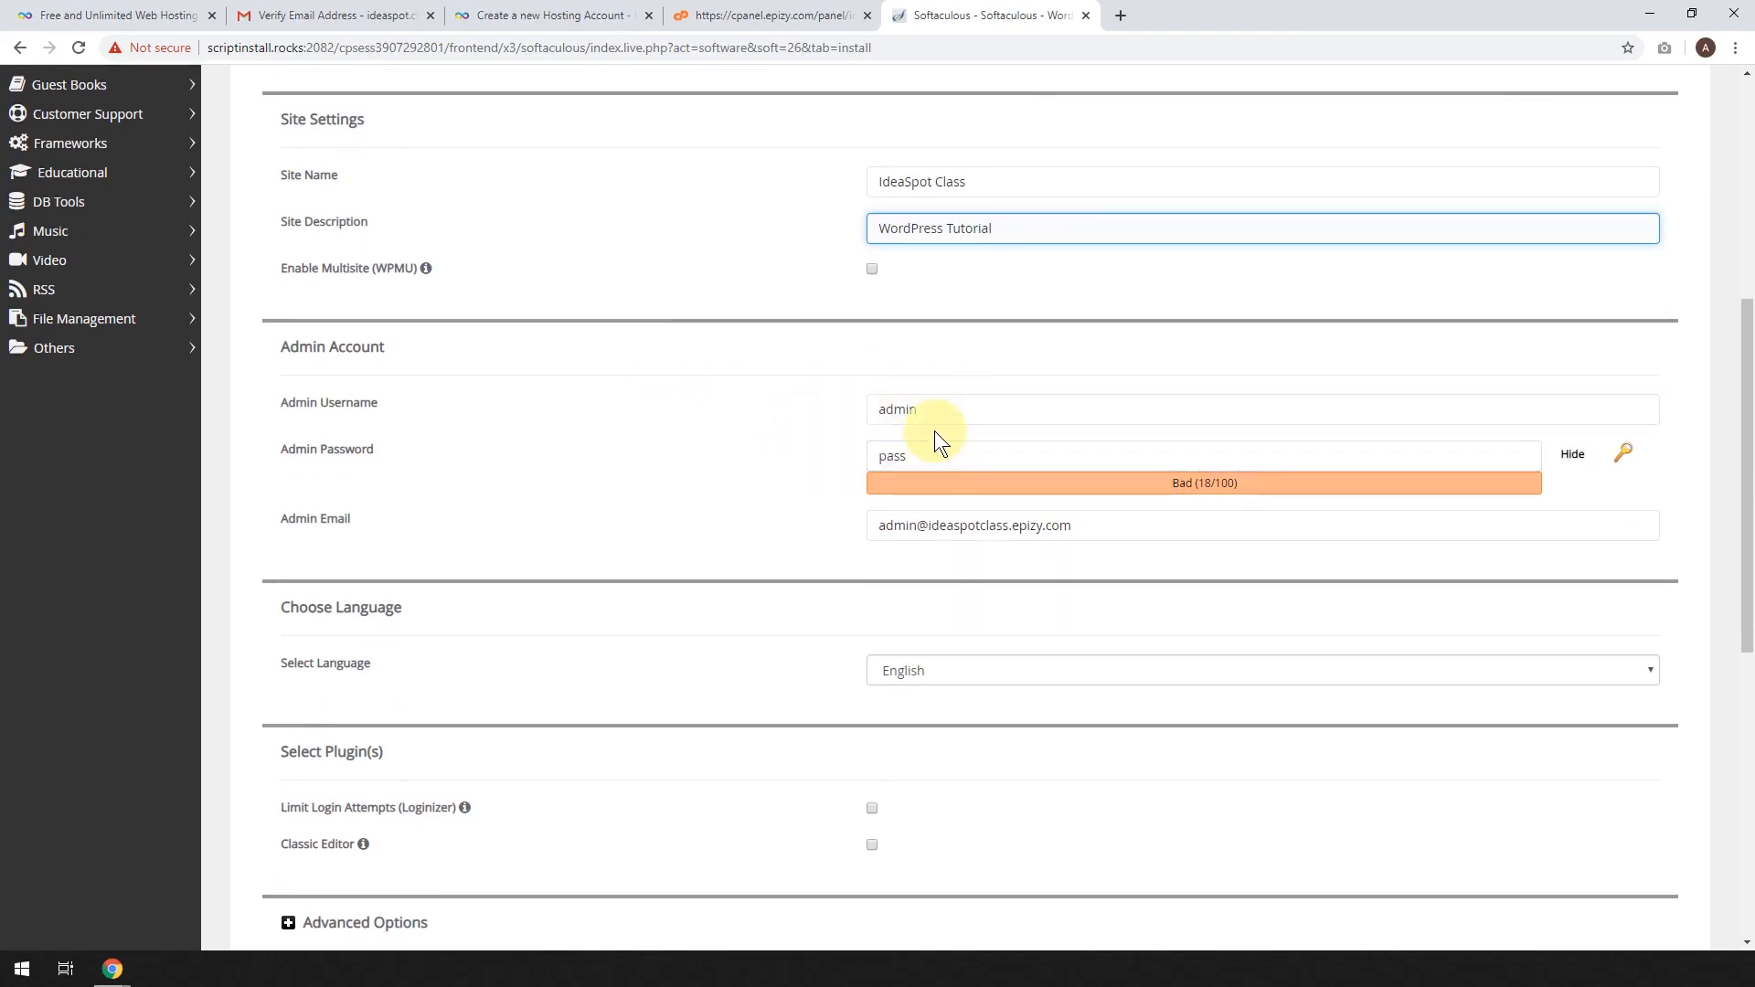
pyautogui.click(1572, 454)
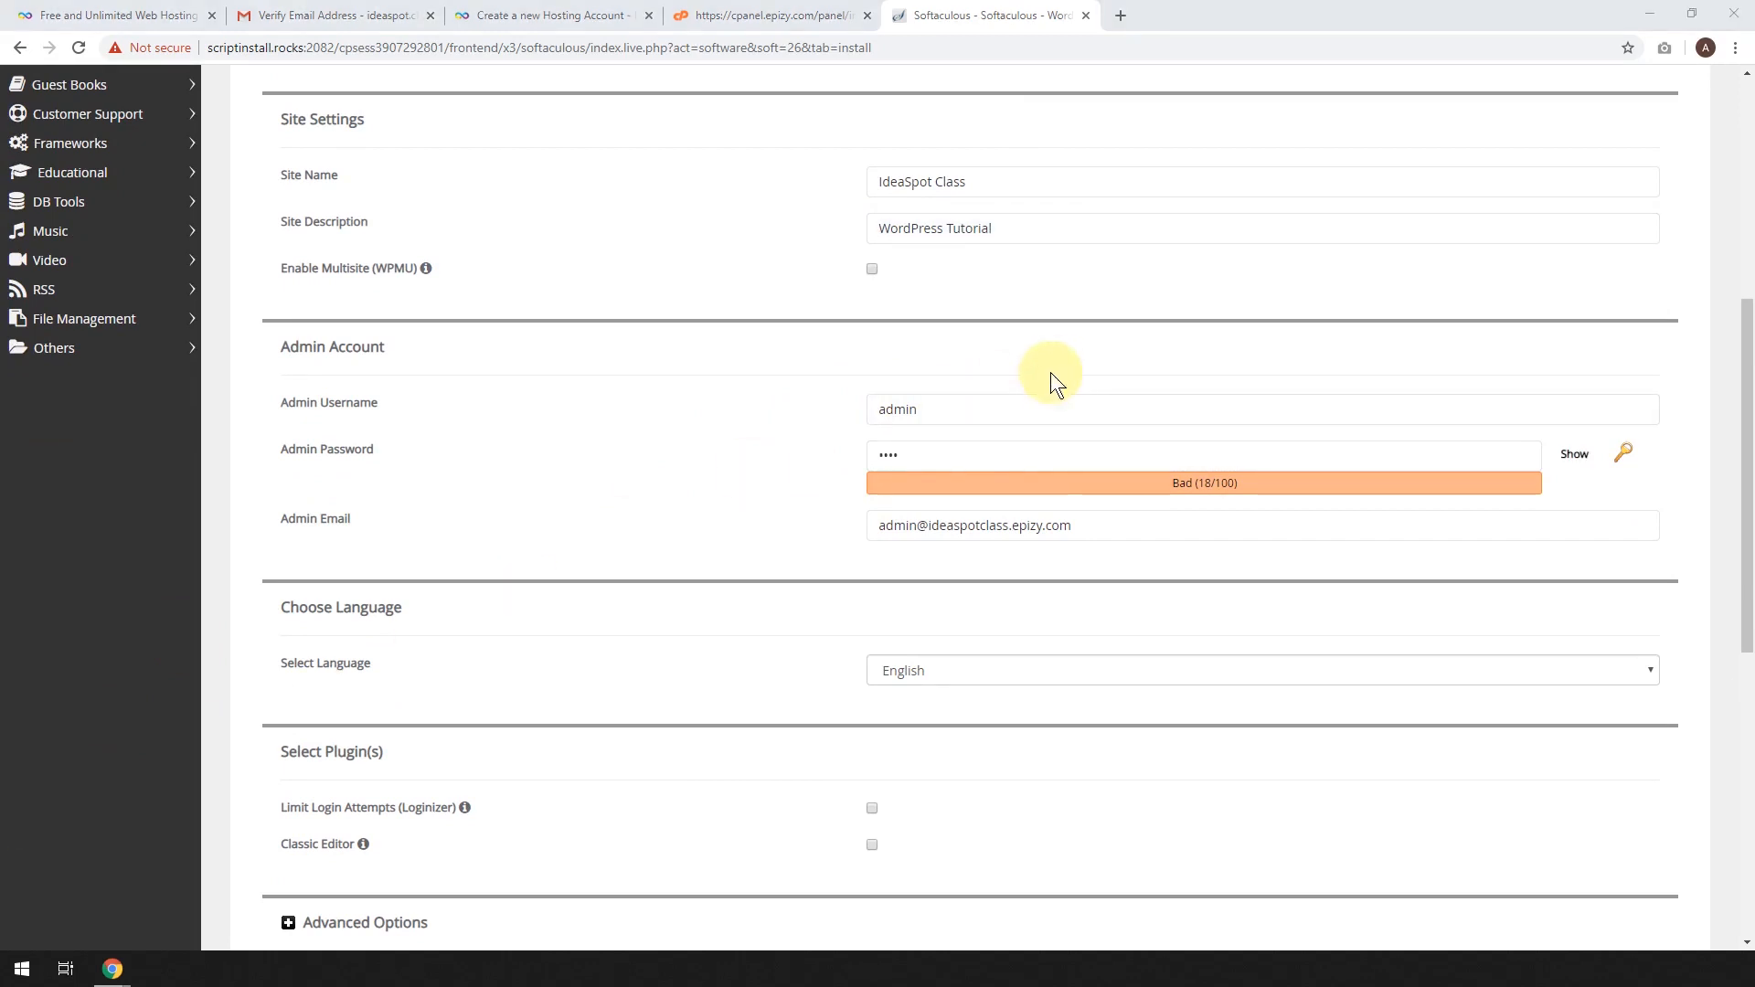
pyautogui.click(944, 408)
pyautogui.moveTo(944, 409); pyautogui.dragTo(731, 404)
pyautogui.write('IdeaSpot')
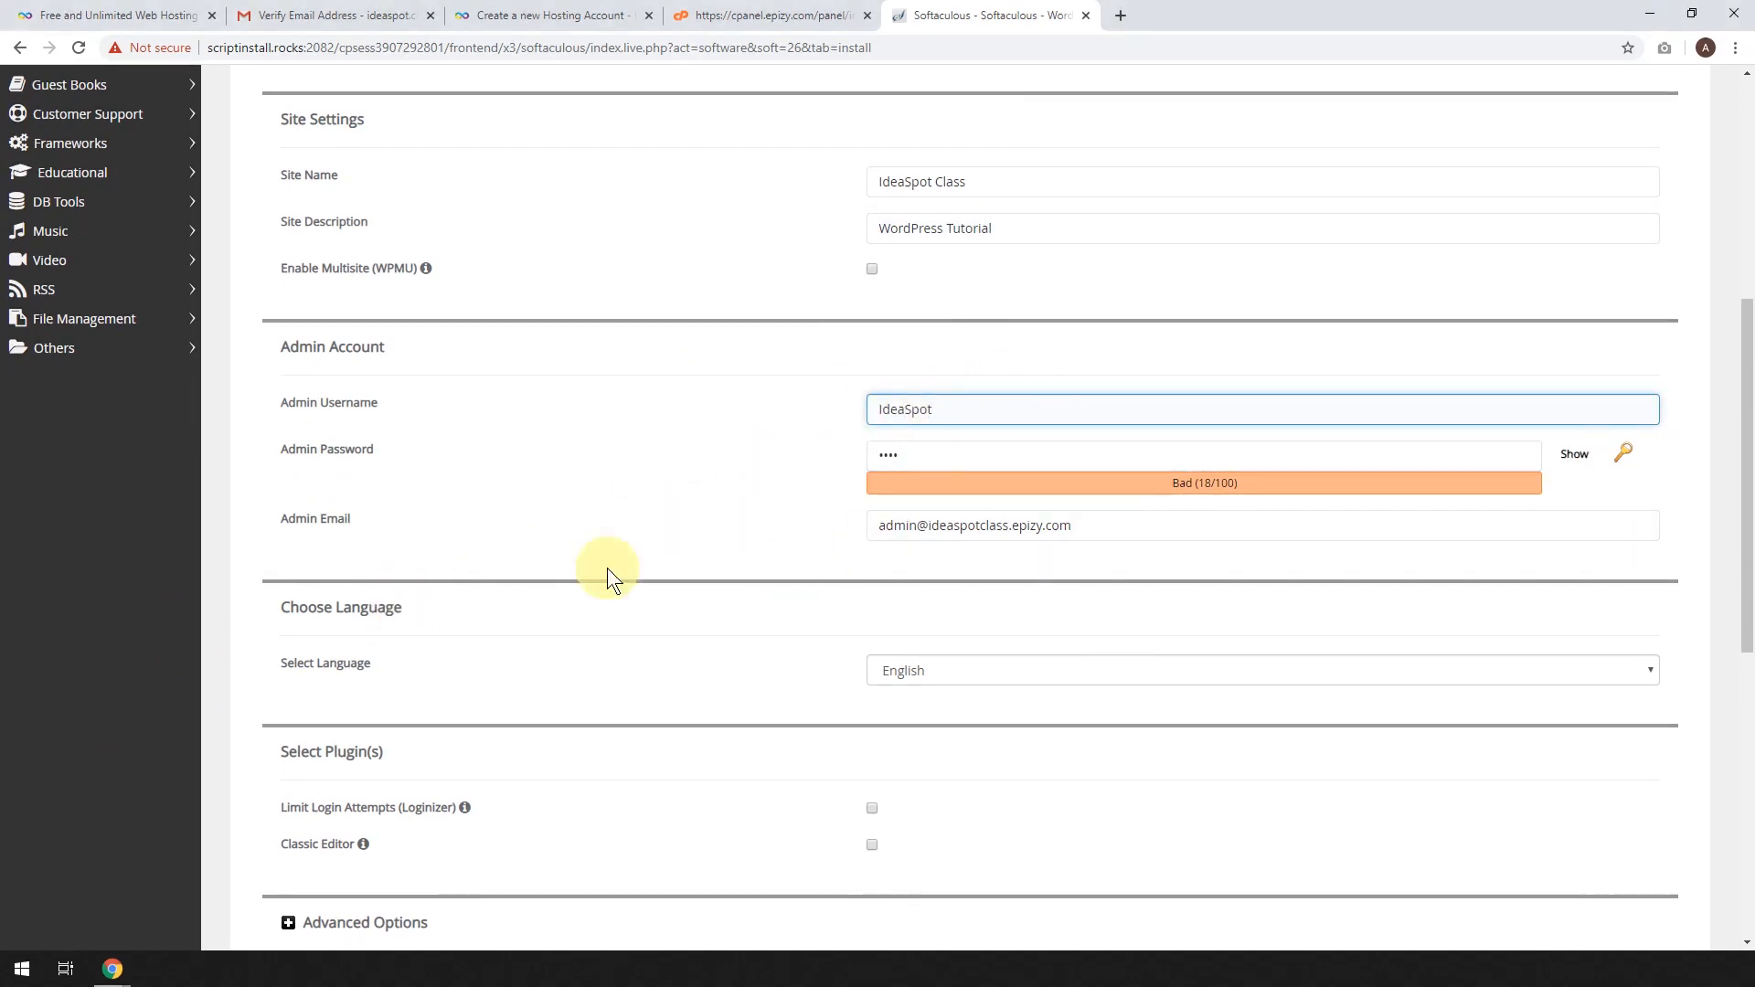
pyautogui.doubleClick(893, 454)
pyautogui.hotkey('ctrl', 'v')
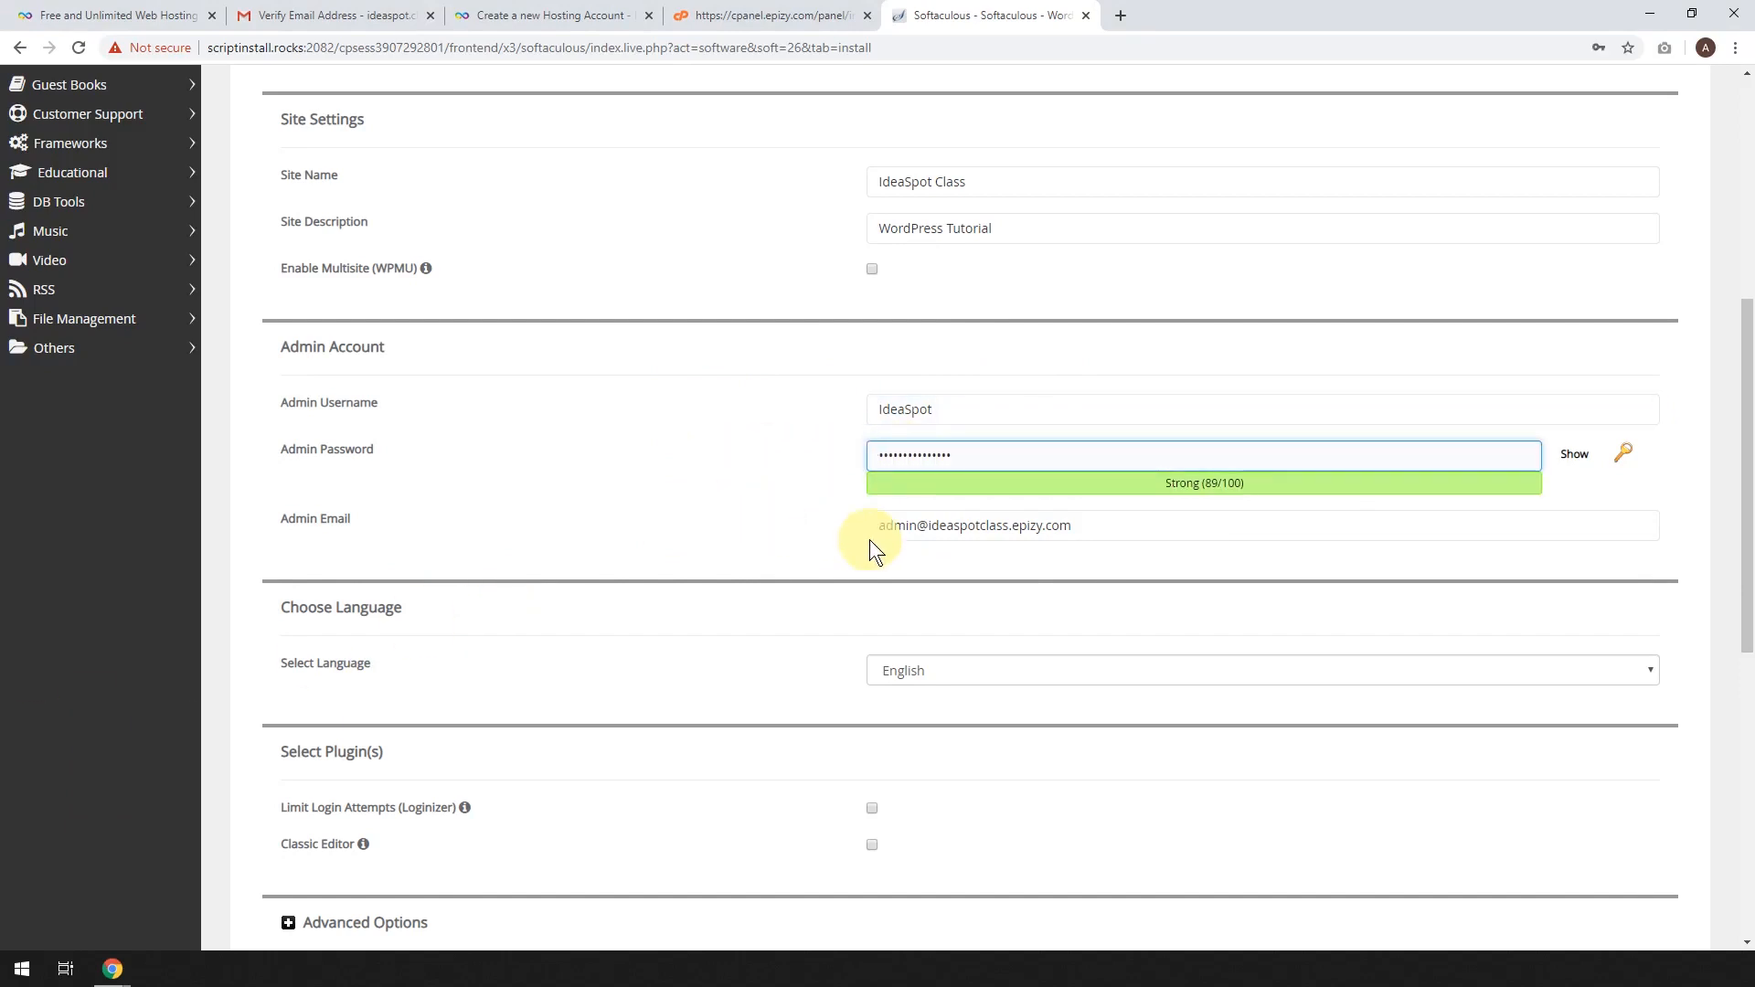
pyautogui.moveTo(1128, 529); pyautogui.dragTo(753, 527)
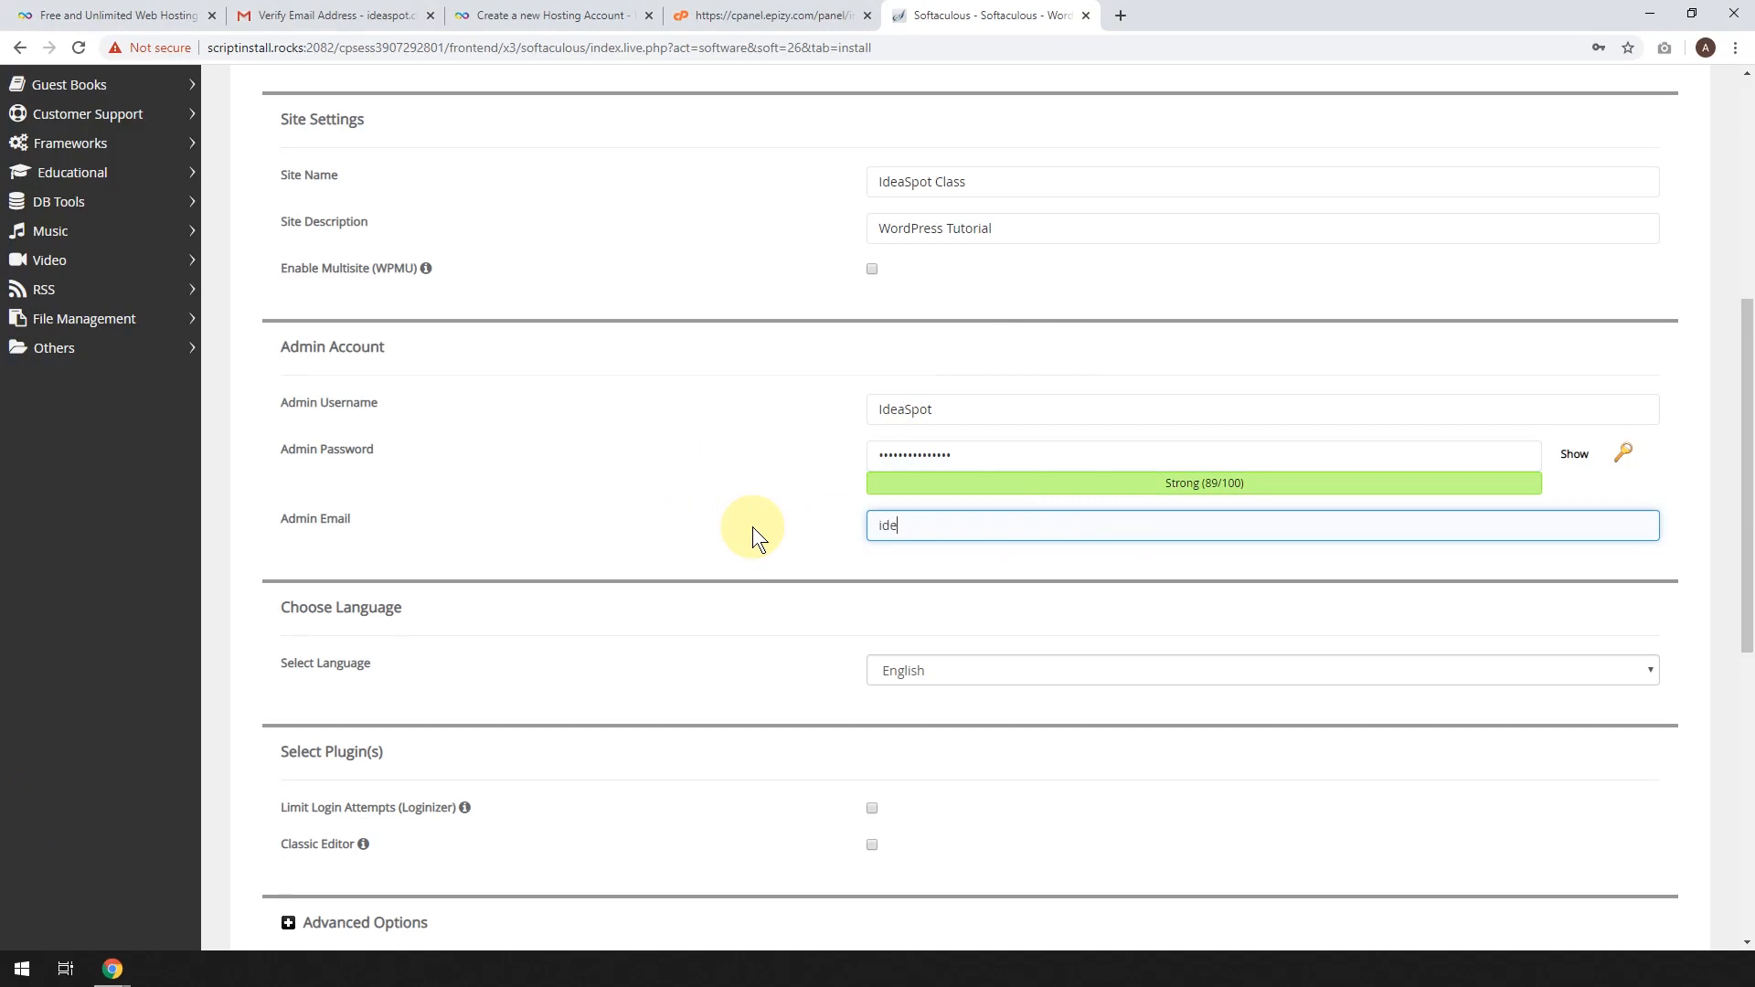
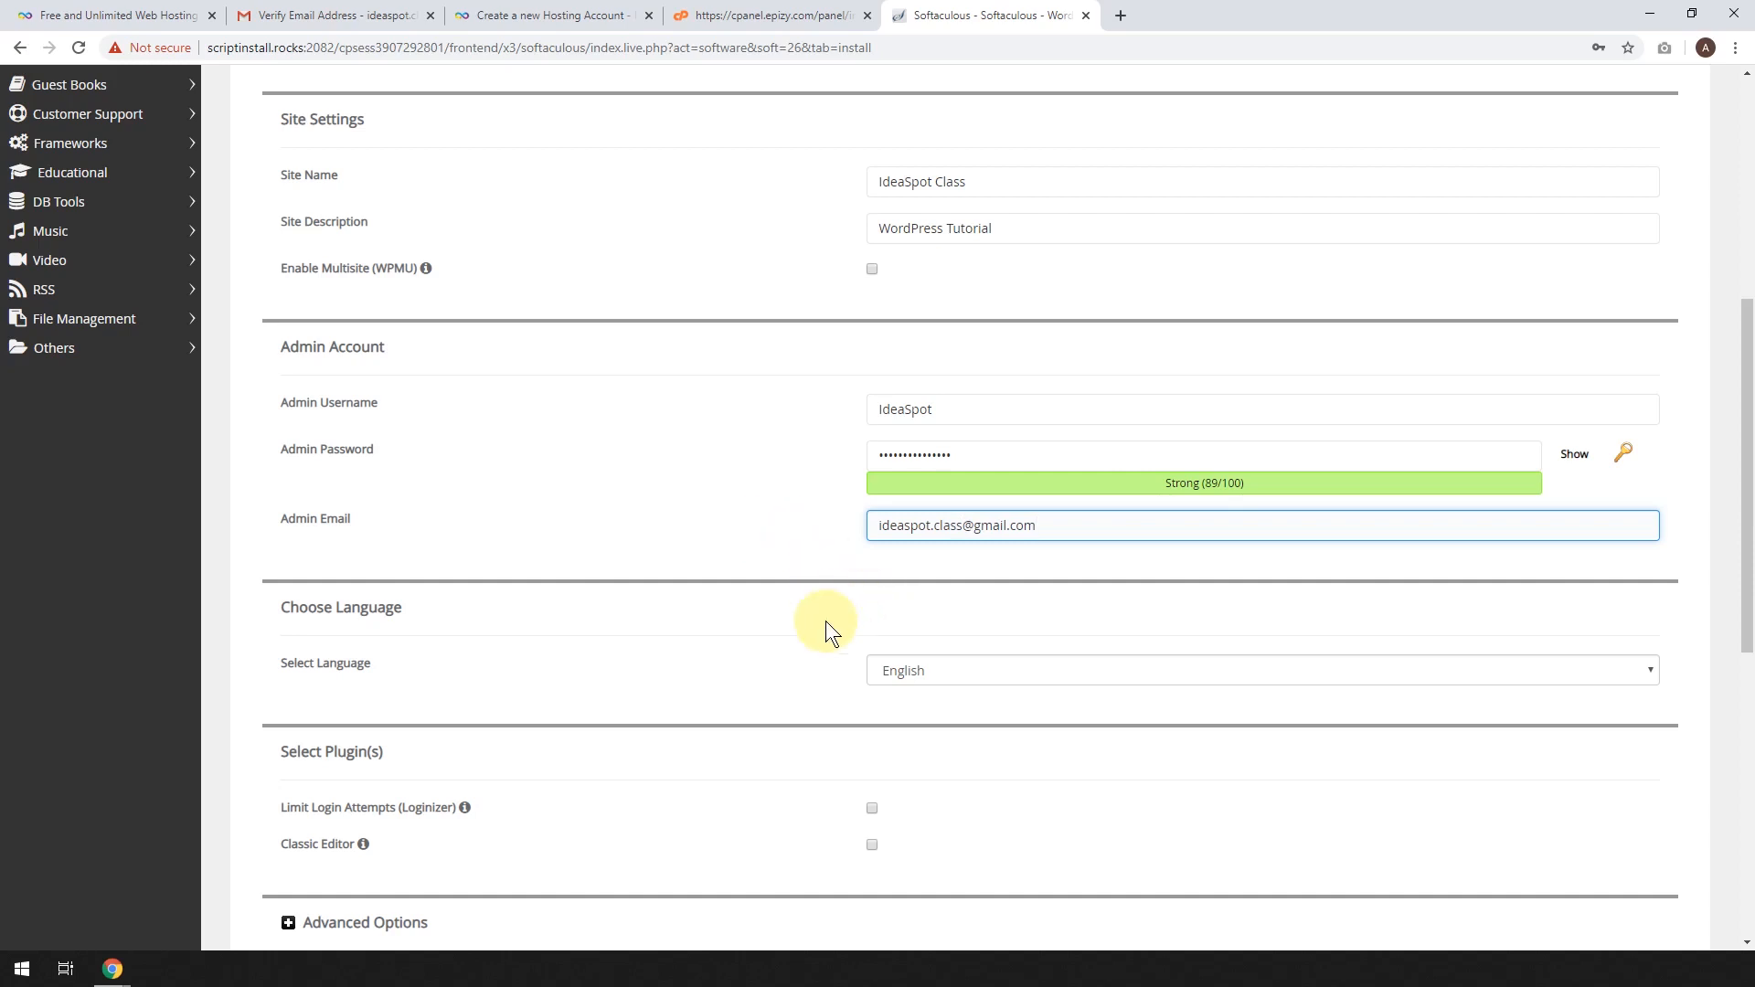
pyautogui.scroll(-2, 934, 656)
pyautogui.scroll(-2, 896, 627)
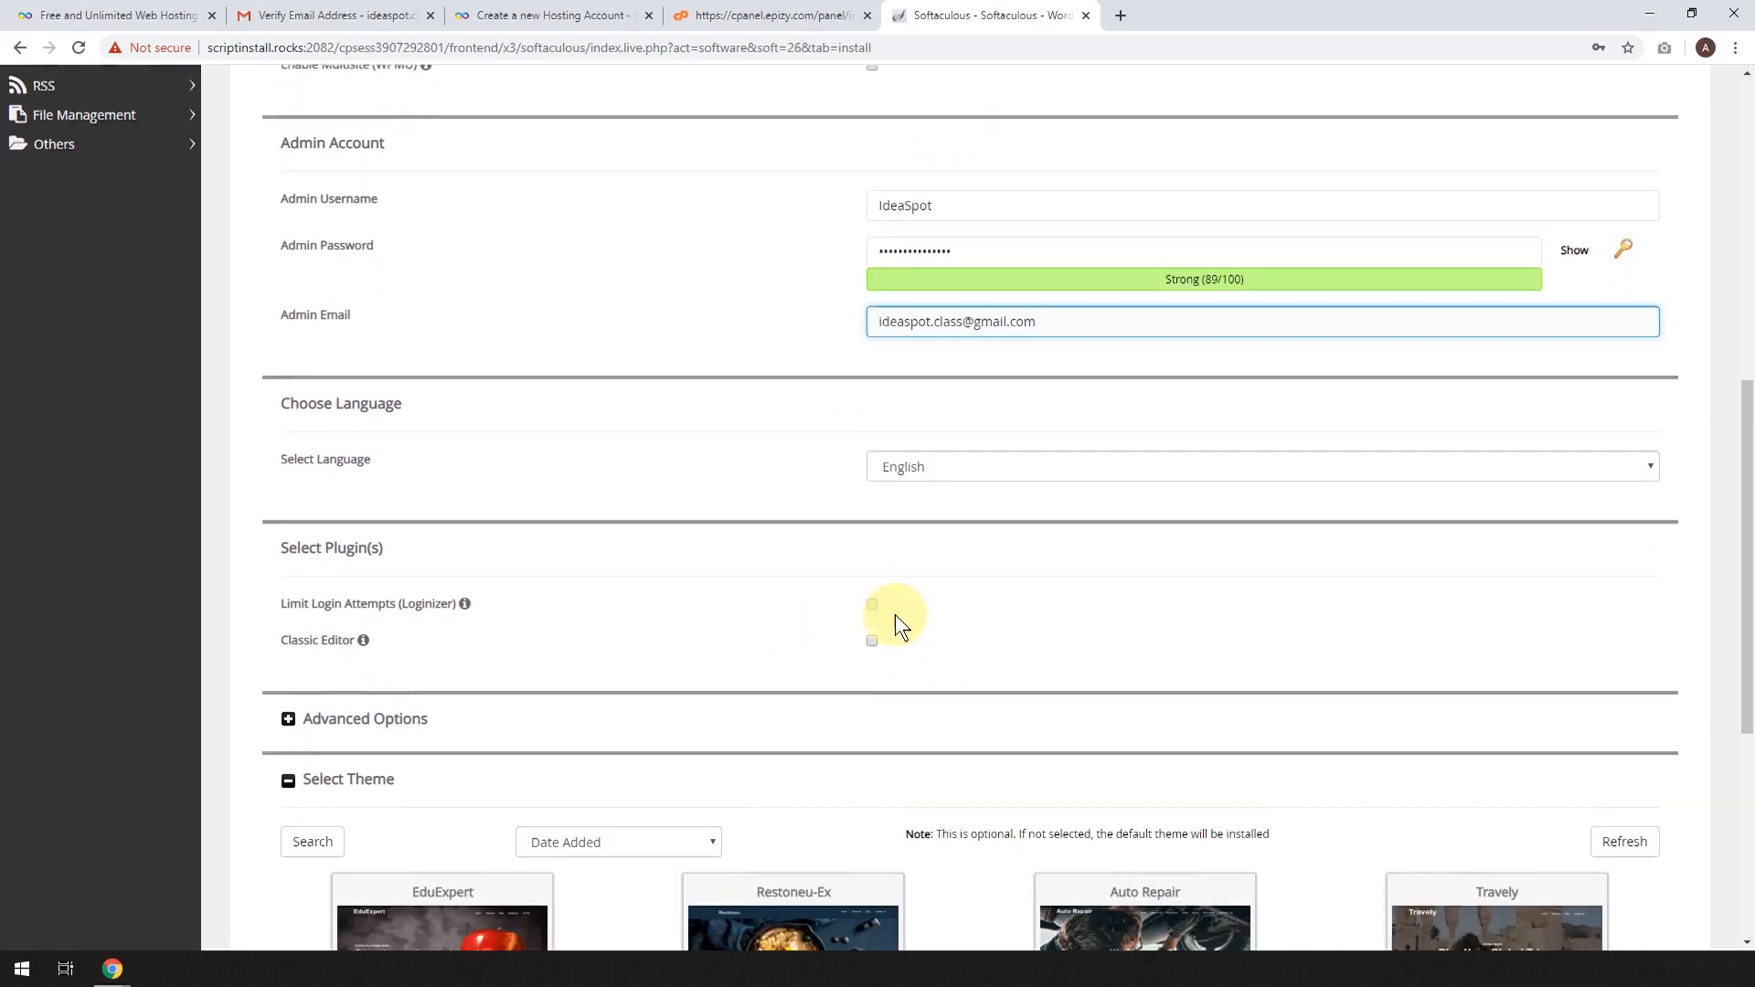
pyautogui.scroll(-4, 908, 485)
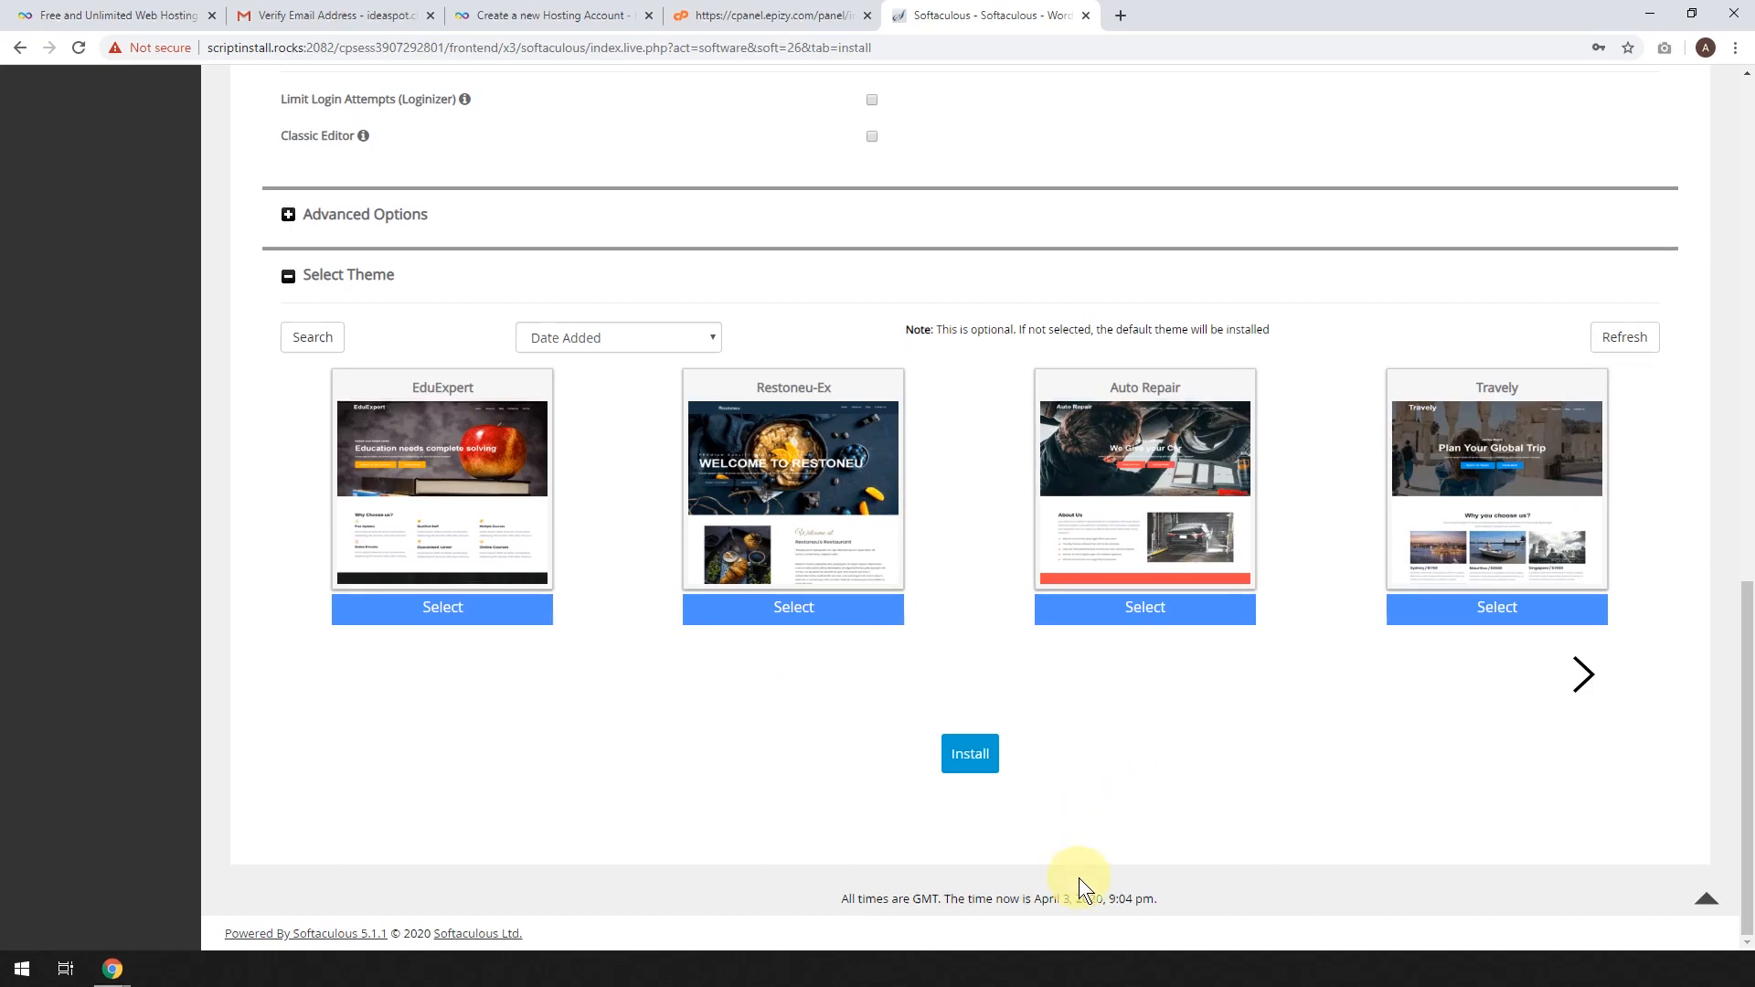
# Run the WordPress installation and save the admin login in Chrome.
pyautogui.click(971, 762)
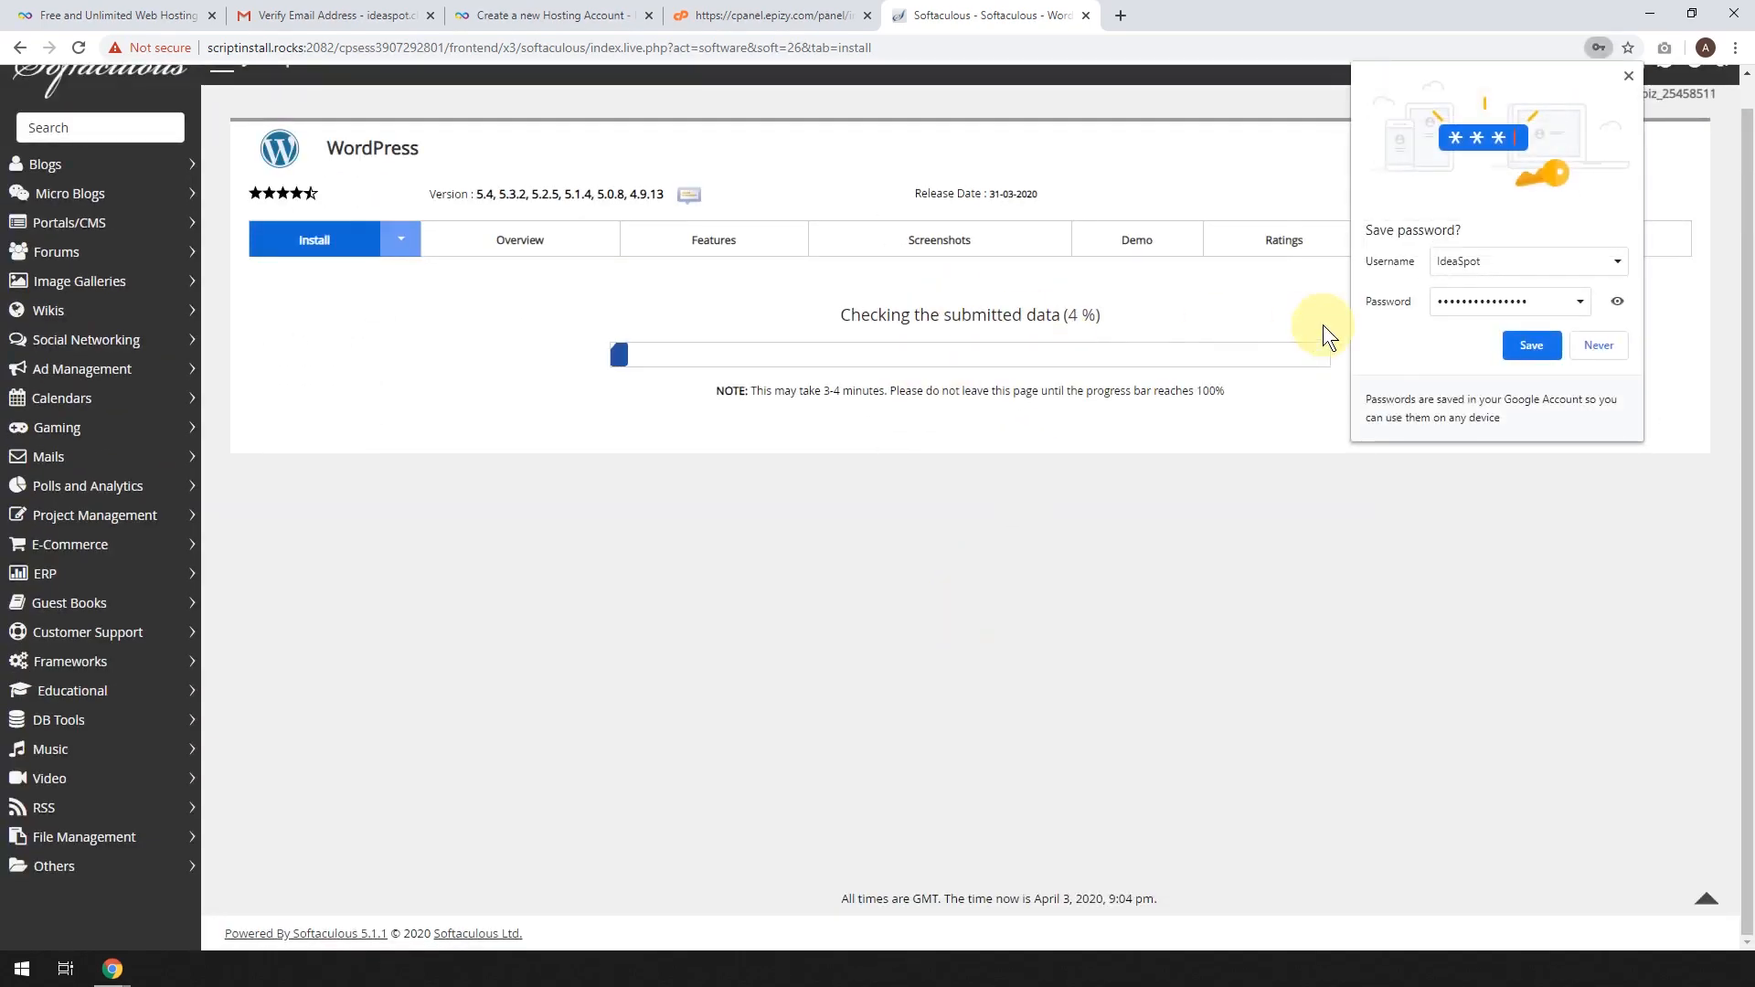
pyautogui.click(1532, 345)
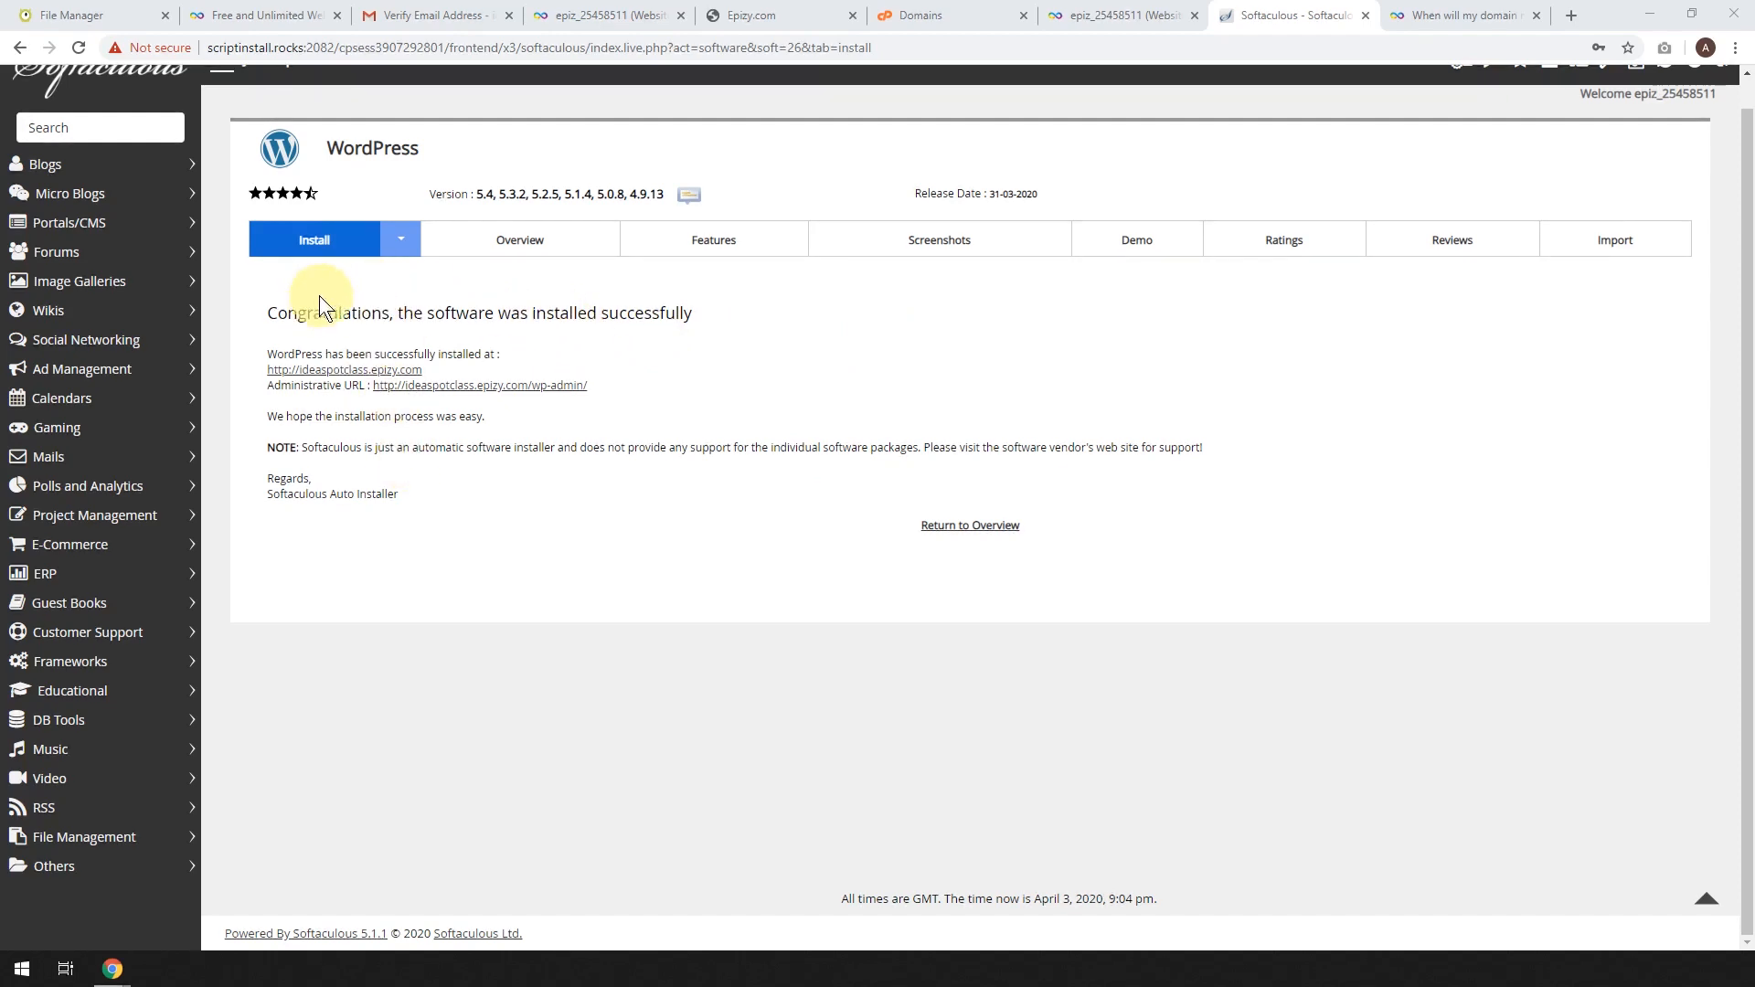
# Open the installed site's address in a new tab, see the Epizy.com parked page, and return to Softaculous.
pyautogui.rightClick(374, 370)
pyautogui.click(421, 386)
pyautogui.click(1294, 13)
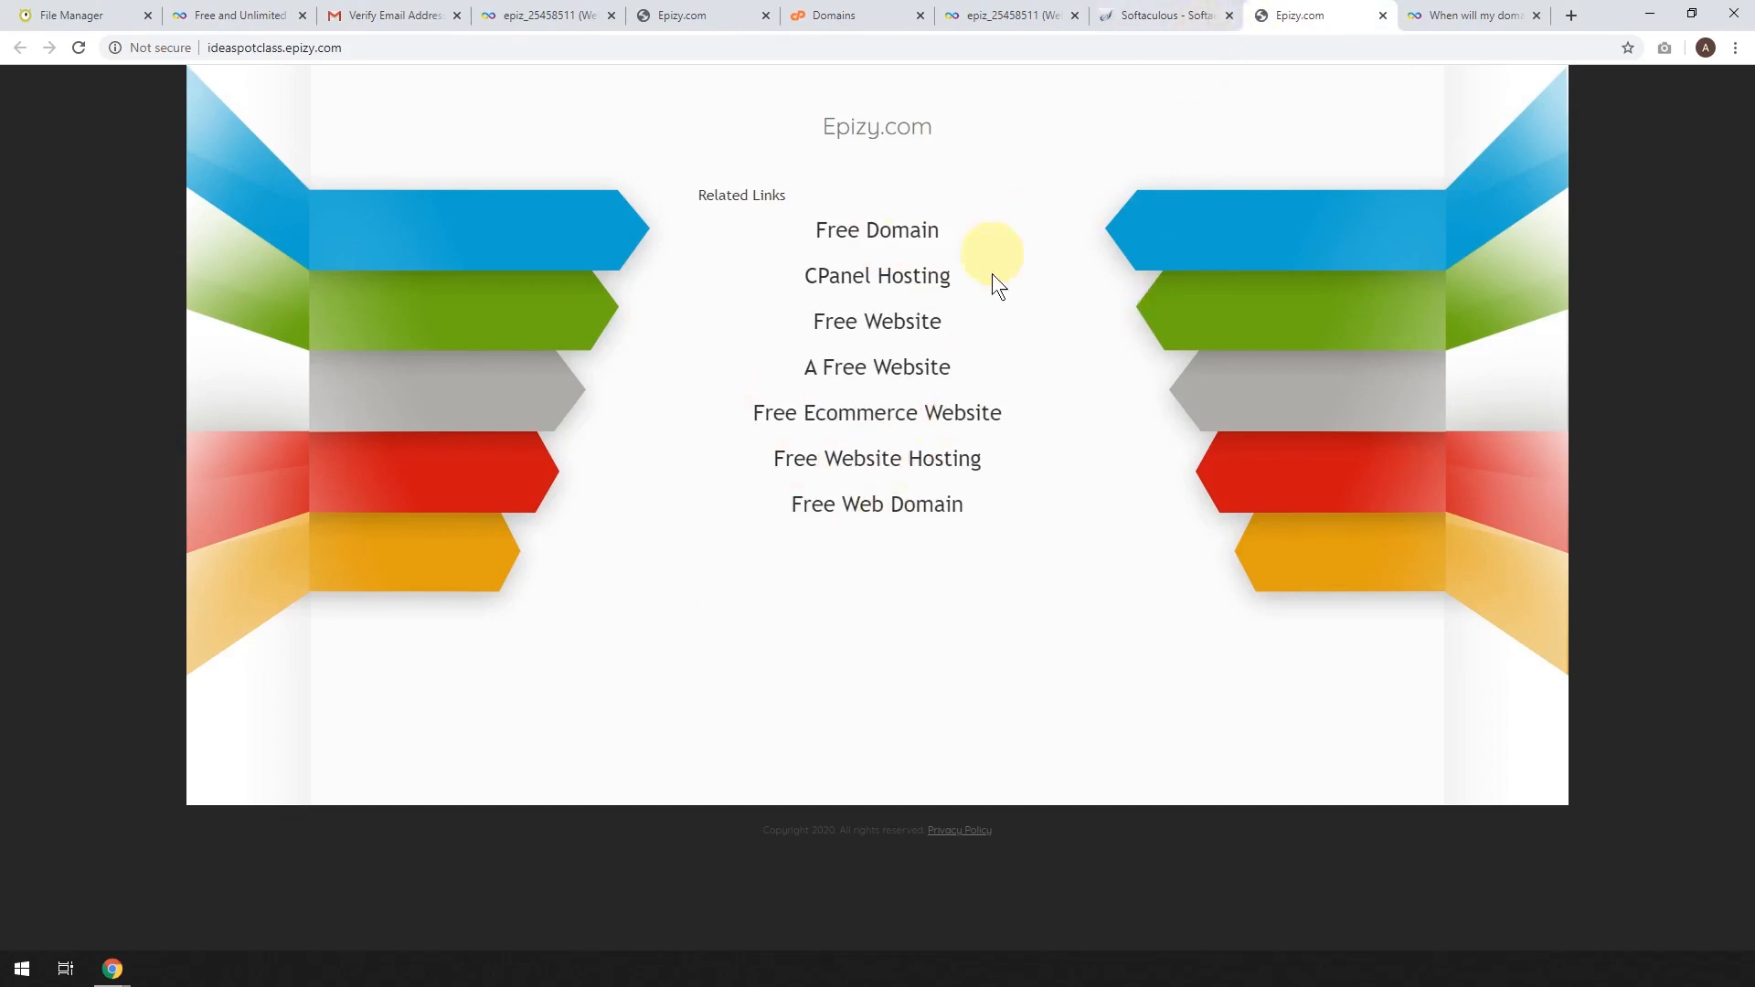
pyautogui.click(1161, 25)
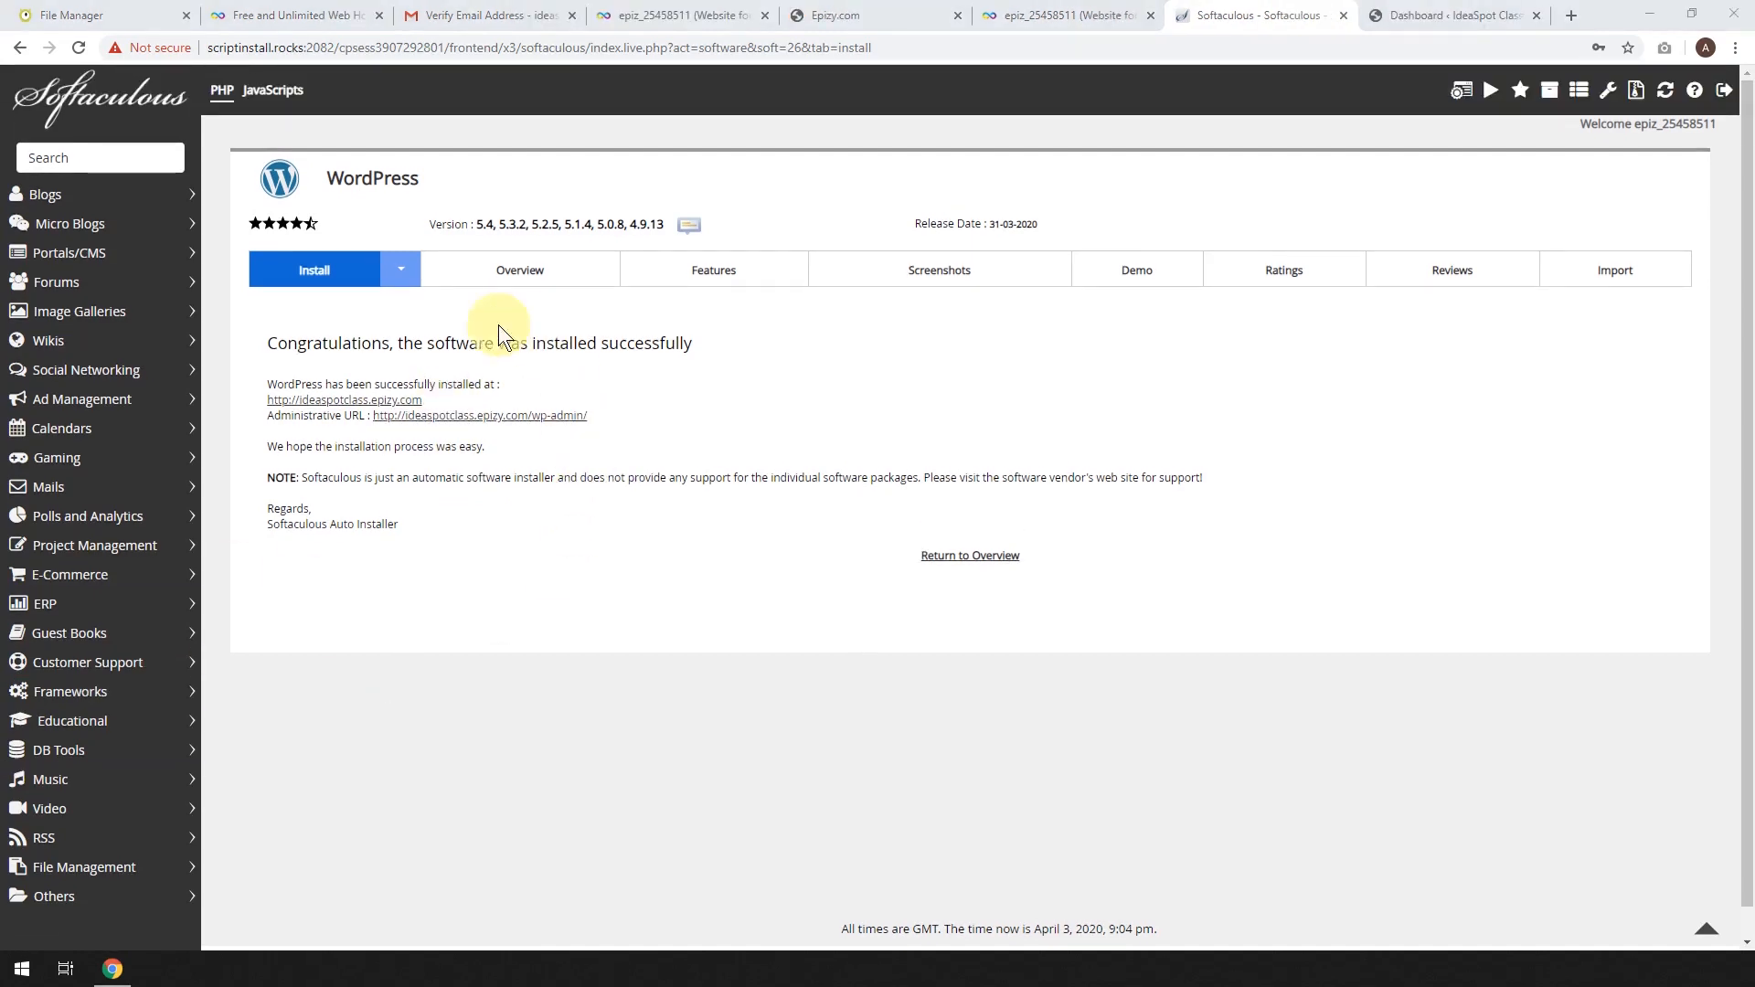
# Open the new site in a new tab and reach its admin dashboard at ideaspotclass.epizy.com/wp-admin.
pyautogui.rightClick(316, 400)
pyautogui.click(344, 417)
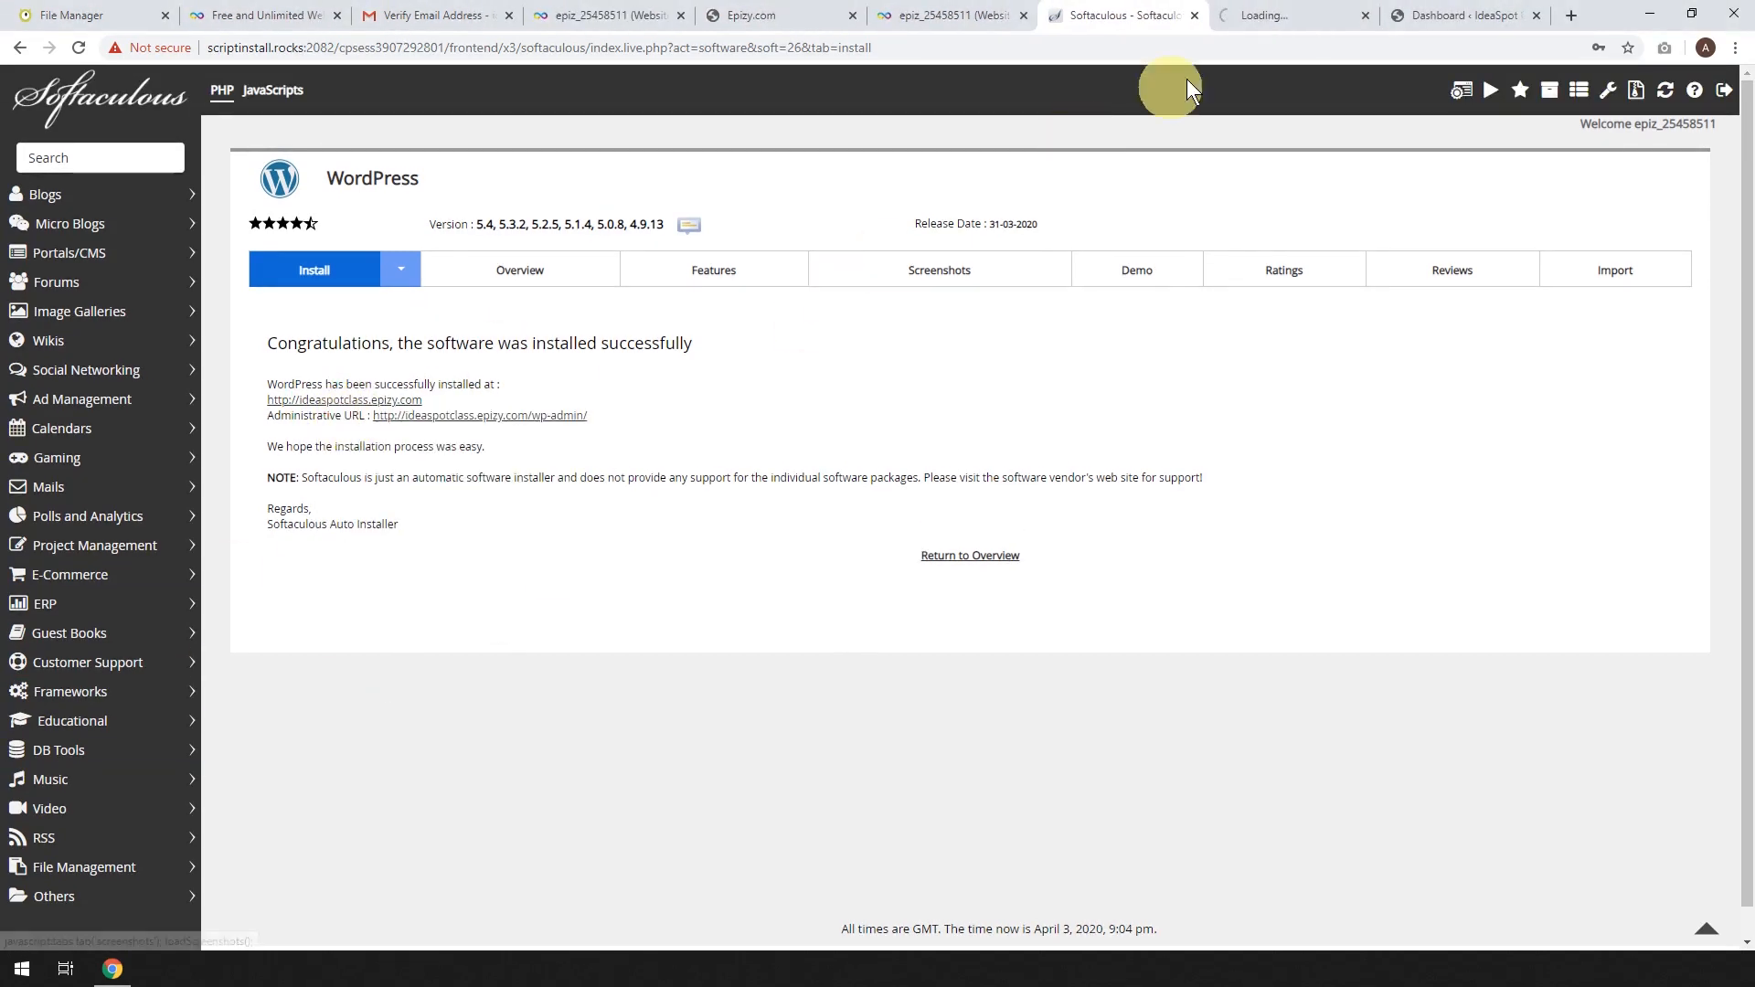
pyautogui.click(1266, 13)
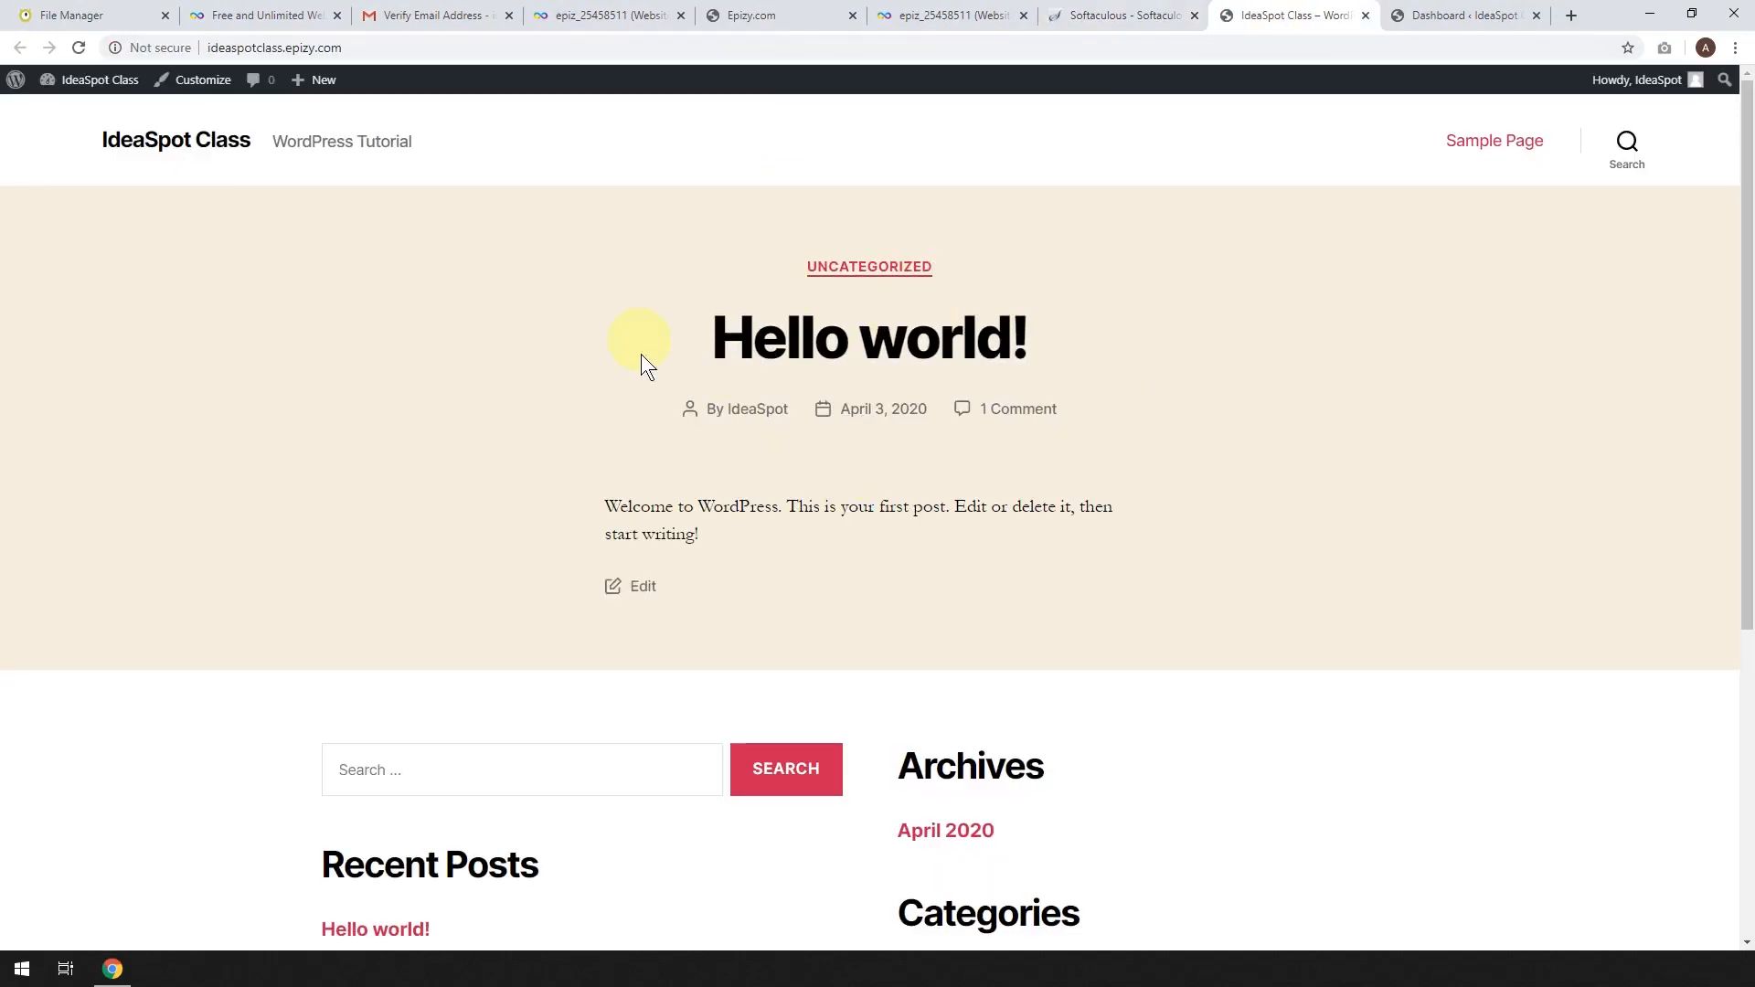
pyautogui.scroll(-5, 1214, 380)
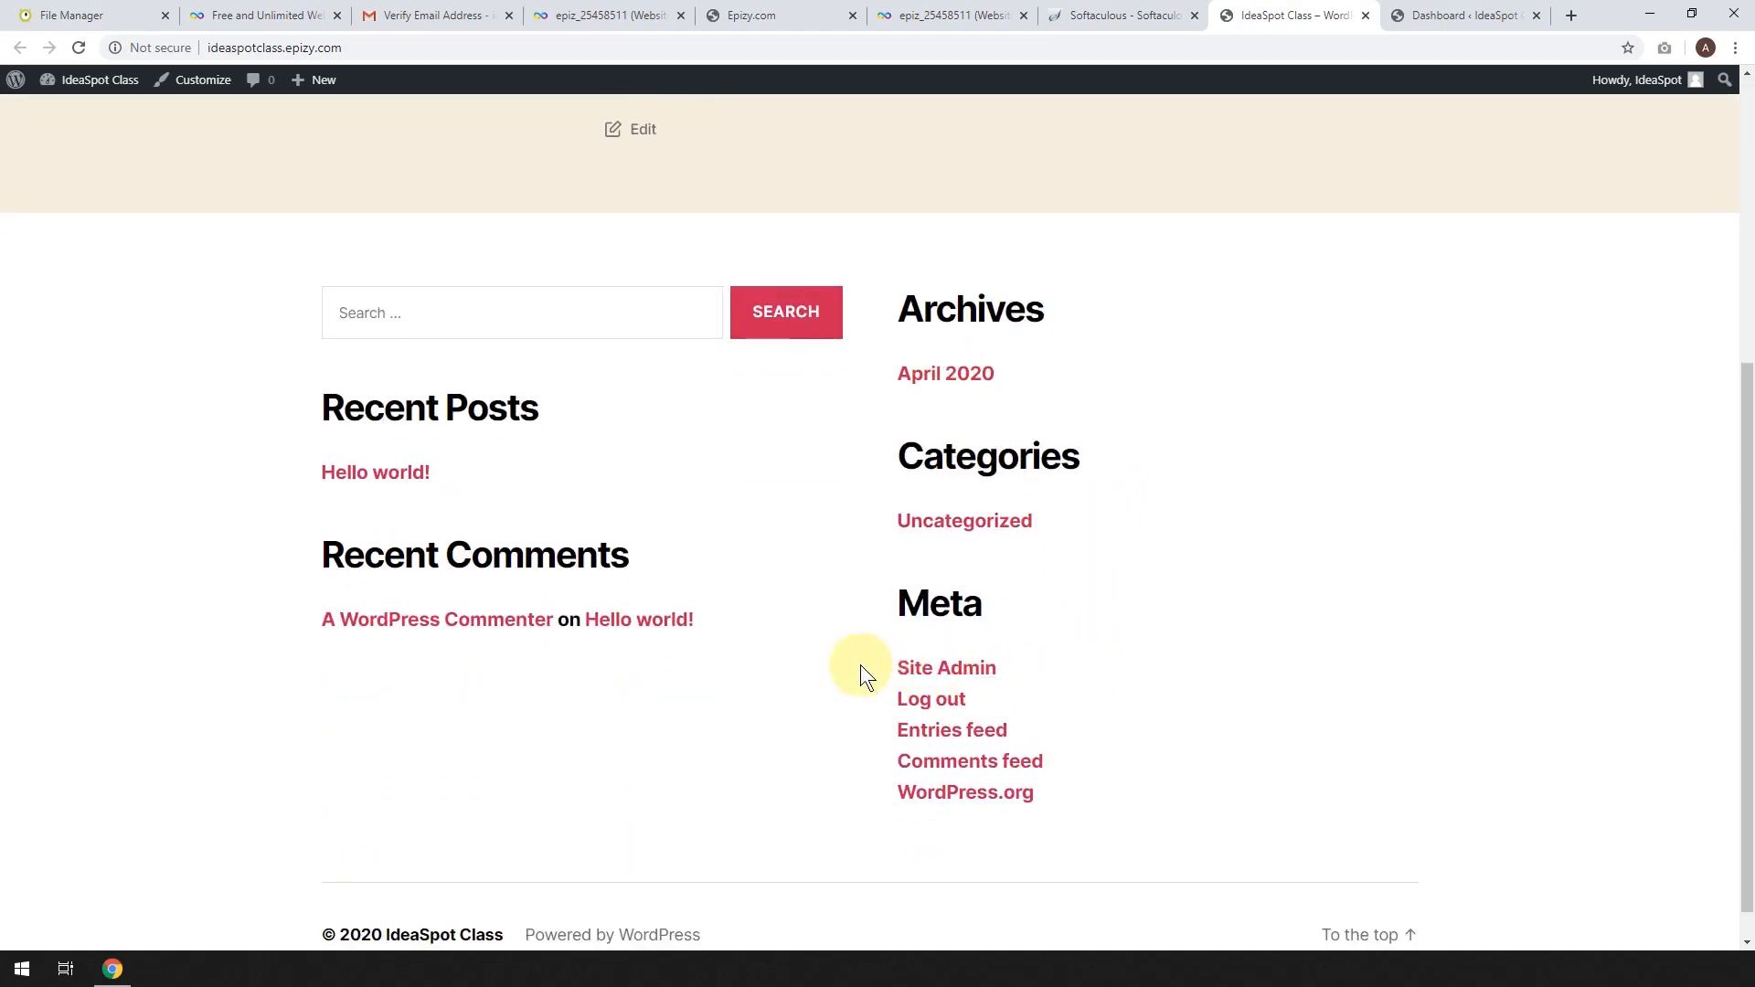
pyautogui.click(951, 677)
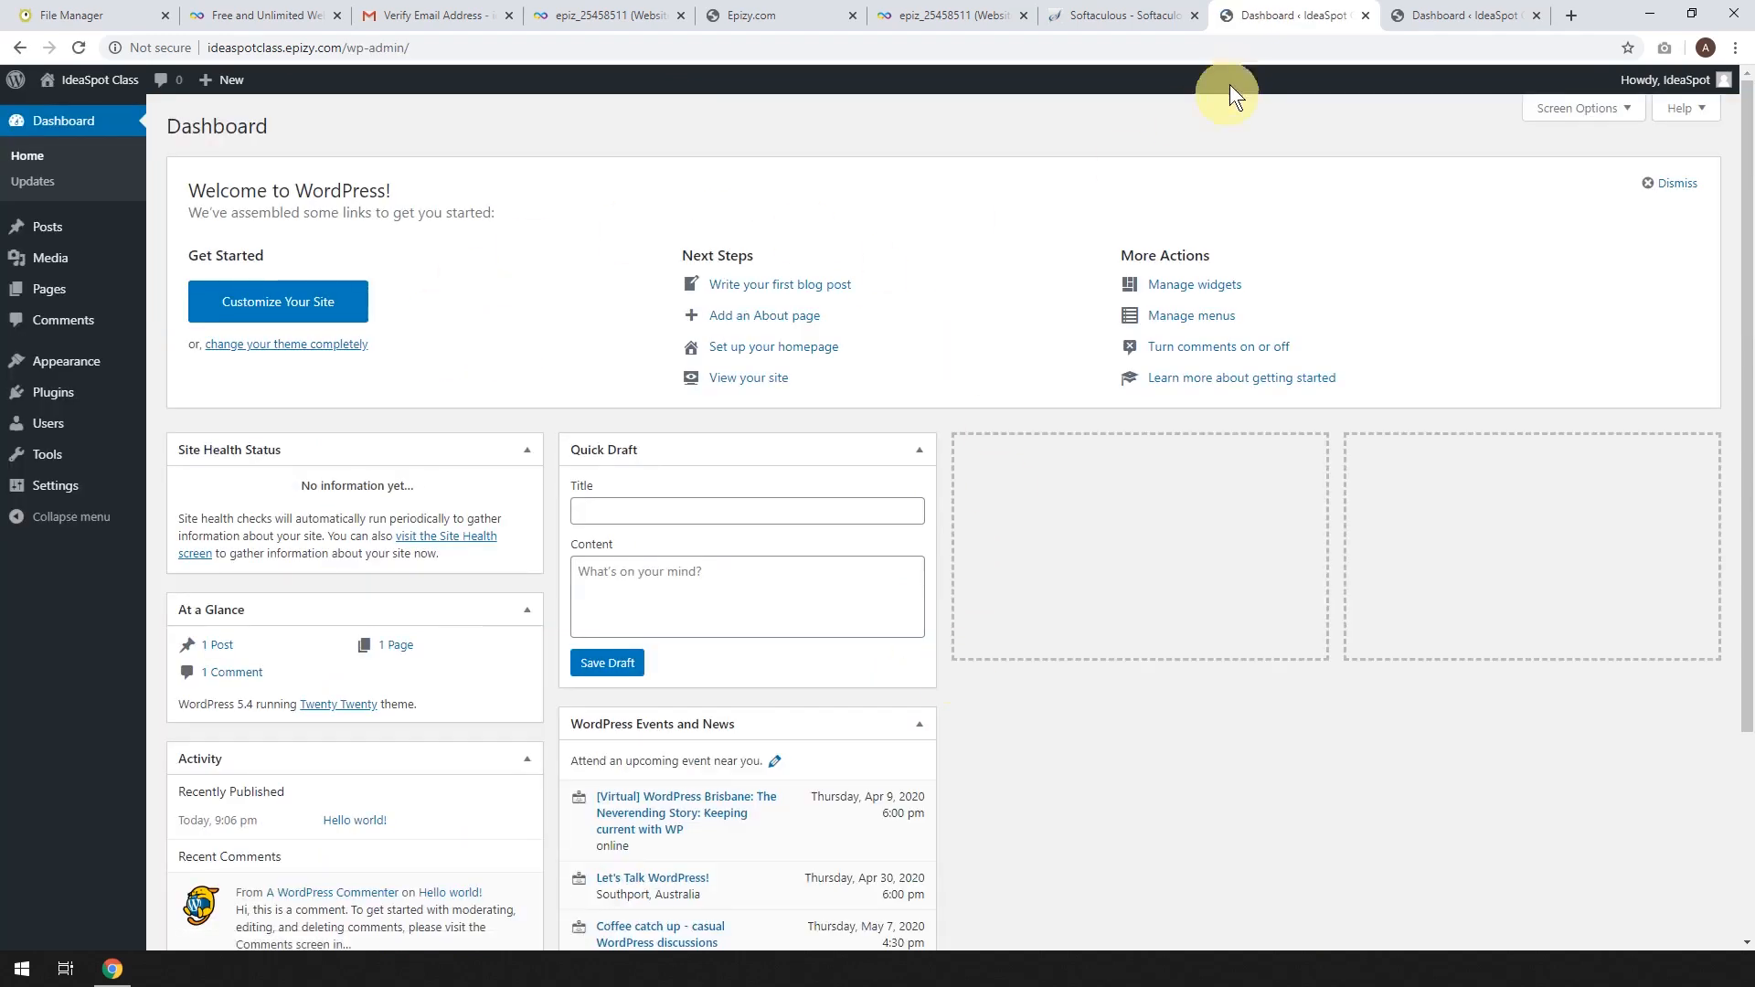
pyautogui.click(1122, 15)
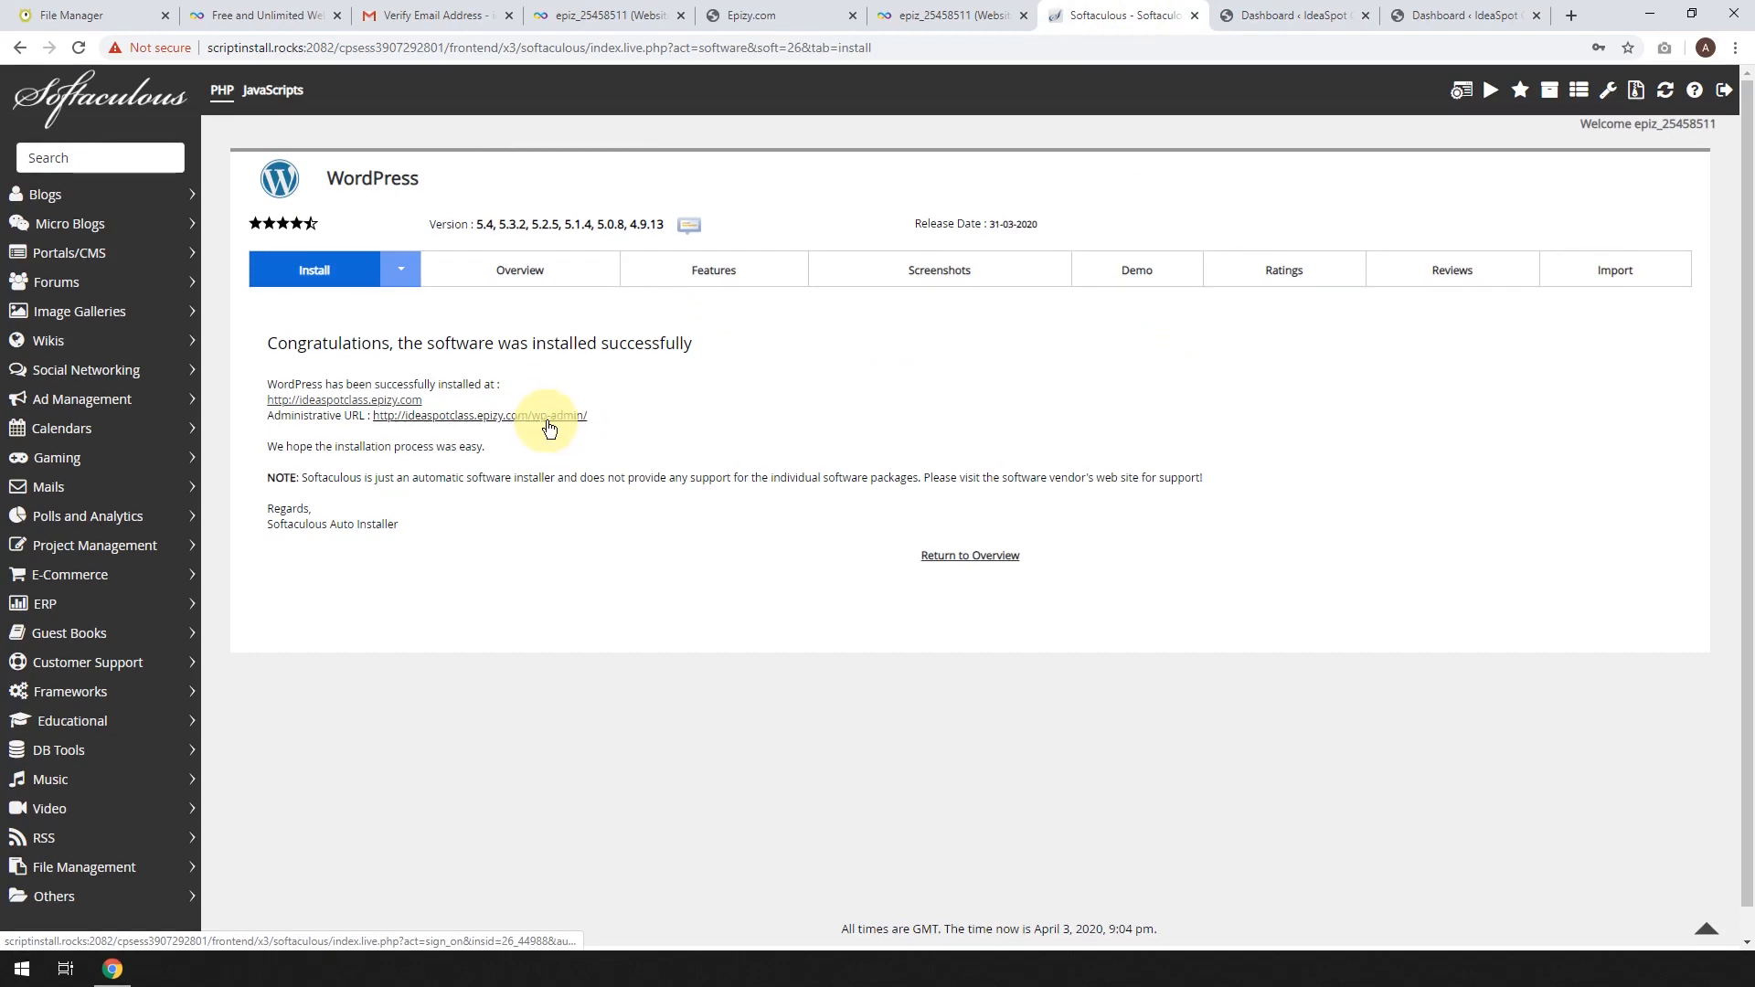
pyautogui.click(1473, 13)
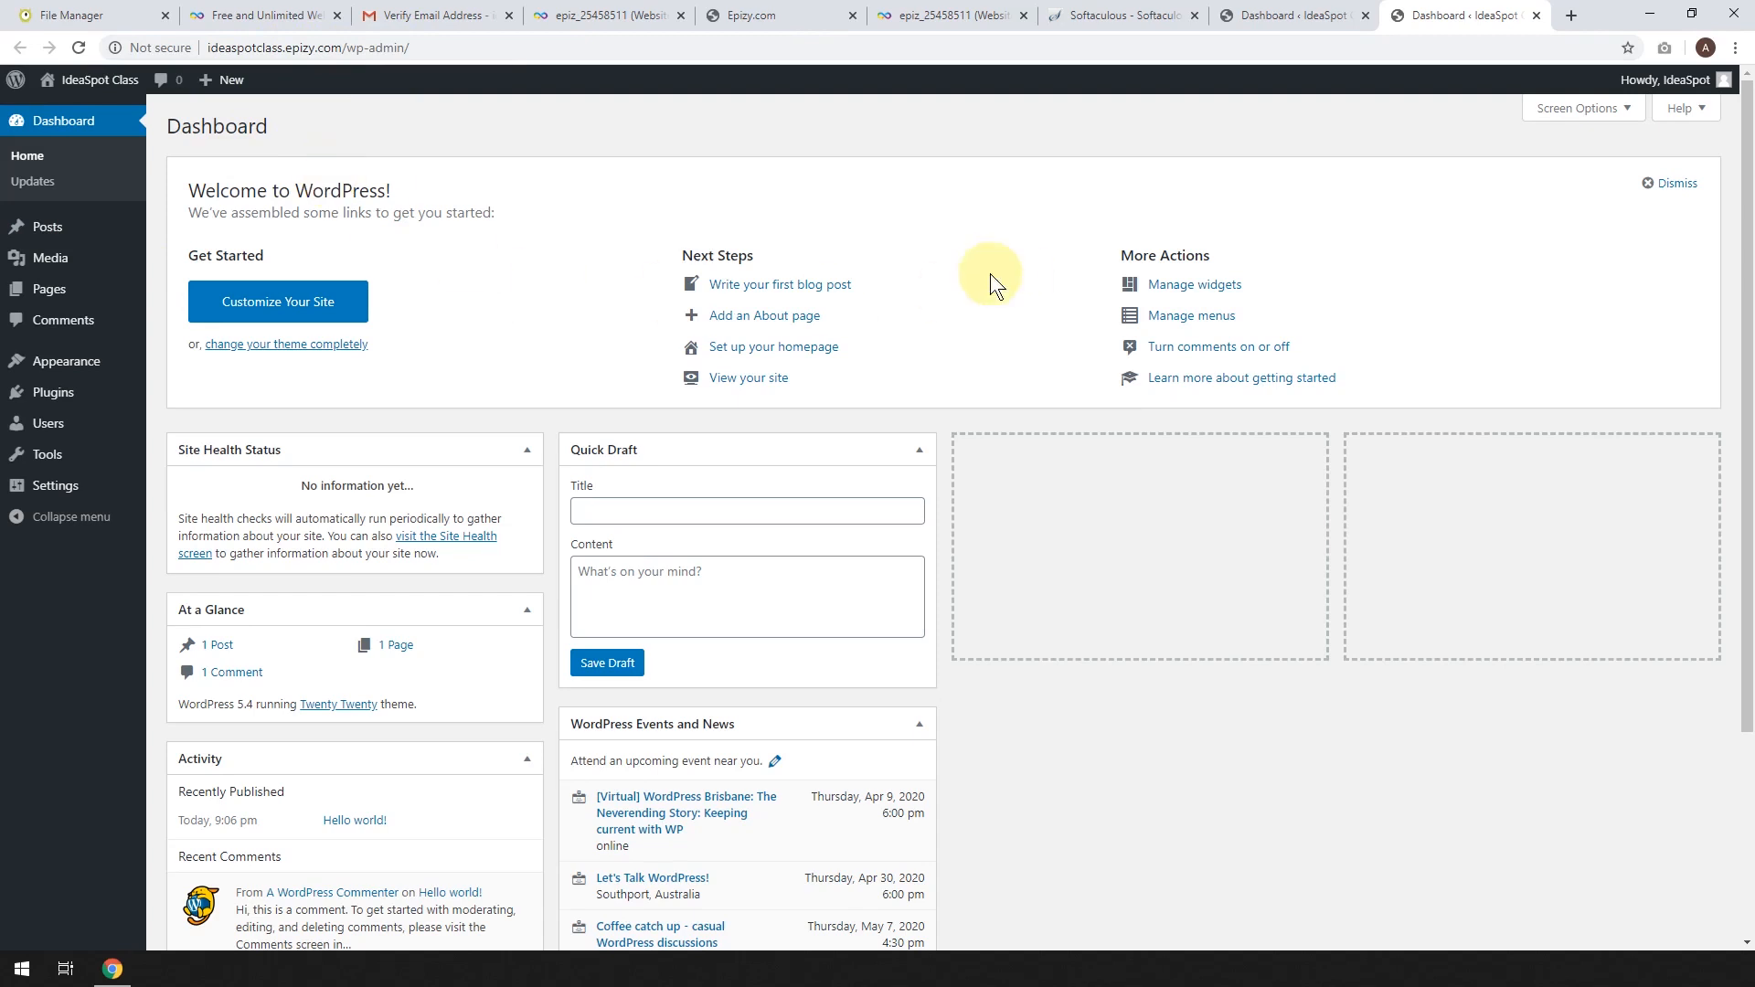
# Log out of the WordPress admin, then sign back in at /wp-admin with the saved credentials.
pyautogui.moveTo(1665, 82)
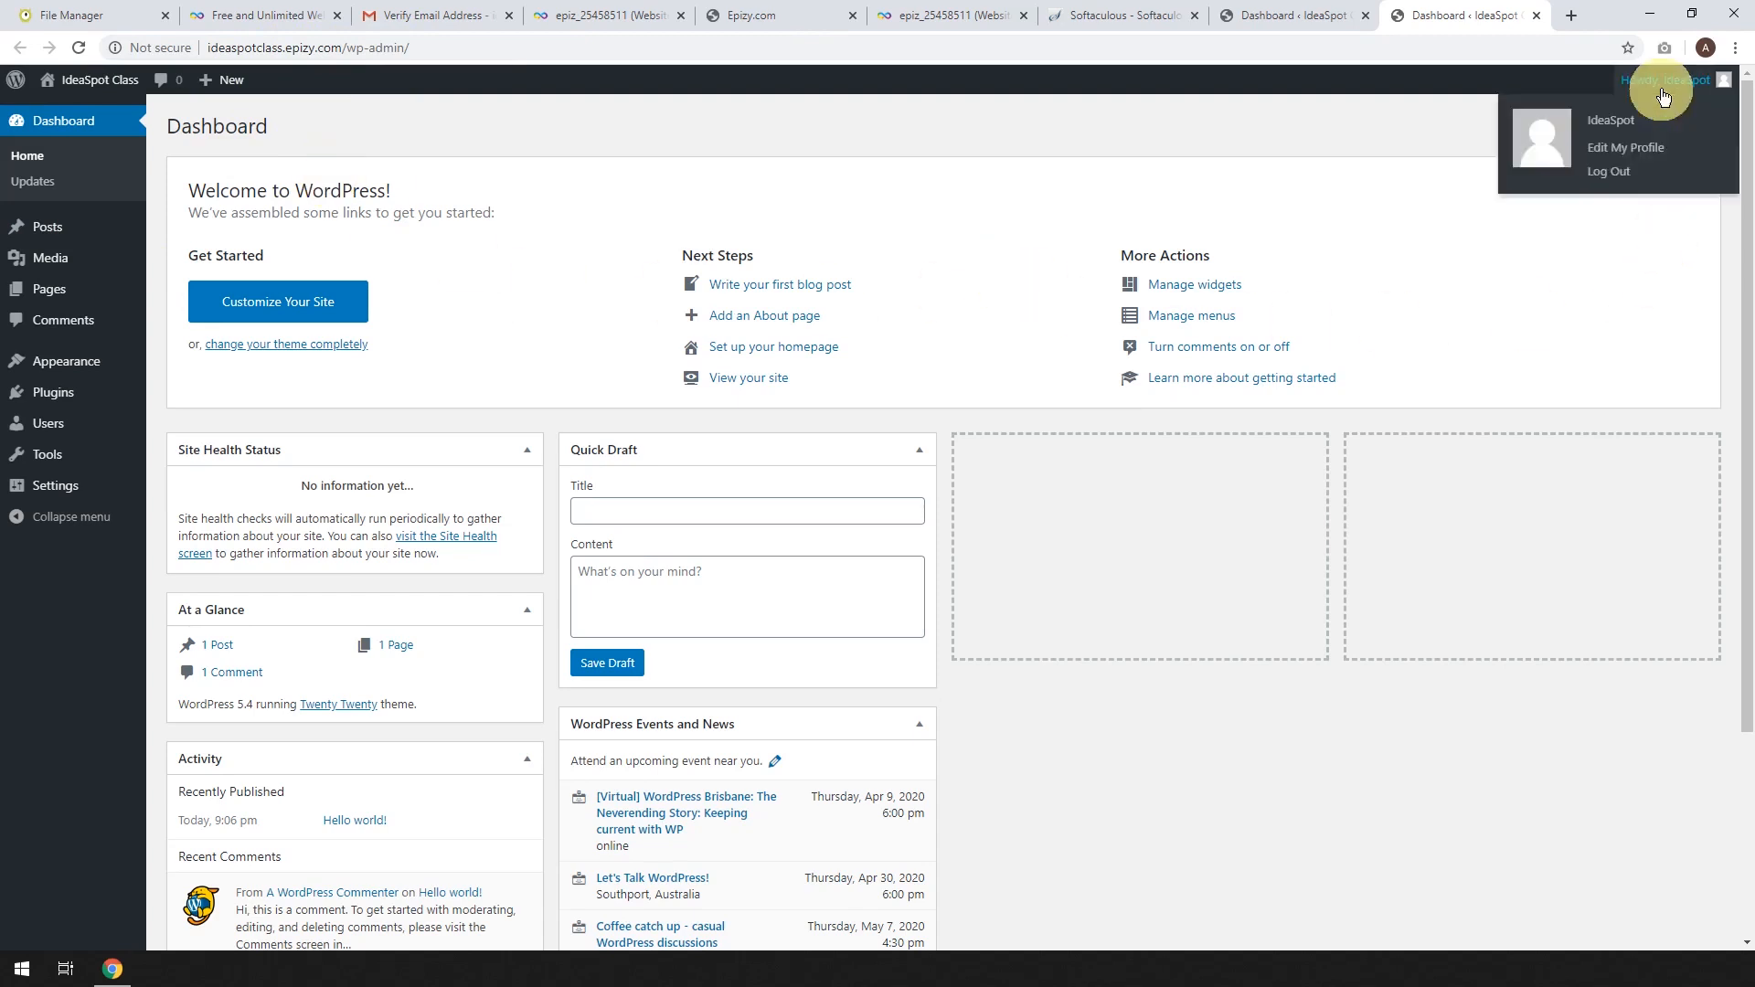
pyautogui.click(1615, 174)
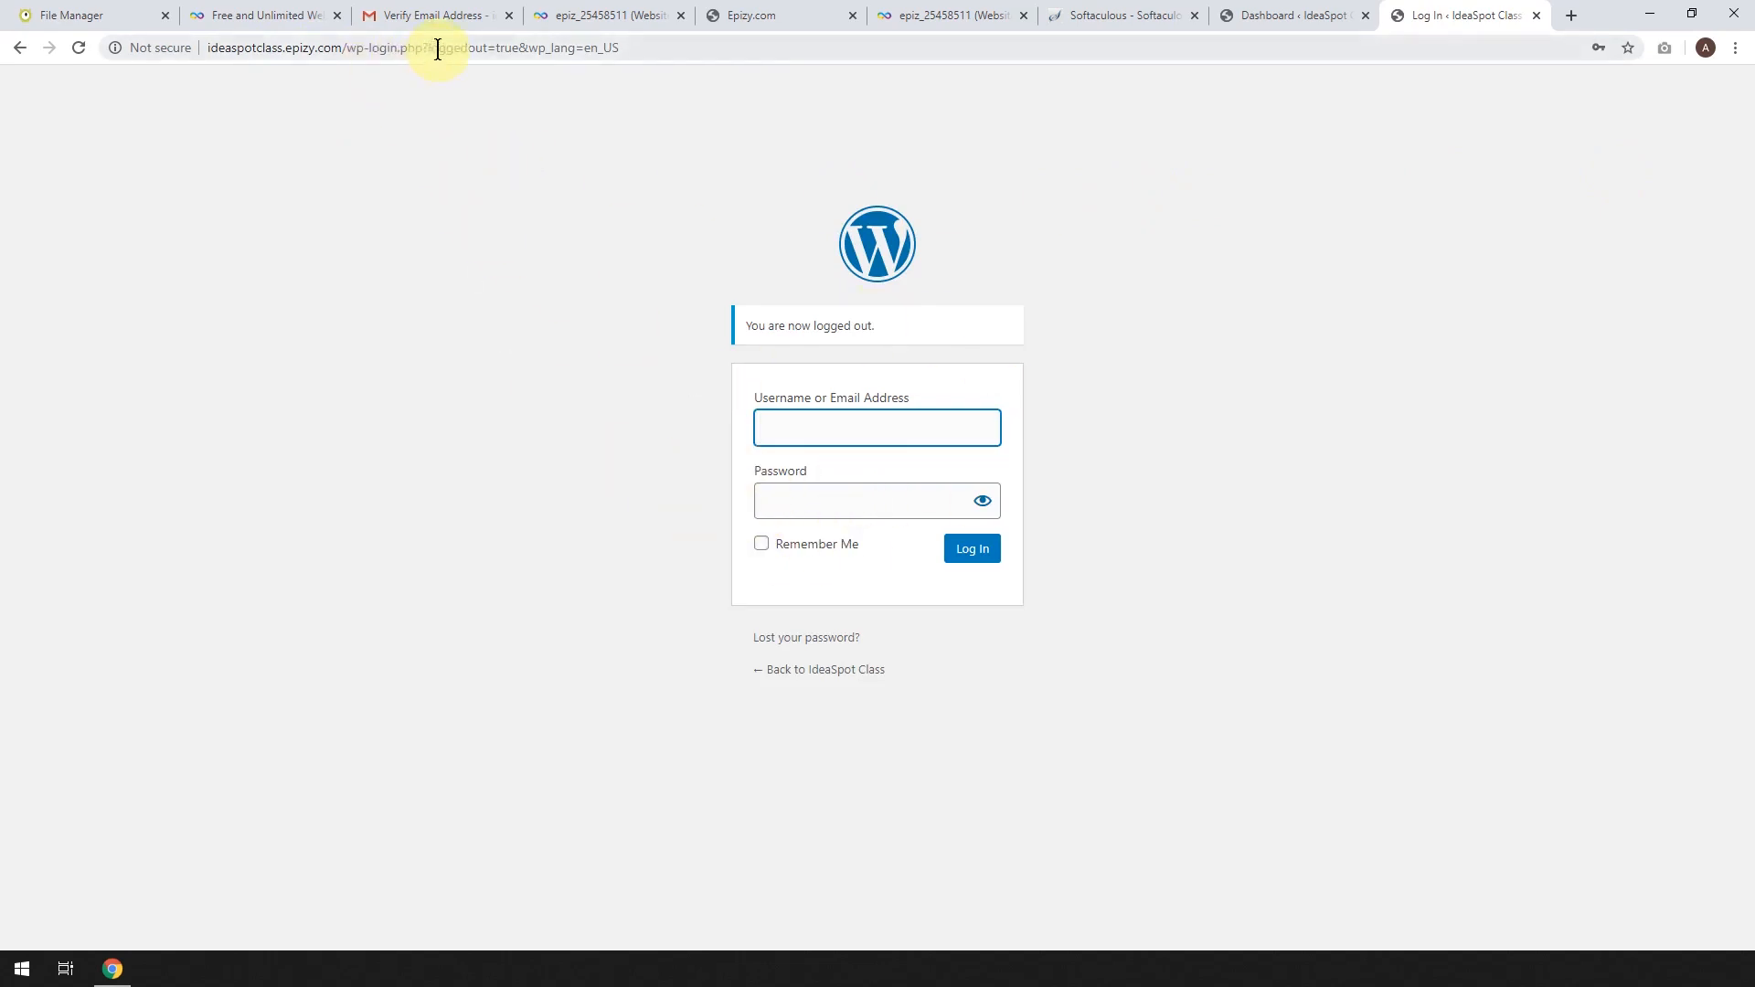
pyautogui.click(380, 51)
pyautogui.moveTo(353, 47); pyautogui.dragTo(736, 29)
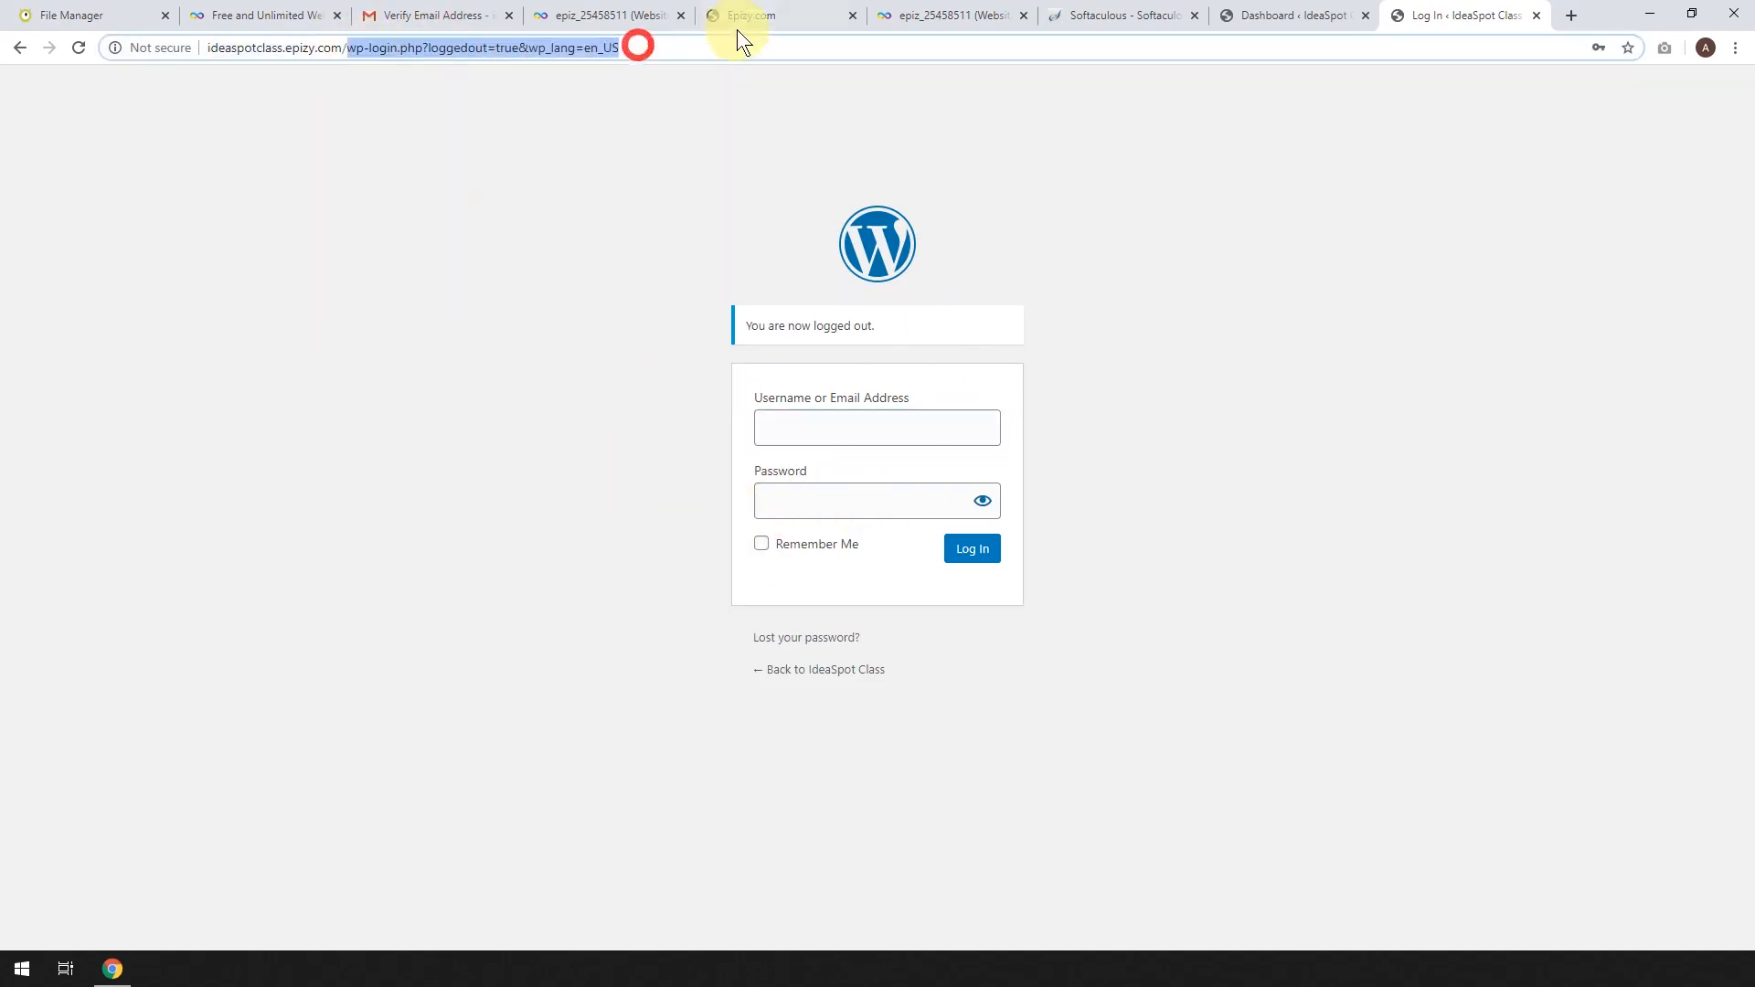
pyautogui.write('wp-')
pyautogui.press('Return')
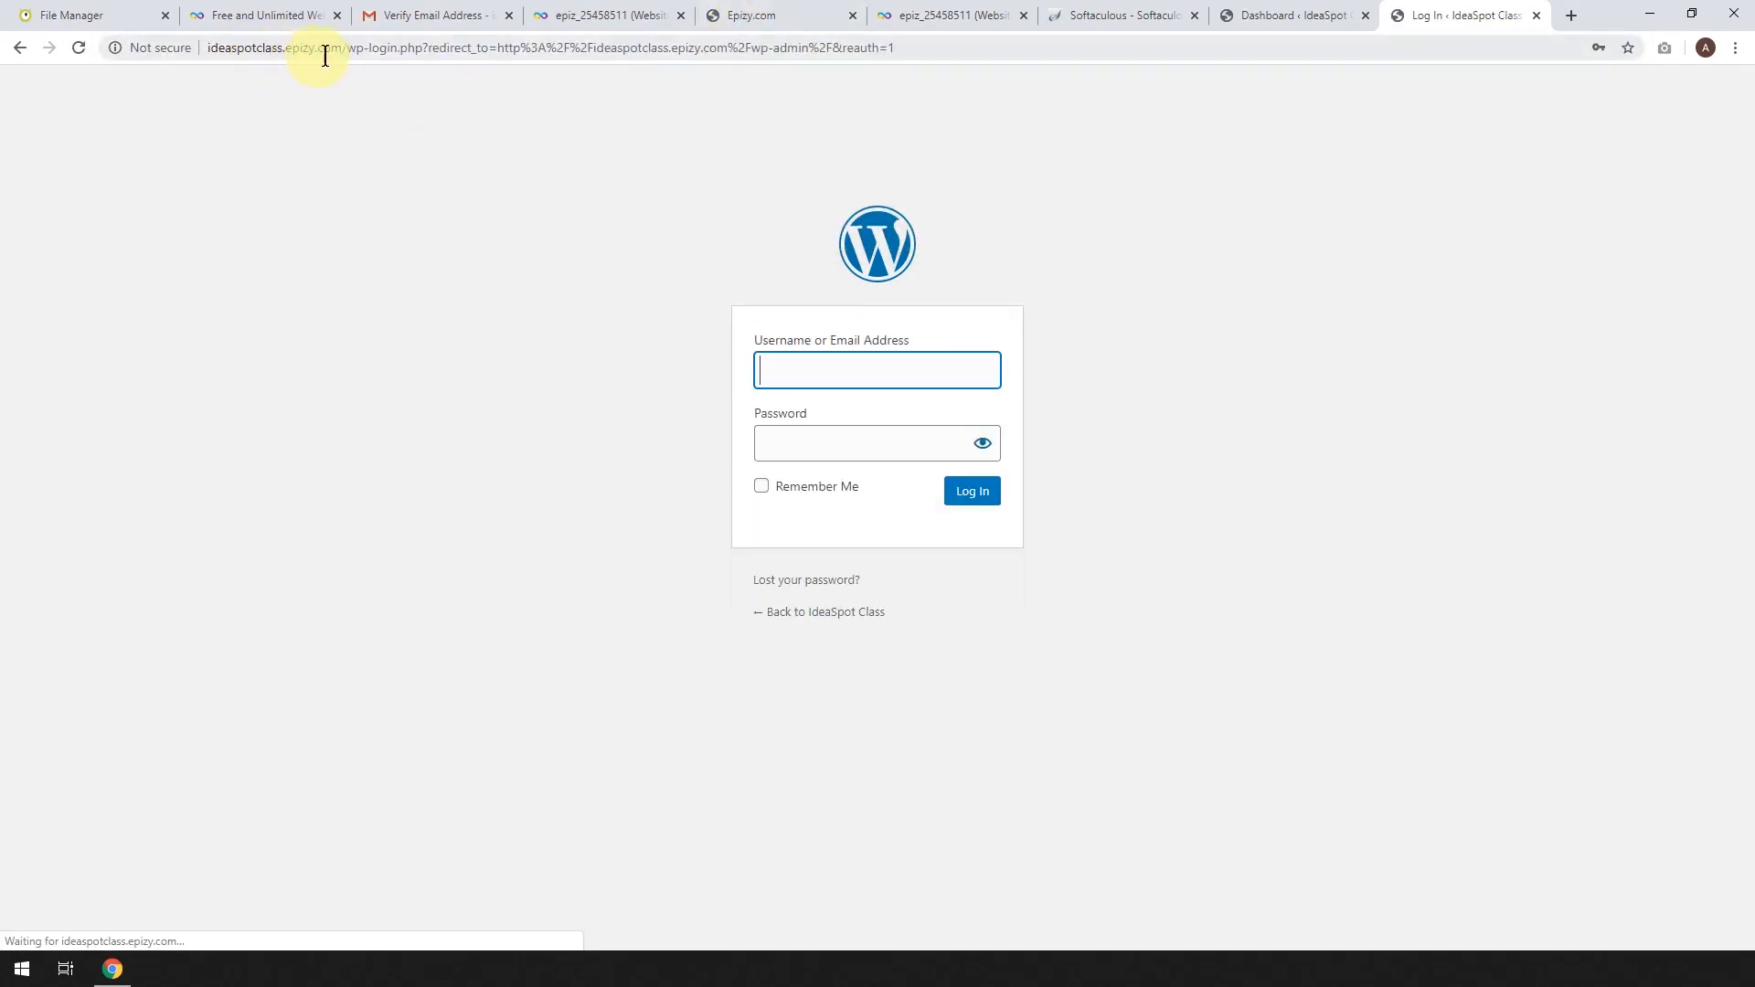
pyautogui.click(803, 372)
pyautogui.click(825, 415)
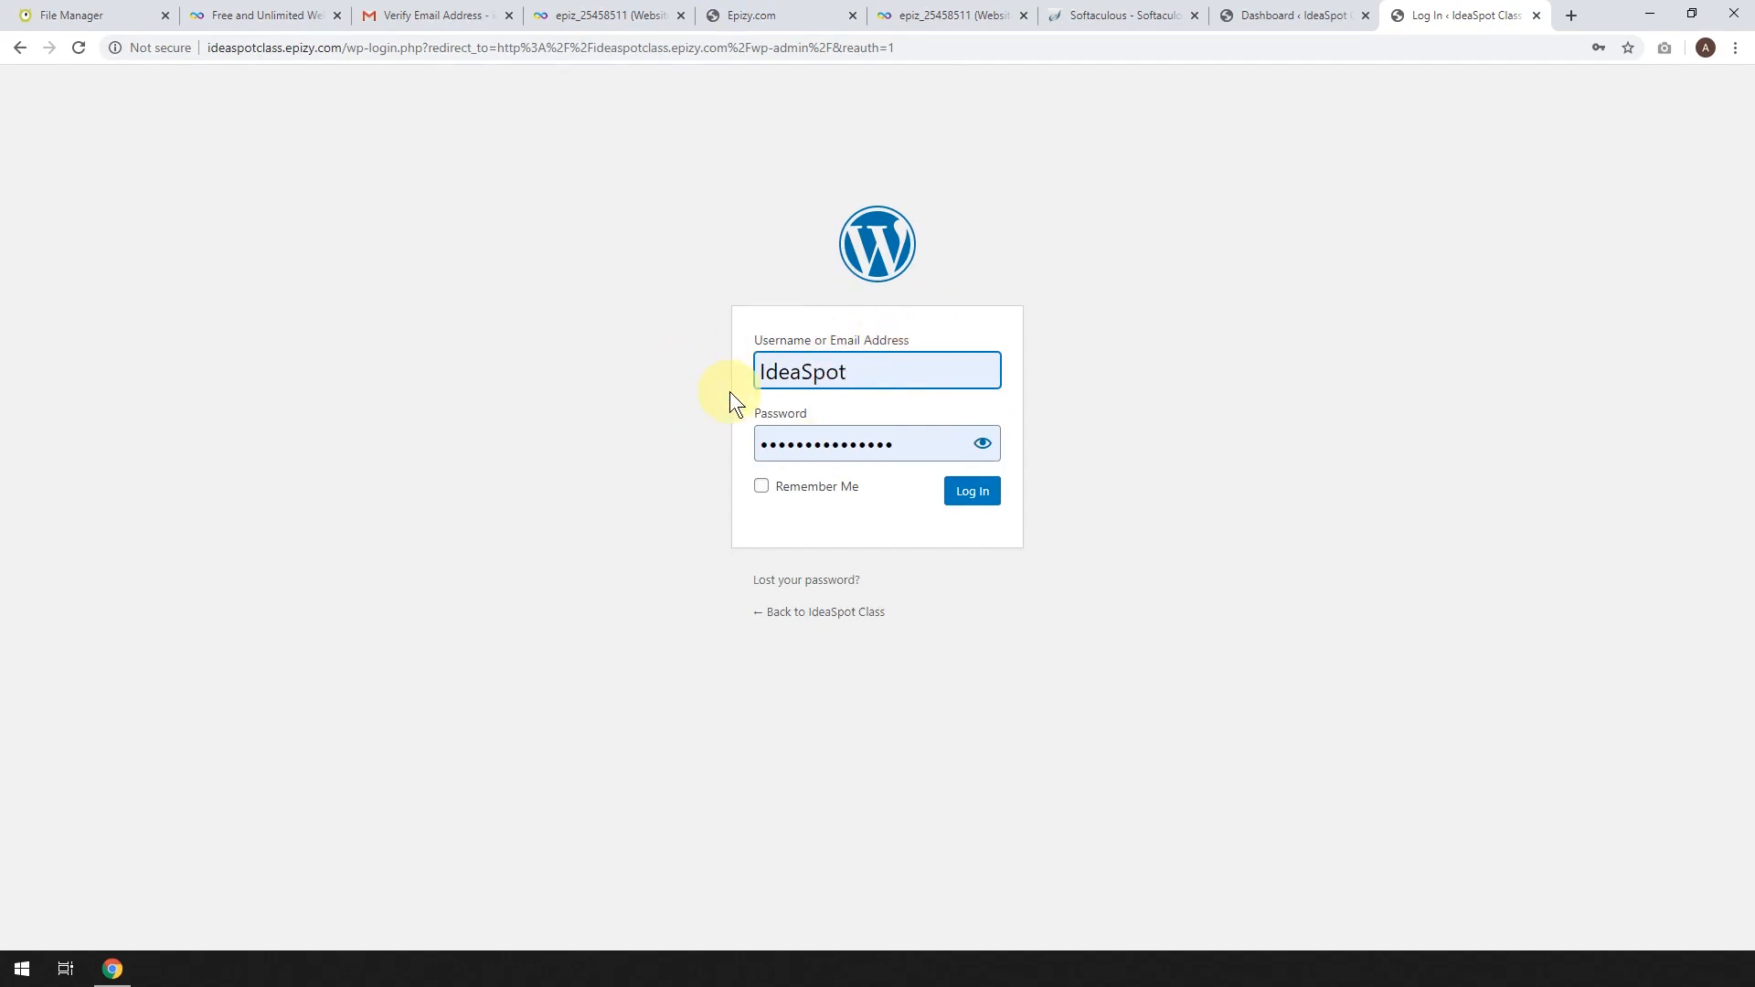
pyautogui.click(967, 499)
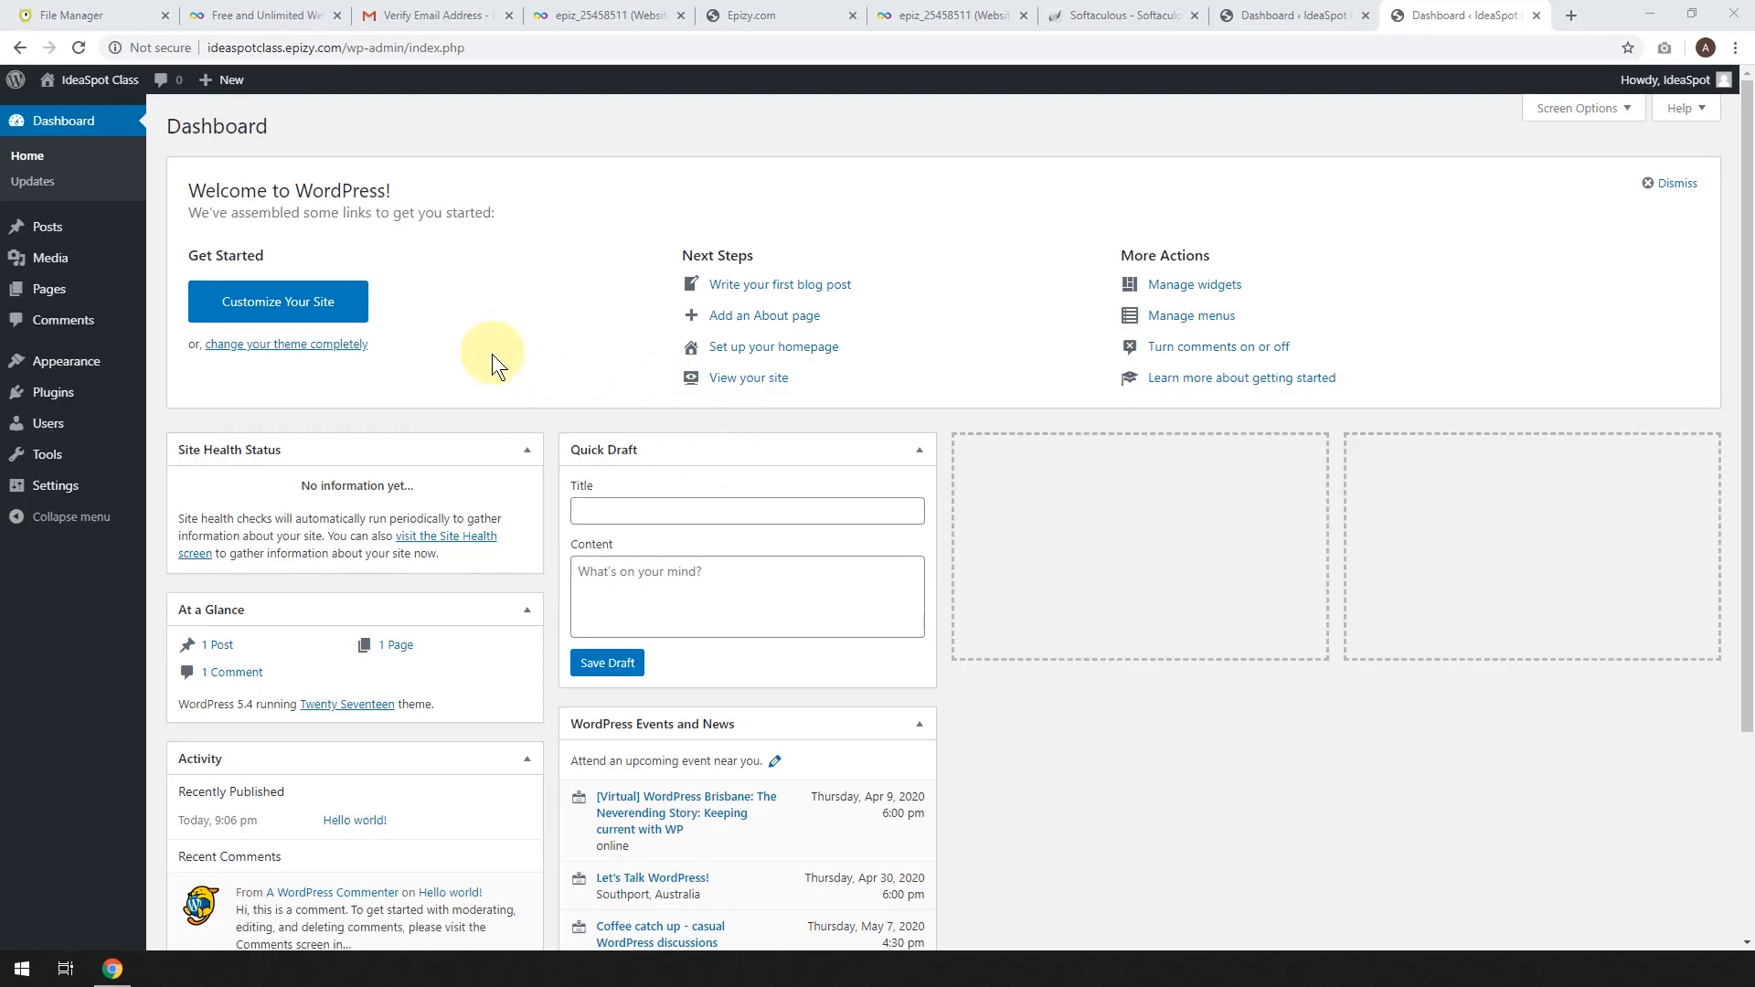
# Search the theme directory for 'astra', then install and activate the Astra theme.
pyautogui.moveTo(83, 362)
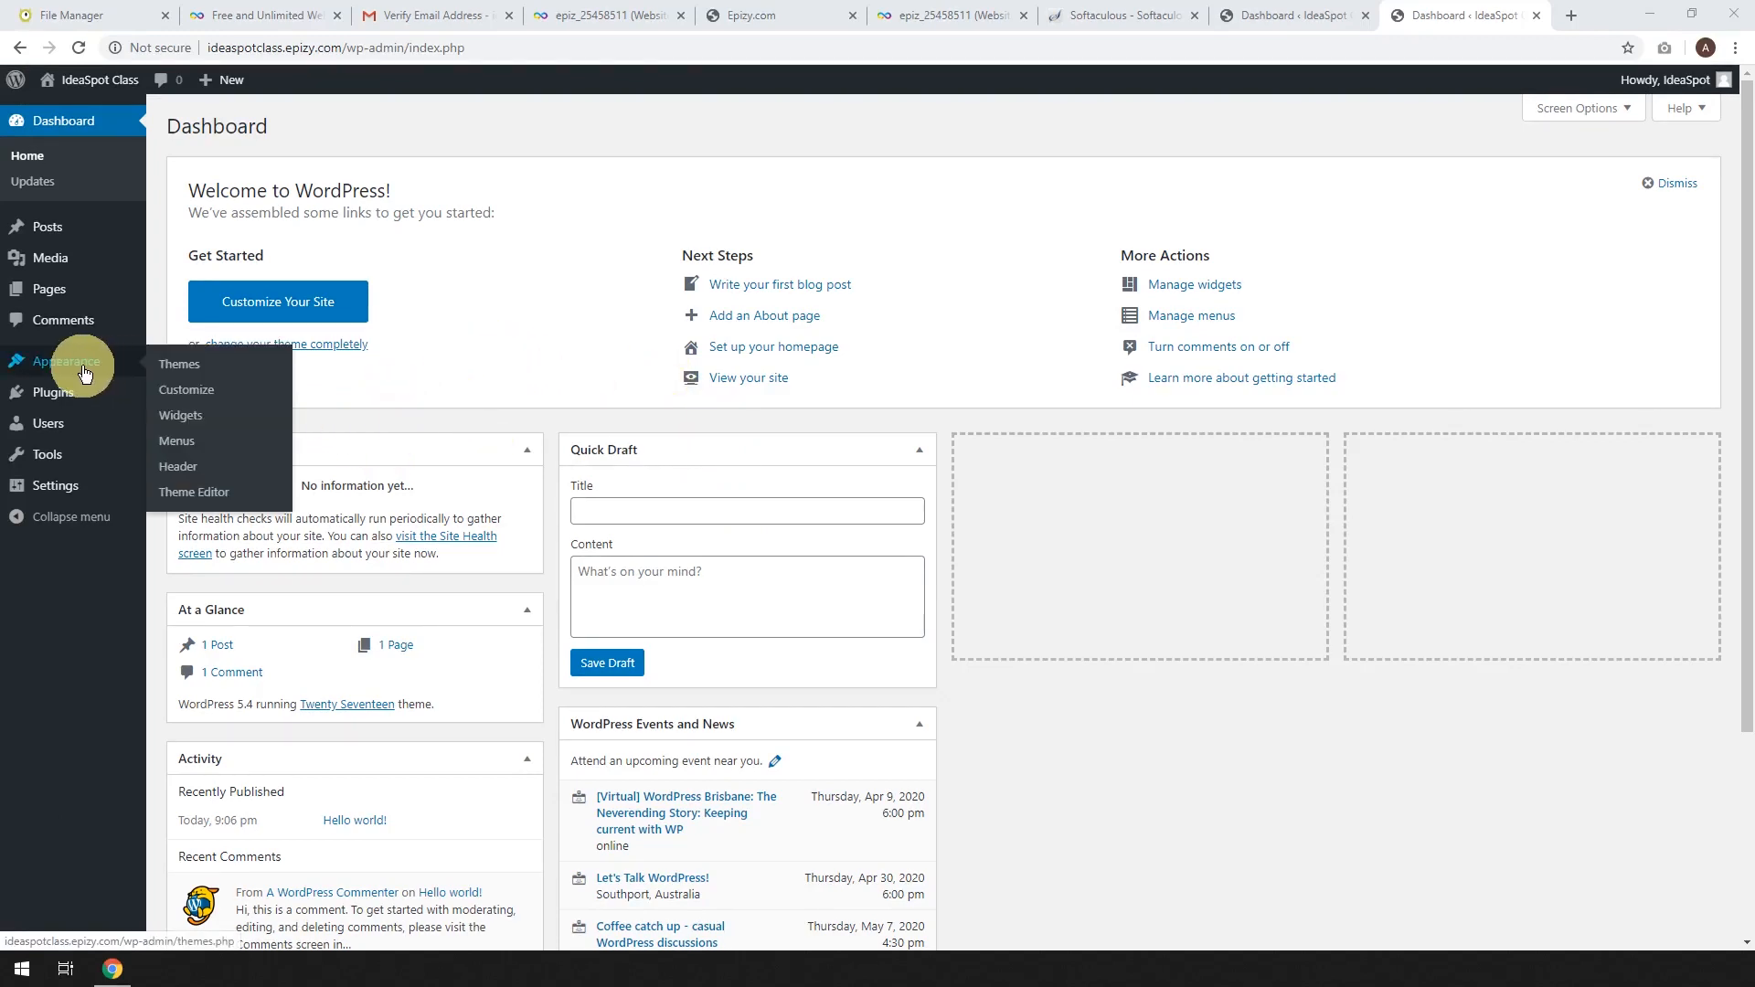
pyautogui.click(203, 373)
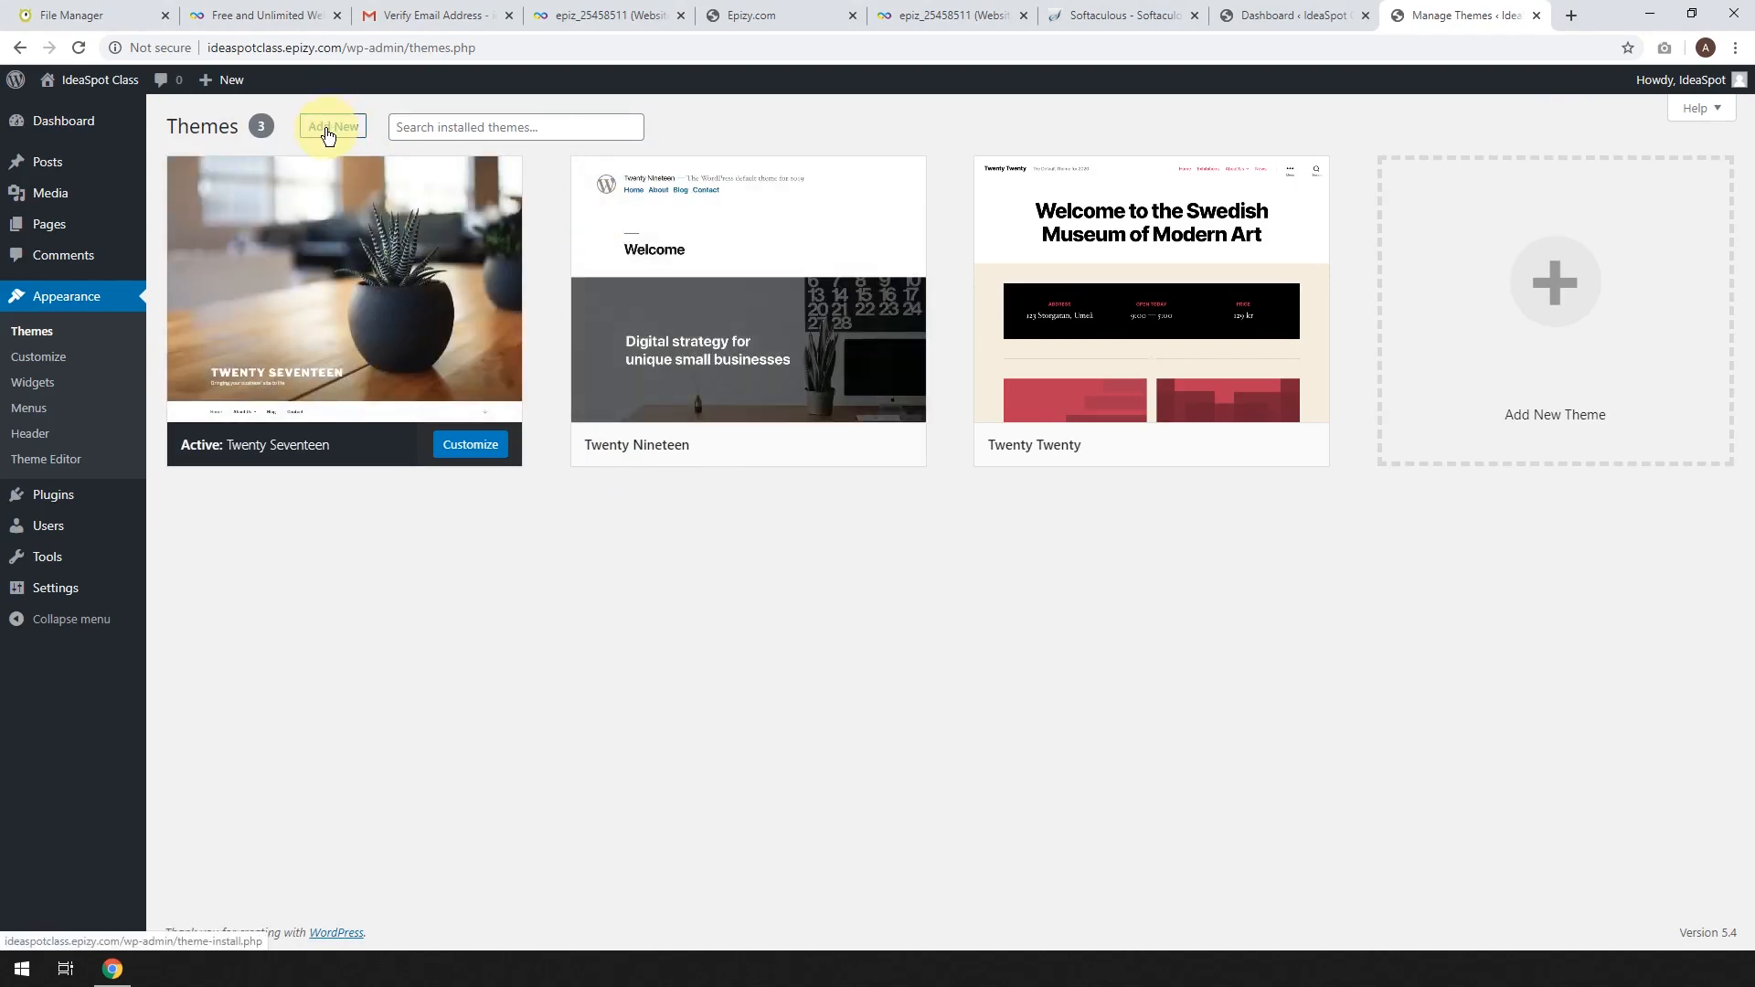
pyautogui.click(328, 127)
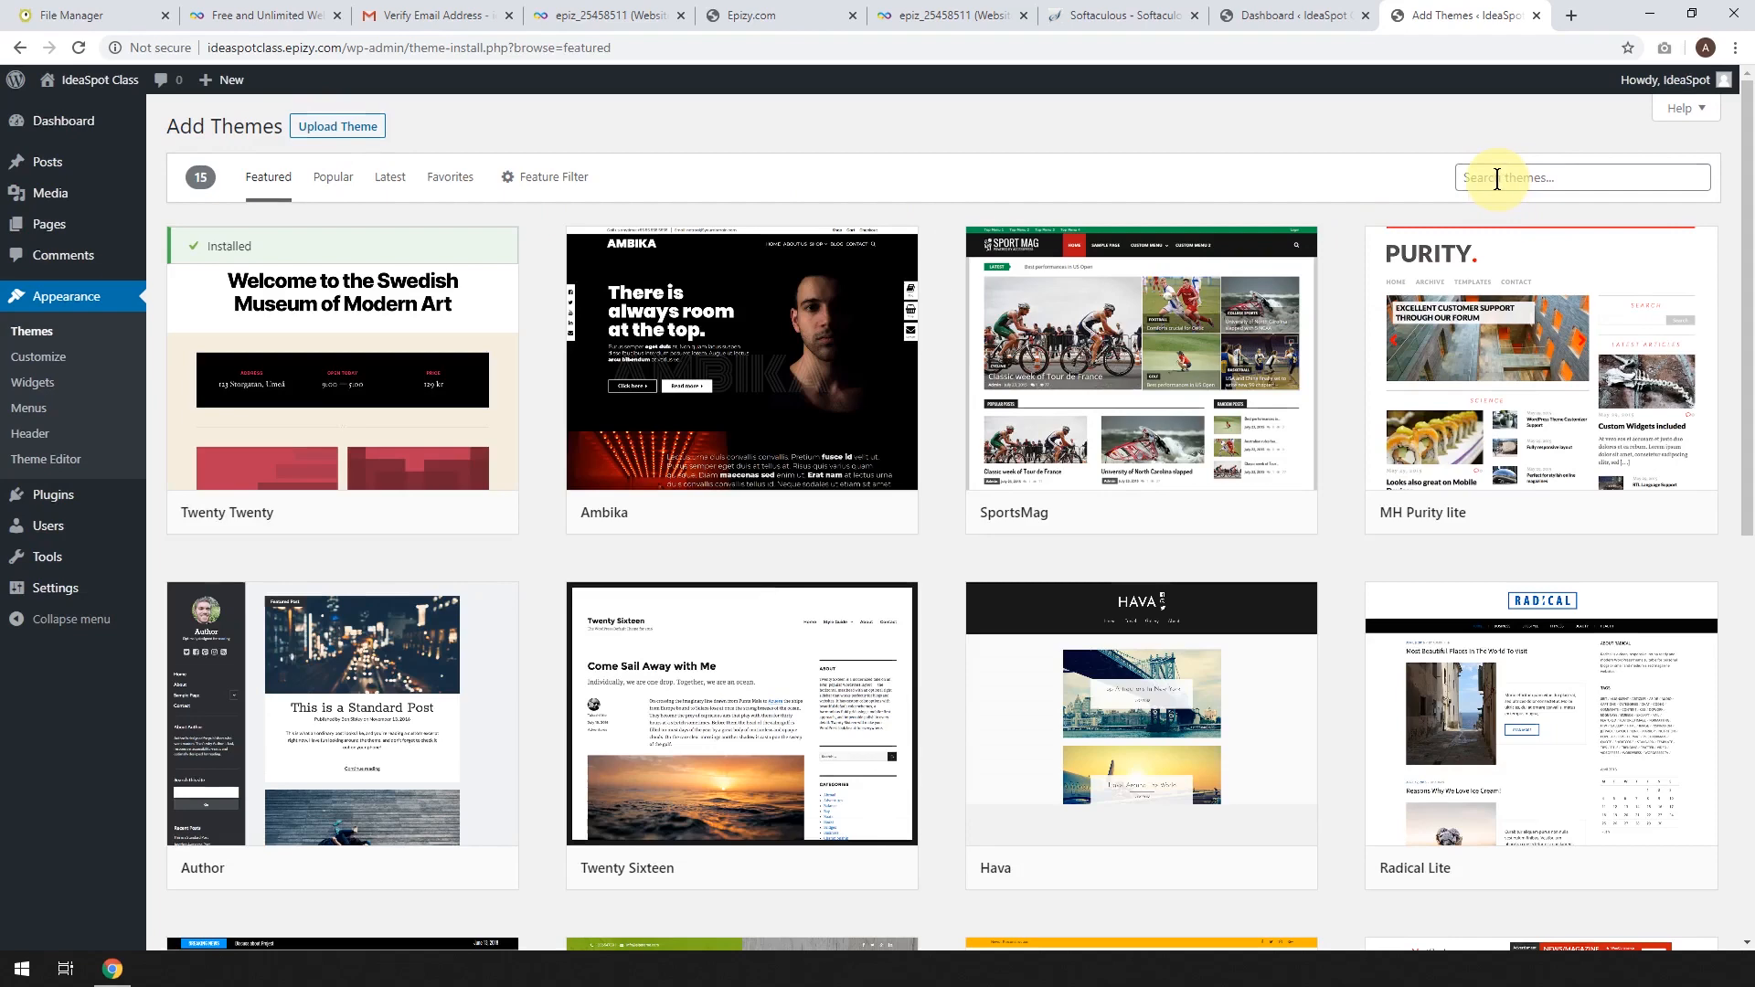
pyautogui.click(1496, 178)
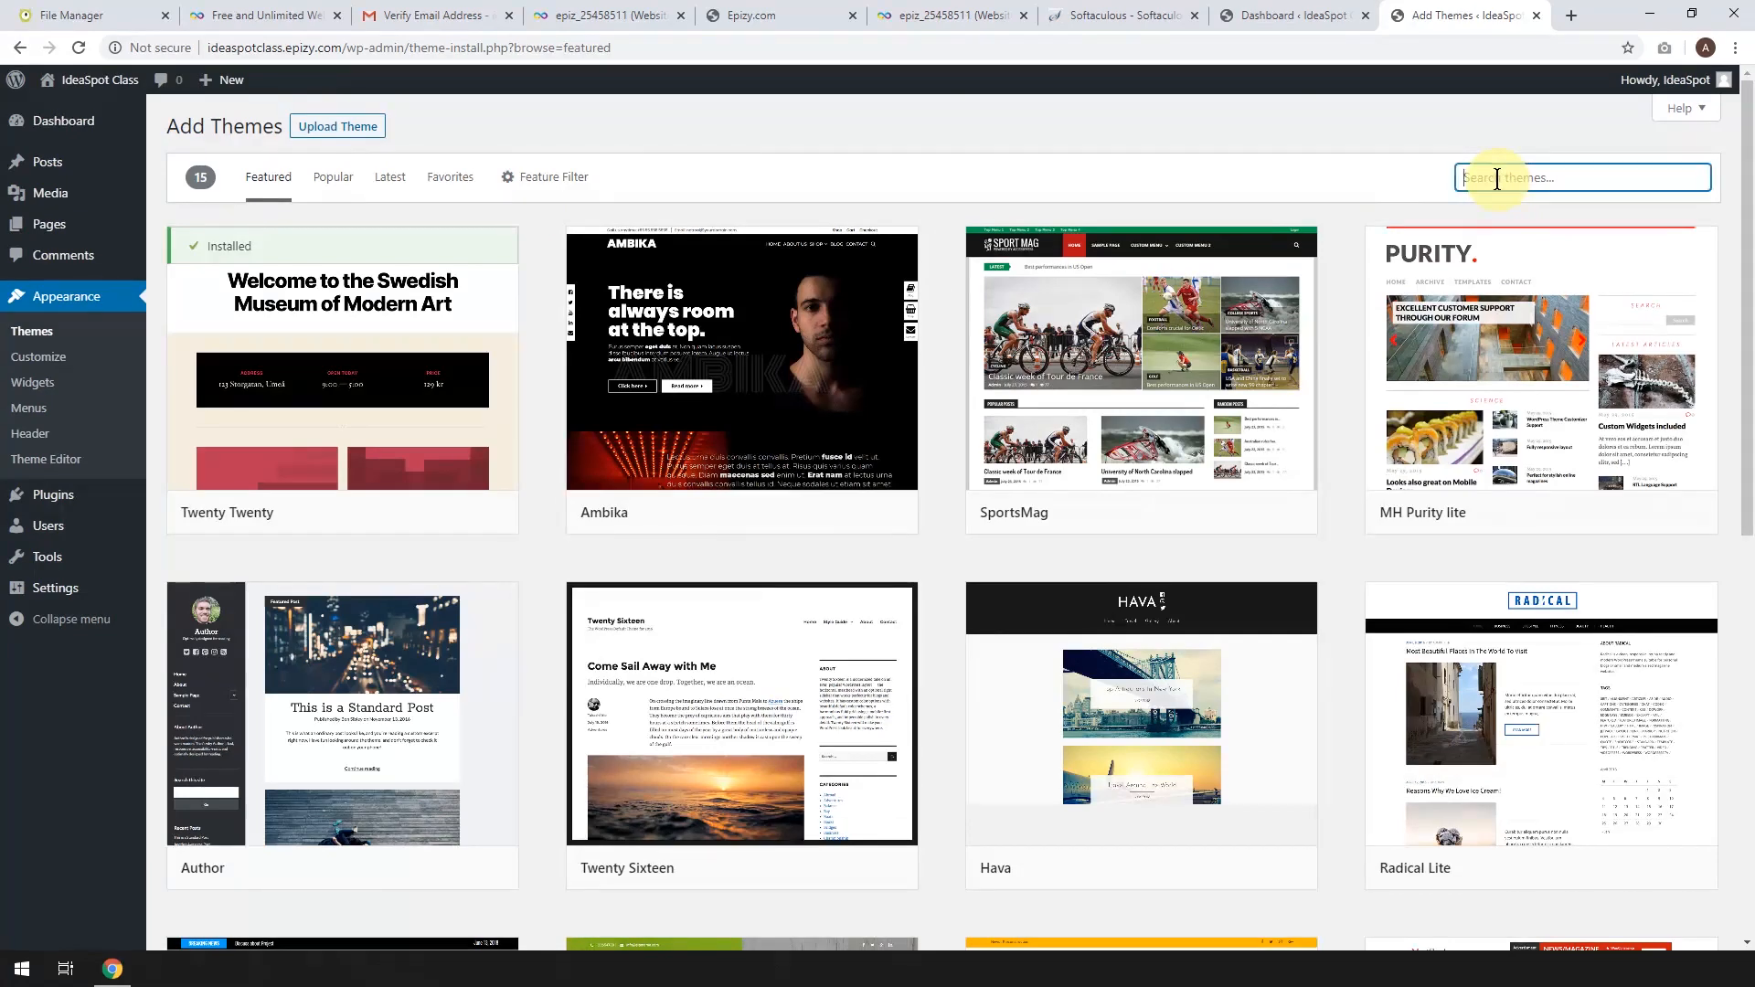
pyautogui.write('astra')
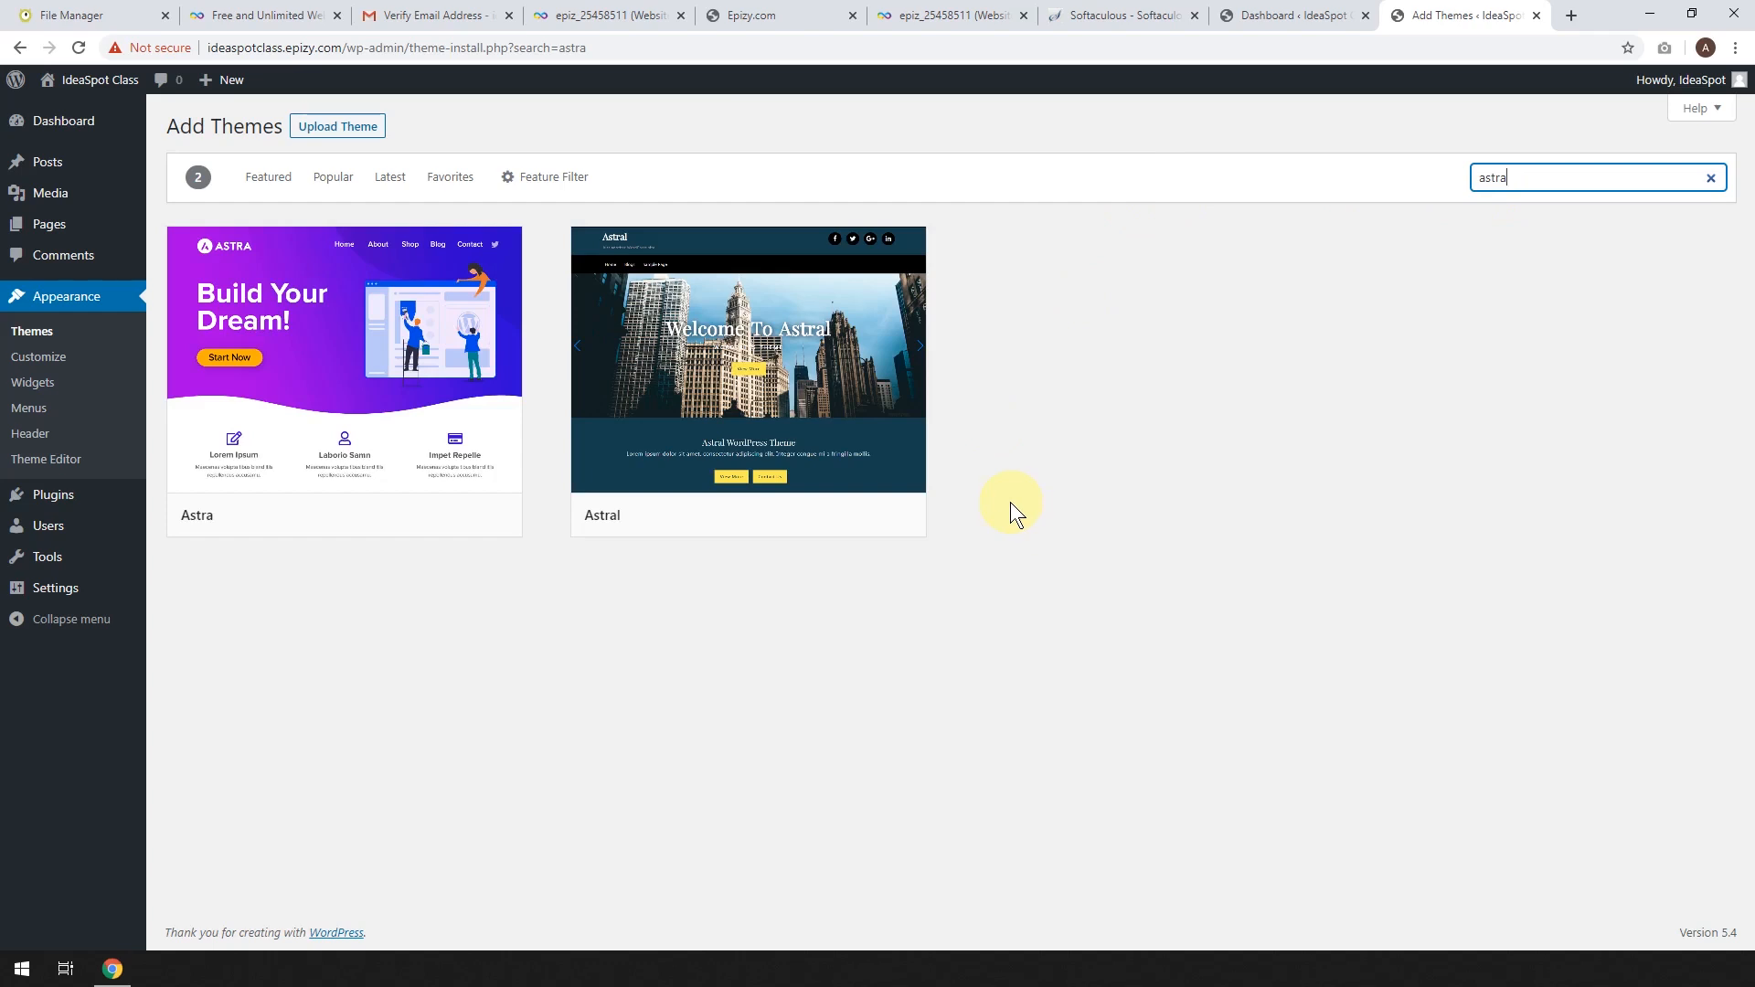
pyautogui.moveTo(305, 392)
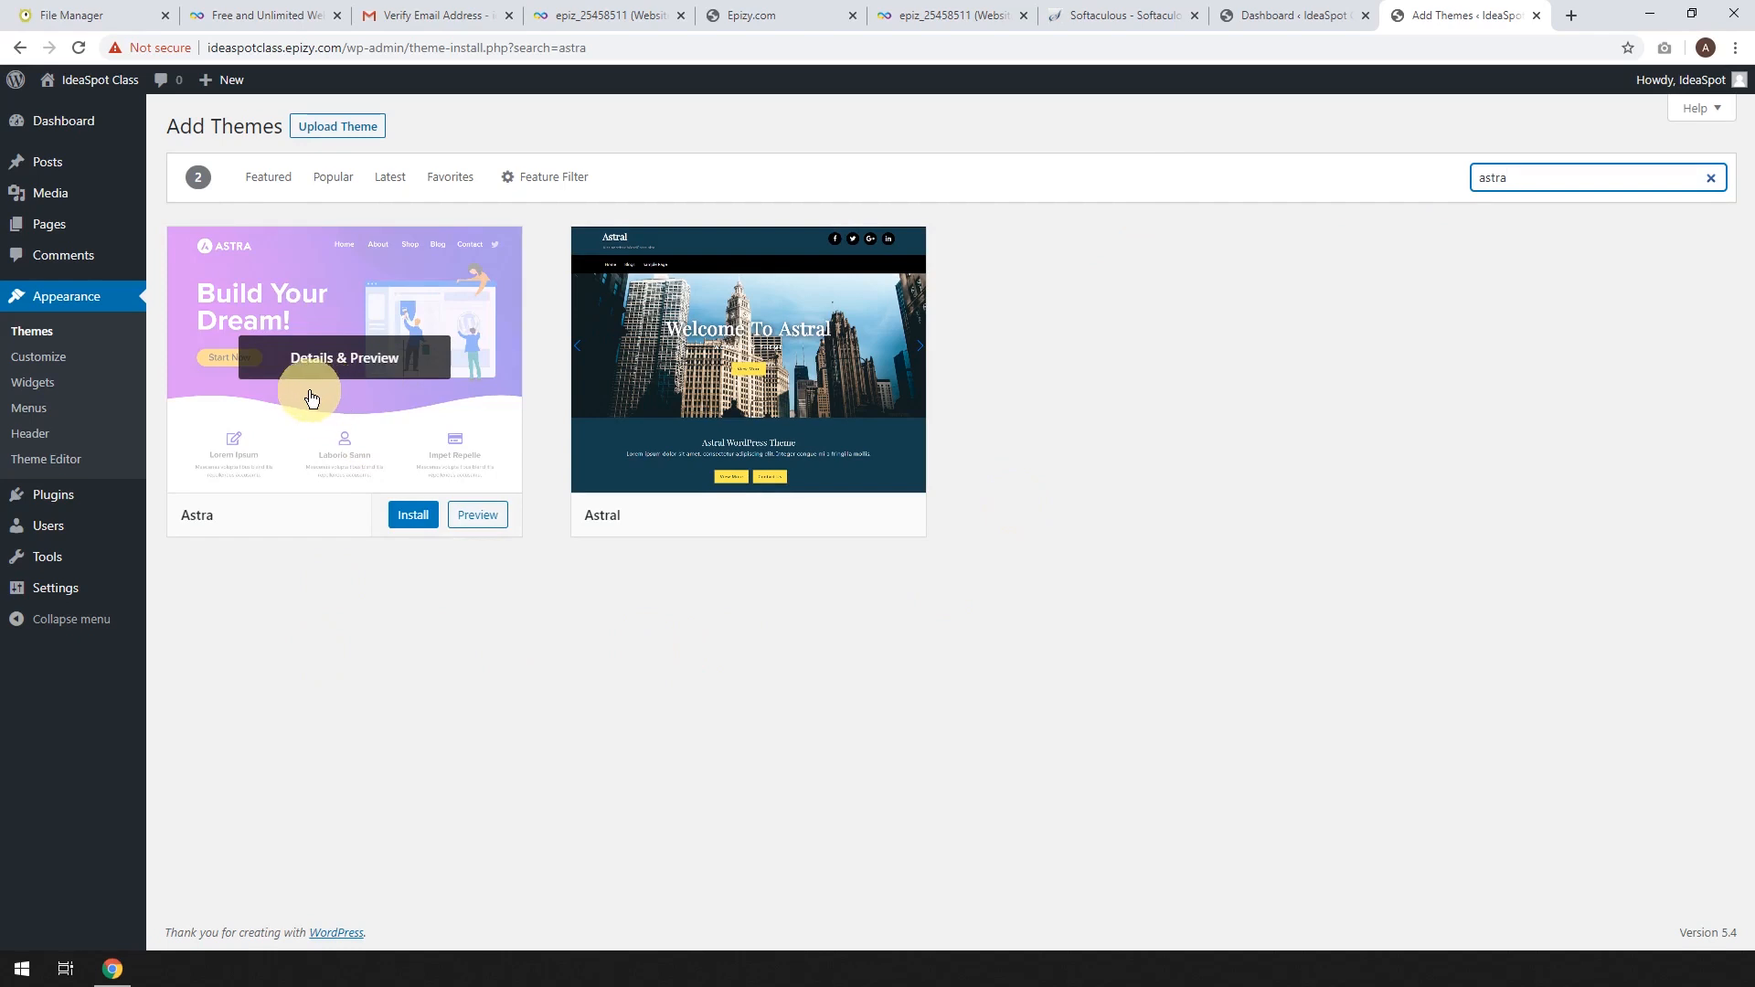
pyautogui.click(411, 515)
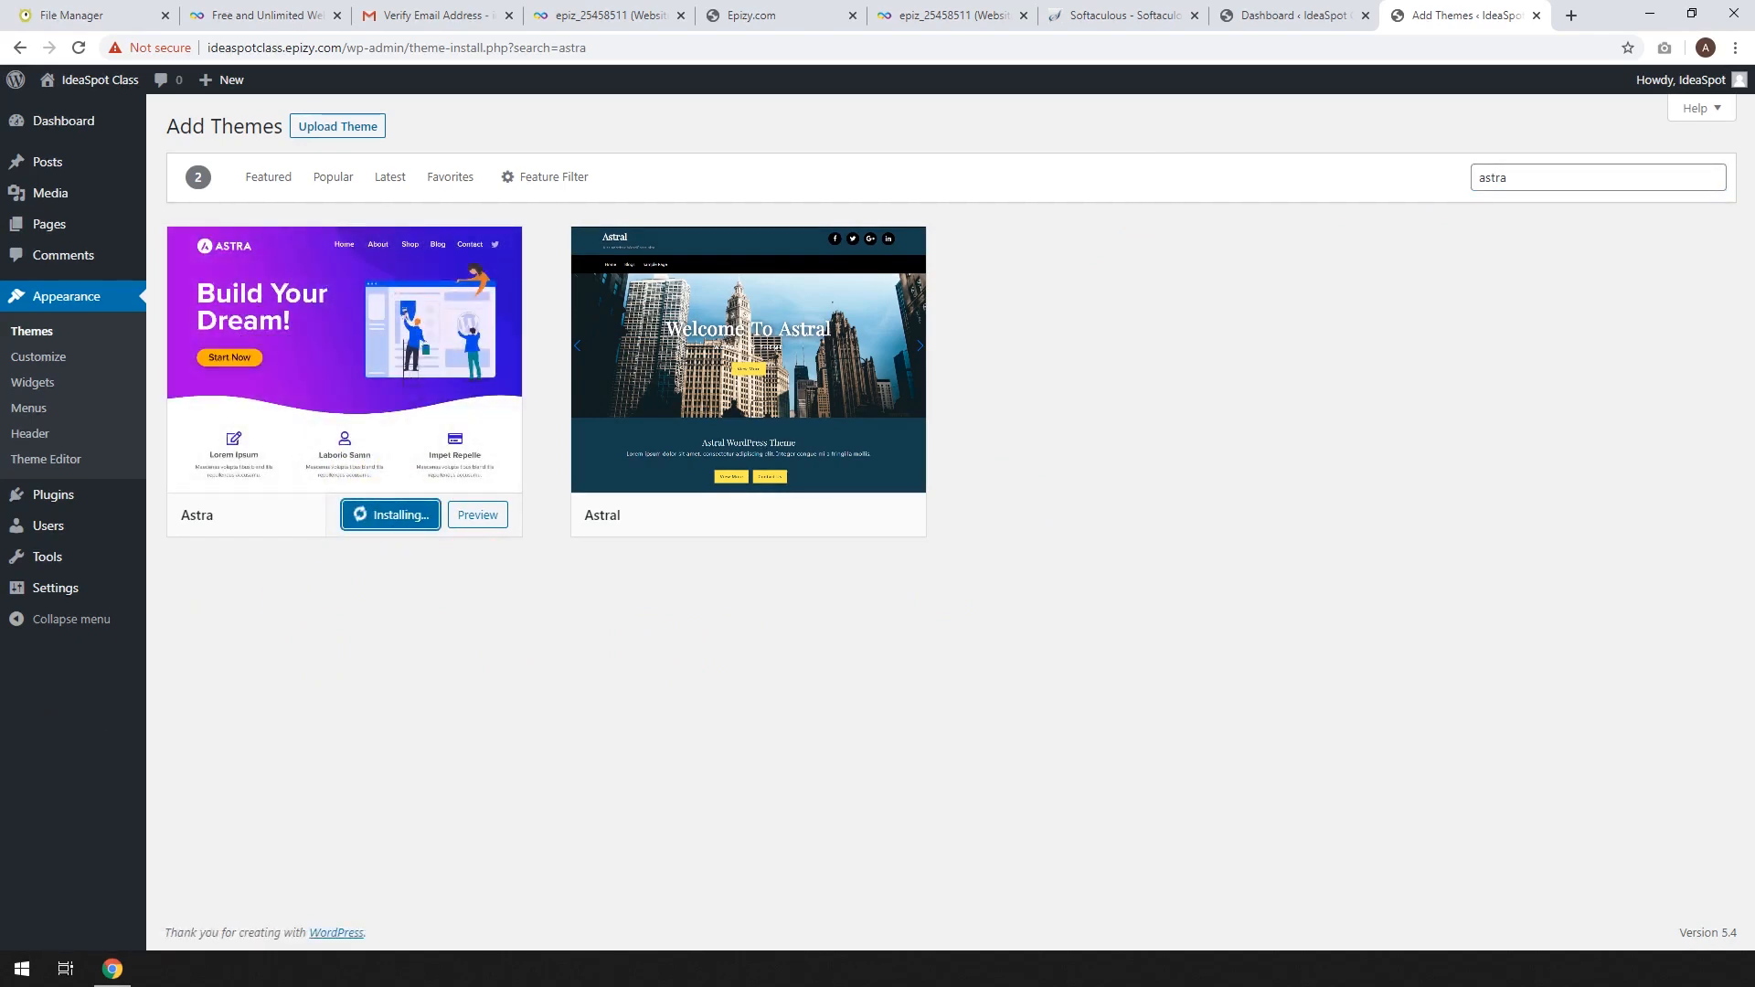
pyautogui.click(380, 516)
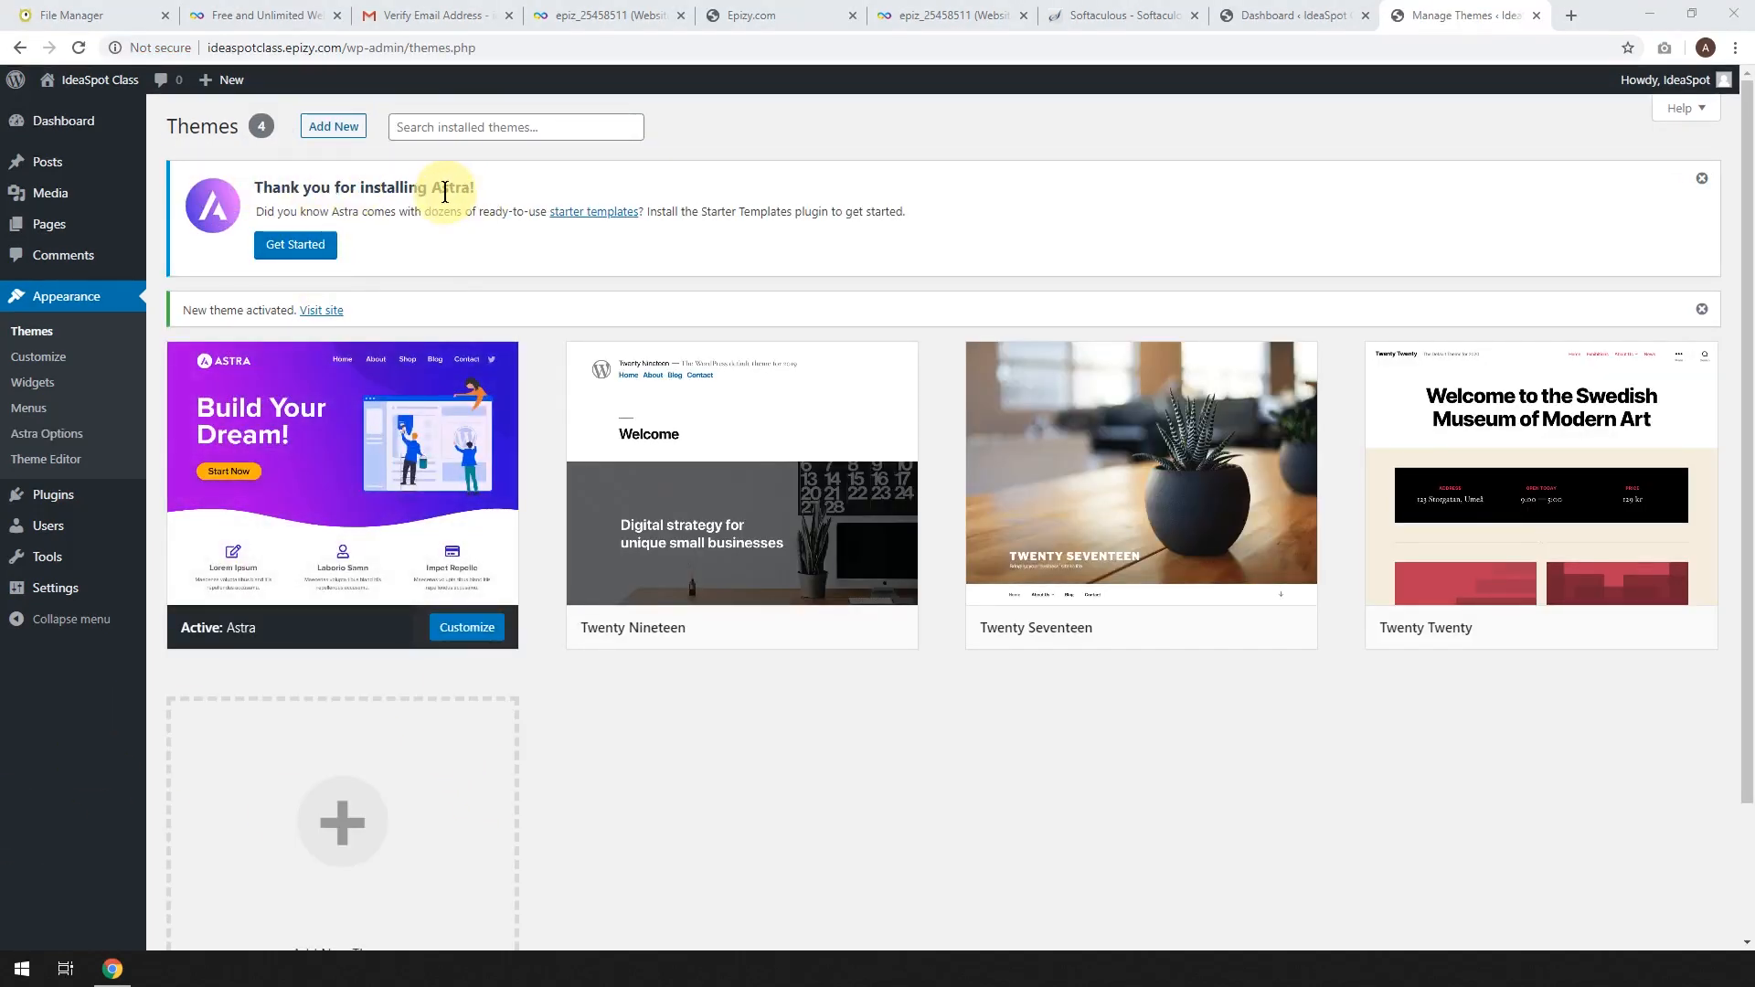
# Install and activate Astra's Starter Templates plugin from the 'Thank you for installing Astra' notice.
pyautogui.click(299, 249)
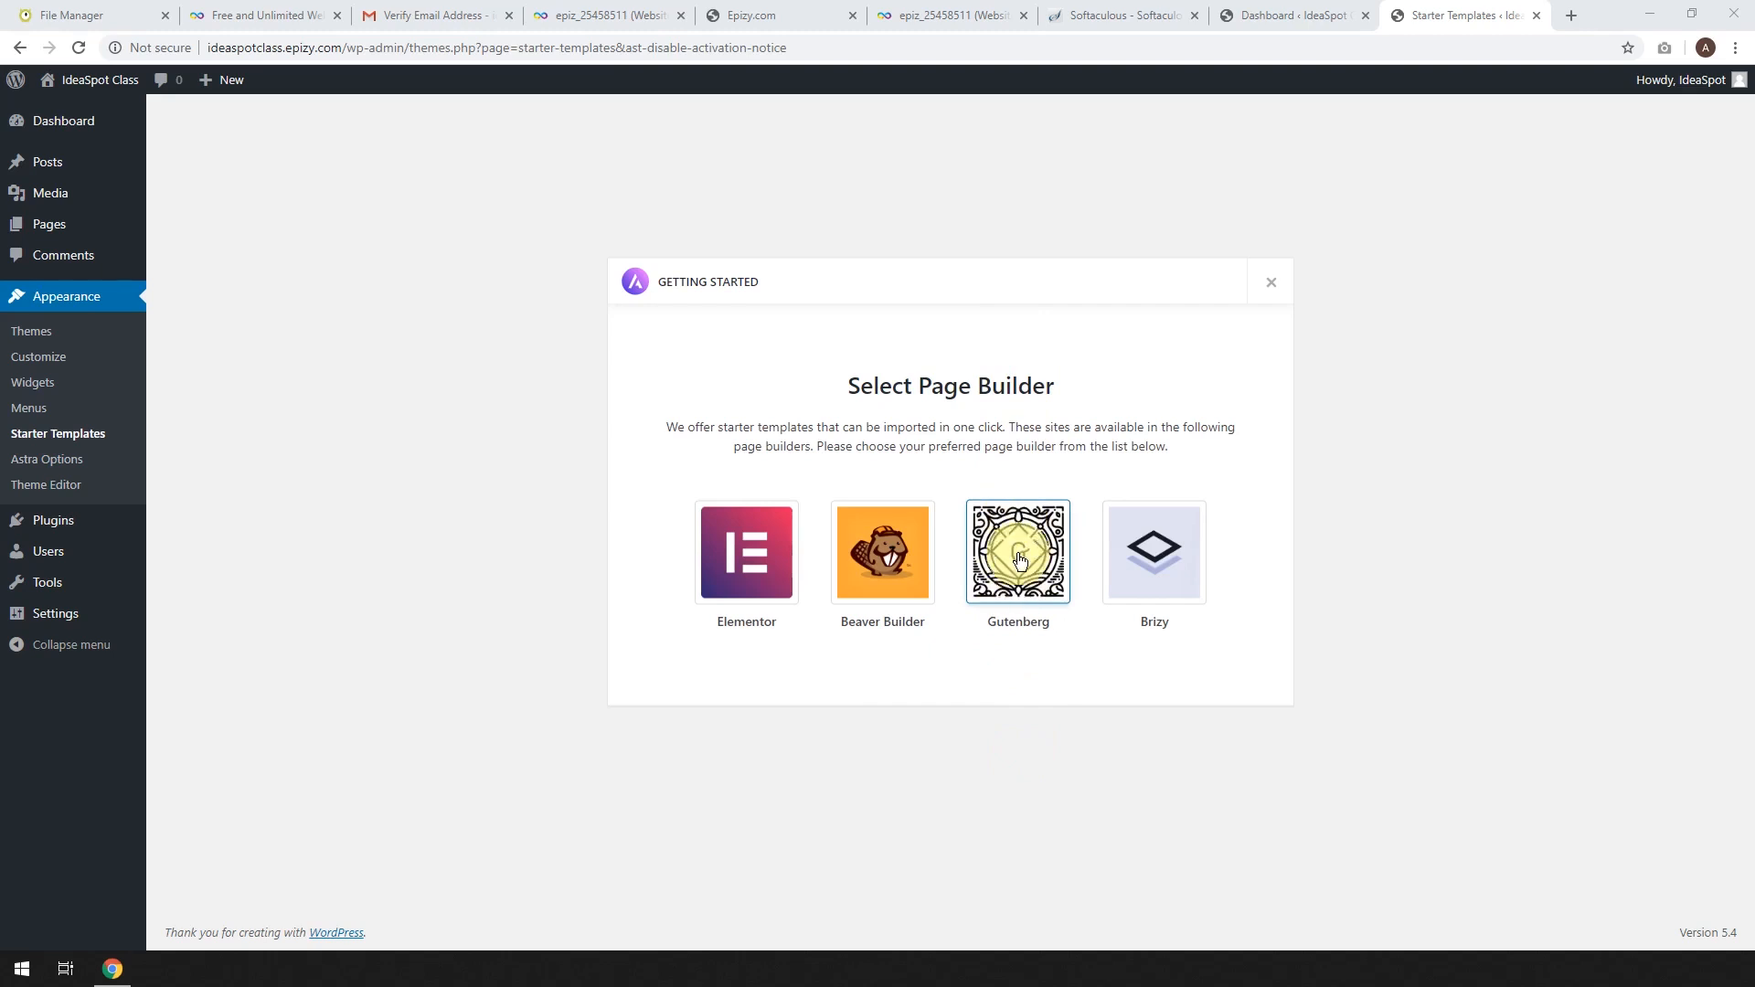
# Choose Elementor as the page builder, filter templates to Free, and open the Coach template.
pyautogui.click(740, 569)
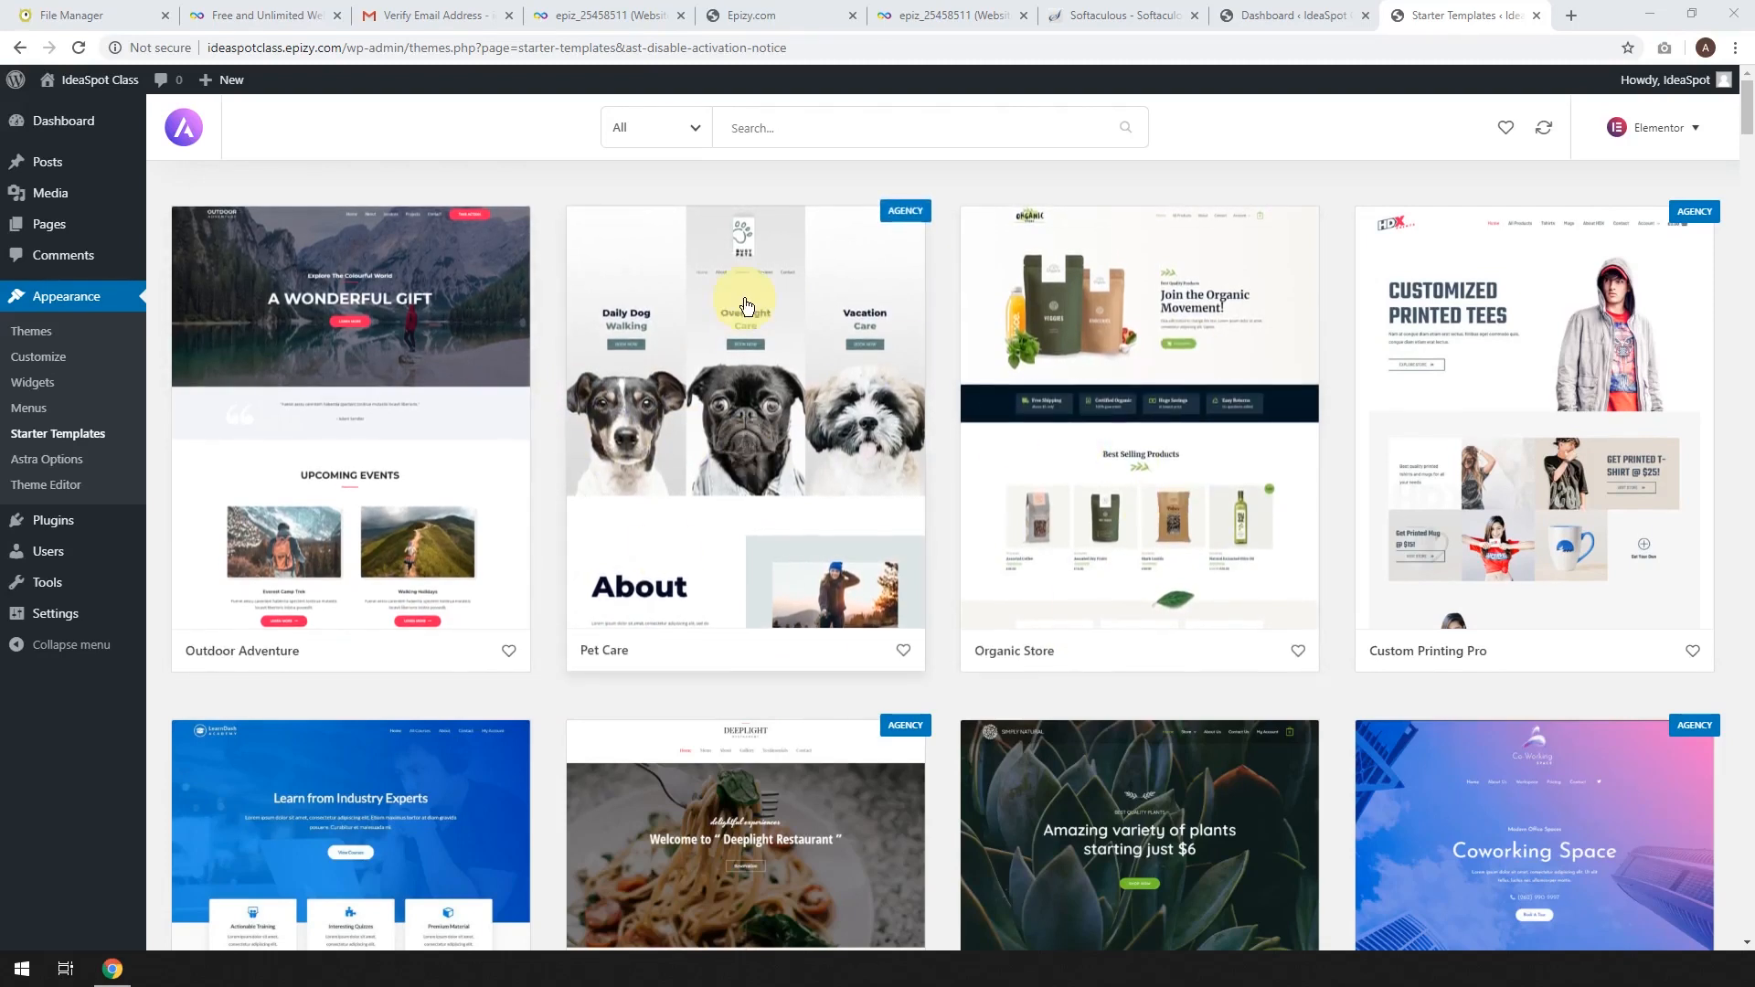
pyautogui.click(689, 127)
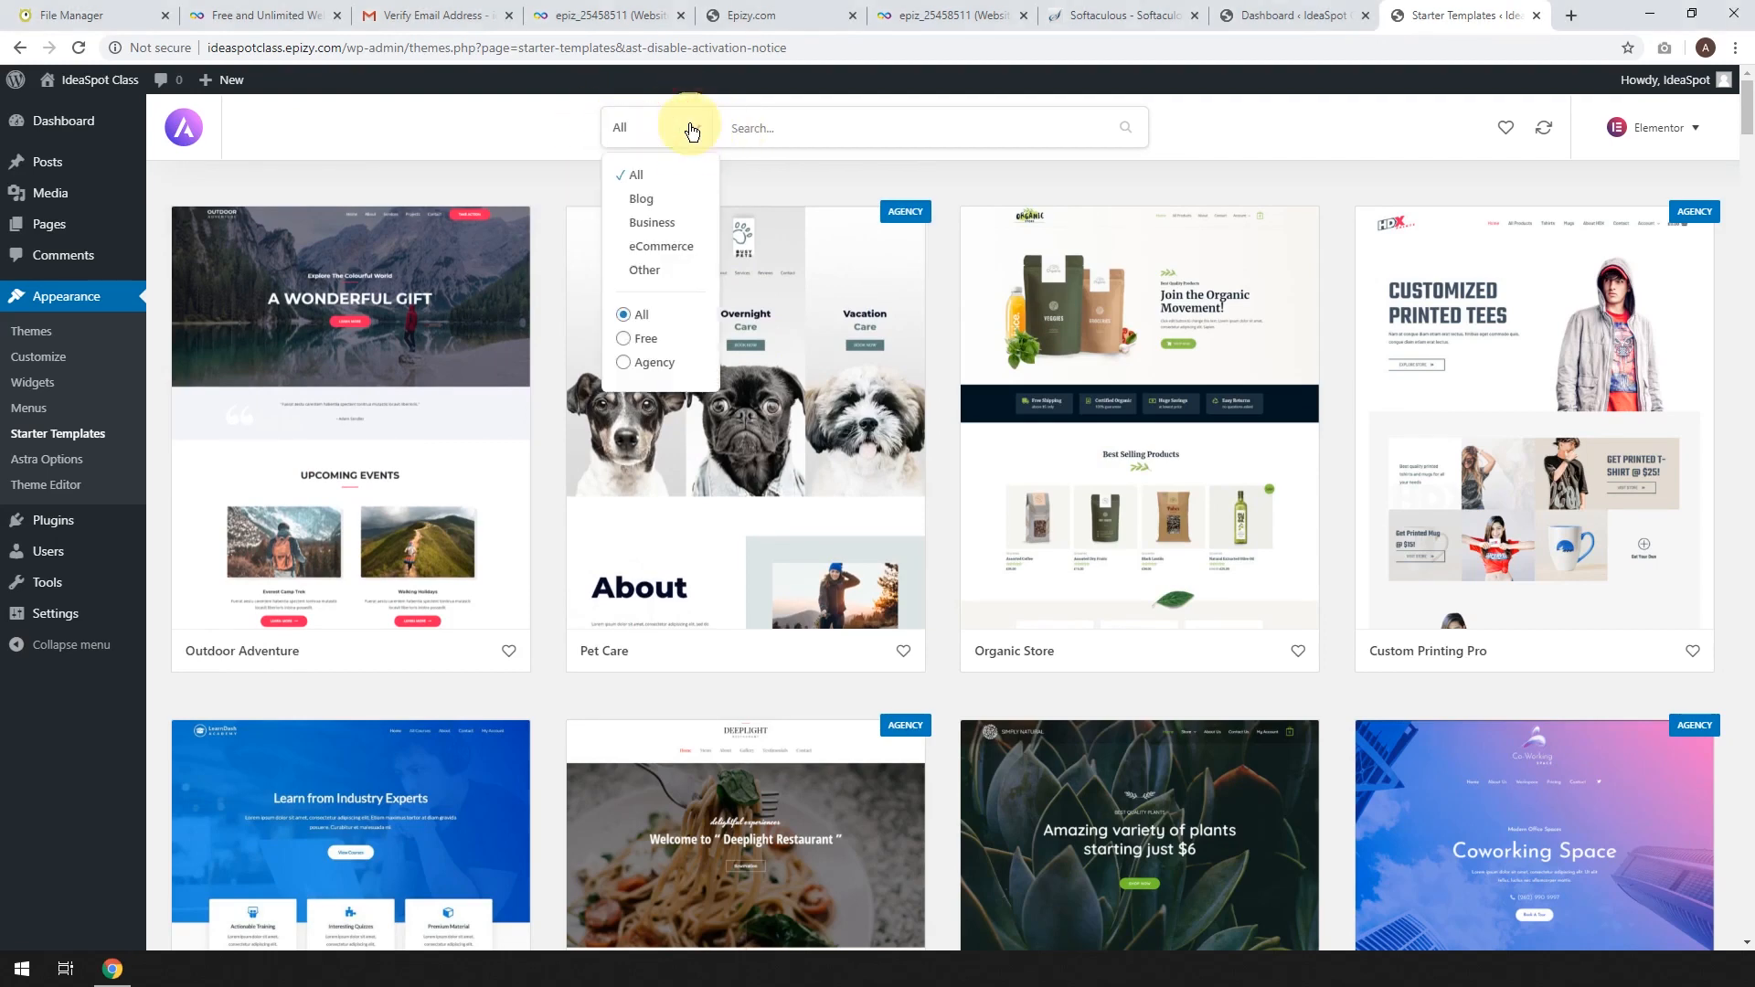
pyautogui.click(625, 338)
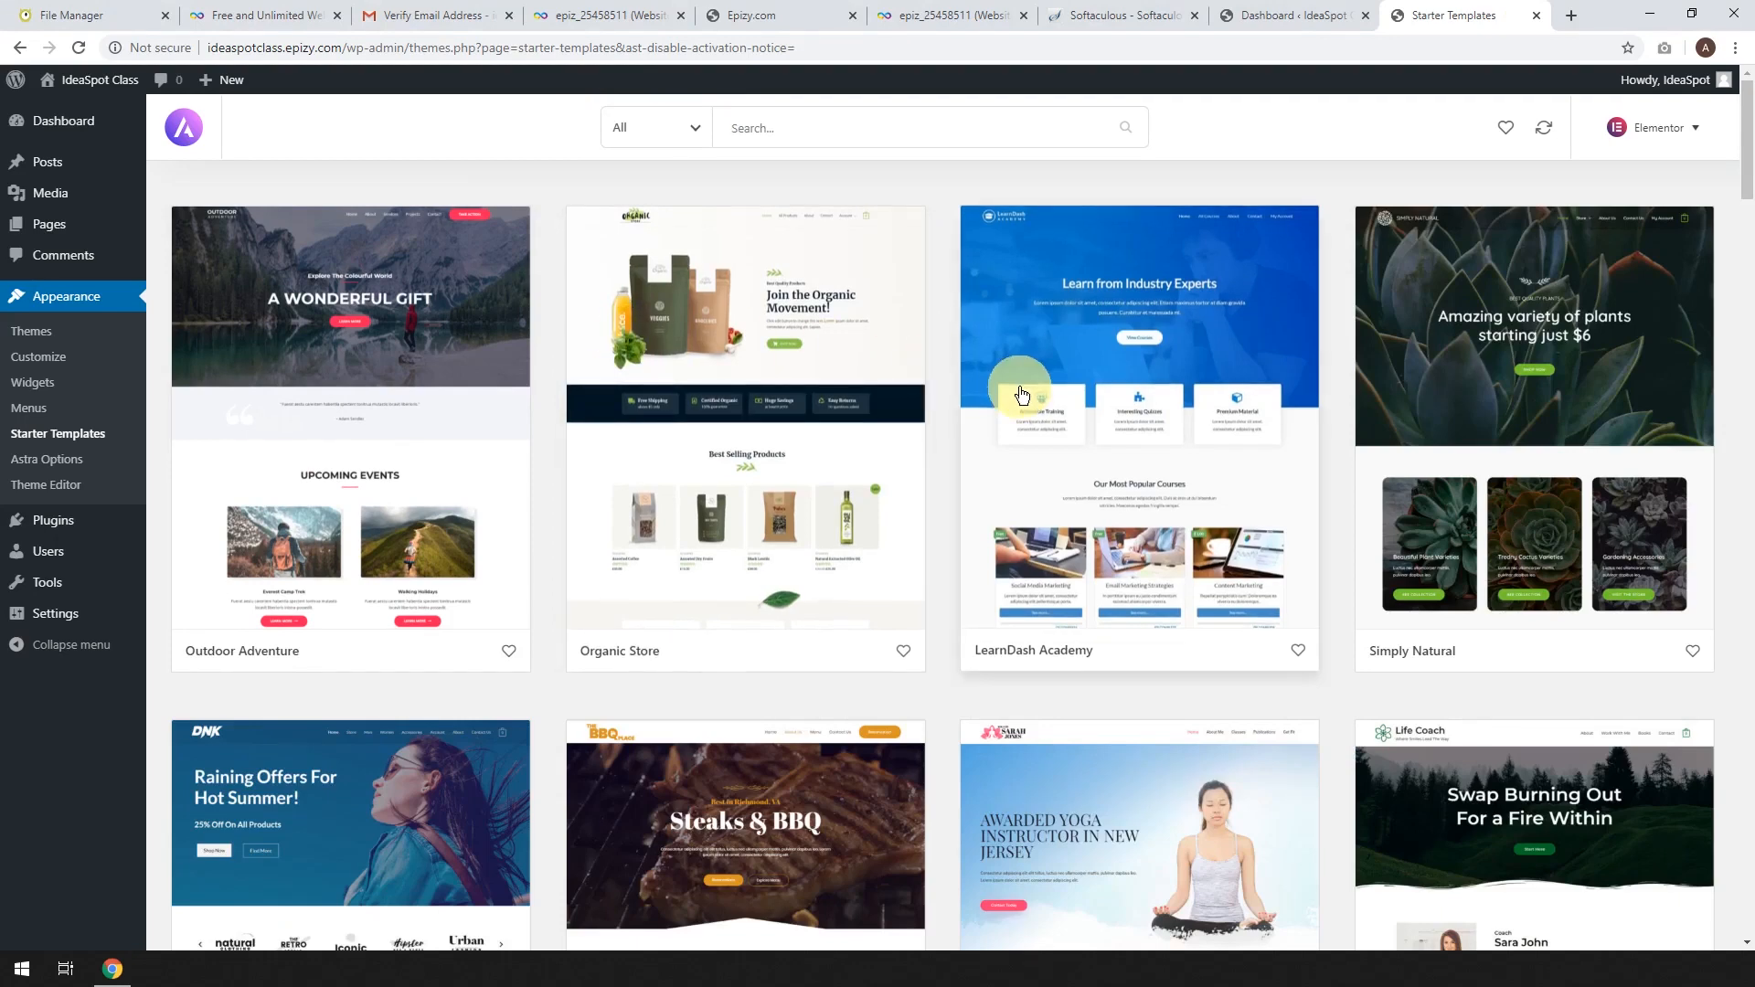
pyautogui.scroll(-1, 858, 414)
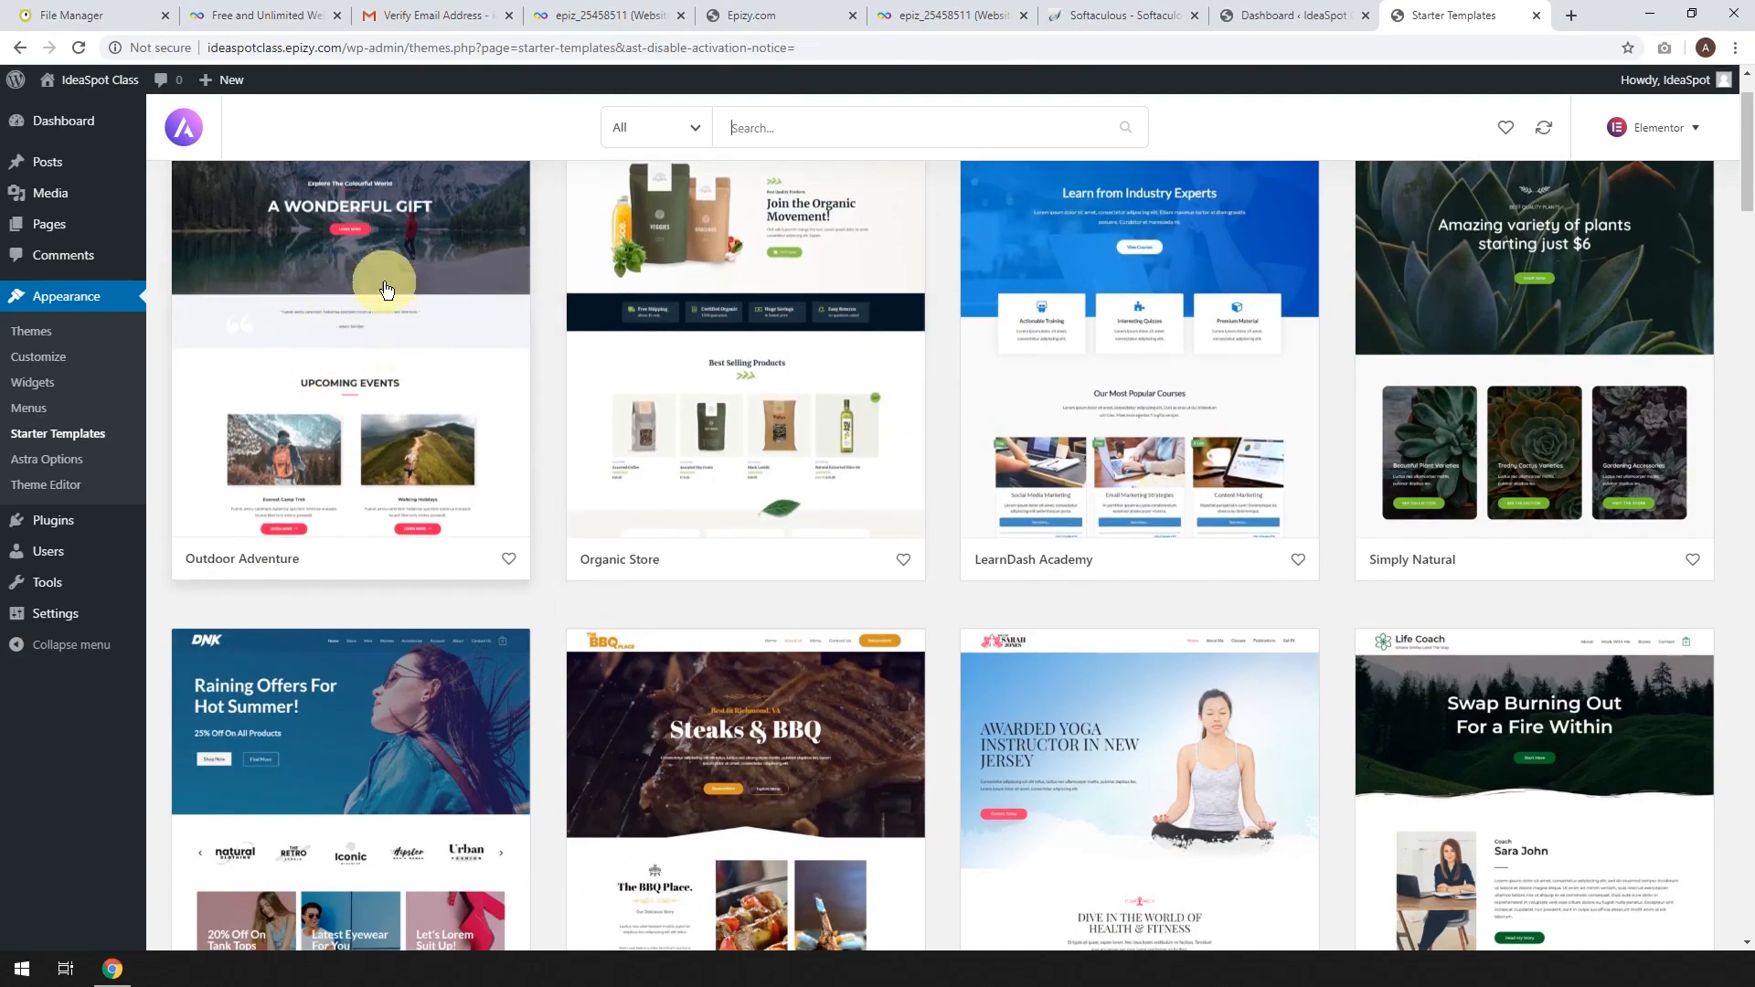
pyautogui.scroll(-1, 308, 308)
pyautogui.scroll(-8, 934, 354)
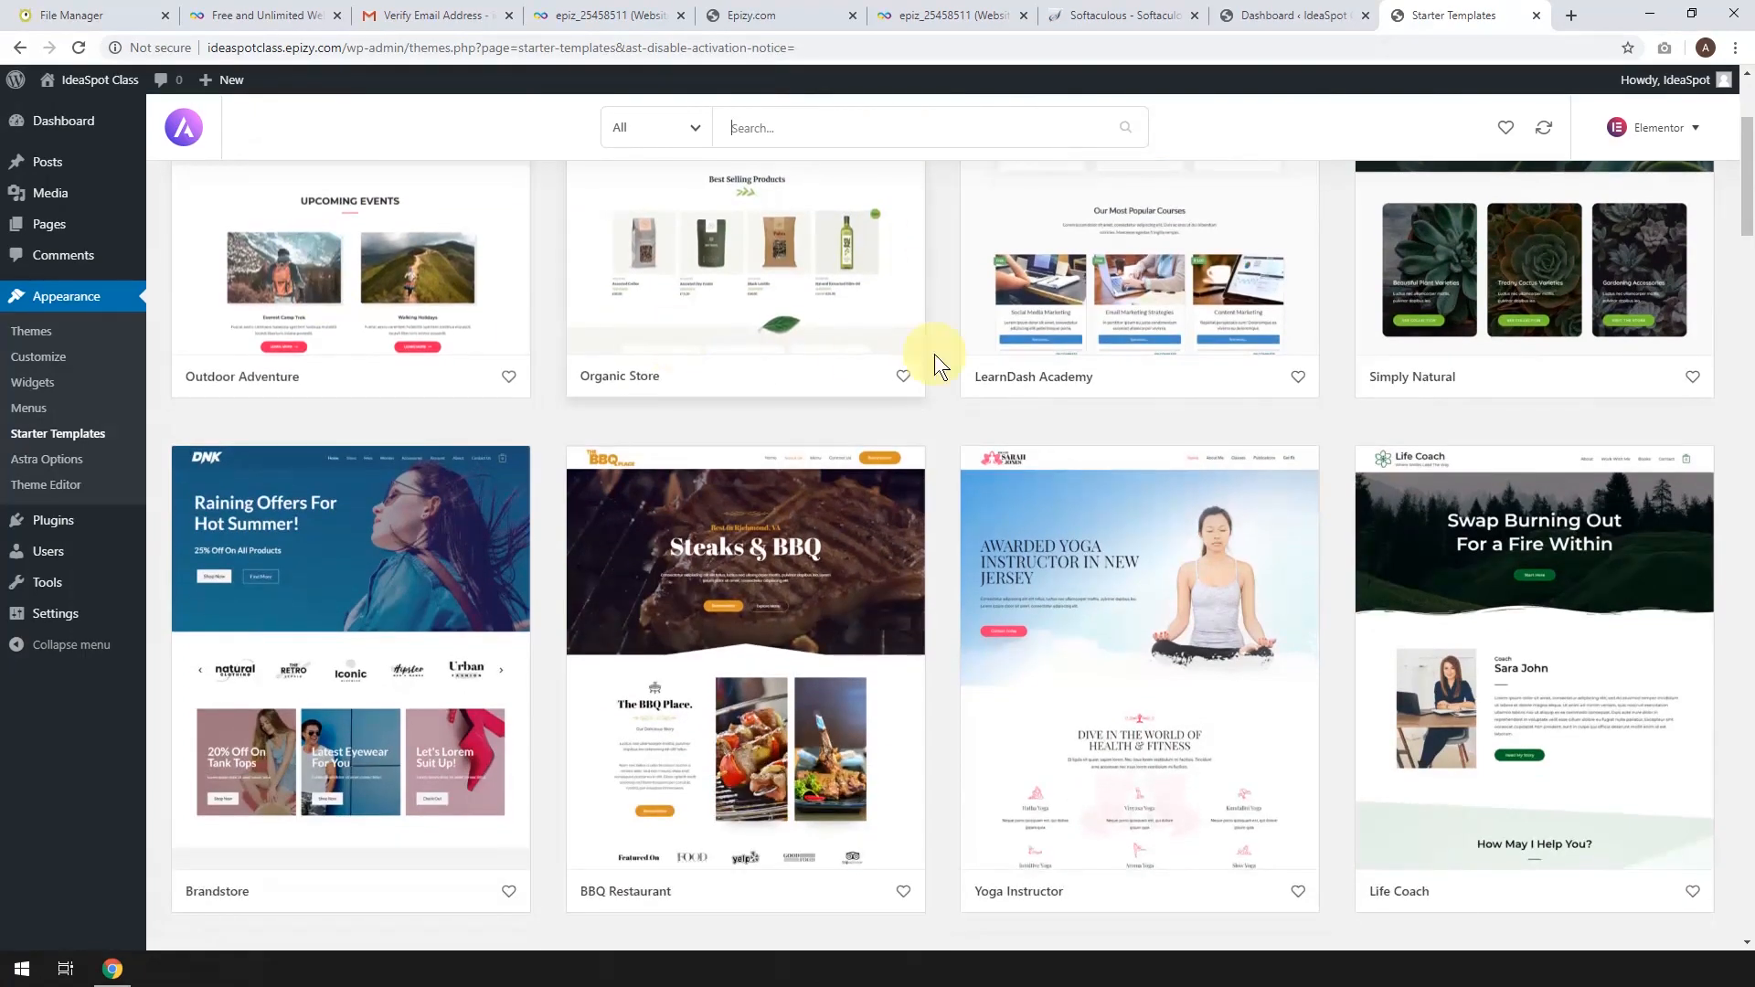
pyautogui.scroll(-9, 934, 354)
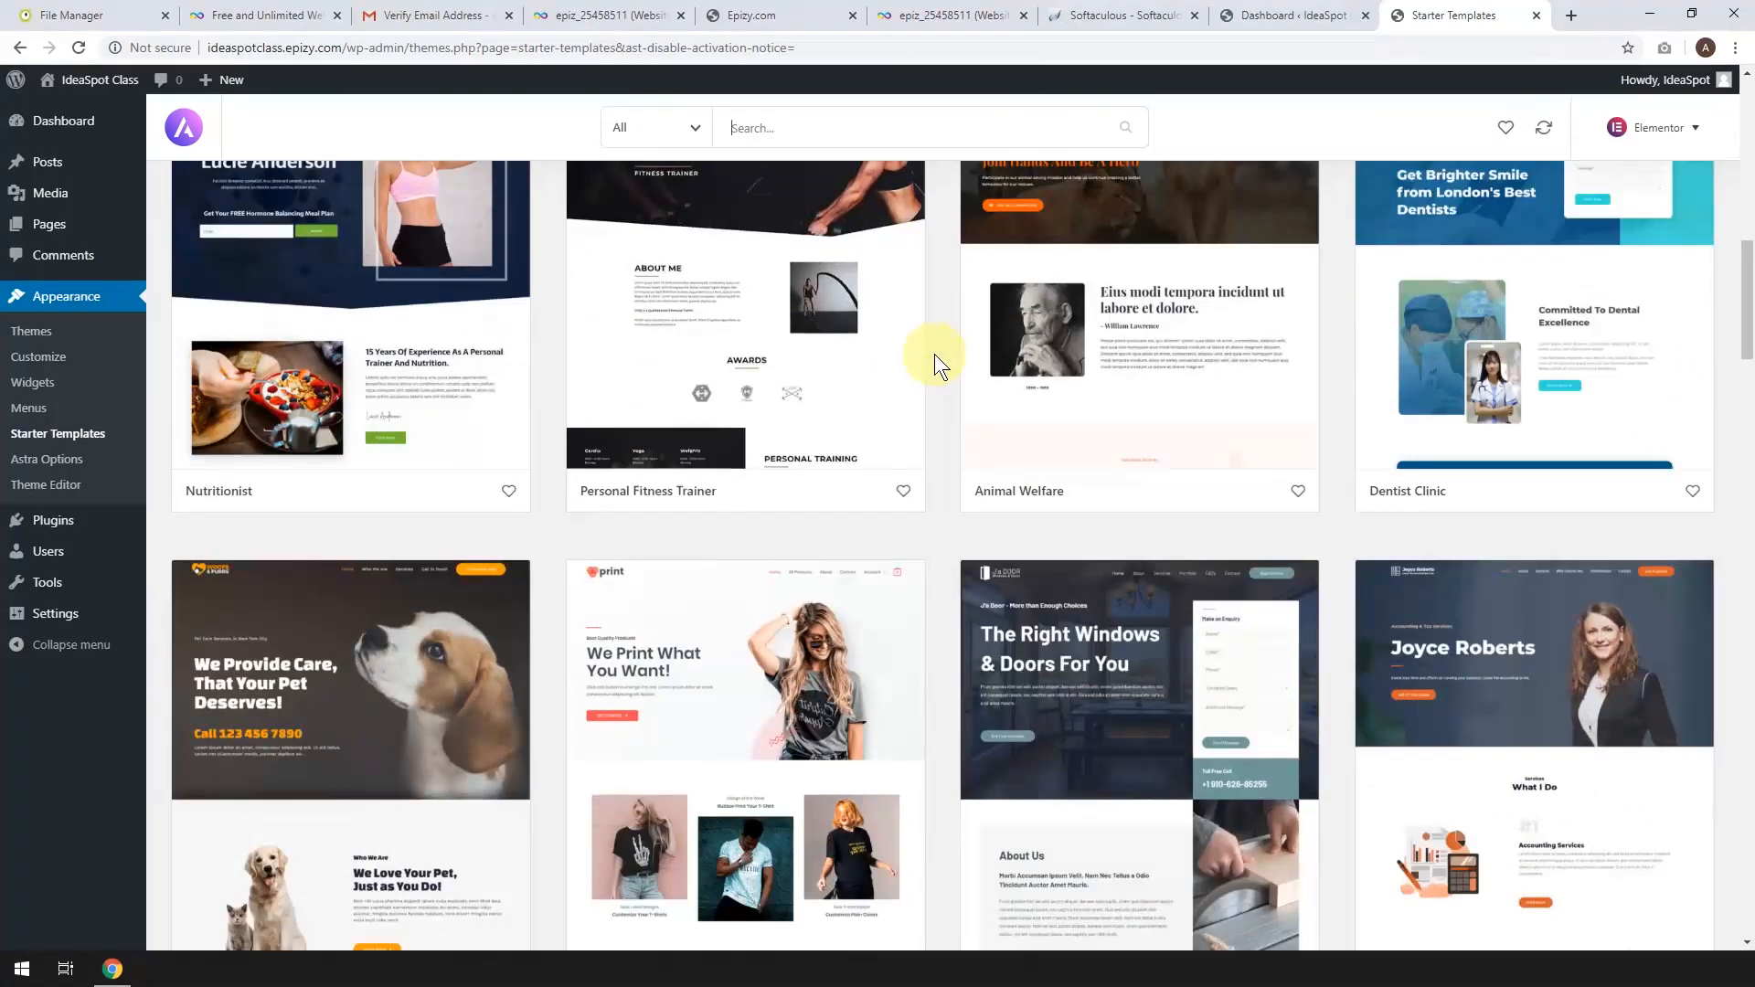
pyautogui.scroll(-16, 934, 353)
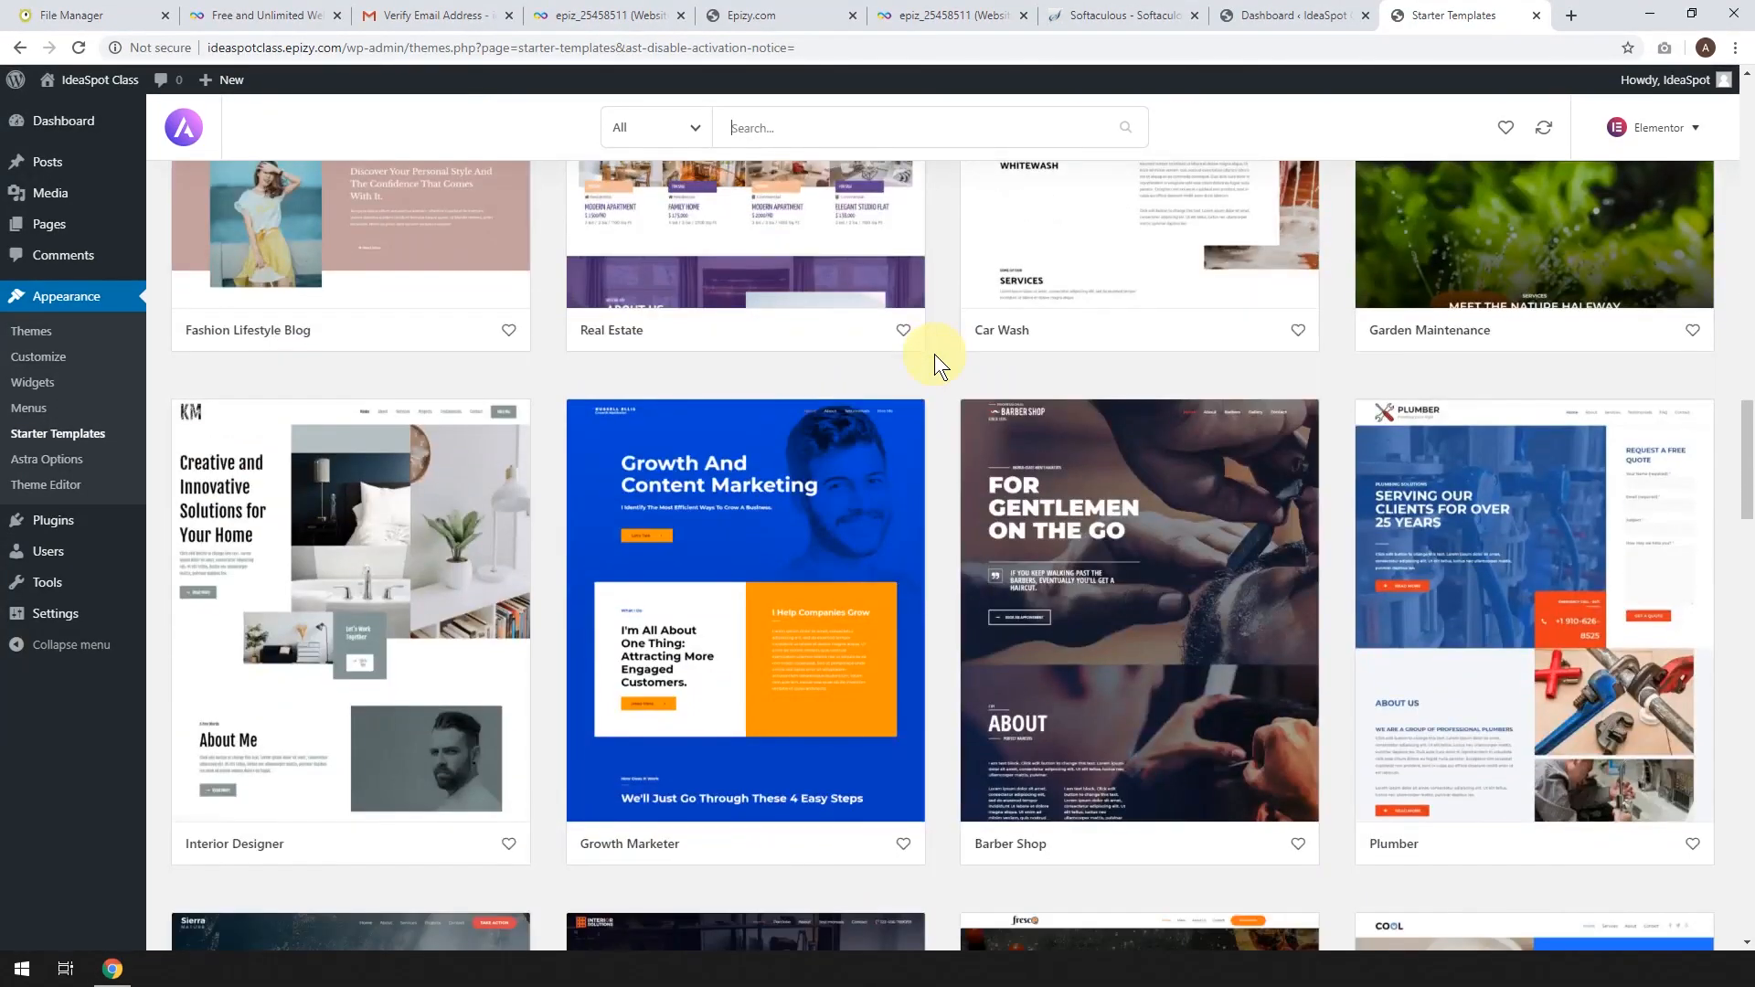
pyautogui.scroll(-3, 834, 436)
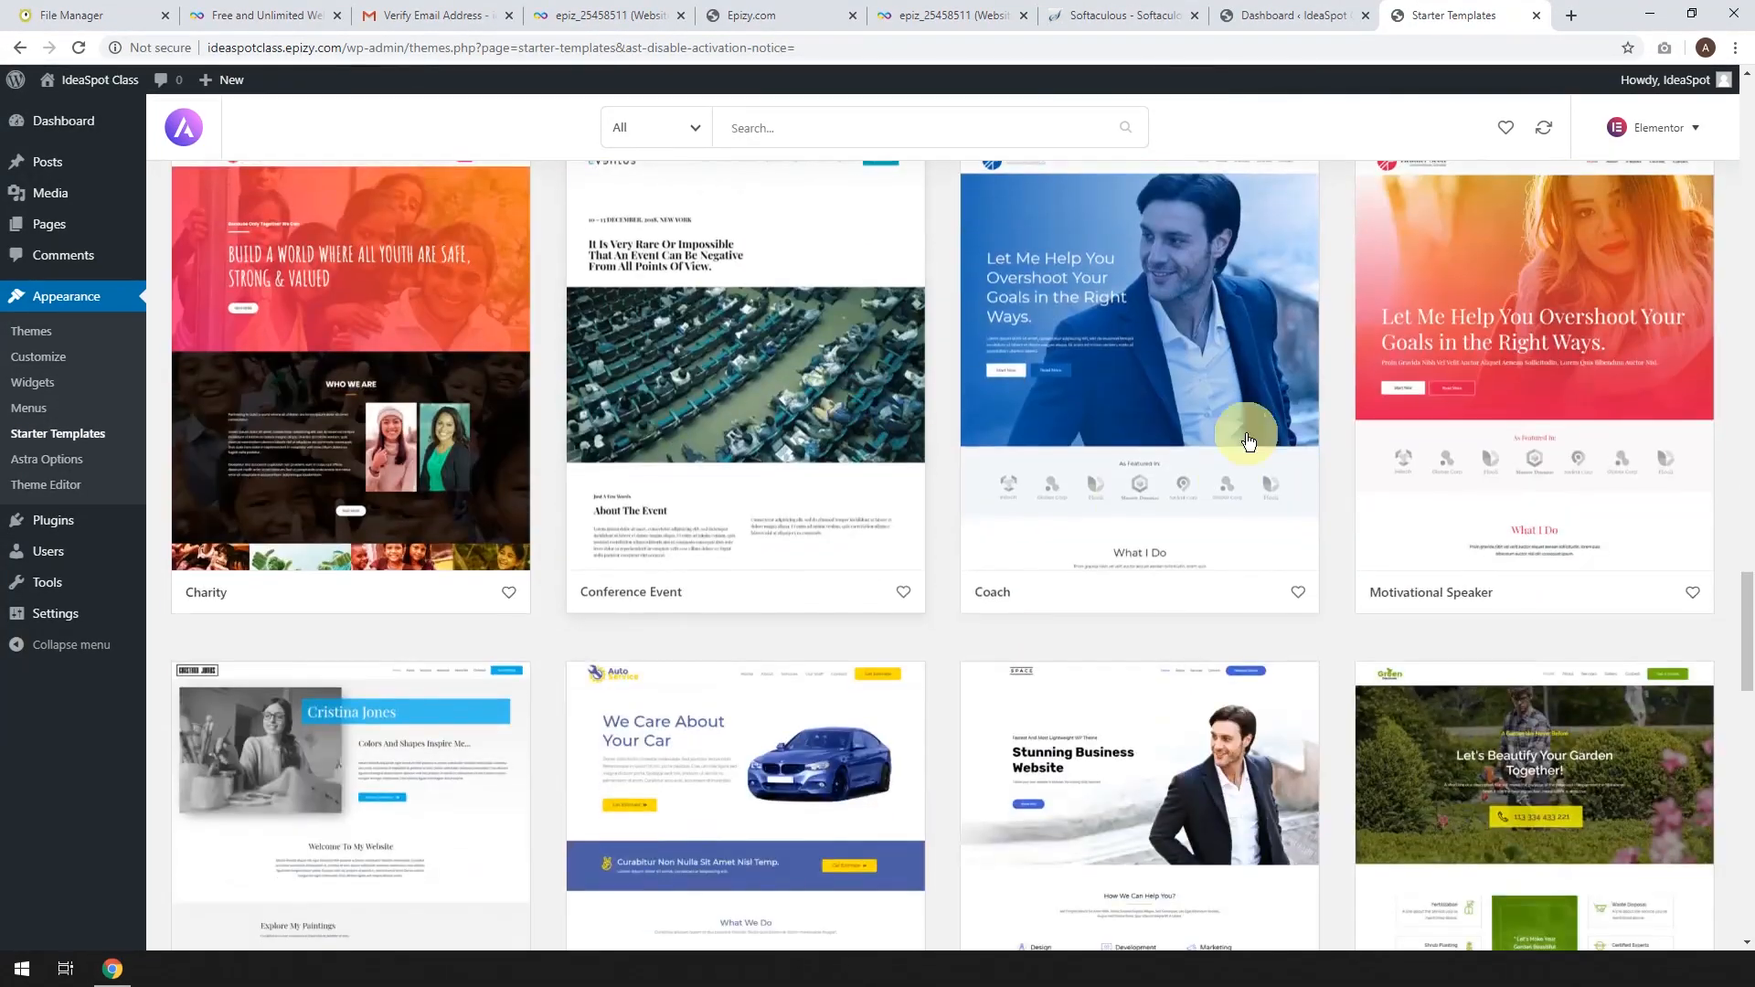
pyautogui.click(1108, 371)
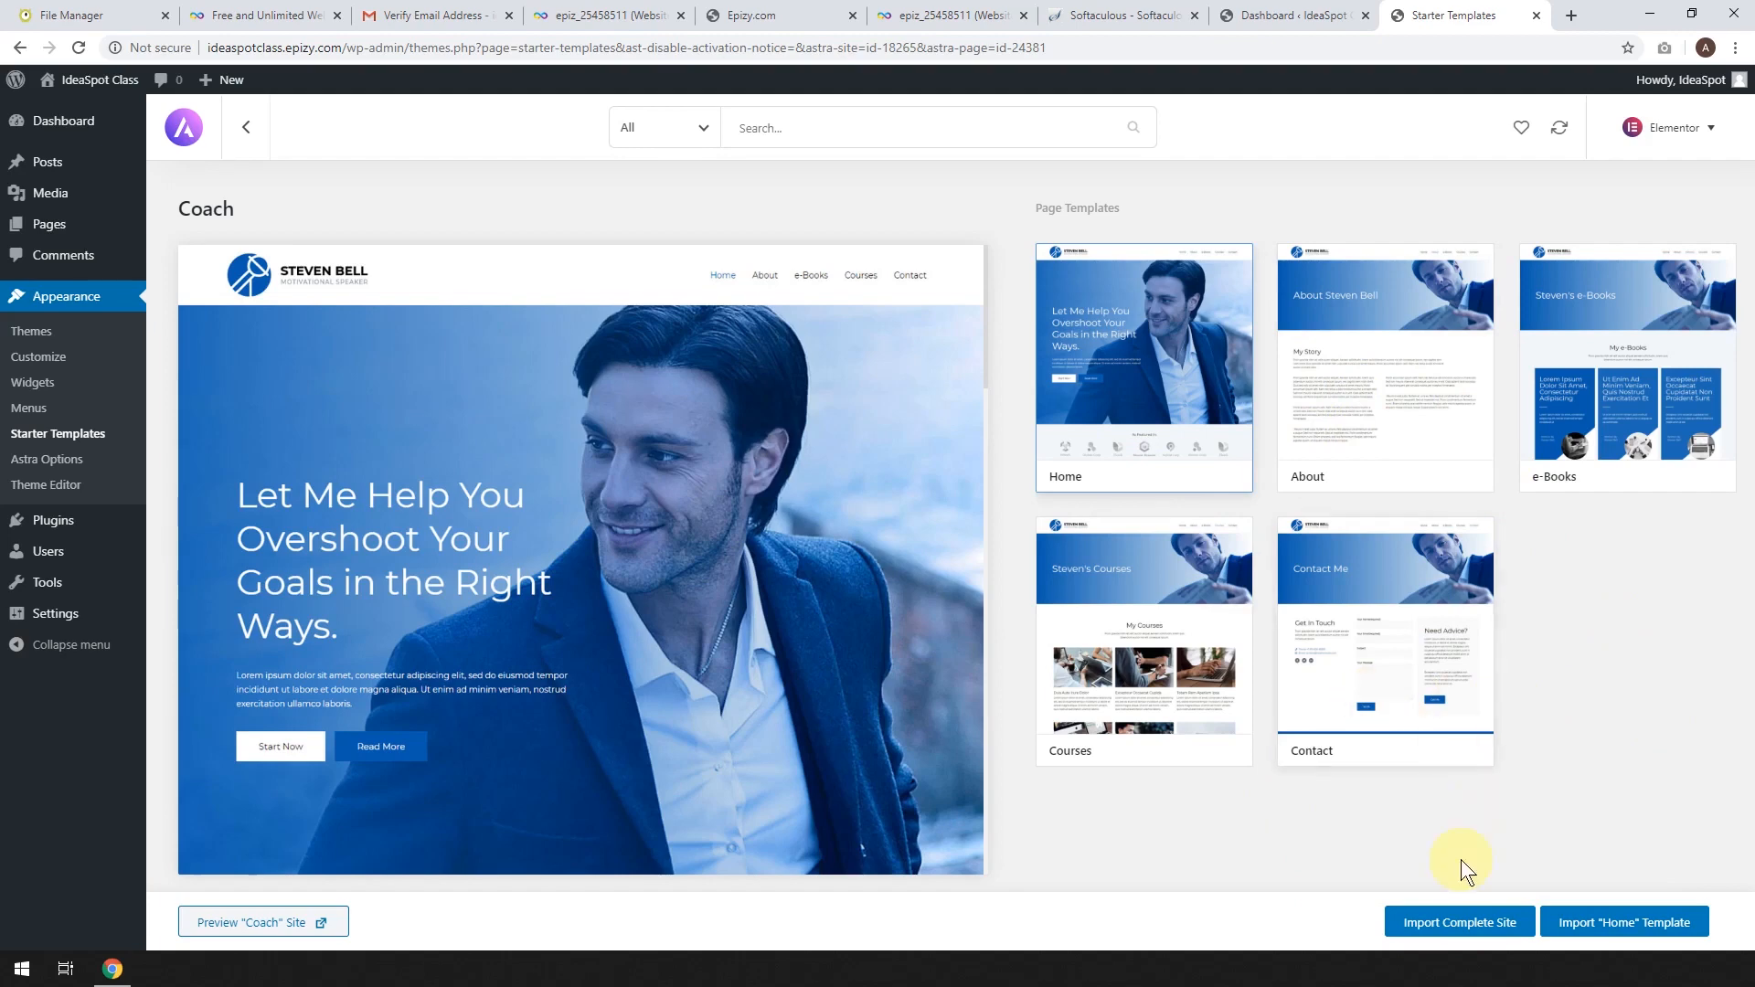
# Import the complete Coach site with the default options checked, then view the imported site.
pyautogui.click(1446, 932)
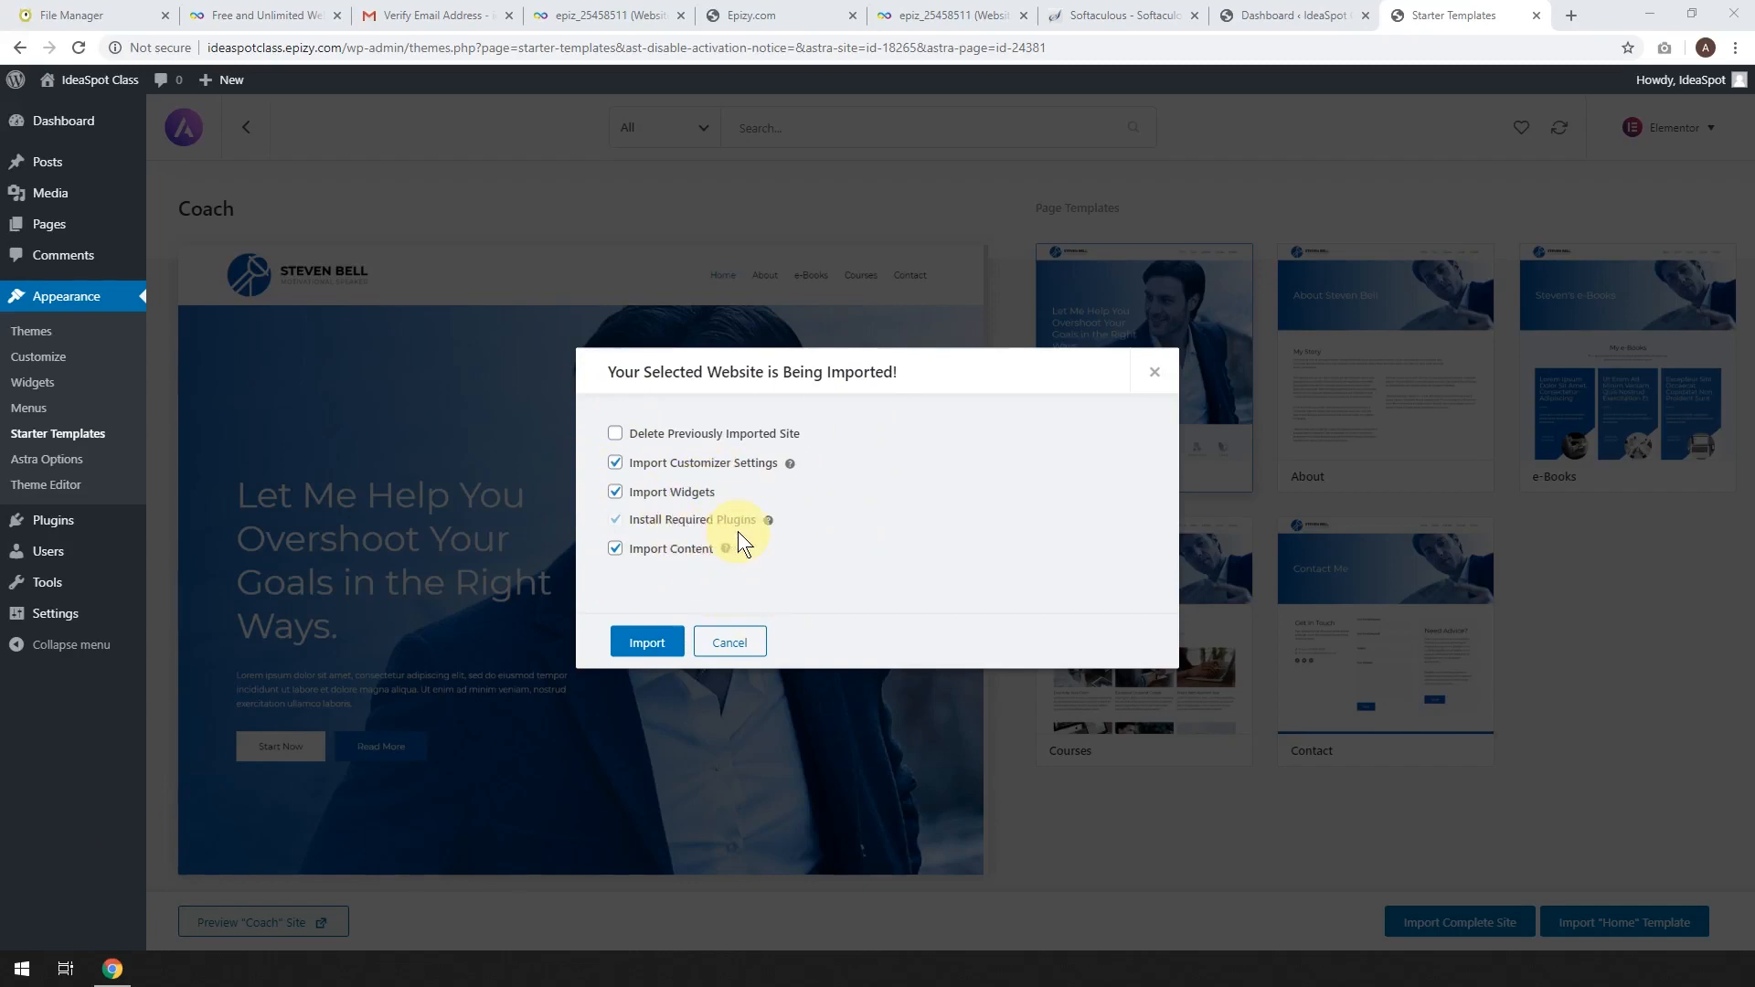
pyautogui.click(657, 640)
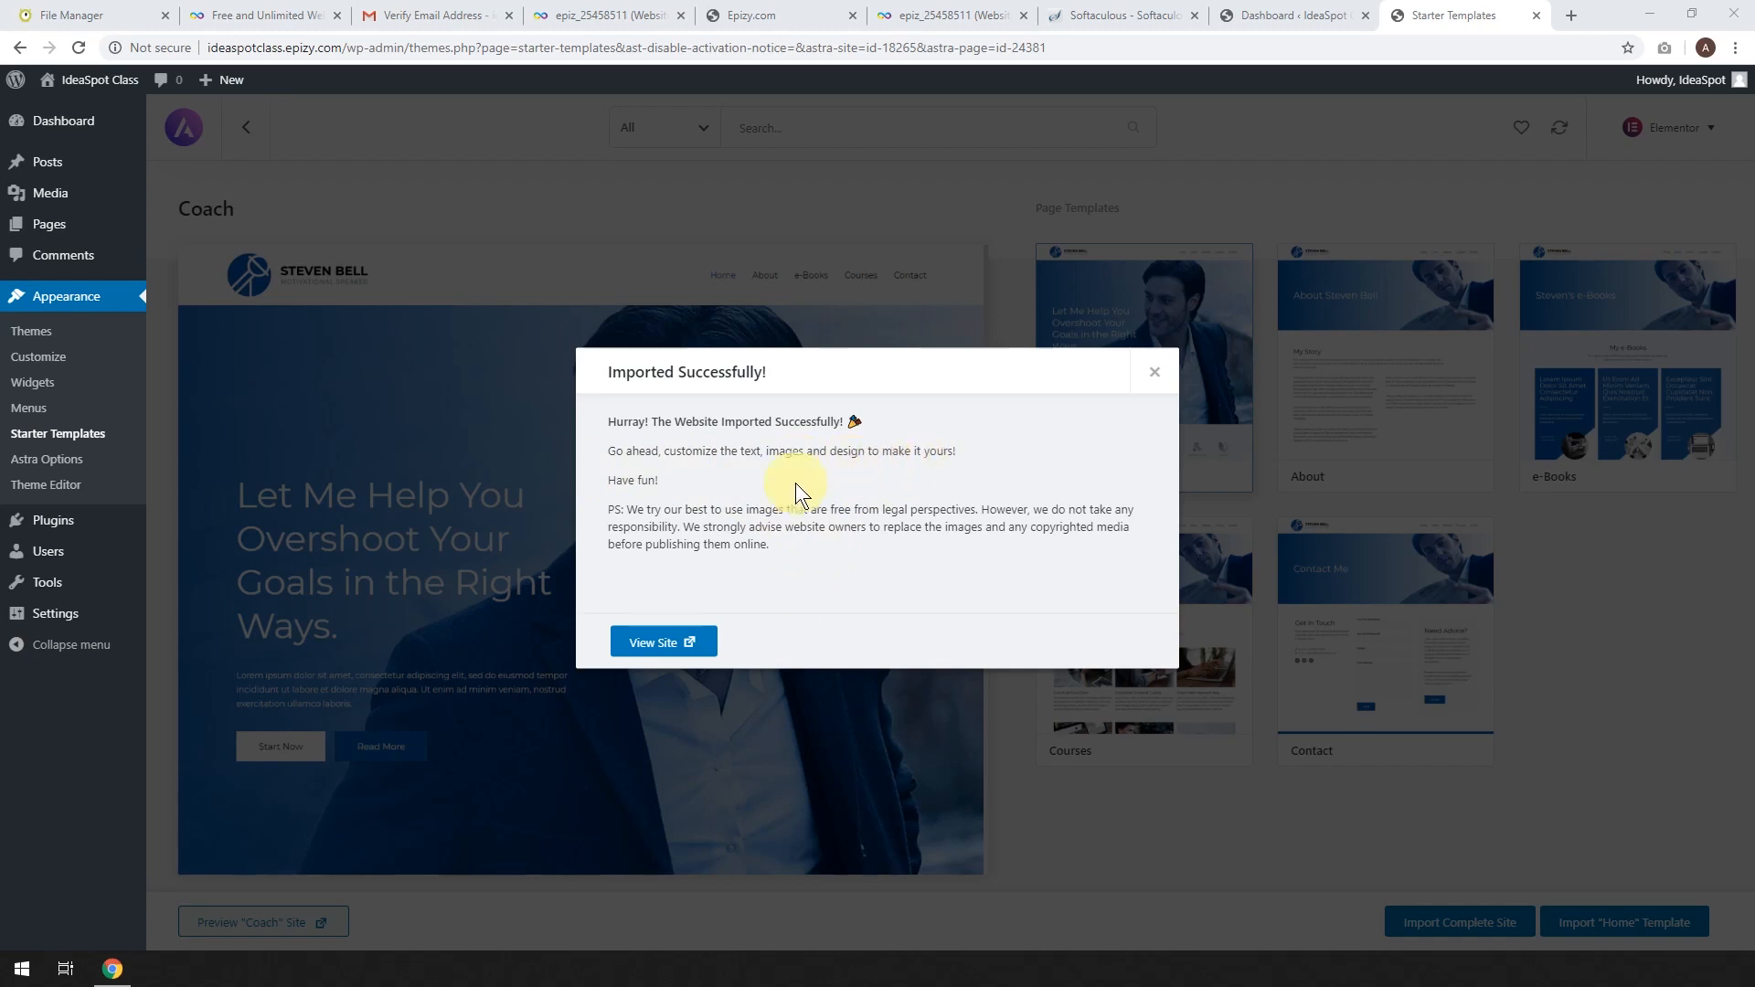
pyautogui.click(644, 643)
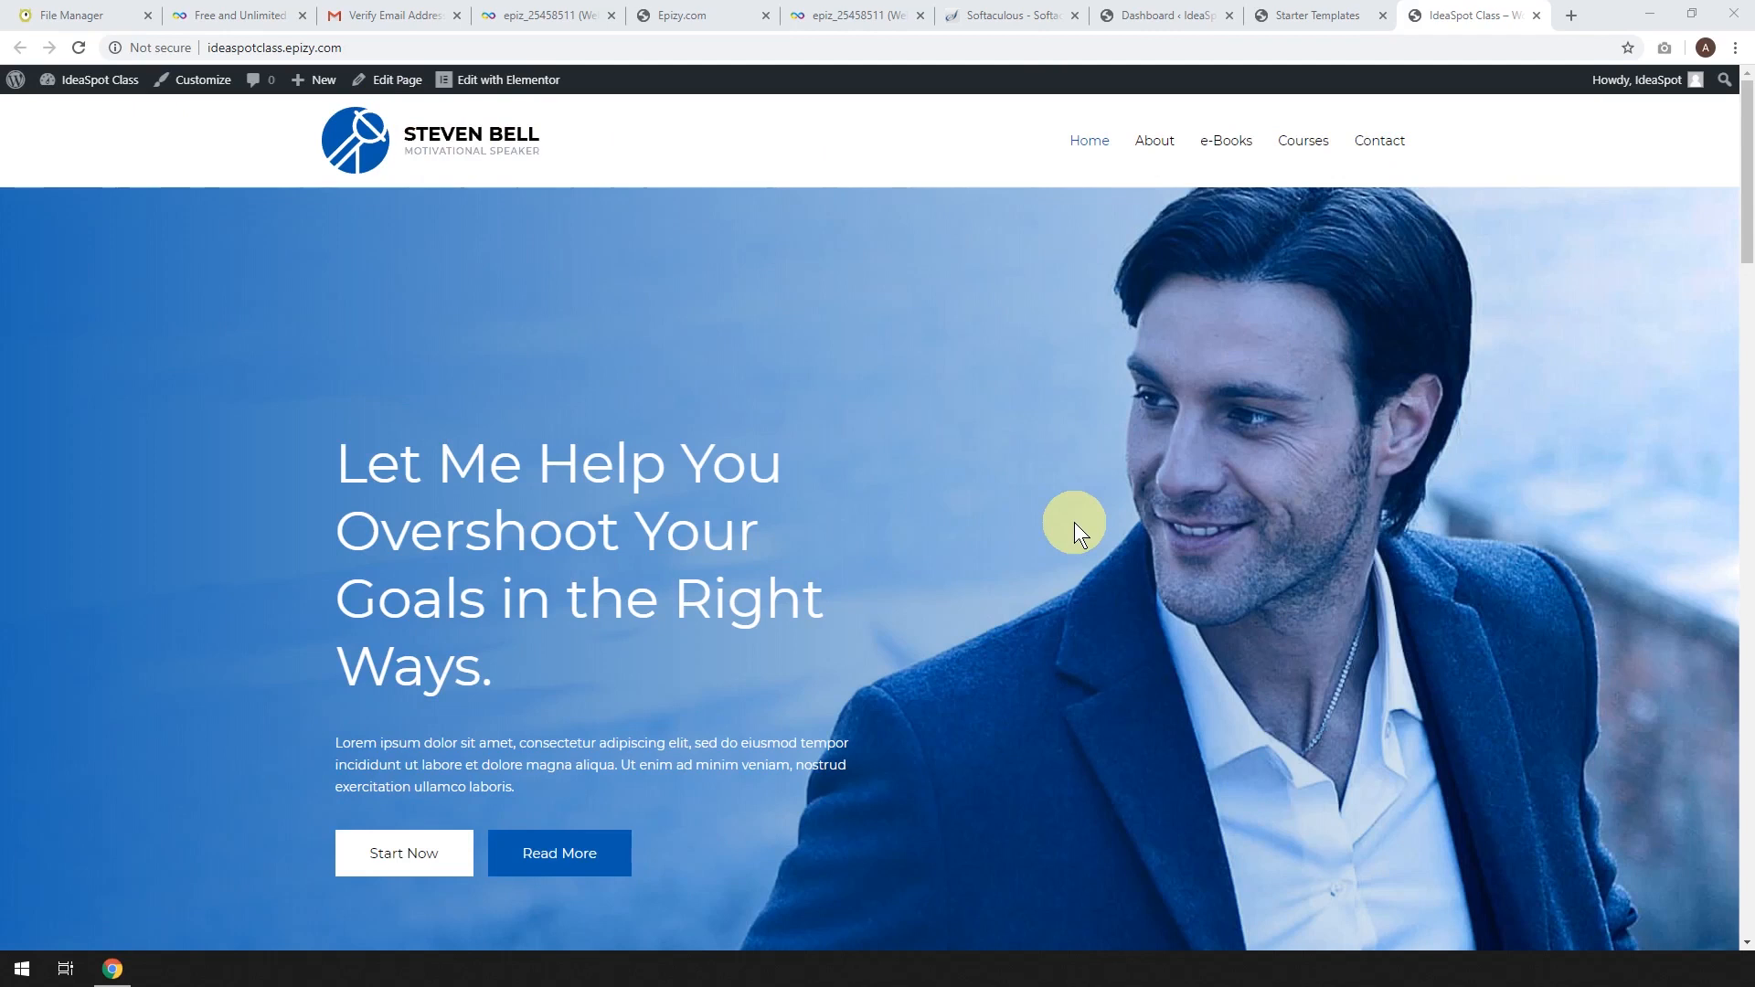
# Open the Home page's 'Edit with Elementor' link in a new tab and switch to it.
pyautogui.rightClick(498, 92)
pyautogui.click(530, 102)
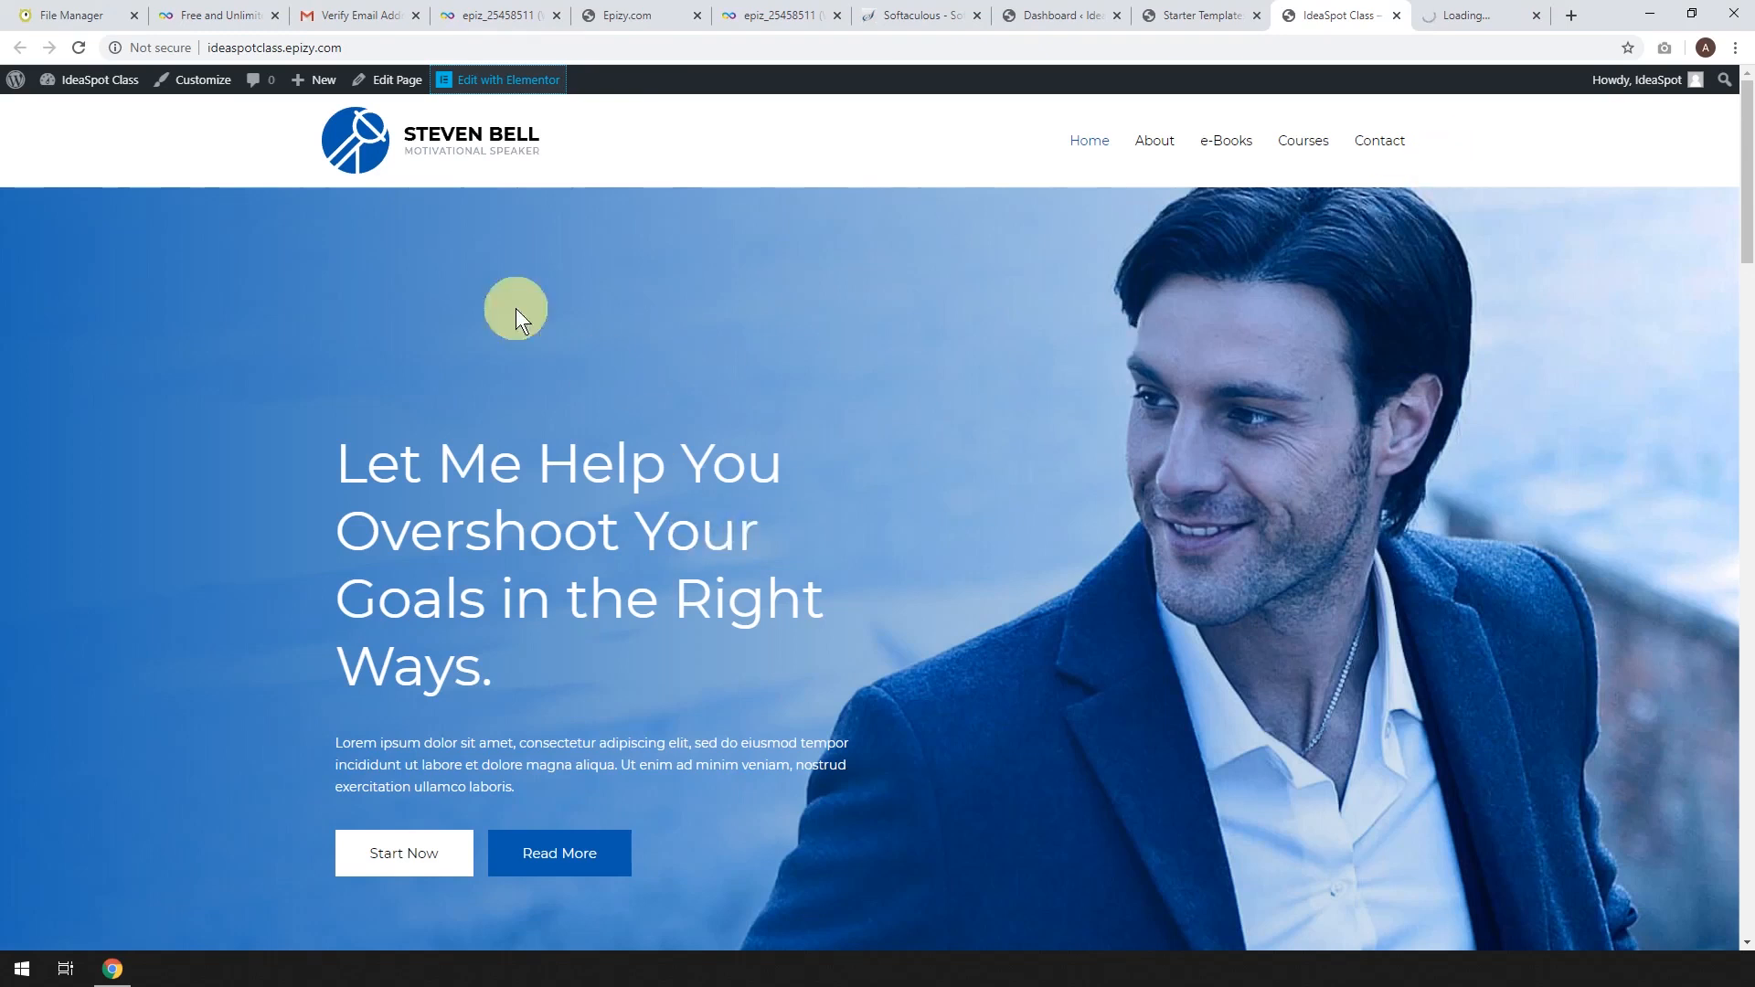
pyautogui.click(1454, 22)
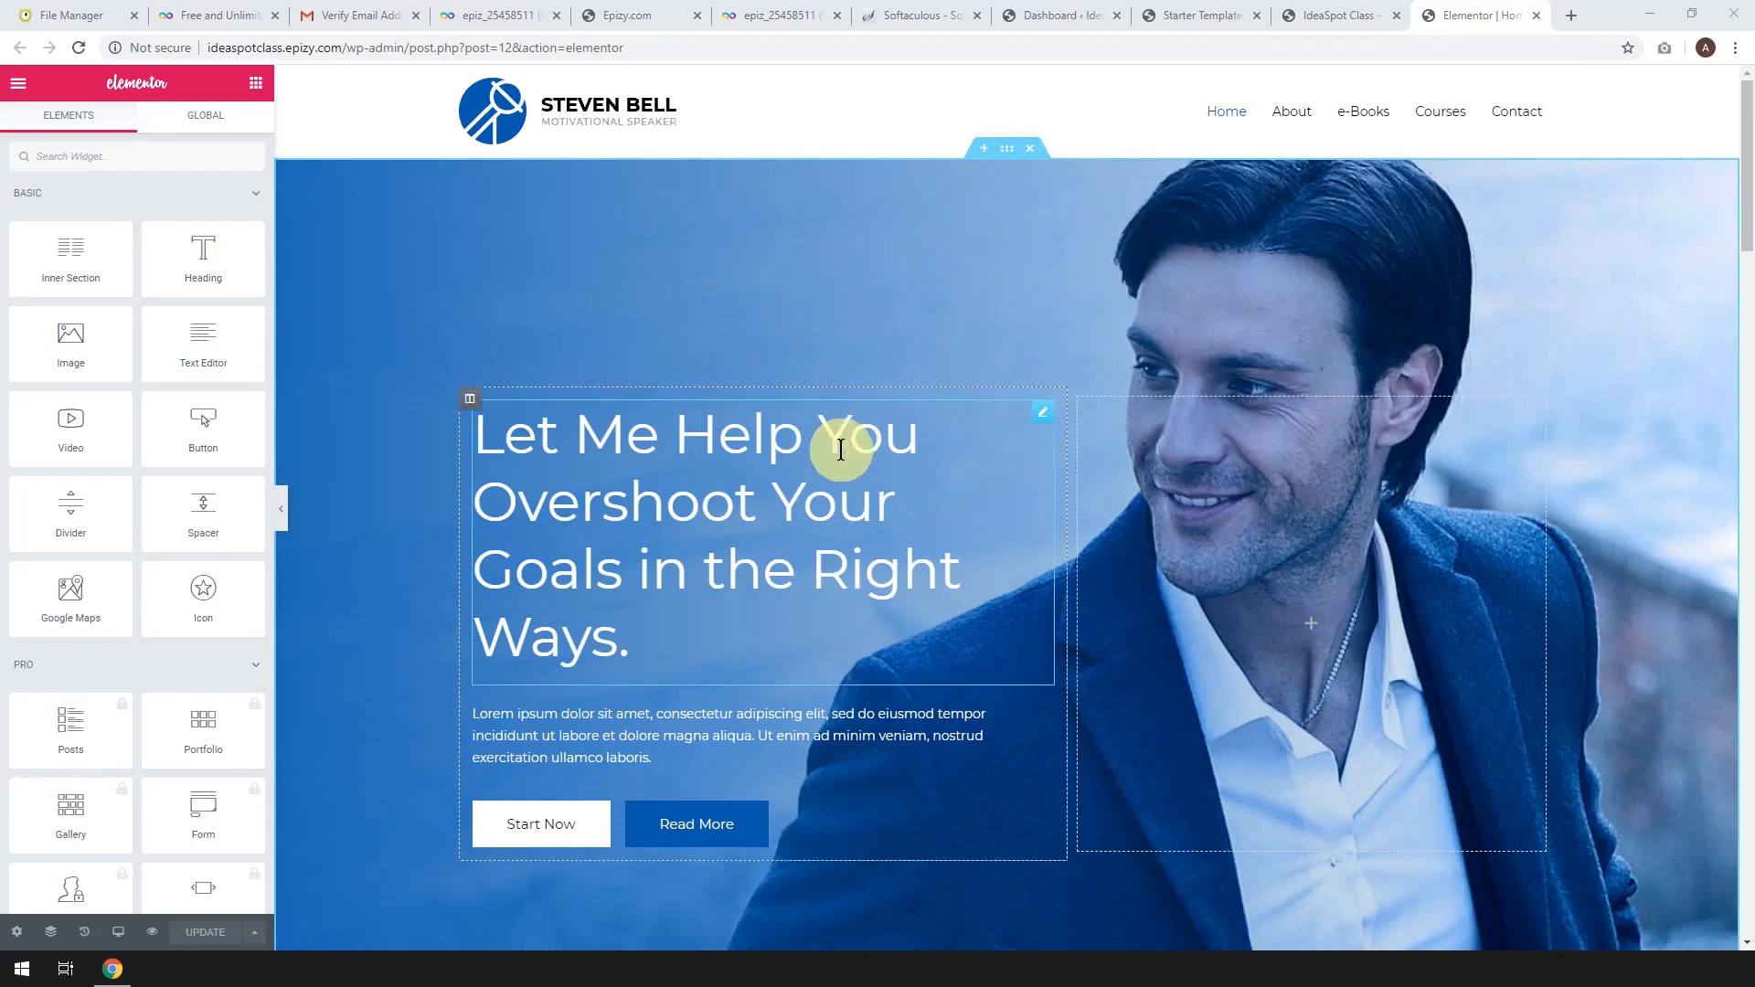
# Replace the hero heading text with 'Free Hosting Tutorial' and select the hero section.
pyautogui.click(637, 634)
pyautogui.moveTo(612, 649); pyautogui.dragTo(477, 449)
pyautogui.write('Free Hosting ')
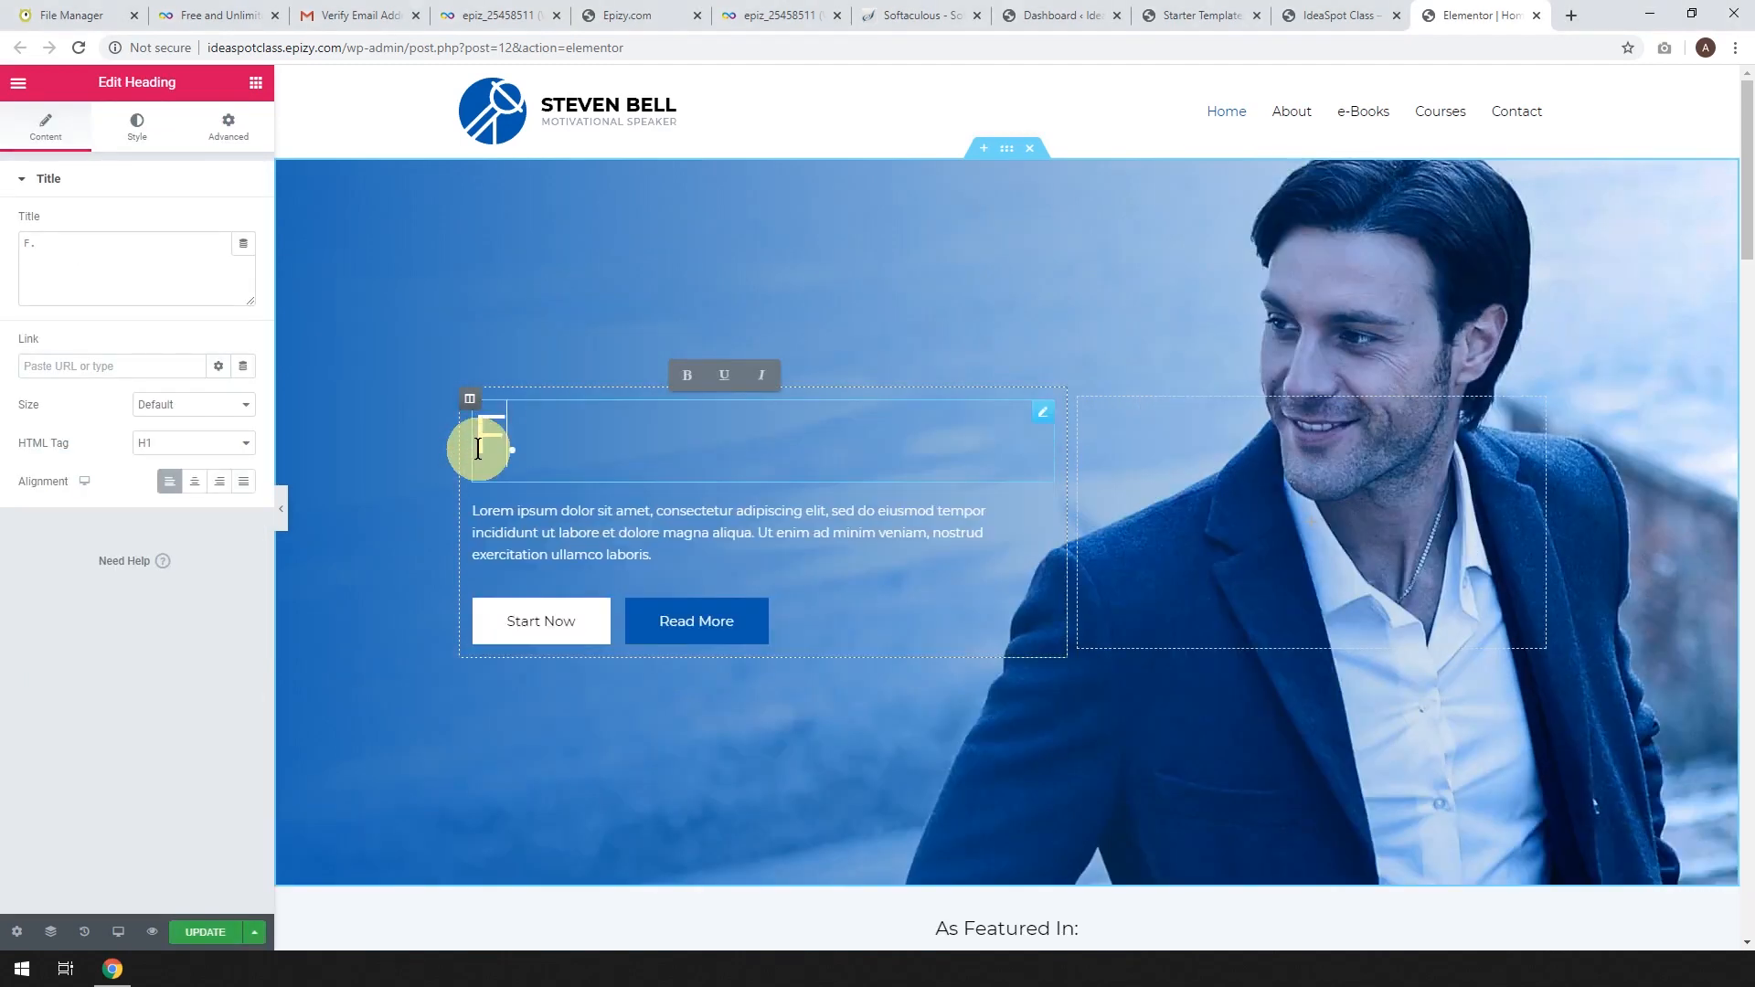
pyautogui.write('TUto')
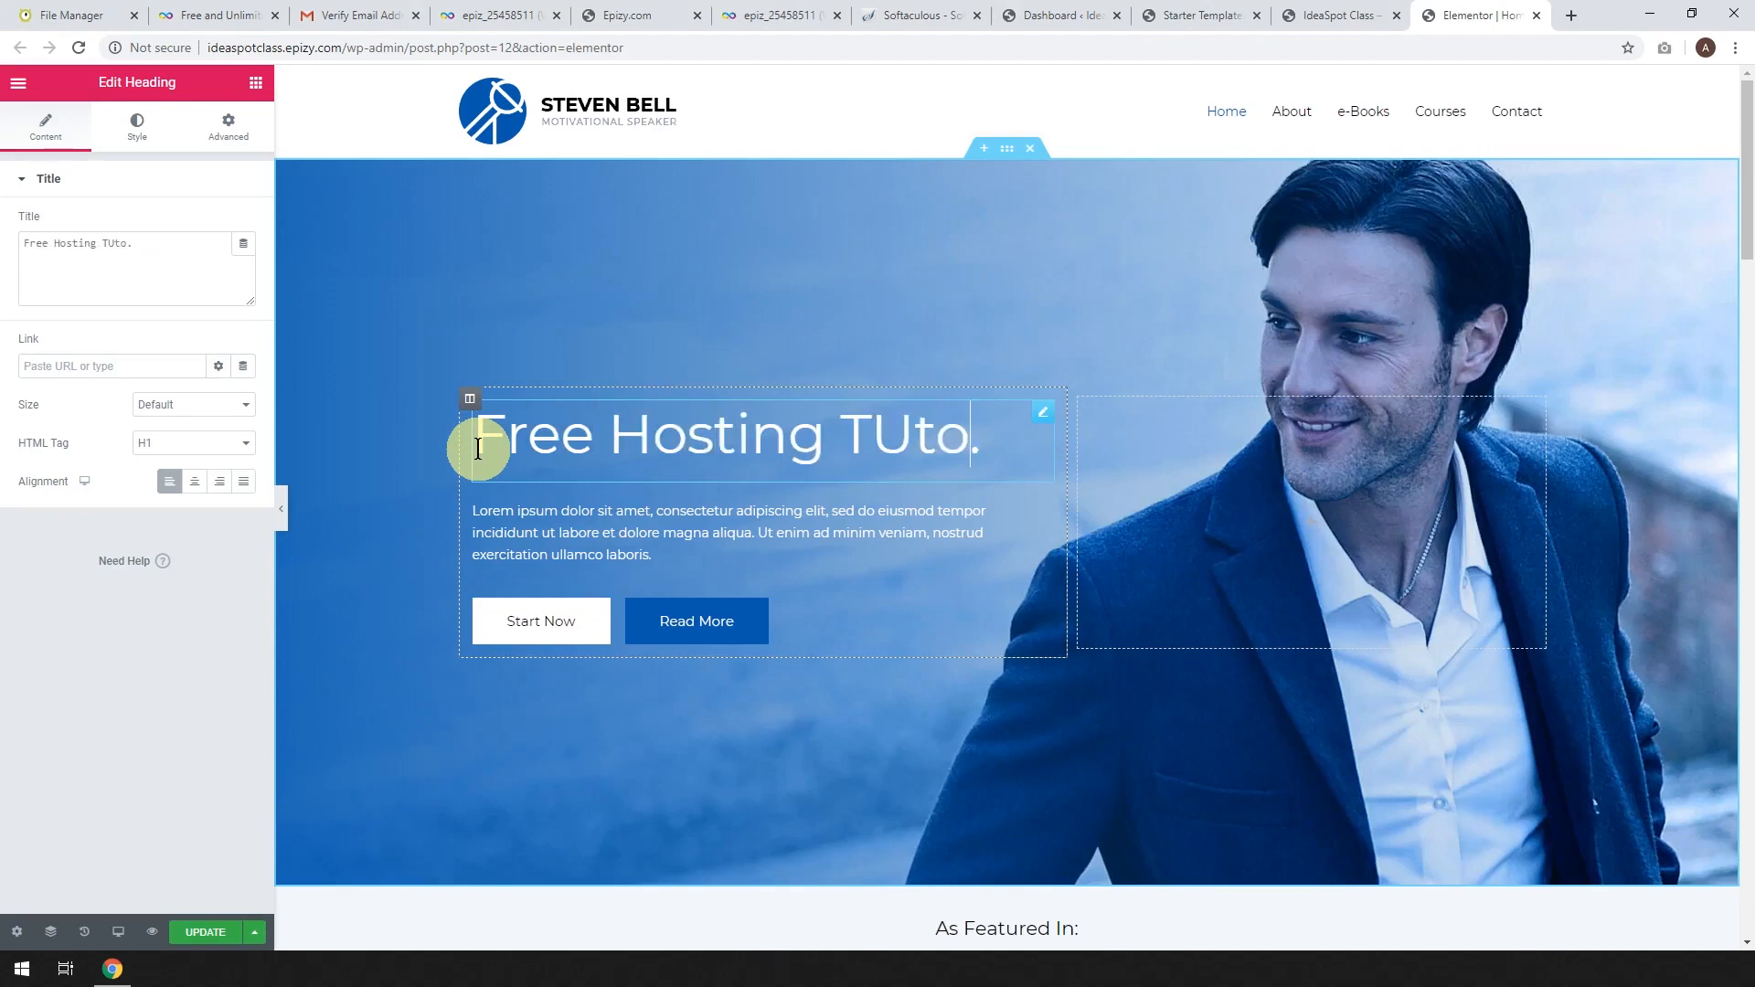
pyautogui.press('BackSpace')
pyautogui.press('BackSpace')
pyautogui.press('BackSpace')
pyautogui.write('utorial')
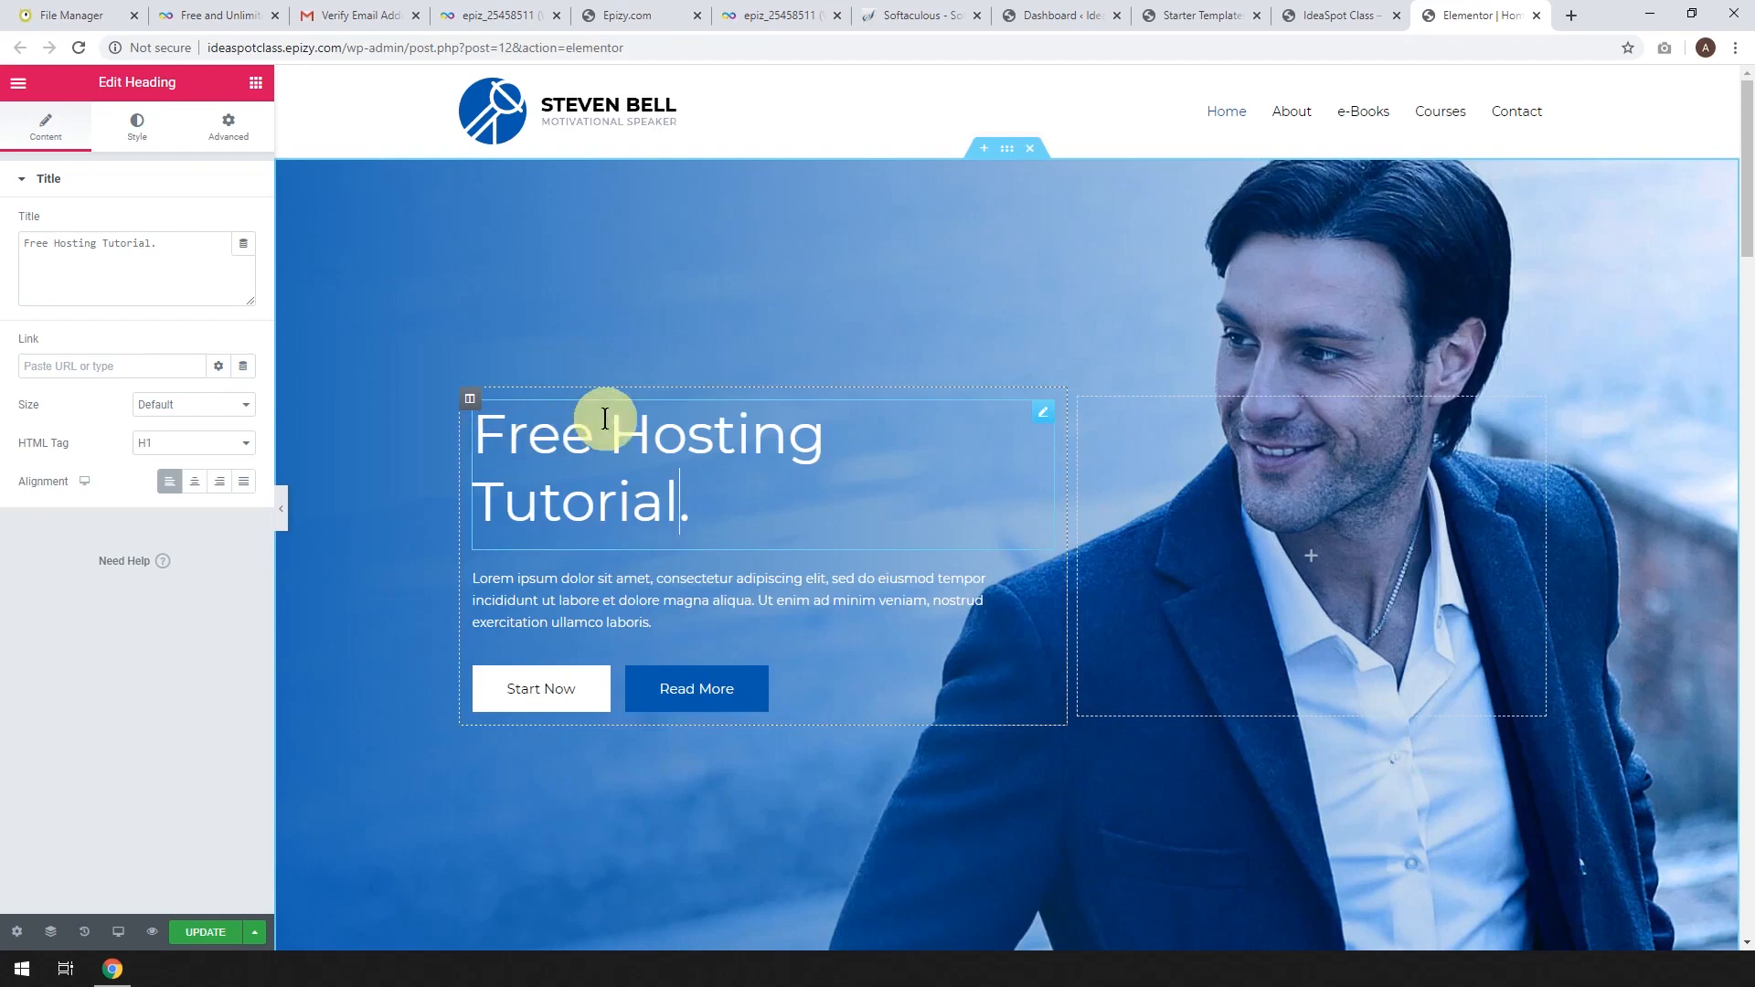
pyautogui.click(1005, 153)
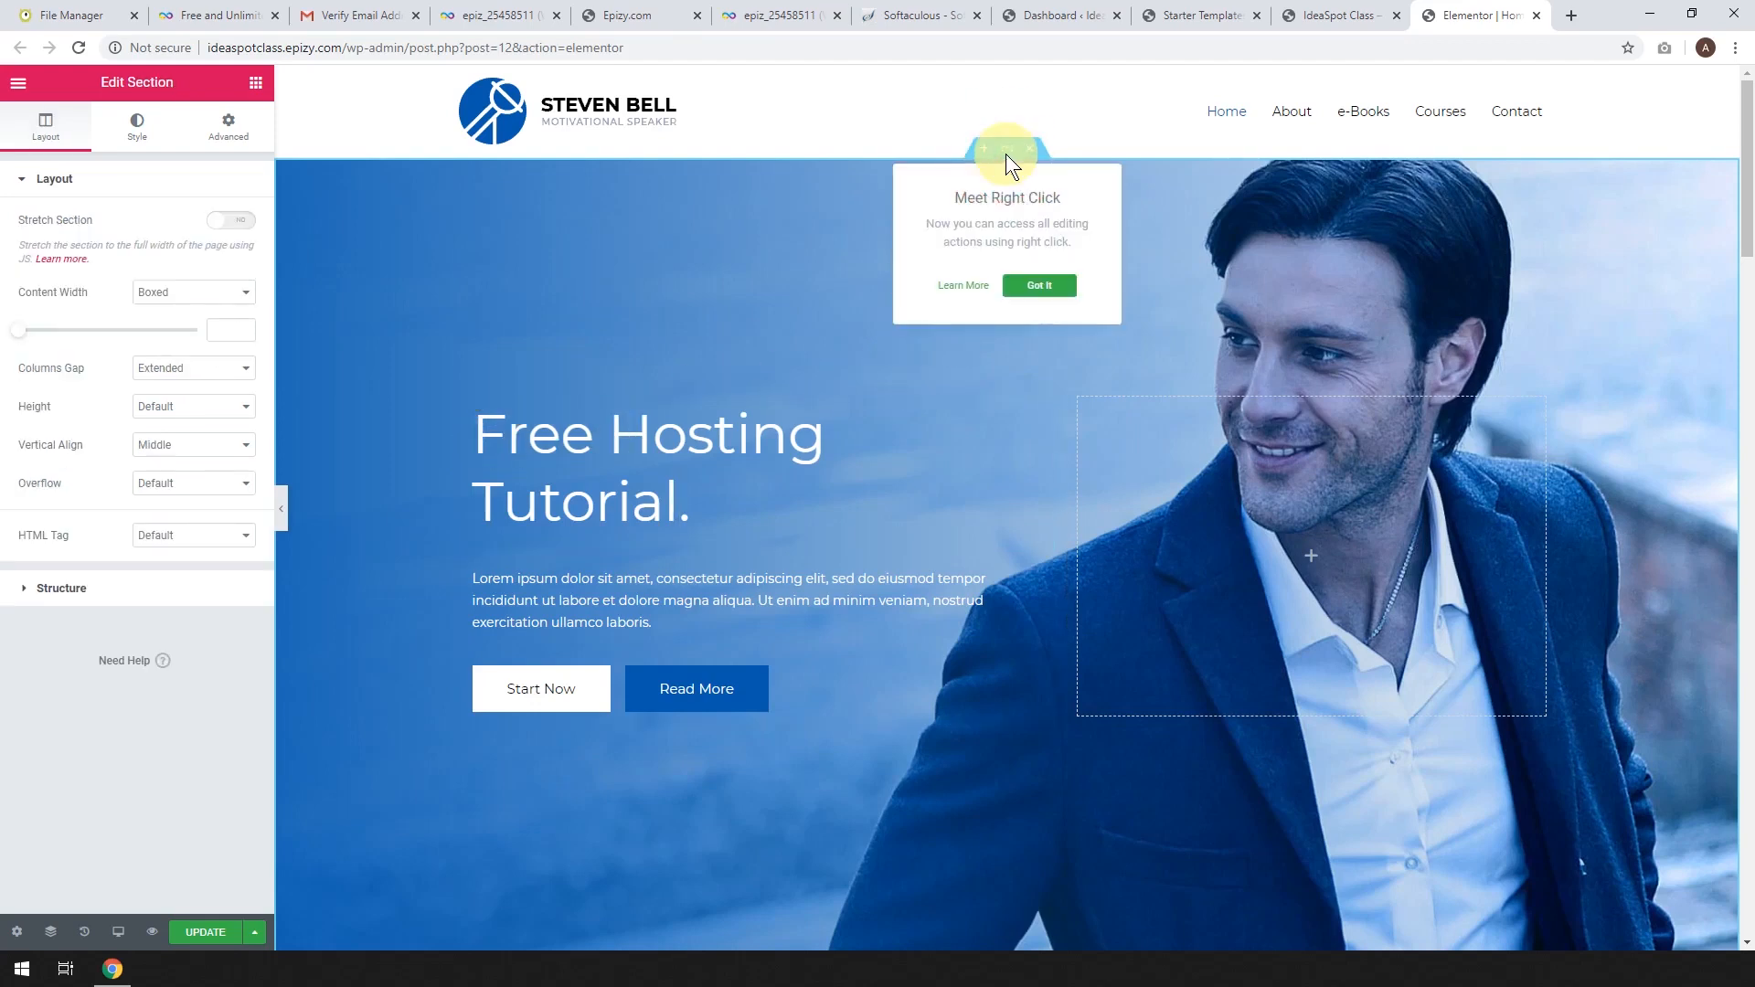
# Set the hero background to testimonials-free-img.jpg, save the page, and return to the live site tab.
pyautogui.click(1053, 285)
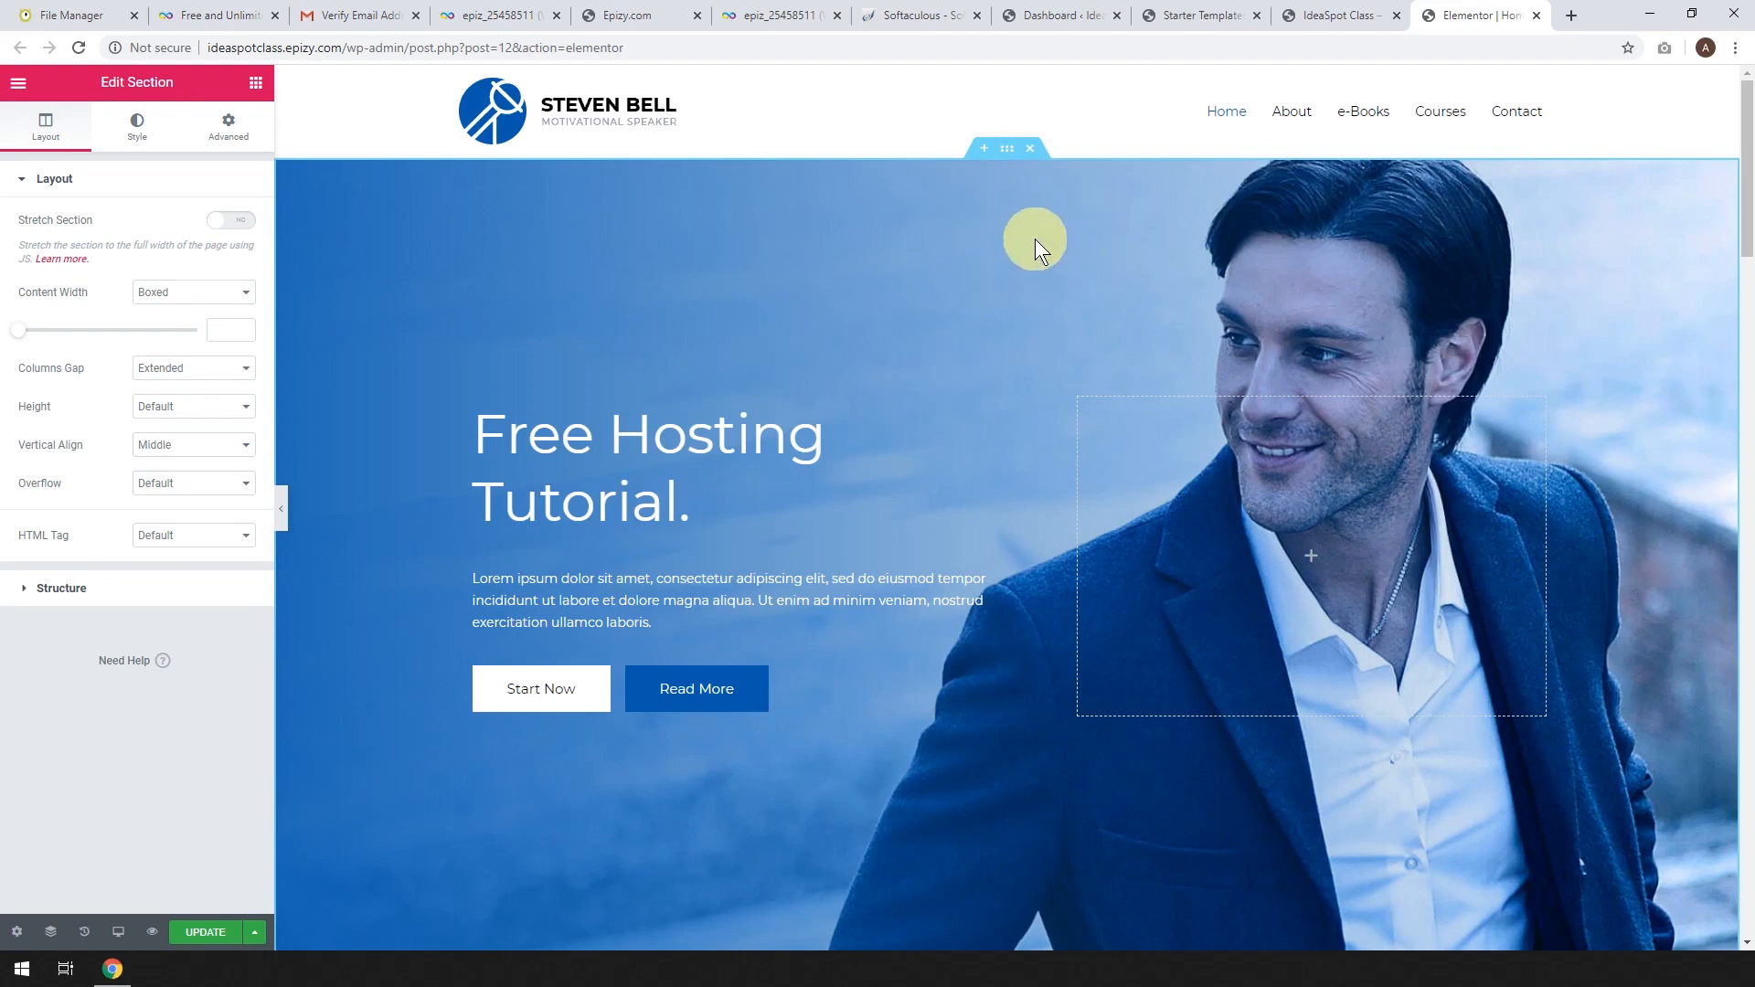
pyautogui.click(1006, 152)
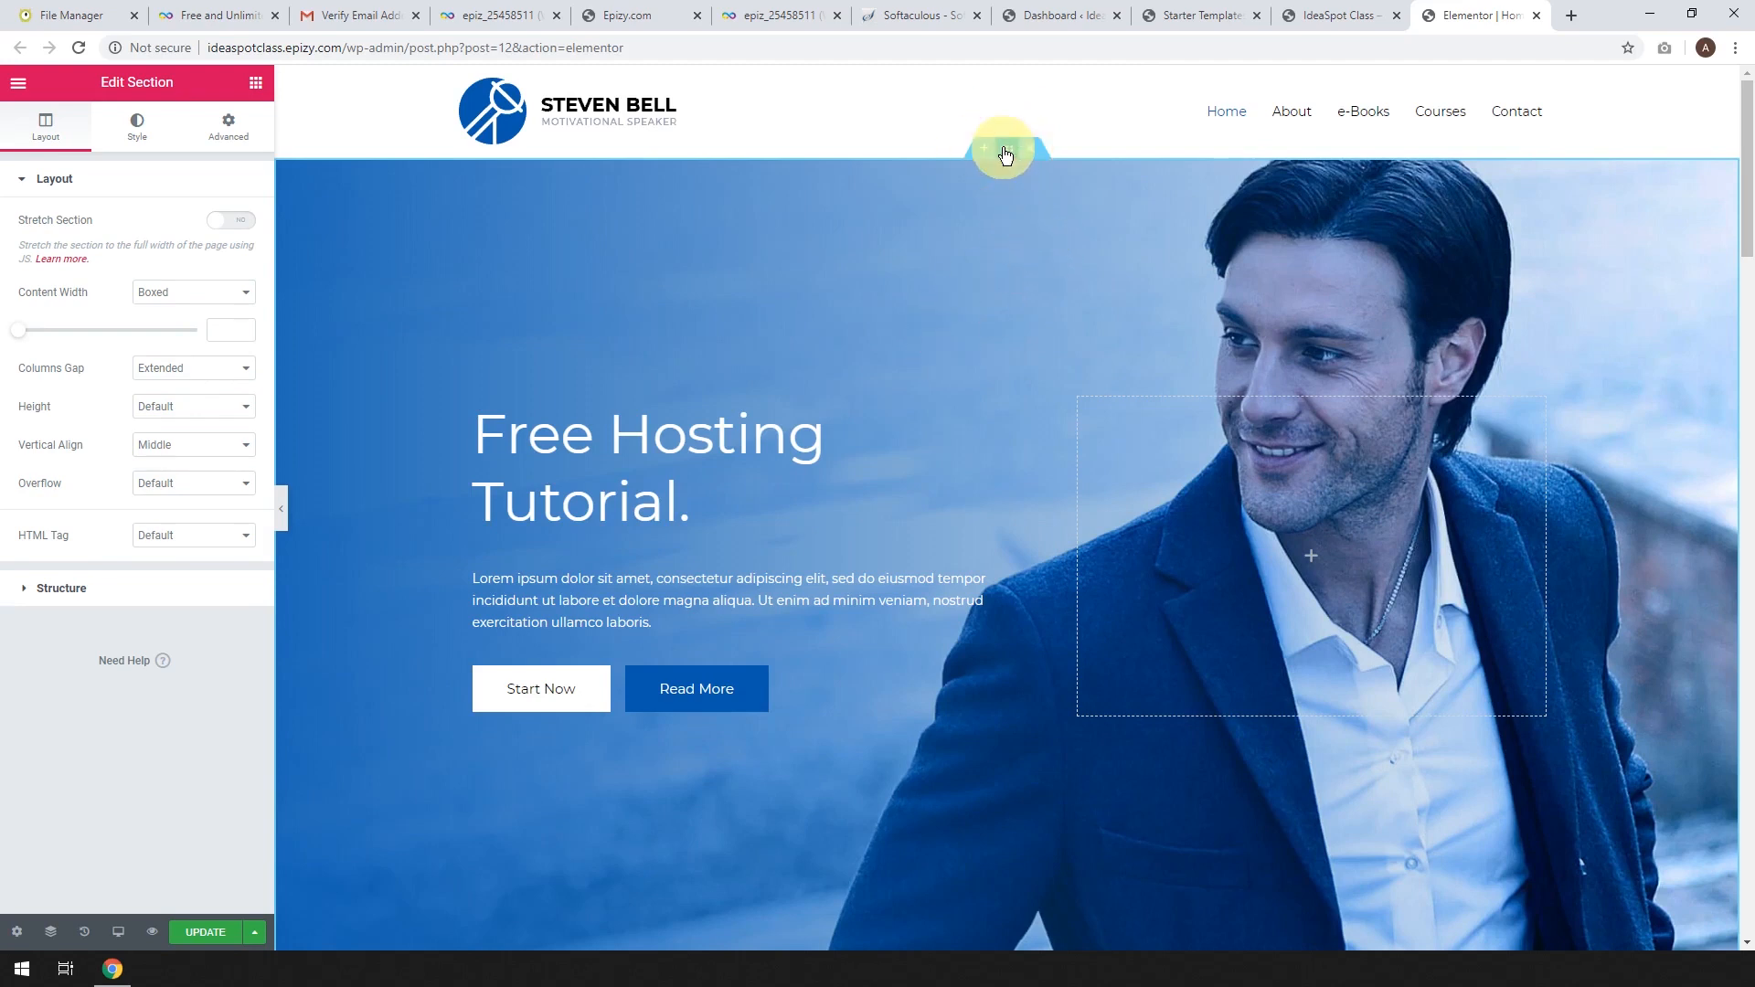
pyautogui.click(137, 133)
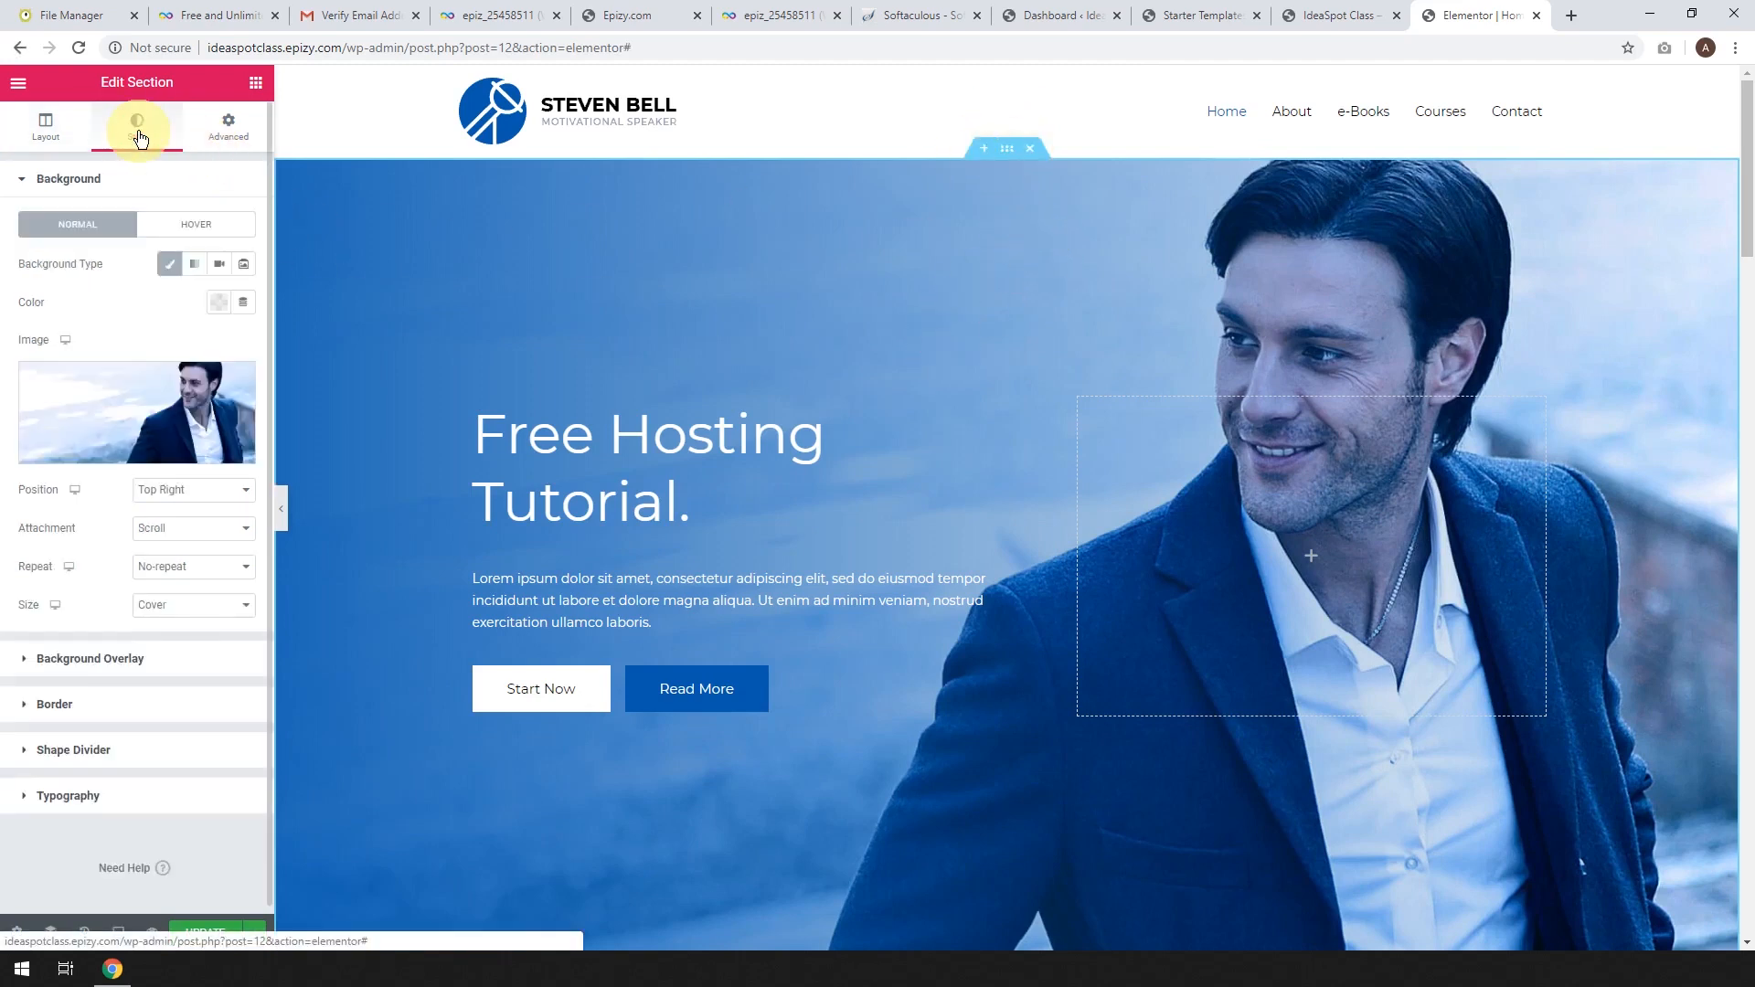
pyautogui.click(119, 421)
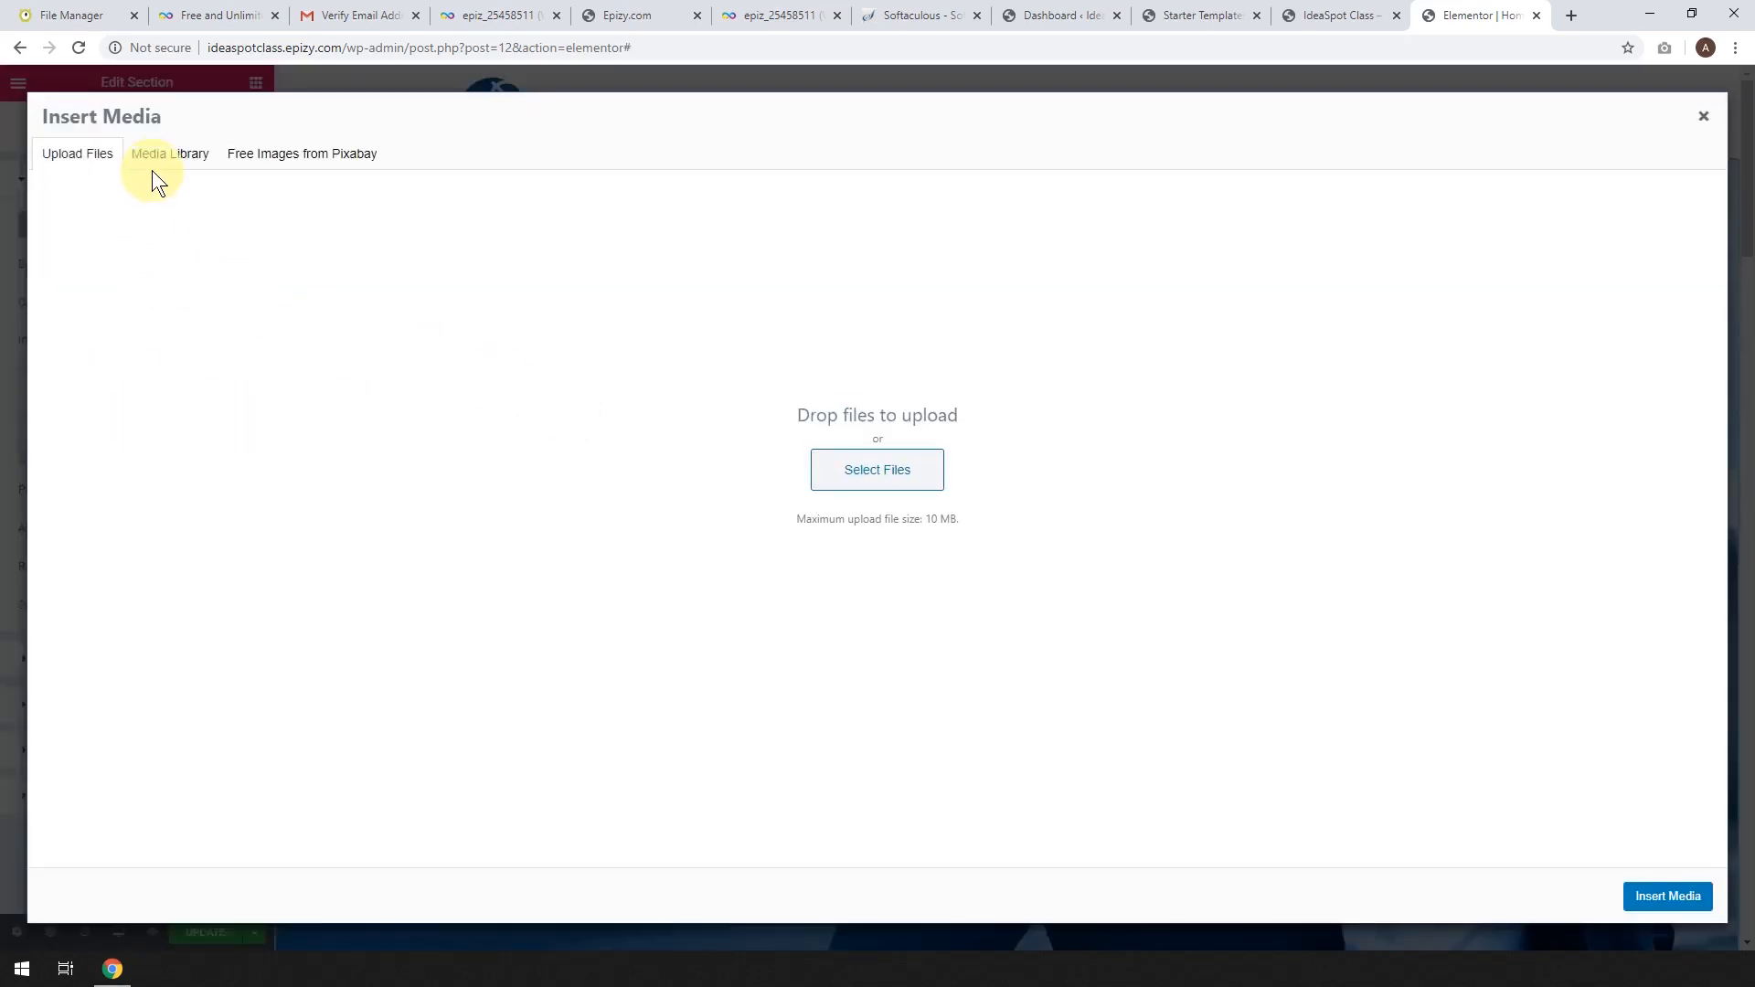
pyautogui.click(151, 163)
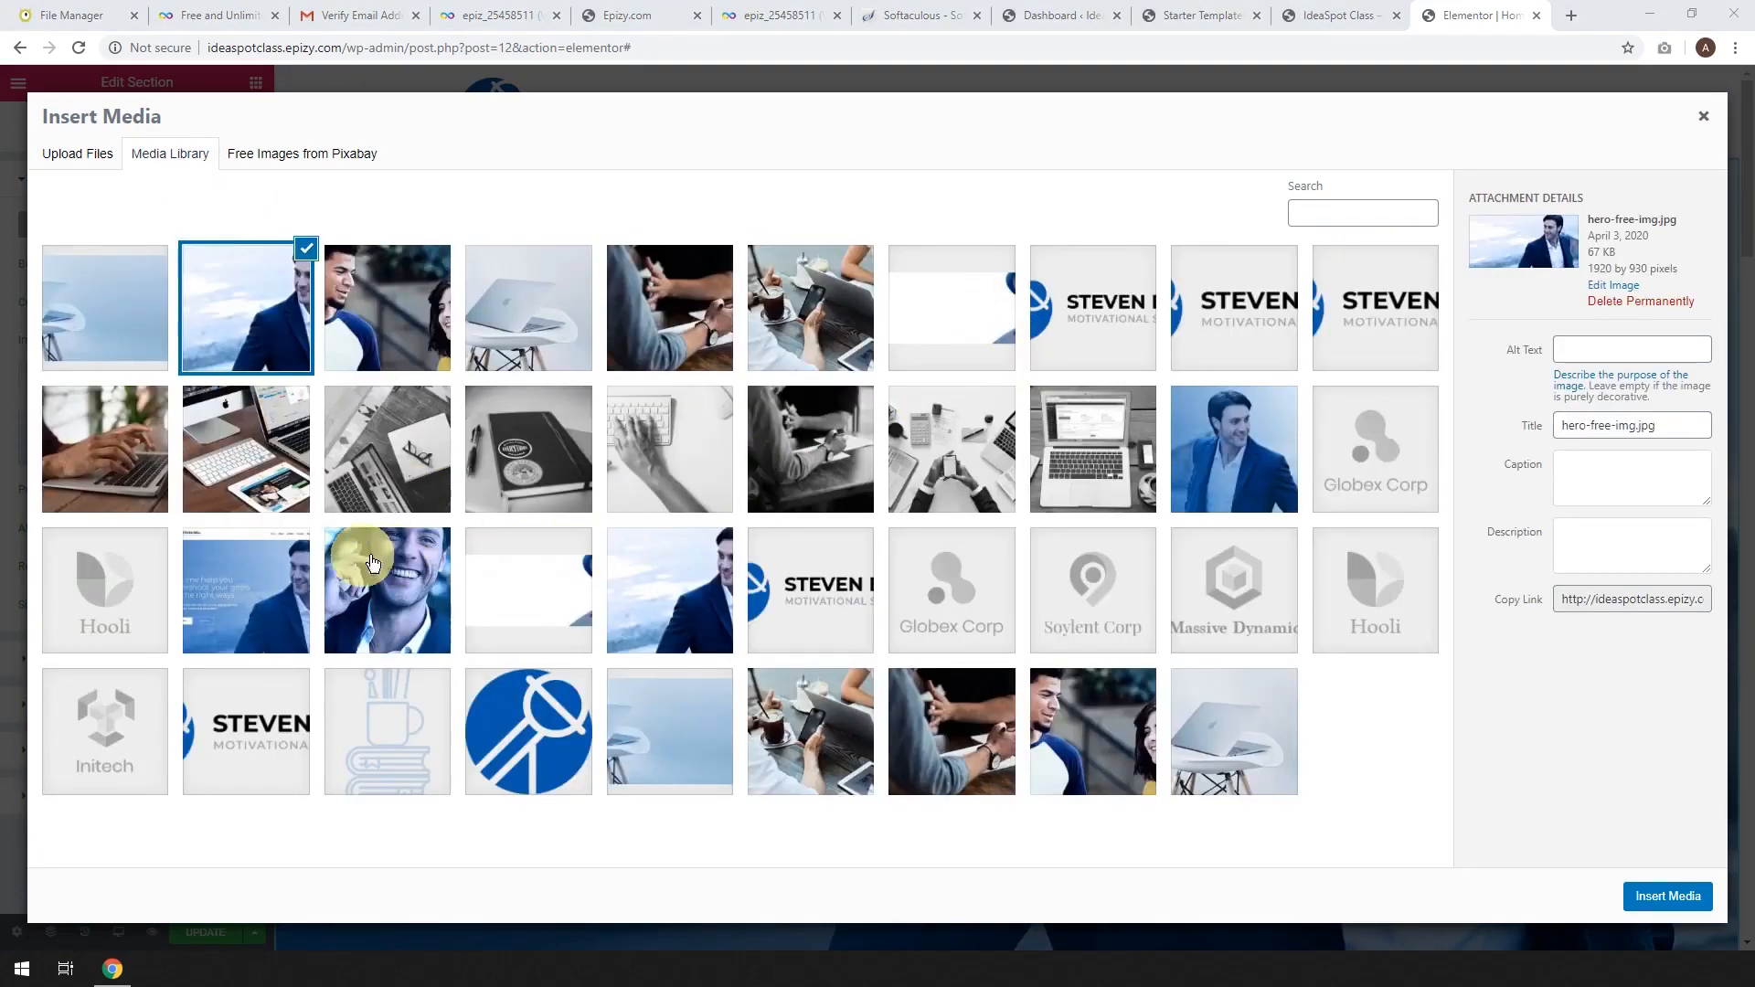
pyautogui.click(99, 318)
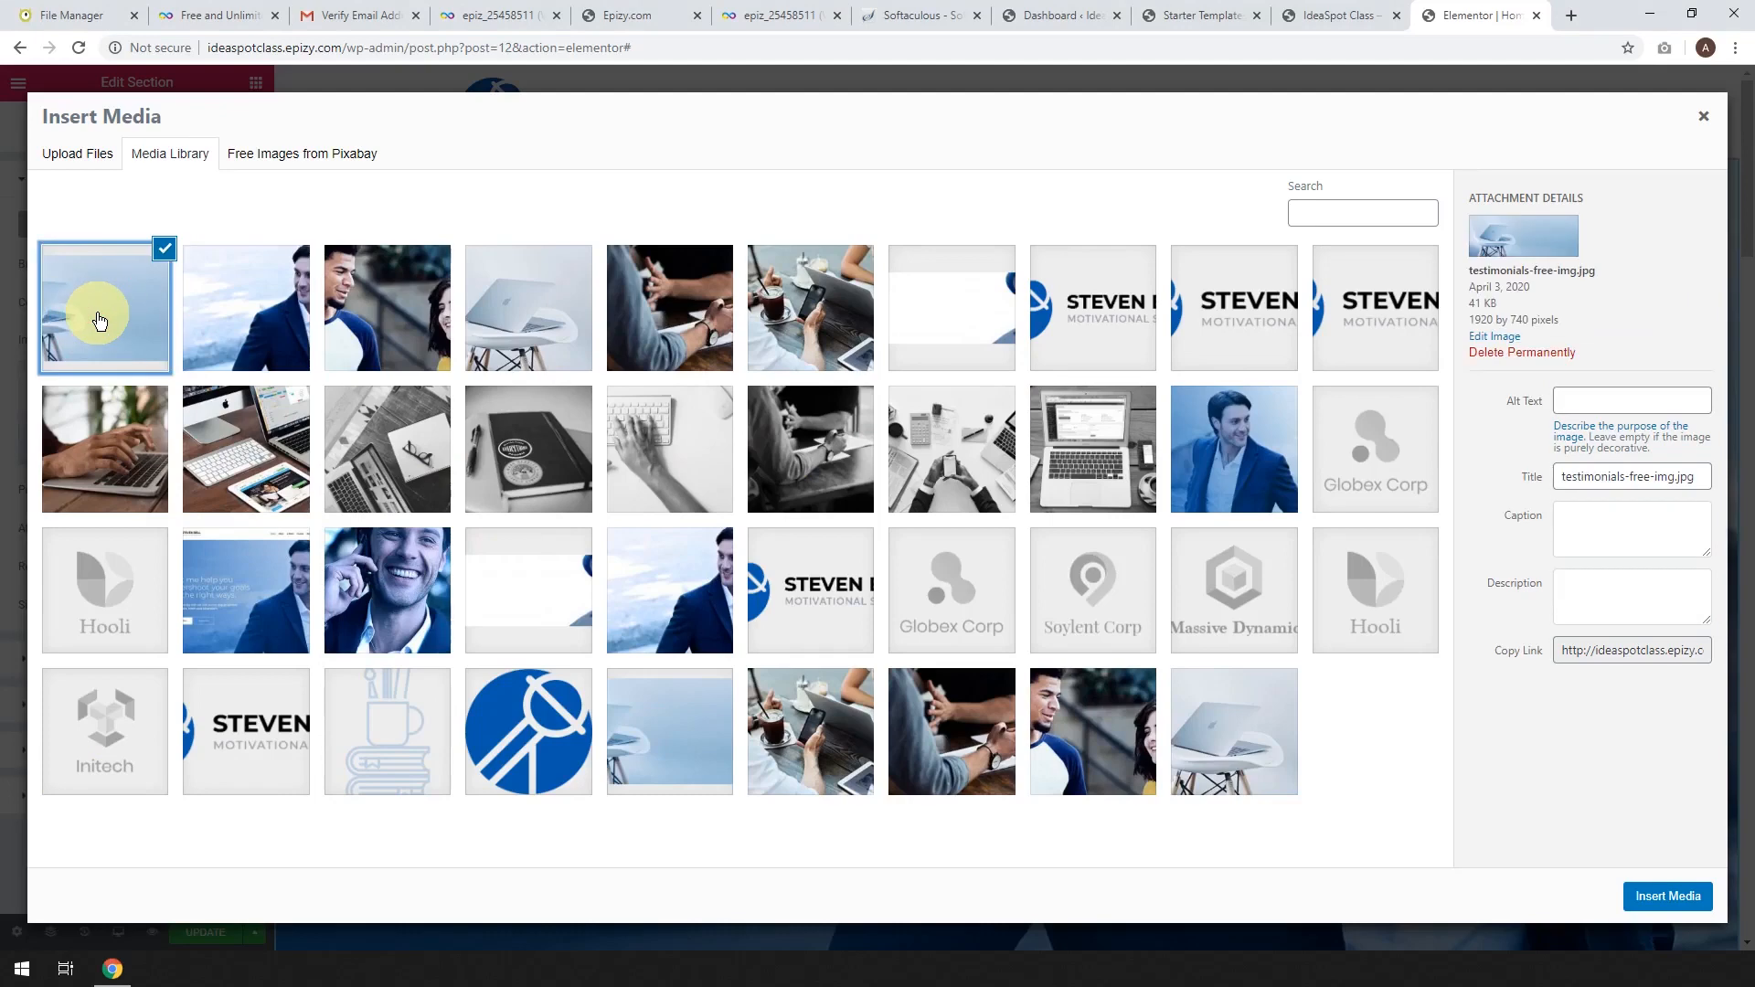
pyautogui.click(1661, 899)
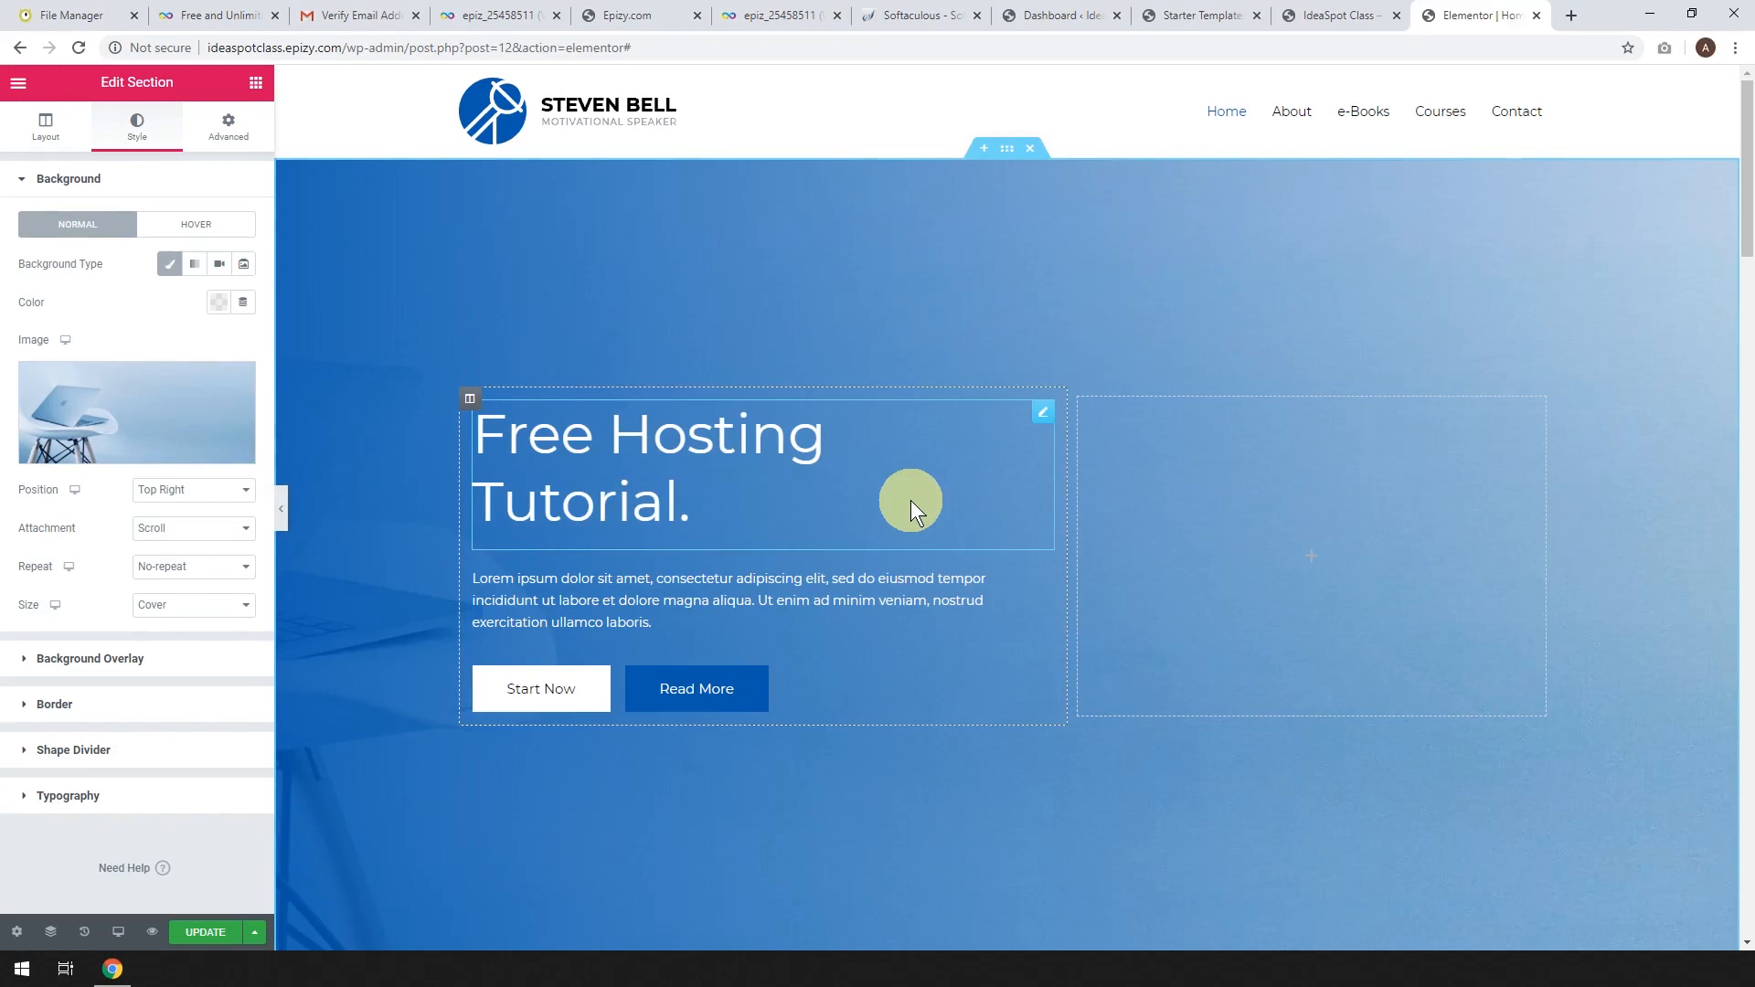
pyautogui.click(203, 931)
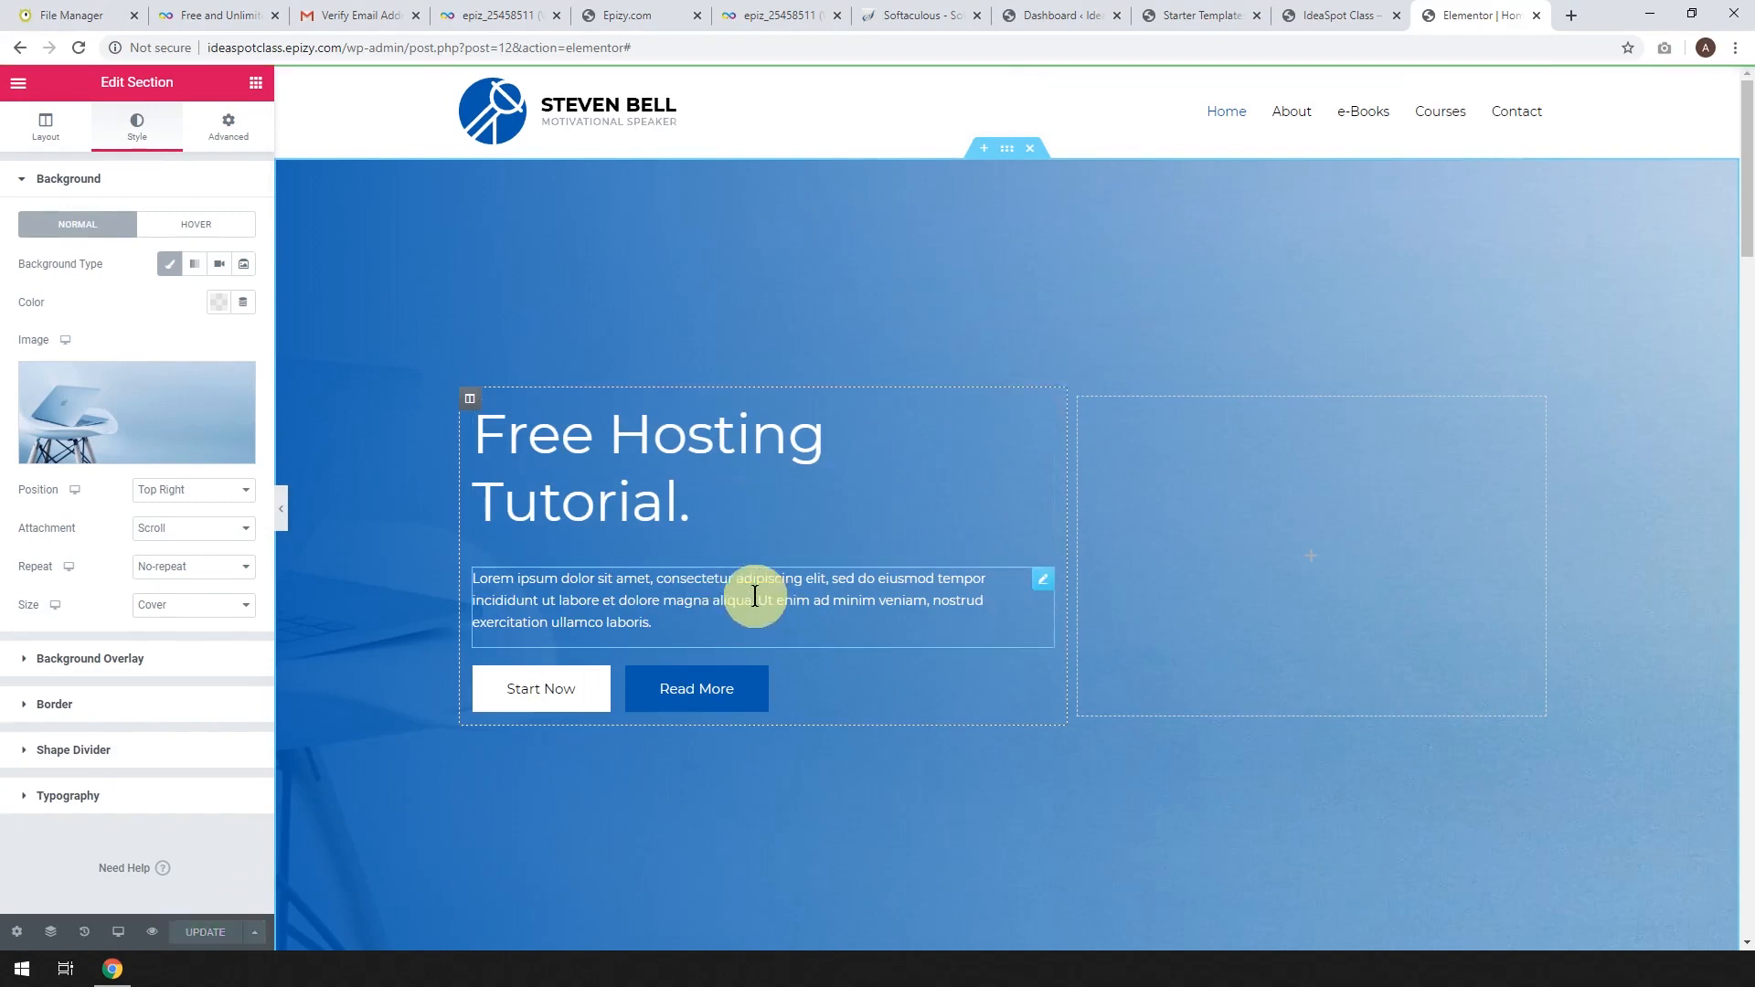
pyautogui.click(1336, 13)
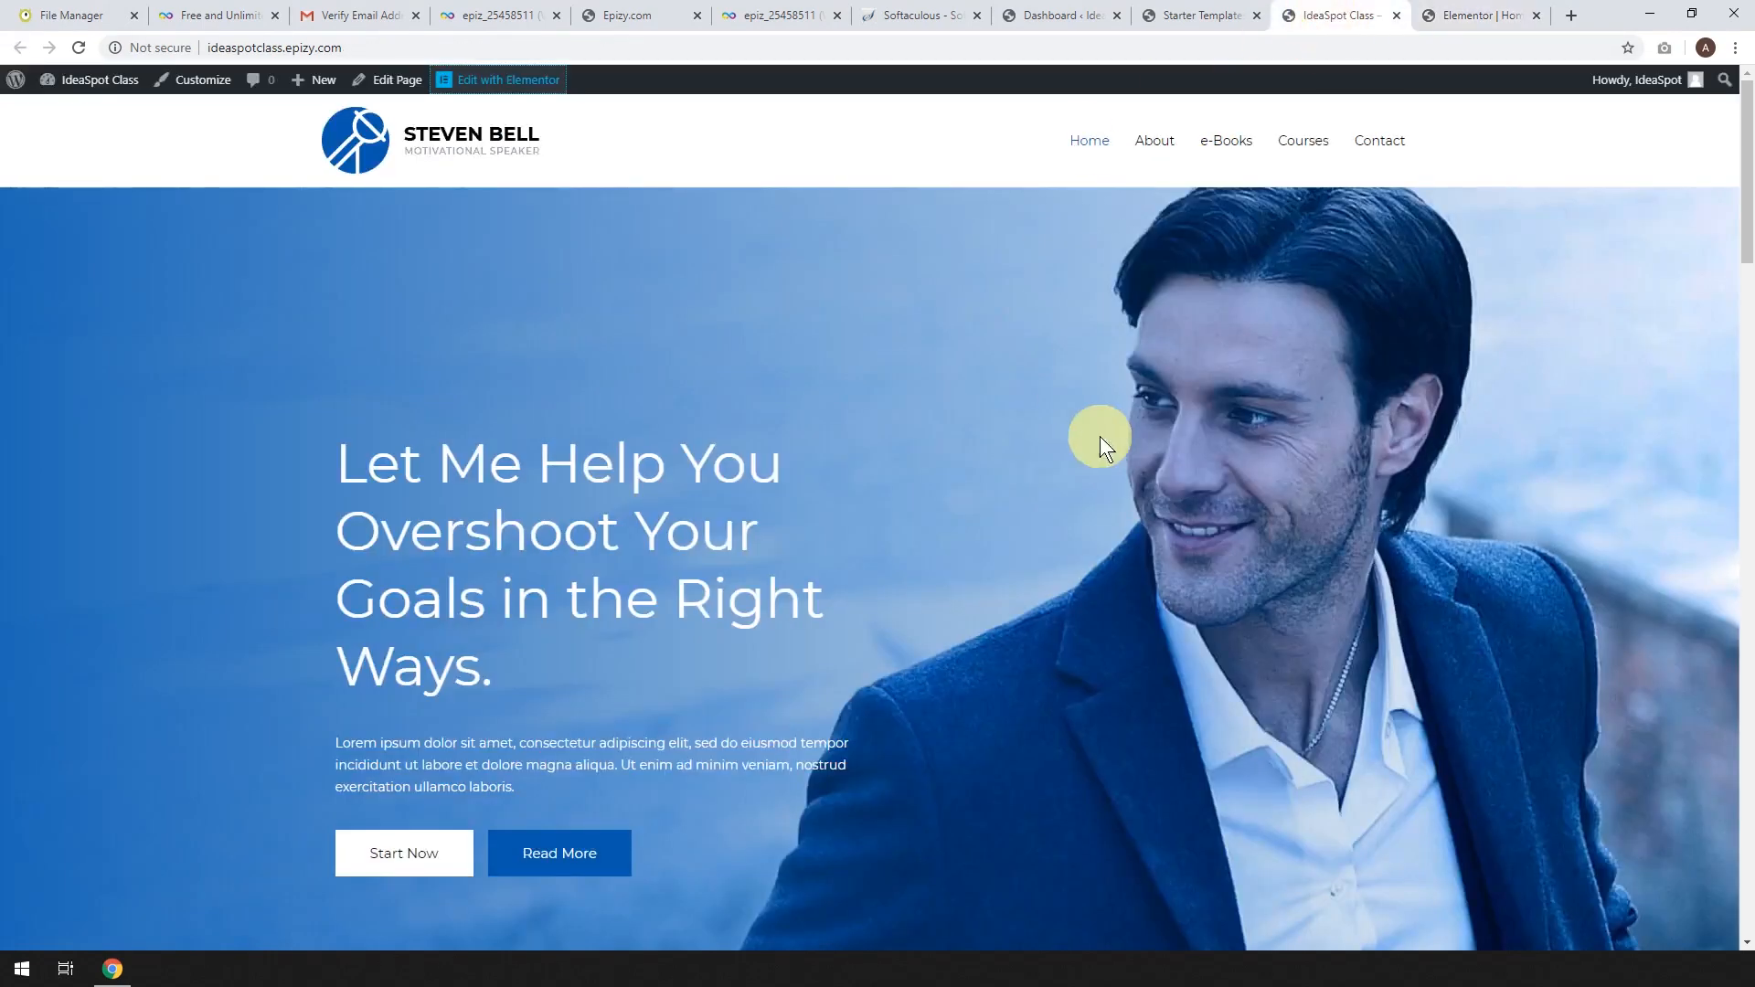
# Reload the IdeaSpot Class home page to show the new Free Hosting Tutorial heading.
pyautogui.click(81, 48)
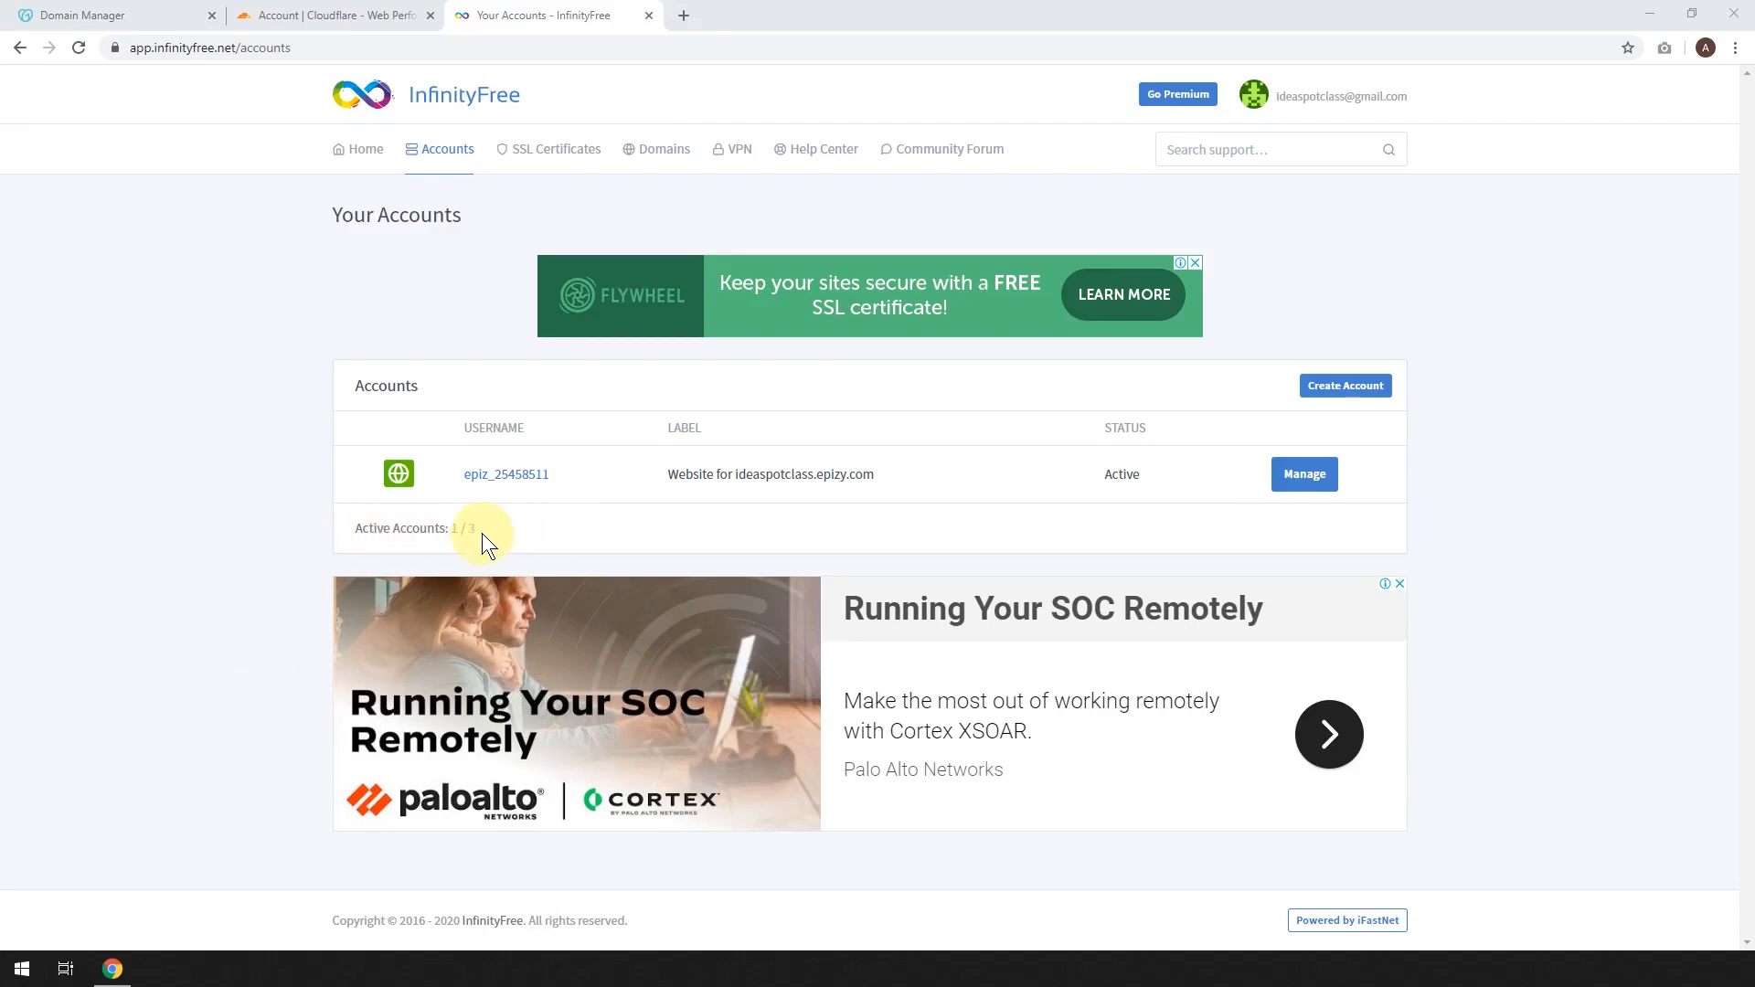
# Start a new hosting account using custom domain ideaspot.space and confirm it is available.
pyautogui.click(1364, 386)
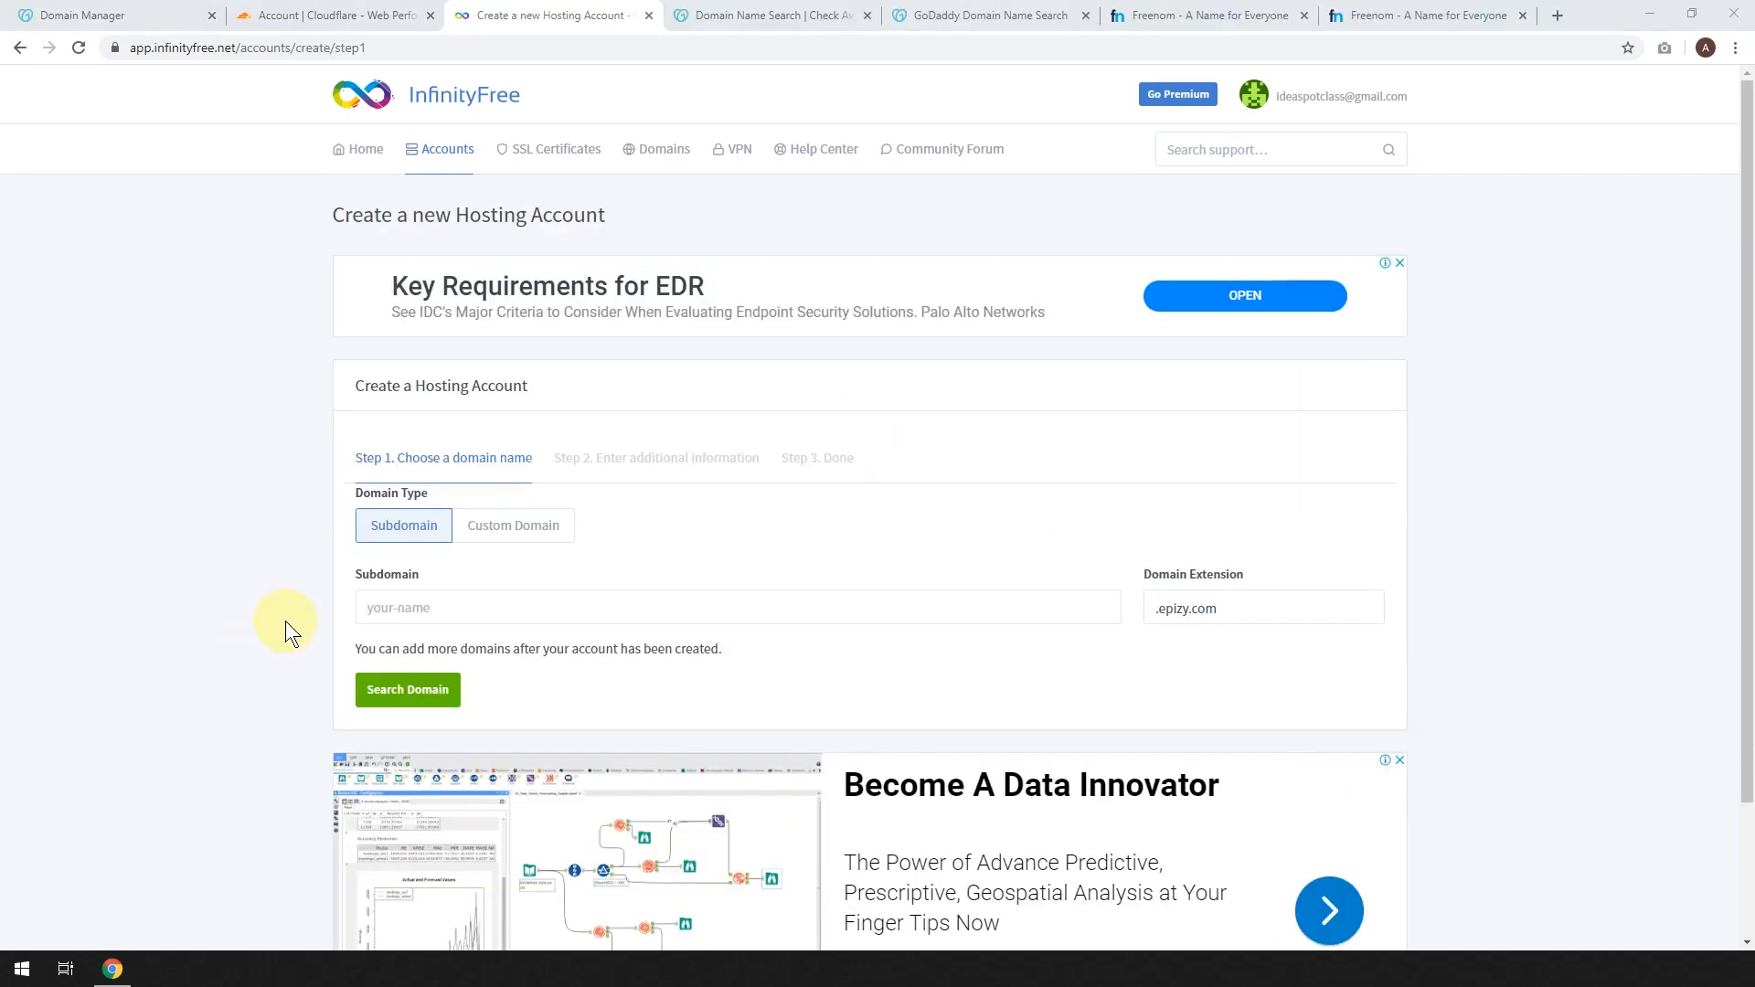
pyautogui.click(517, 539)
pyautogui.click(413, 666)
pyautogui.write('ideaspot.space')
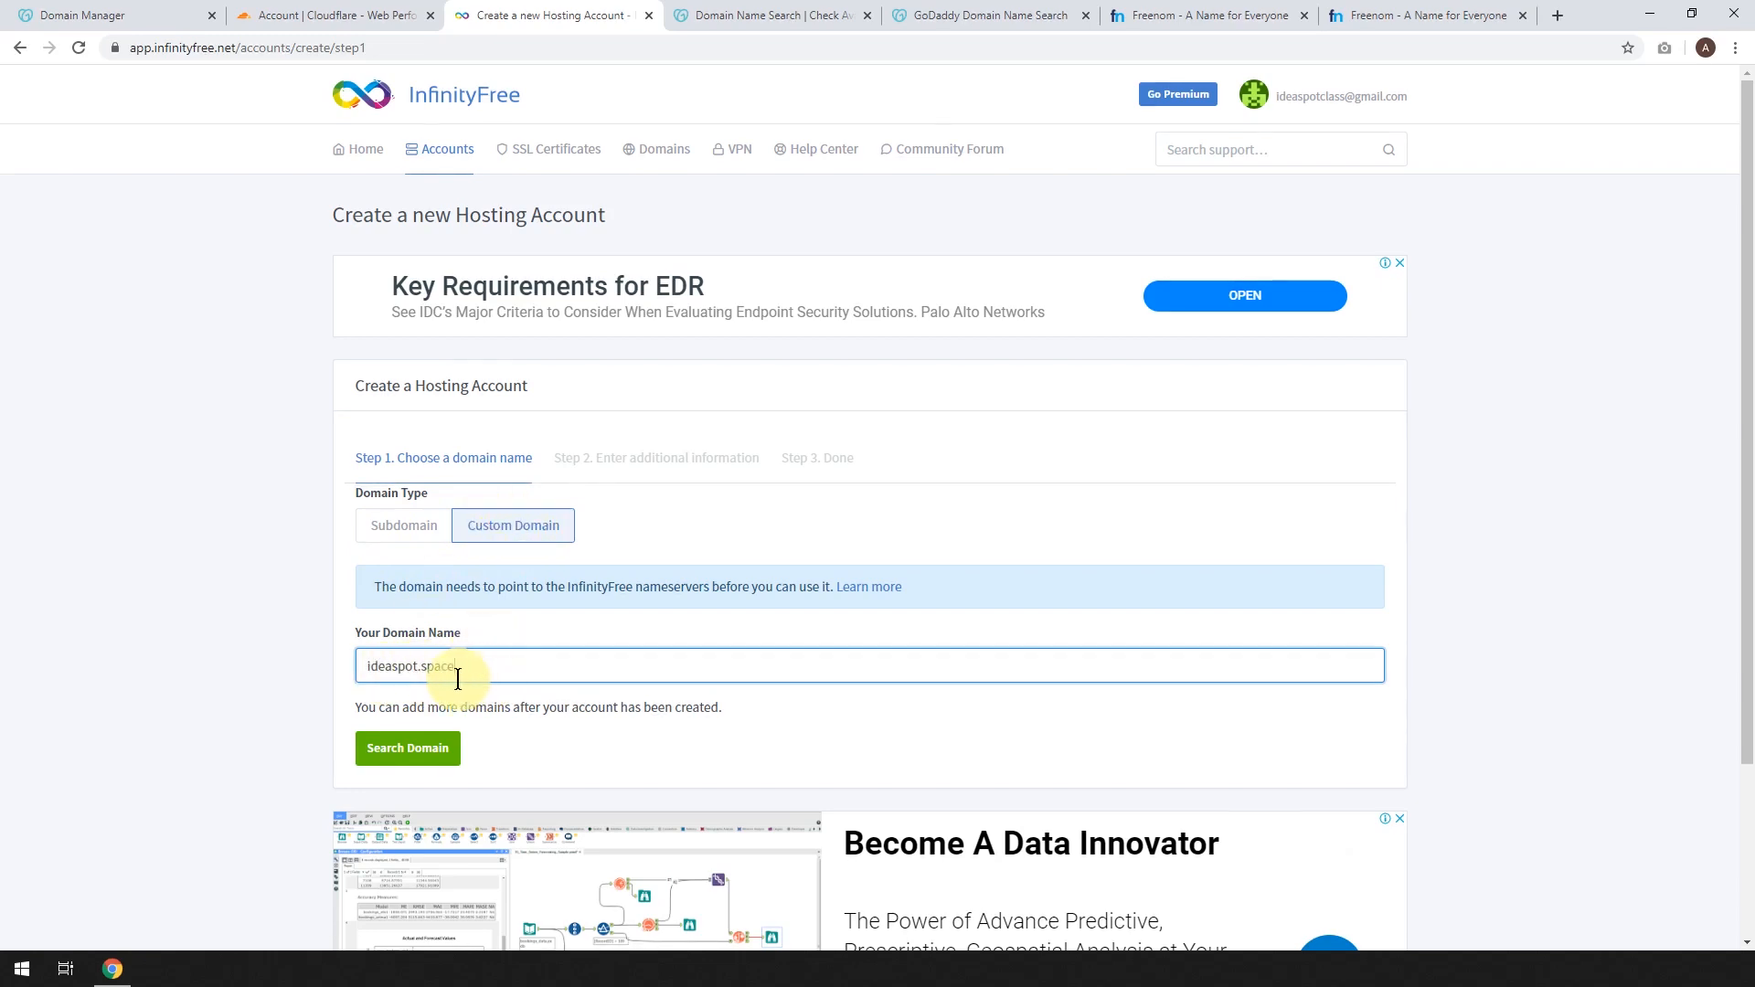
pyautogui.click(418, 763)
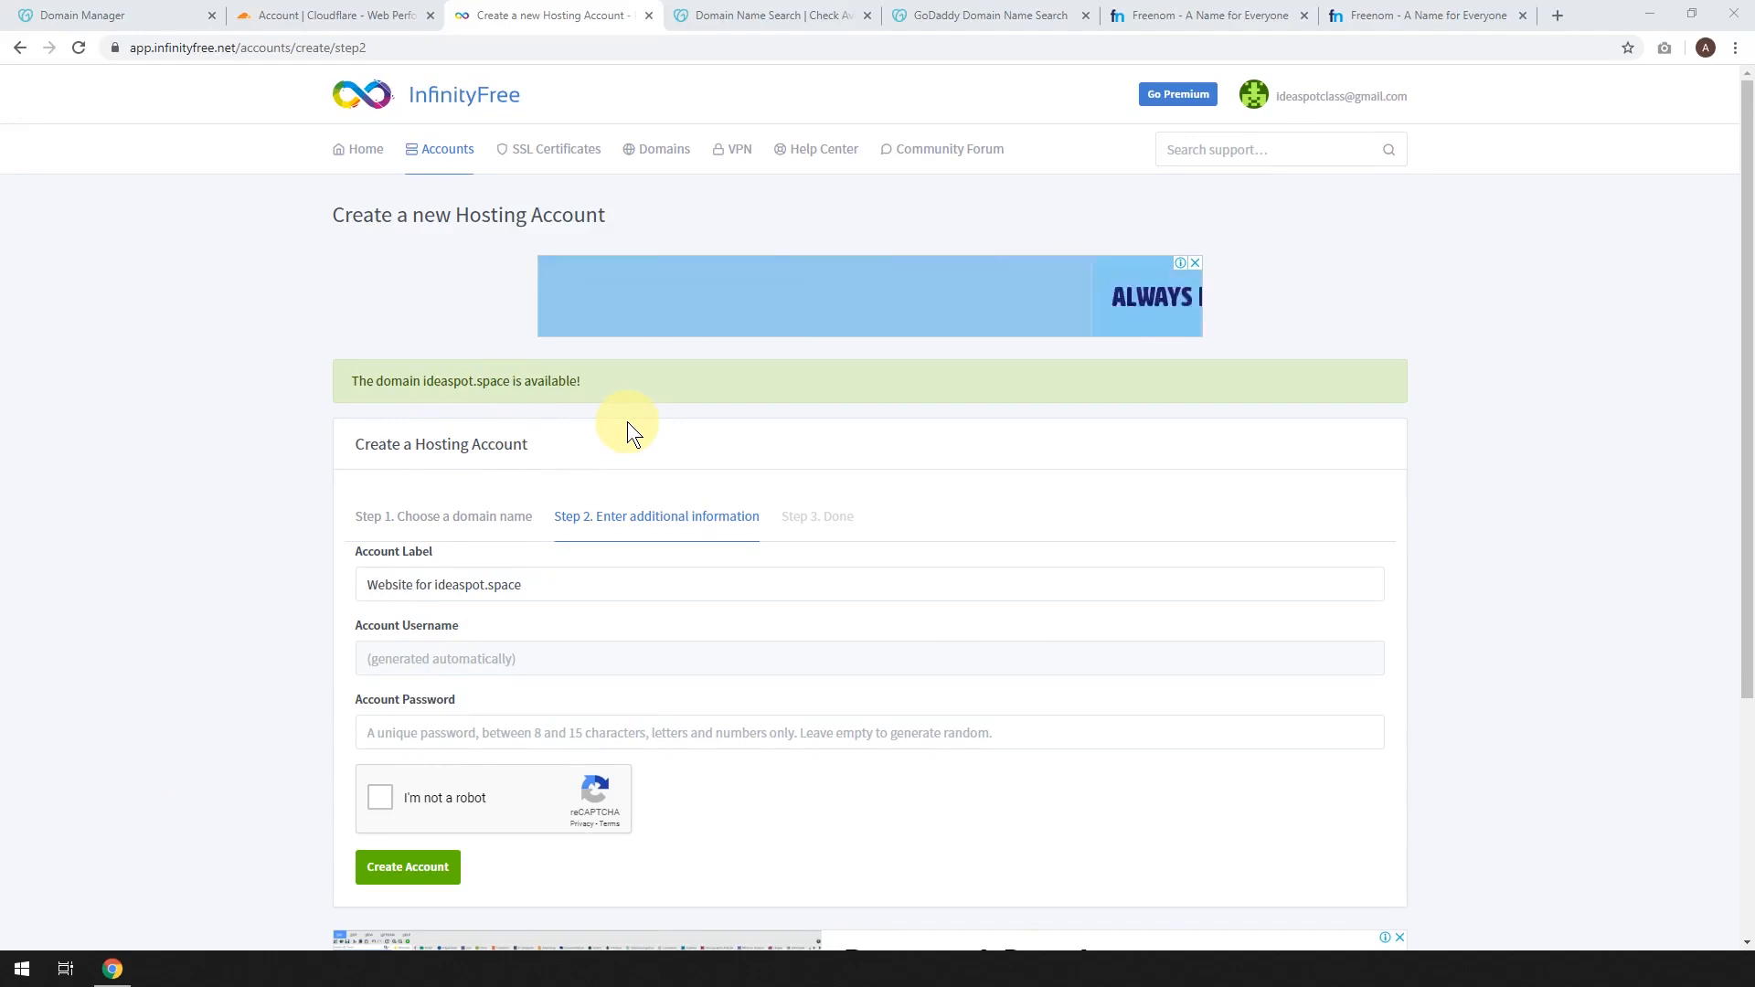
pyautogui.click(780, 17)
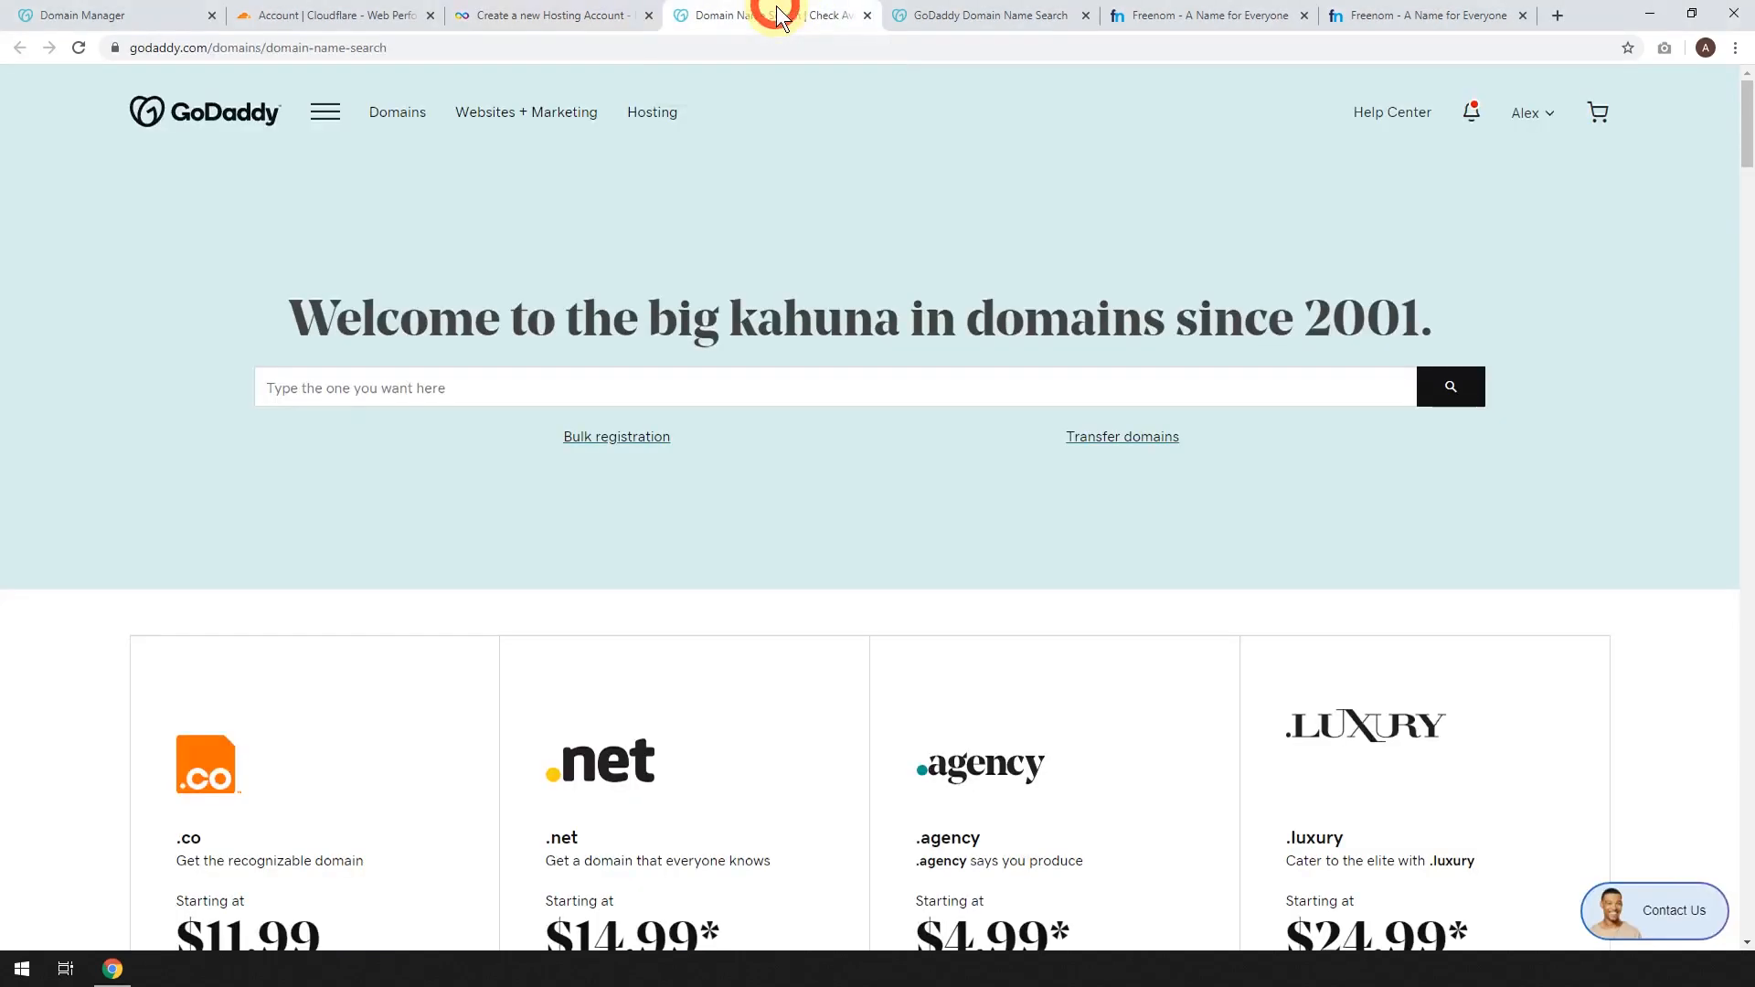
# Compare GoDaddy's ideaspot-tutorials domain prices against Freenom's free-domain price chart.
pyautogui.scroll(-10, 594, 396)
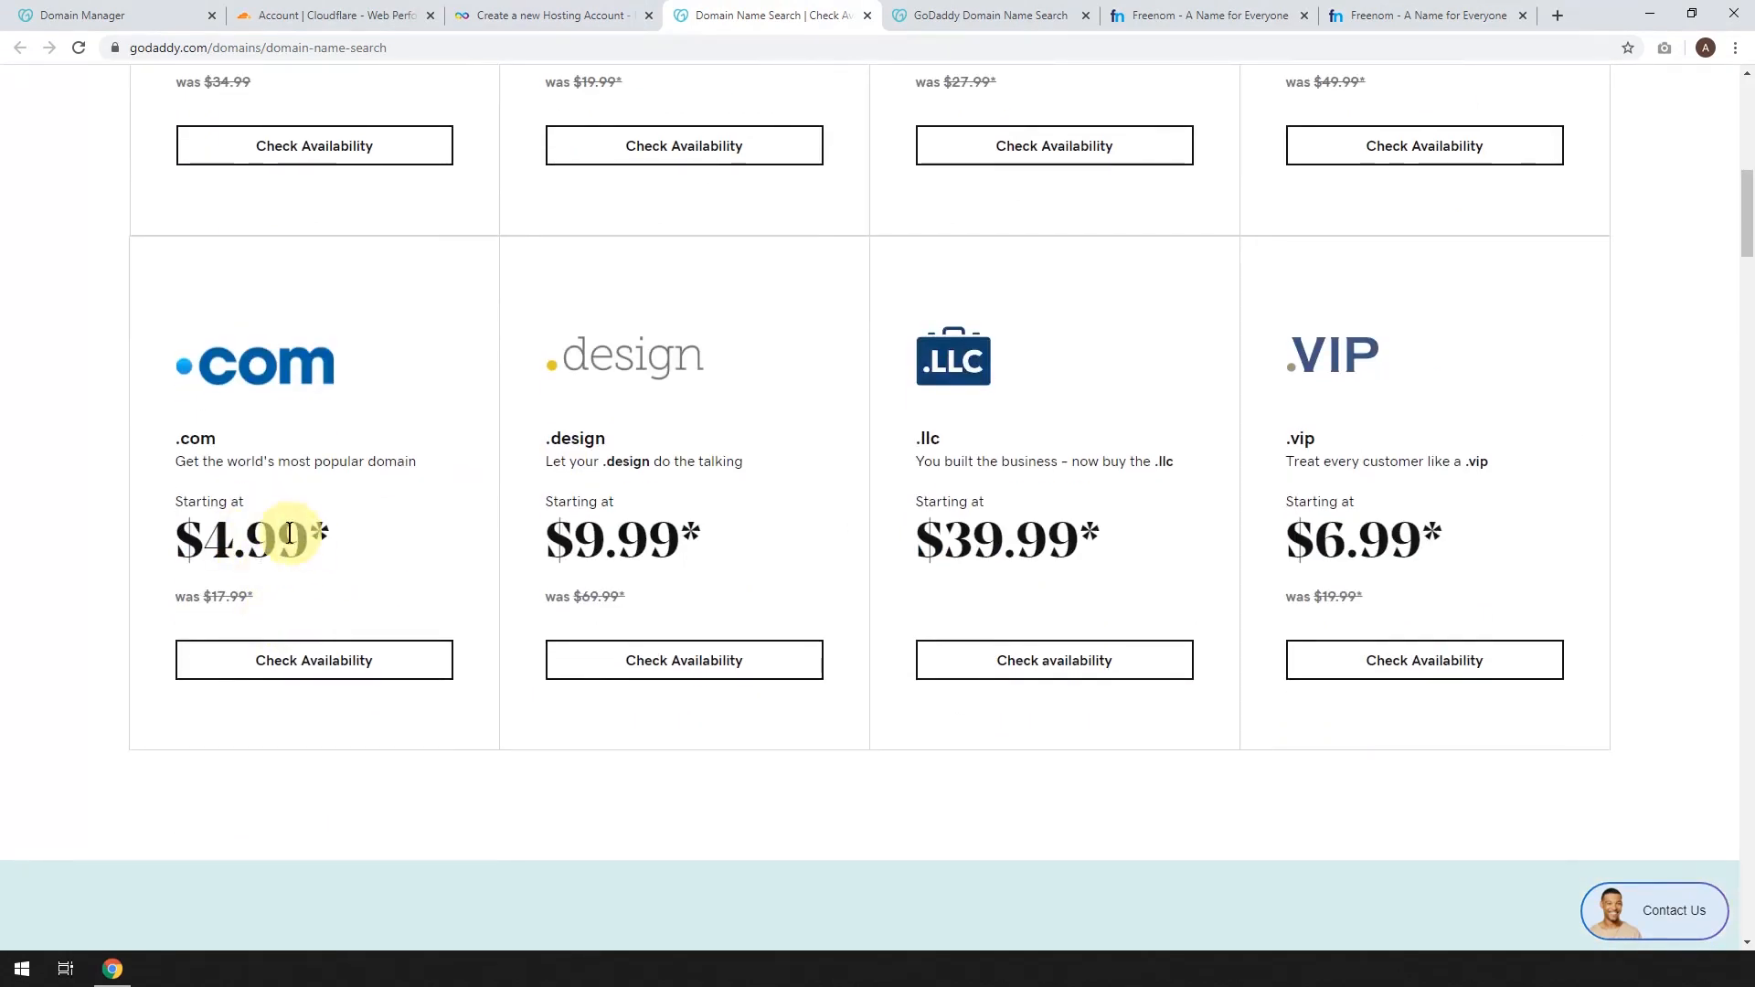
pyautogui.click(958, 16)
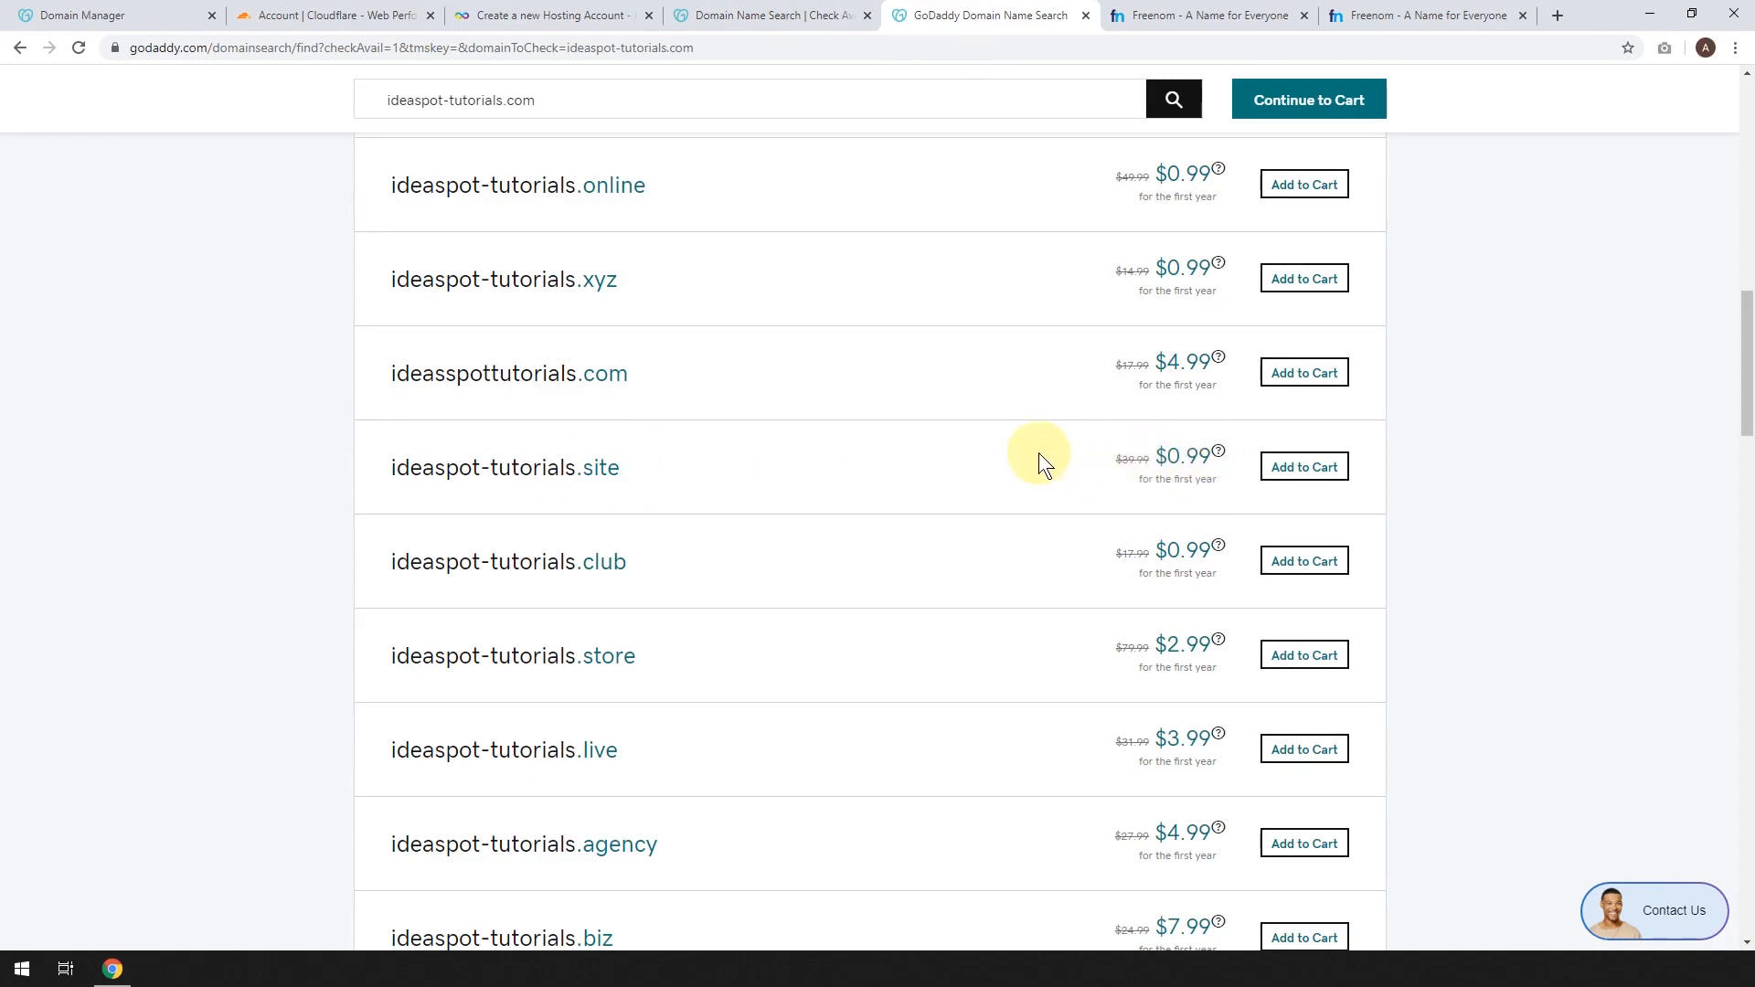
pyautogui.click(1159, 15)
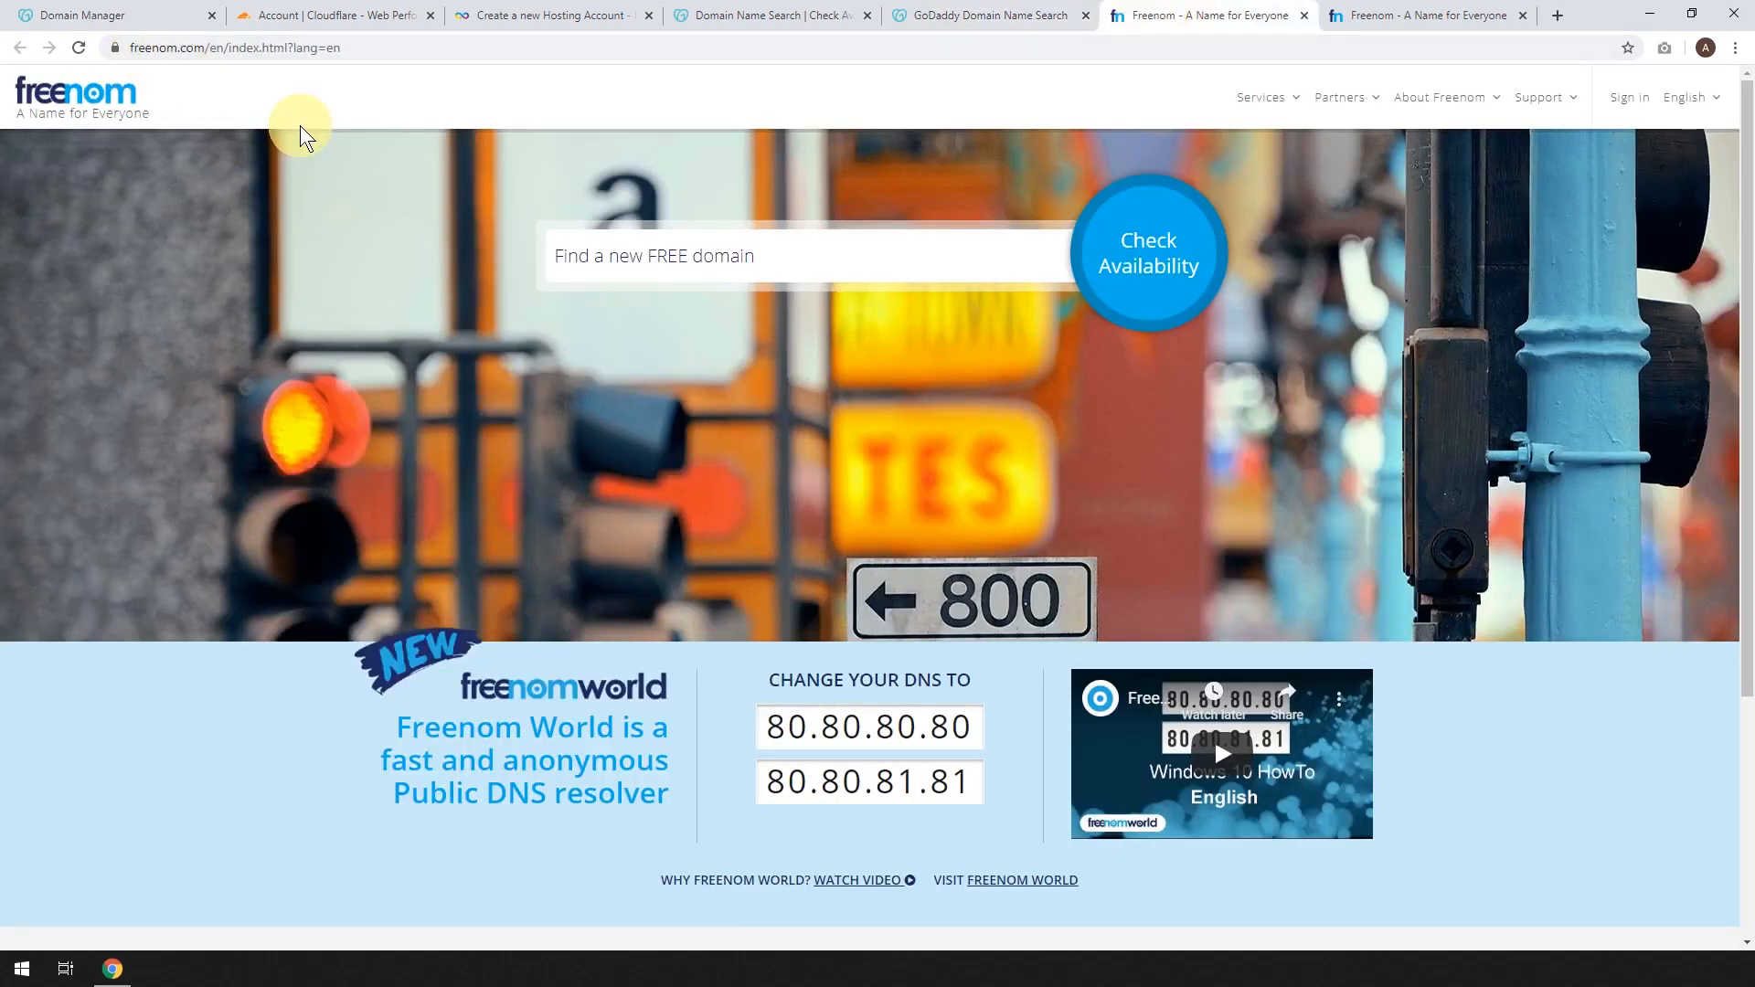
pyautogui.click(1426, 17)
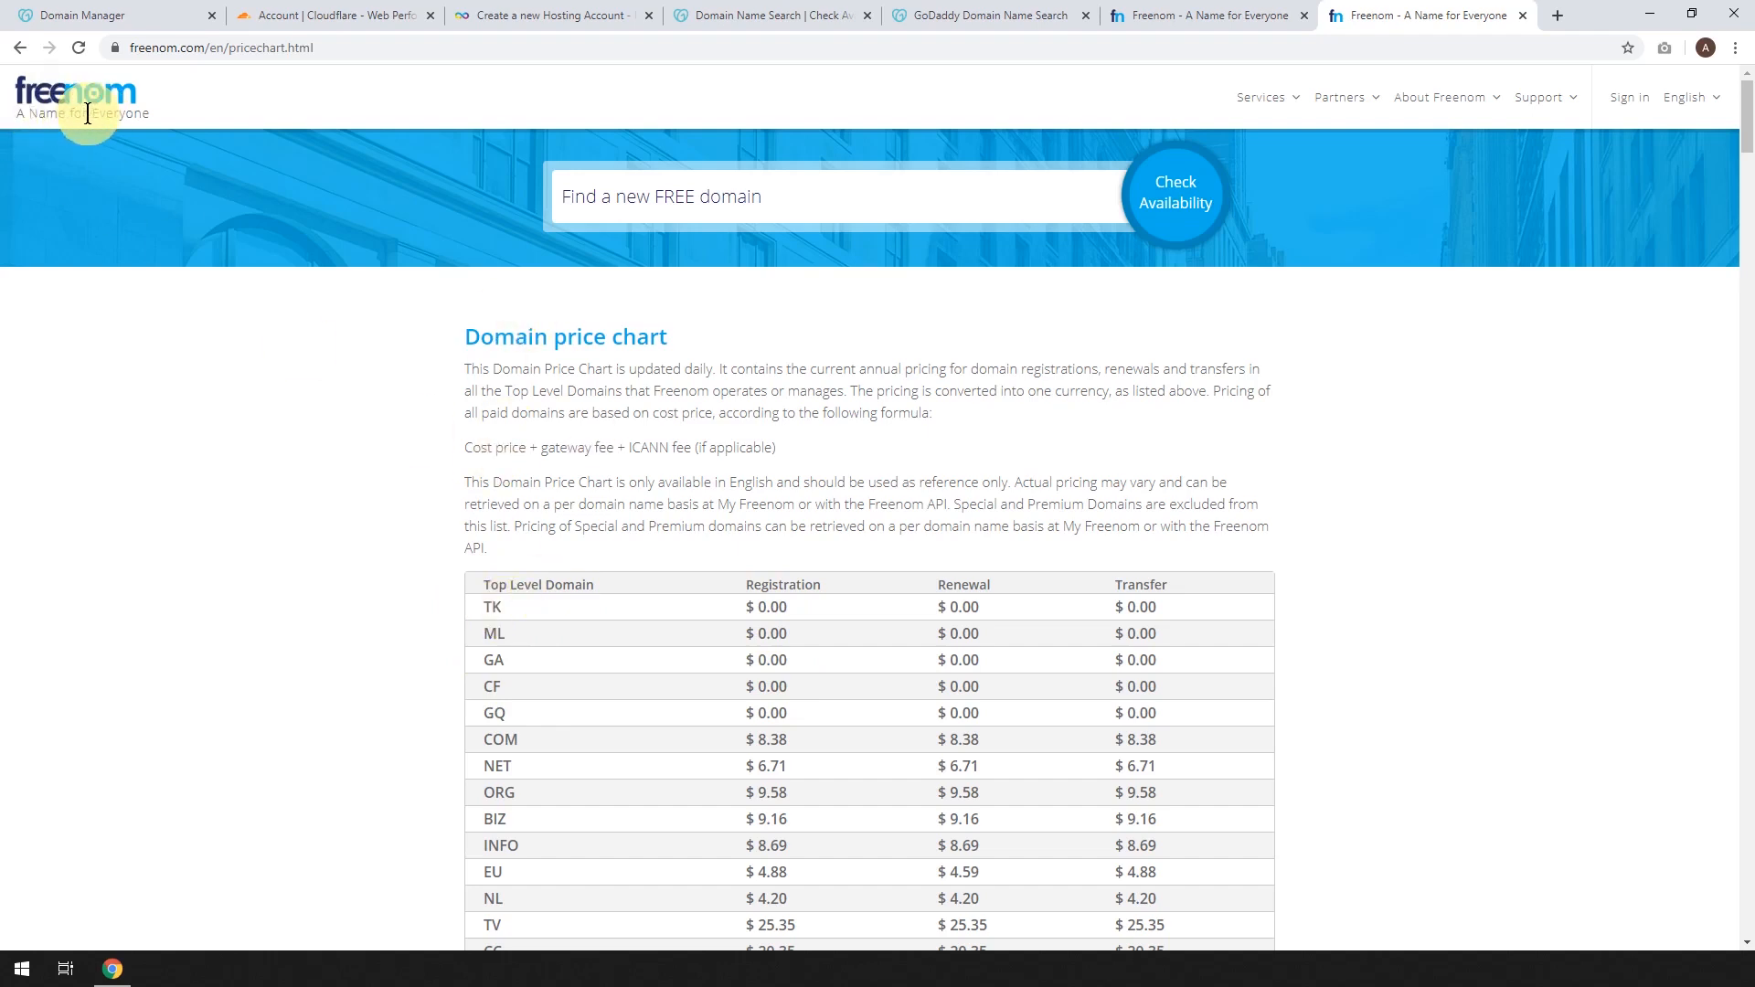
pyautogui.click(728, 18)
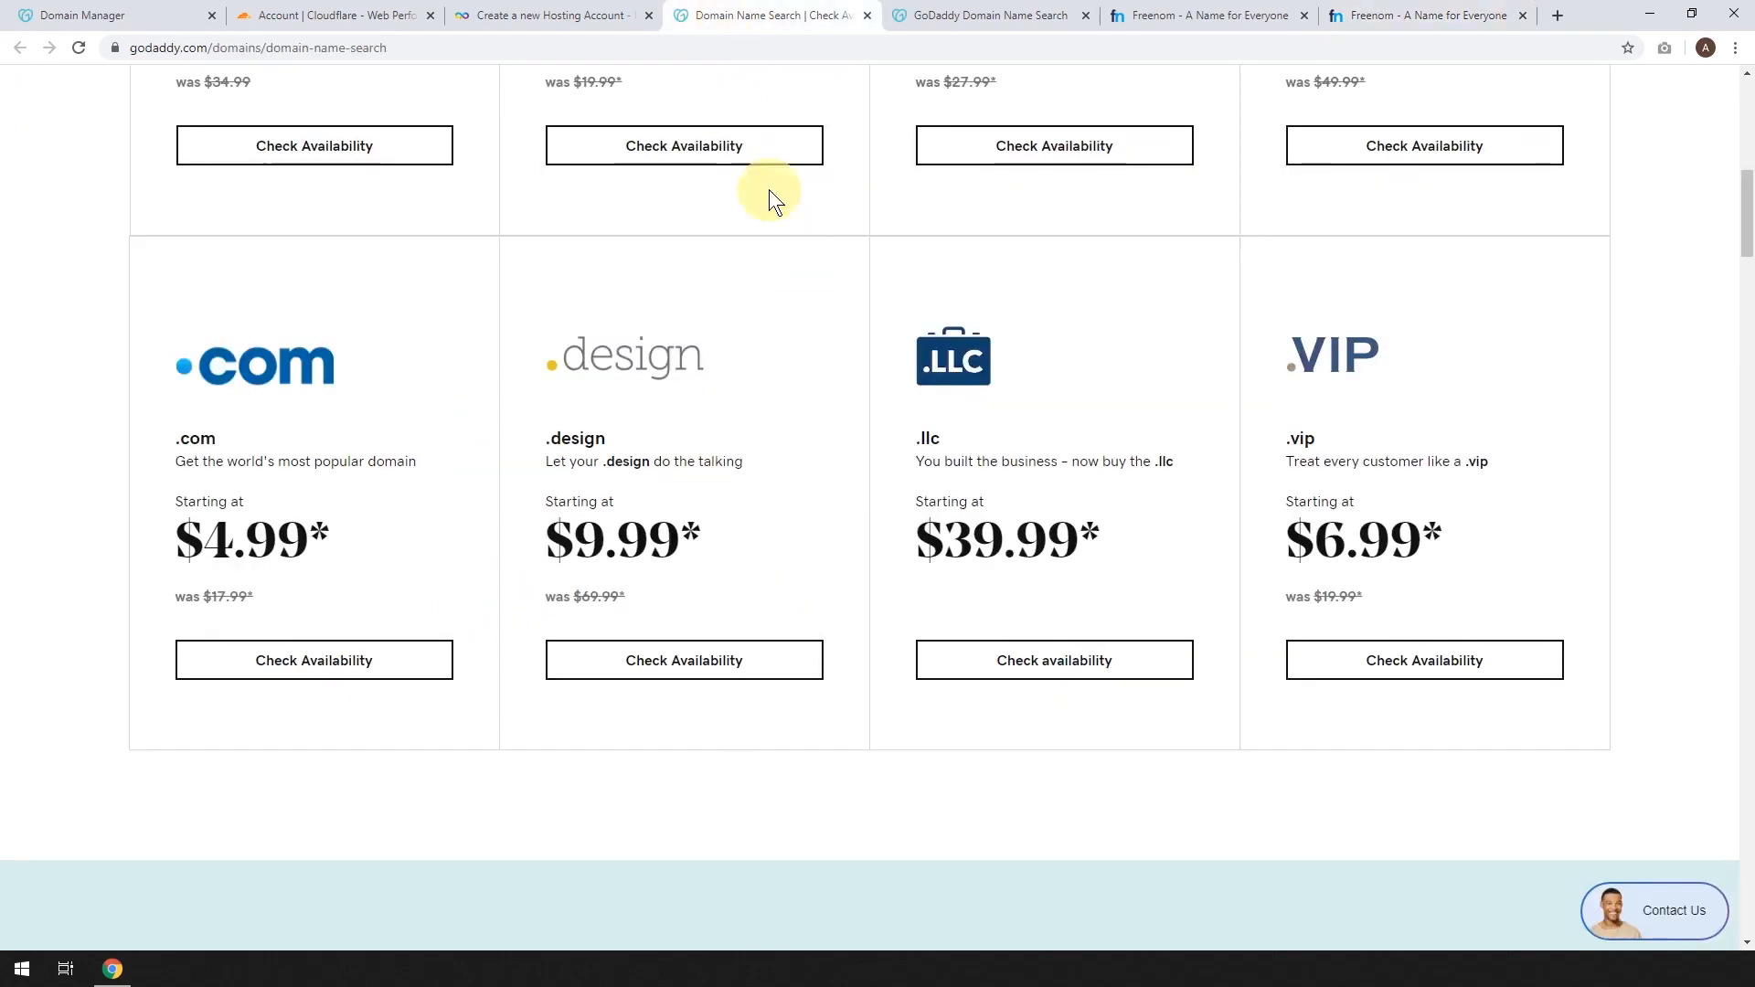
pyautogui.click(924, 22)
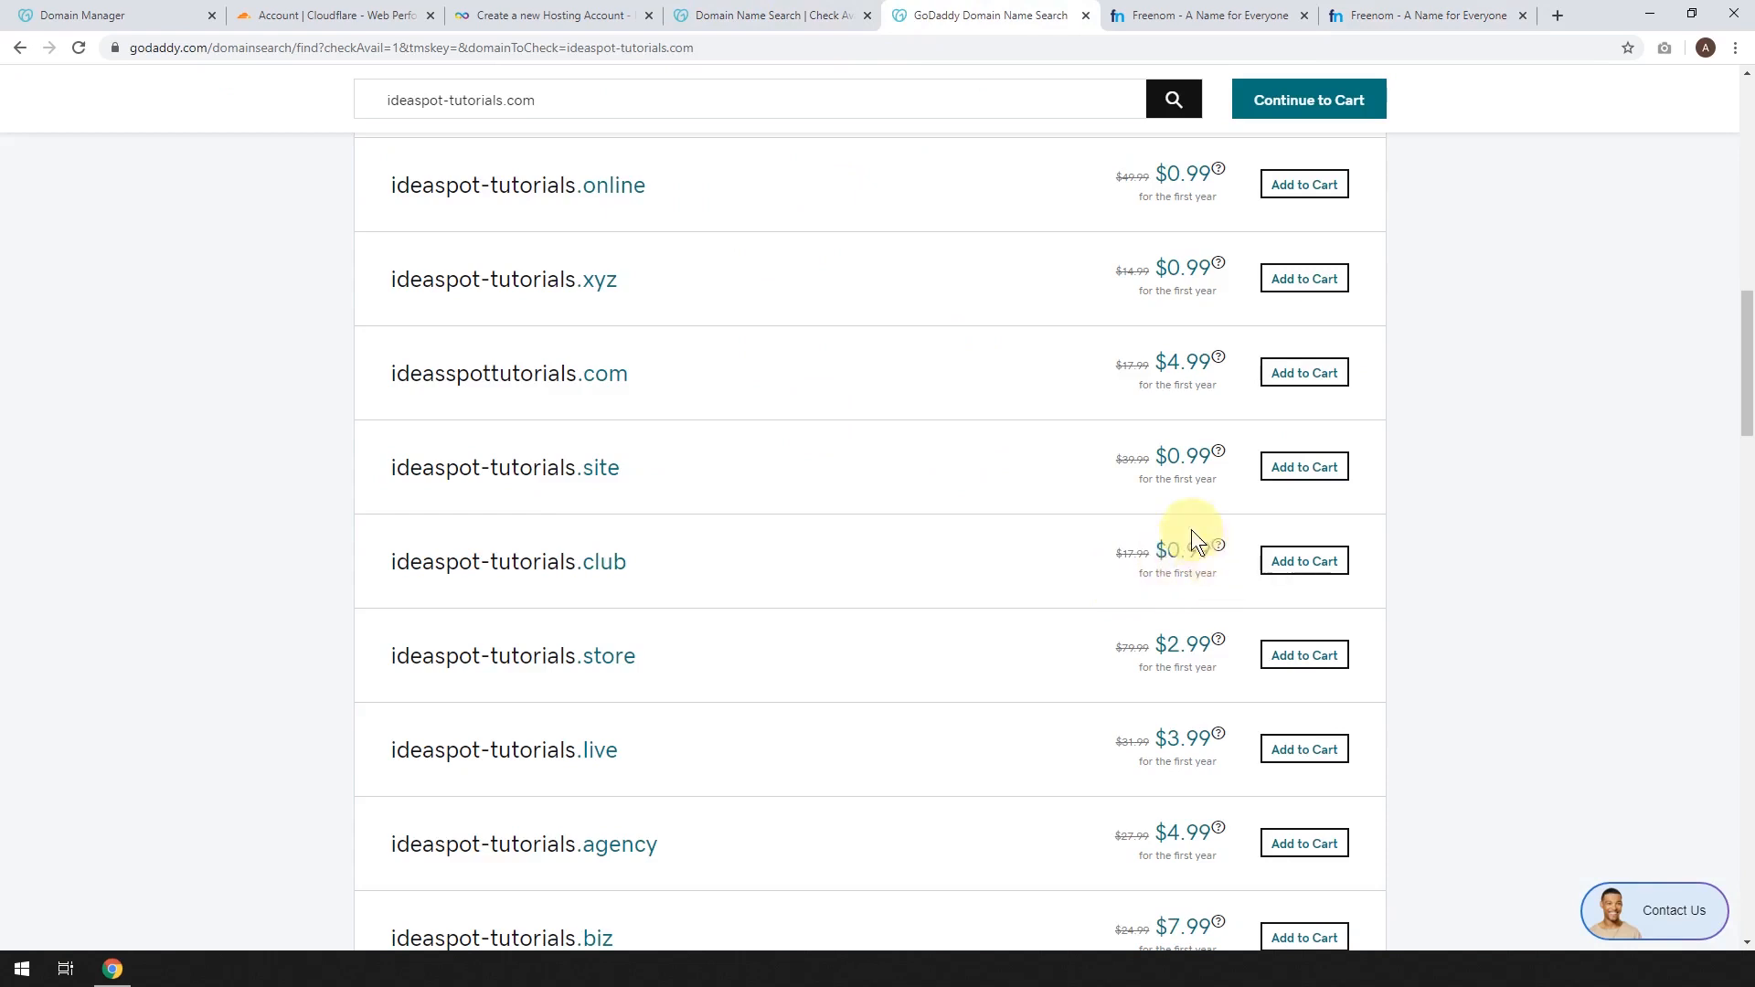
pyautogui.click(511, 14)
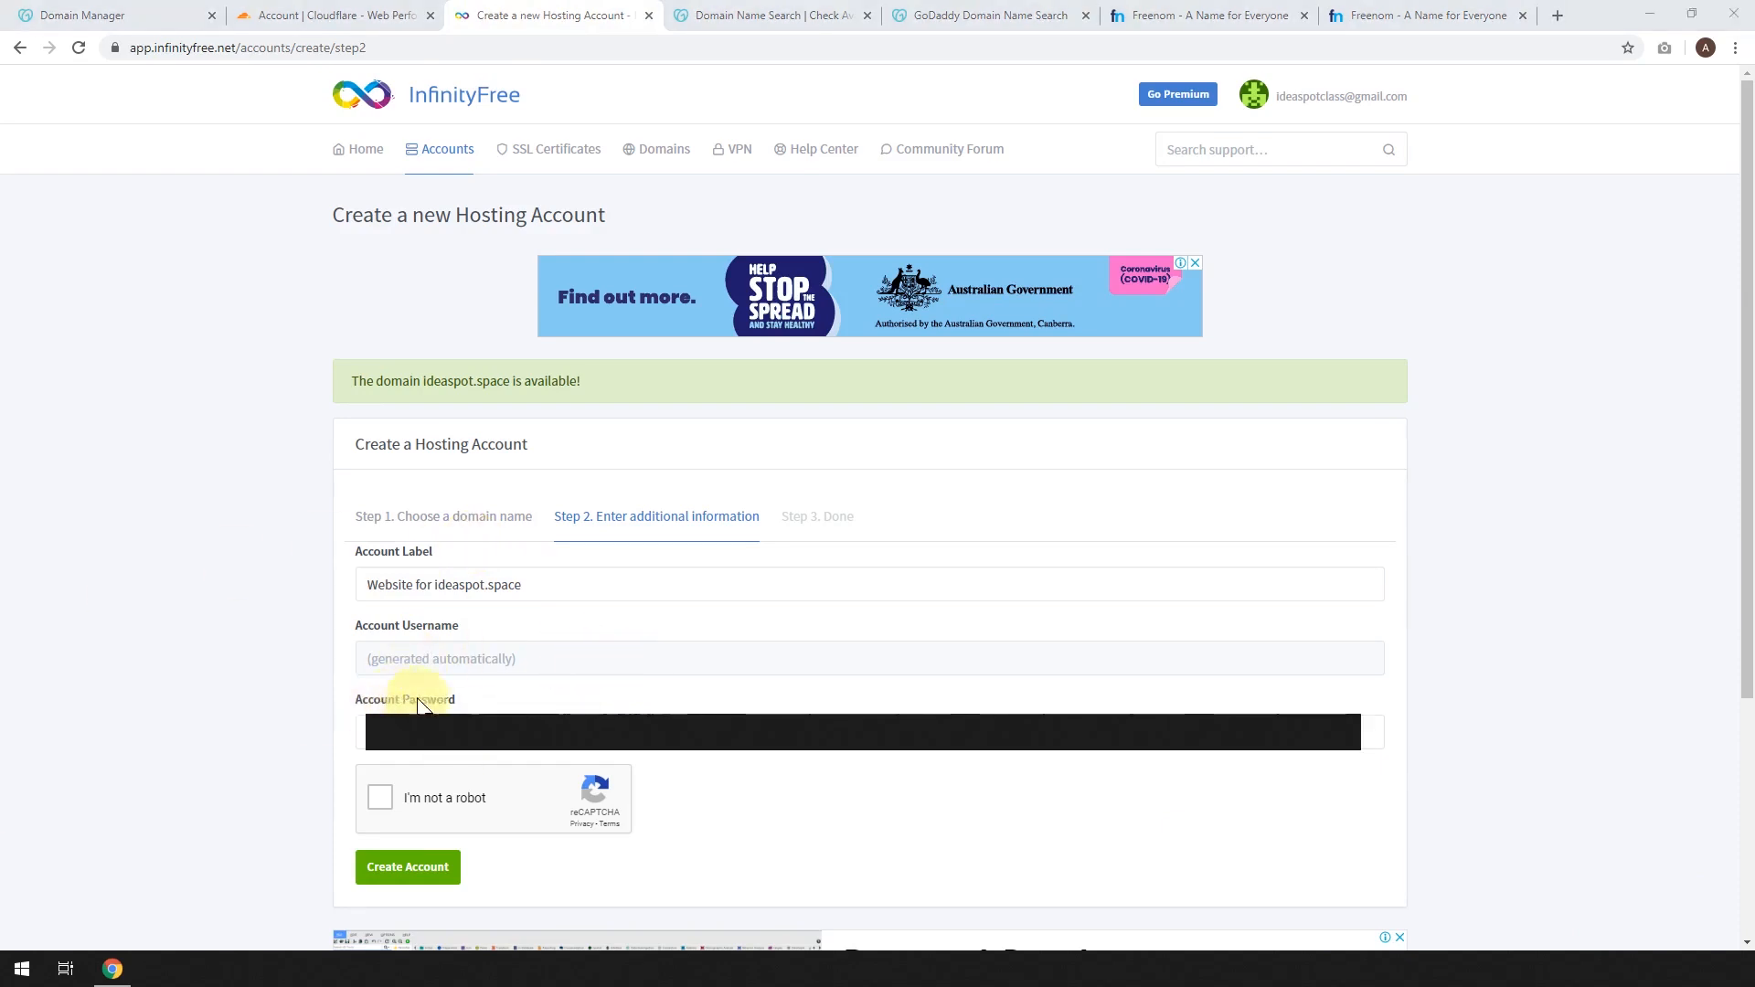
# Pass the reCAPTCHA check and submit the ideaspot.space hosting account form.
pyautogui.click(382, 798)
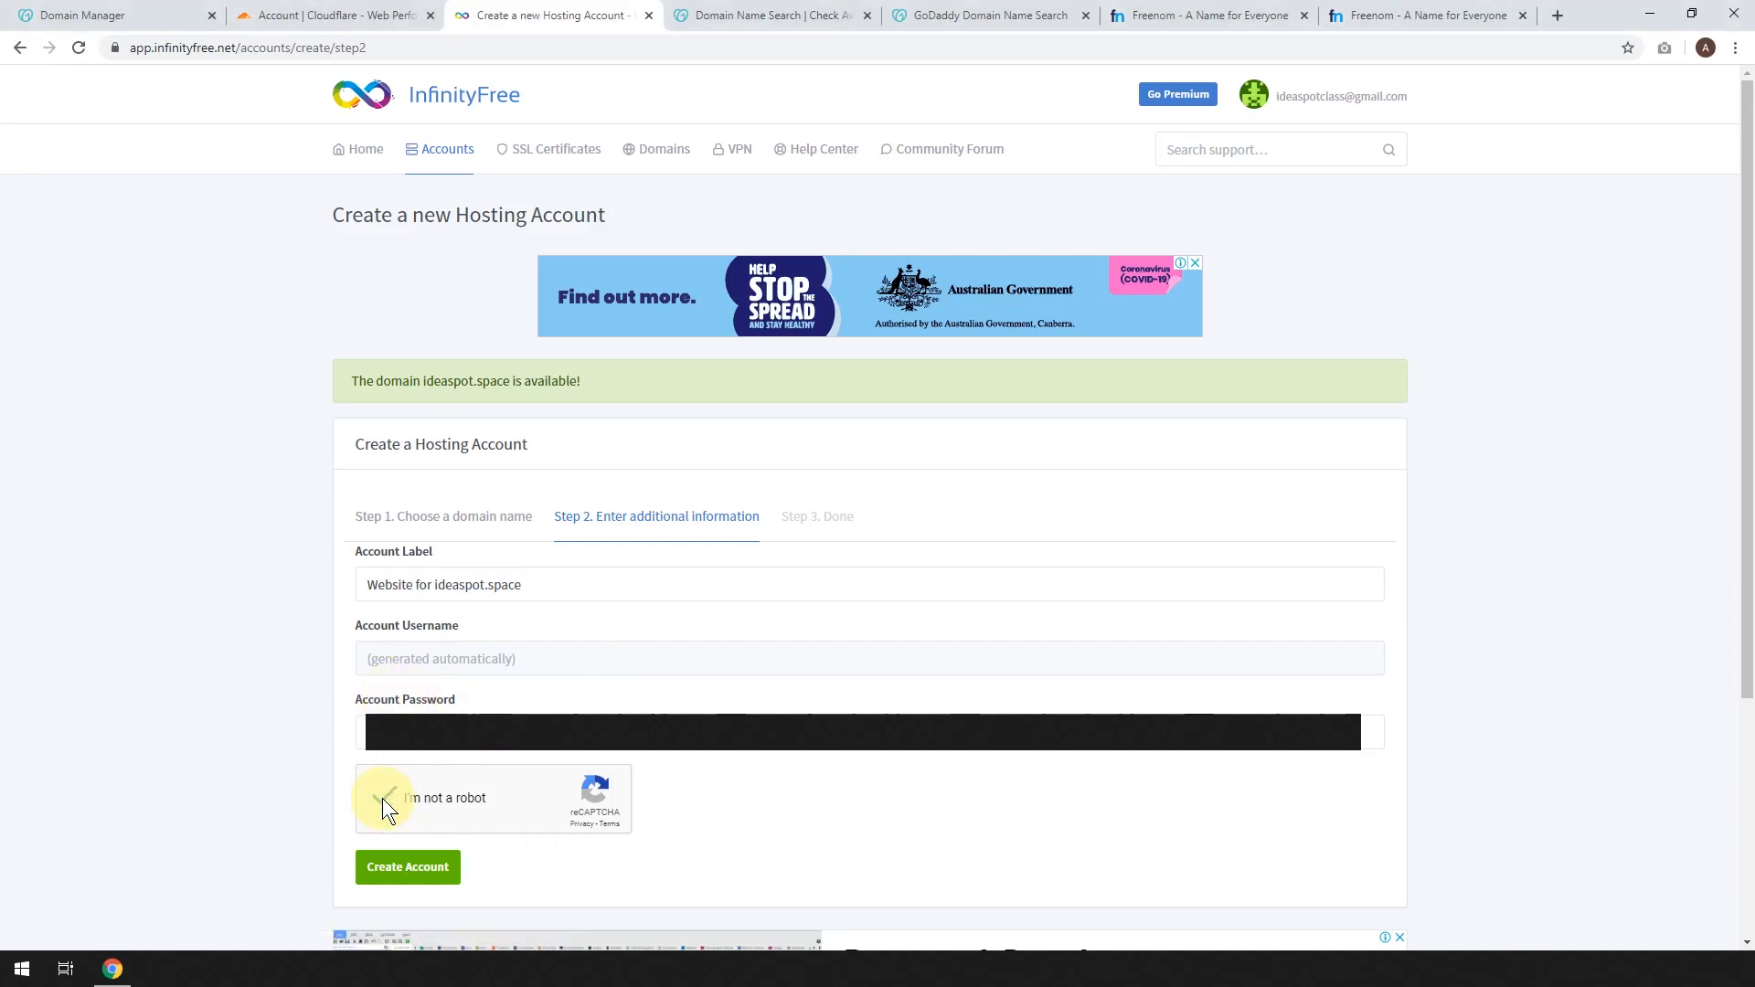
pyautogui.click(395, 879)
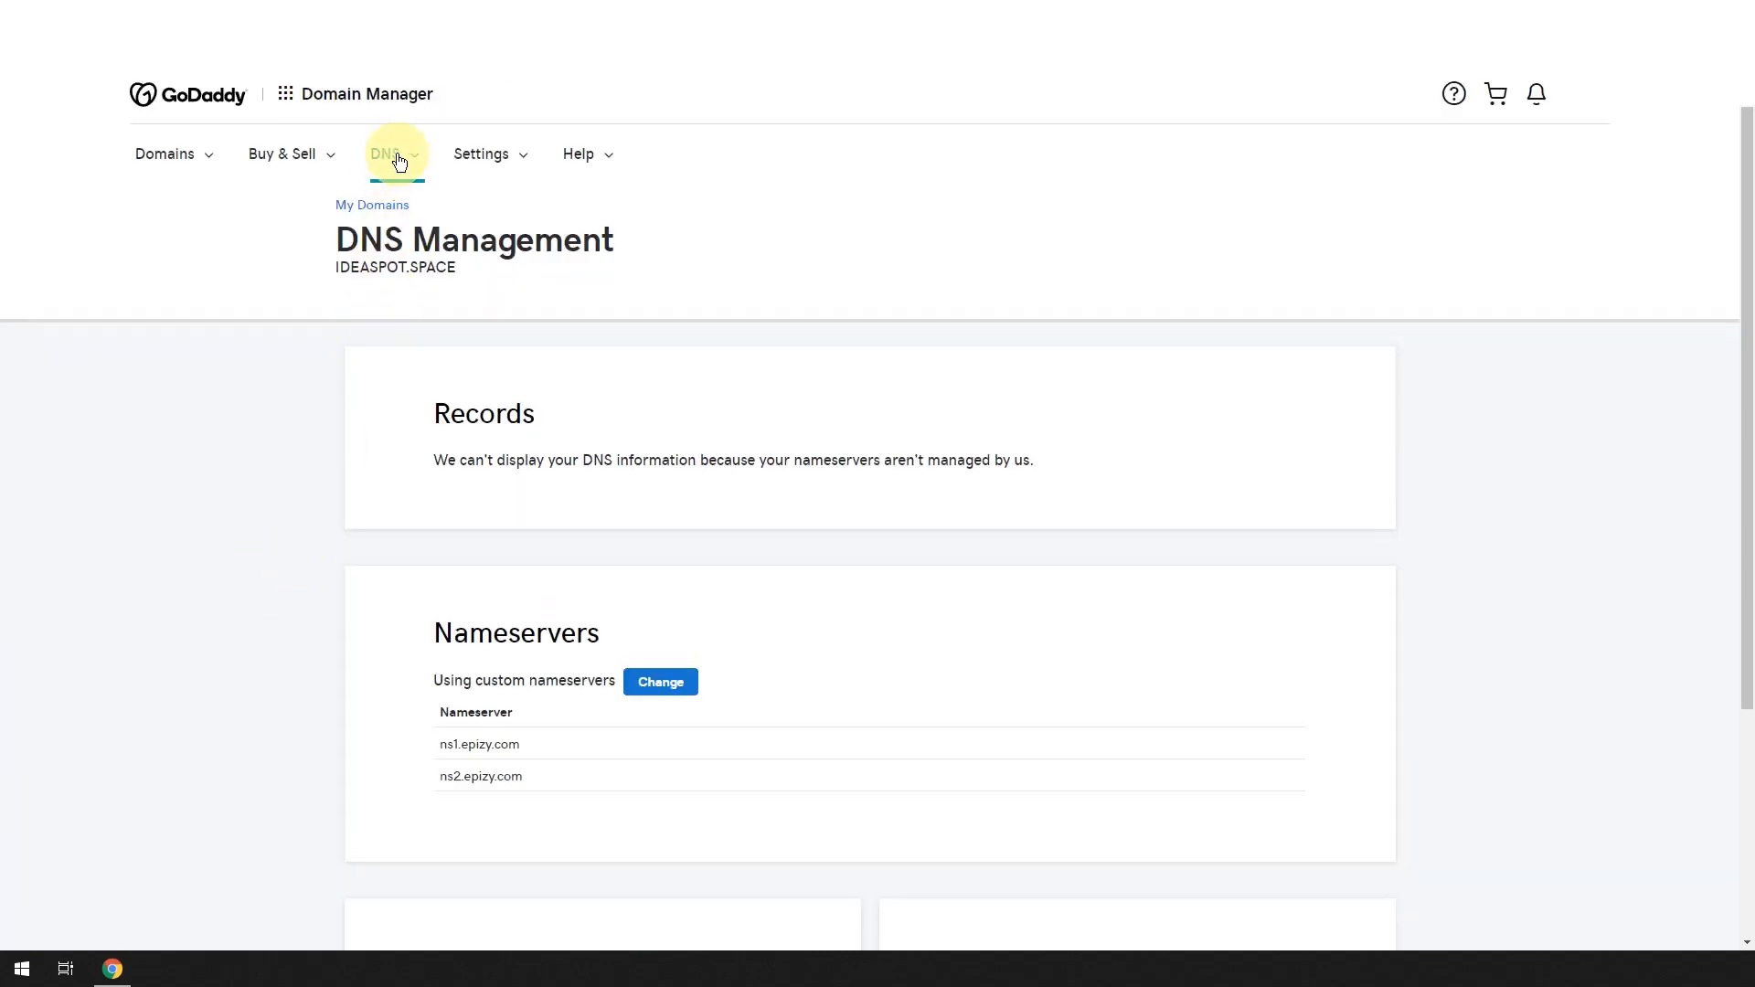
# Save ns1.epizy.com and ns2.epizy.com as ideaspot.space's custom nameservers in GoDaddy.
pyautogui.click(674, 695)
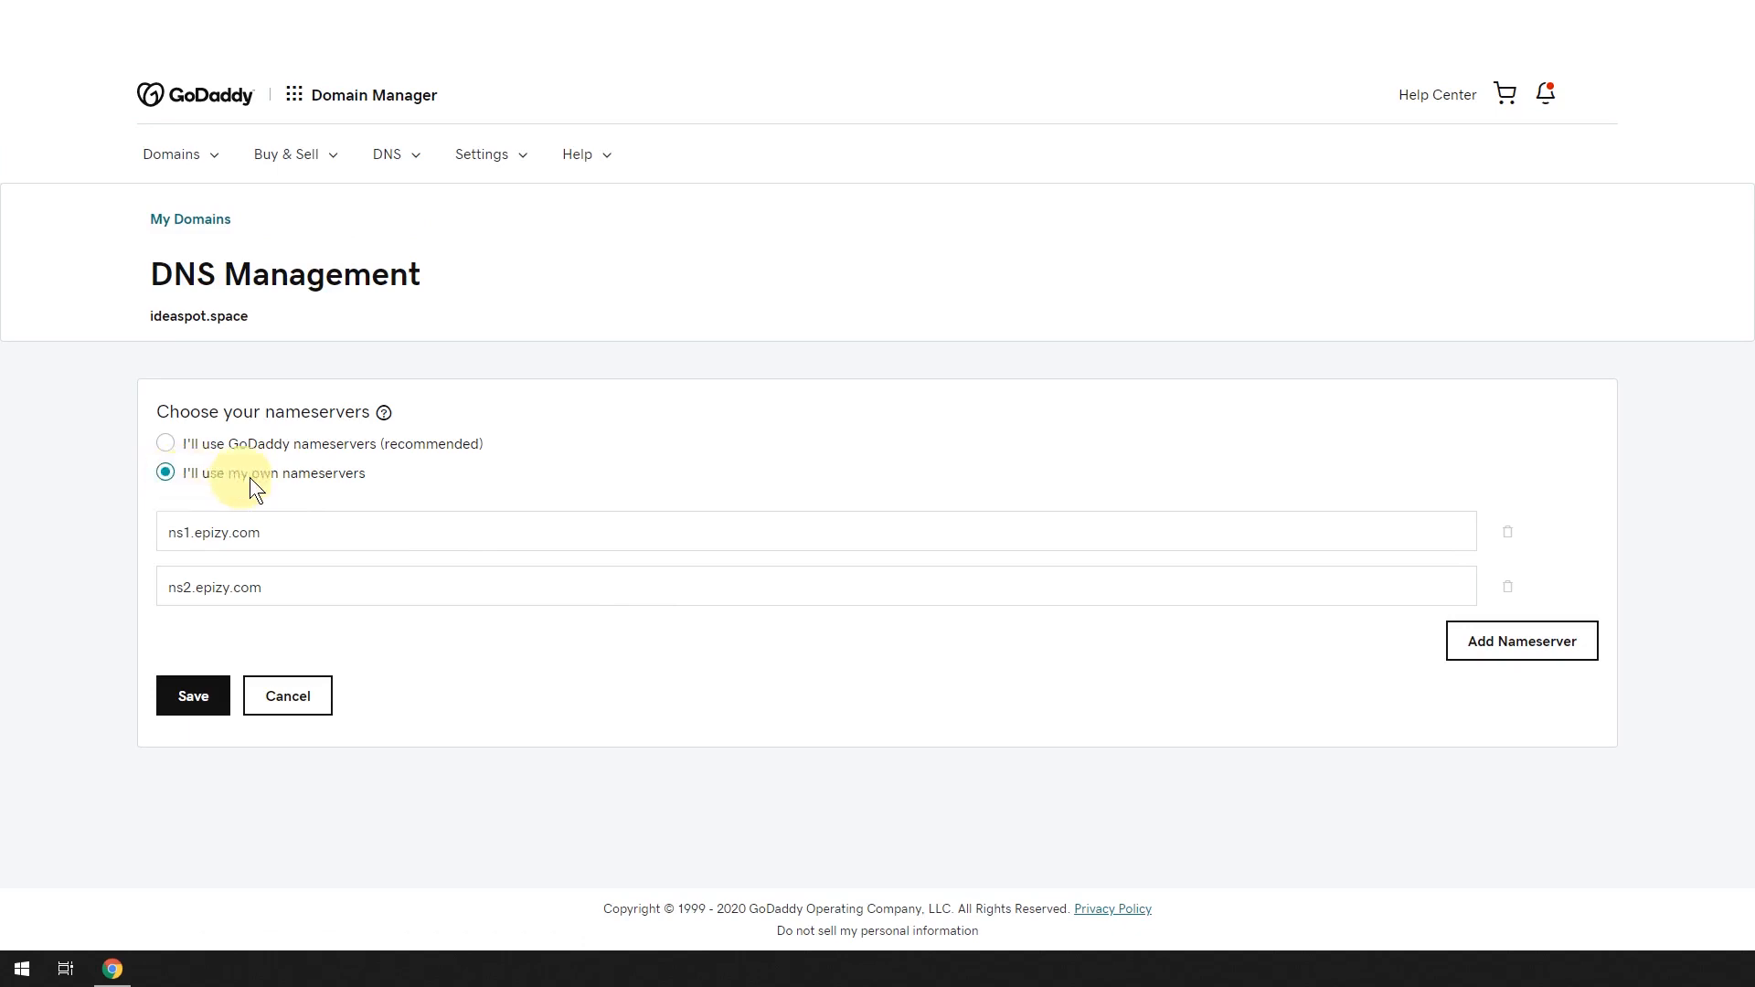
pyautogui.click(195, 525)
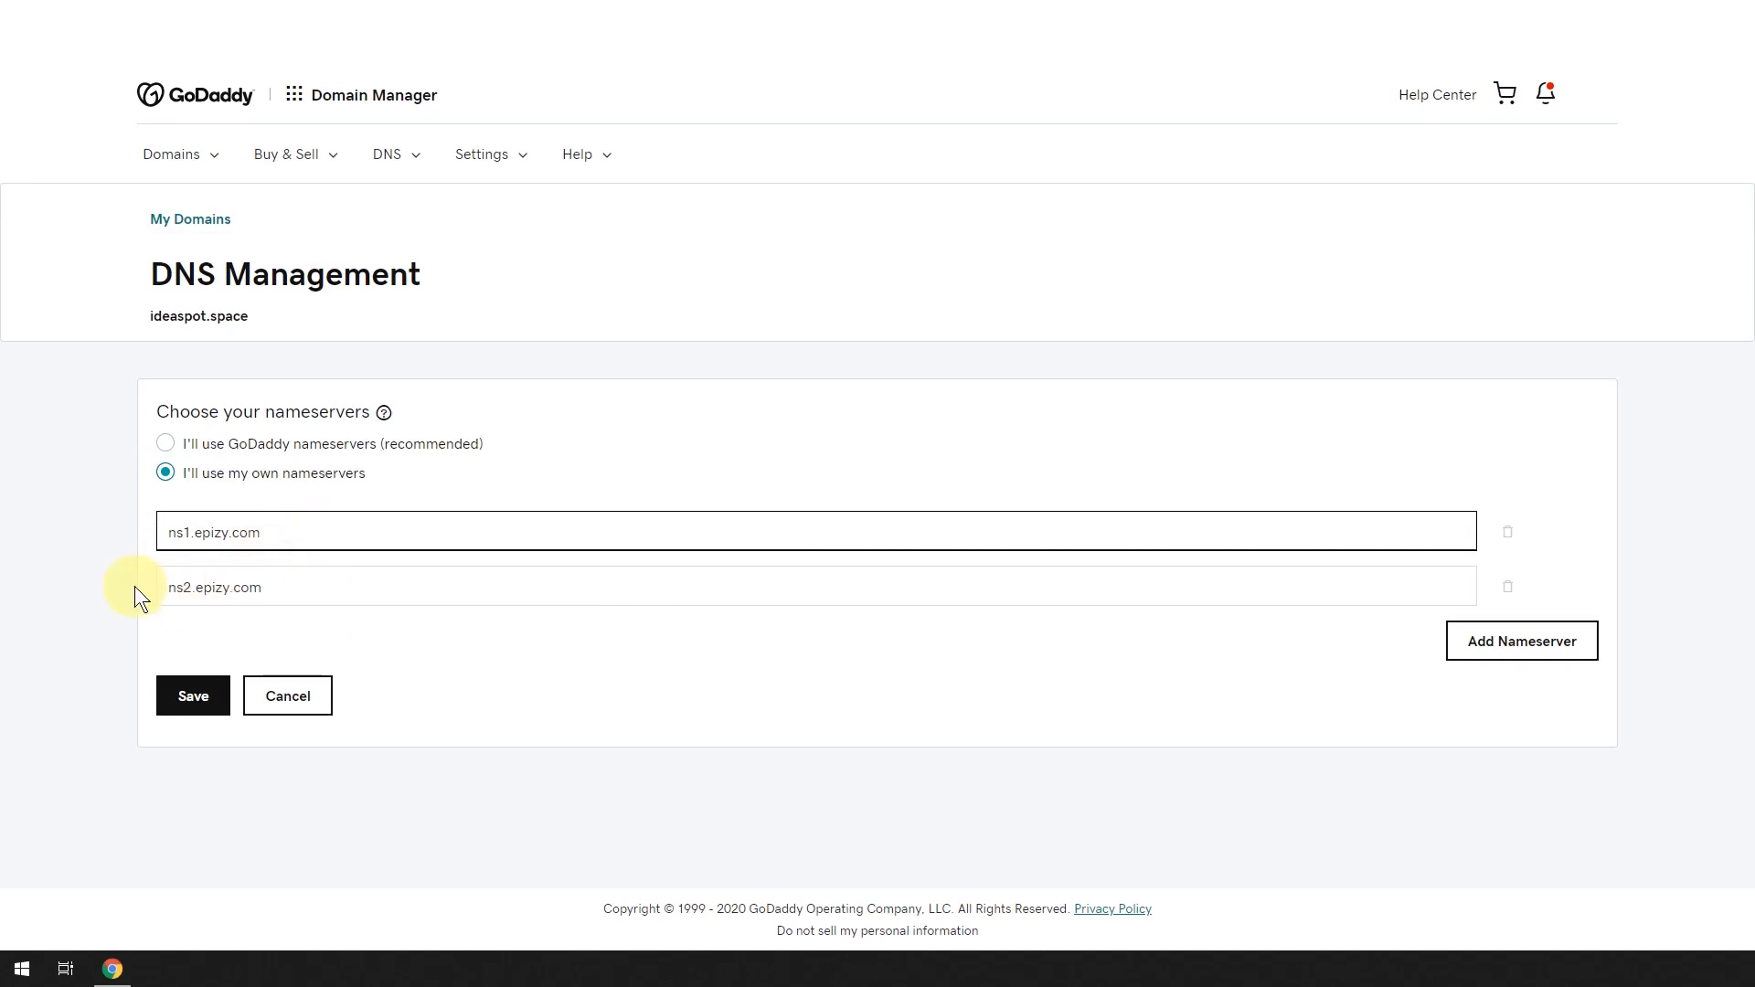
pyautogui.click(187, 695)
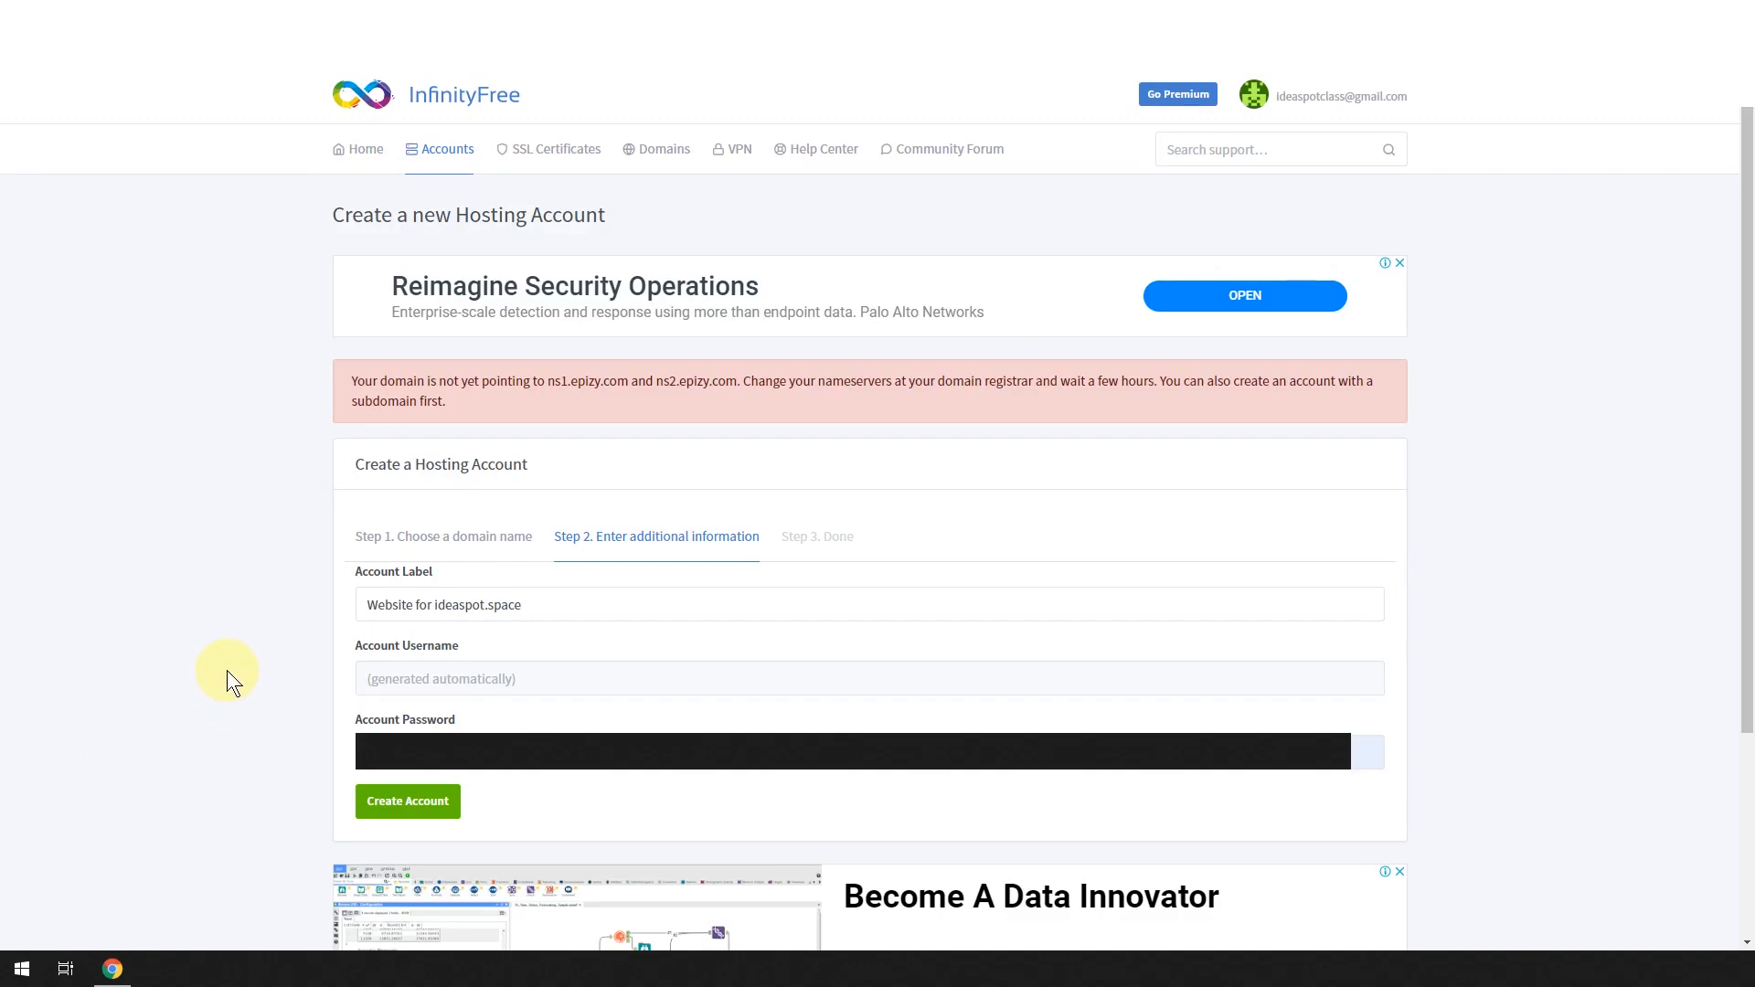
# Resubmit Create Account to finish the ideaspot.space hosting account.
pyautogui.click(403, 816)
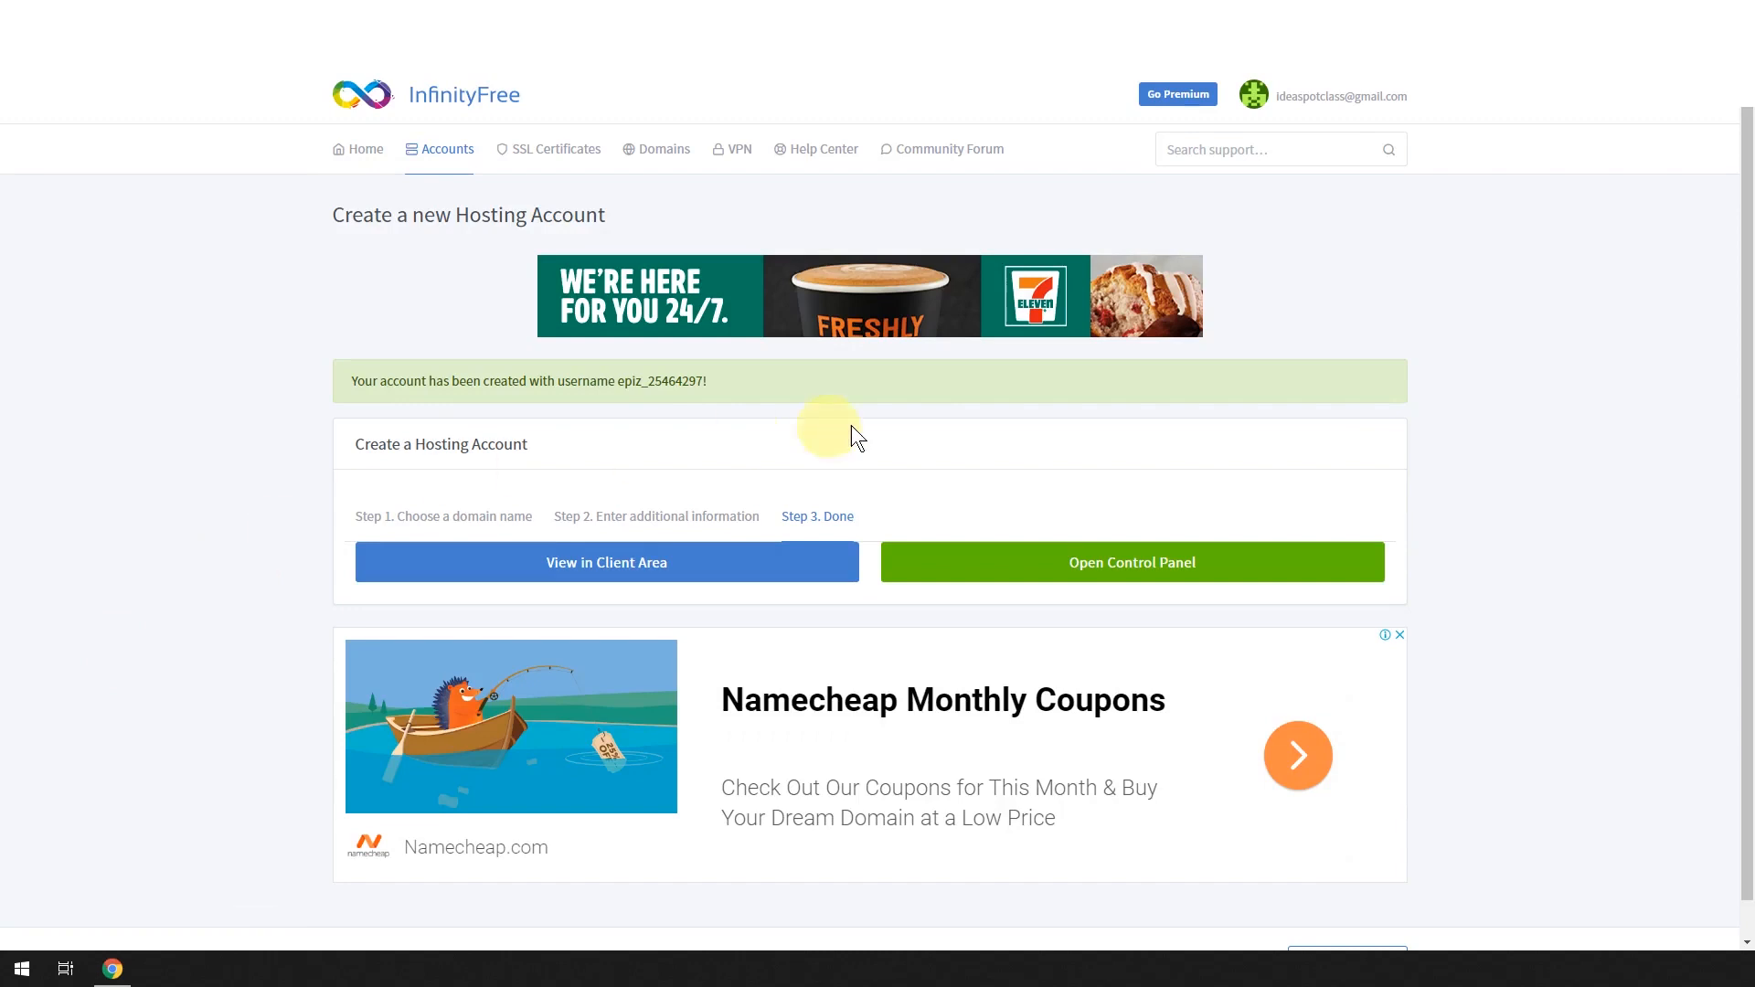
# Open the new account's control panel, approve service emails, and launch Softaculous Apps Installer.
pyautogui.click(1105, 574)
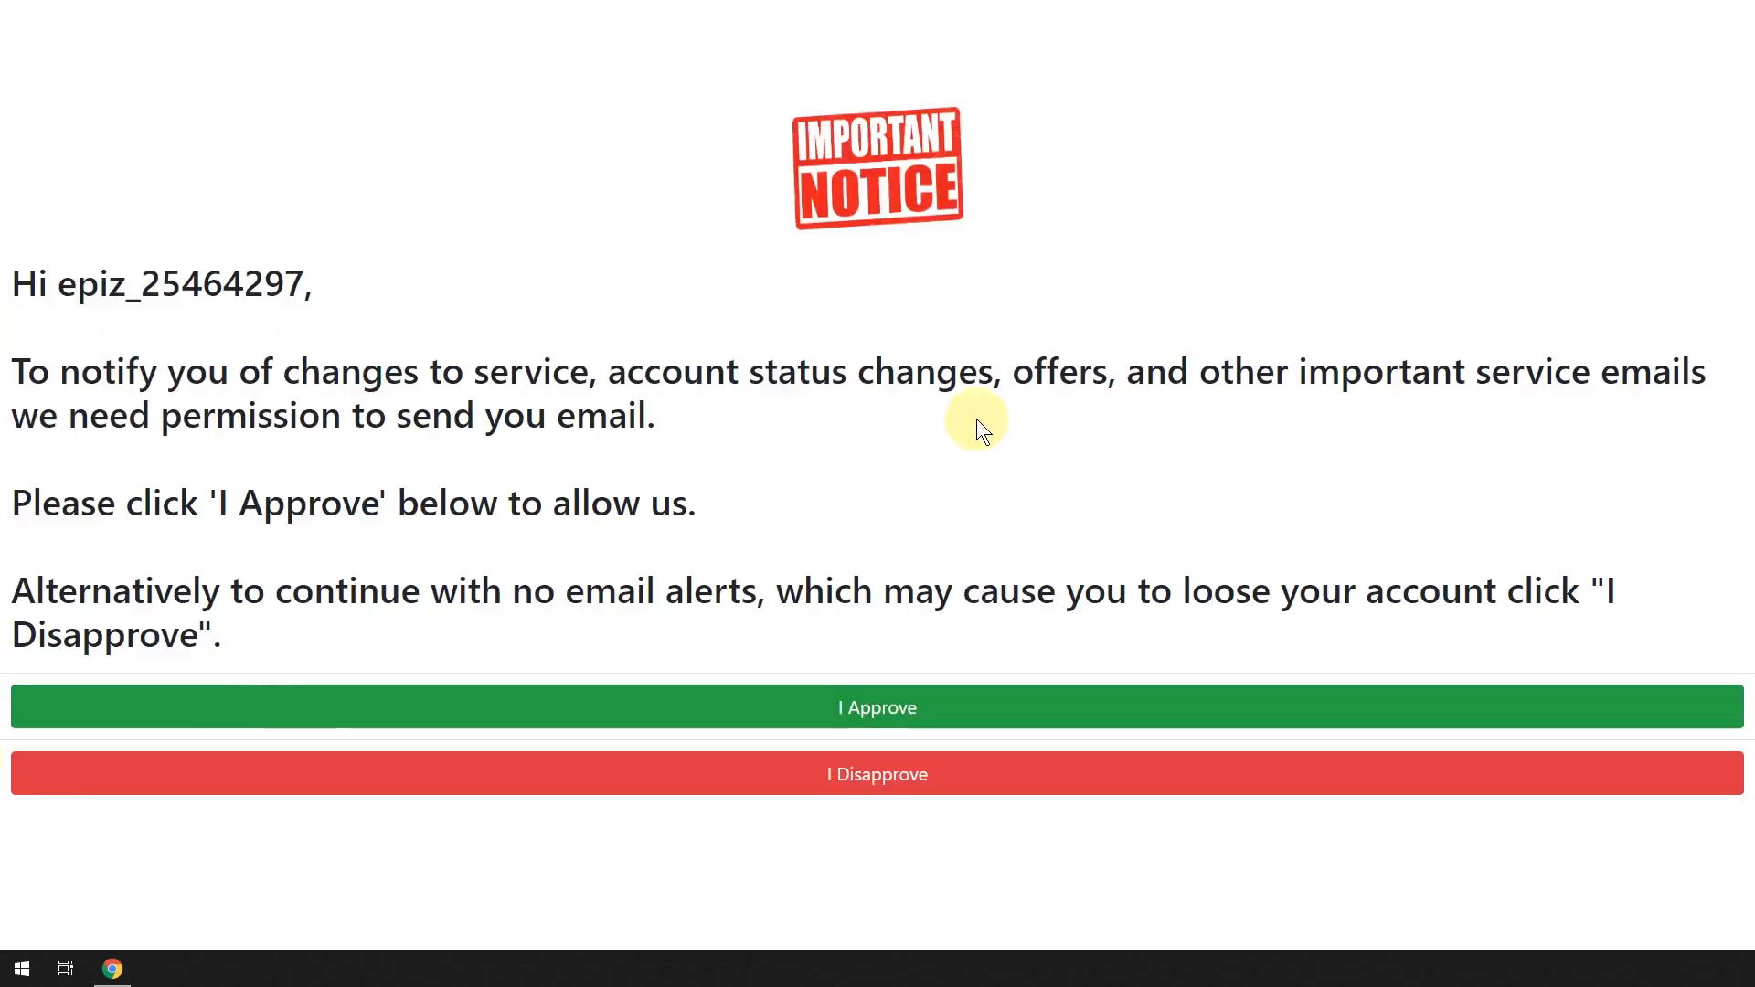
pyautogui.click(883, 715)
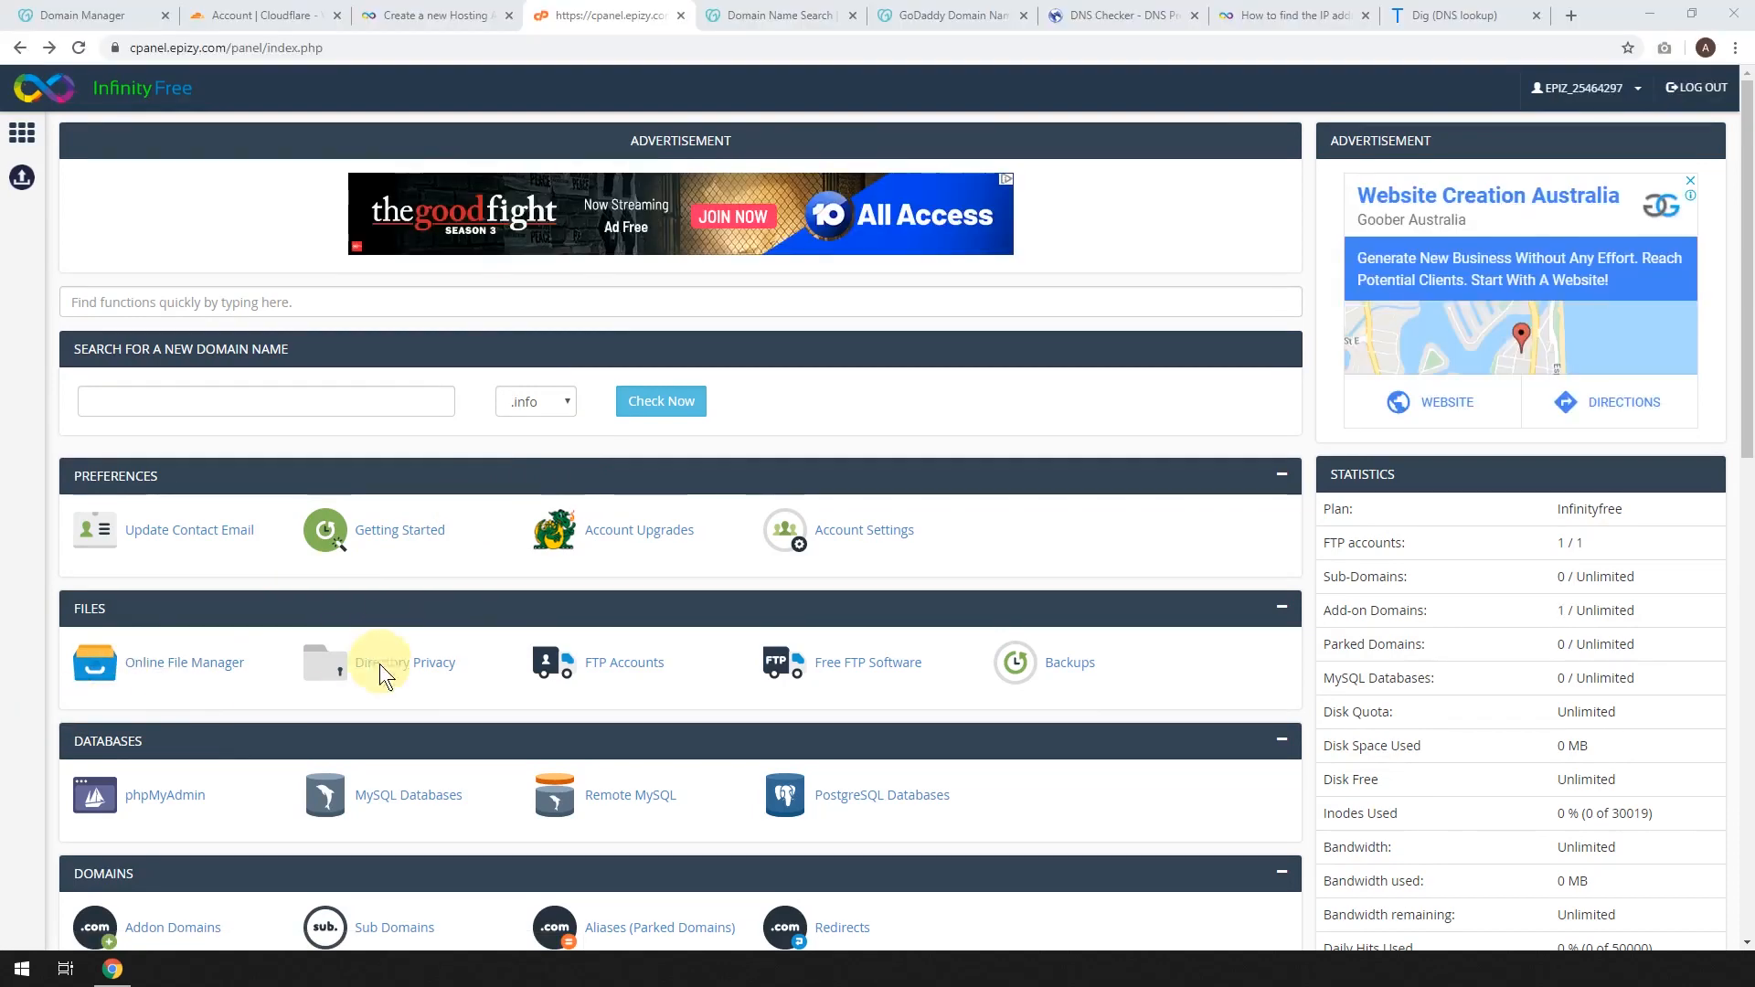
pyautogui.scroll(-7, 544, 562)
pyautogui.scroll(-3, 548, 573)
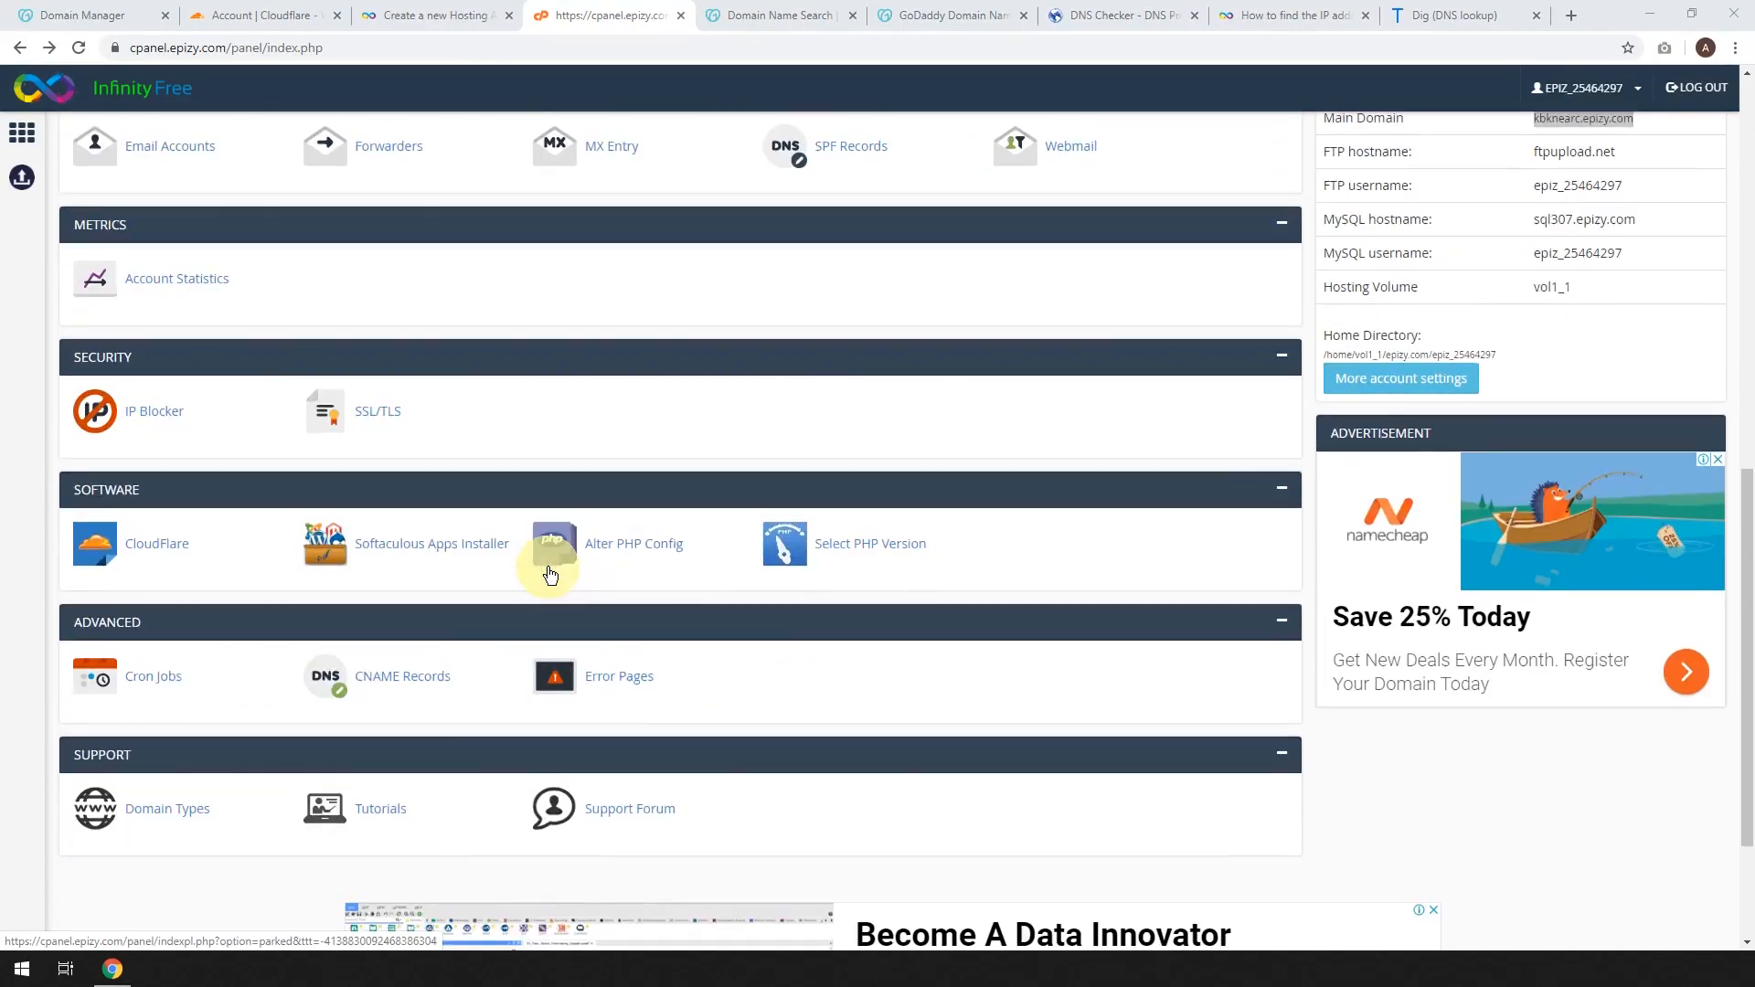
pyautogui.click(427, 552)
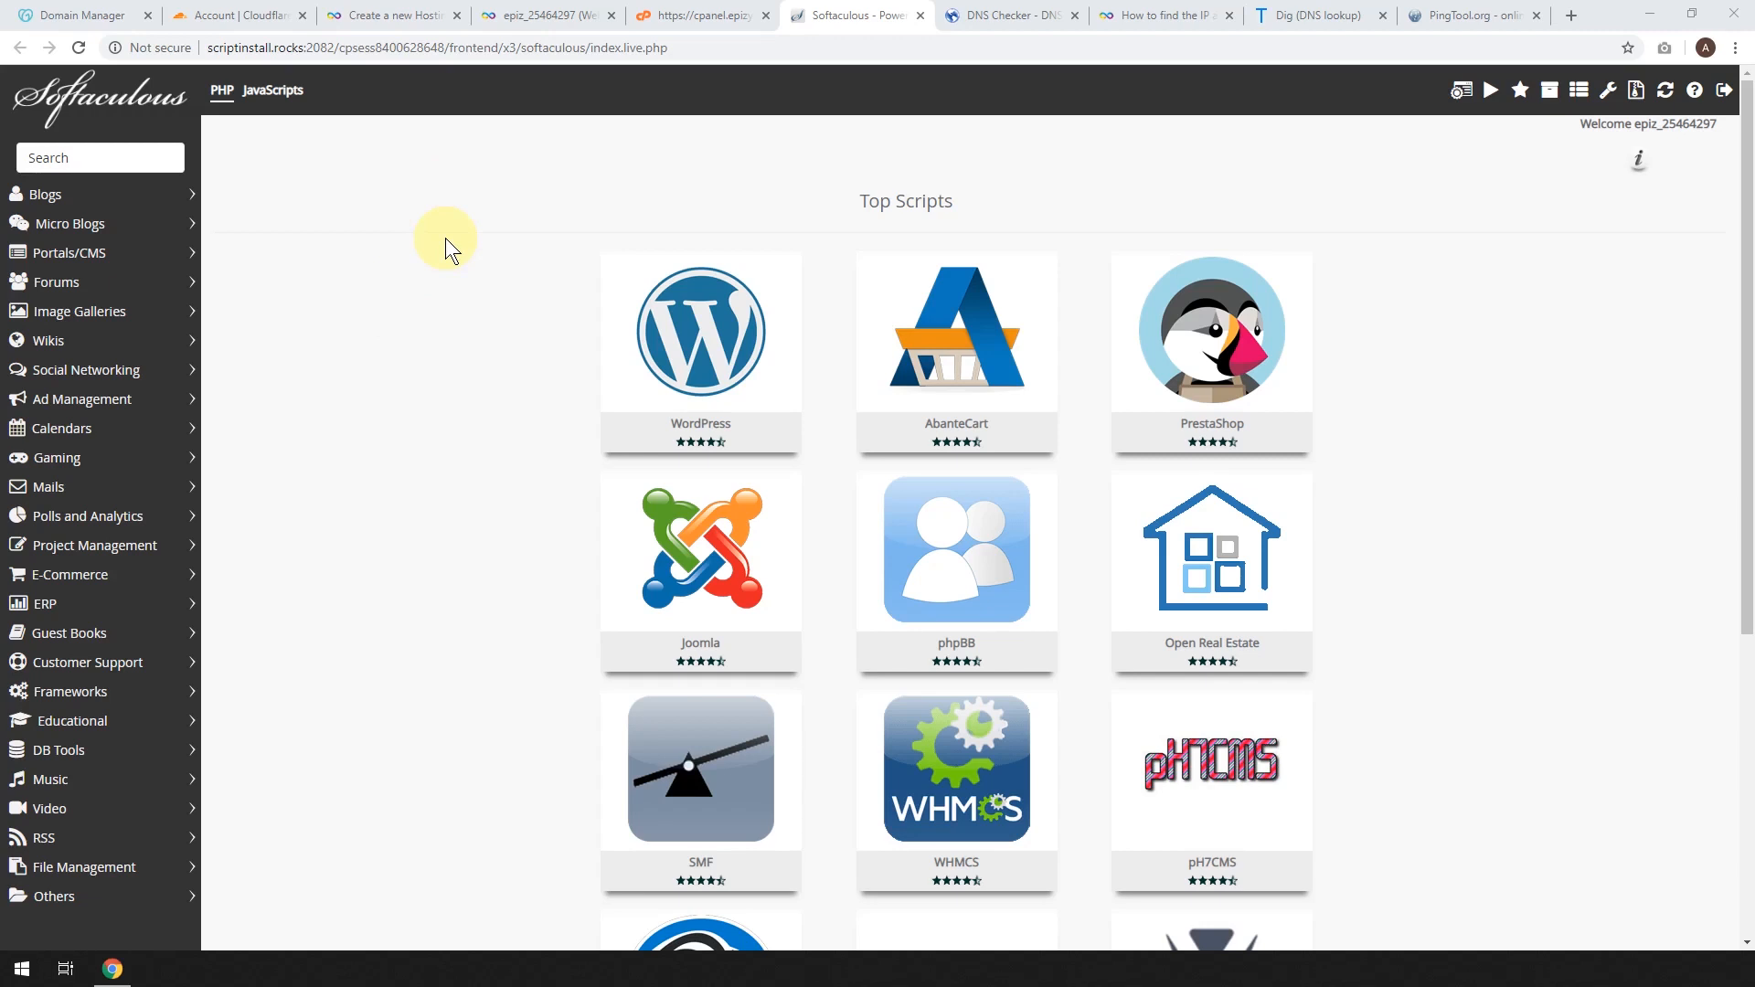
# Start the WordPress install in Softaculous and mask the generated admin password.
pyautogui.moveTo(631, 384)
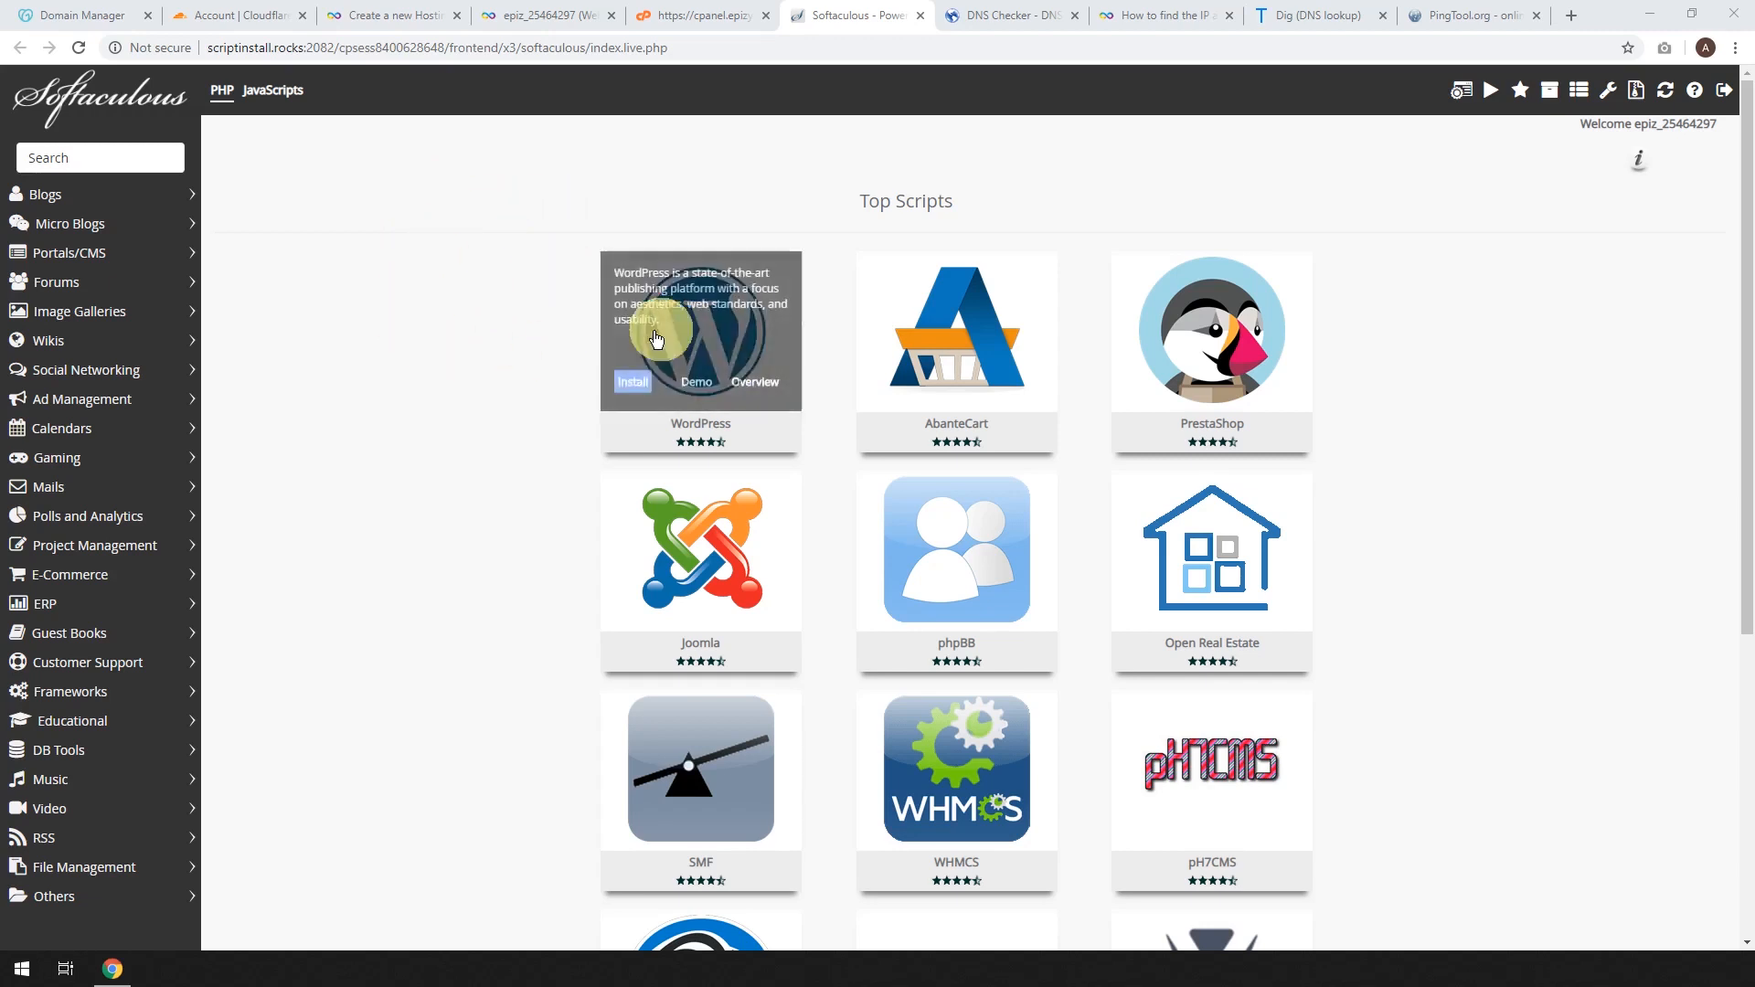
pyautogui.click(631, 384)
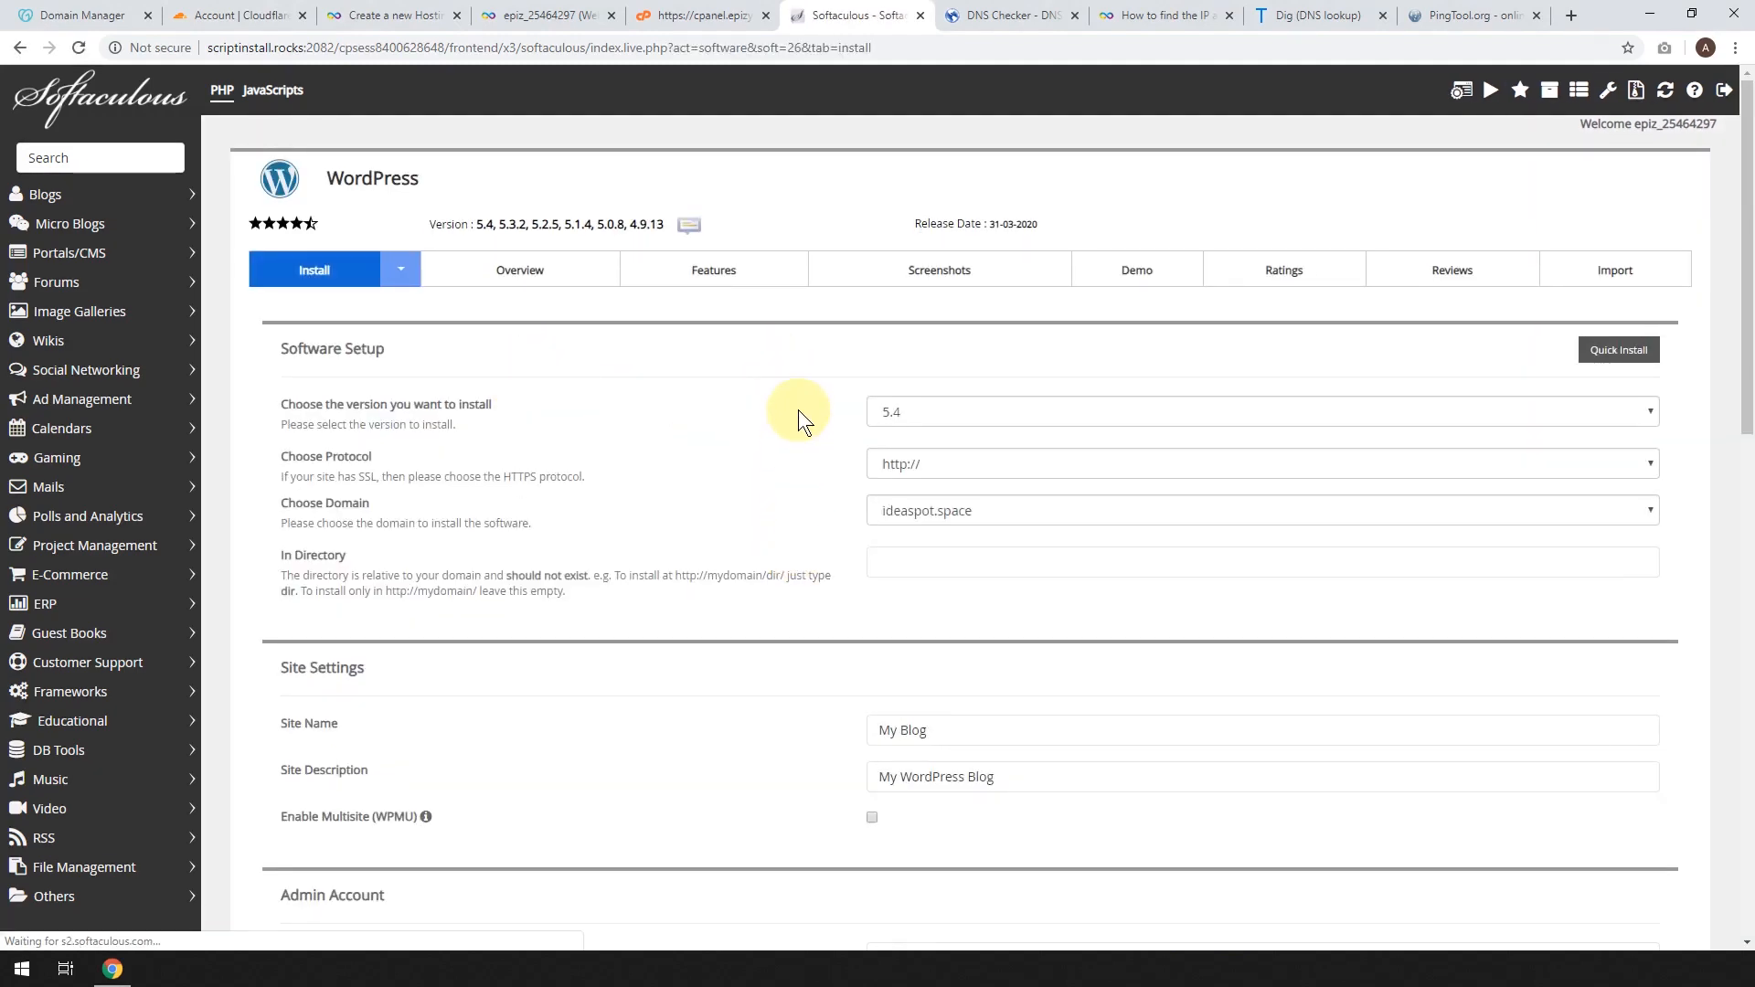
pyautogui.scroll(-1, 798, 410)
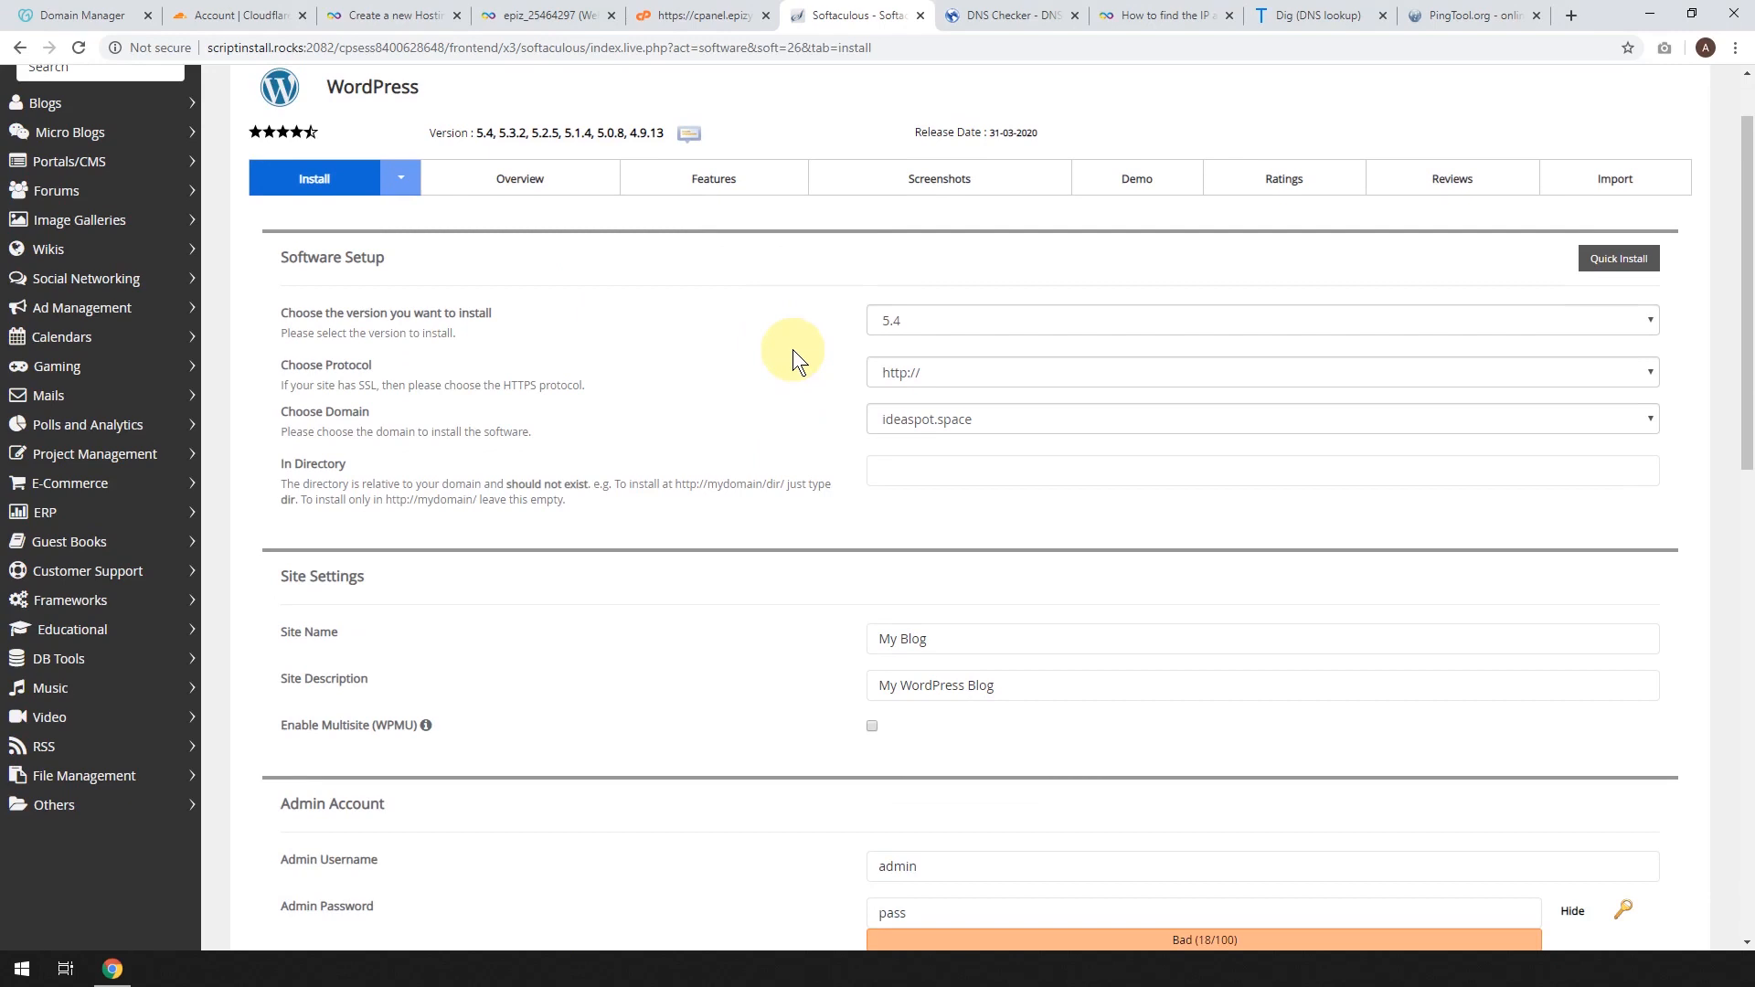
pyautogui.scroll(-5, 771, 362)
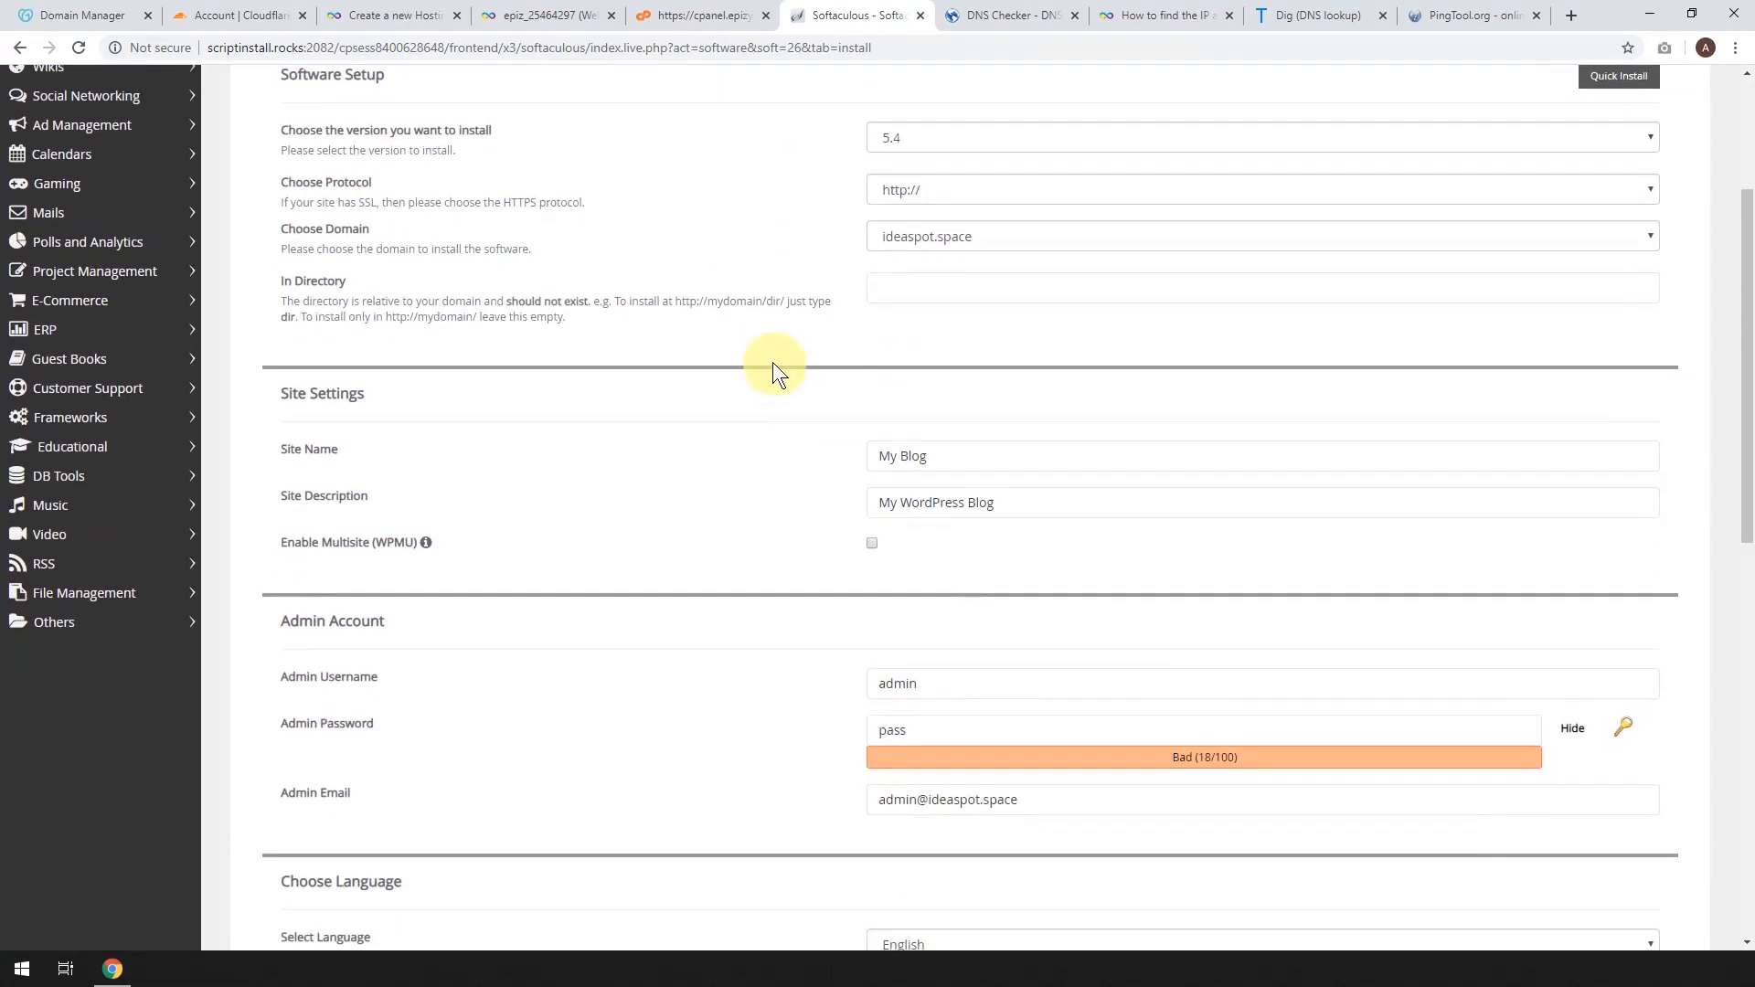
pyautogui.scroll(-1, 768, 314)
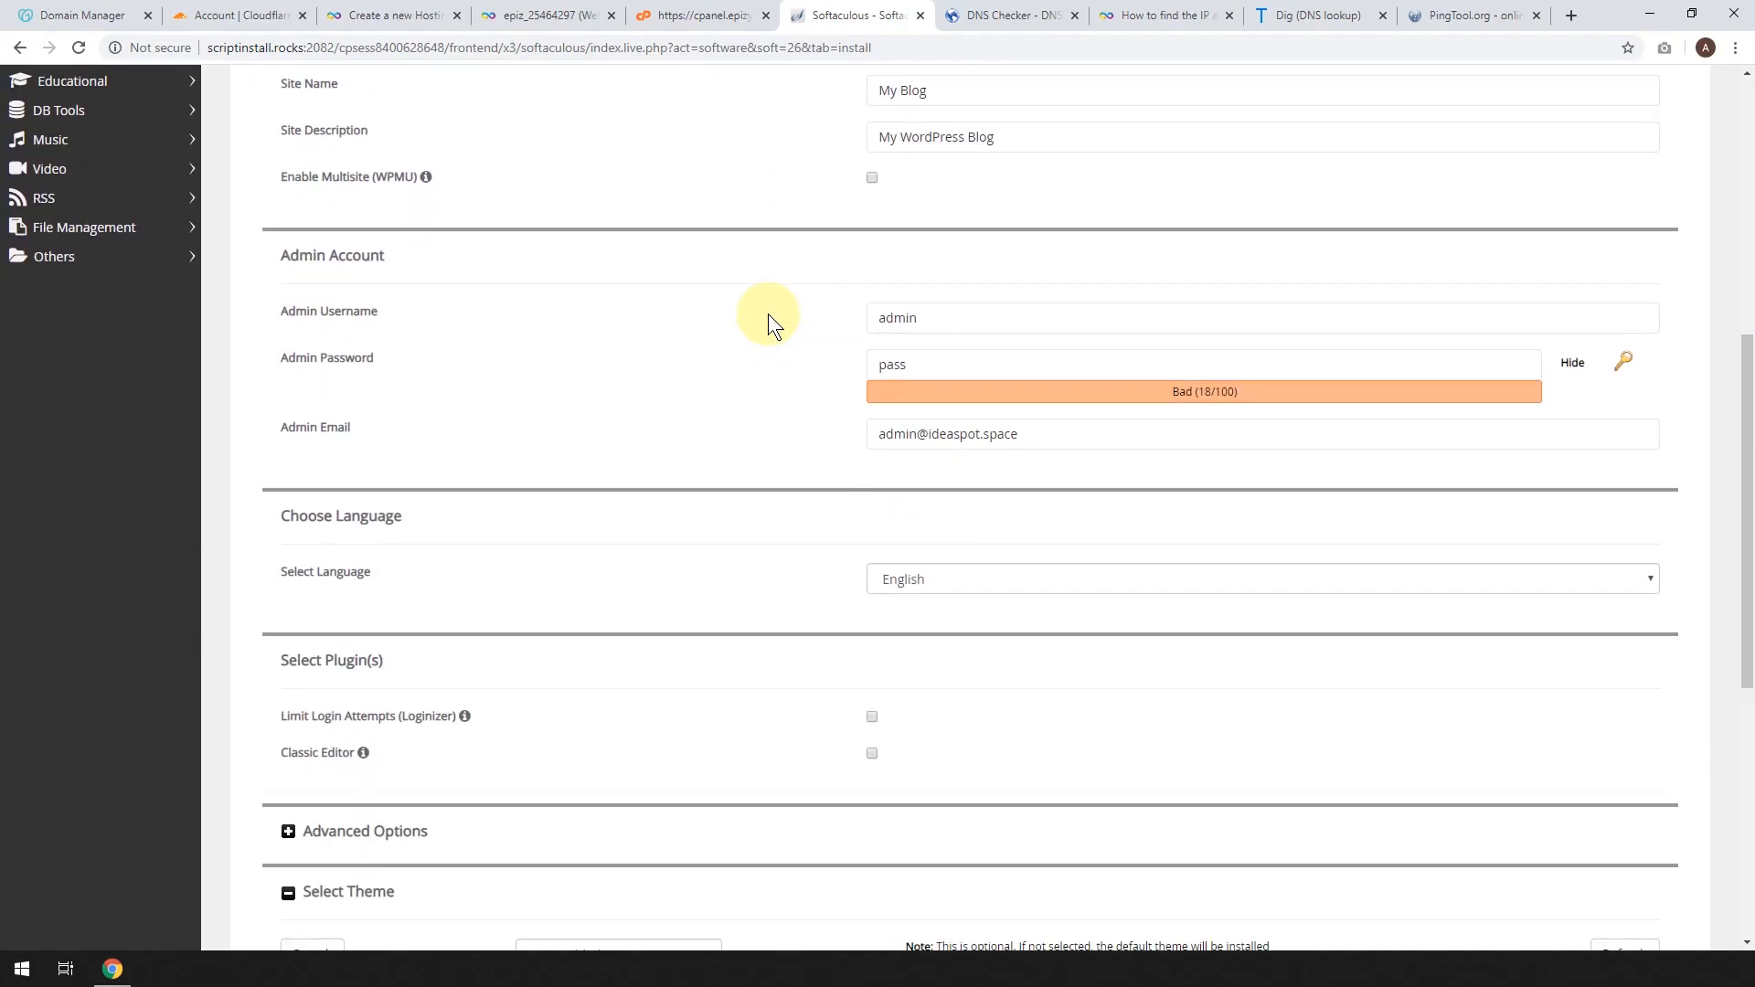
pyautogui.click(1574, 363)
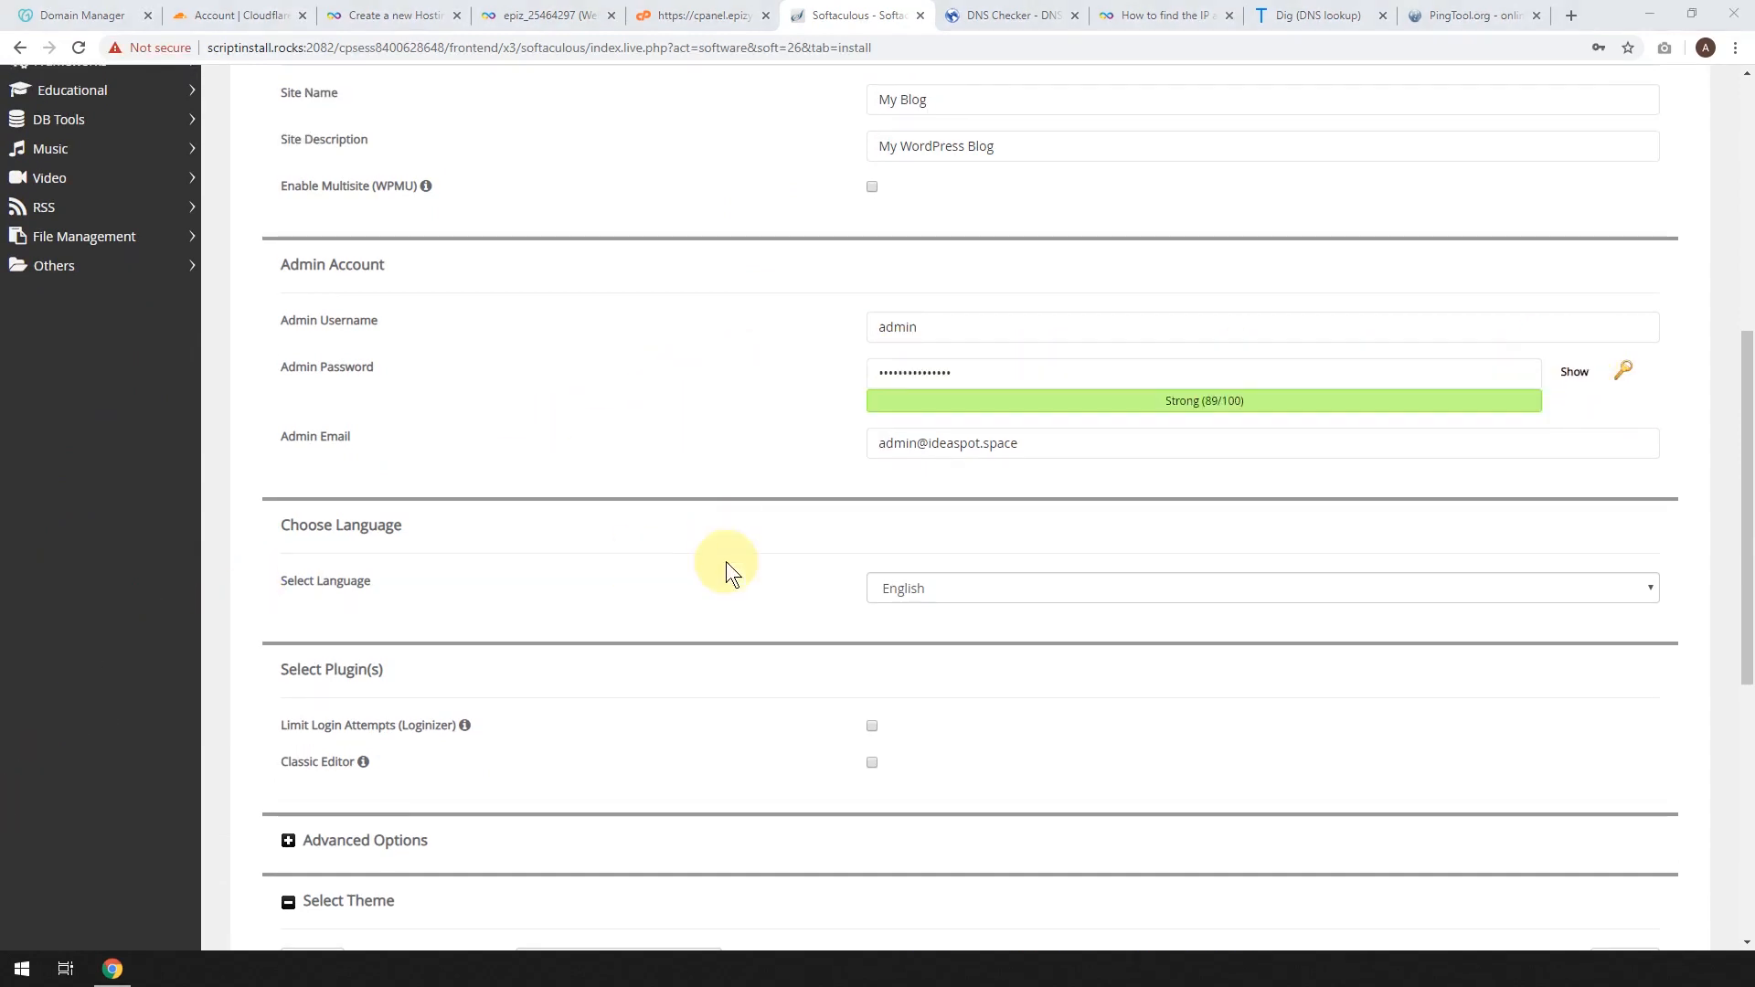
pyautogui.click(916, 373)
# Set admin username IdeaSpot, enter the owner's admin email, and run the installation.
pyautogui.click(893, 327)
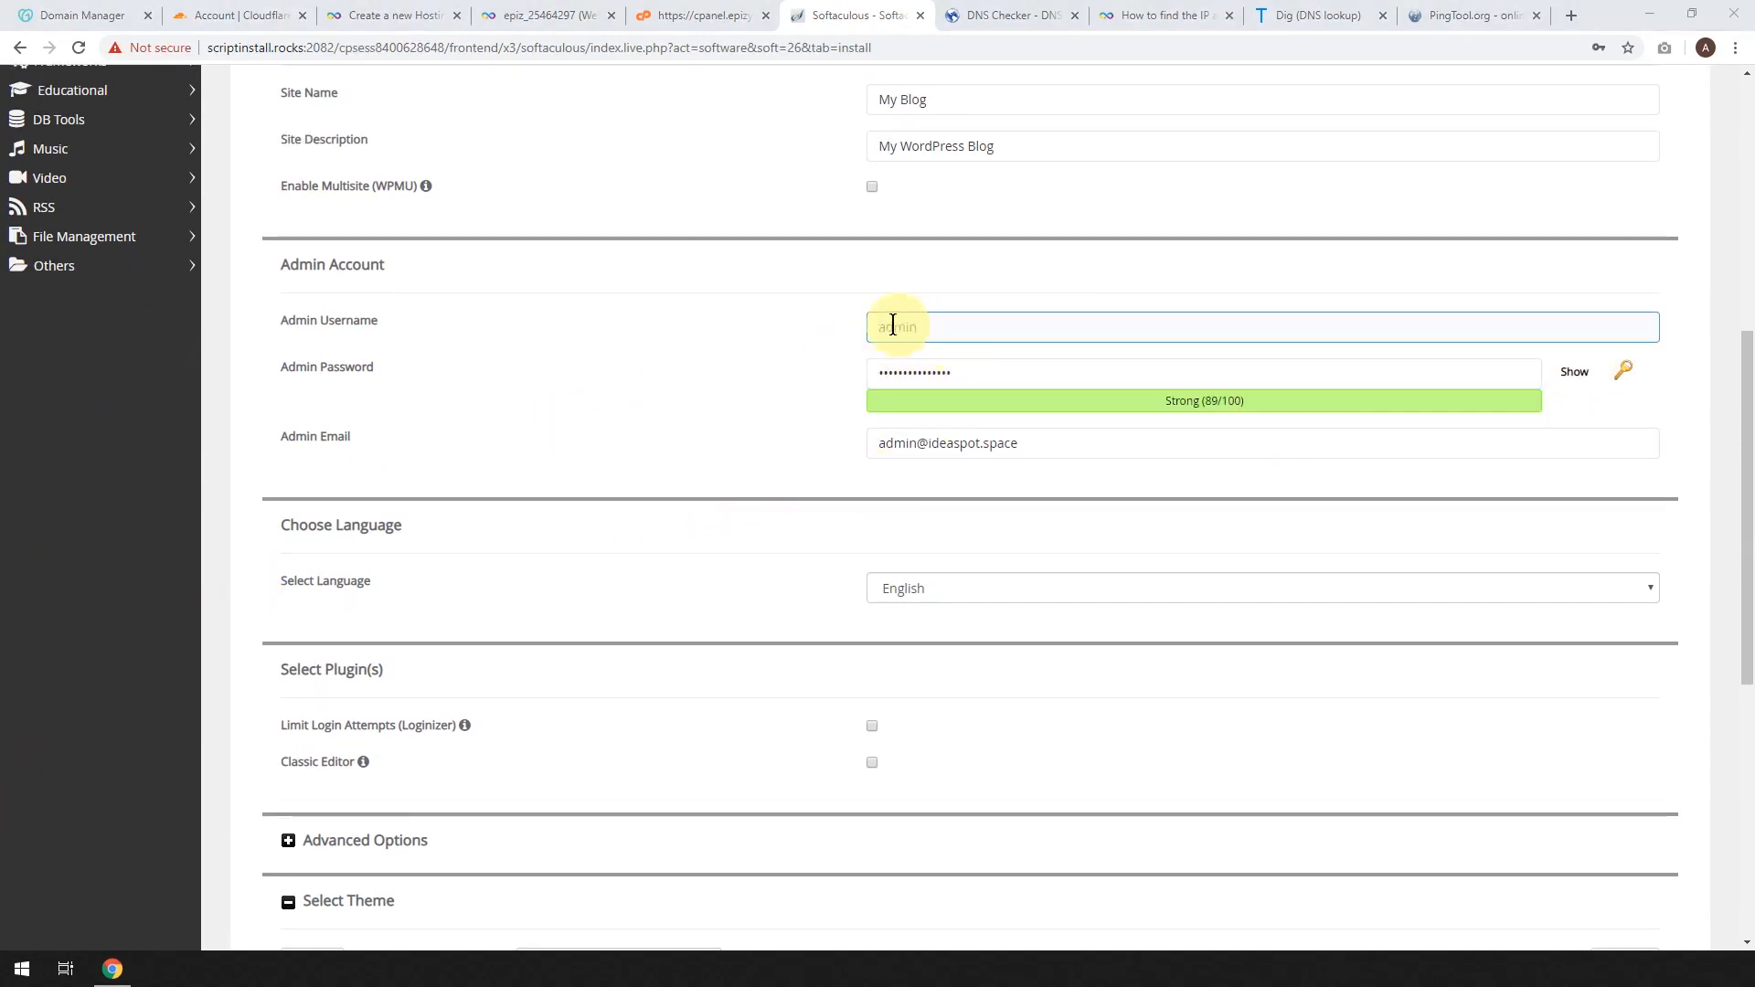
pyautogui.press('BackSpace')
pyautogui.press('BackSpace')
pyautogui.press('BackSpace')
pyautogui.press('BackSpace')
pyautogui.press('BackSpace')
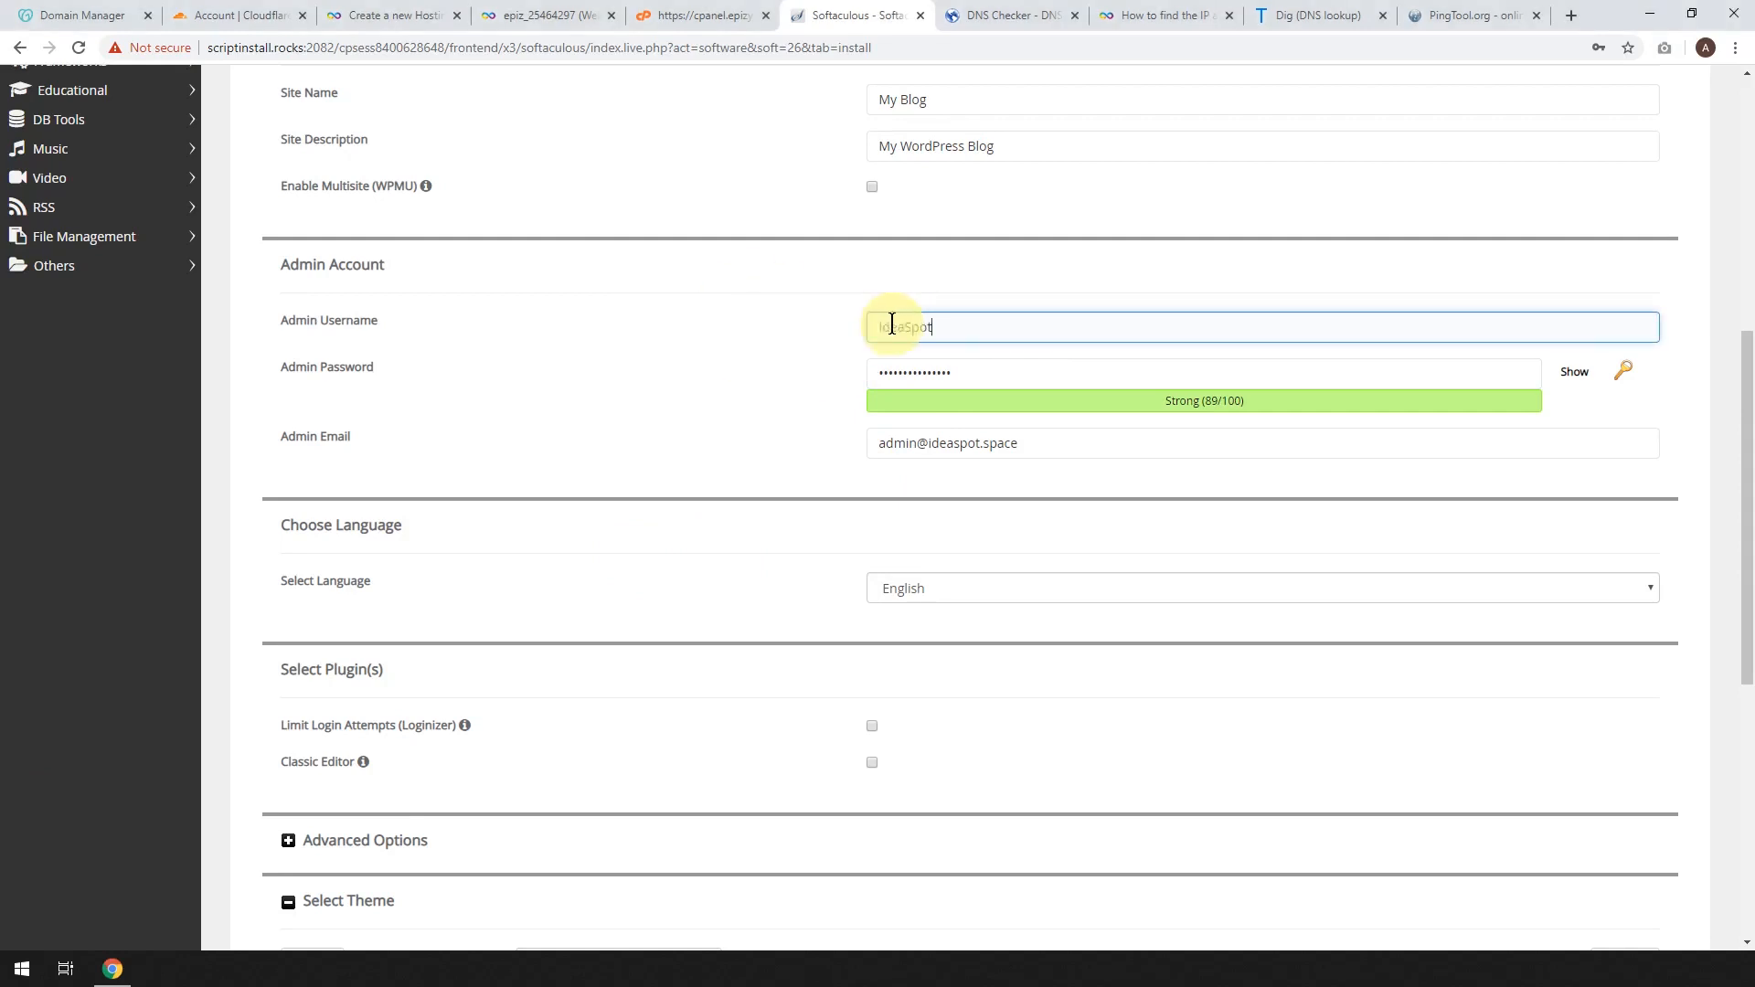
pyautogui.write('IdeaSpot')
pyautogui.tripleClick(1058, 443)
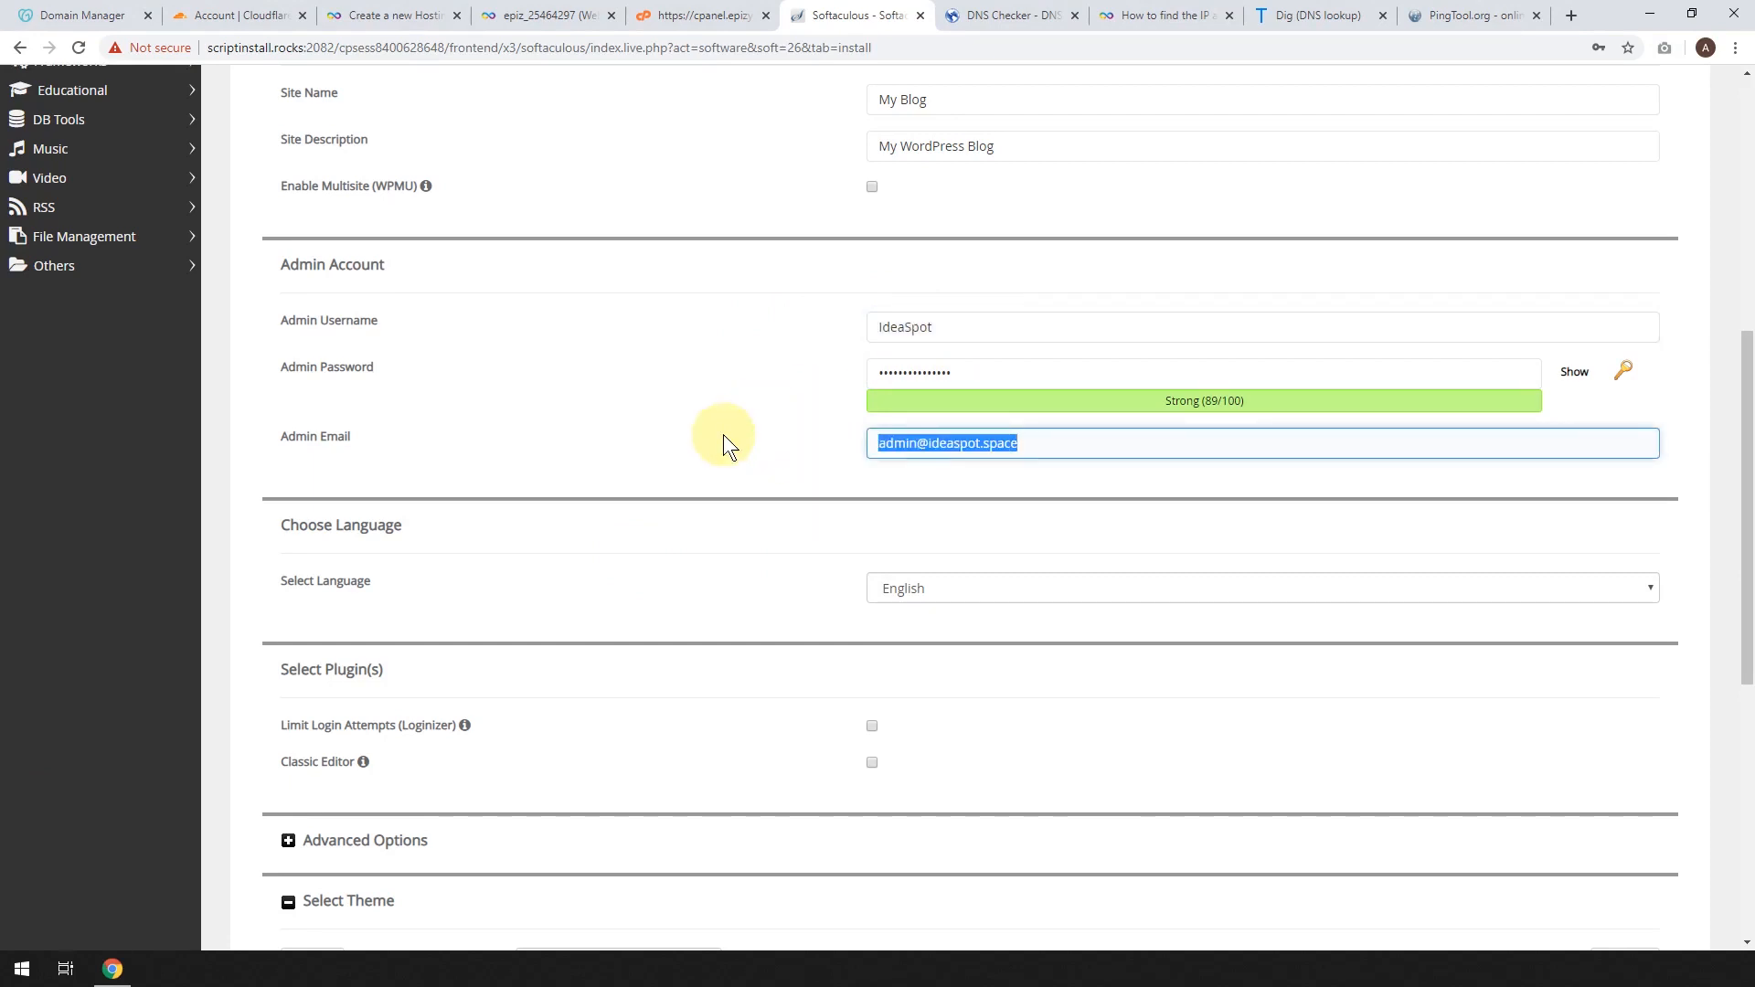
pyautogui.write('id')
pyautogui.click(883, 484)
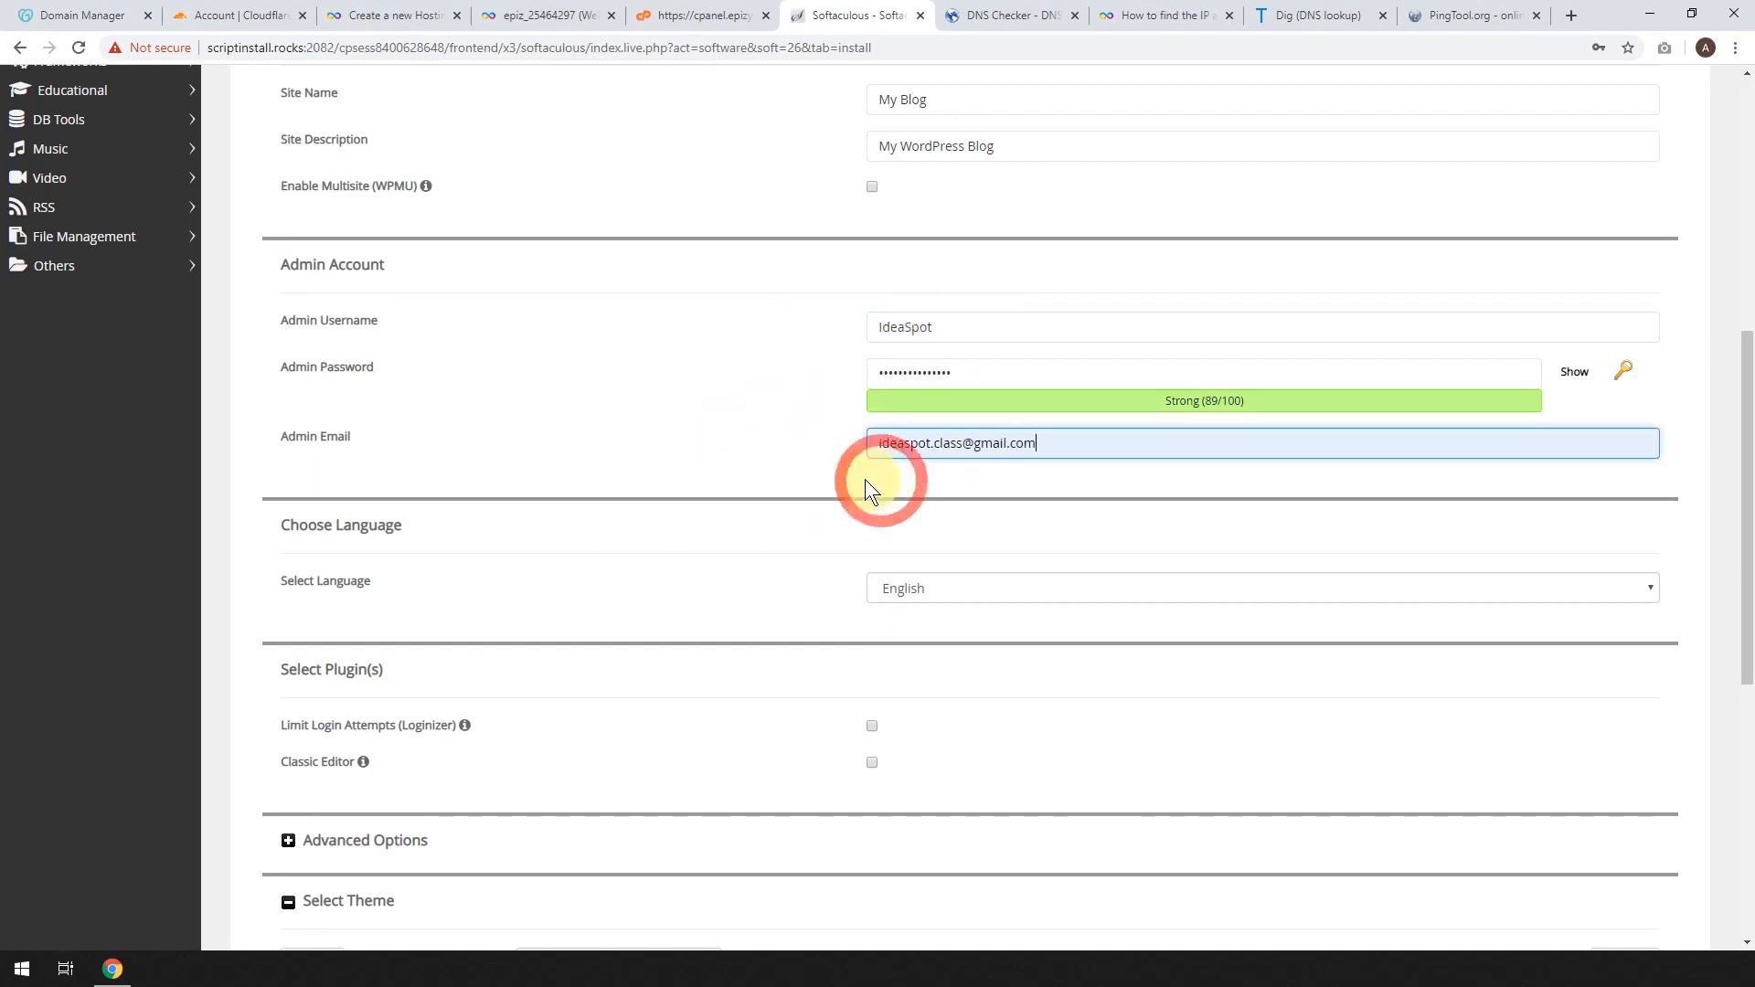
pyautogui.scroll(-1, 743, 450)
pyautogui.scroll(-7, 727, 383)
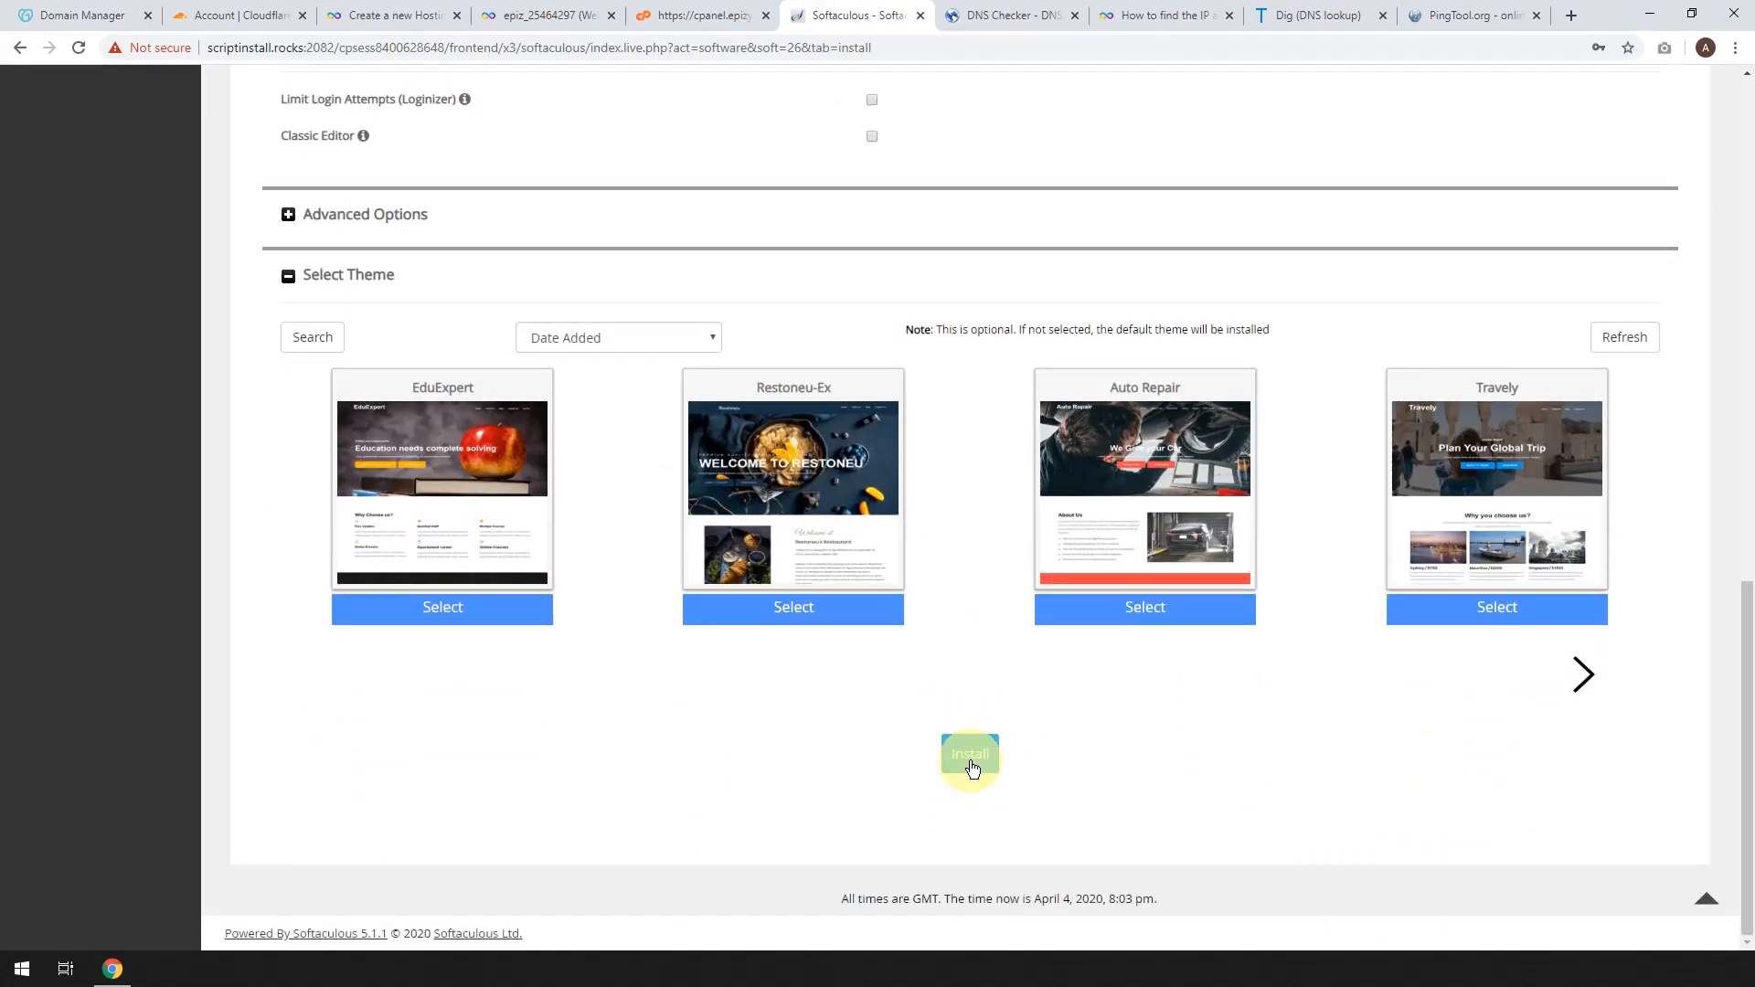
pyautogui.click(972, 761)
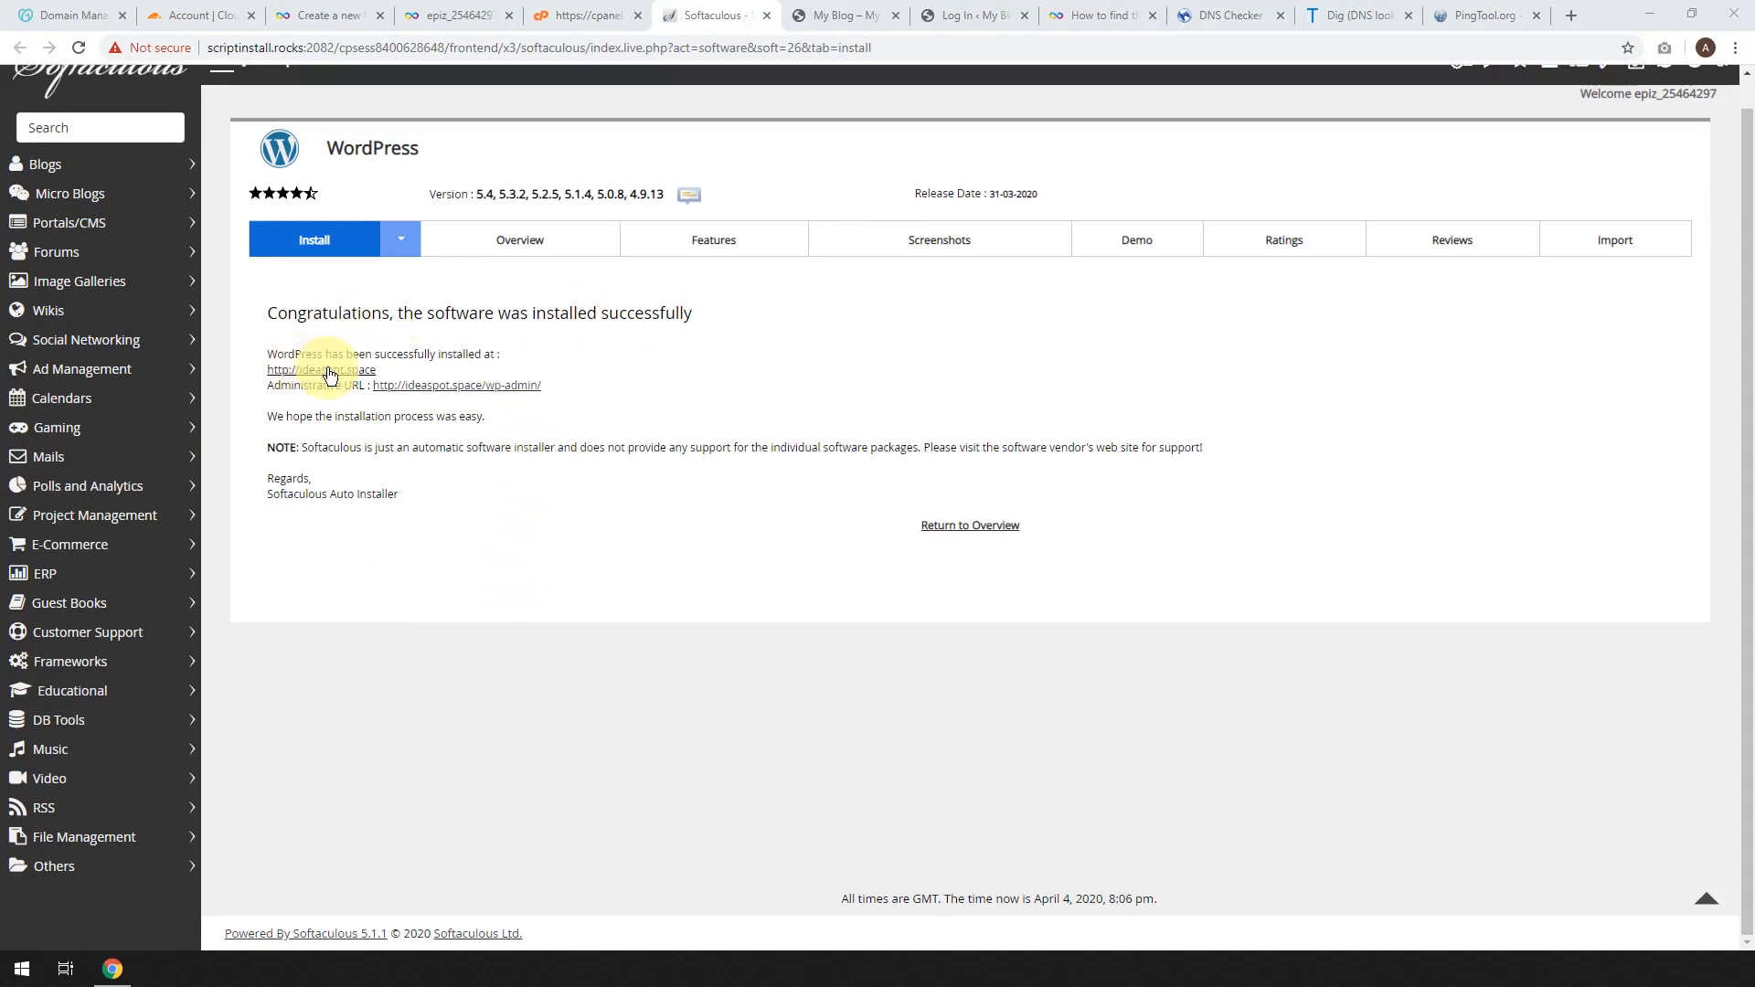
# Visit the new ideaspot.space blog and follow the Meta widget's Log in link.
pyautogui.click(824, 17)
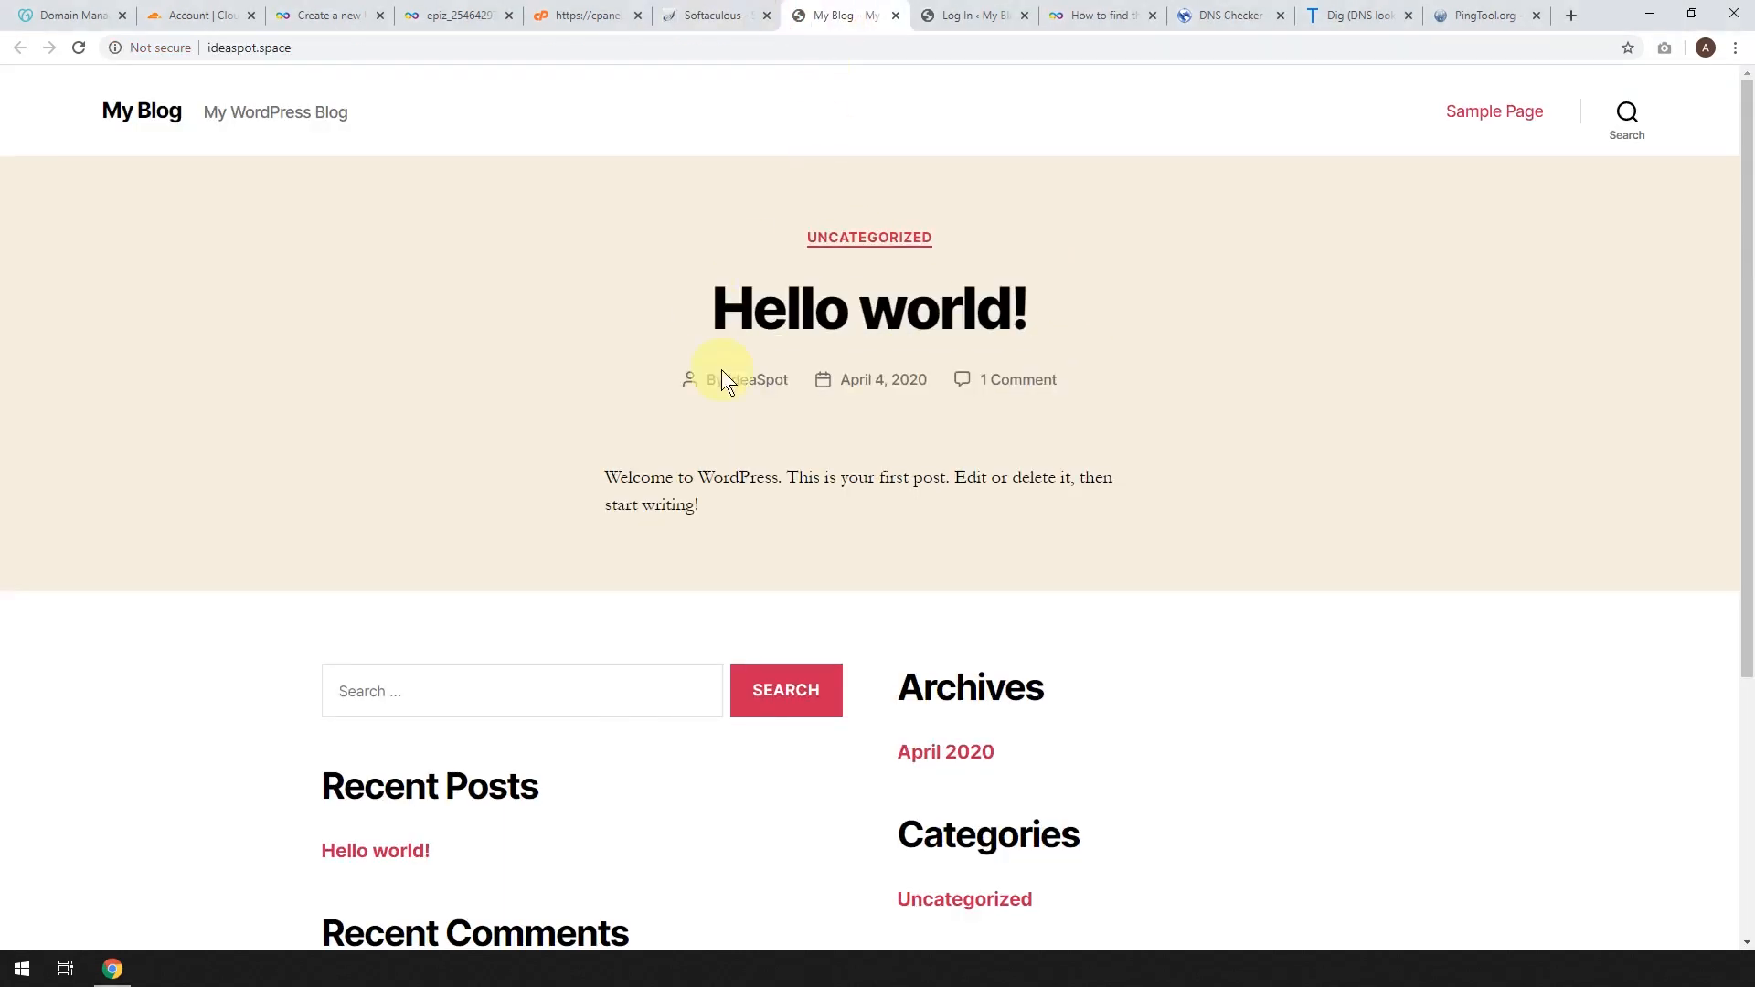
pyautogui.scroll(-4, 800, 457)
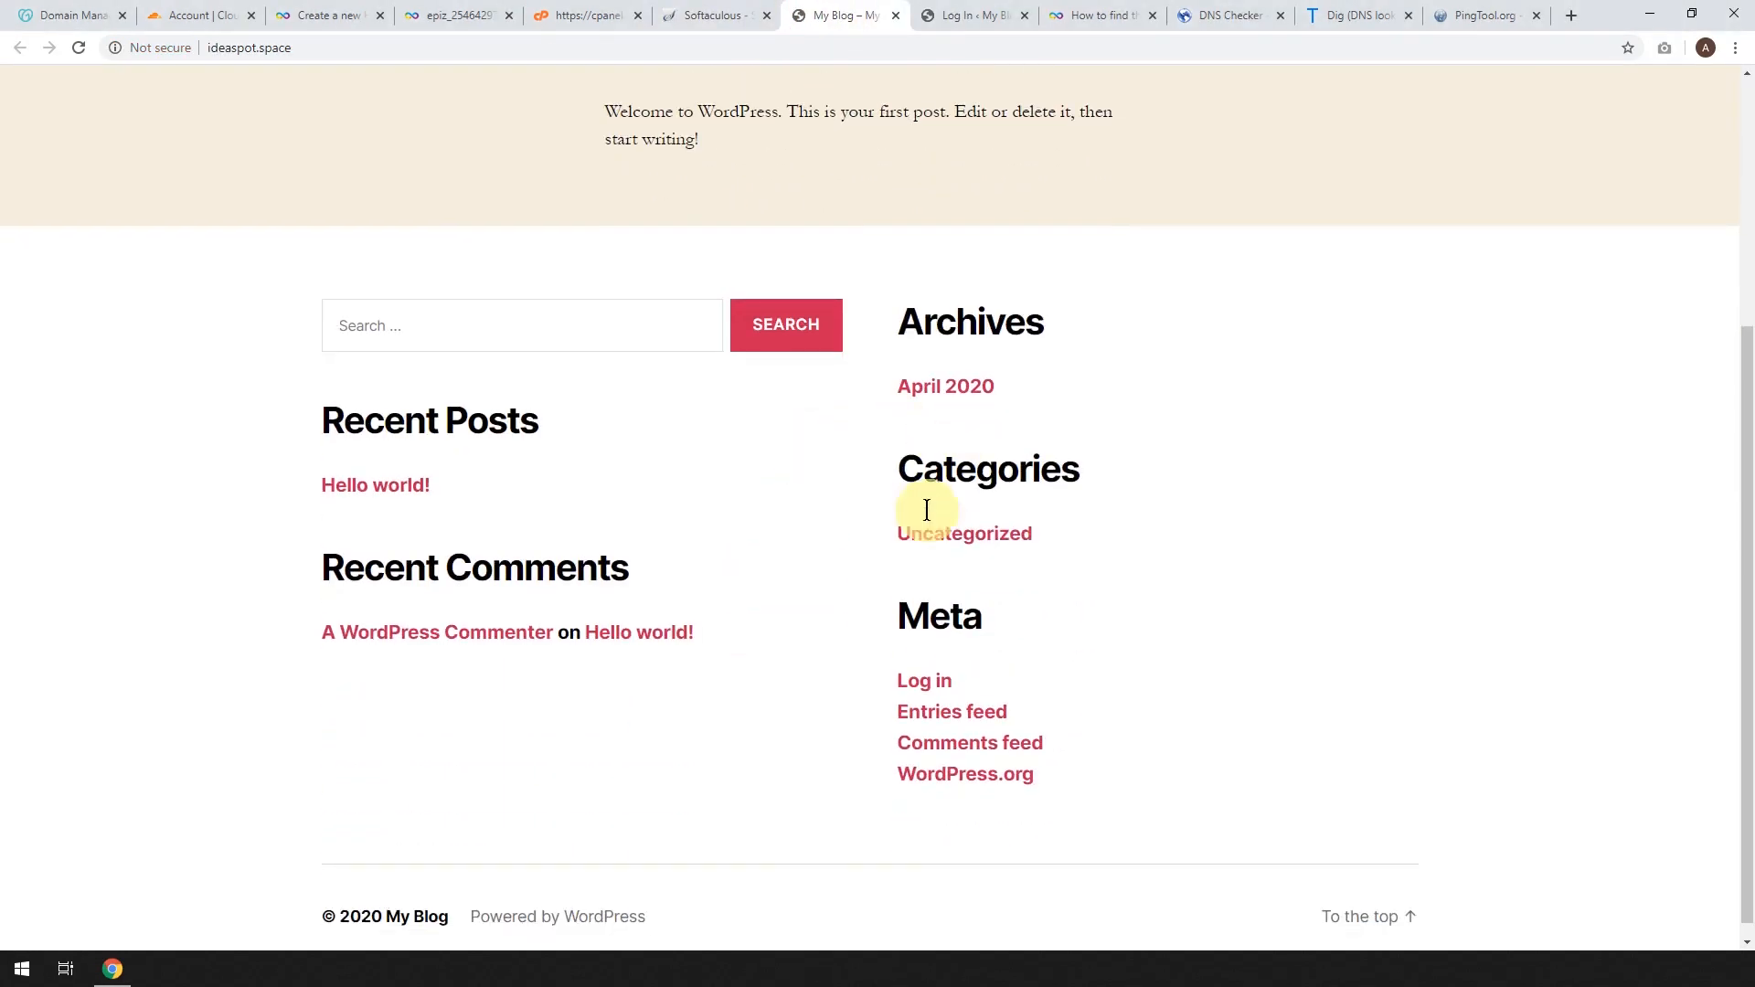
pyautogui.click(924, 684)
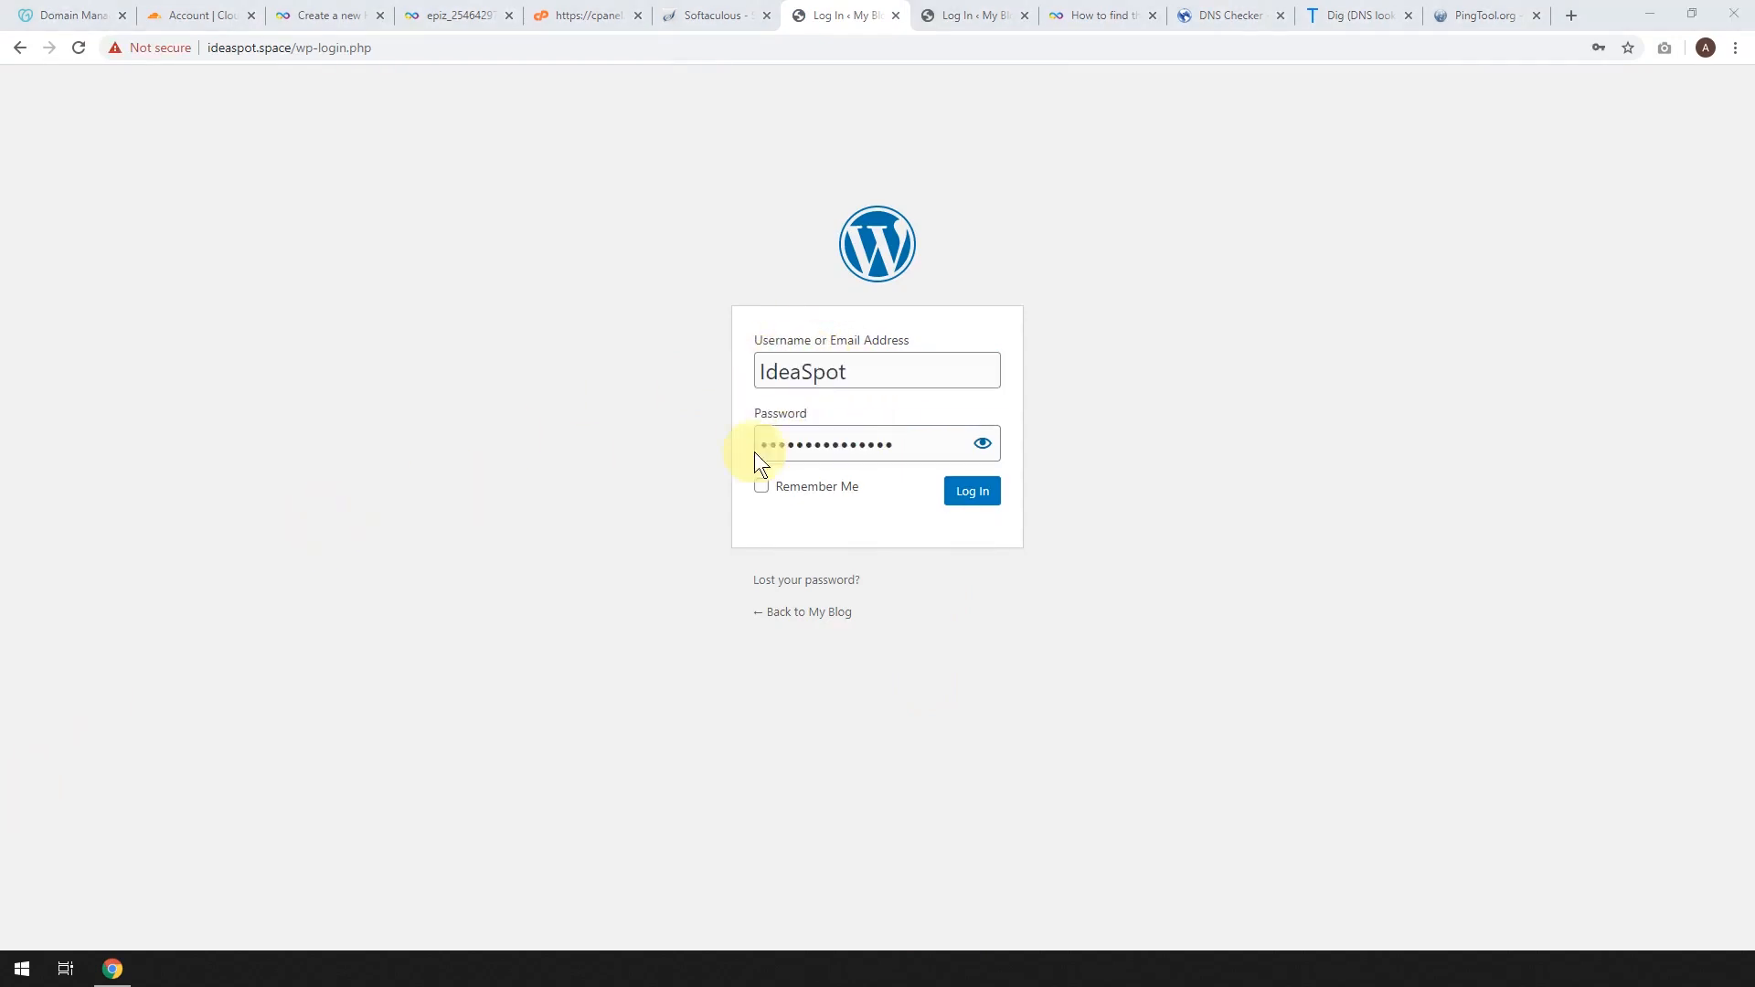
# Sign in to the ideaspot.space WordPress admin and save the credentials in Chrome.
pyautogui.click(969, 500)
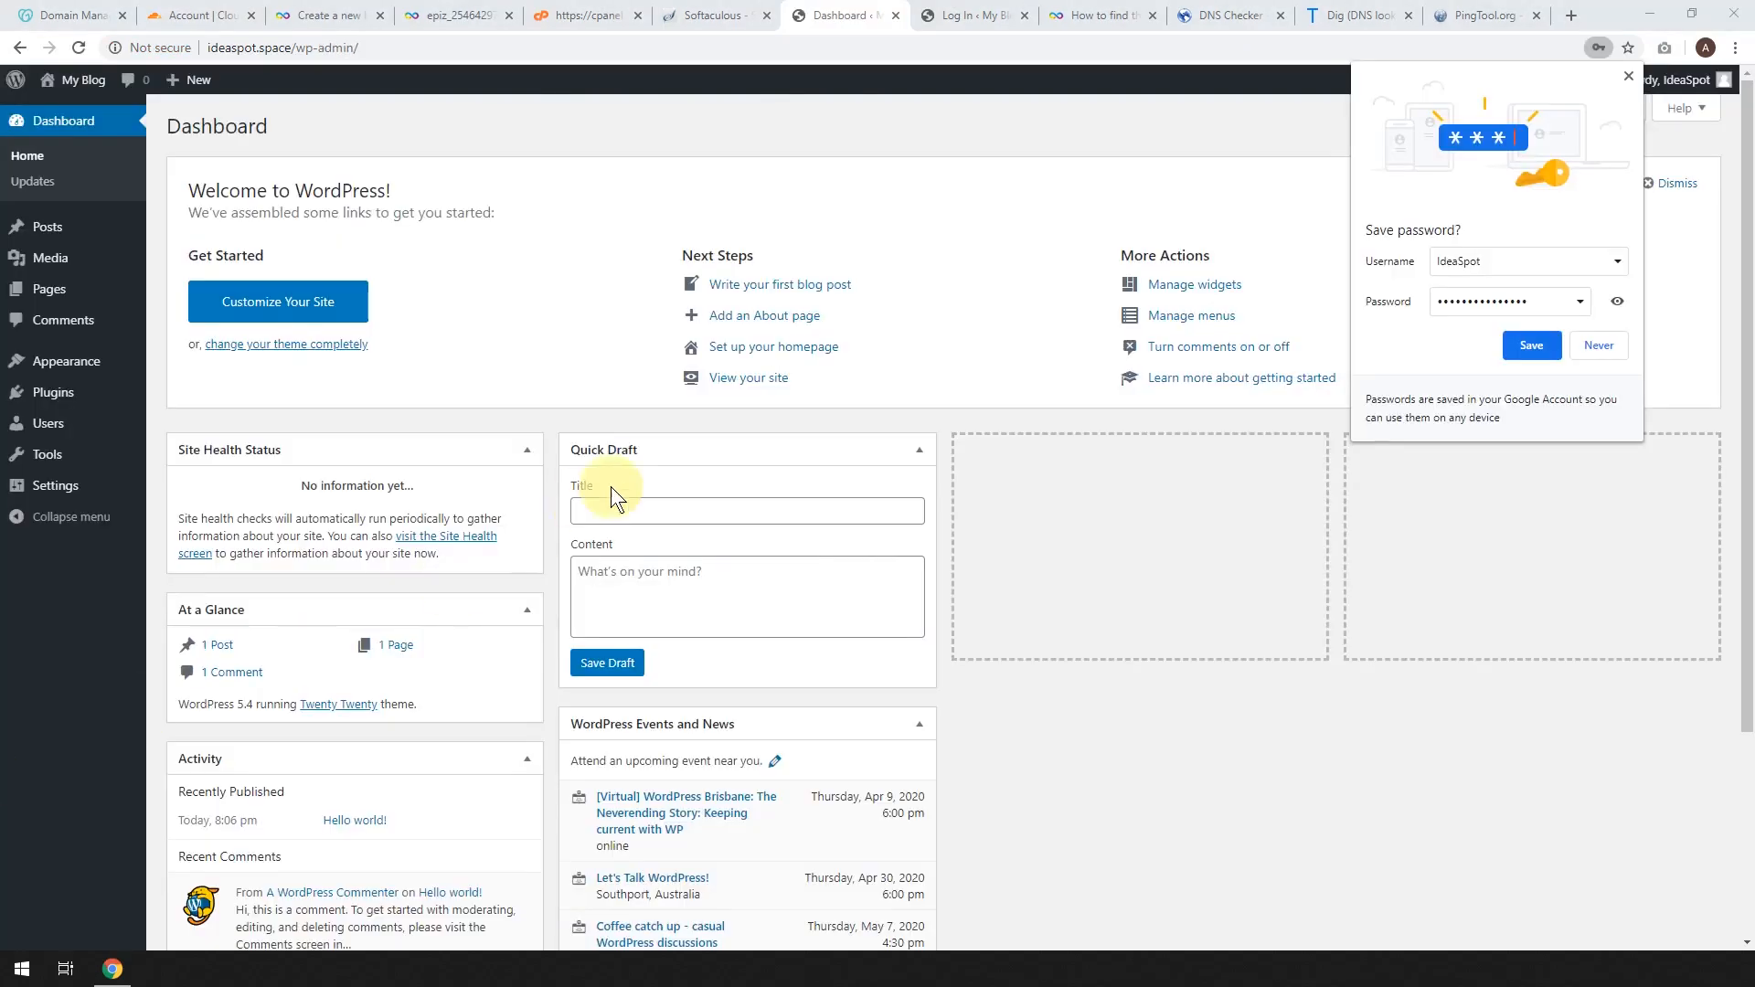
pyautogui.click(1532, 345)
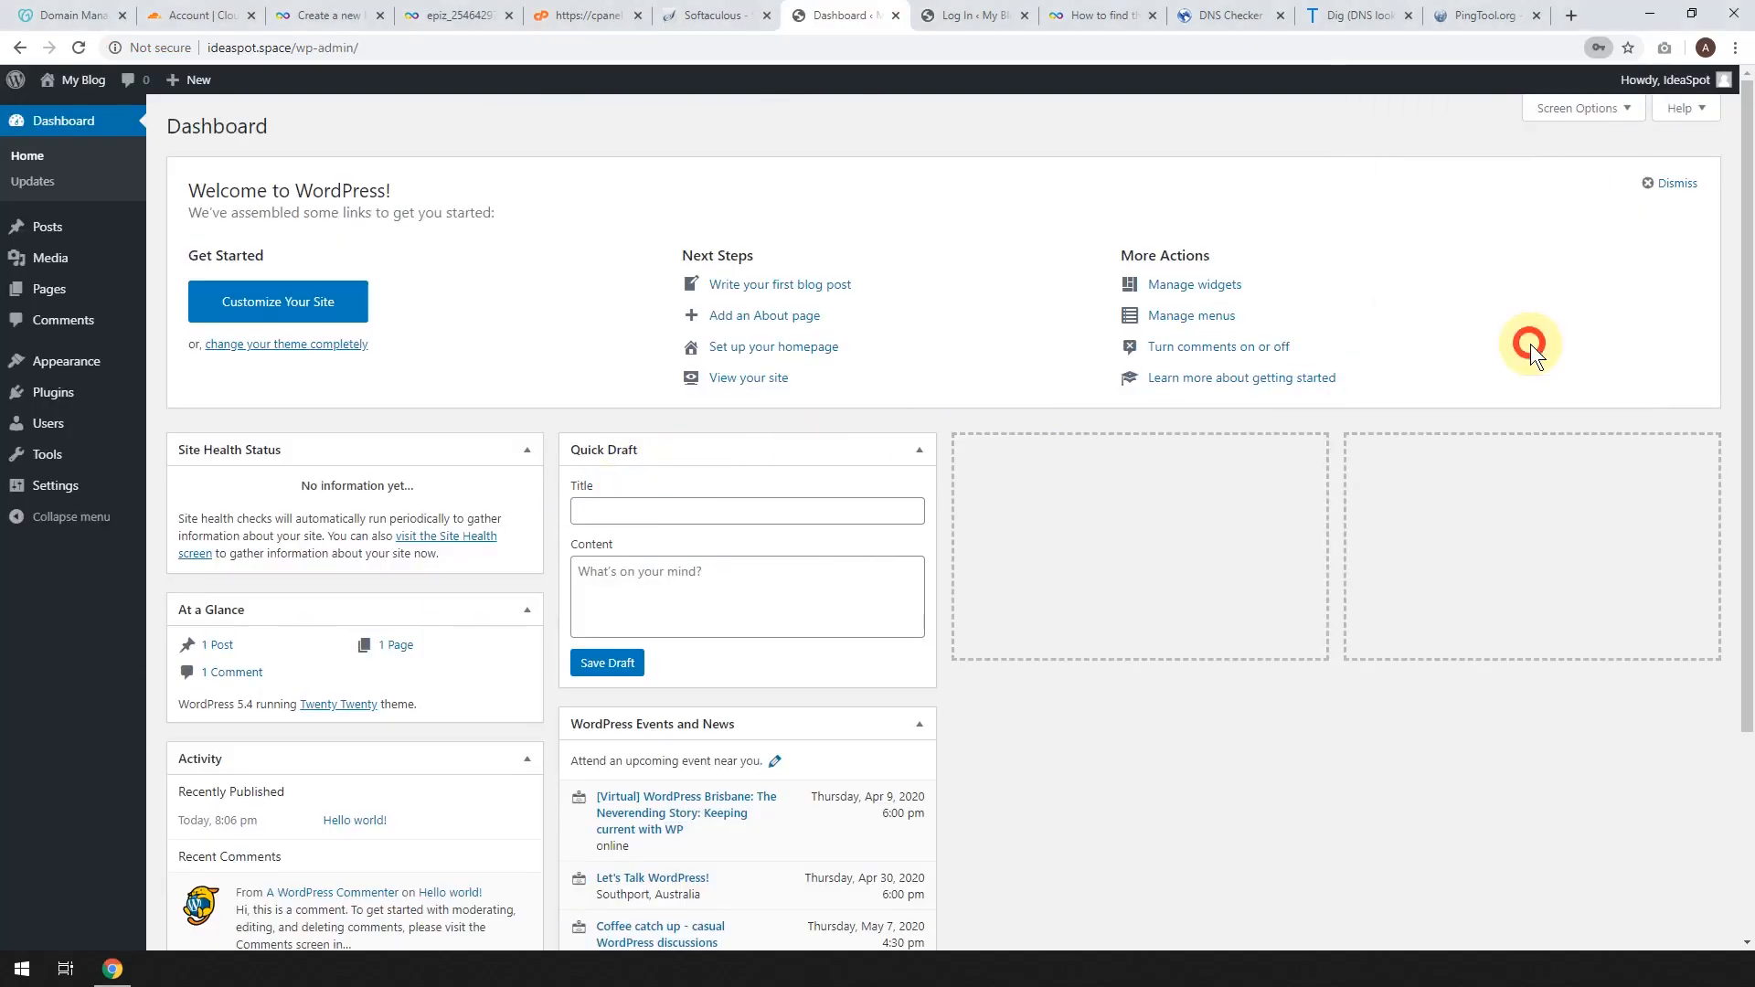
pyautogui.click(715, 14)
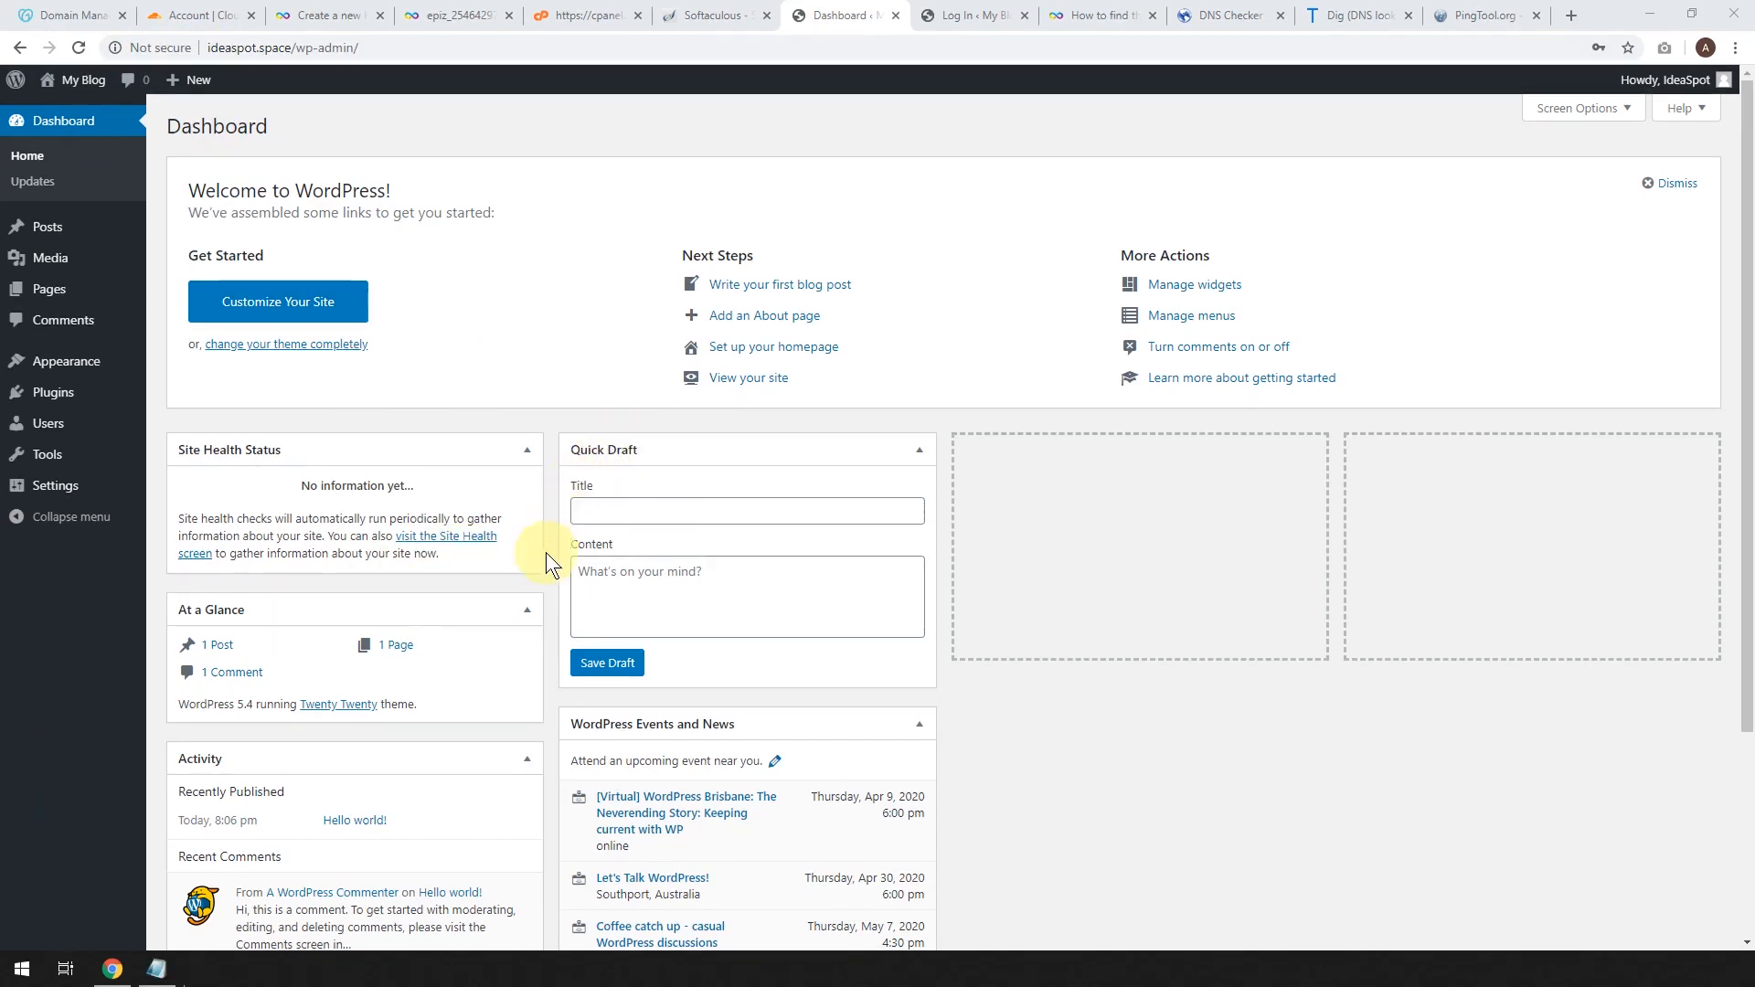
# Switch to the incognito Cloudflare window and register a new Cloudflare account.
pyautogui.moveTo(425, 969)
pyautogui.click(523, 897)
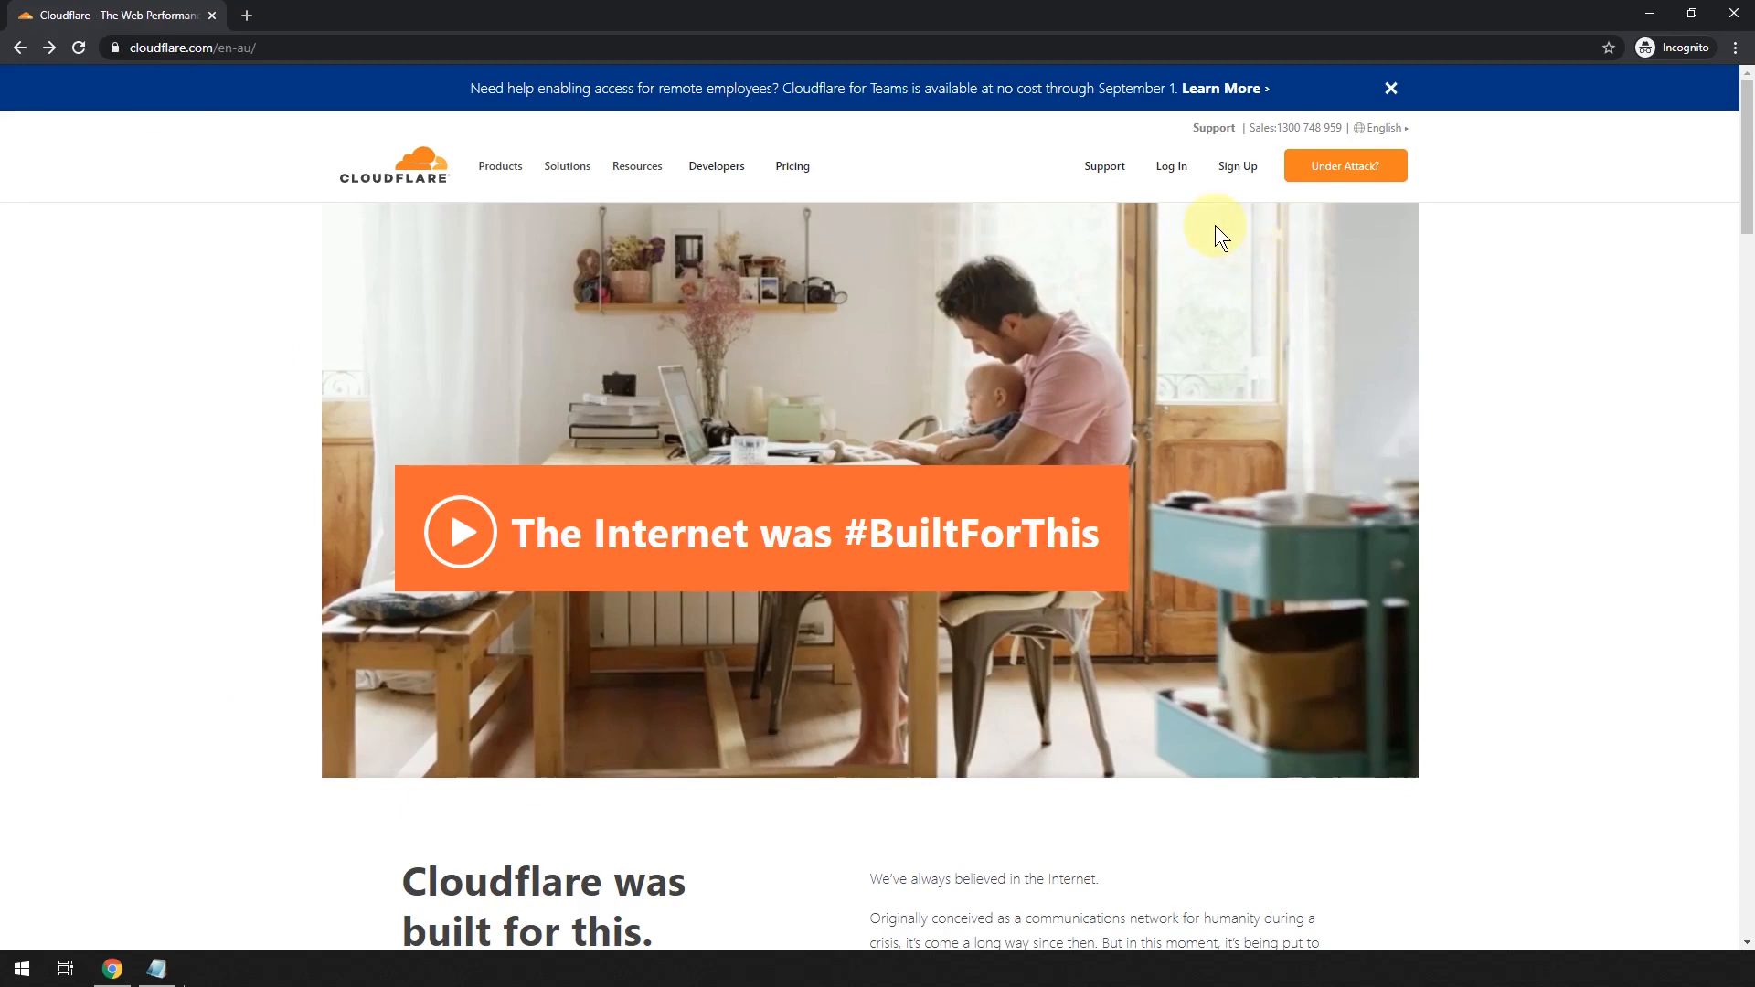
pyautogui.click(1236, 174)
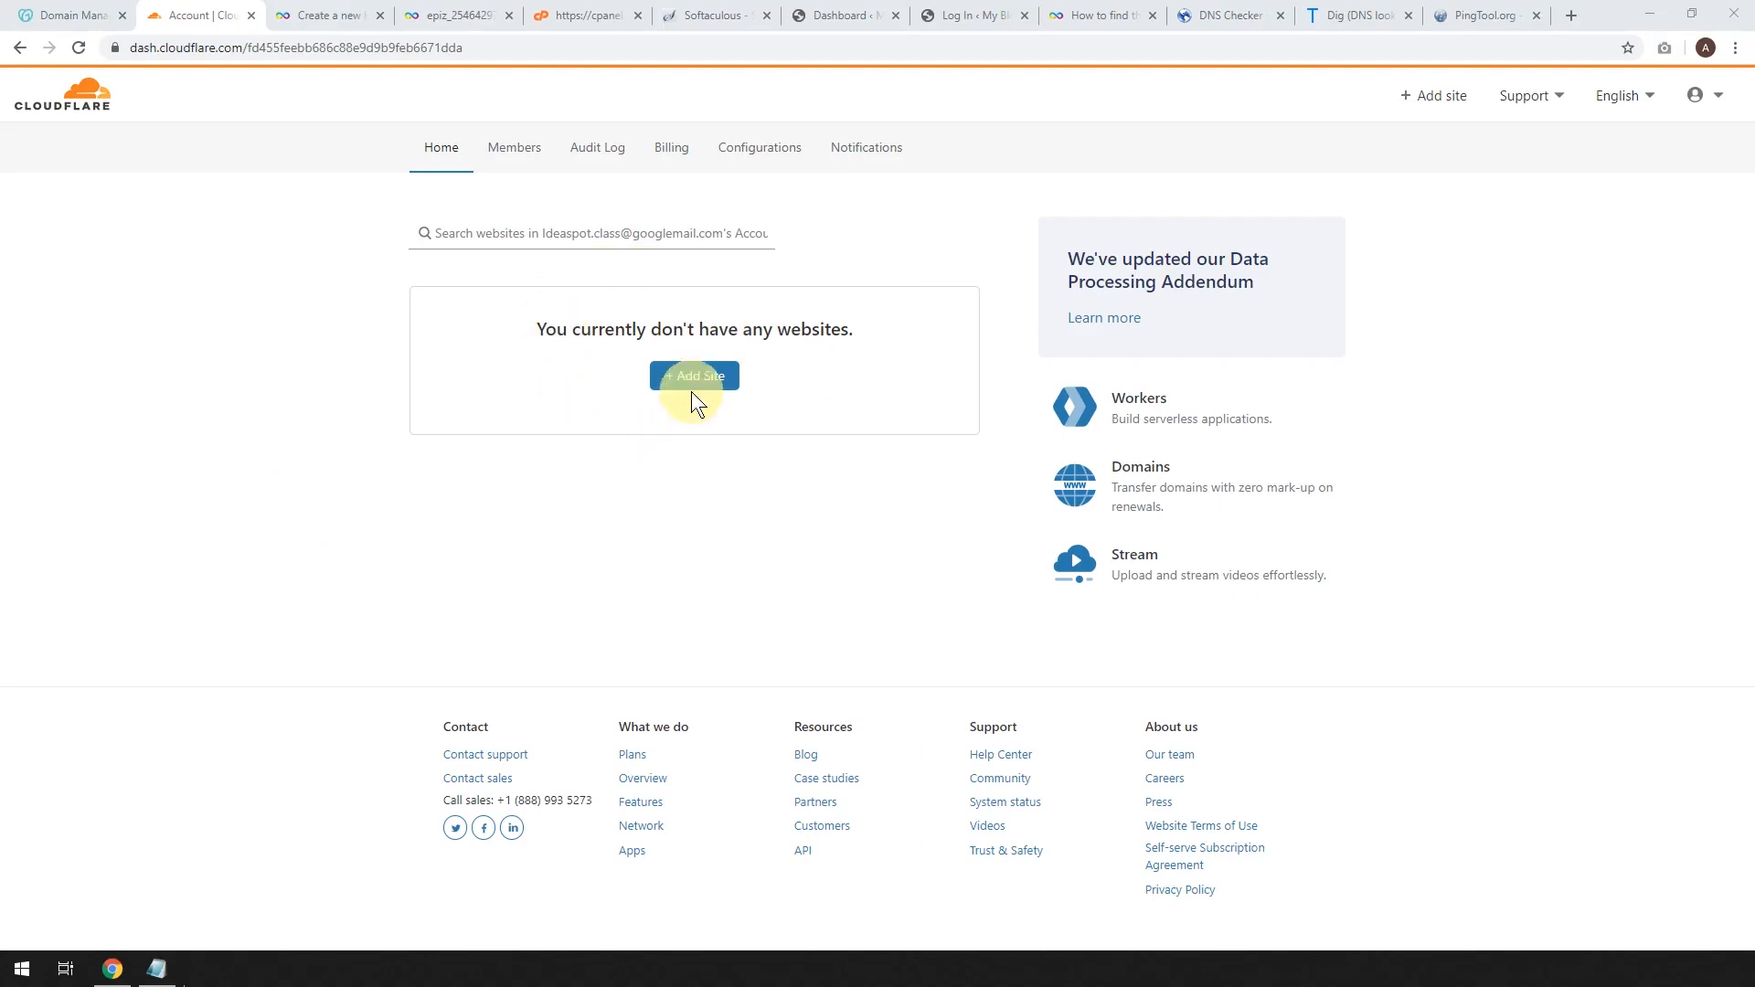
# Add ideaspot.space to Cloudflare on the Free plan and review its two scanned A records.
pyautogui.click(1430, 101)
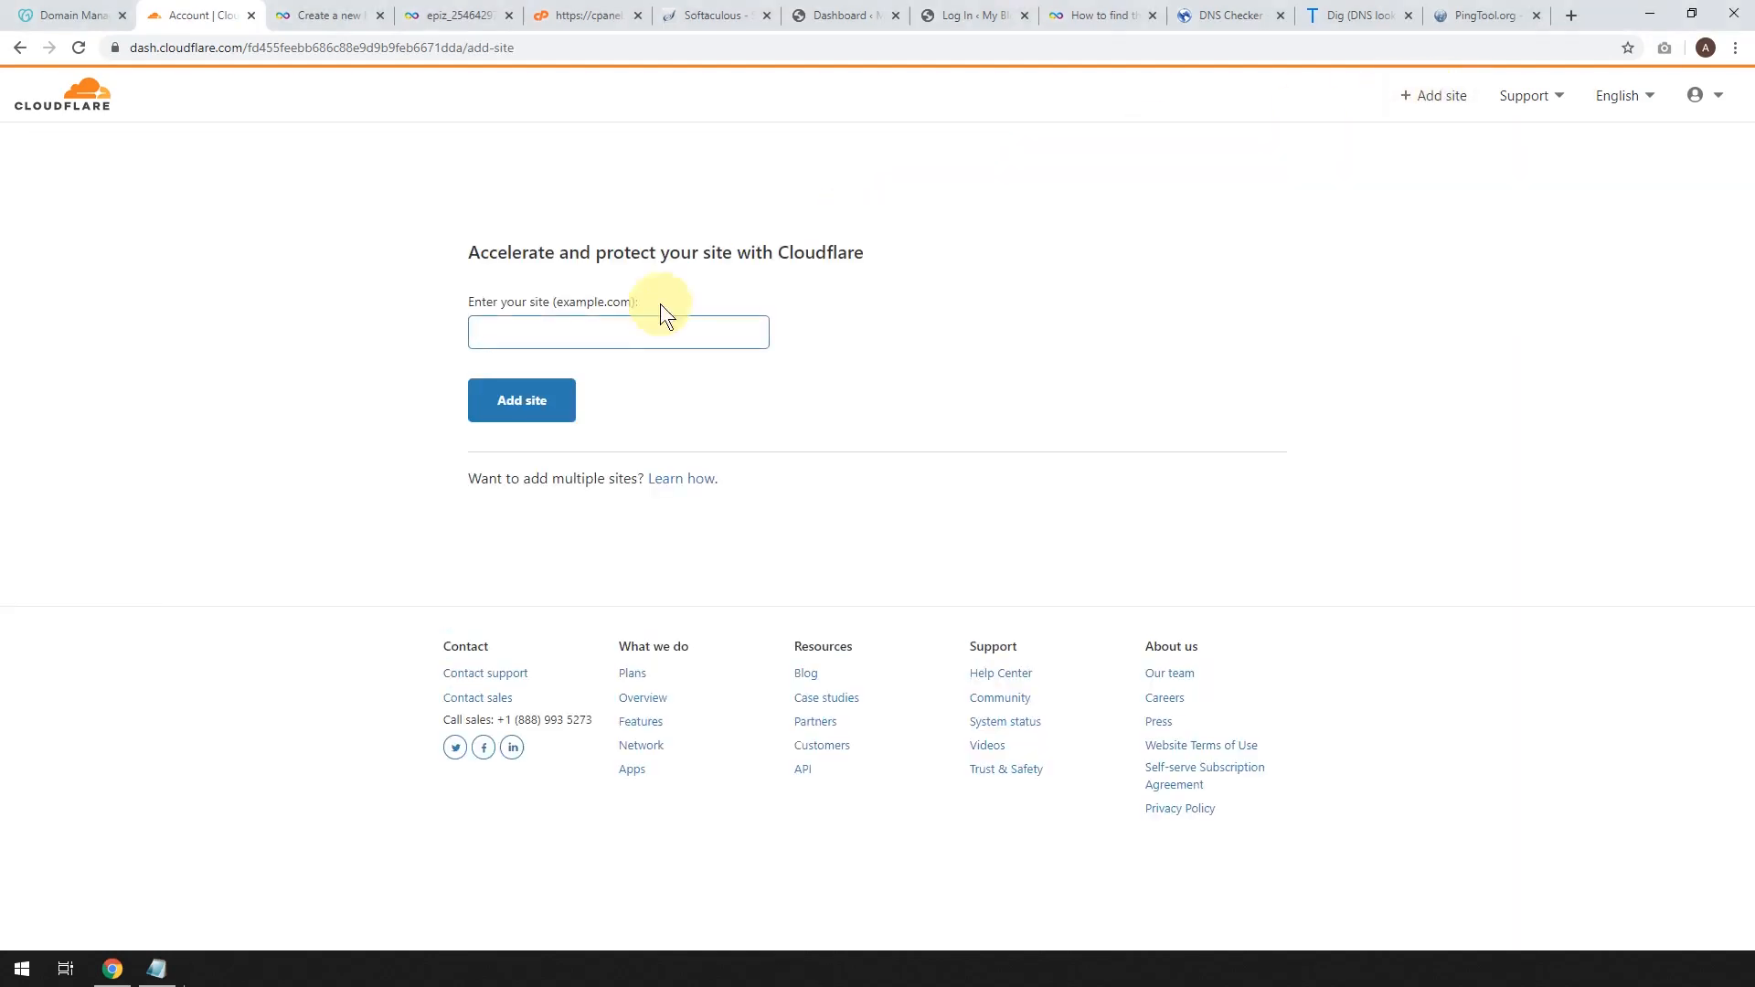
pyautogui.write('ideaspot.space')
pyautogui.click(524, 399)
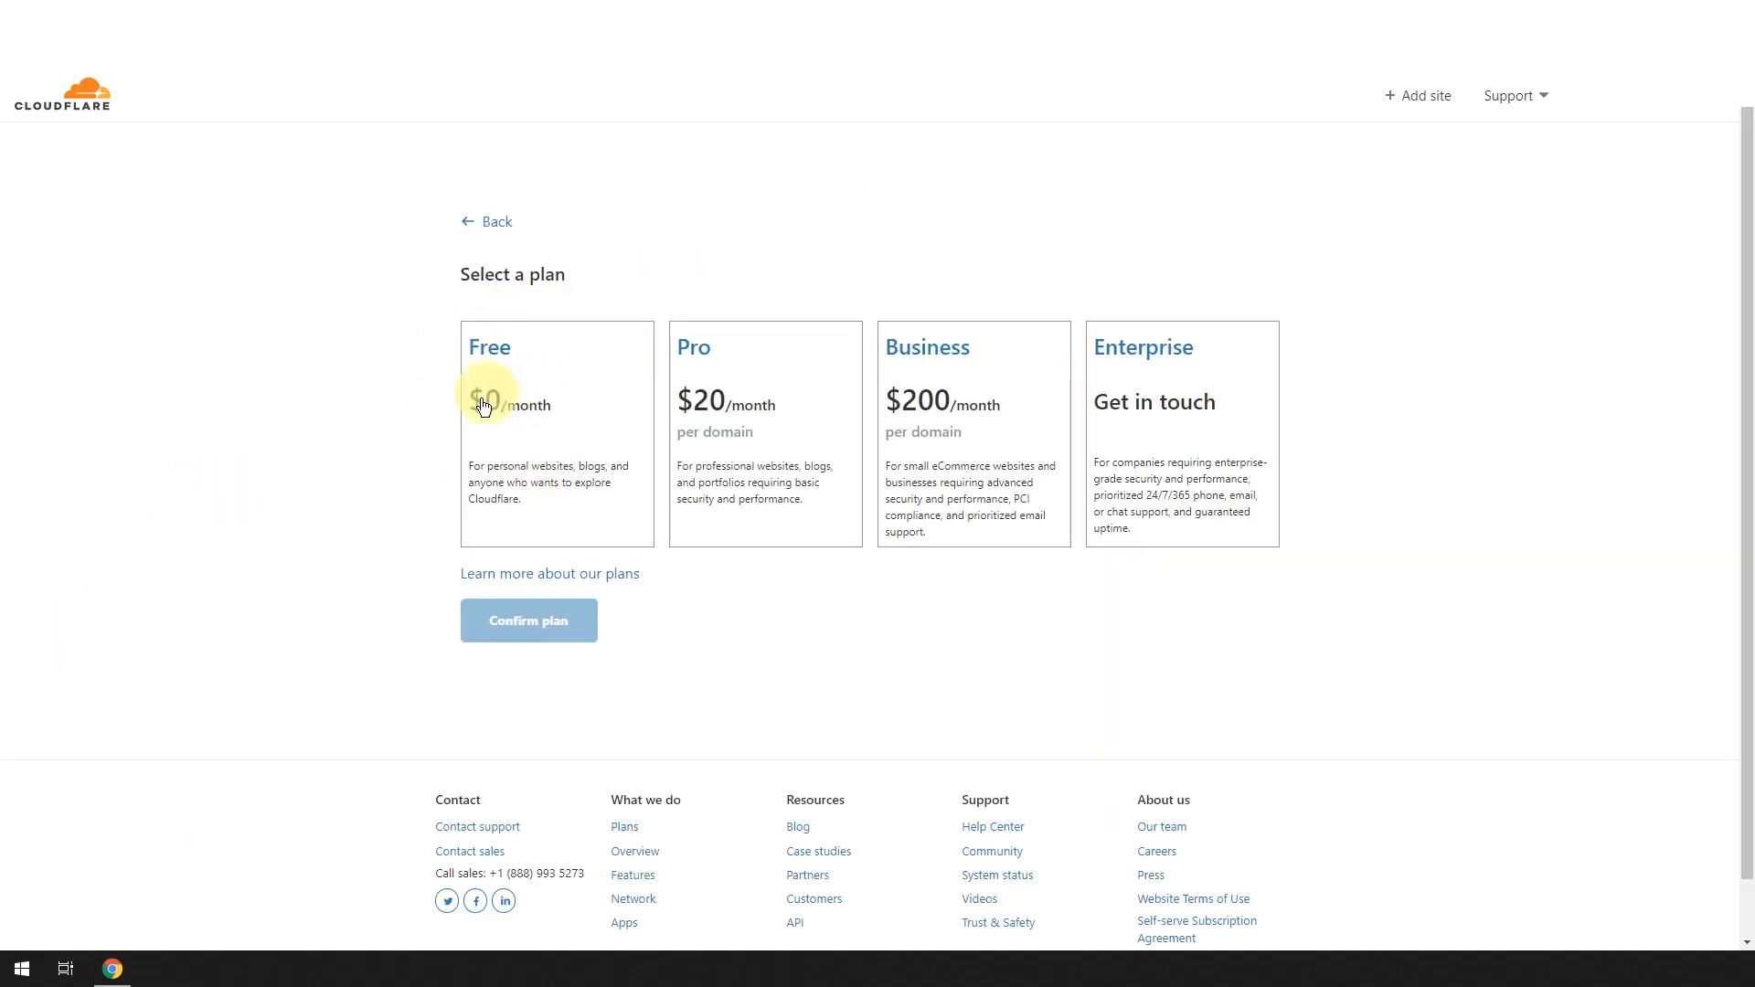
pyautogui.click(527, 417)
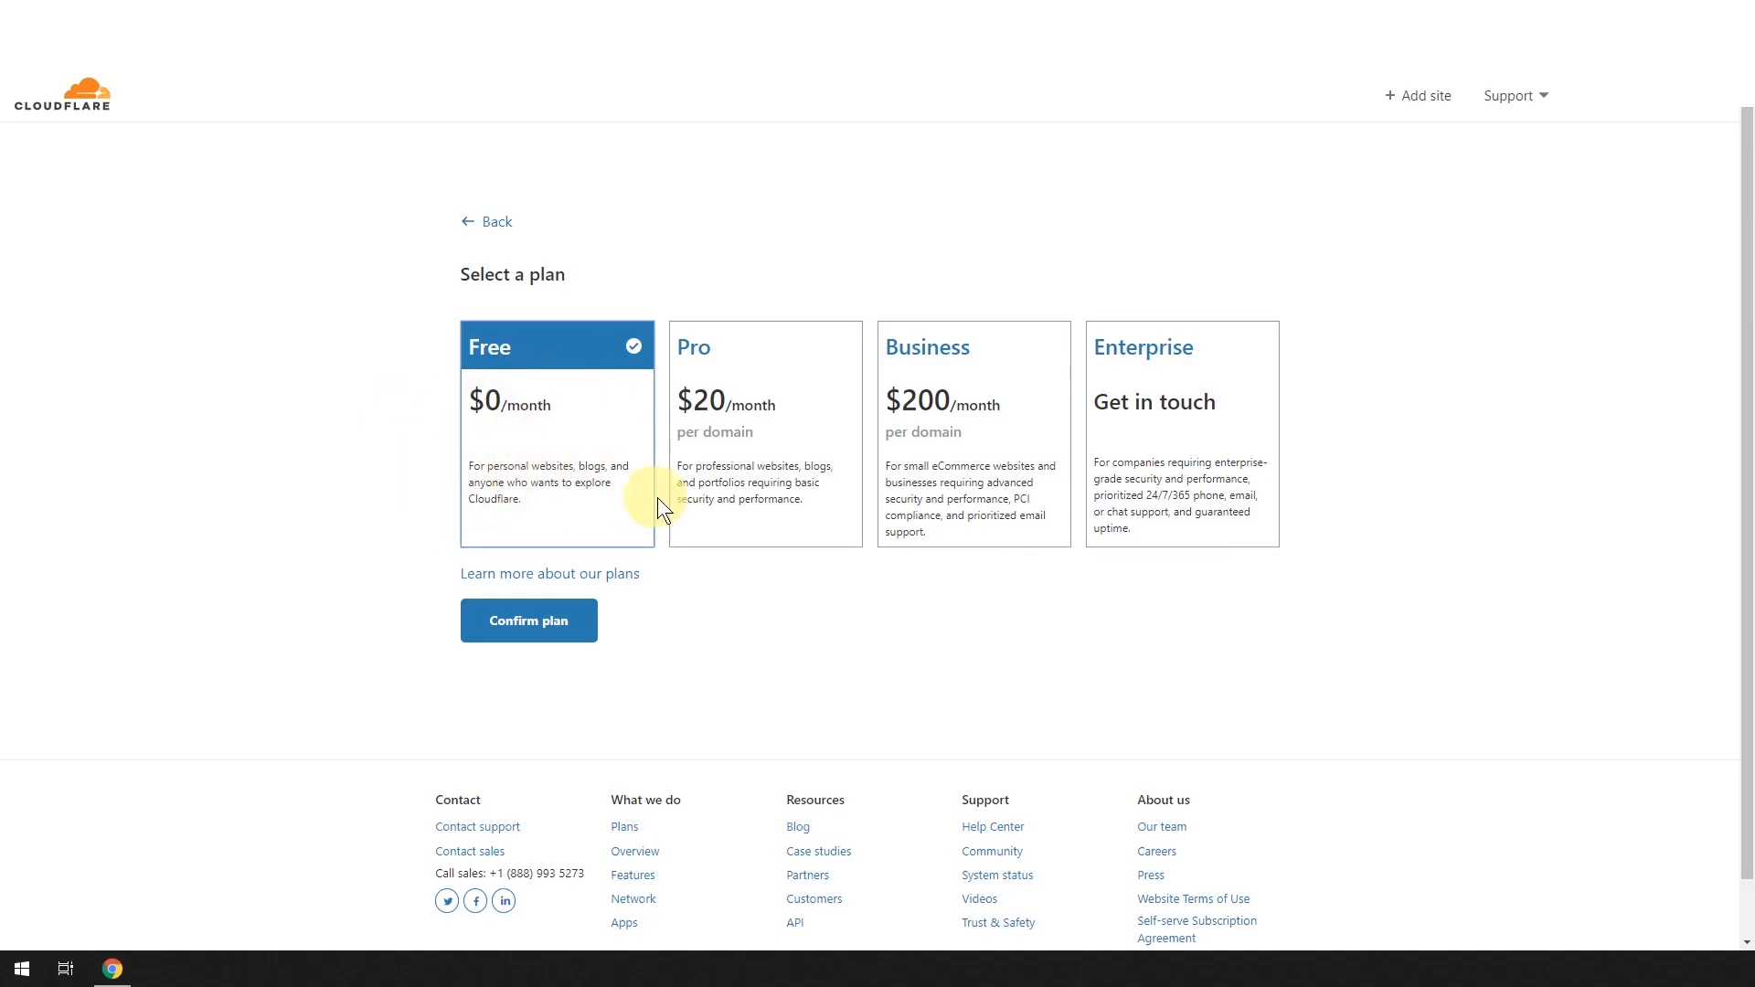
pyautogui.click(505, 646)
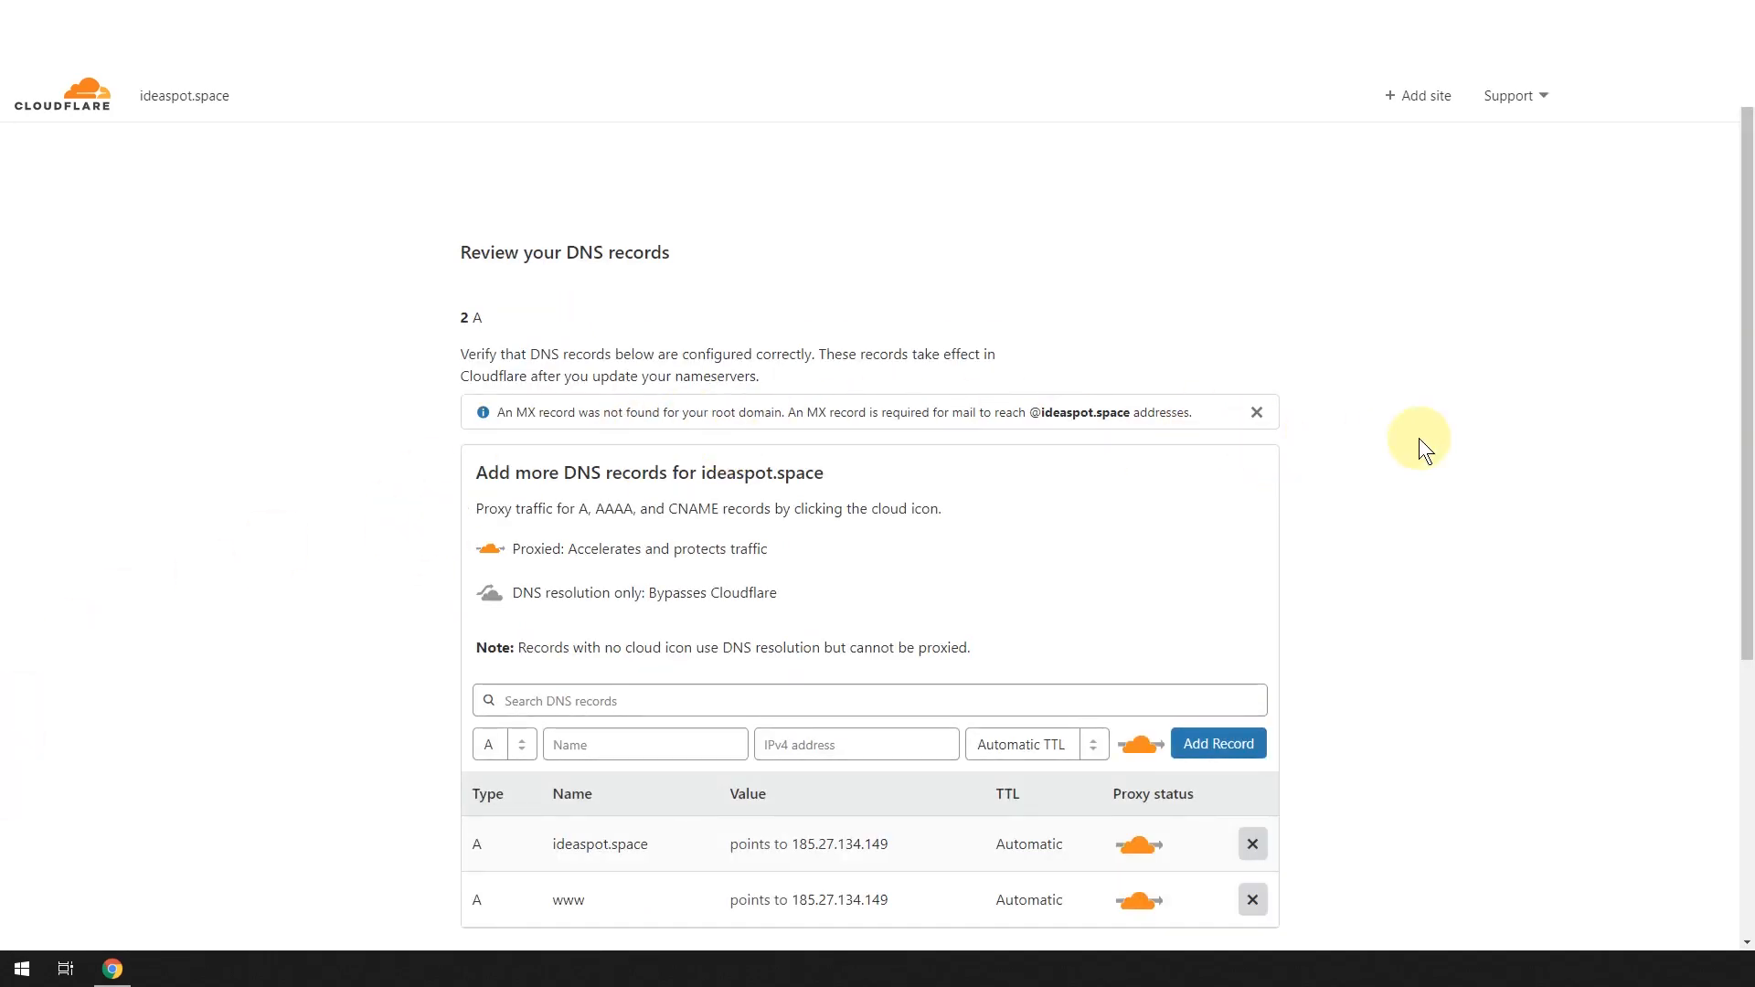
pyautogui.scroll(-4, 1396, 414)
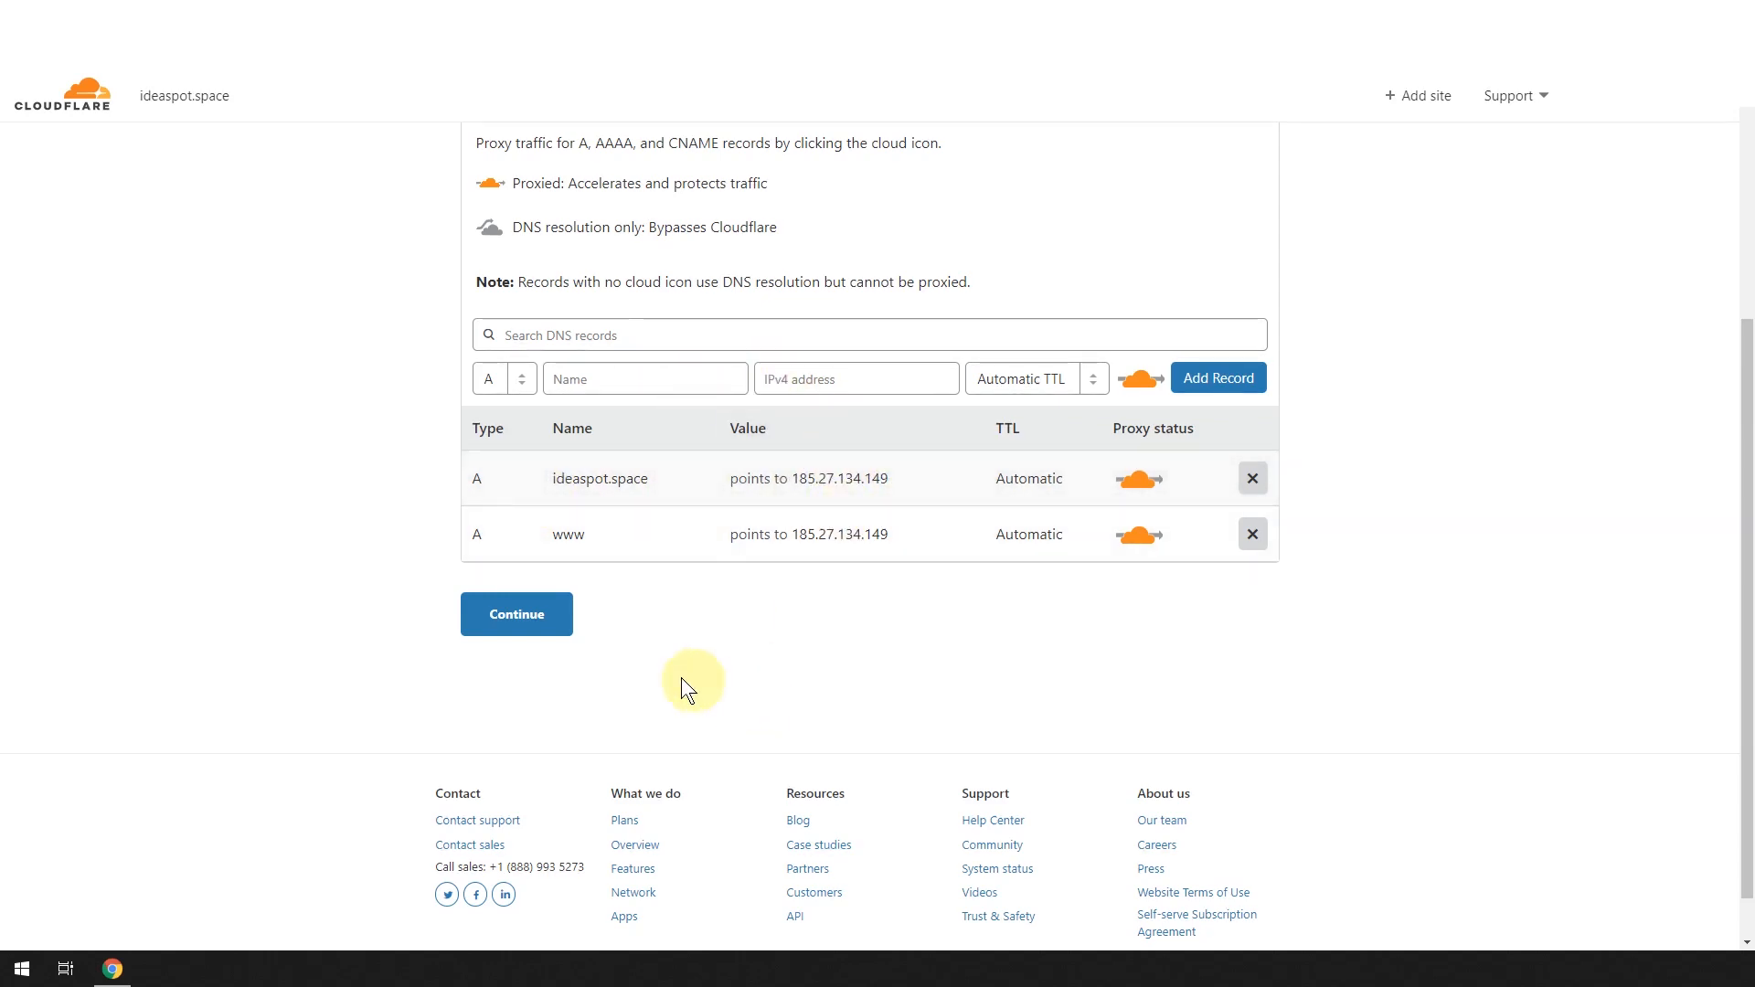
# Accept the scanned DNS records and copy the first Cloudflare nameserver, decker.ns.cloudflare.com.
pyautogui.click(502, 614)
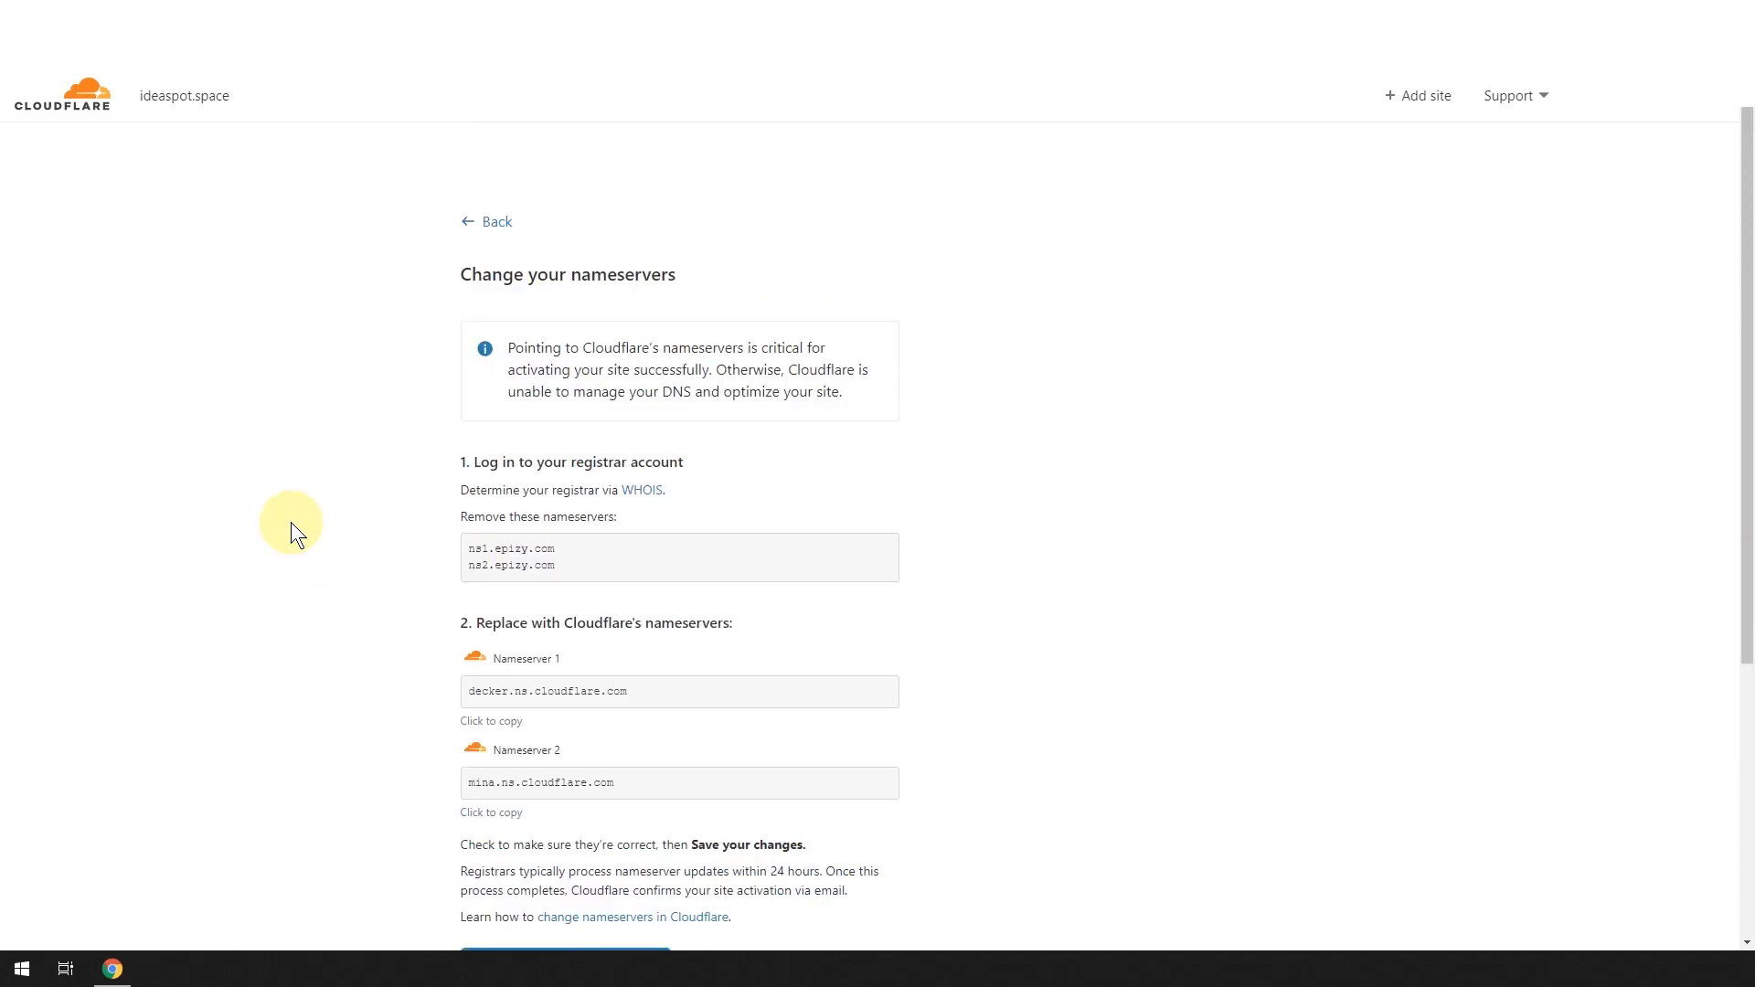
pyautogui.scroll(-1, 291, 523)
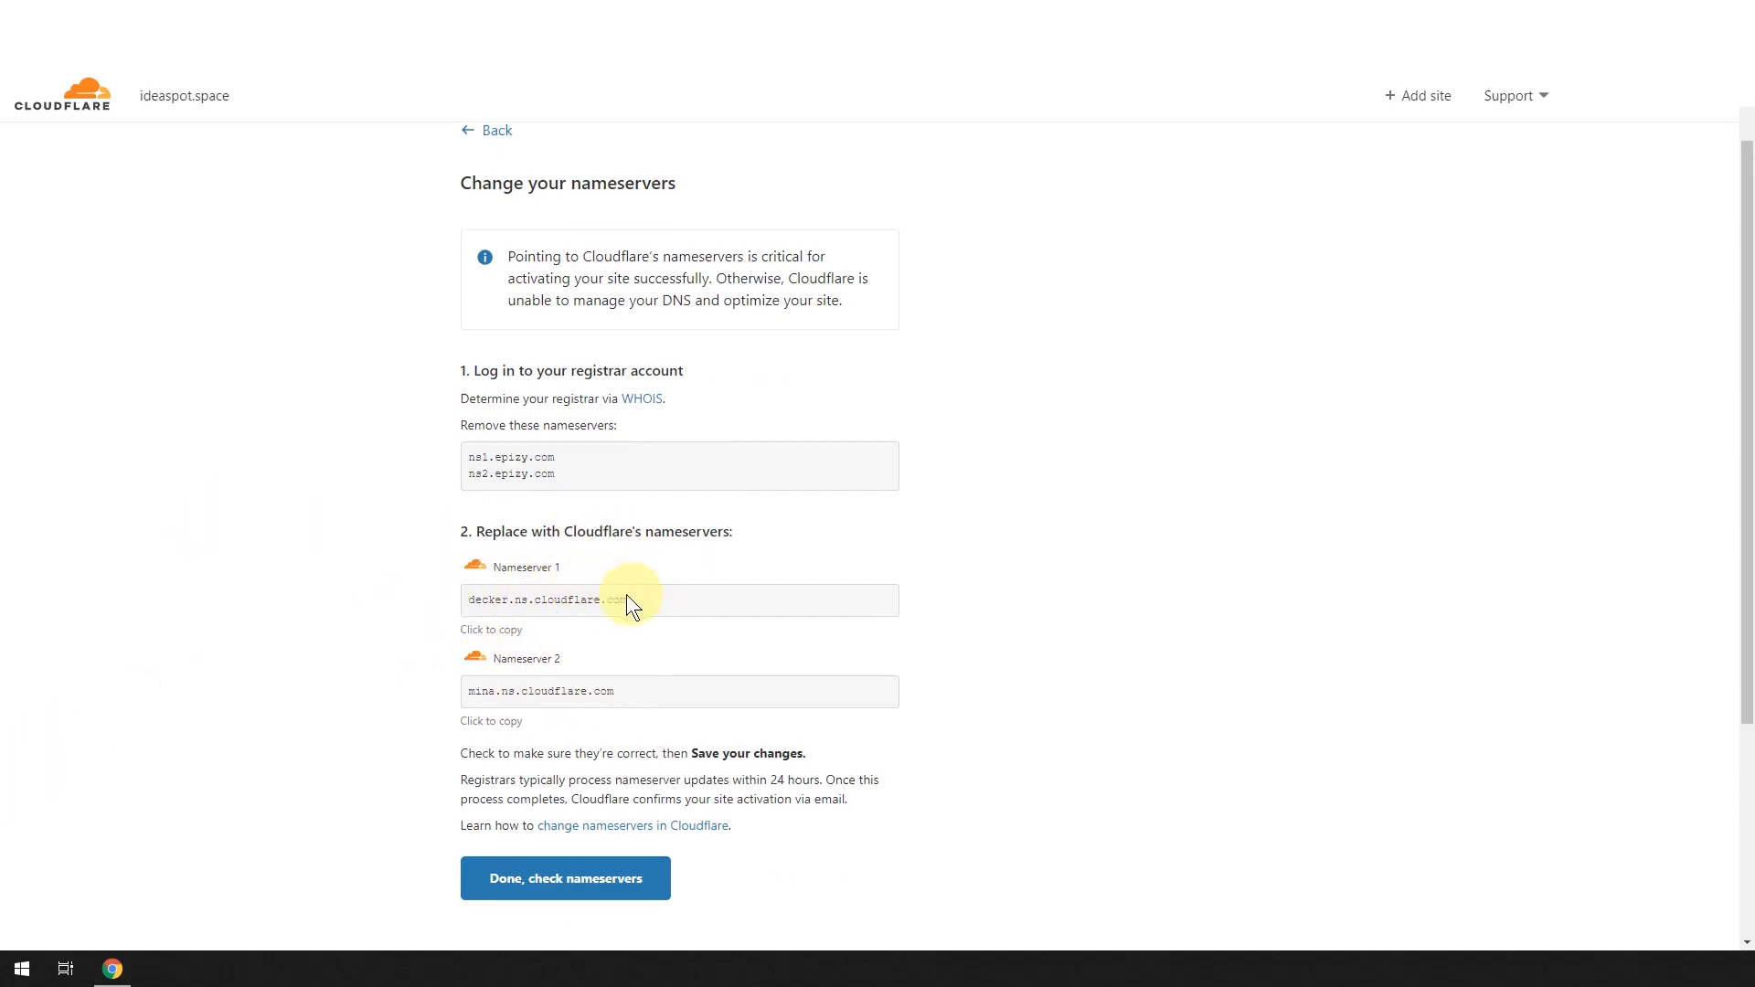
pyautogui.moveTo(627, 599); pyautogui.dragTo(474, 596)
pyautogui.rightClick(472, 597)
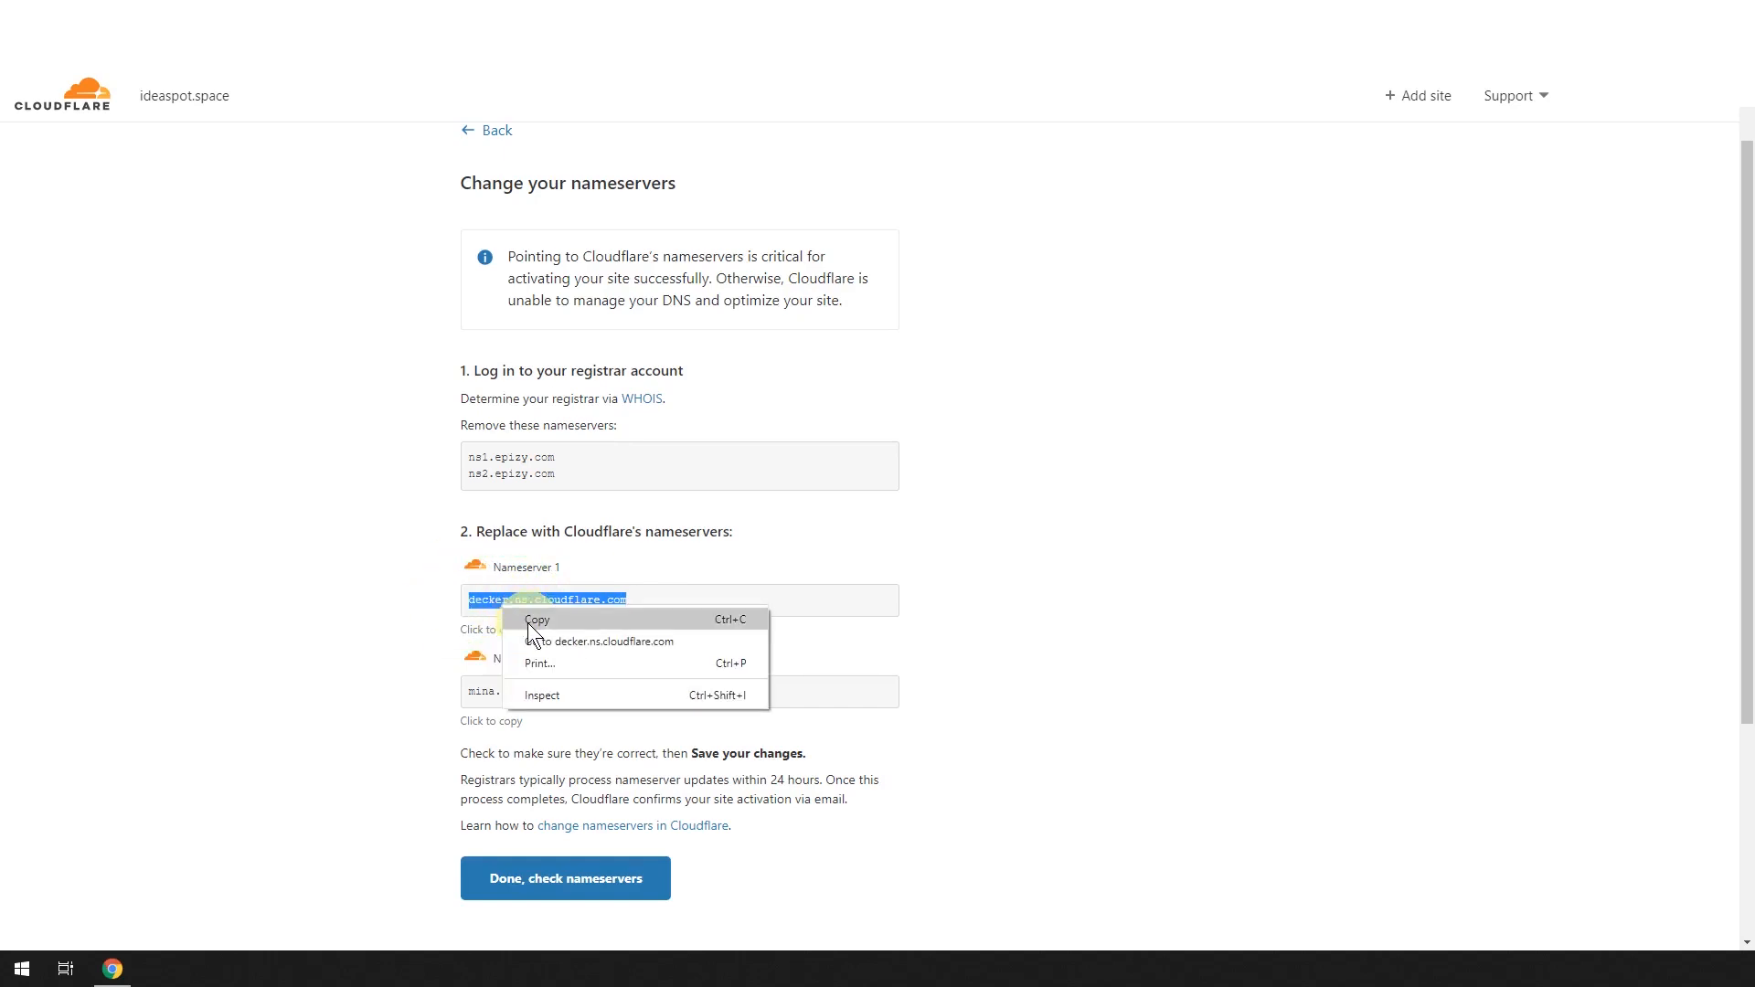
pyautogui.click(528, 623)
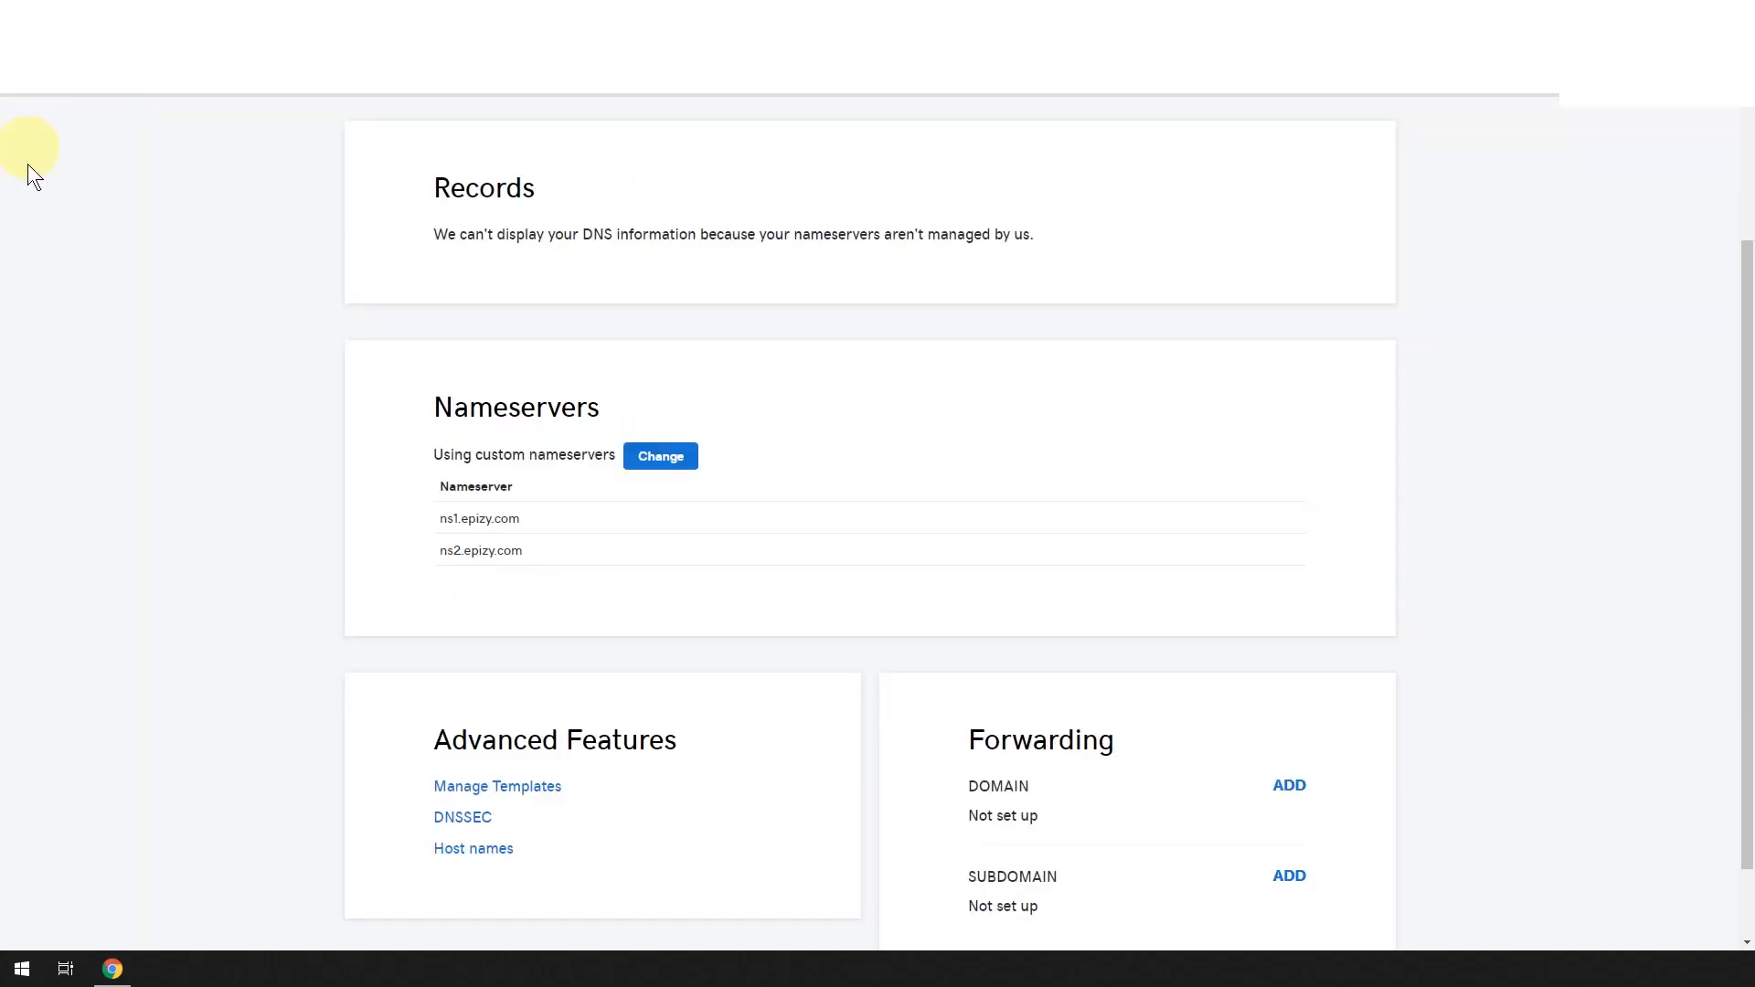
# In GoDaddy's nameserver editor, replace ns1.epizy.com with decker.ns.cloudflare.com.
pyautogui.click(655, 459)
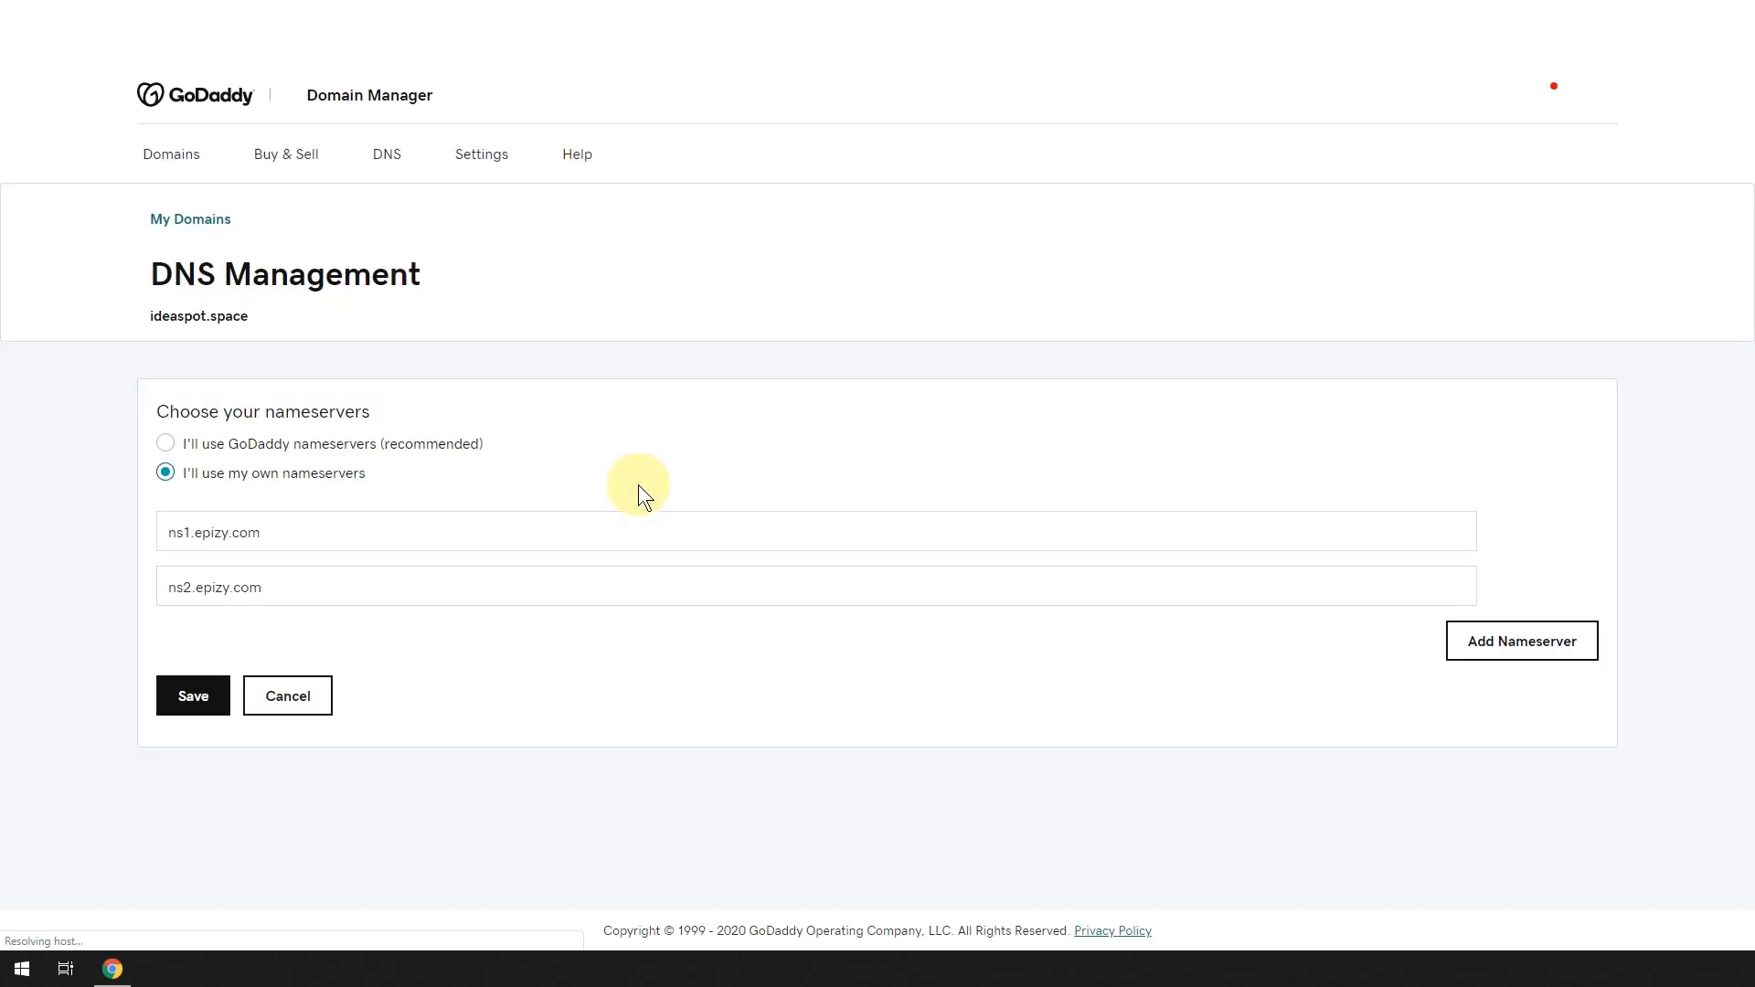
pyautogui.moveTo(302, 535); pyautogui.dragTo(123, 532)
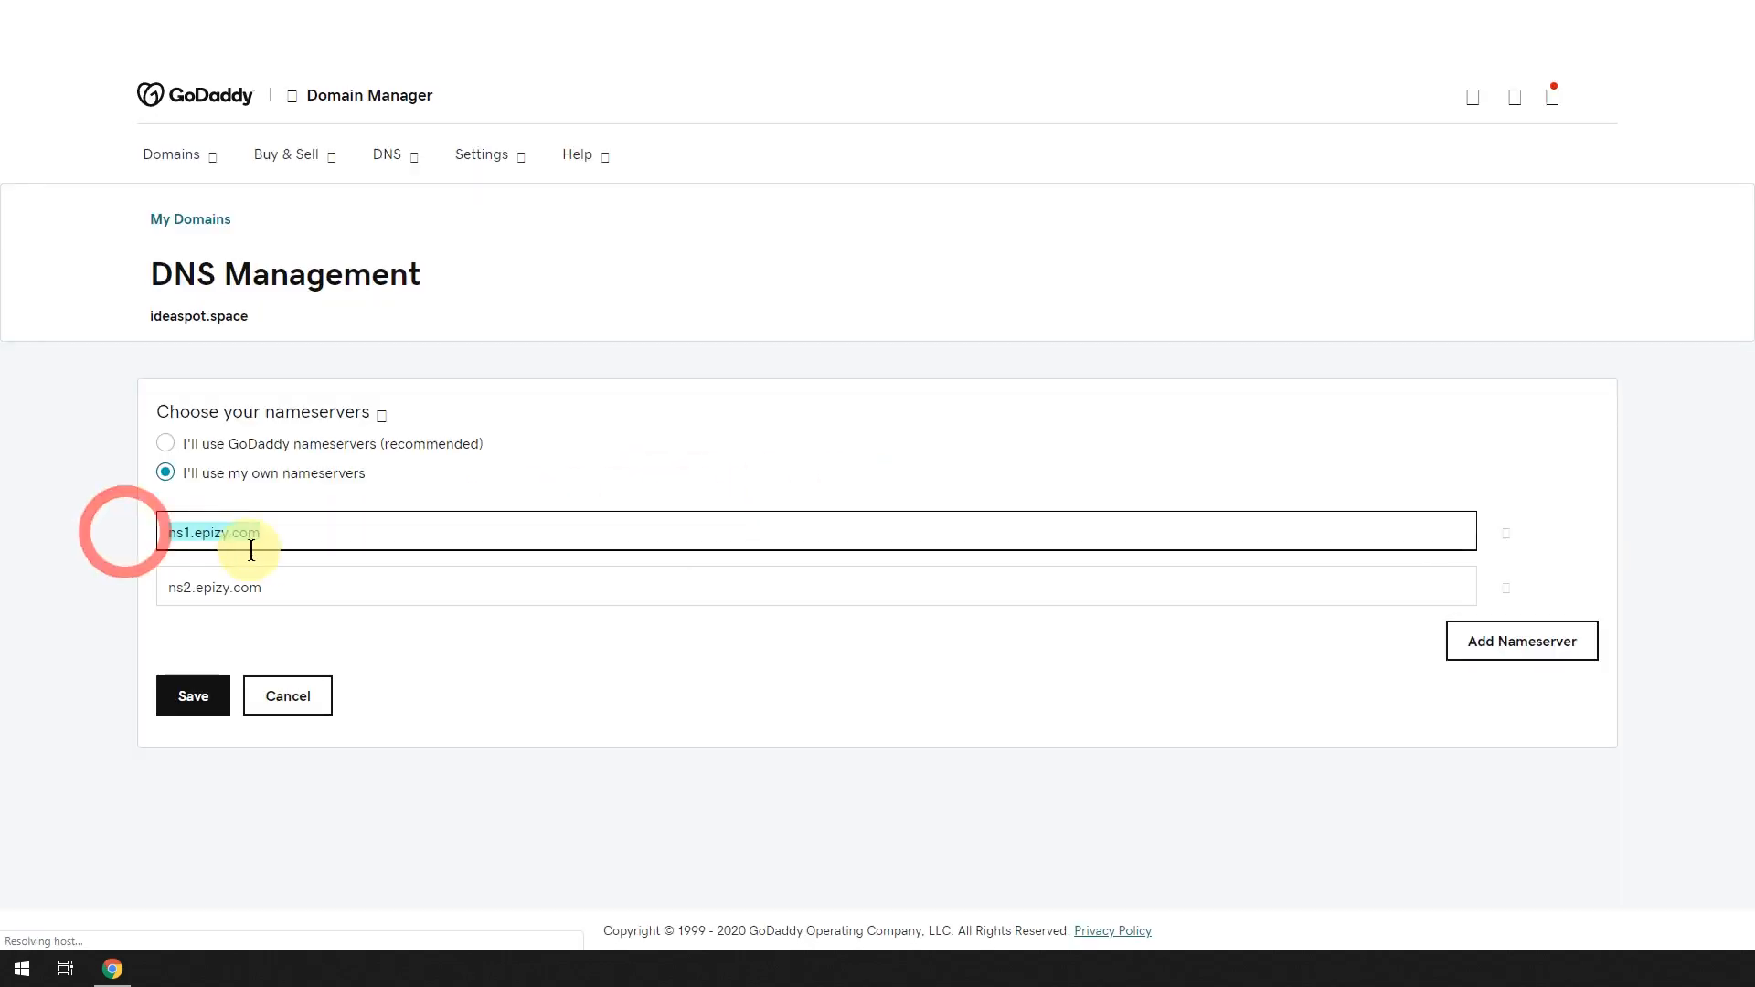
pyautogui.hotkey('ctrl', 'v')
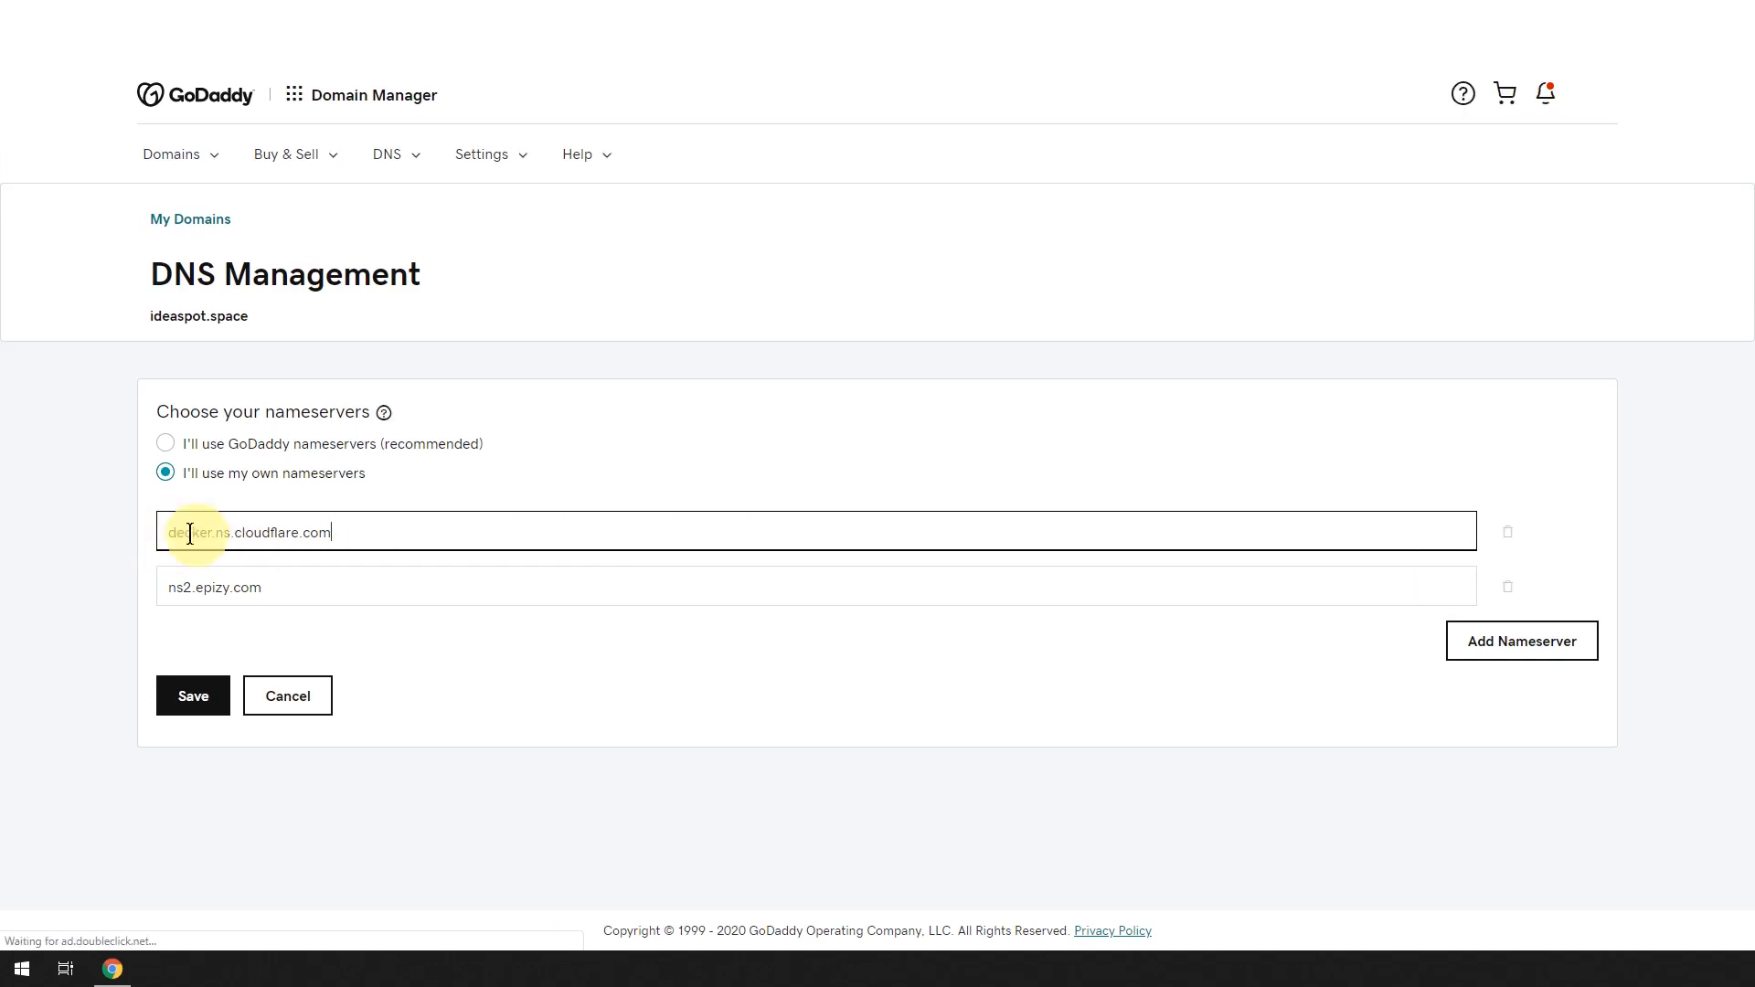
# Copy mina.ns.cloudflare.com from Cloudflare, paste it over ns2.epizy.com, and save the nameservers.
pyautogui.hotkey('ctrl', 'Tab')
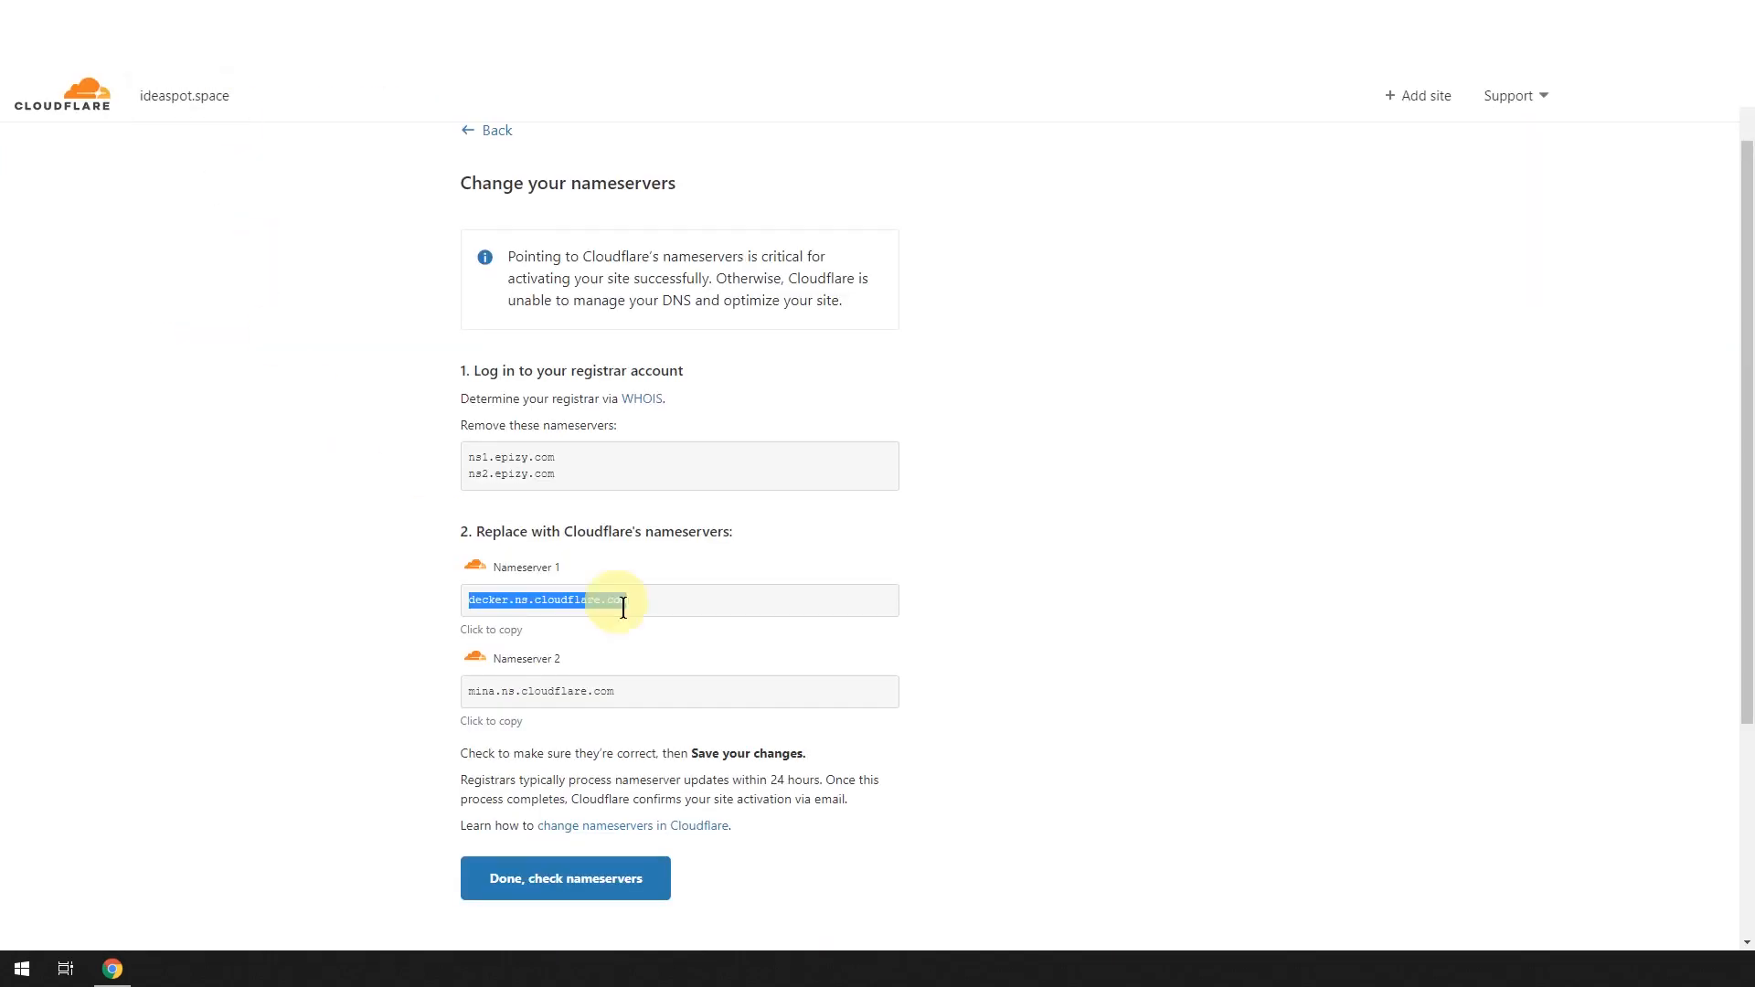
pyautogui.click(643, 691)
pyautogui.rightClick(578, 689)
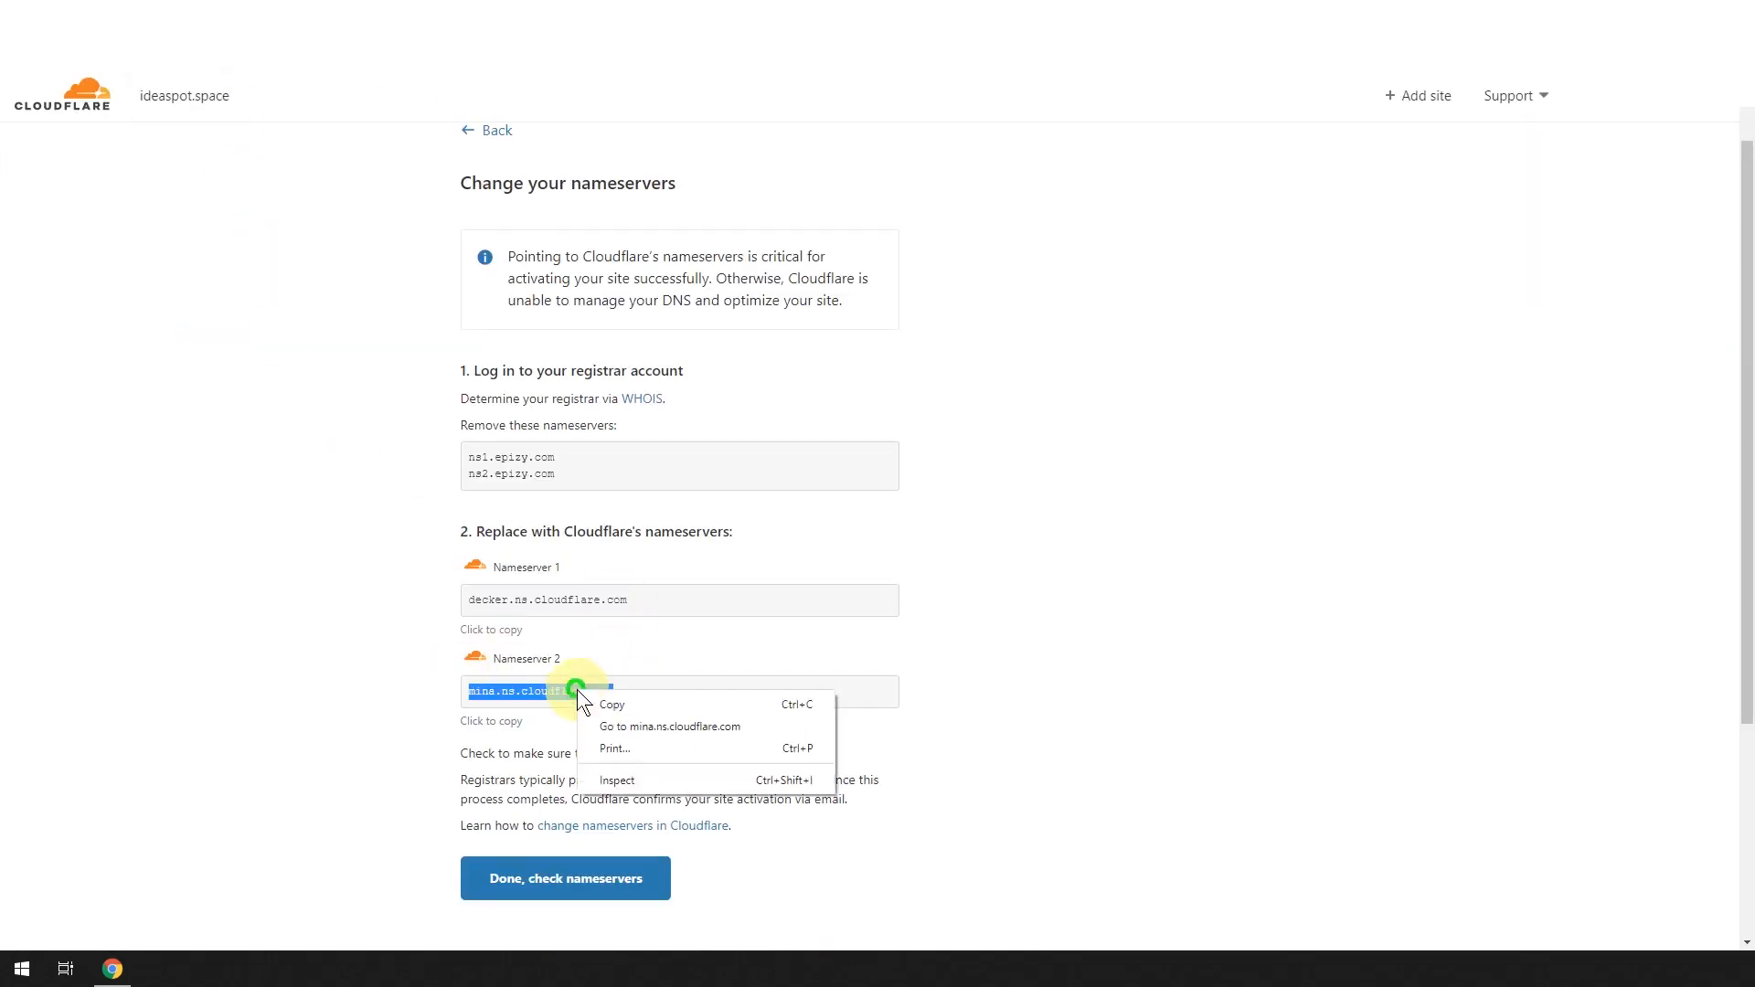
pyautogui.click(606, 705)
pyautogui.hotkey('ctrl', 'Tab')
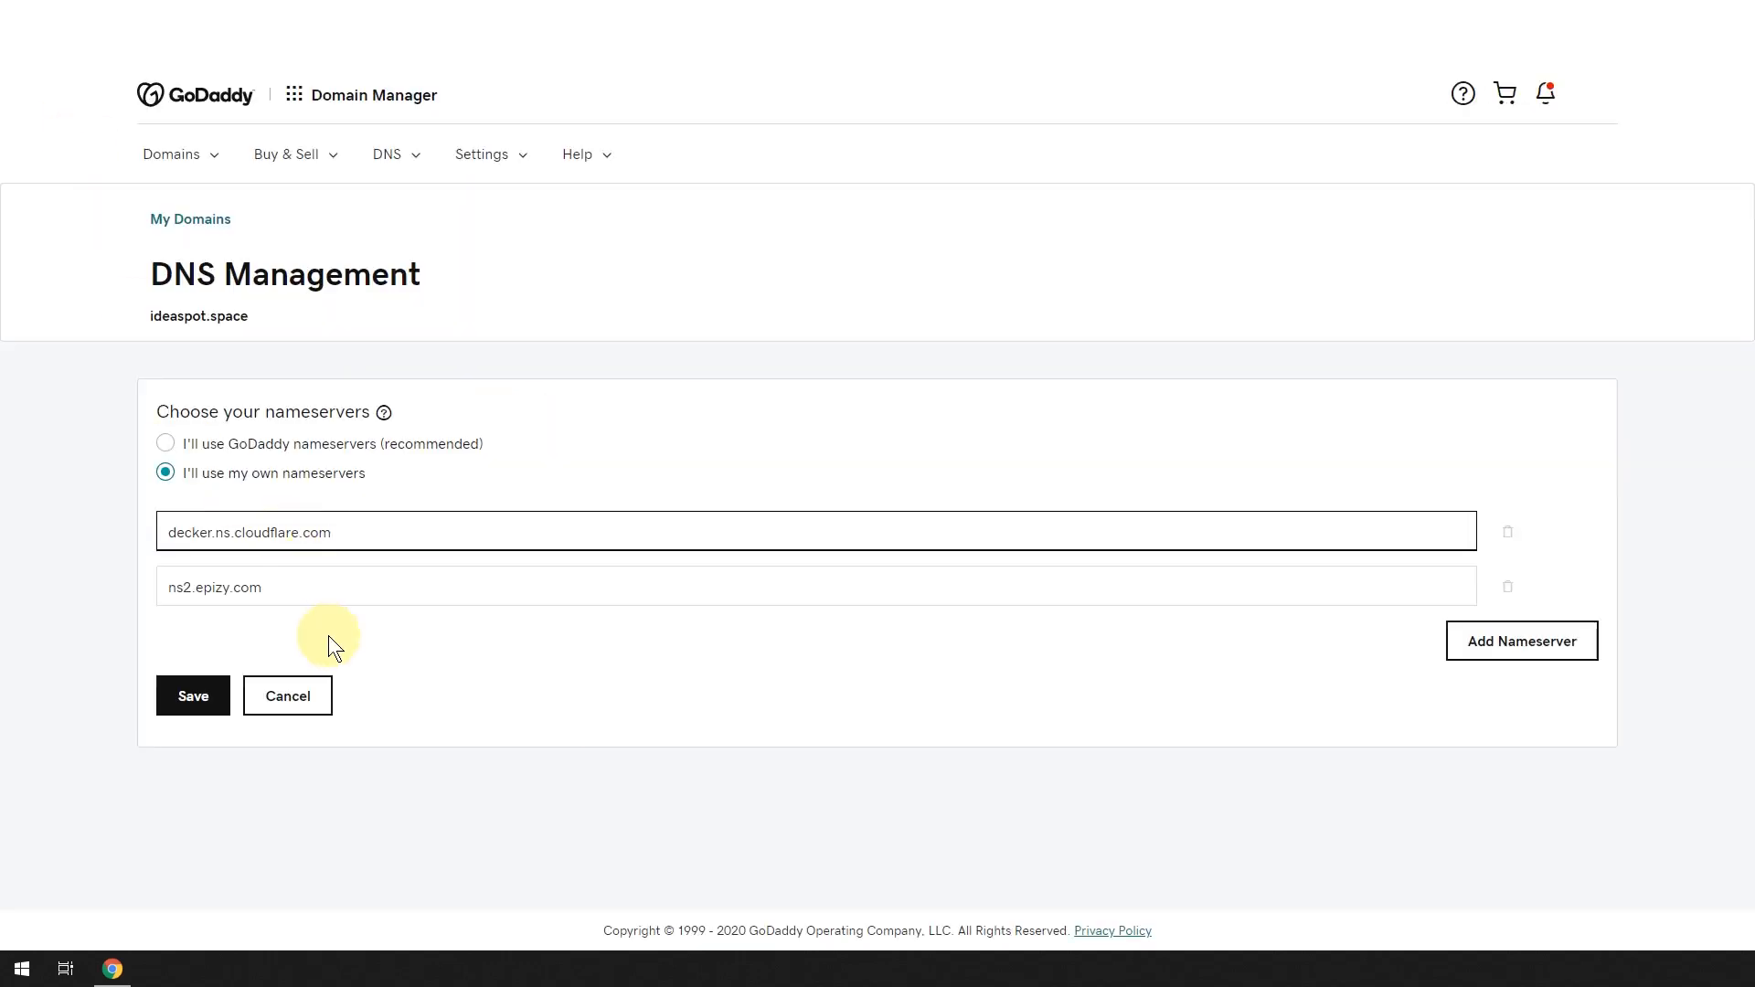
pyautogui.tripleClick(266, 586)
pyautogui.hotkey('ctrl', 'v')
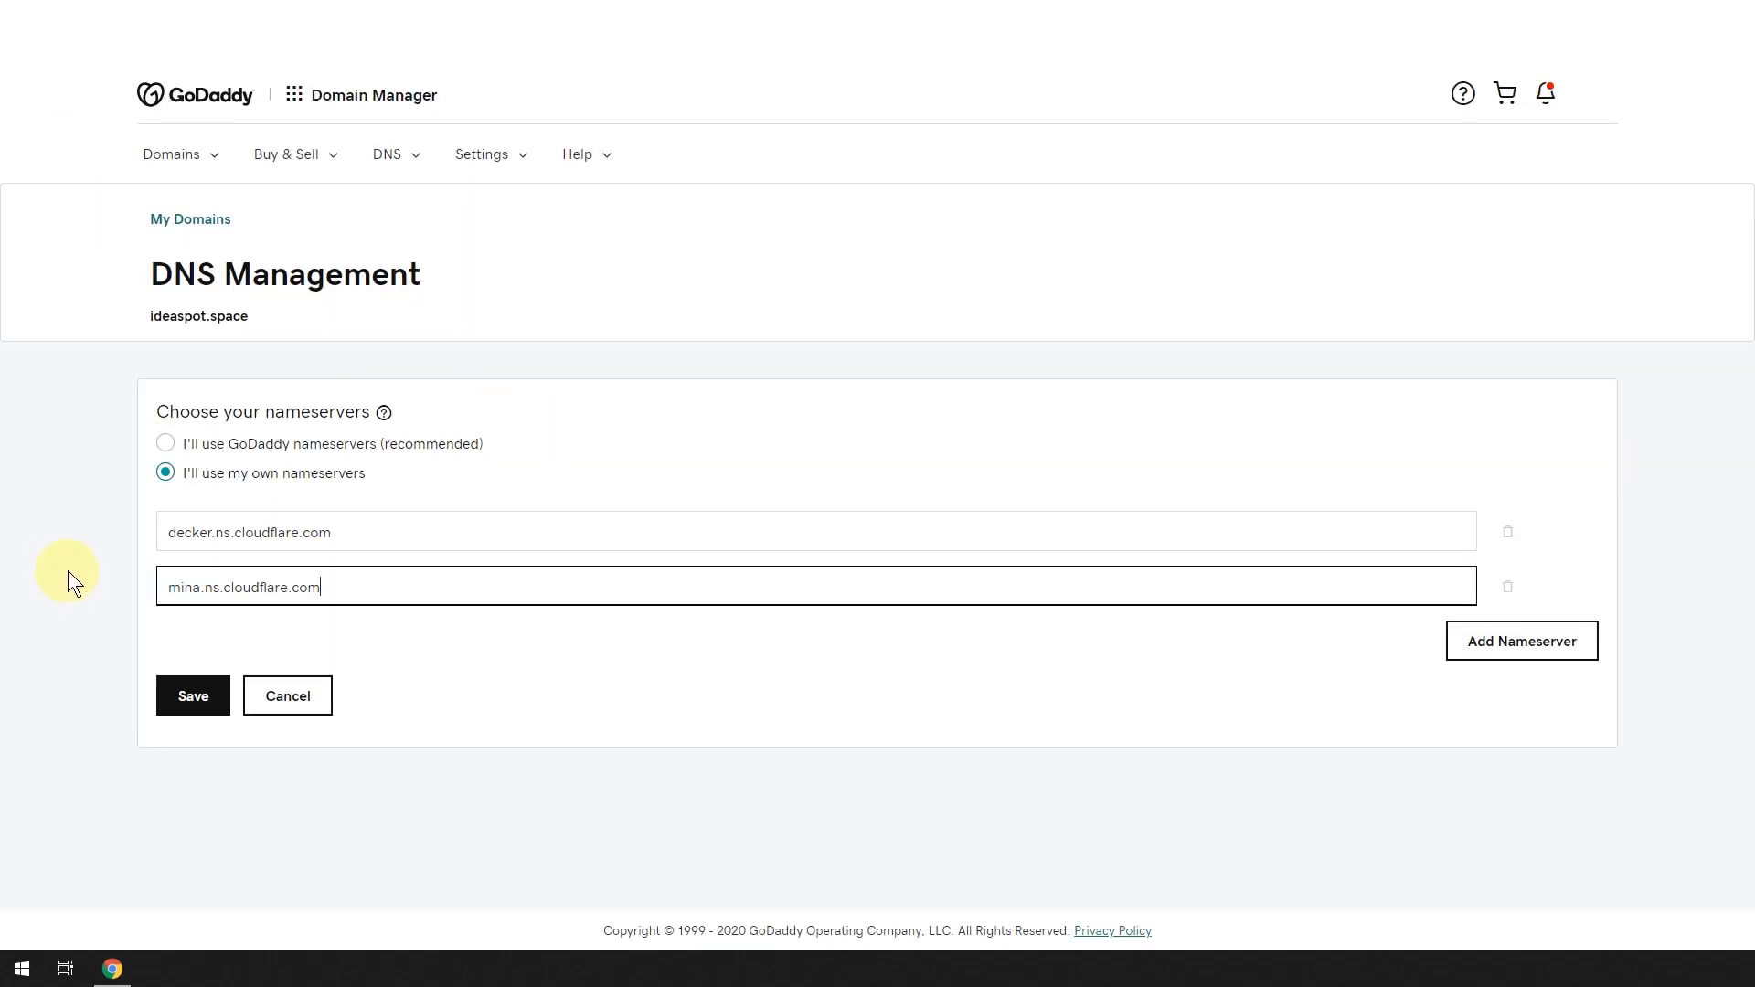
pyautogui.click(195, 705)
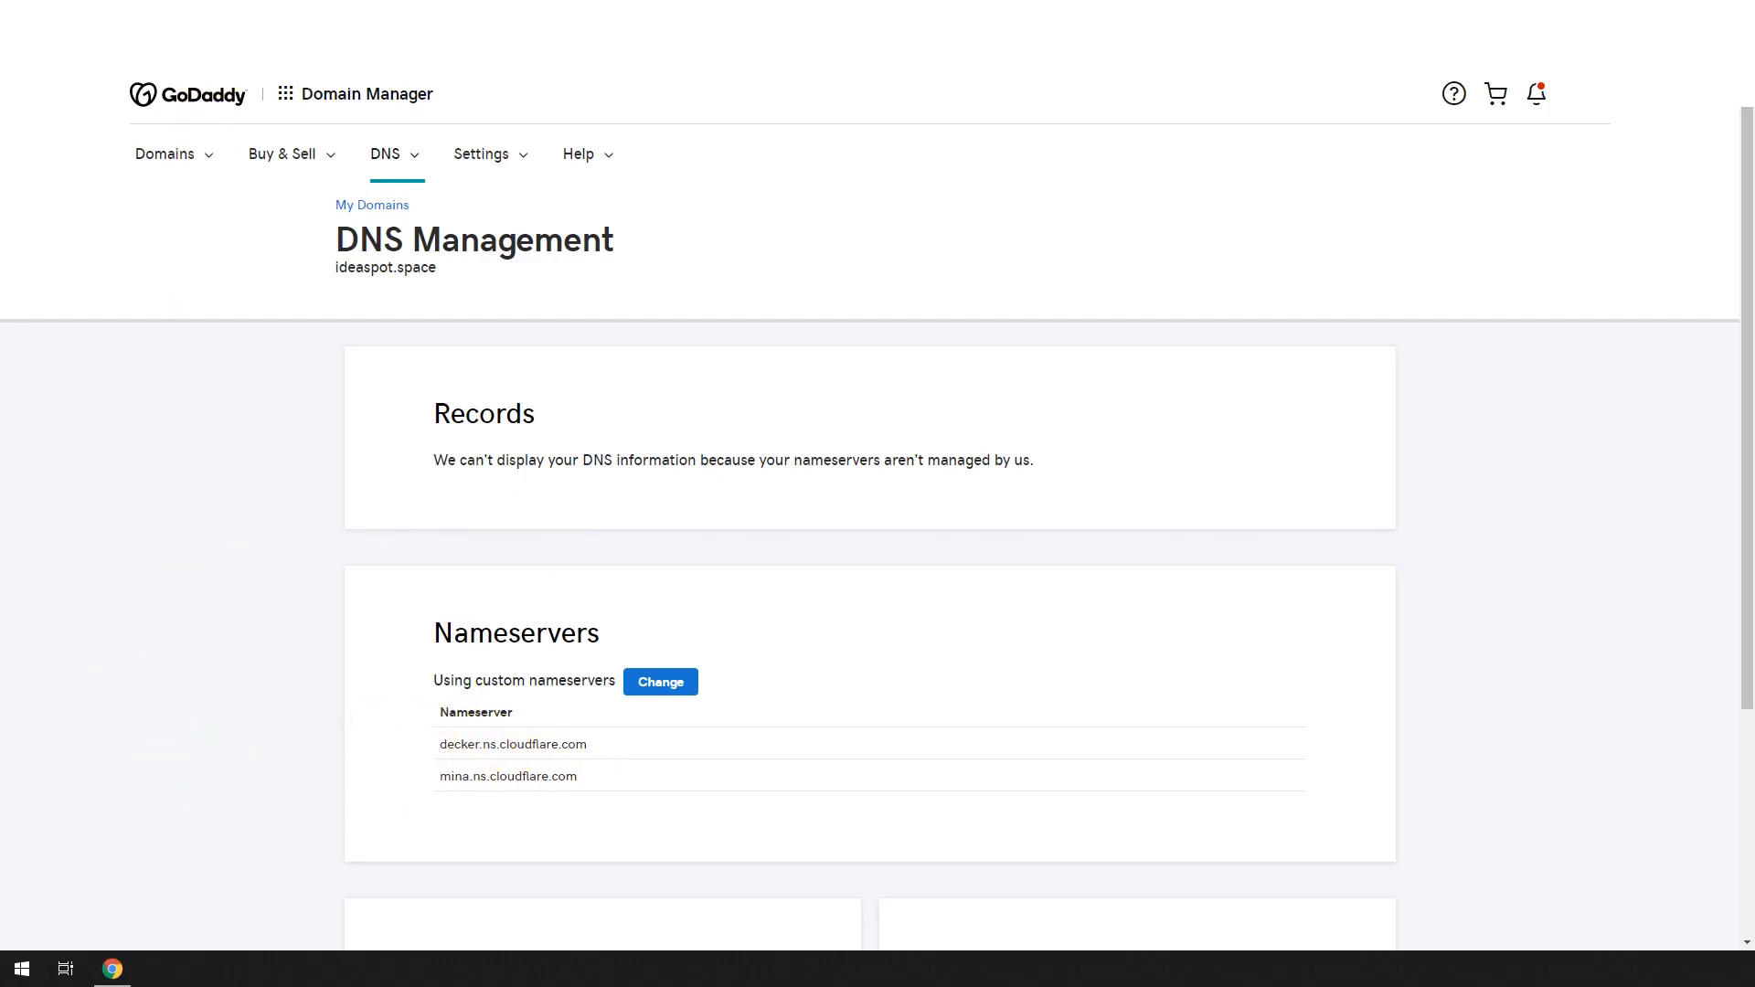
pyautogui.click(203, 15)
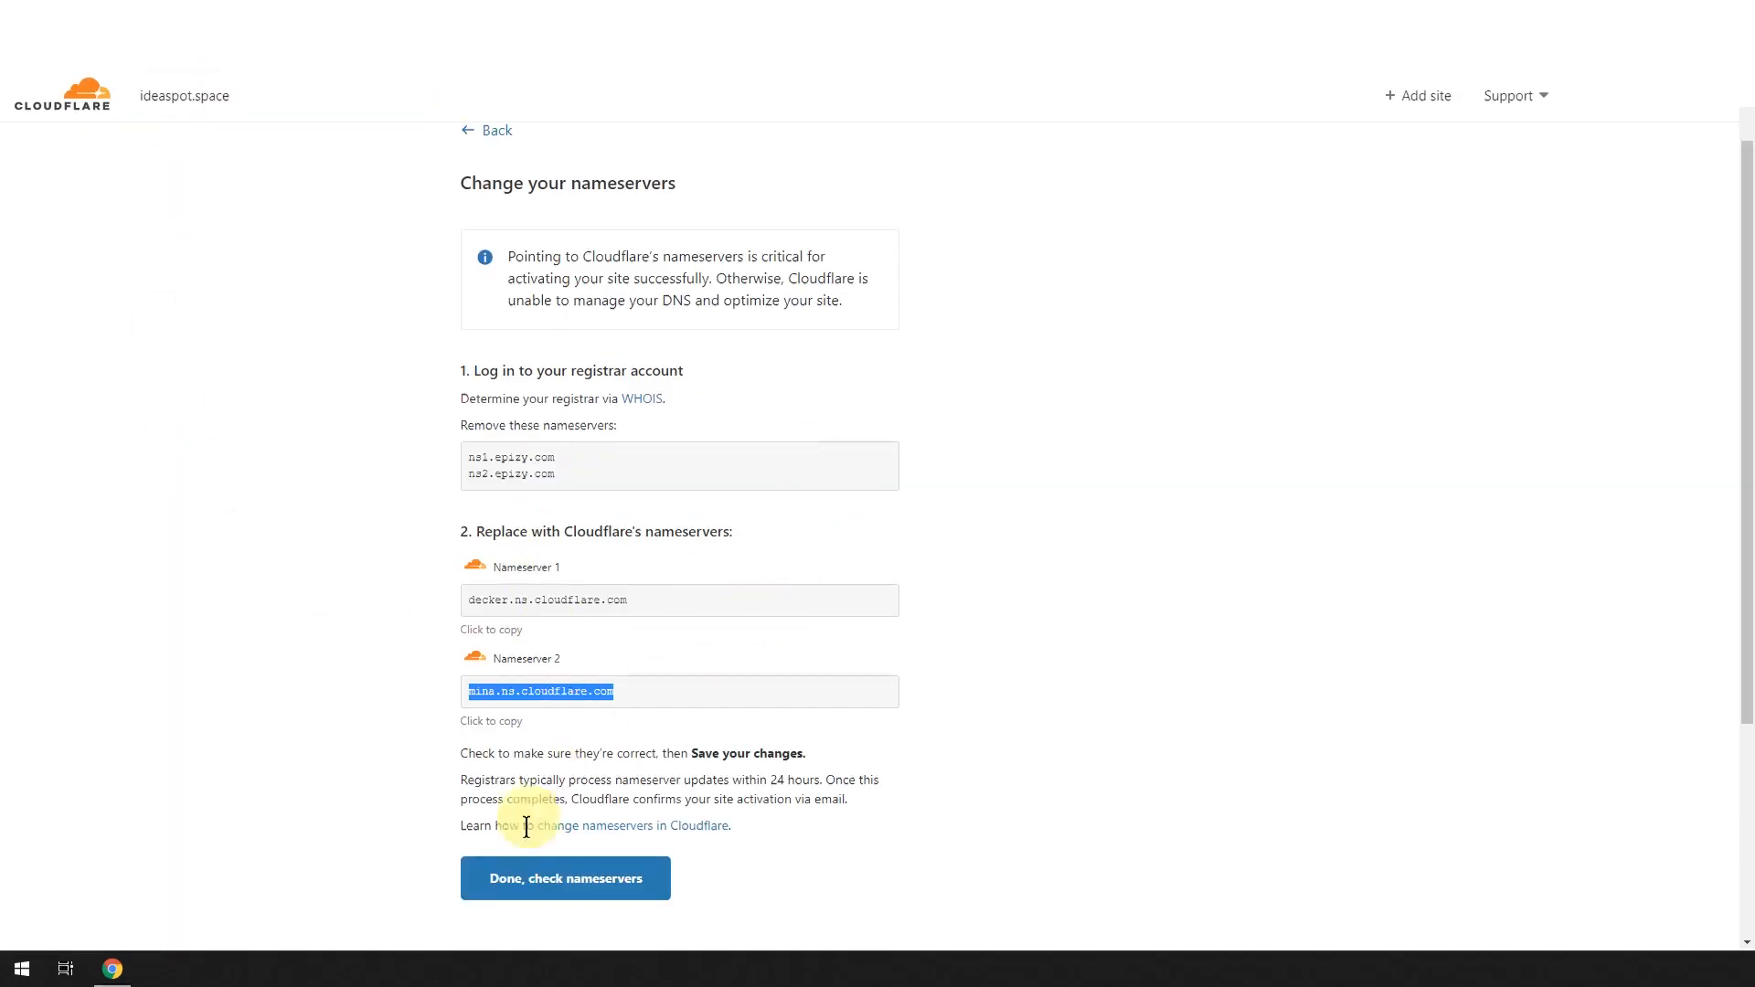
# Set SSL/TLS encryption to Flexible, turn Always Use HTTPS on, and finish the Cloudflare setup.
pyautogui.click(512, 879)
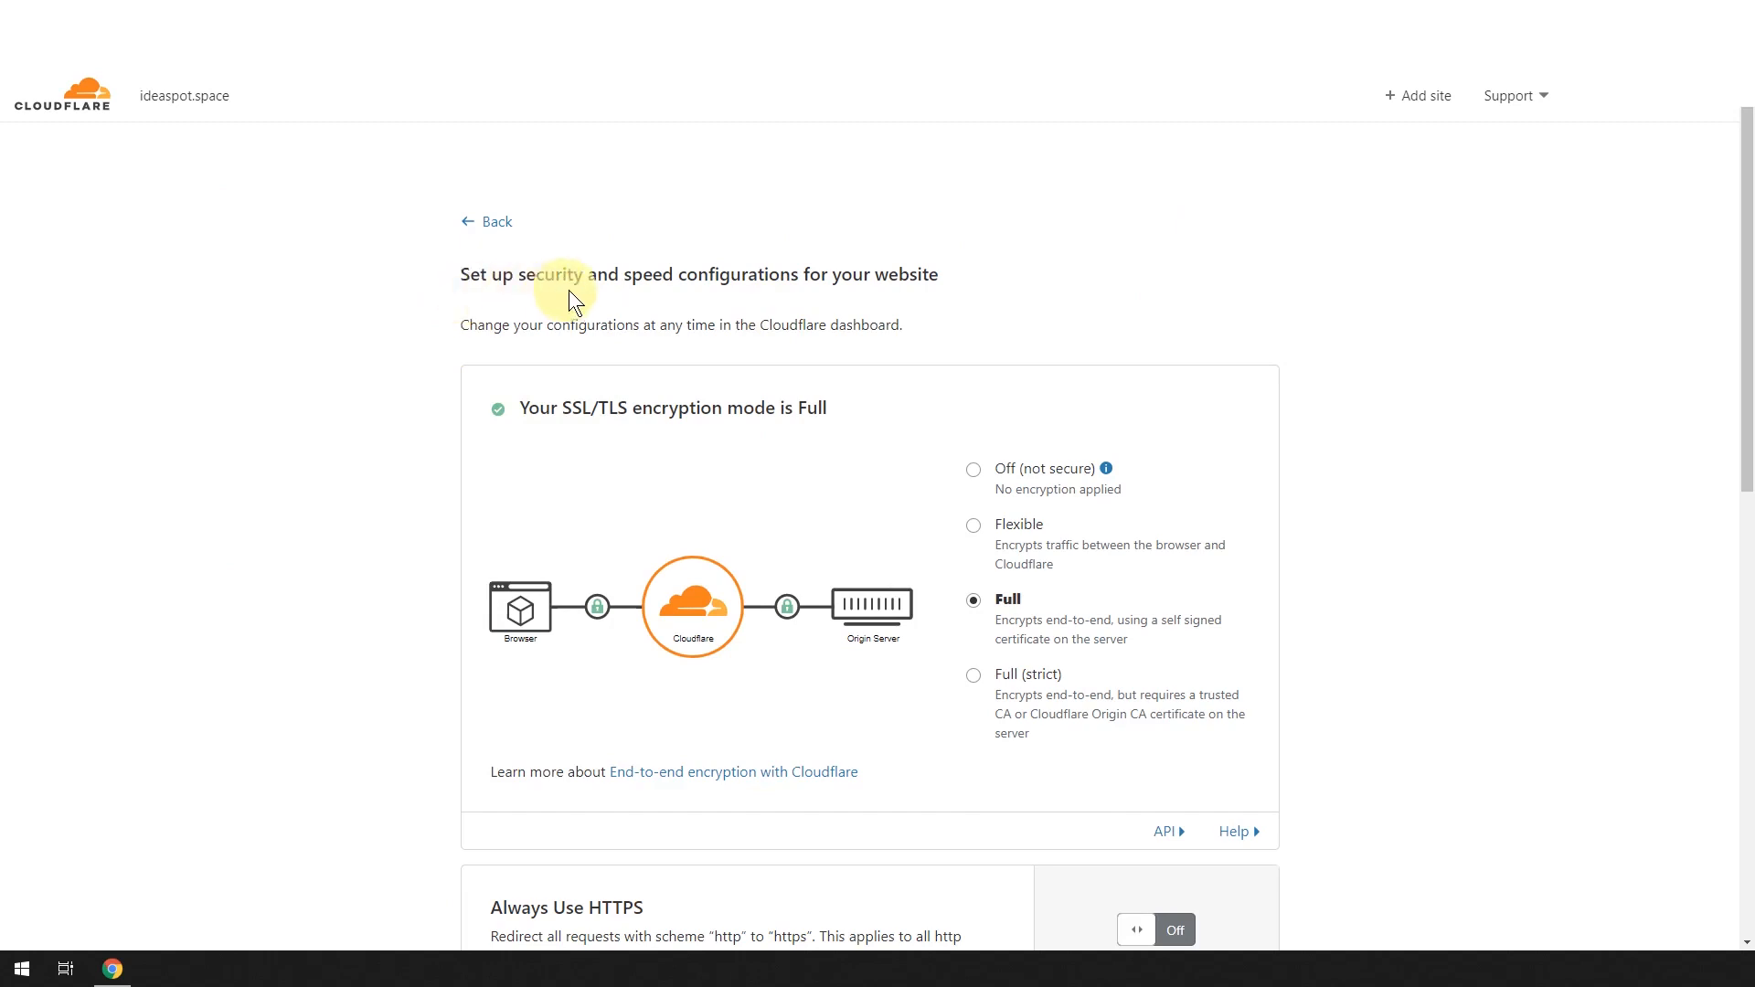
pyautogui.scroll(-1, 1062, 314)
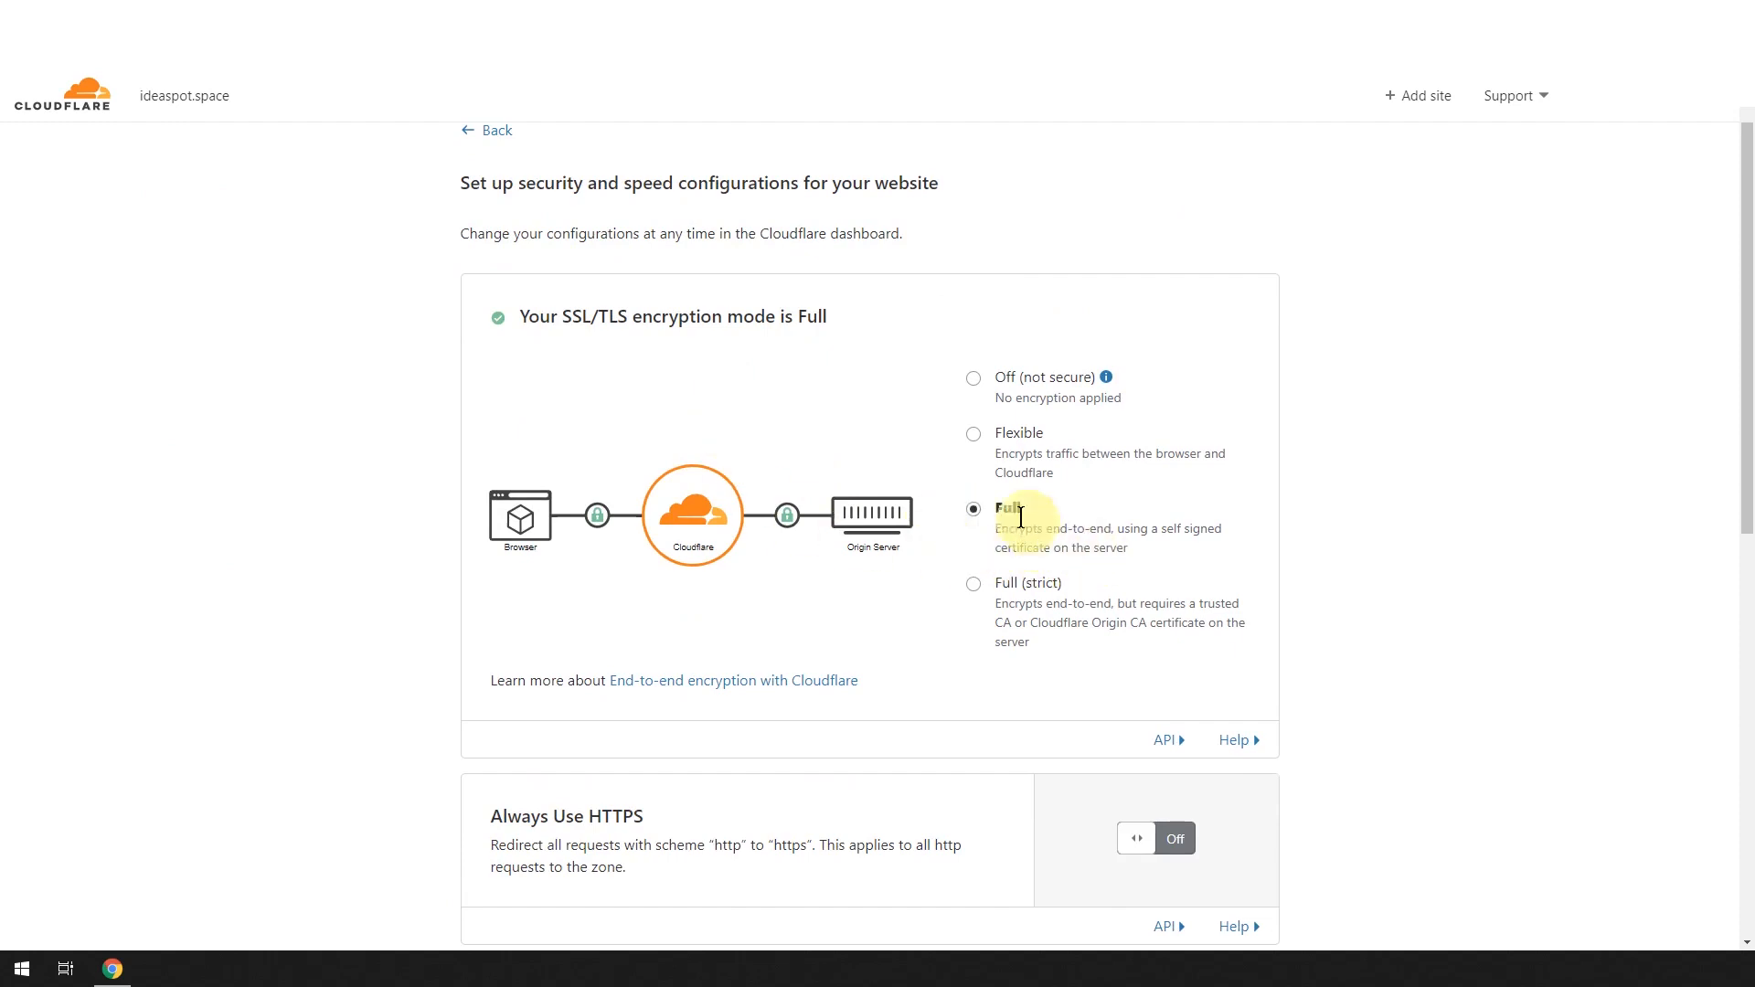
pyautogui.click(973, 435)
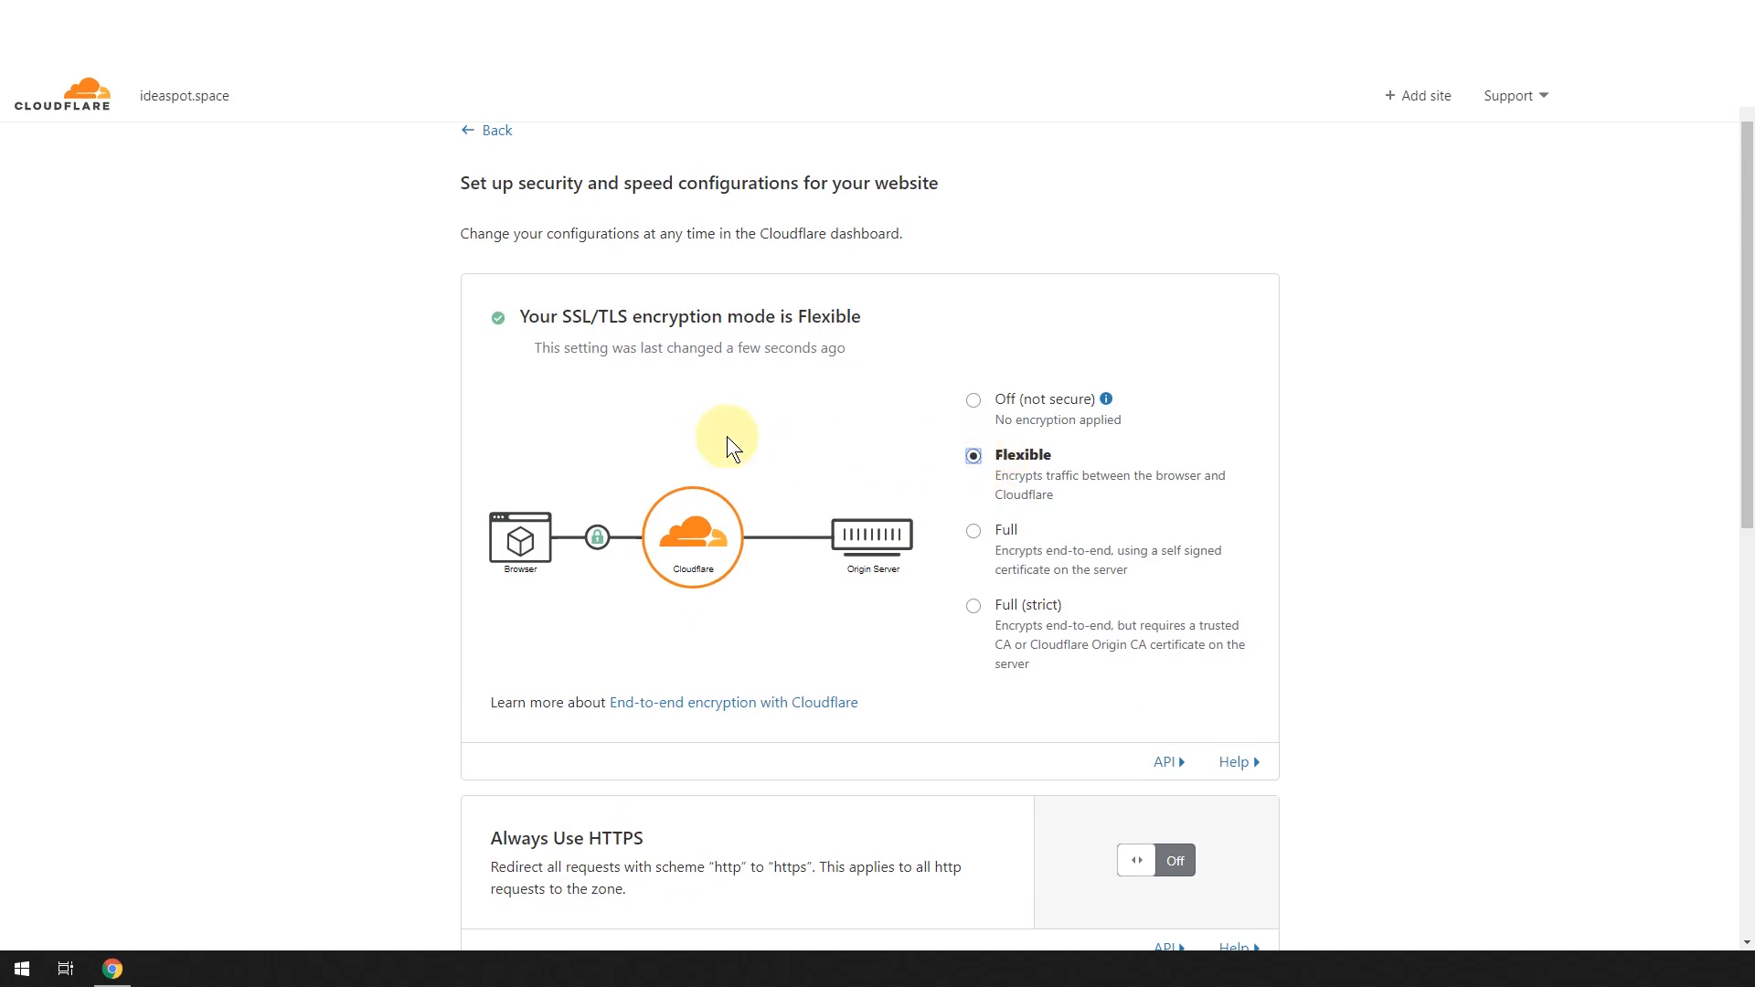
pyautogui.scroll(-2, 775, 483)
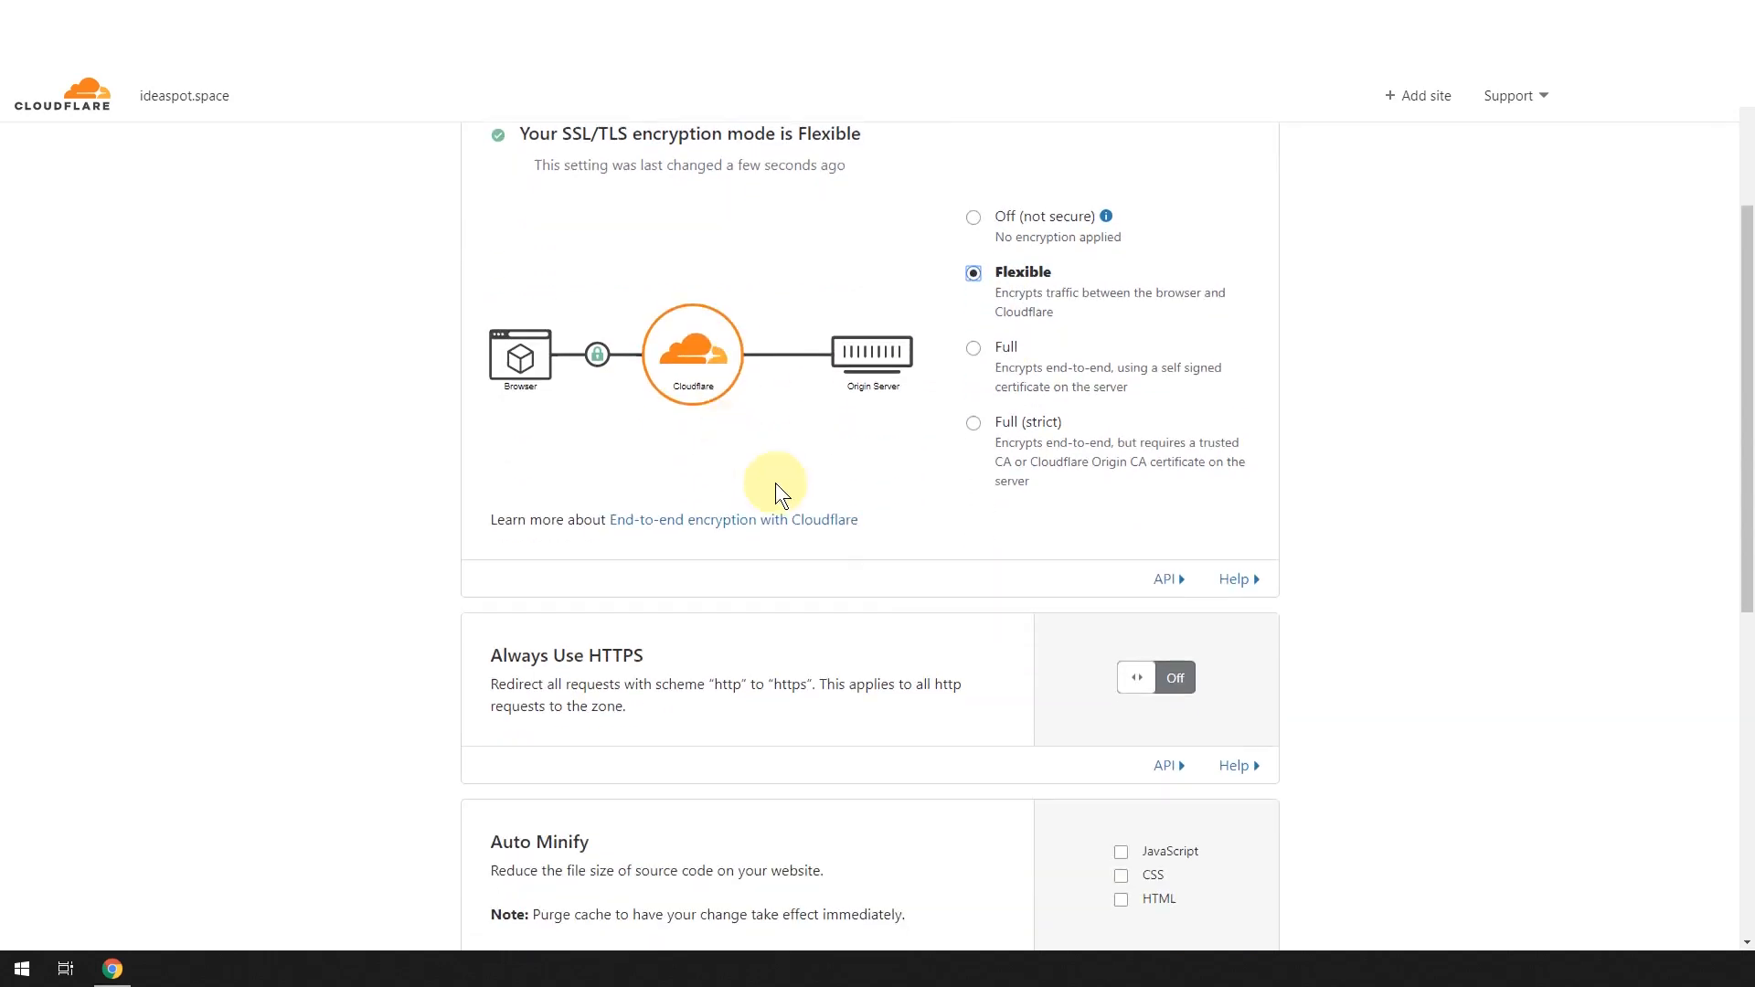
pyautogui.click(1174, 683)
pyautogui.scroll(-8, 901, 590)
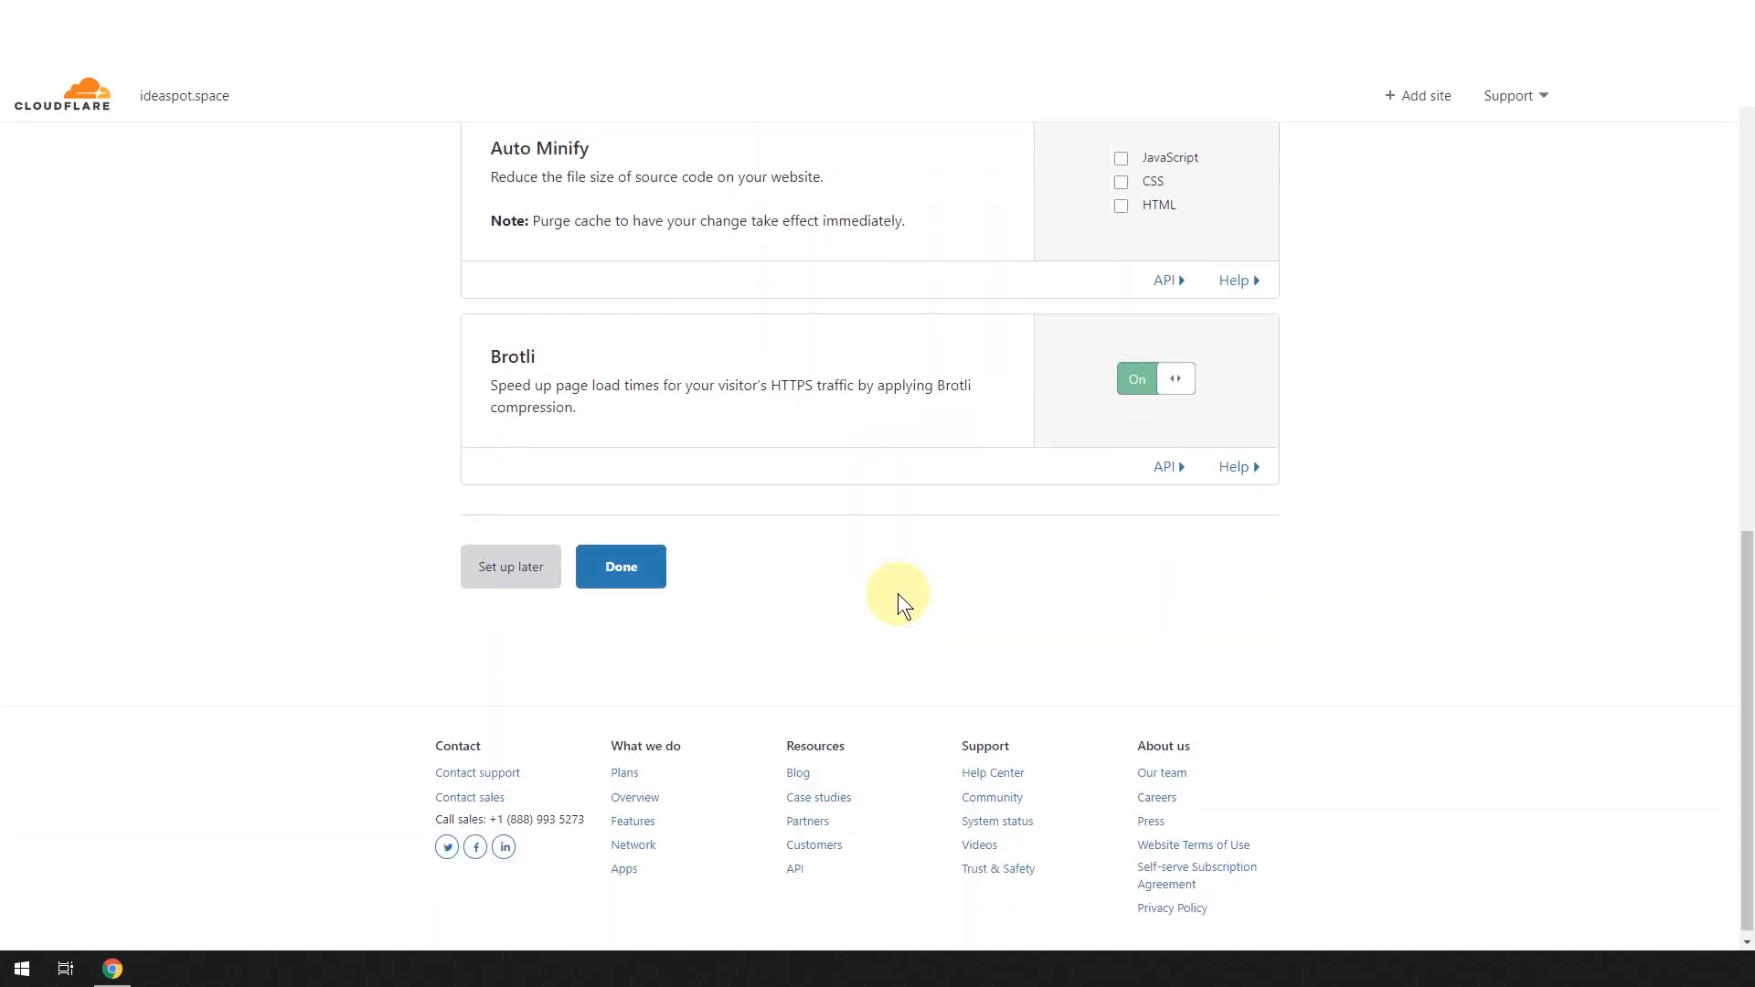
pyautogui.click(615, 563)
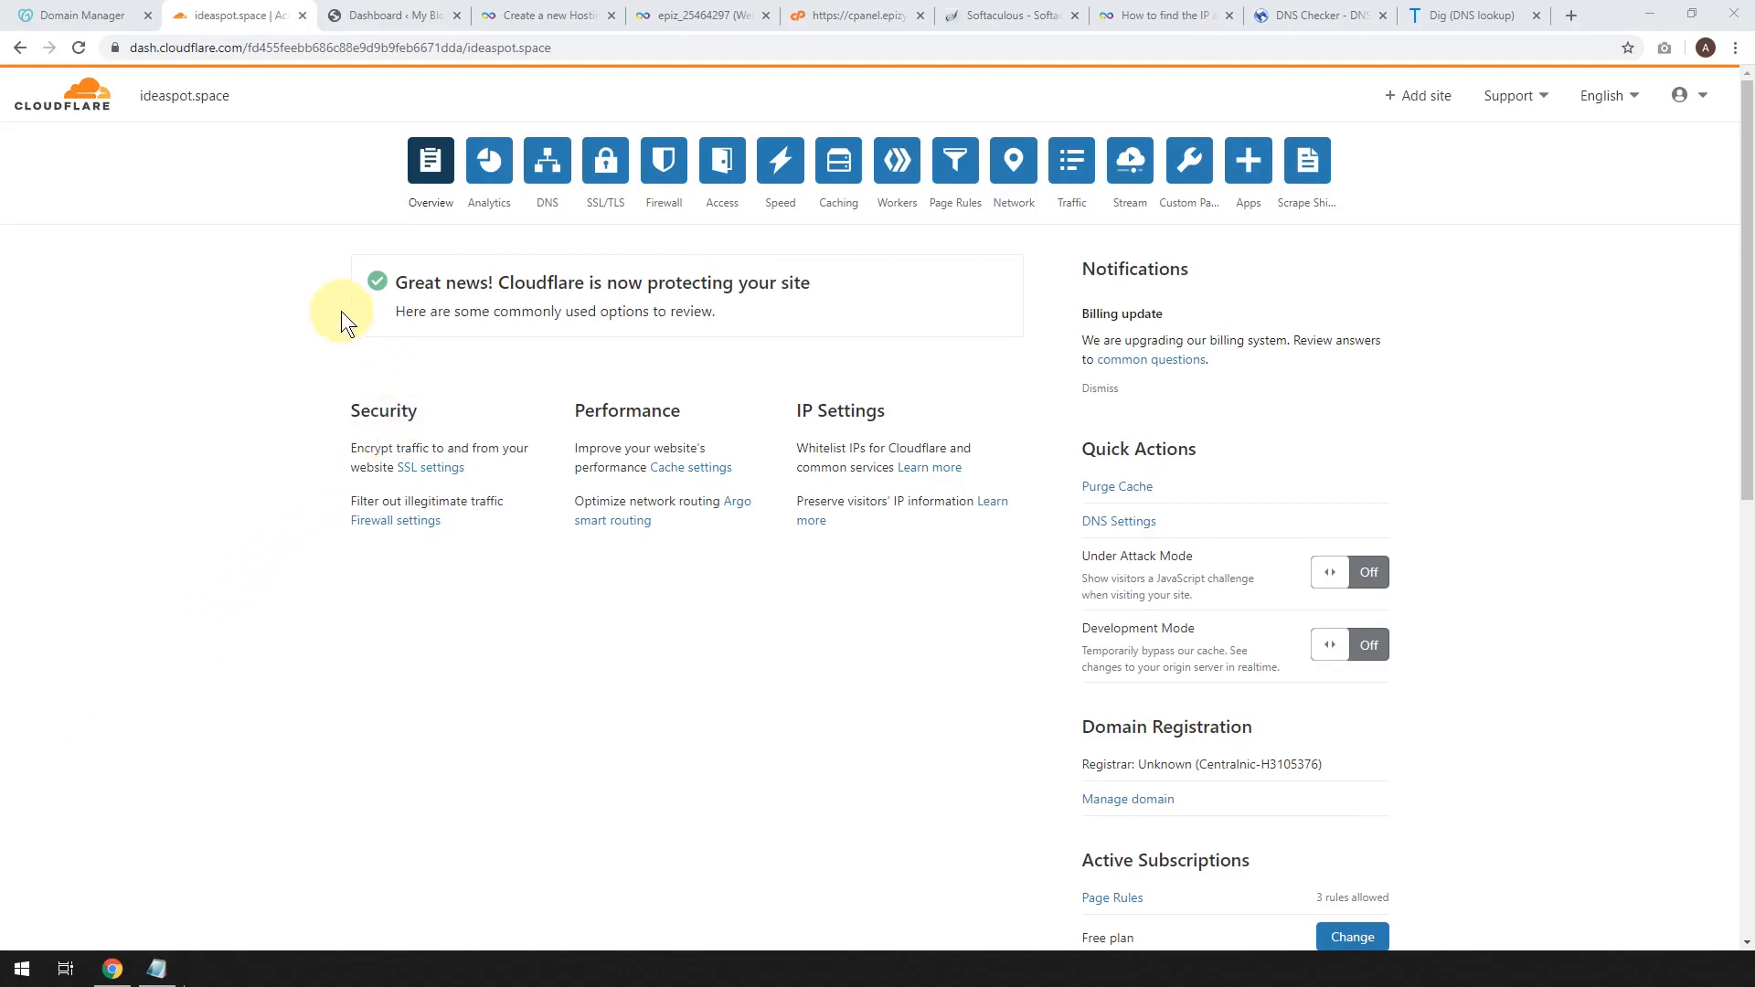
# Search WordPress plugins for 'simple ssl', then install and activate Really Simple SSL.
pyautogui.click(391, 16)
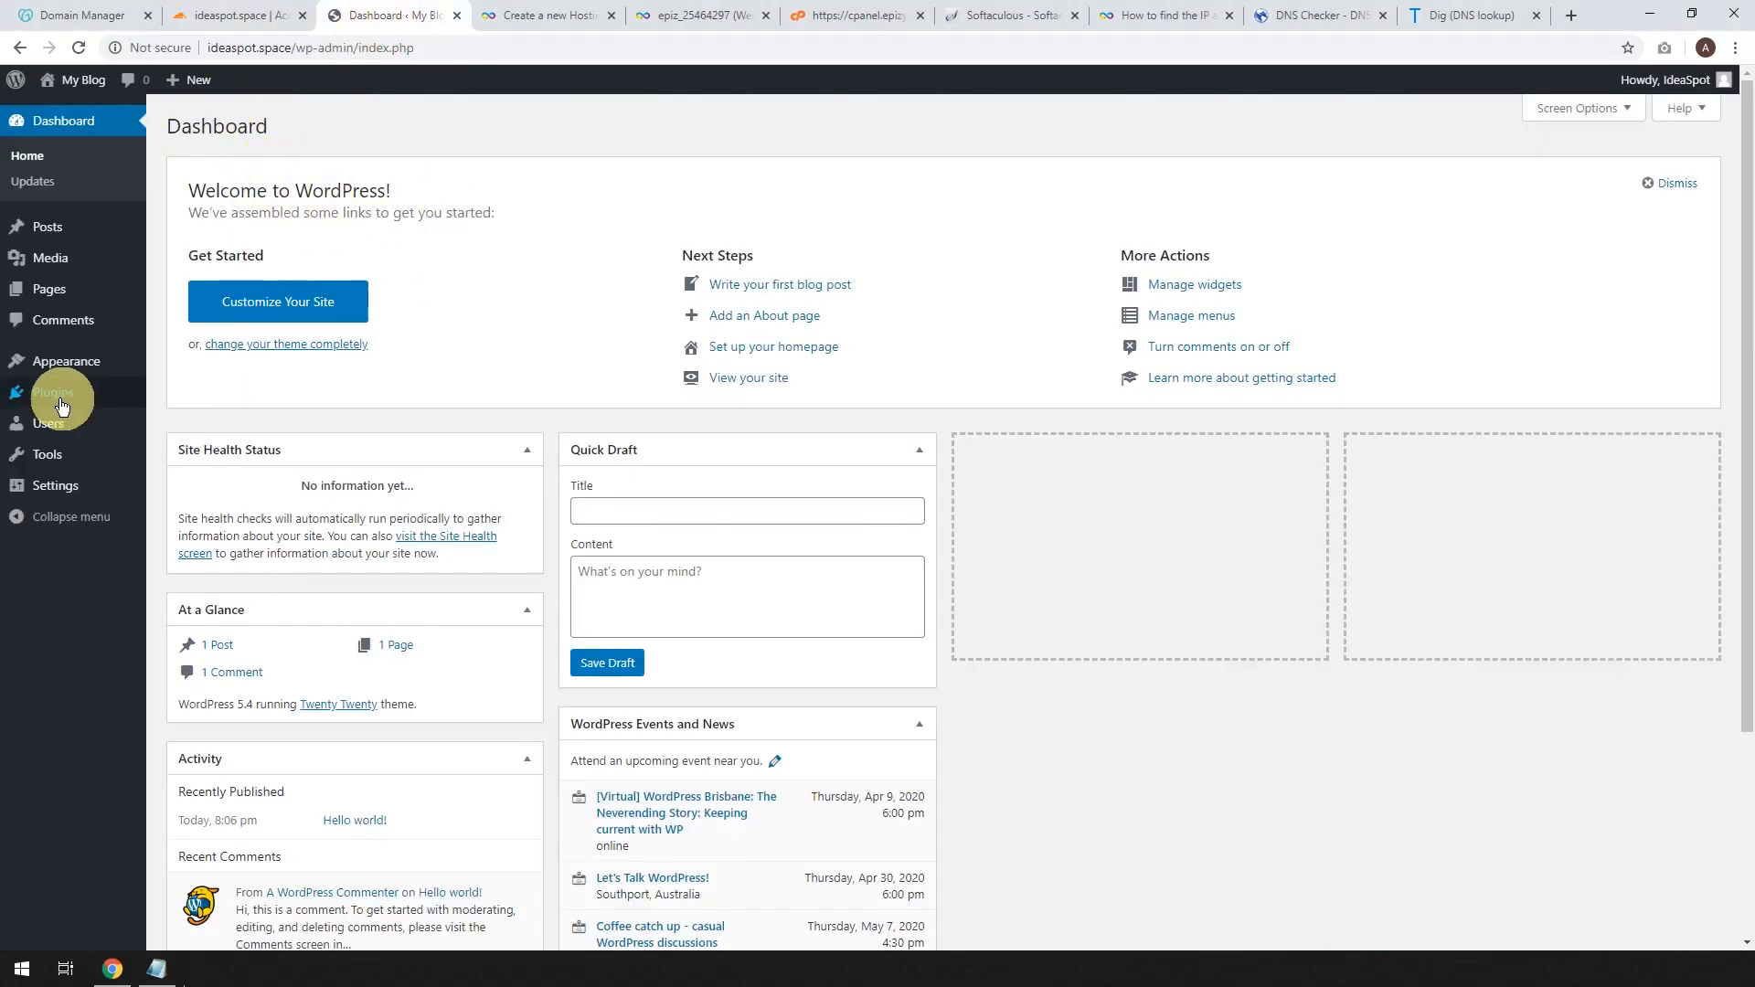
pyautogui.moveTo(58, 404)
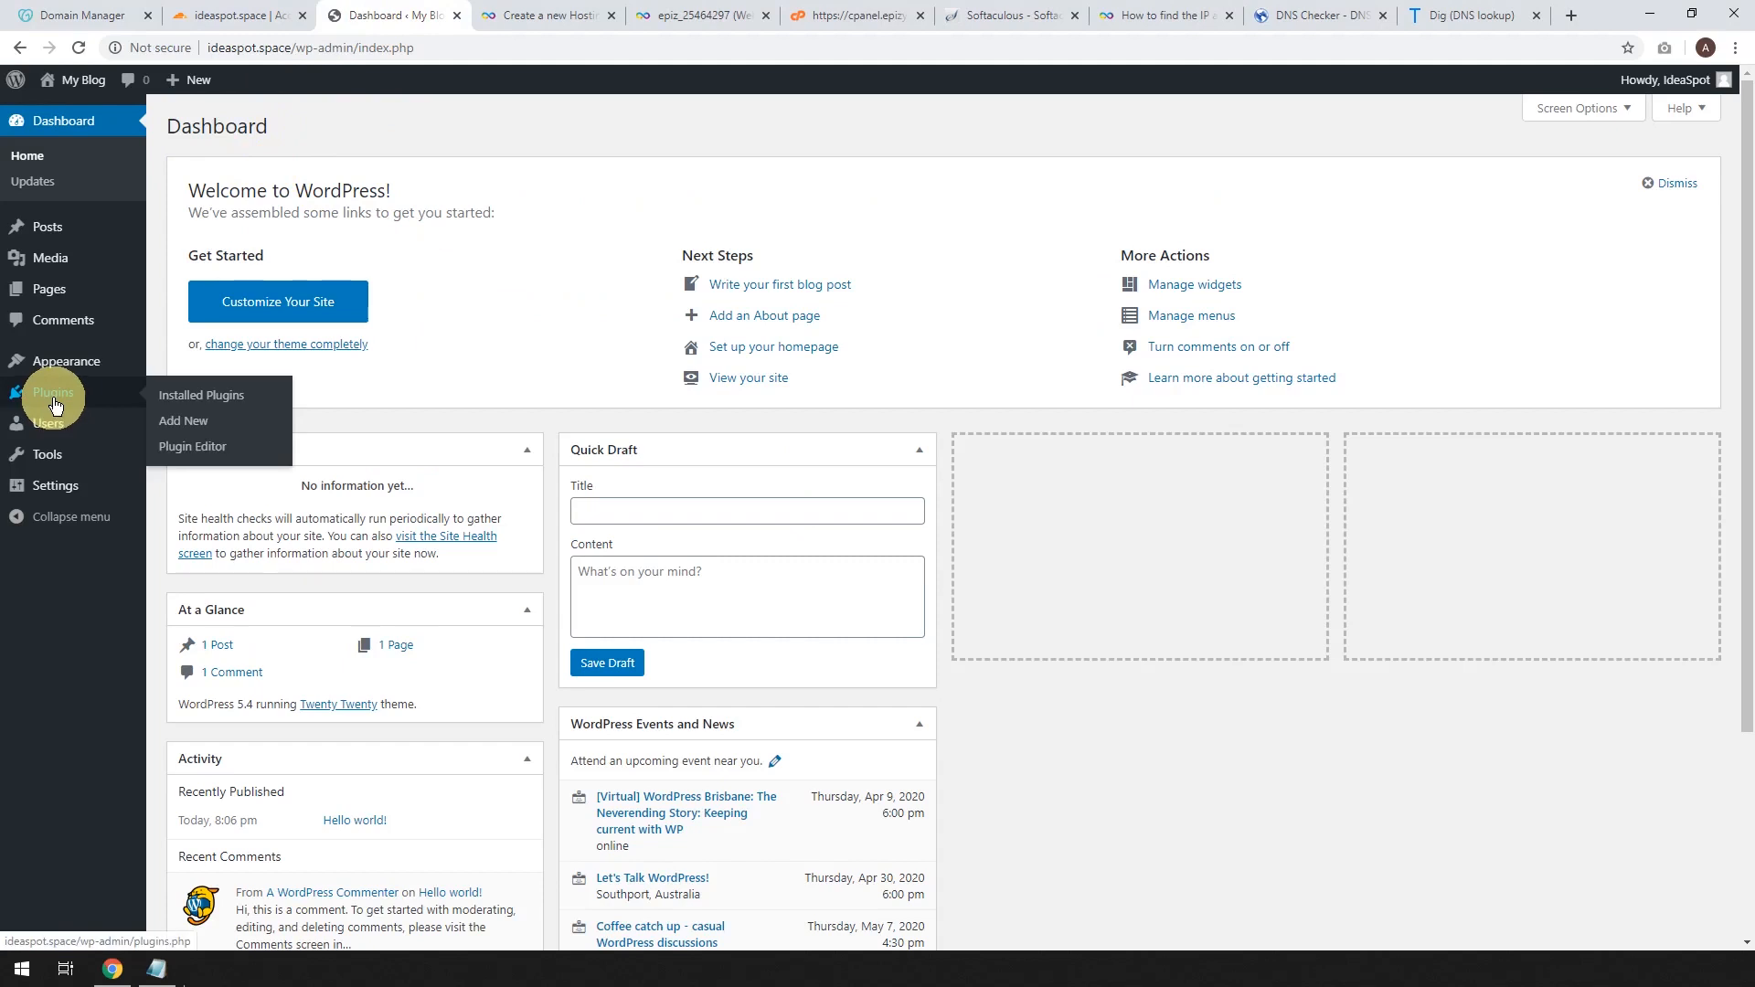
pyautogui.click(180, 420)
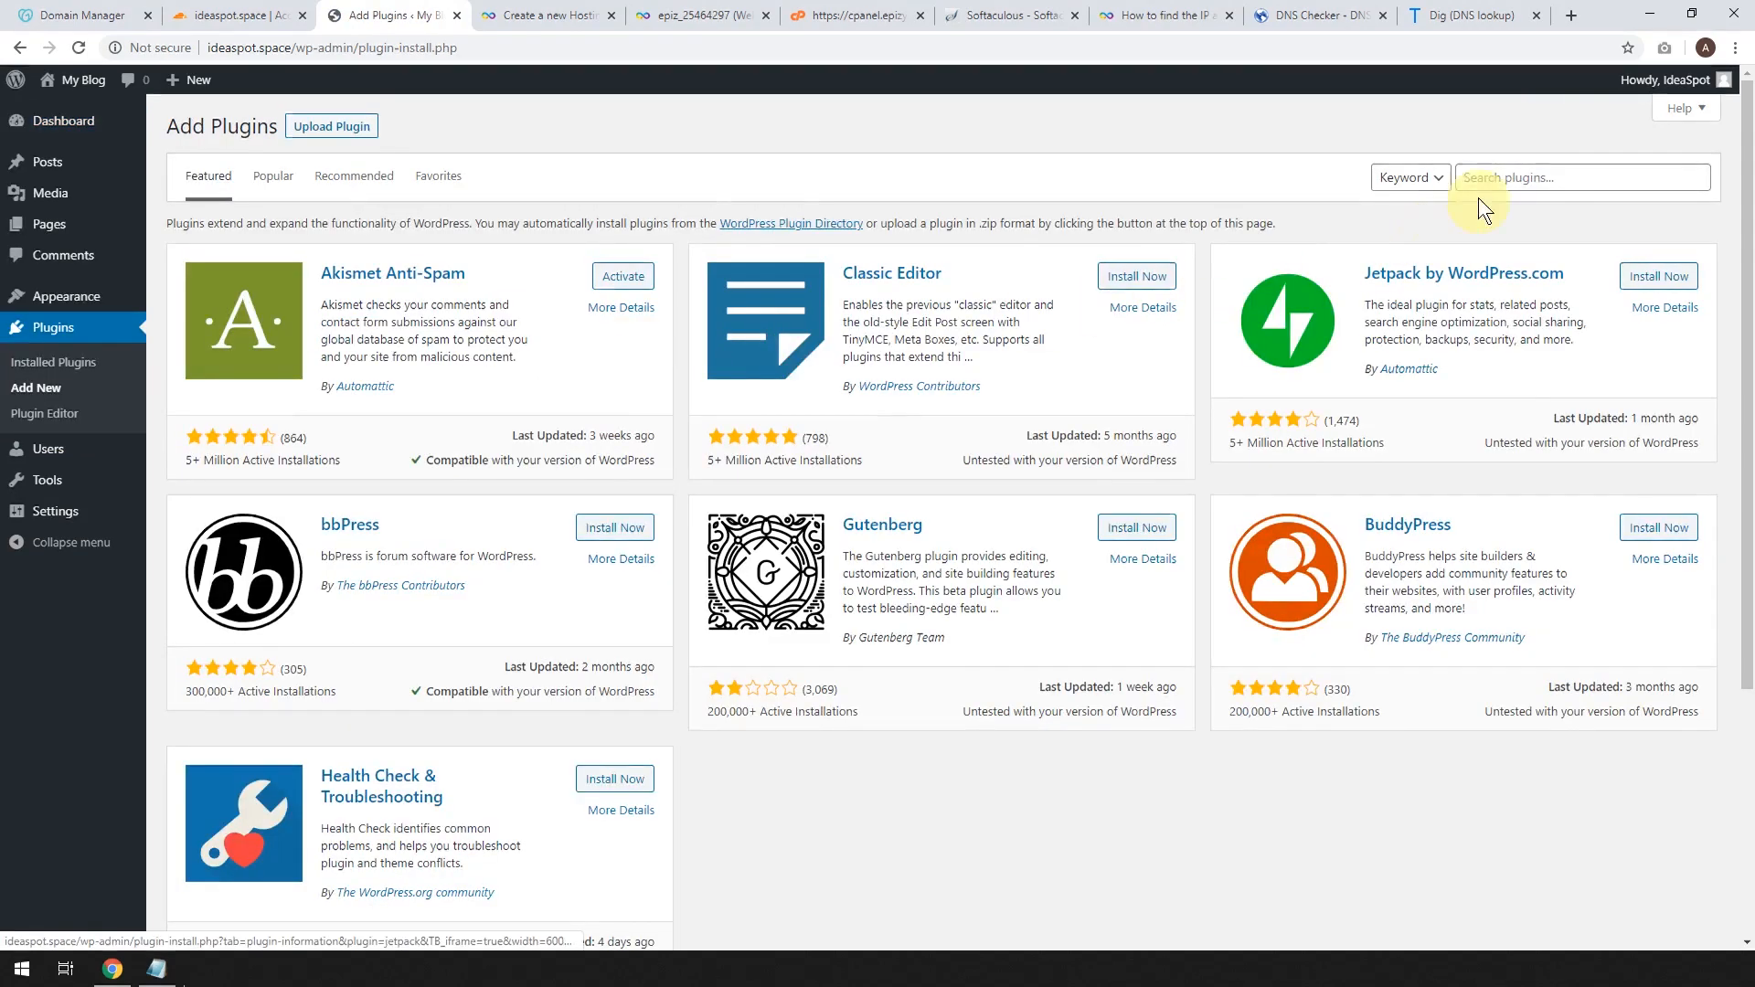
pyautogui.click(1518, 176)
pyautogui.click(1506, 217)
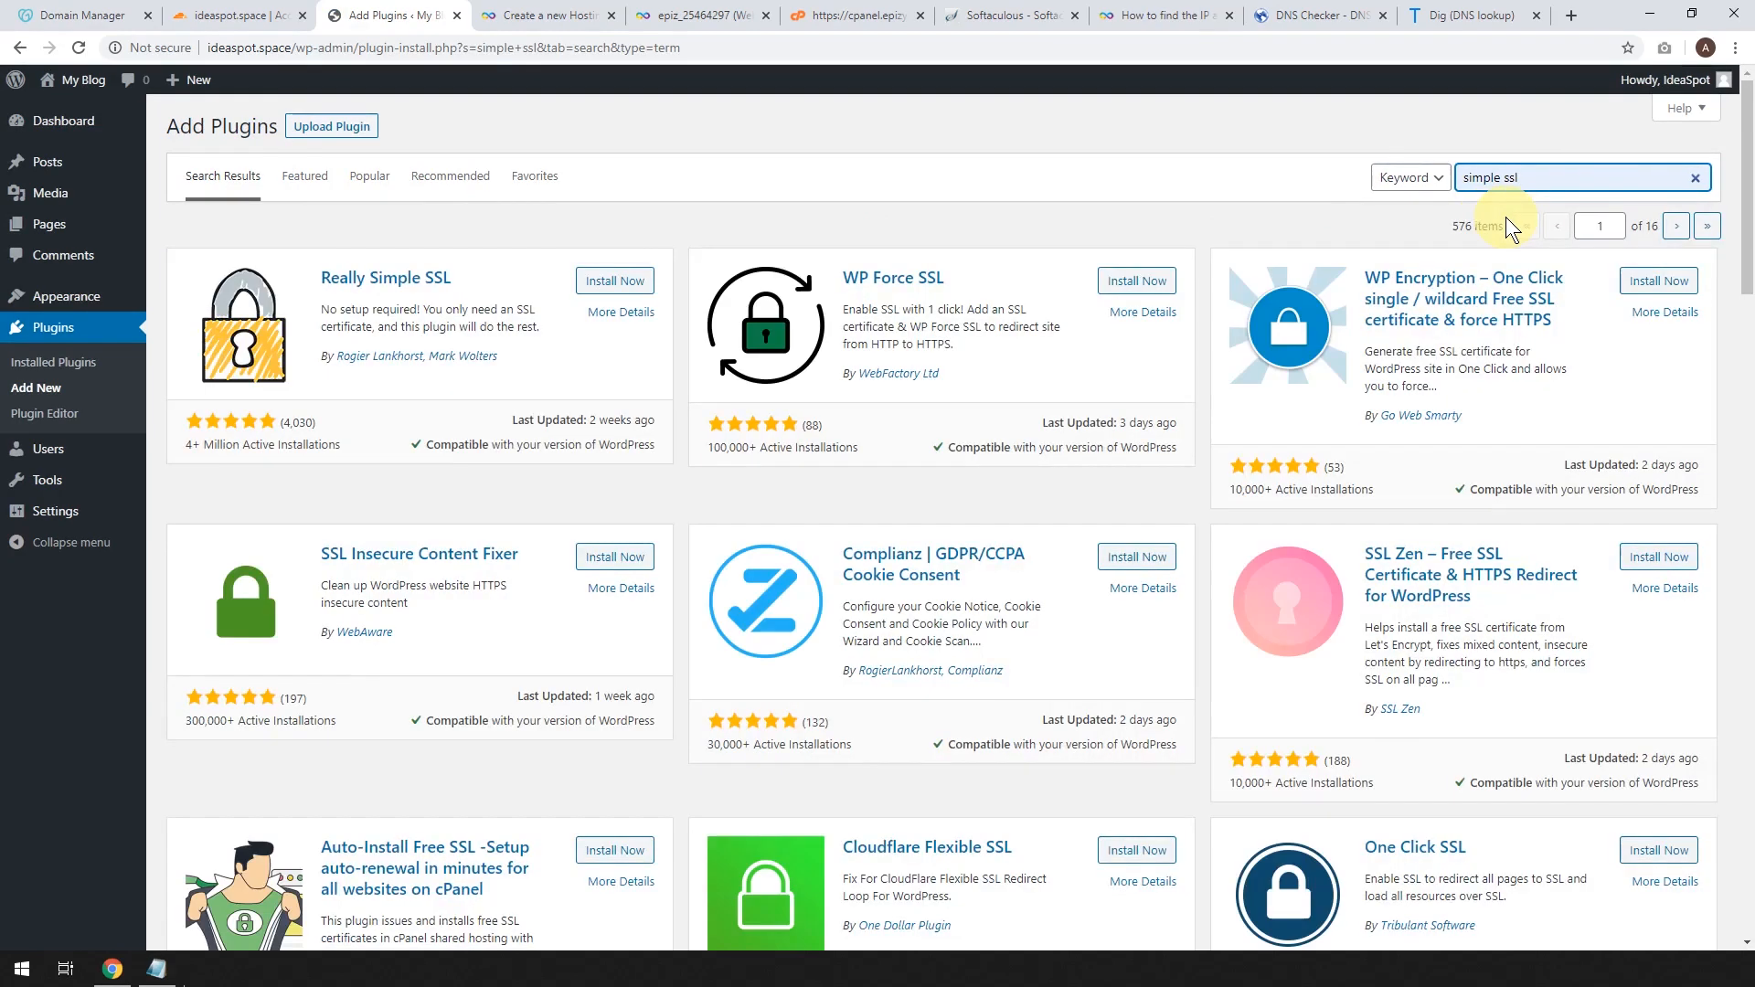
pyautogui.click(614, 290)
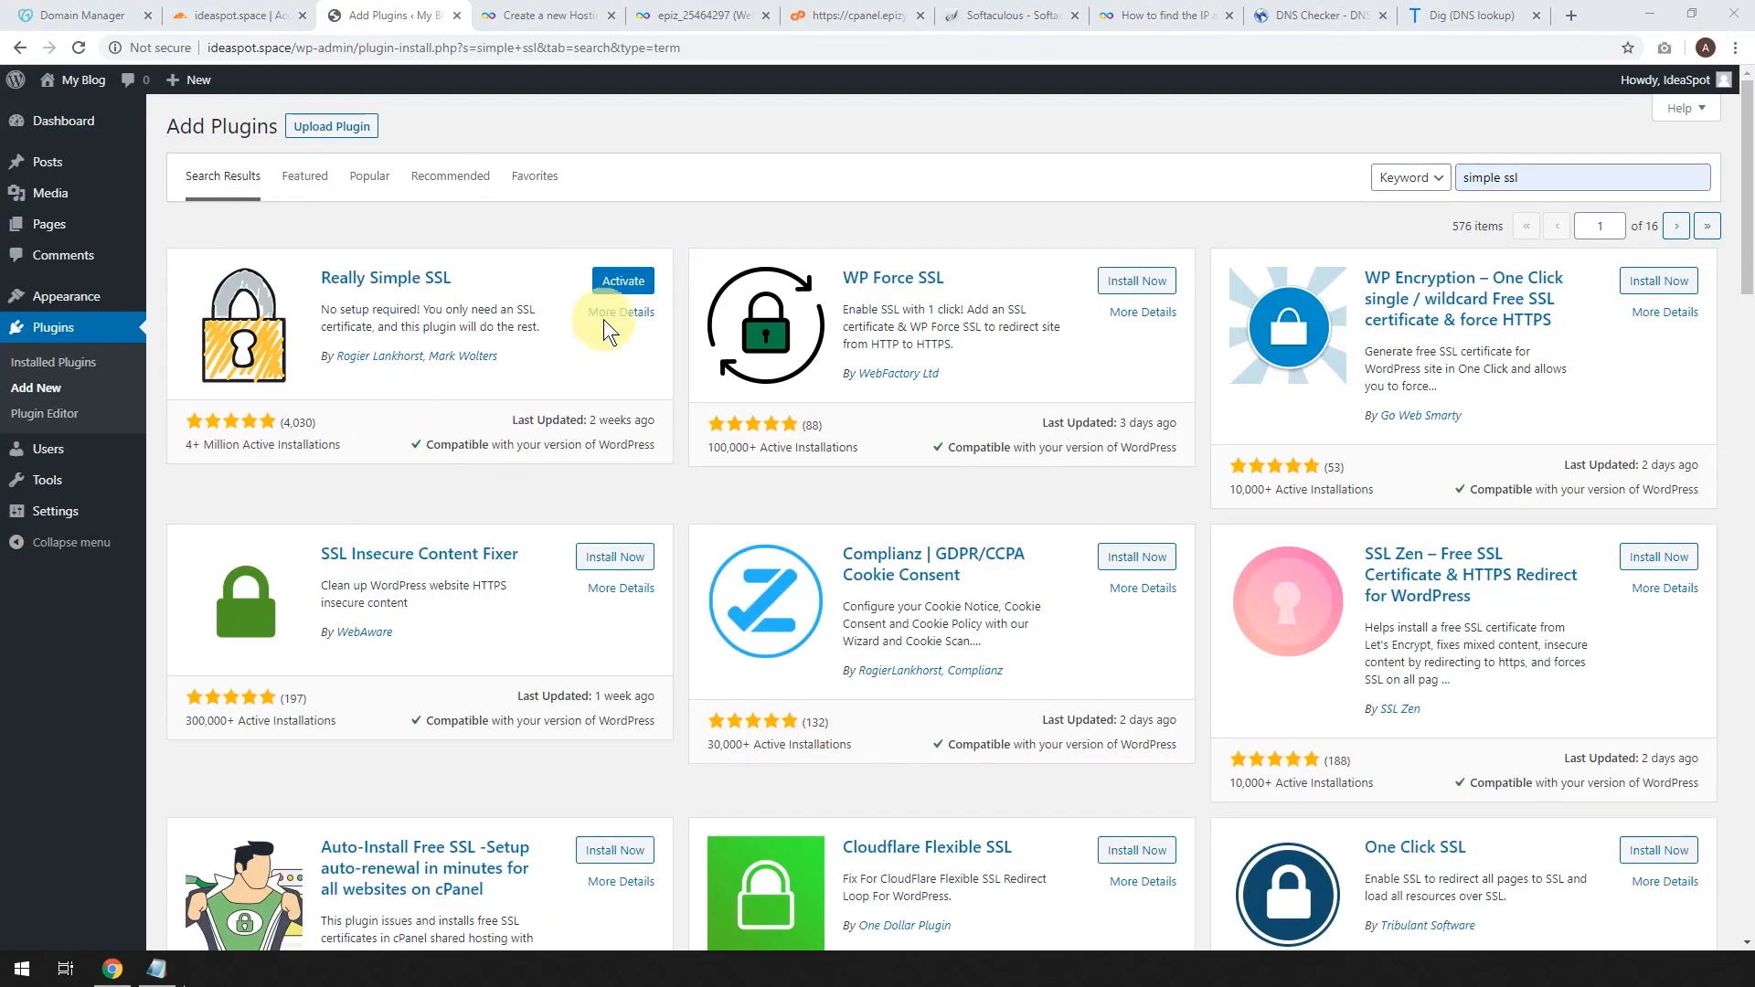
pyautogui.click(623, 283)
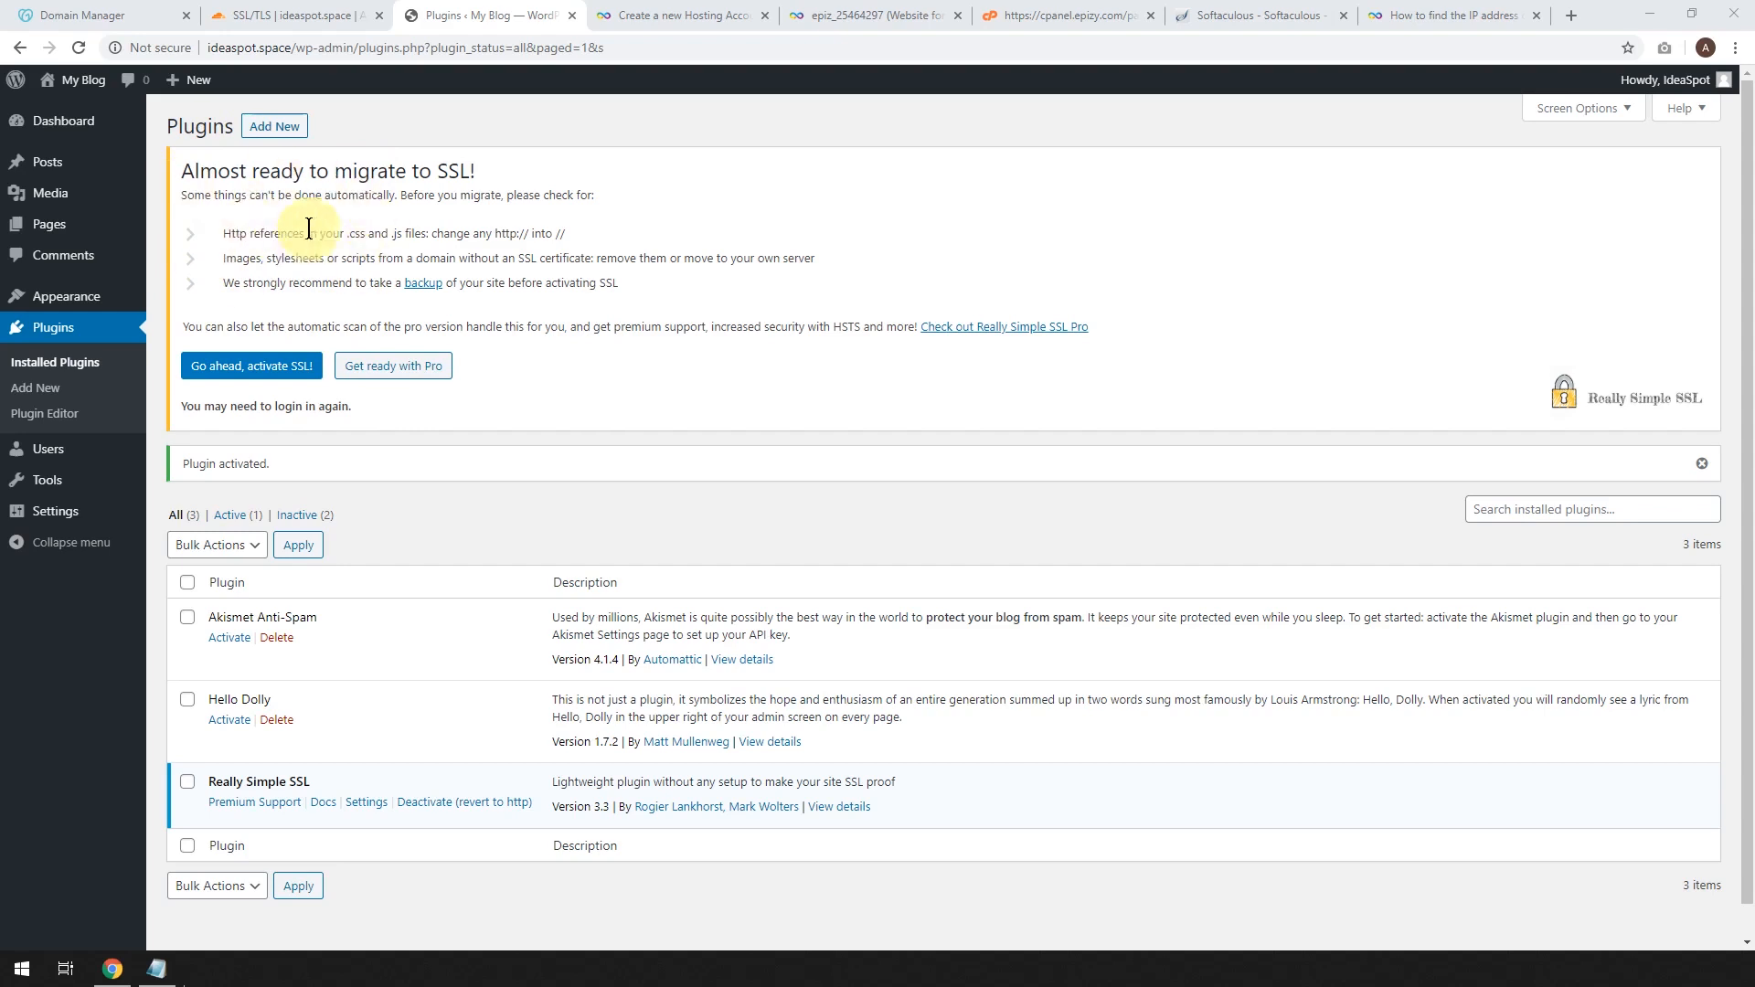
# Activate SSL through Really Simple SSL, log back in, and check the live site in a new tab.
pyautogui.click(261, 370)
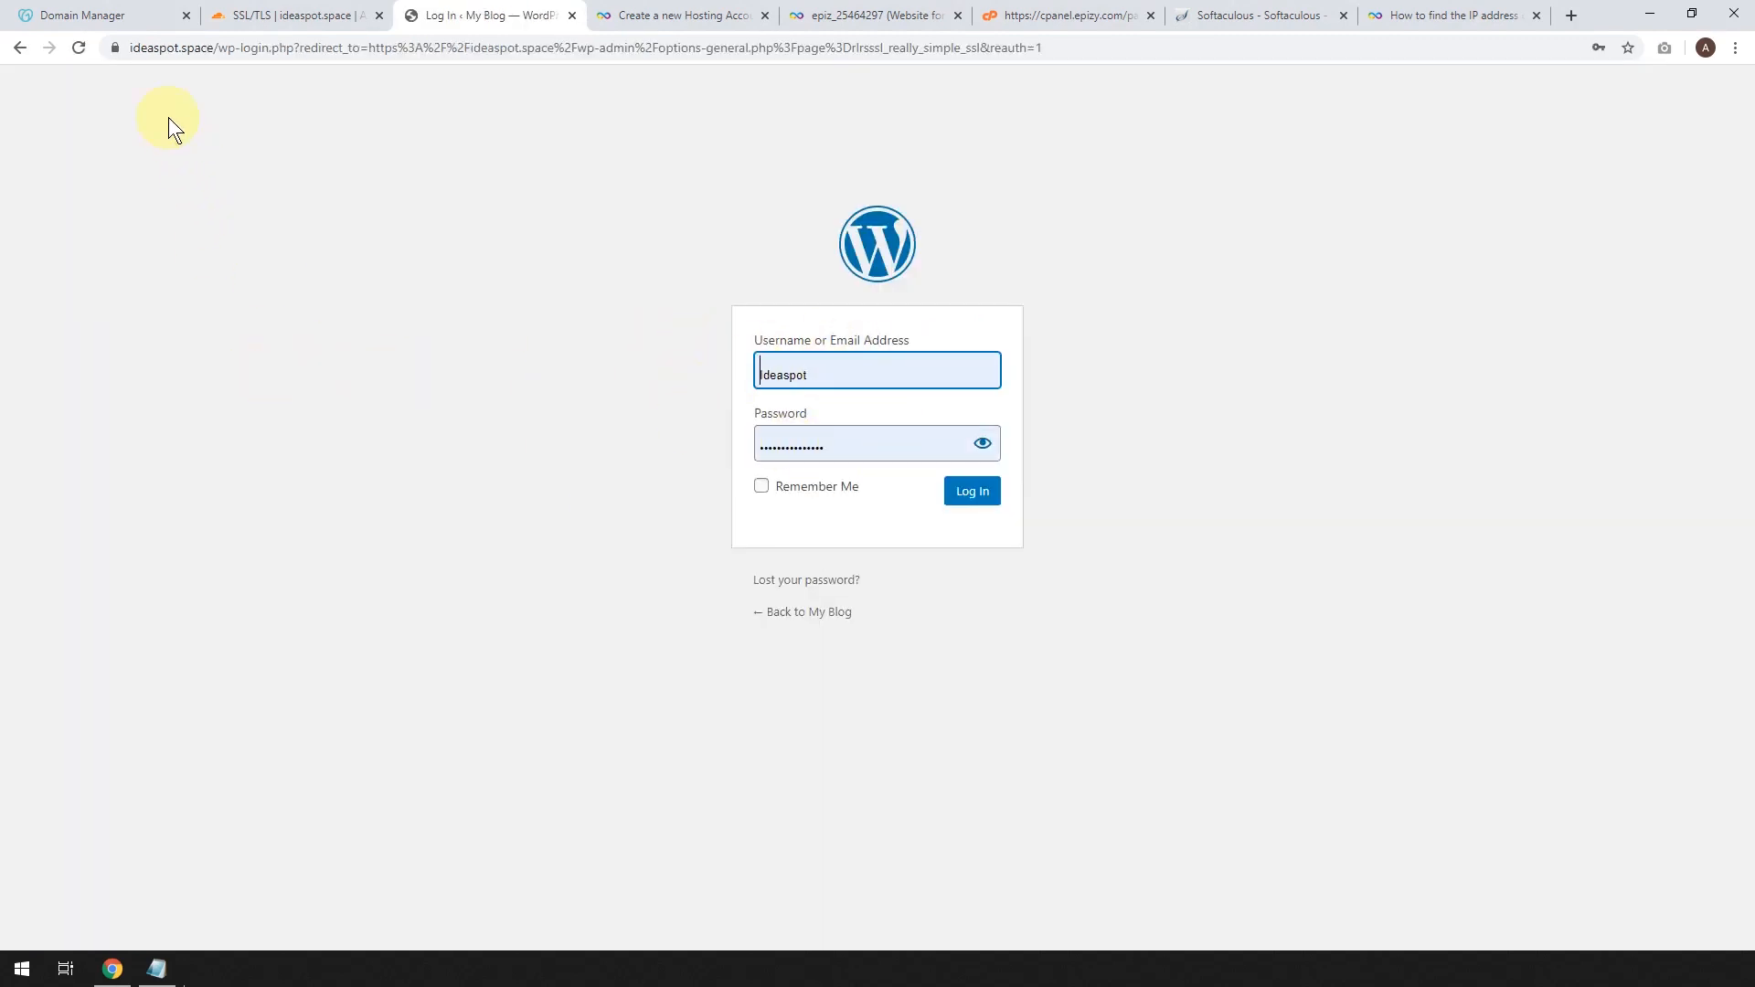
pyautogui.click(972, 498)
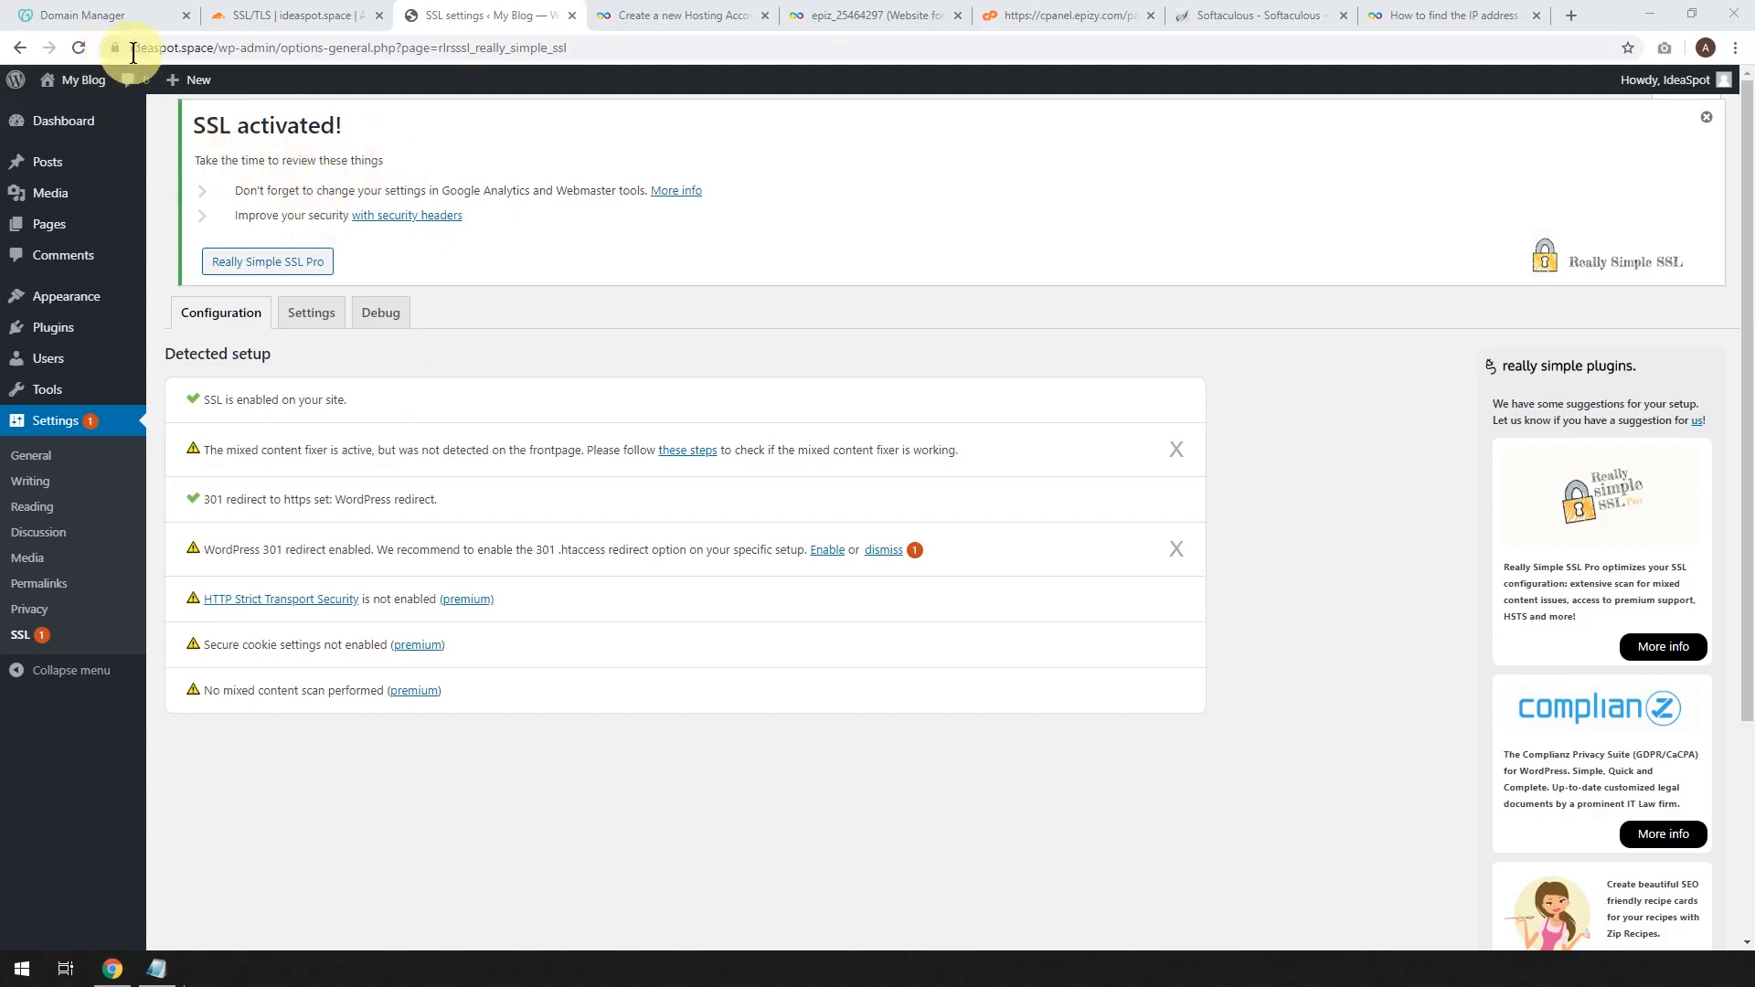
pyautogui.moveTo(84, 79)
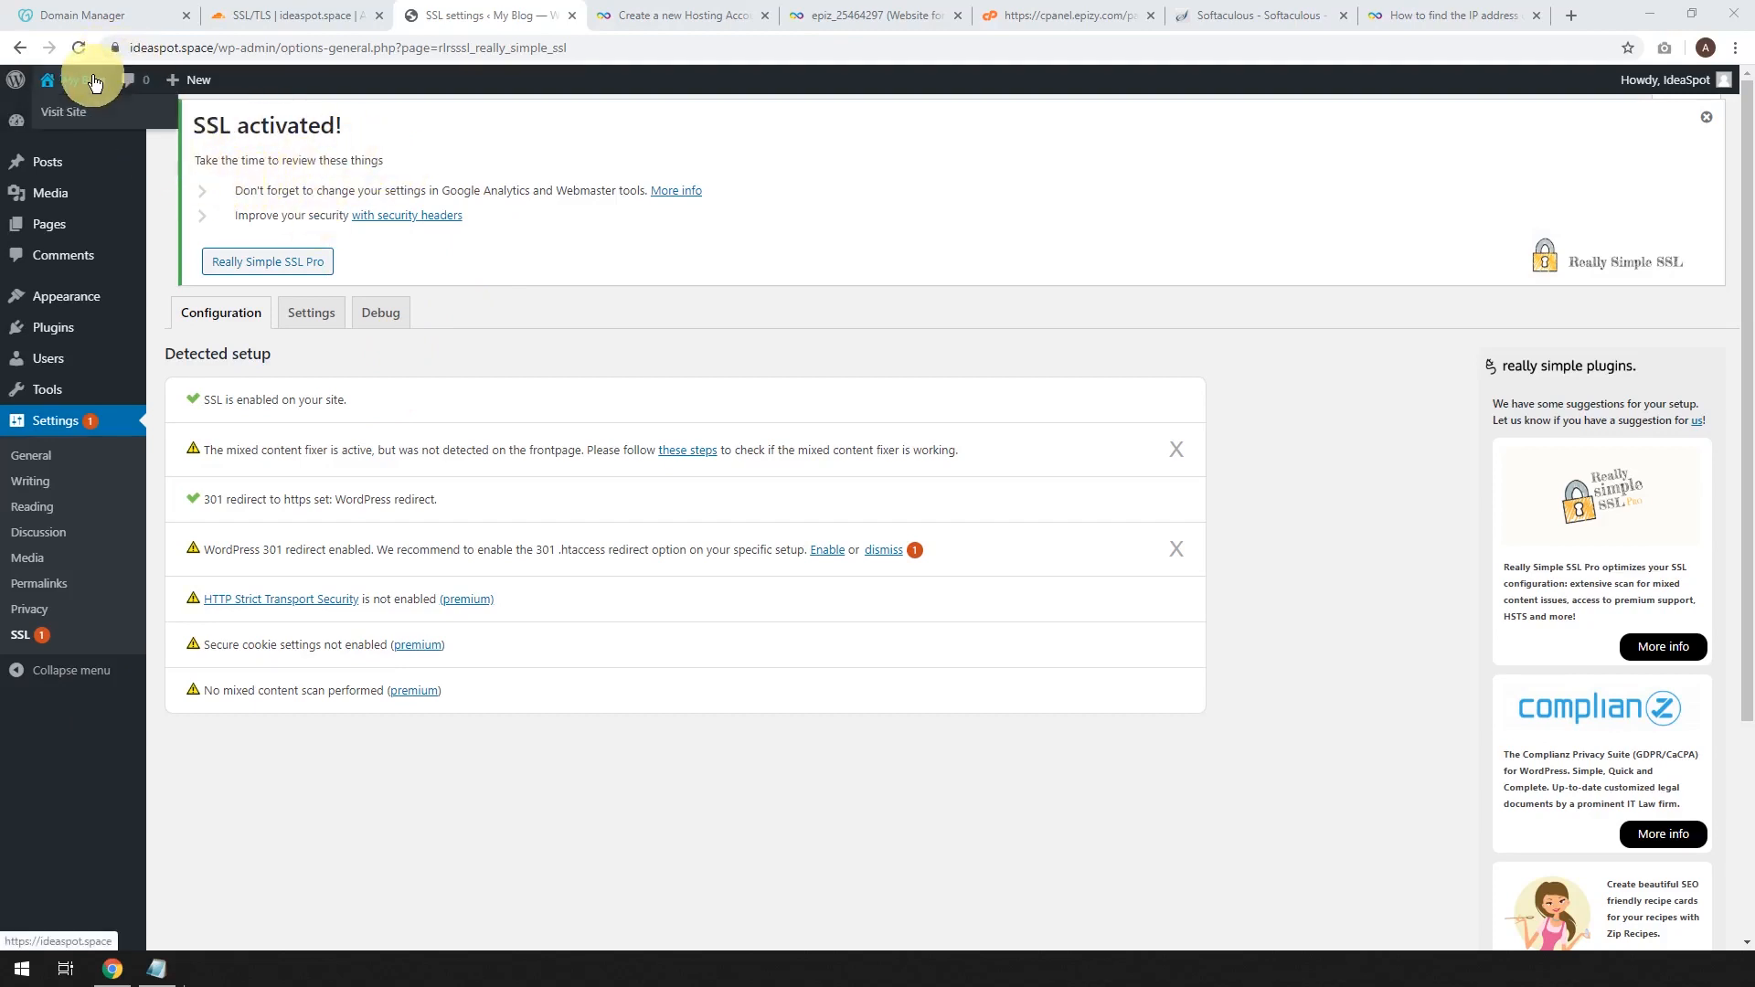
pyautogui.rightClick(72, 108)
pyautogui.click(97, 126)
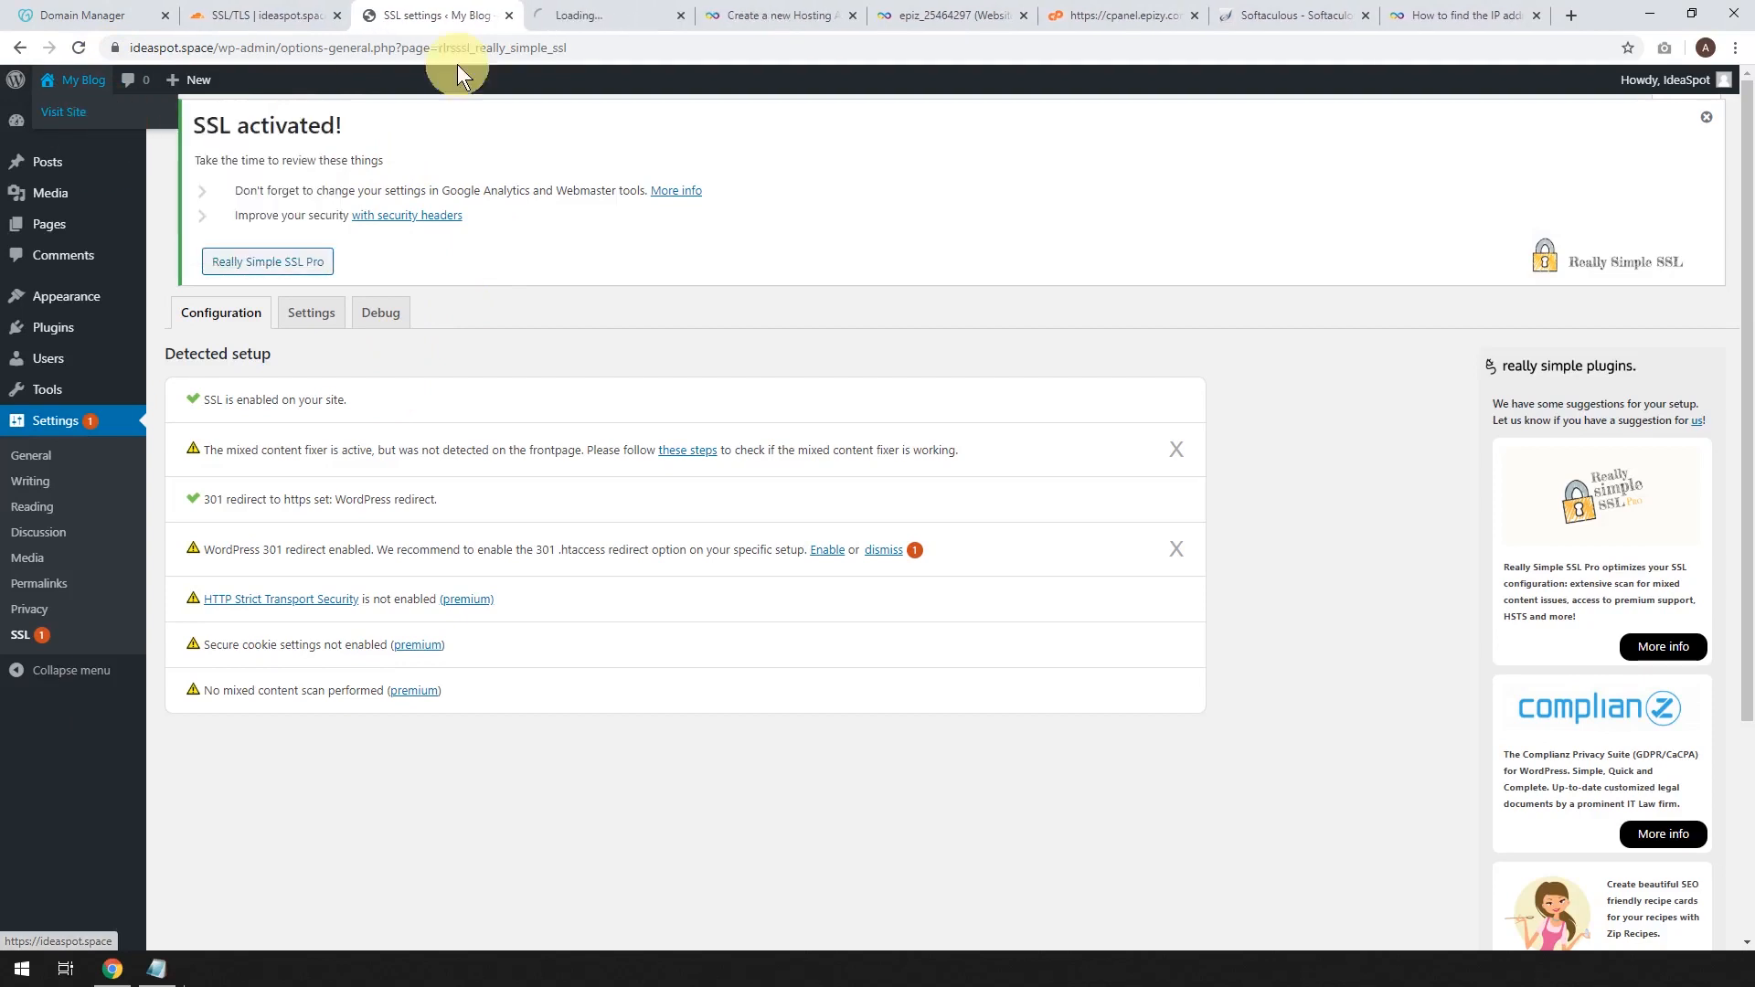
pyautogui.click(581, 14)
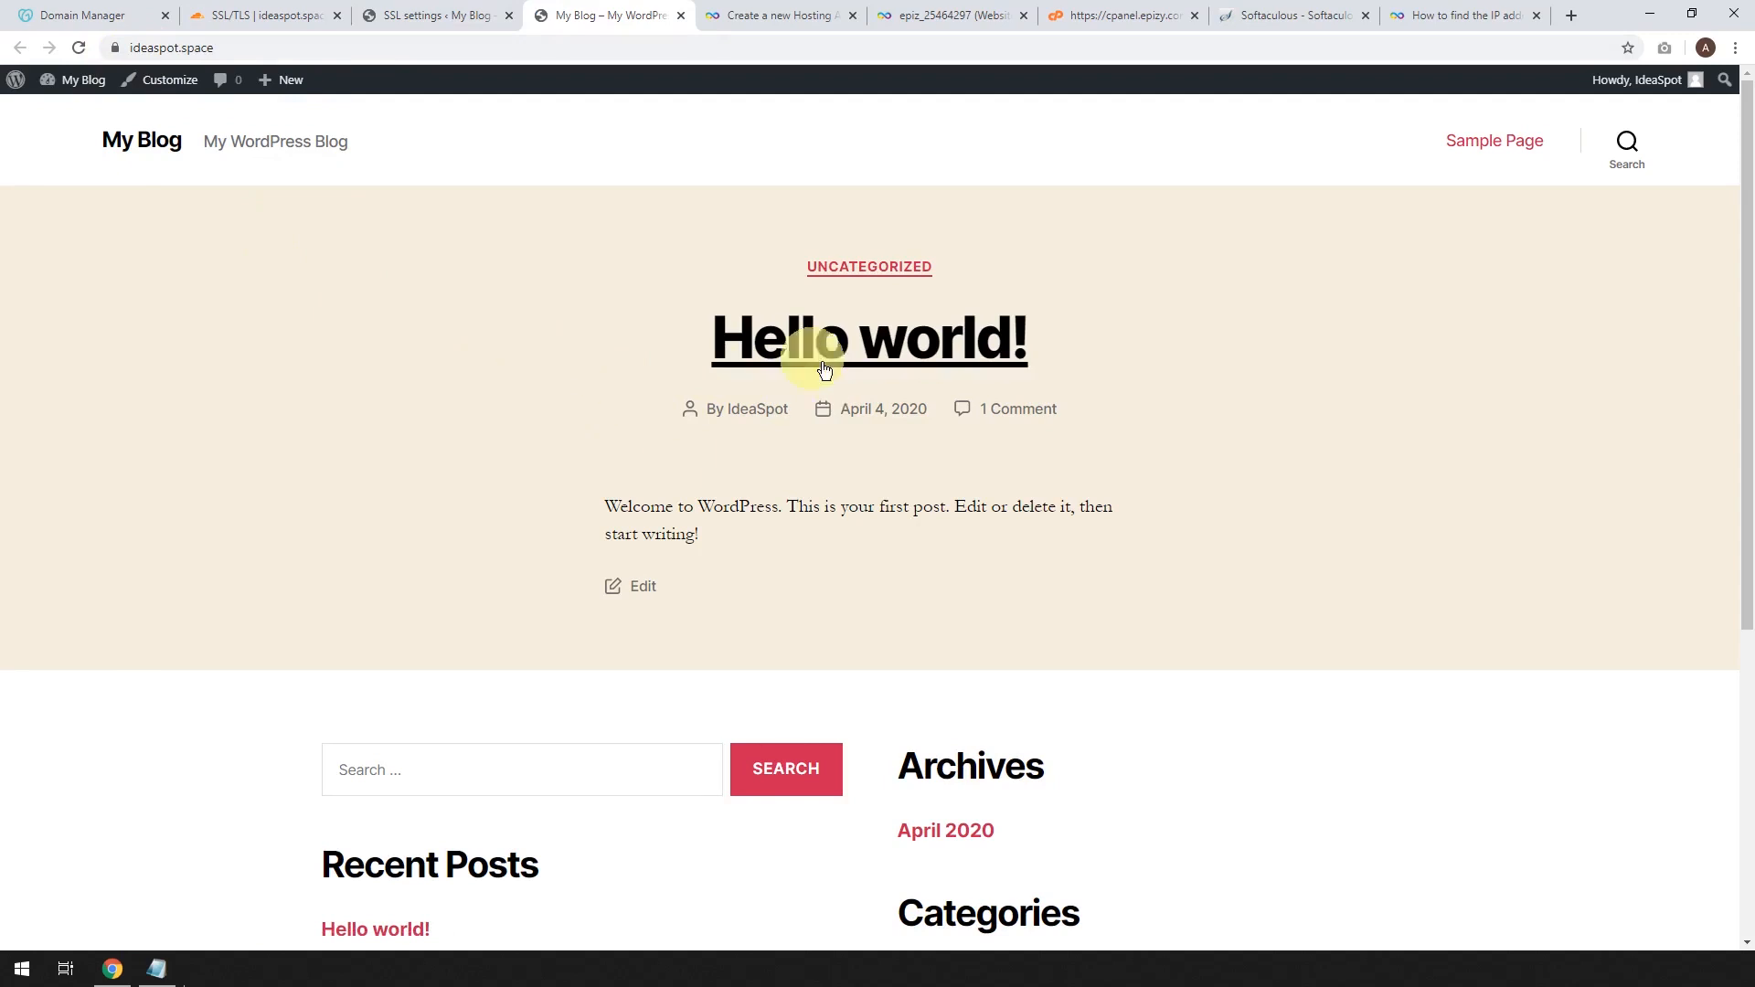
pyautogui.click(409, 13)
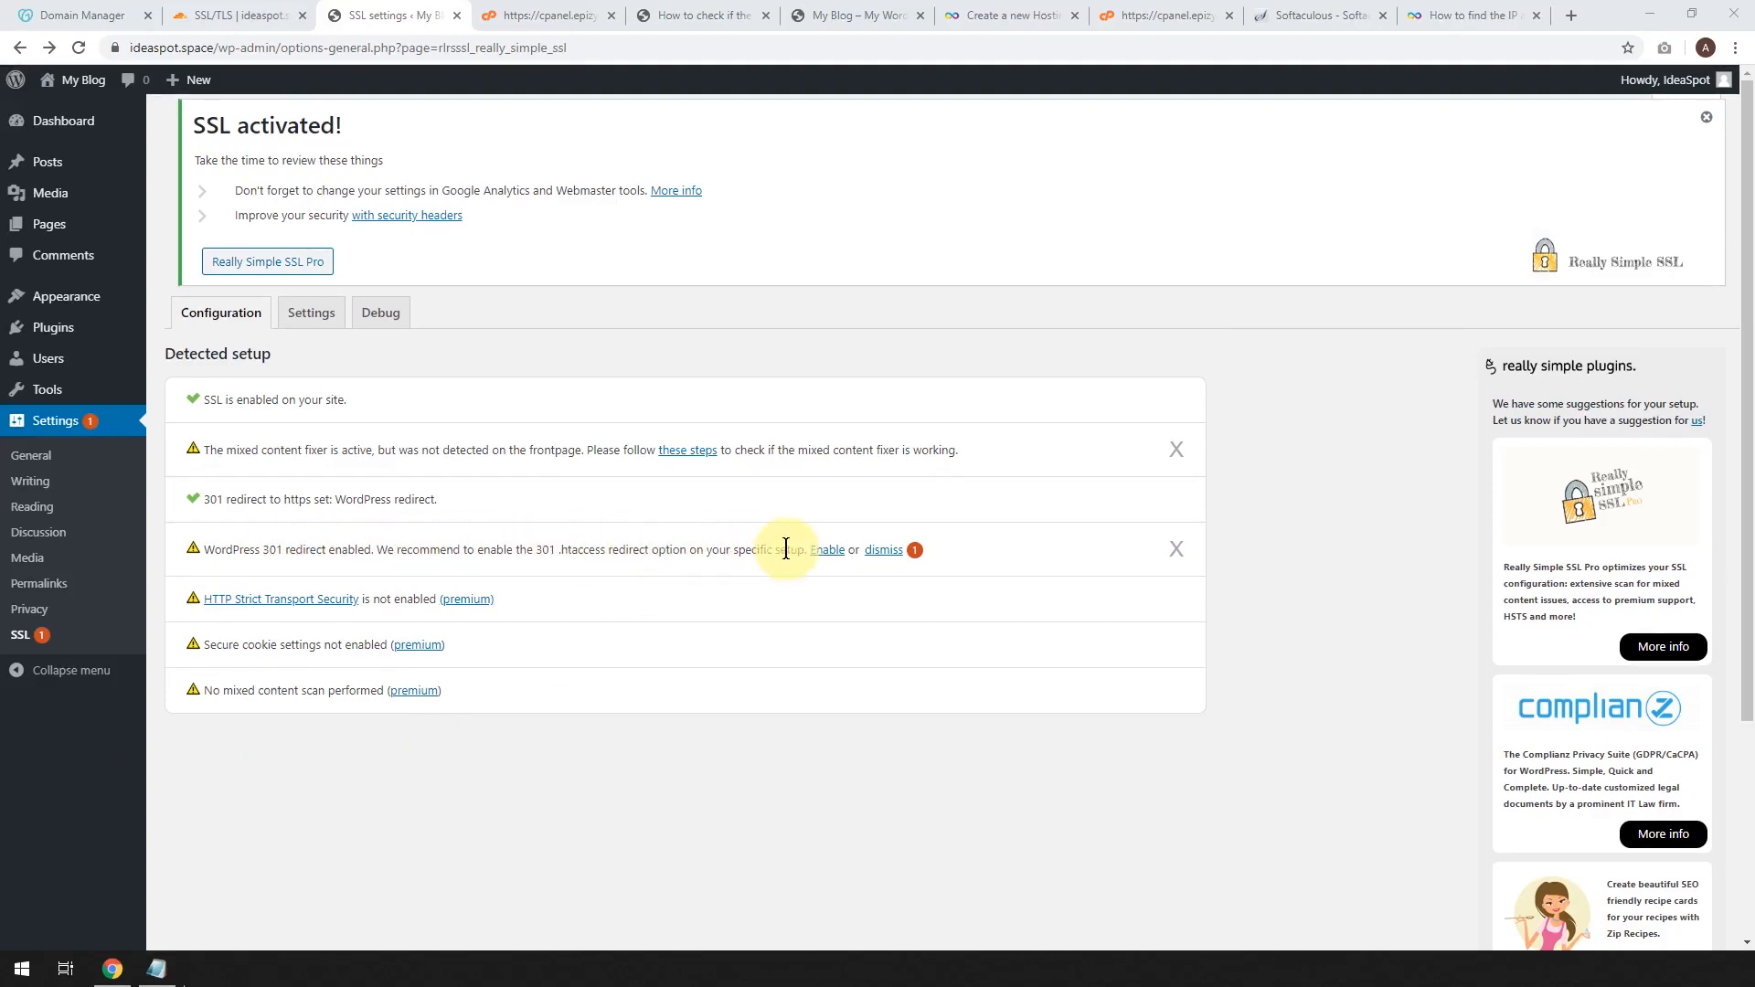
pyautogui.click(885, 551)
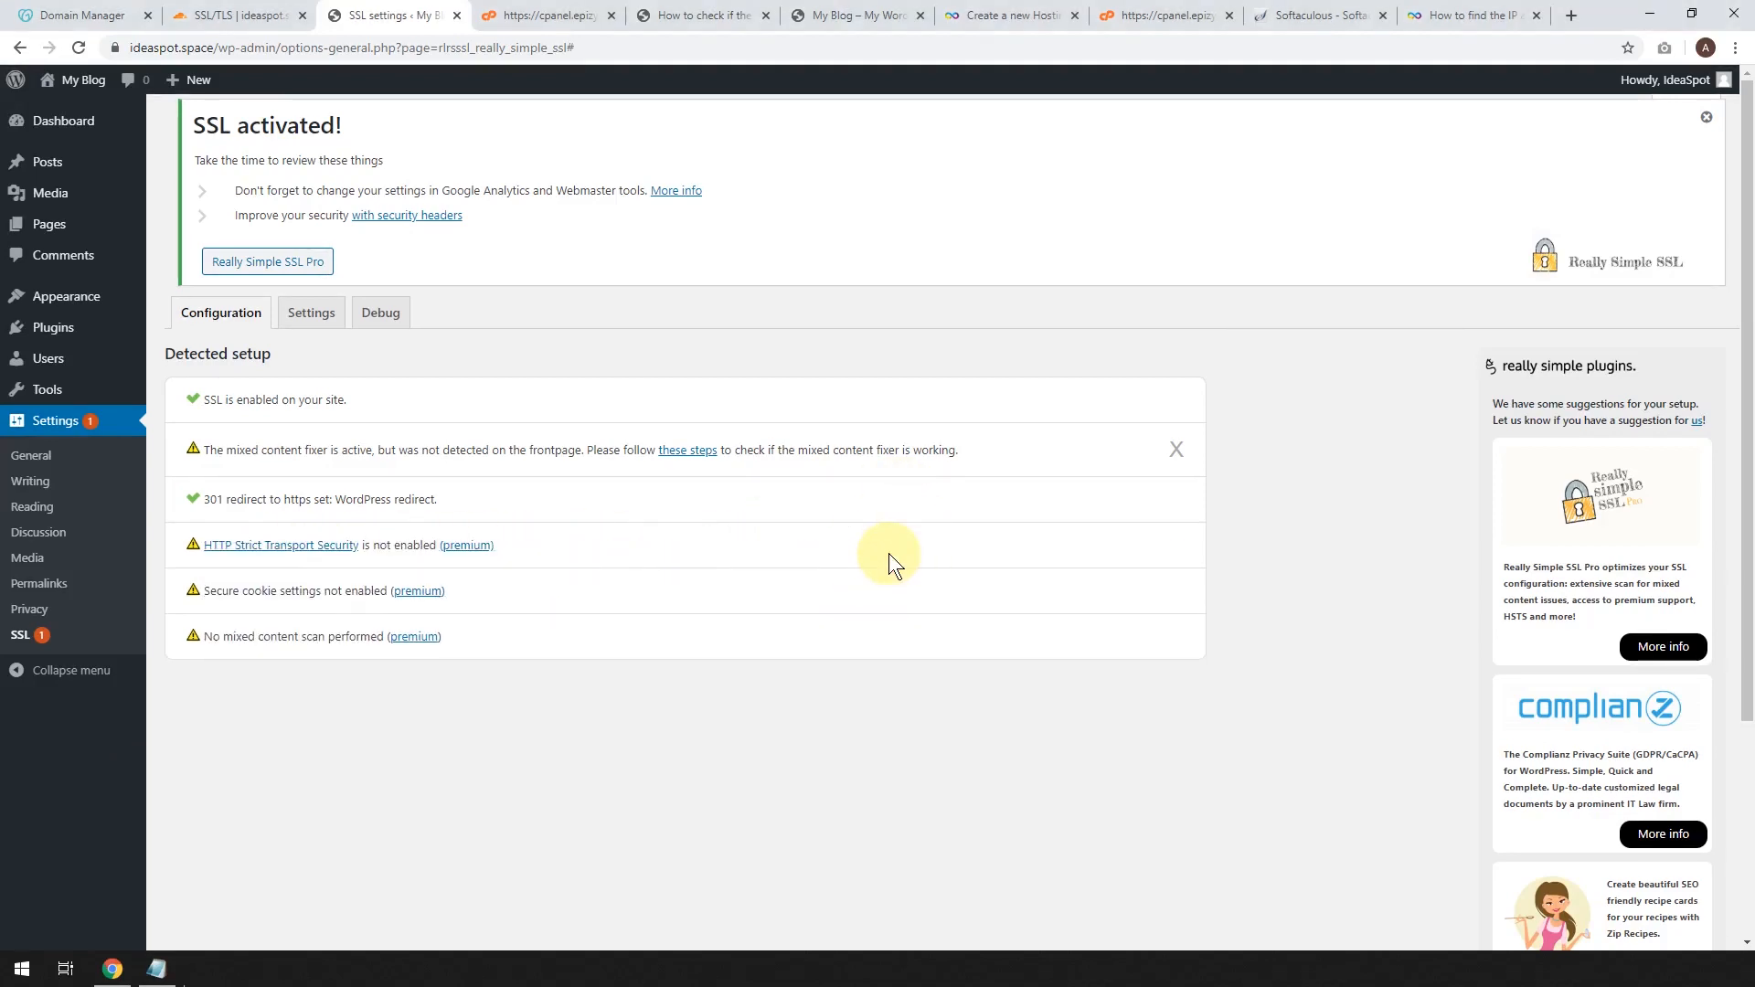
pyautogui.click(33, 455)
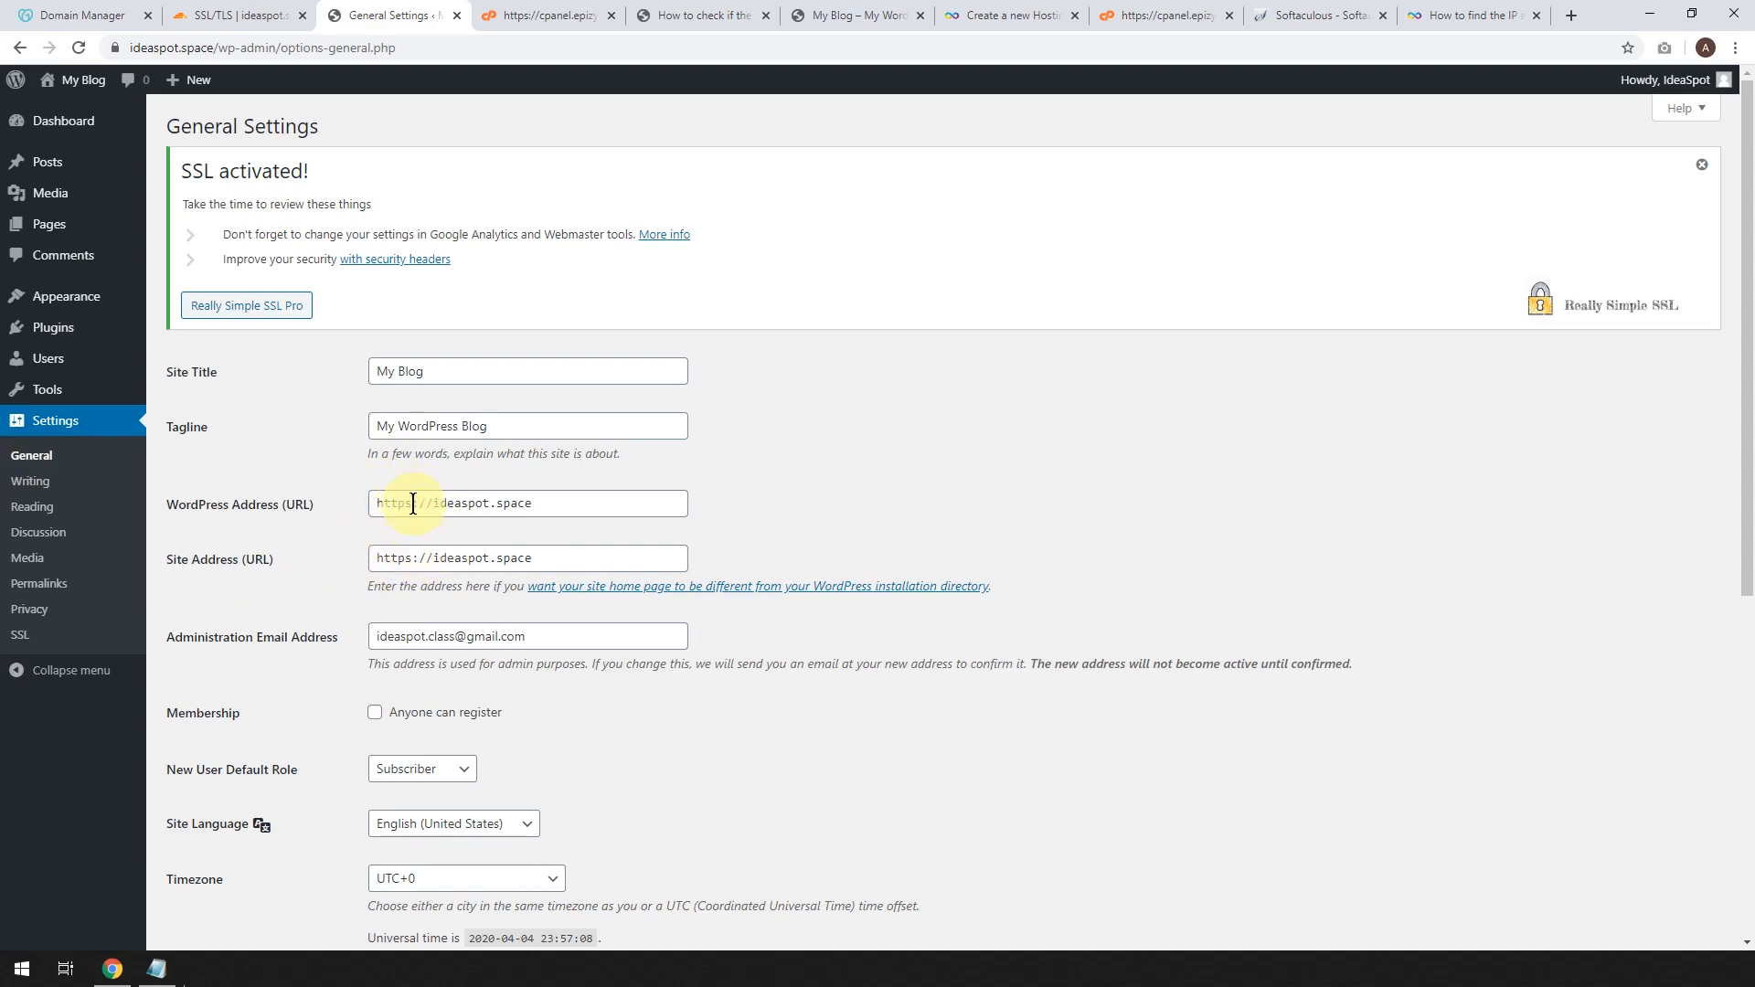
pyautogui.scroll(-6, 420, 635)
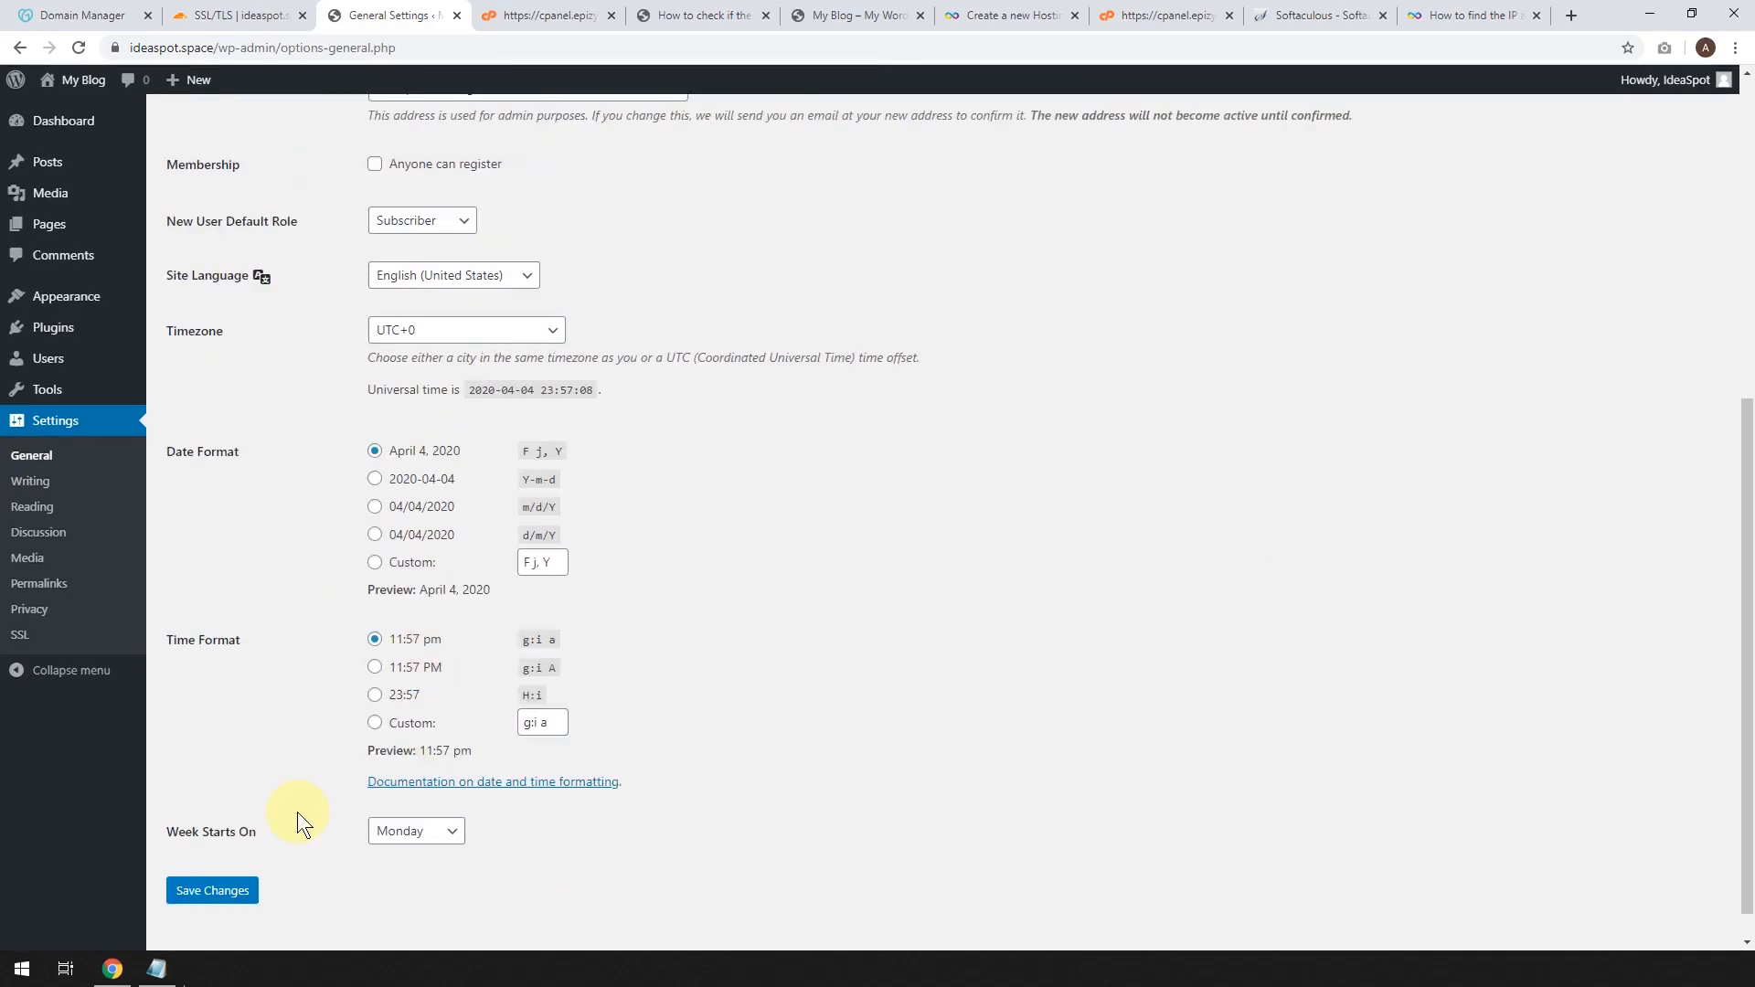
pyautogui.click(227, 892)
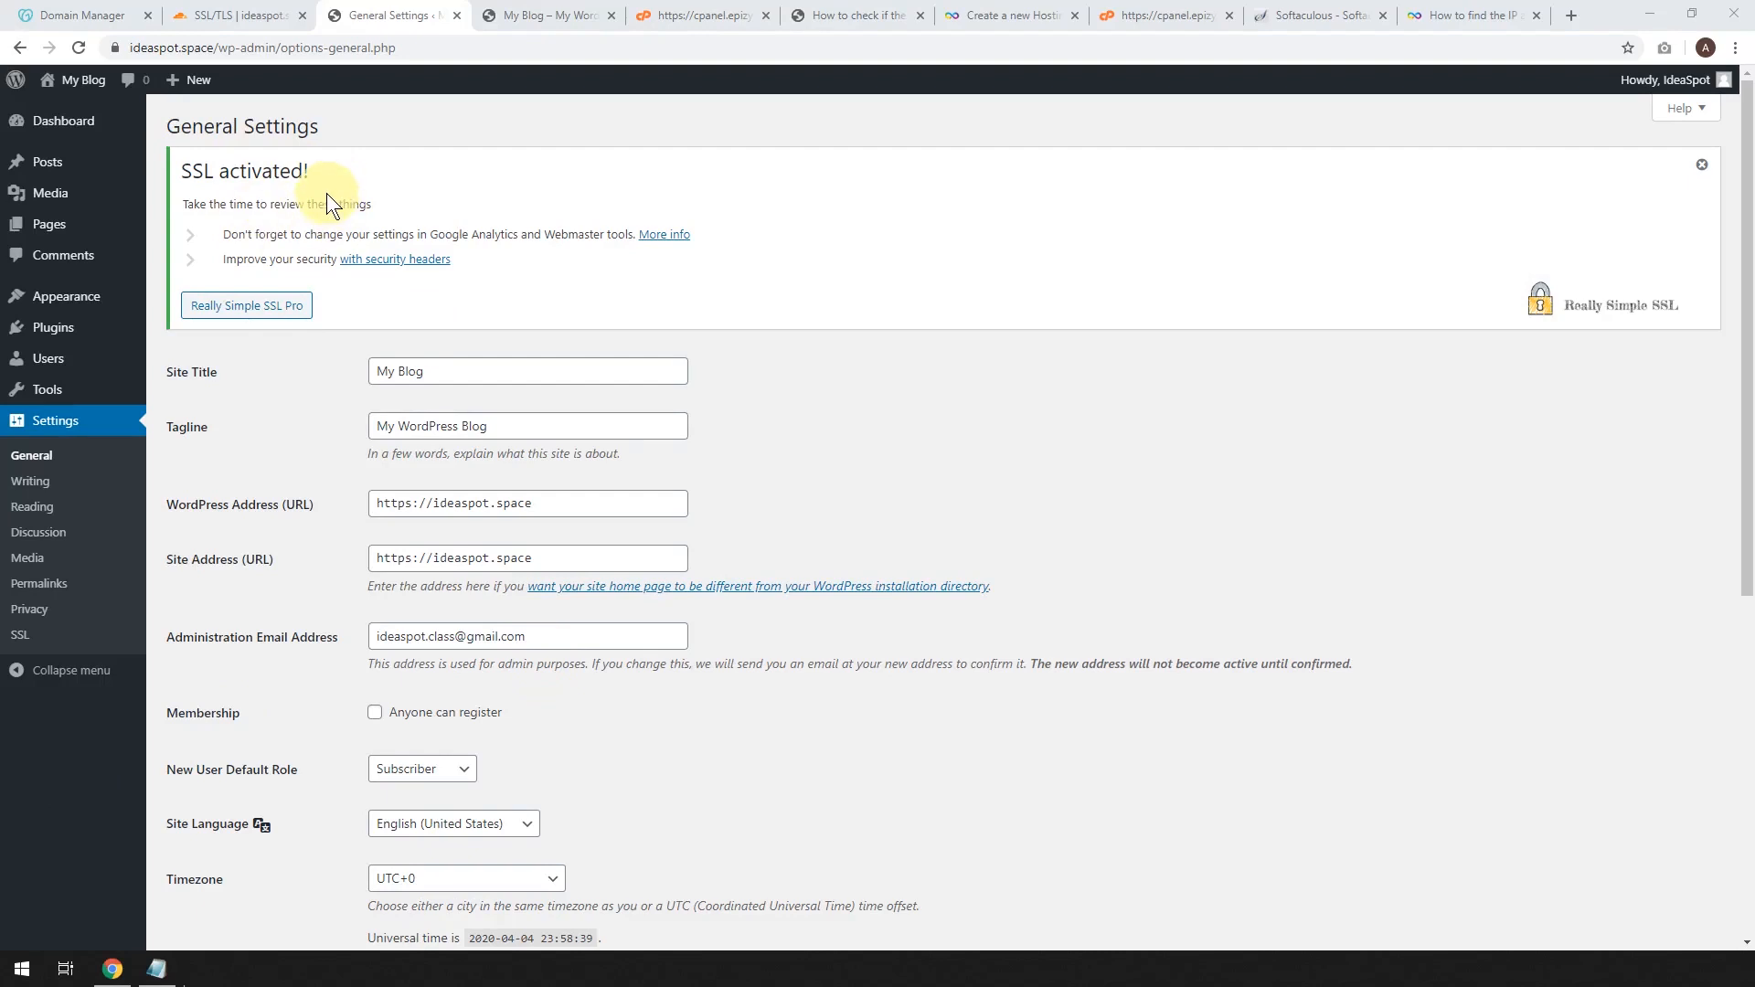
pyautogui.click(1702, 164)
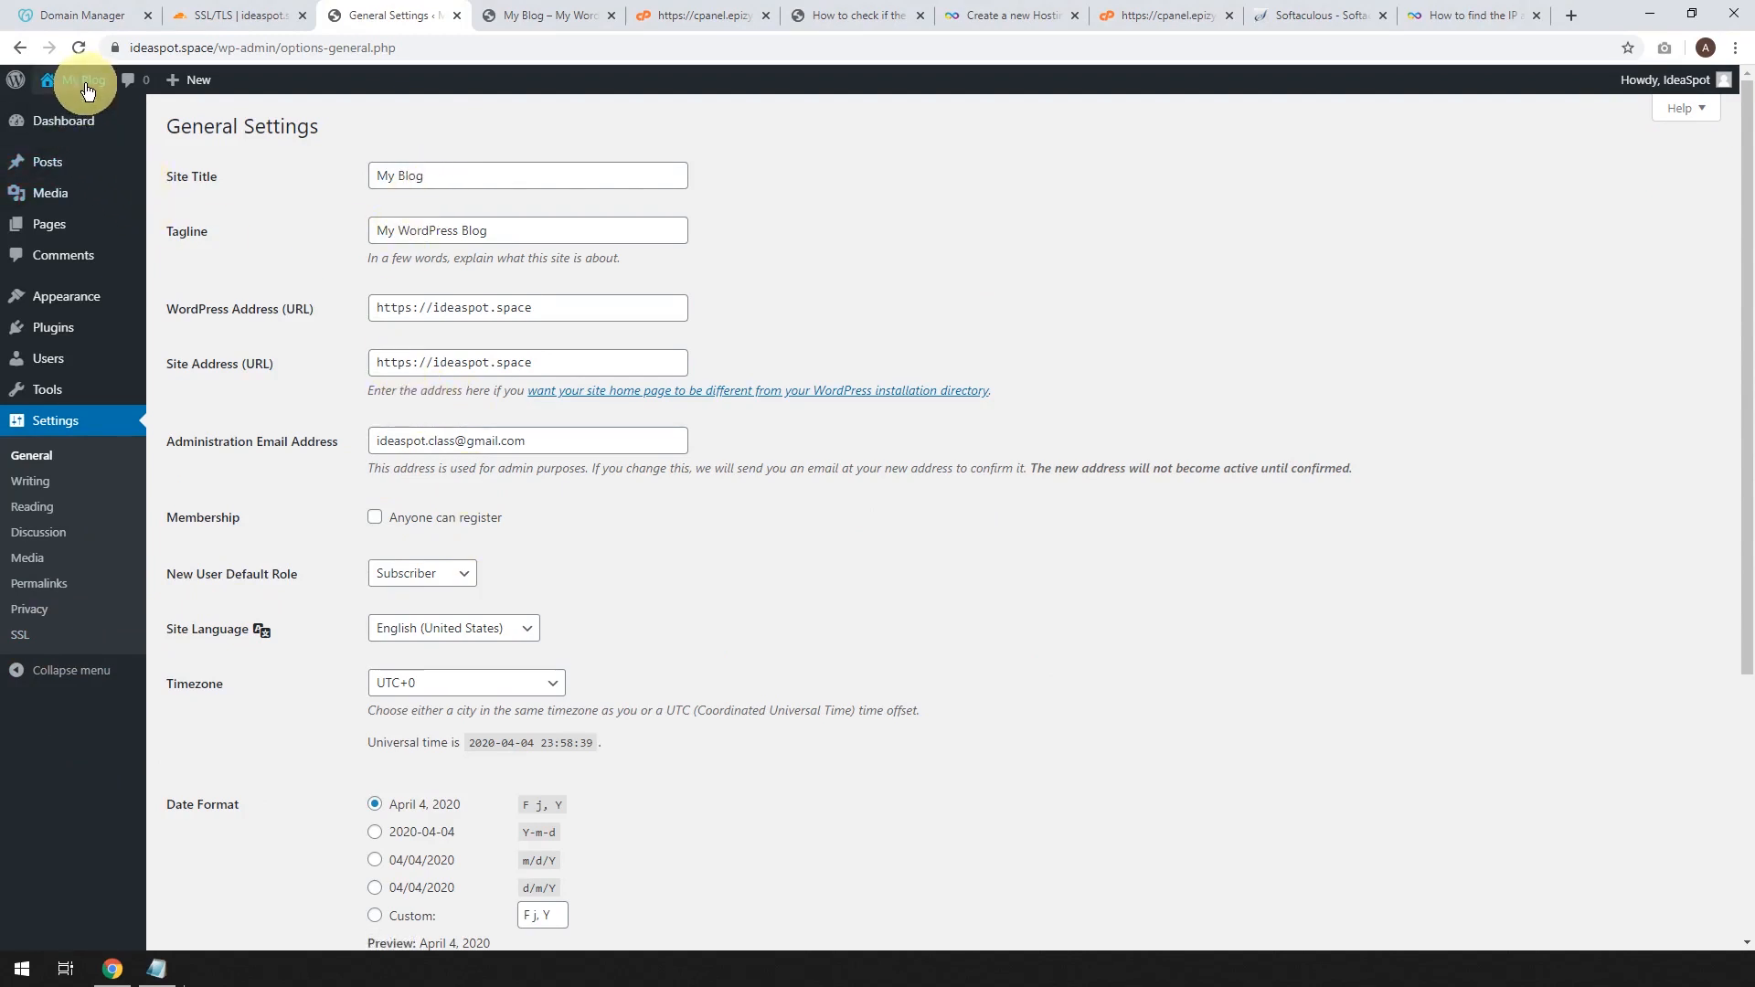
# Check the live site in a new tab and return to General Settings.
pyautogui.moveTo(78, 81)
pyautogui.rightClick(80, 113)
pyautogui.click(119, 130)
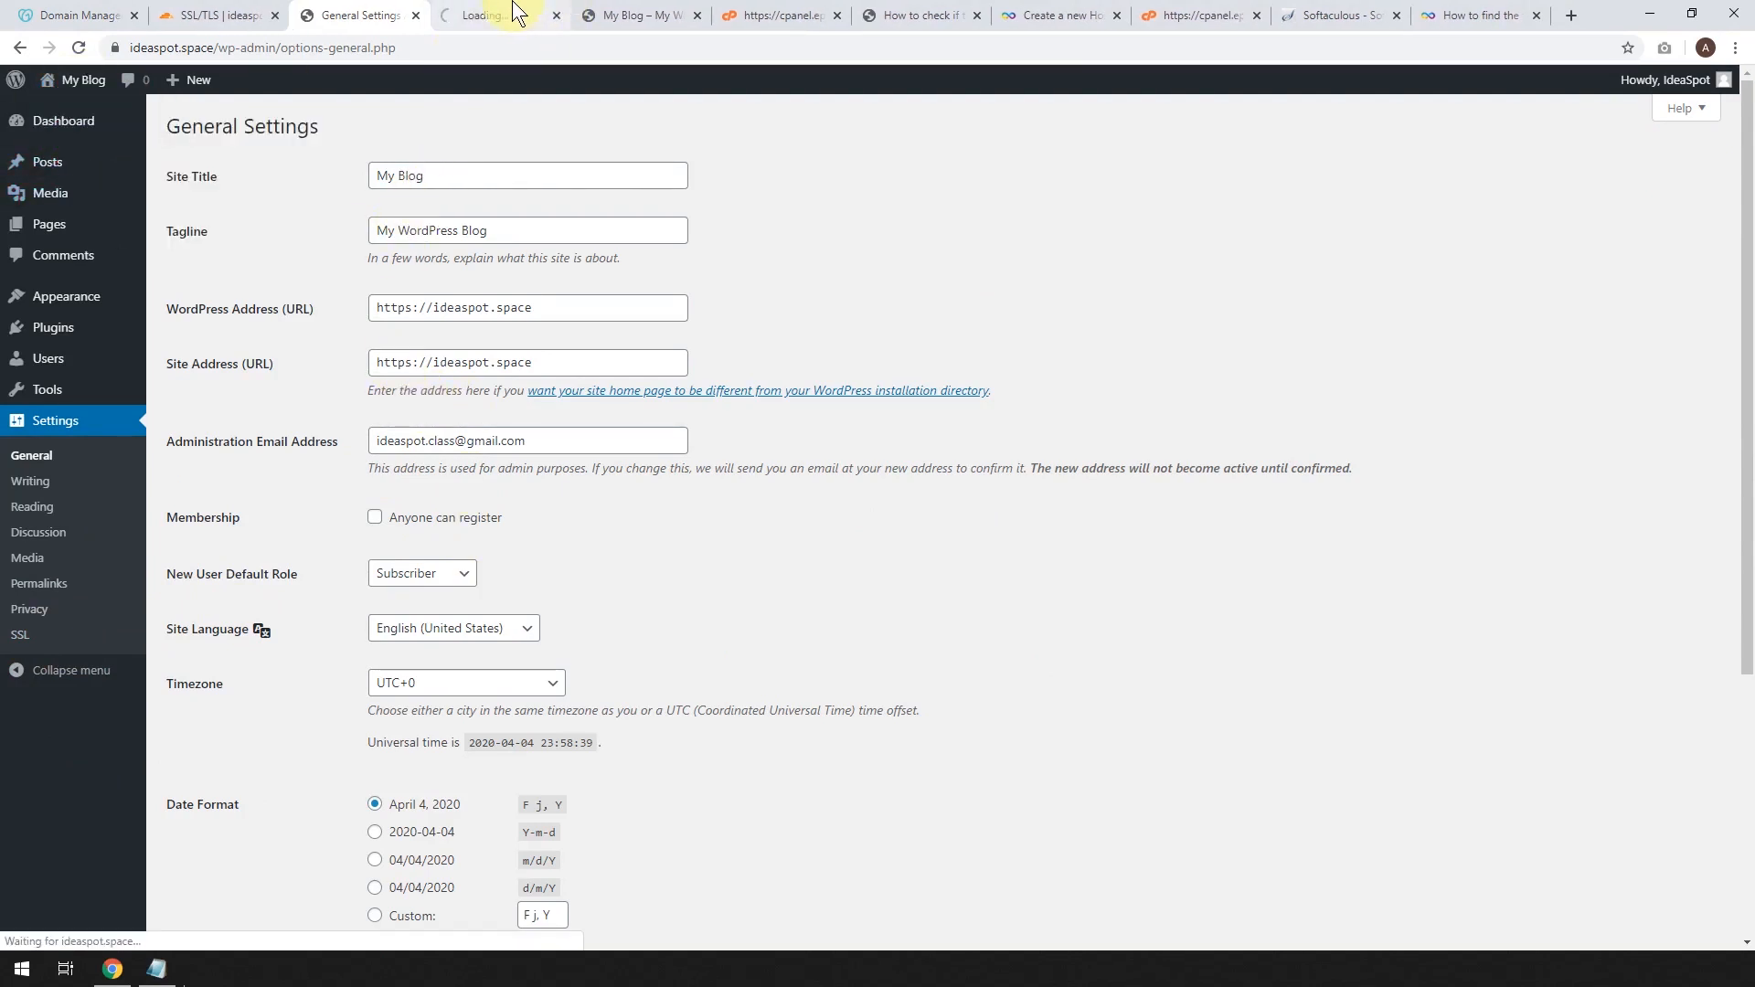
pyautogui.click(489, 15)
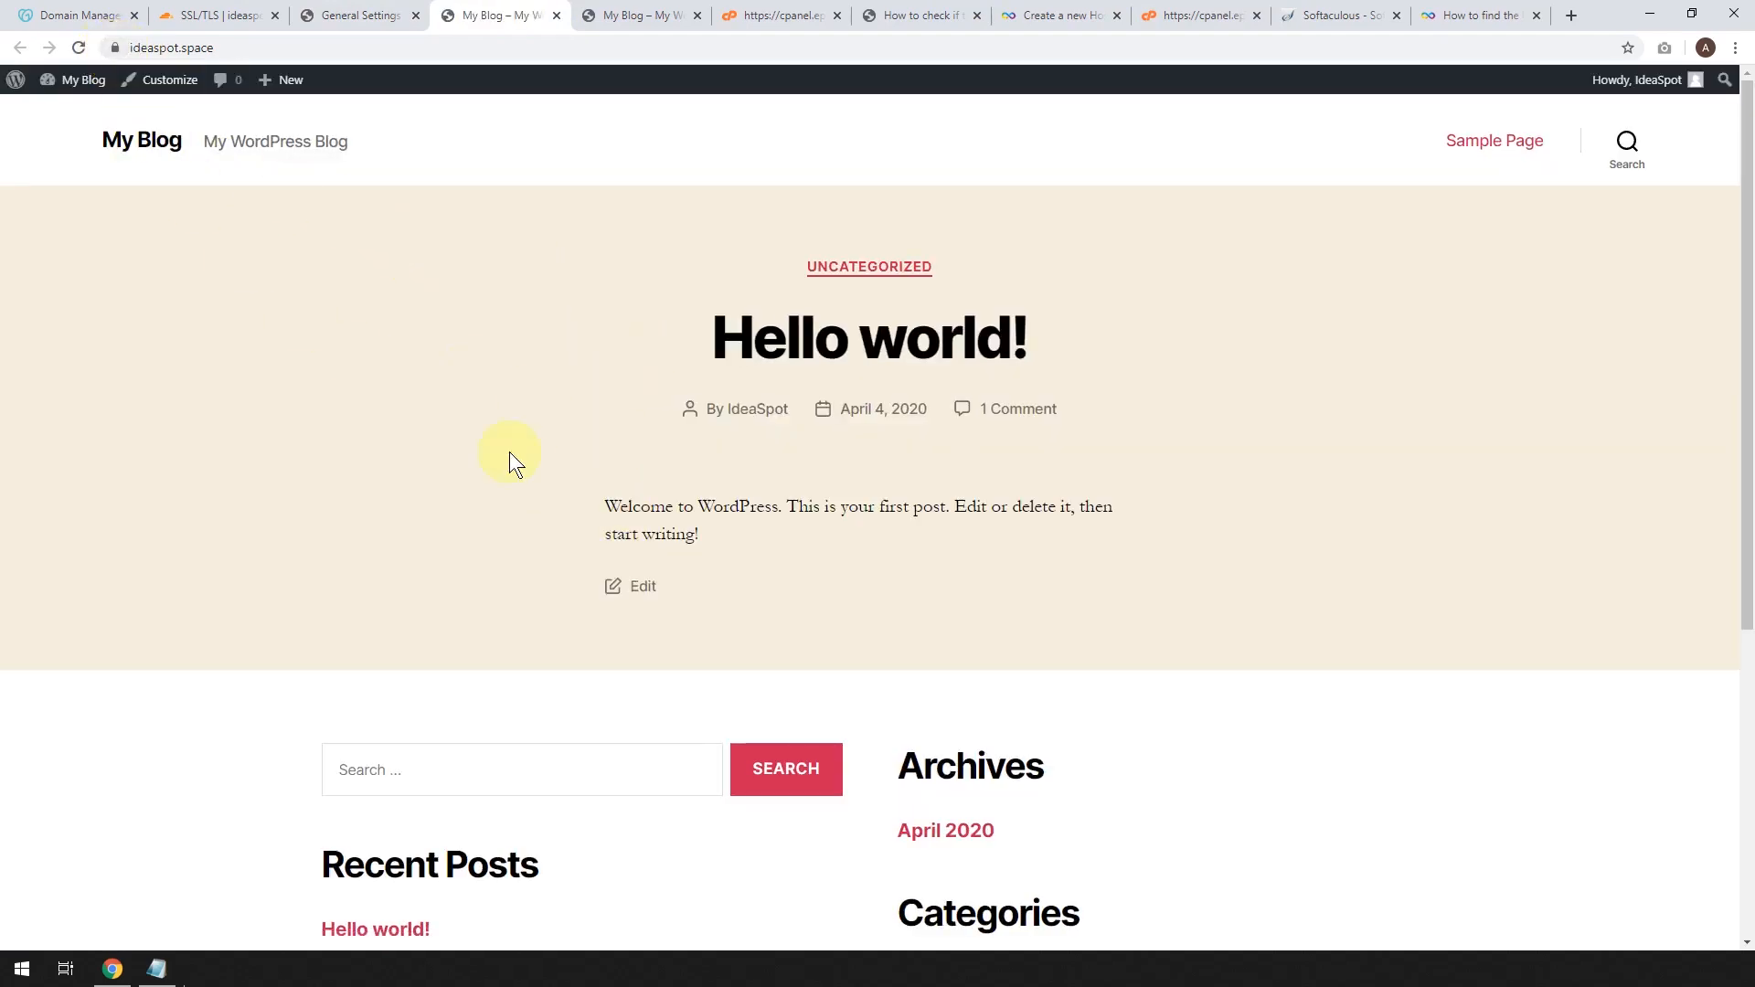
pyautogui.click(347, 16)
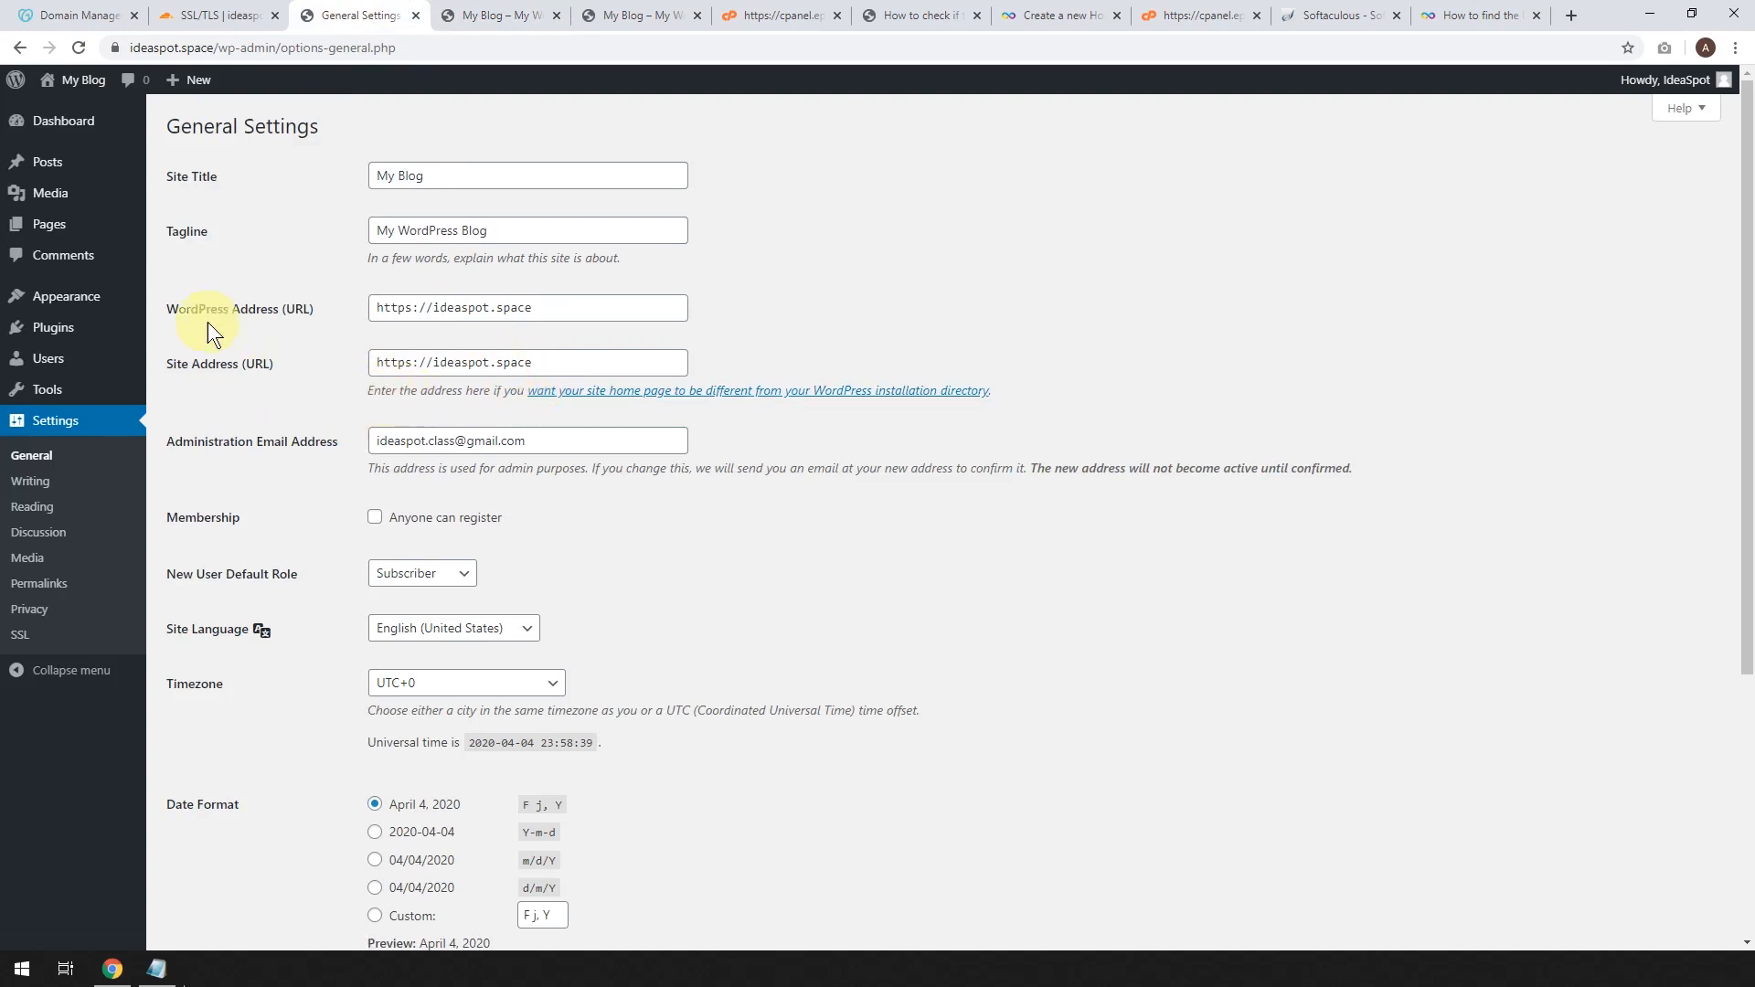
# Search the theme directory for 'astra', install and activate Astra, and open its starter templates.
pyautogui.moveTo(106, 302)
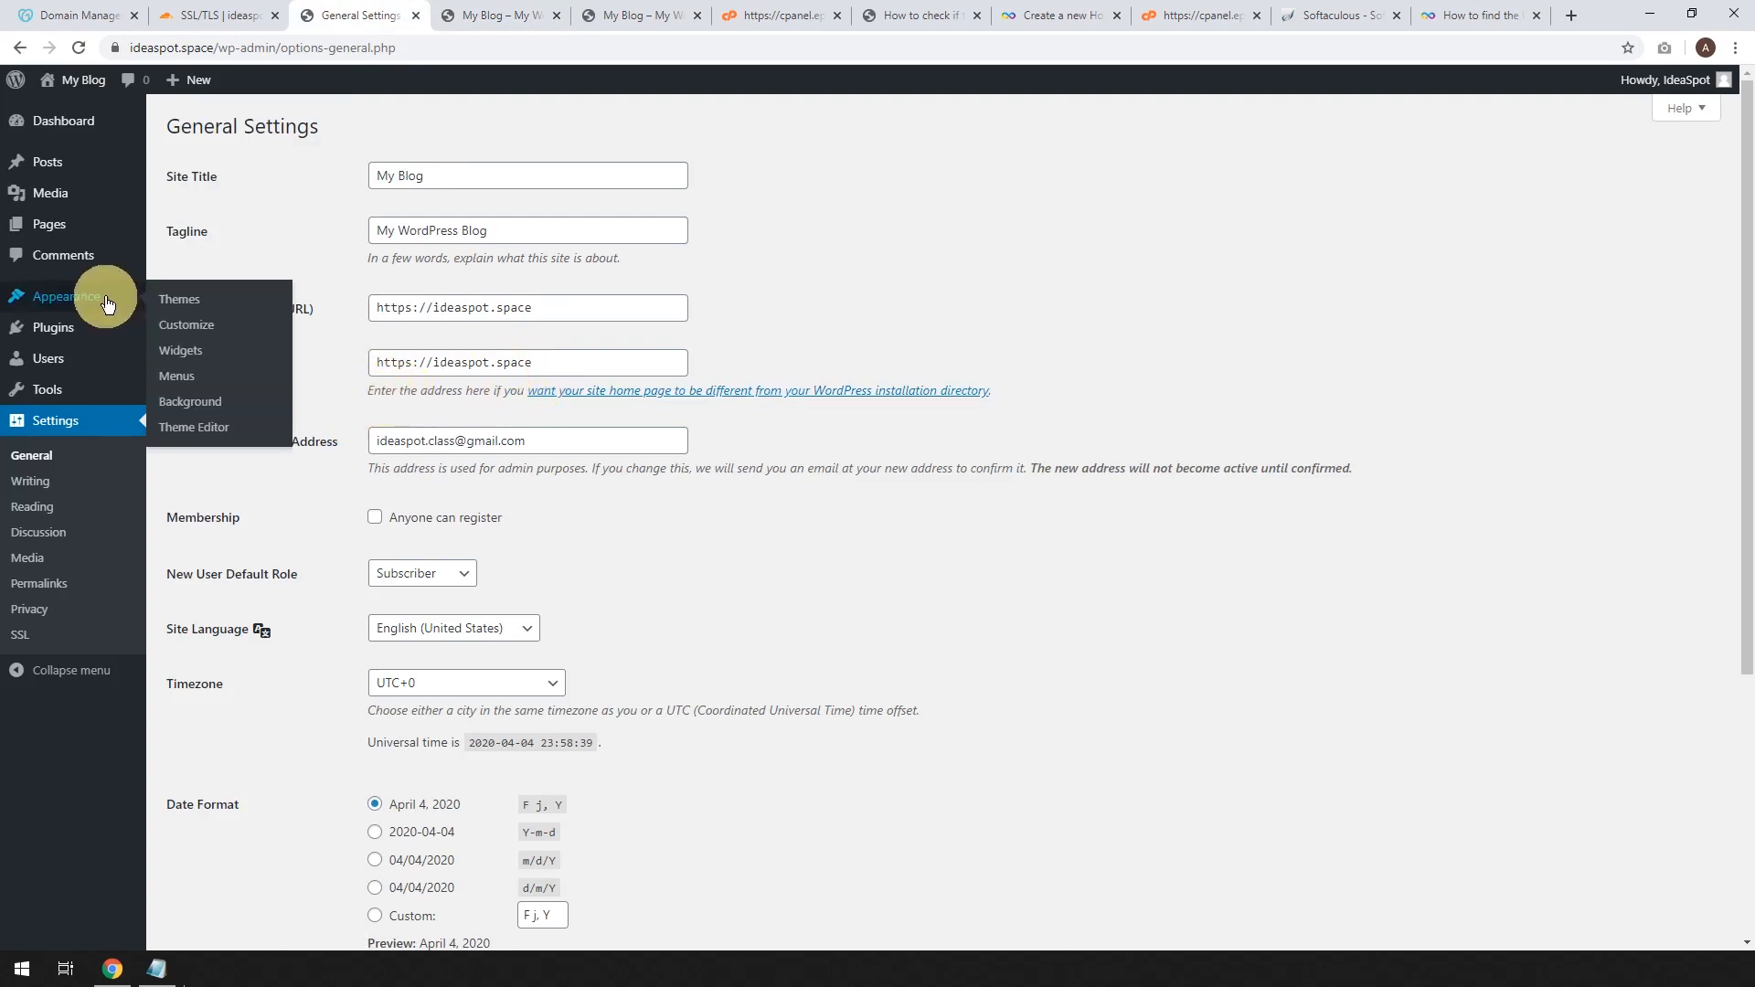
pyautogui.click(184, 306)
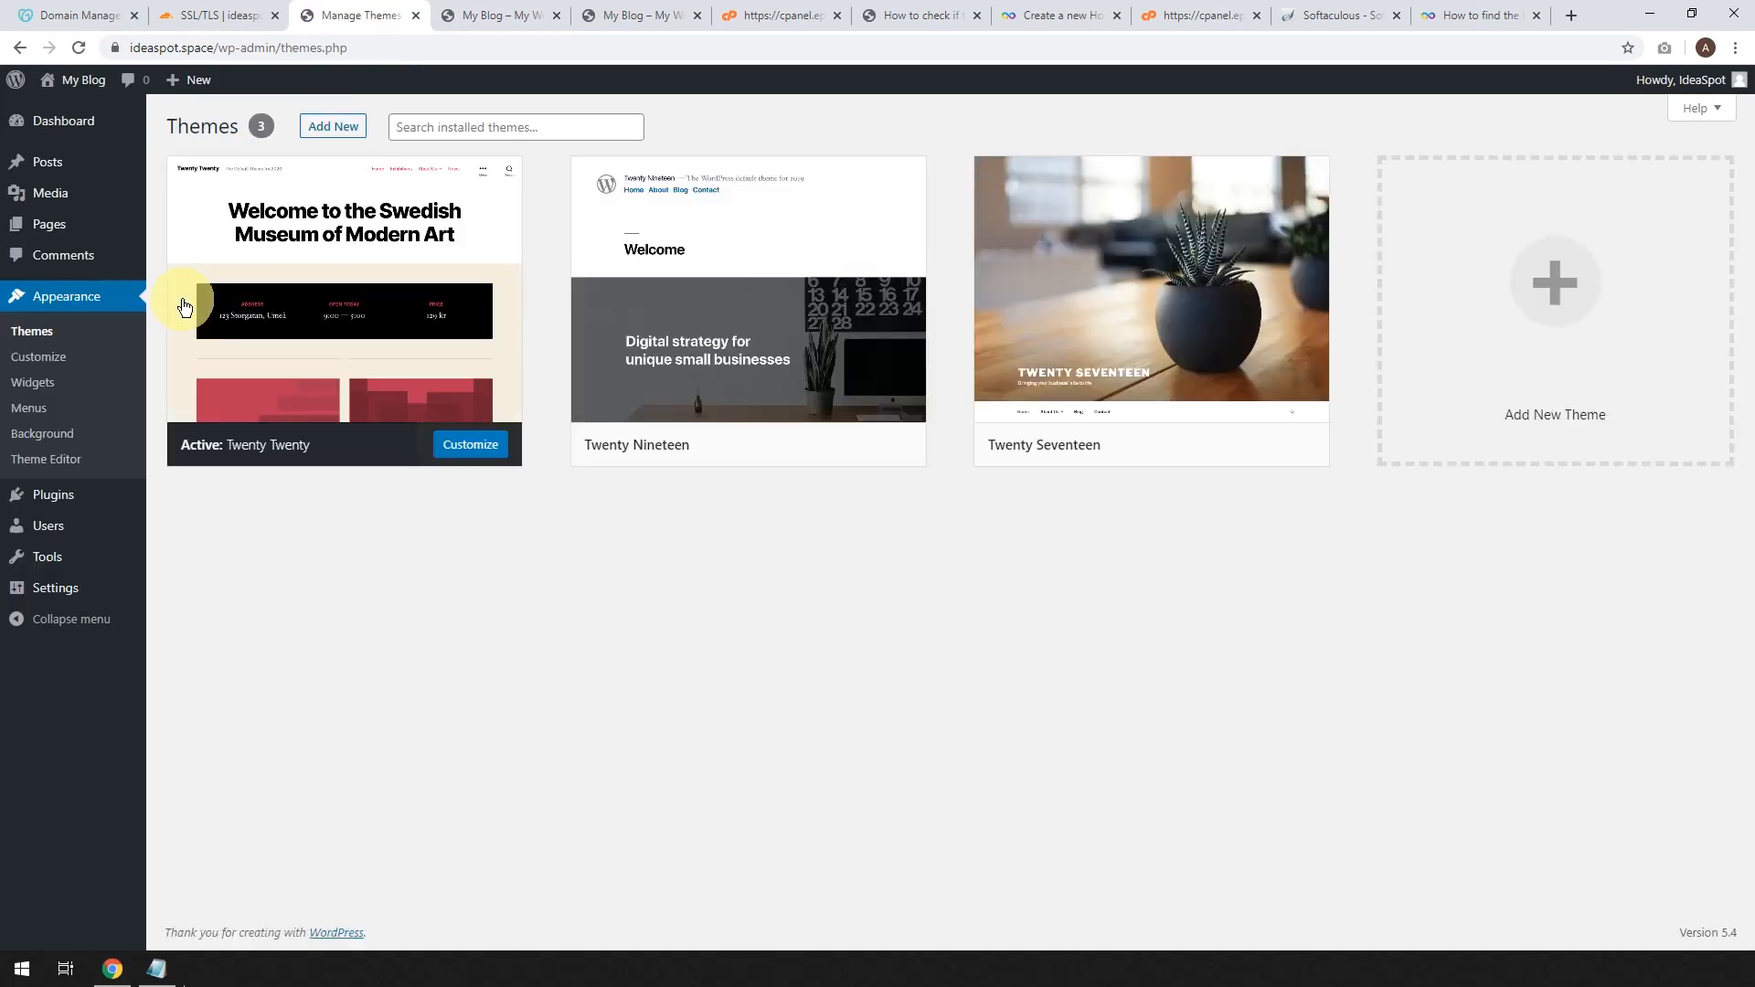
pyautogui.click(324, 128)
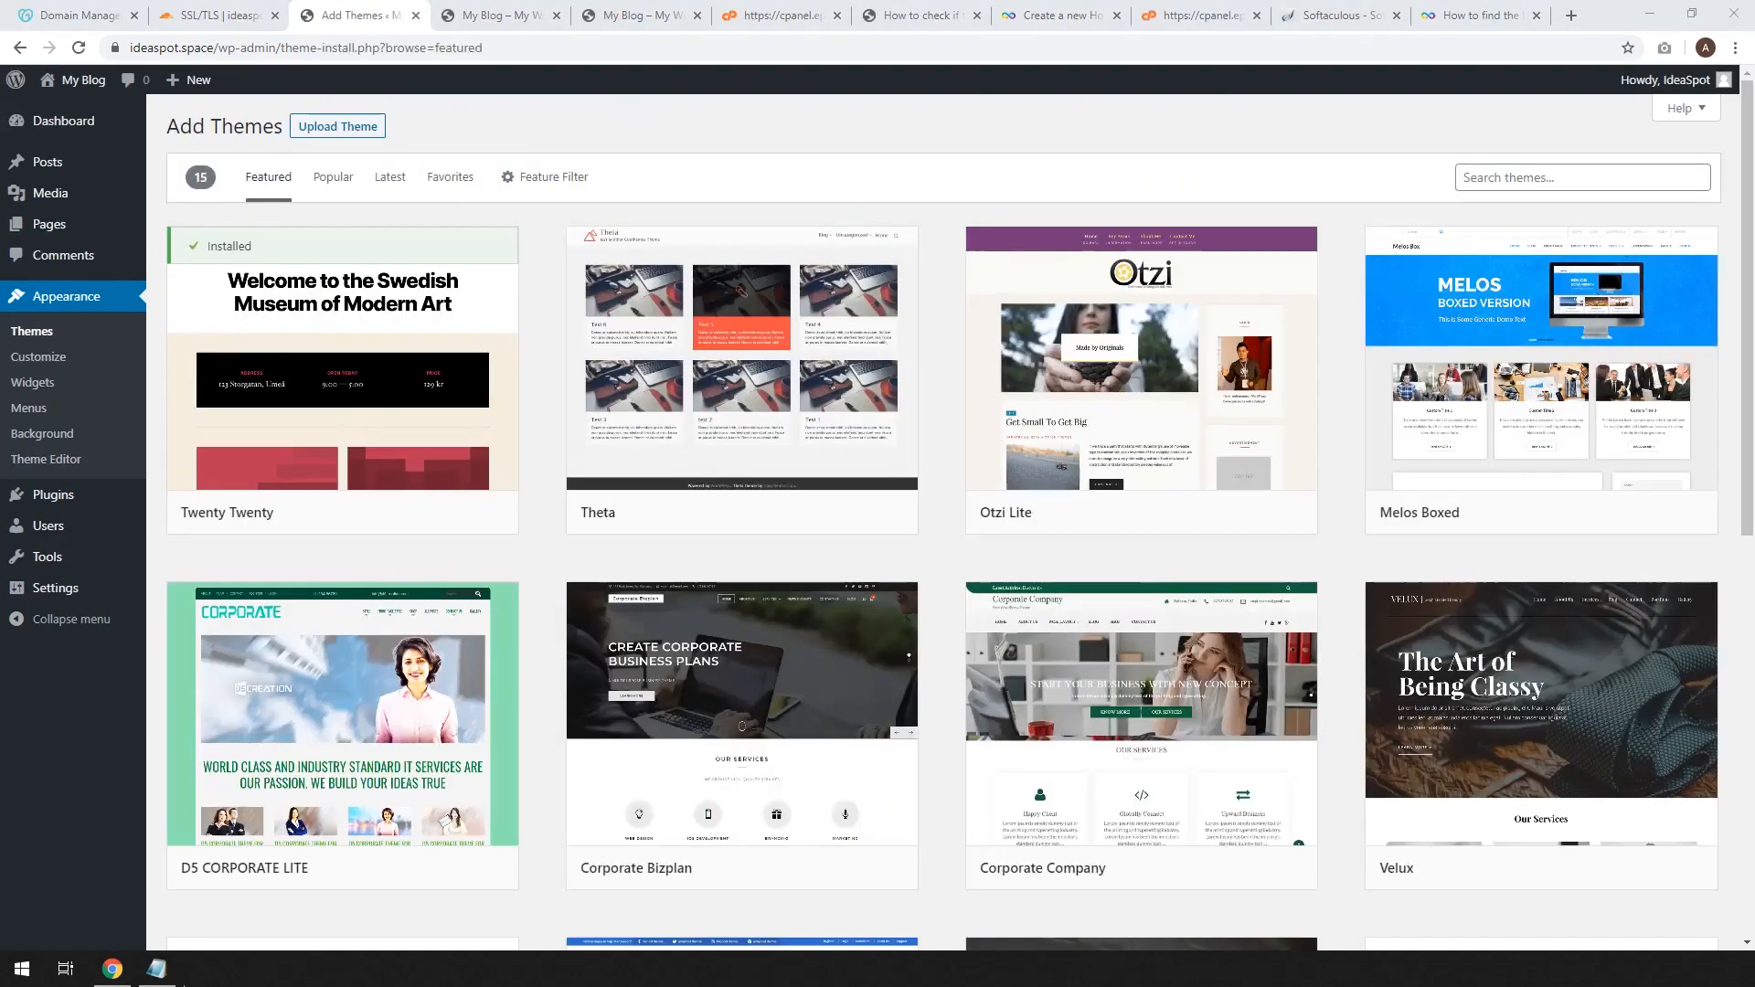
pyautogui.click(1574, 174)
pyautogui.write('astra')
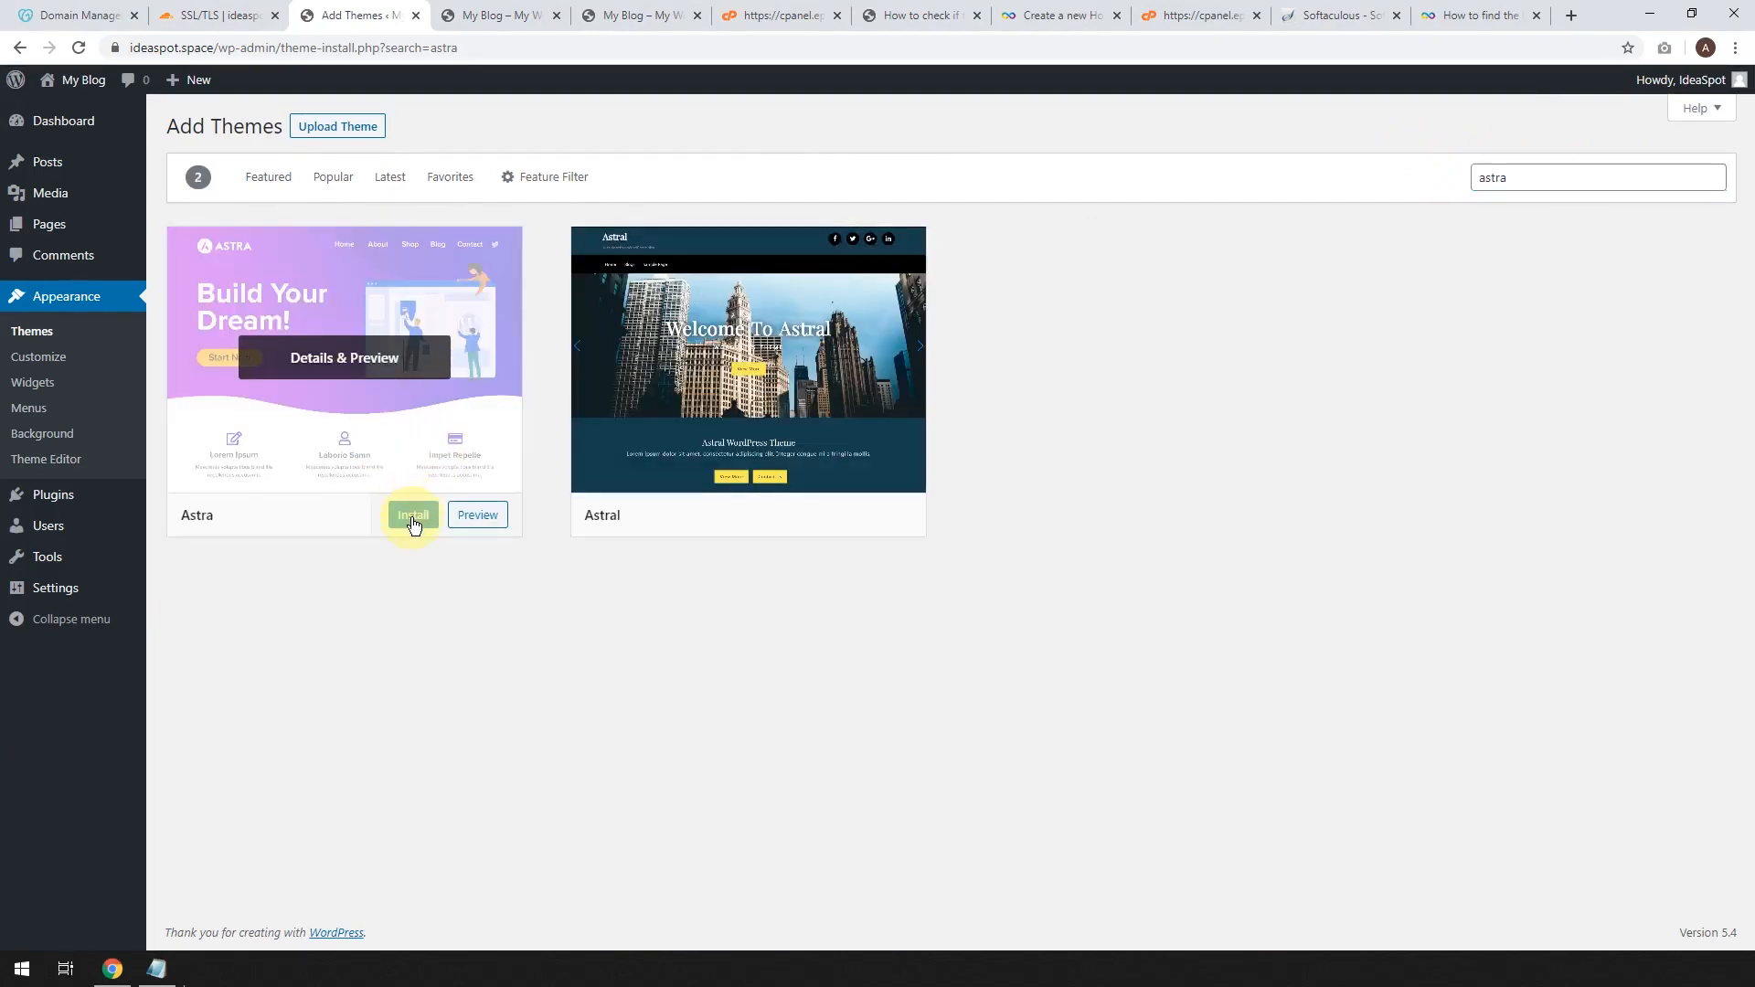
pyautogui.click(393, 514)
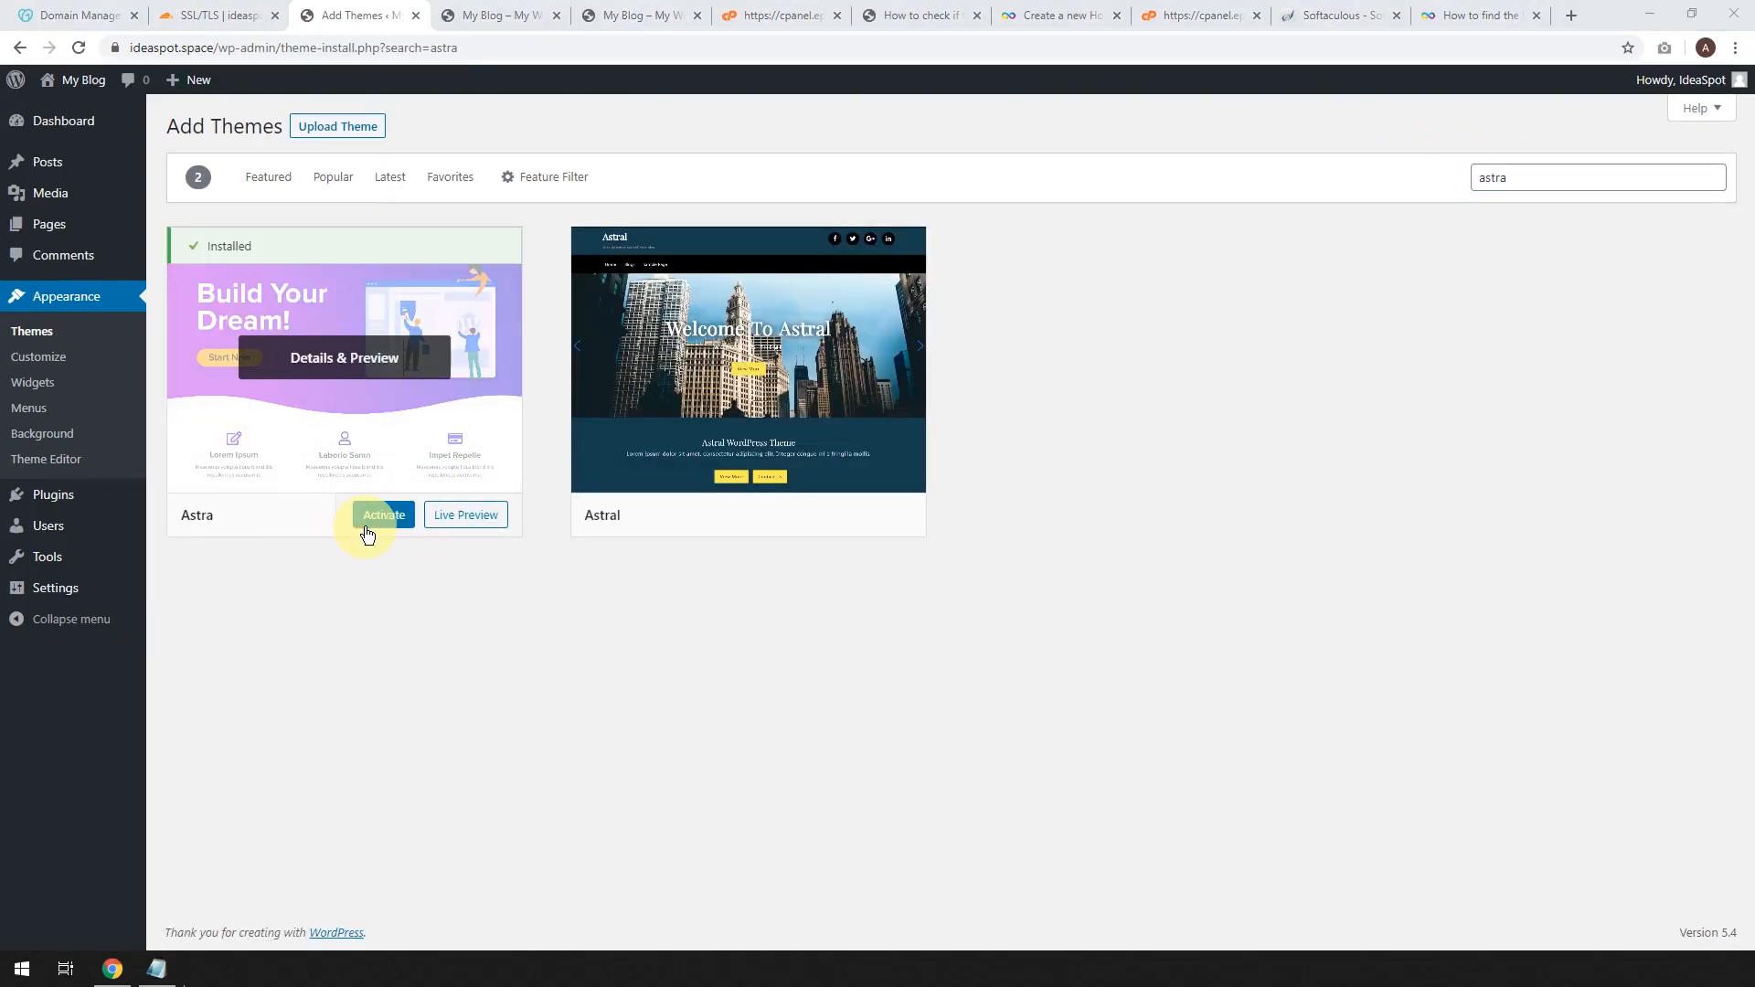
pyautogui.click(379, 515)
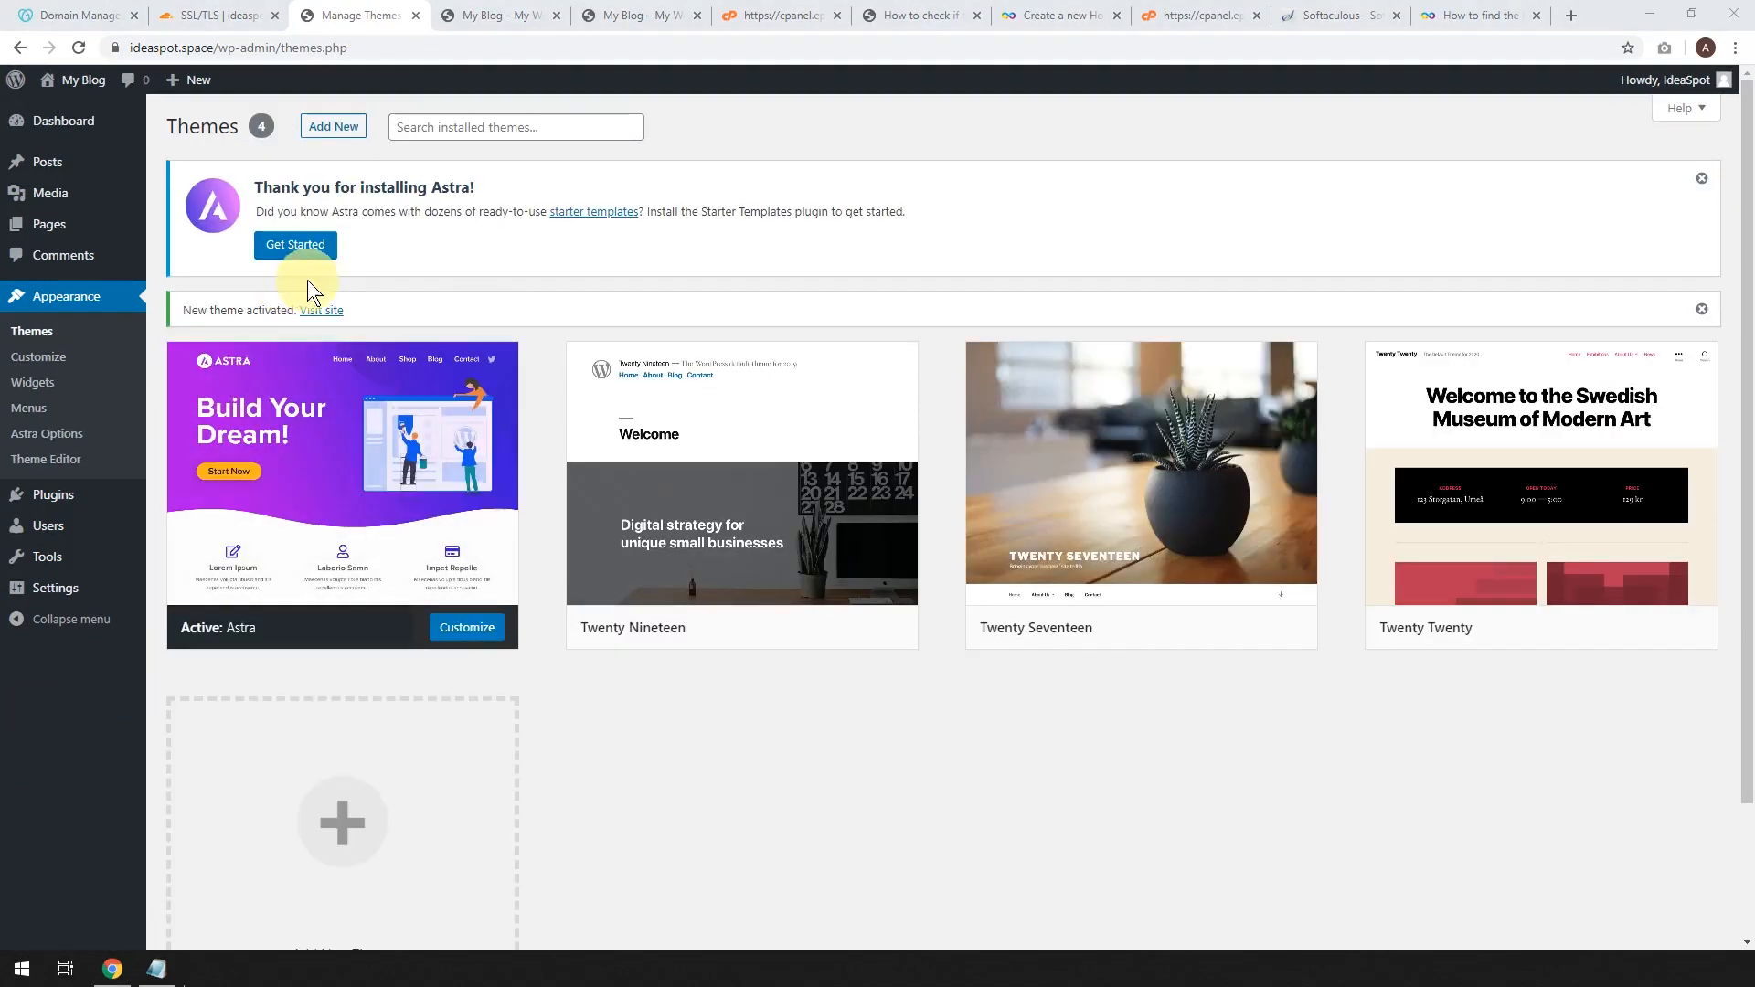
pyautogui.click(312, 247)
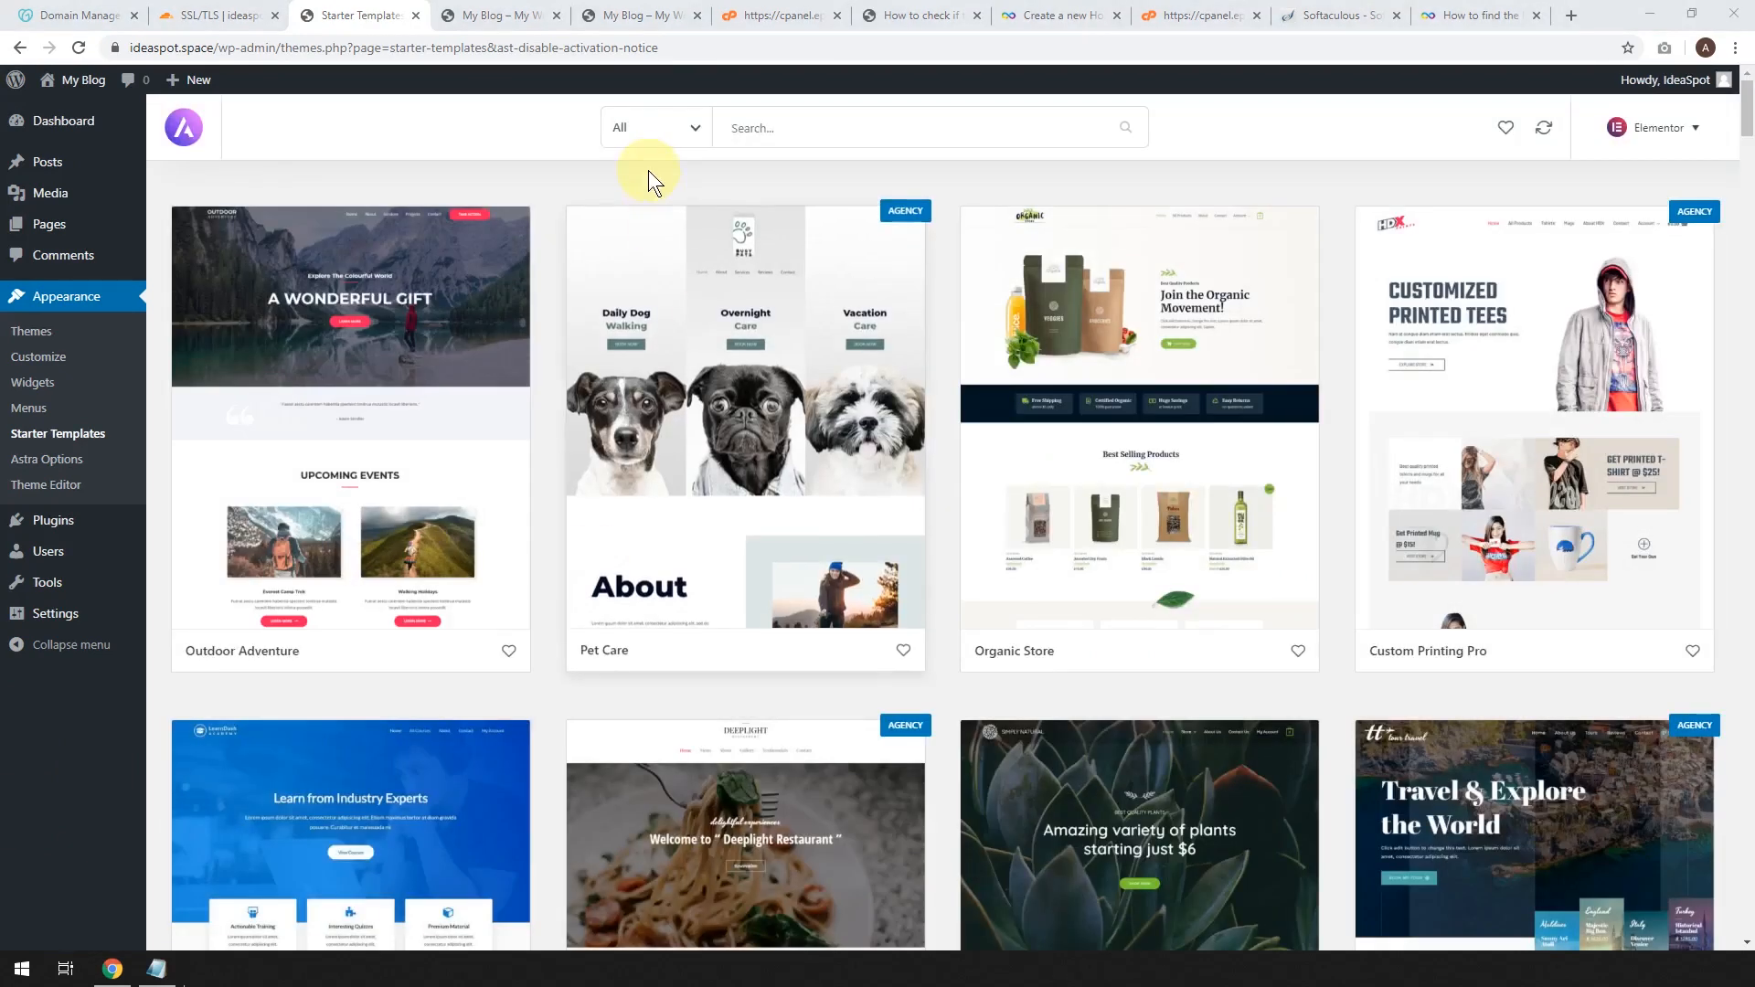
# Filter templates to Free, search 'coach', and import the complete Coach site.
pyautogui.click(689, 128)
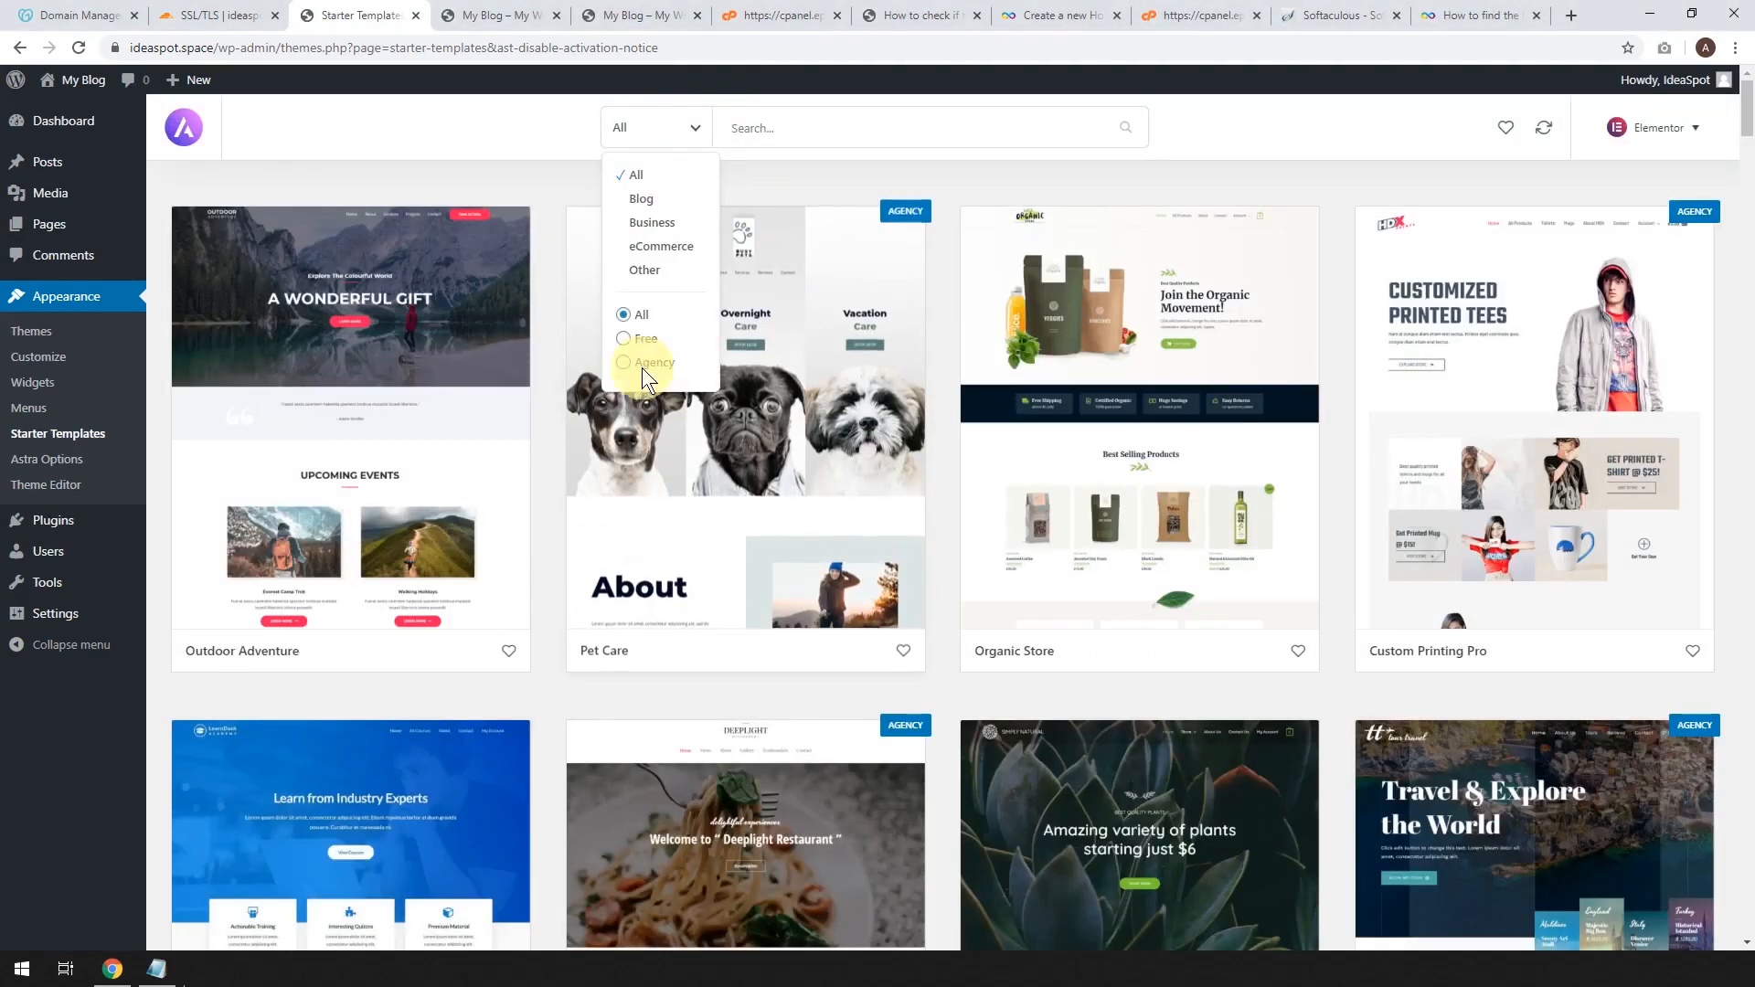
pyautogui.click(624, 340)
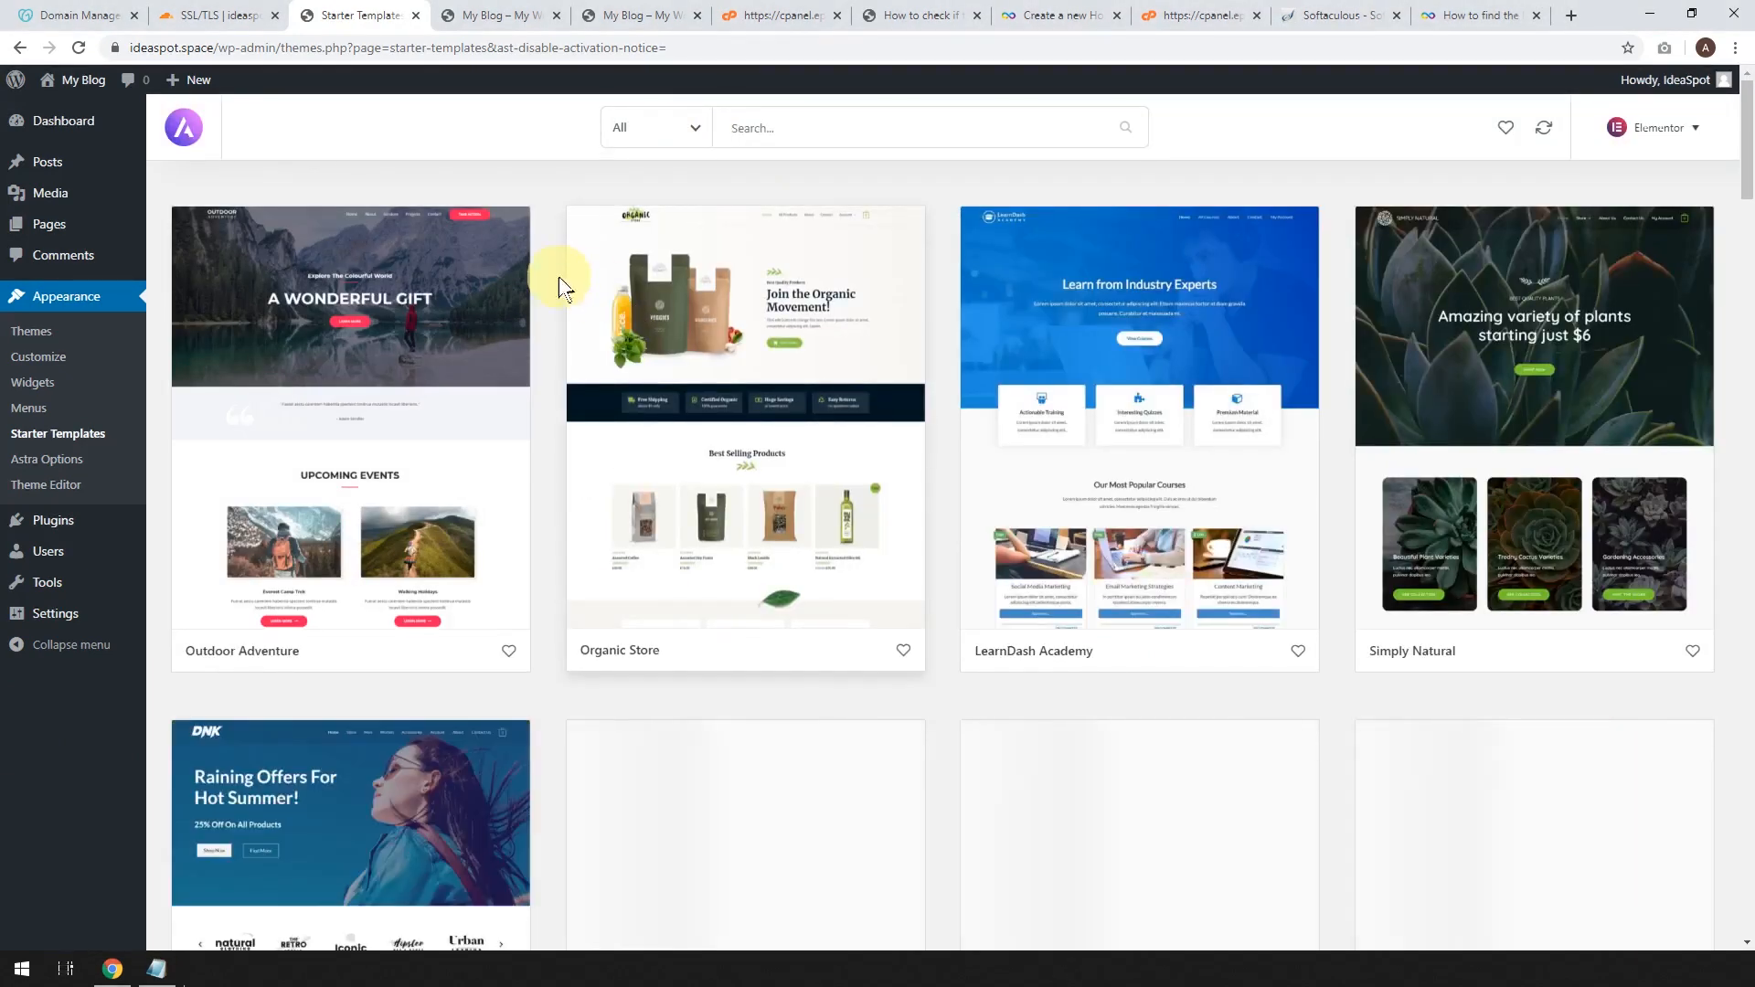
pyautogui.write('coach')
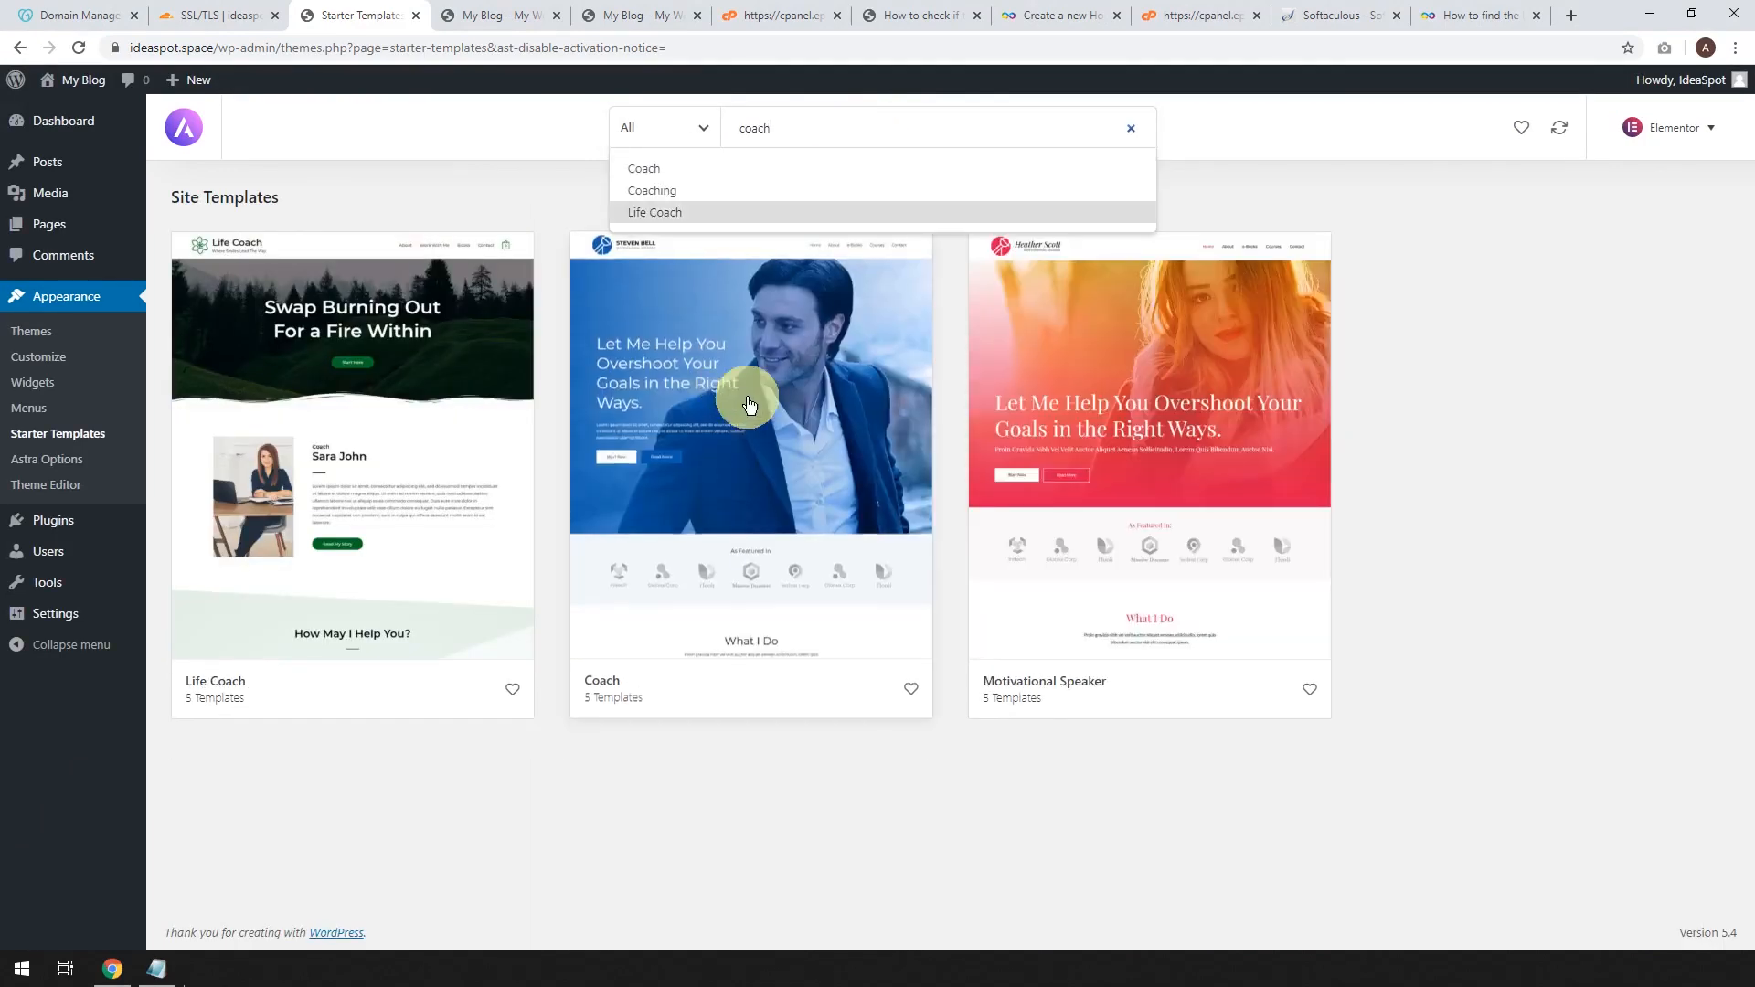
pyautogui.click(687, 478)
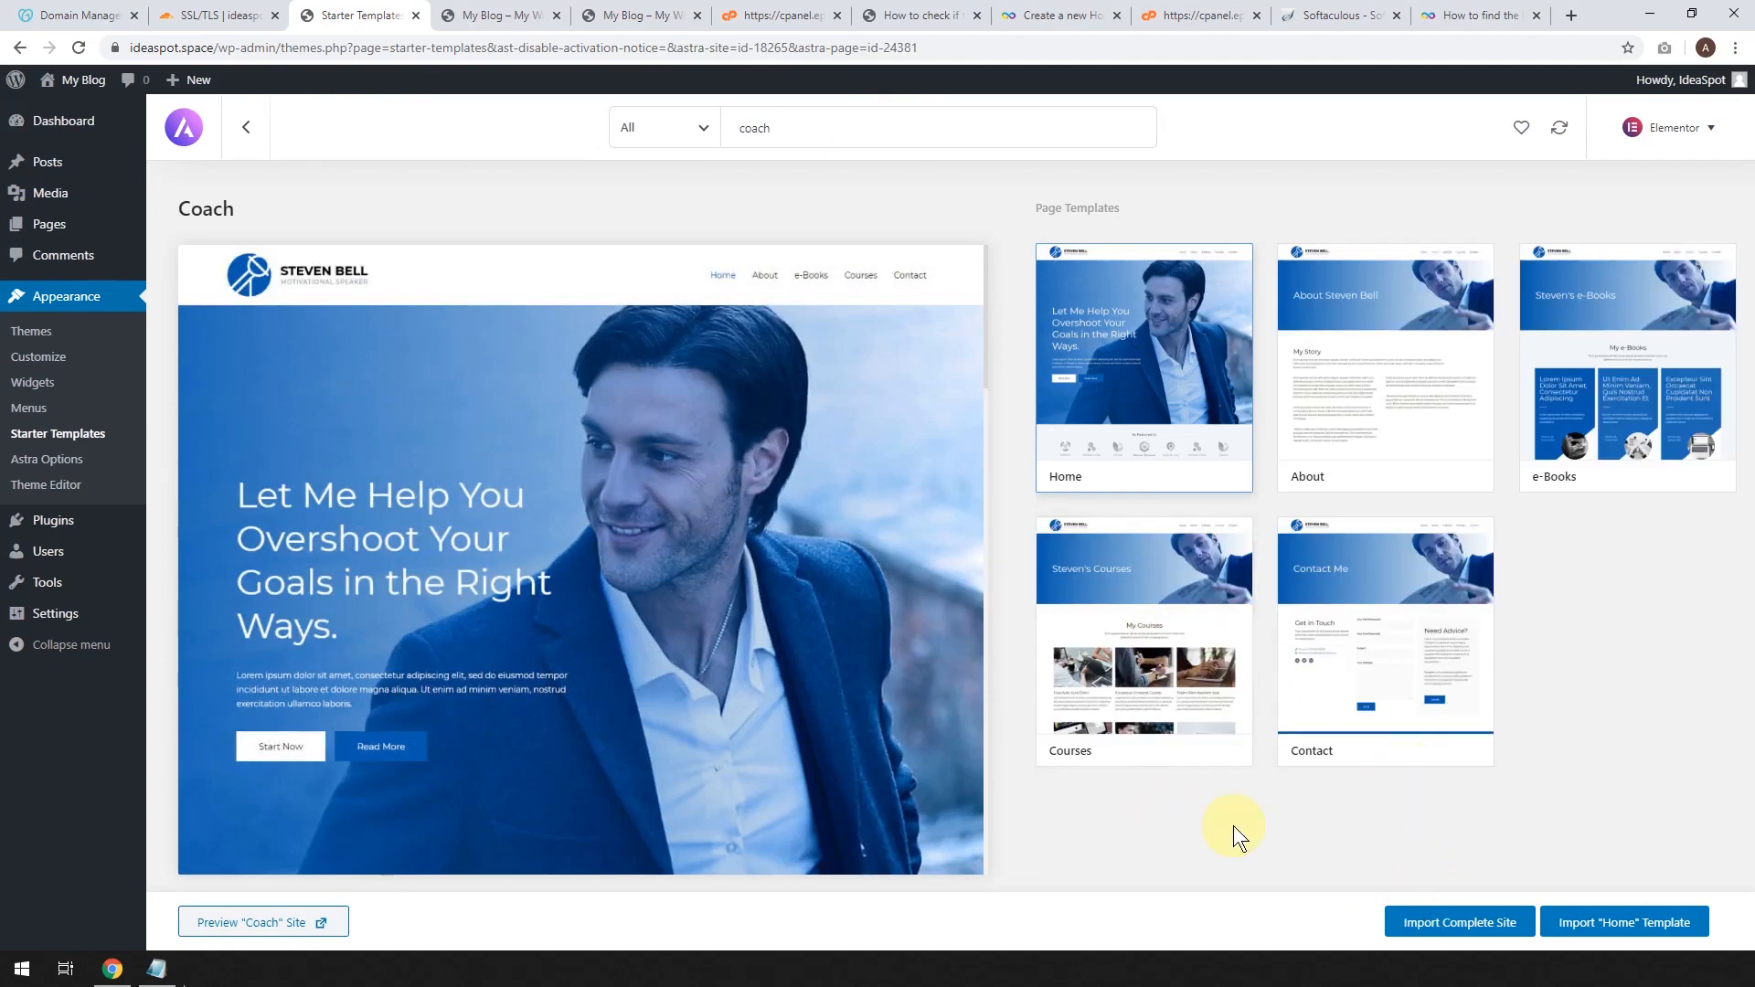
pyautogui.click(1446, 922)
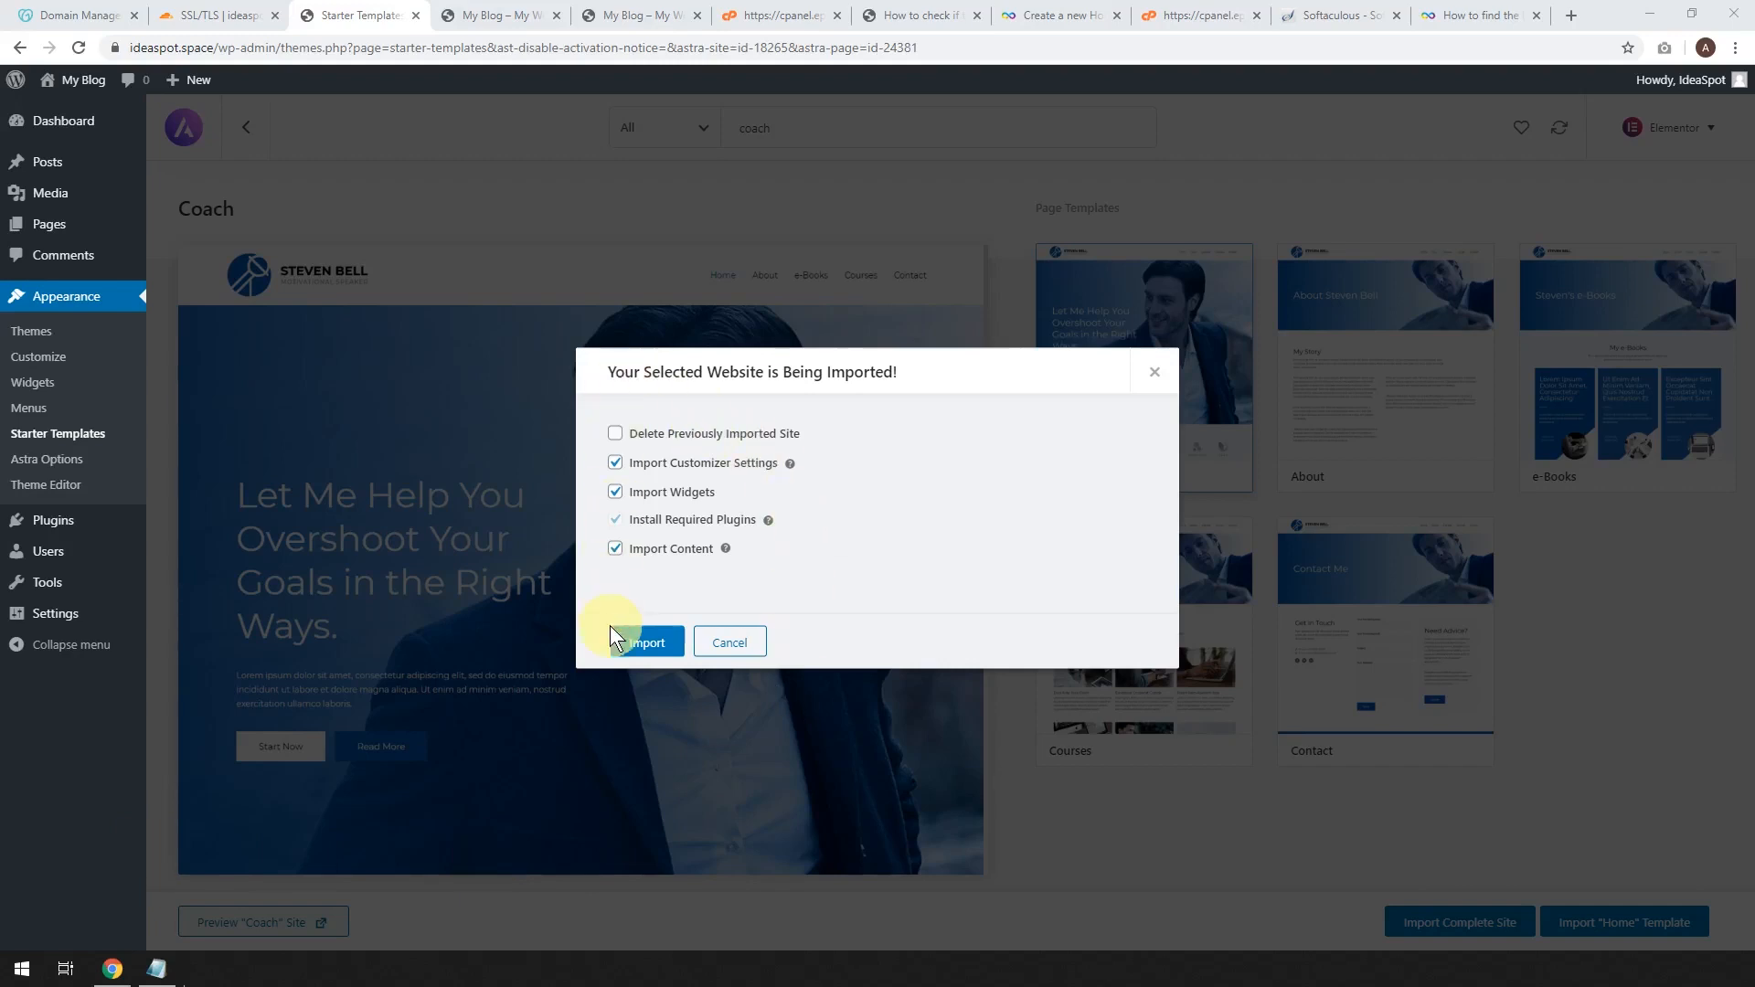
pyautogui.click(646, 642)
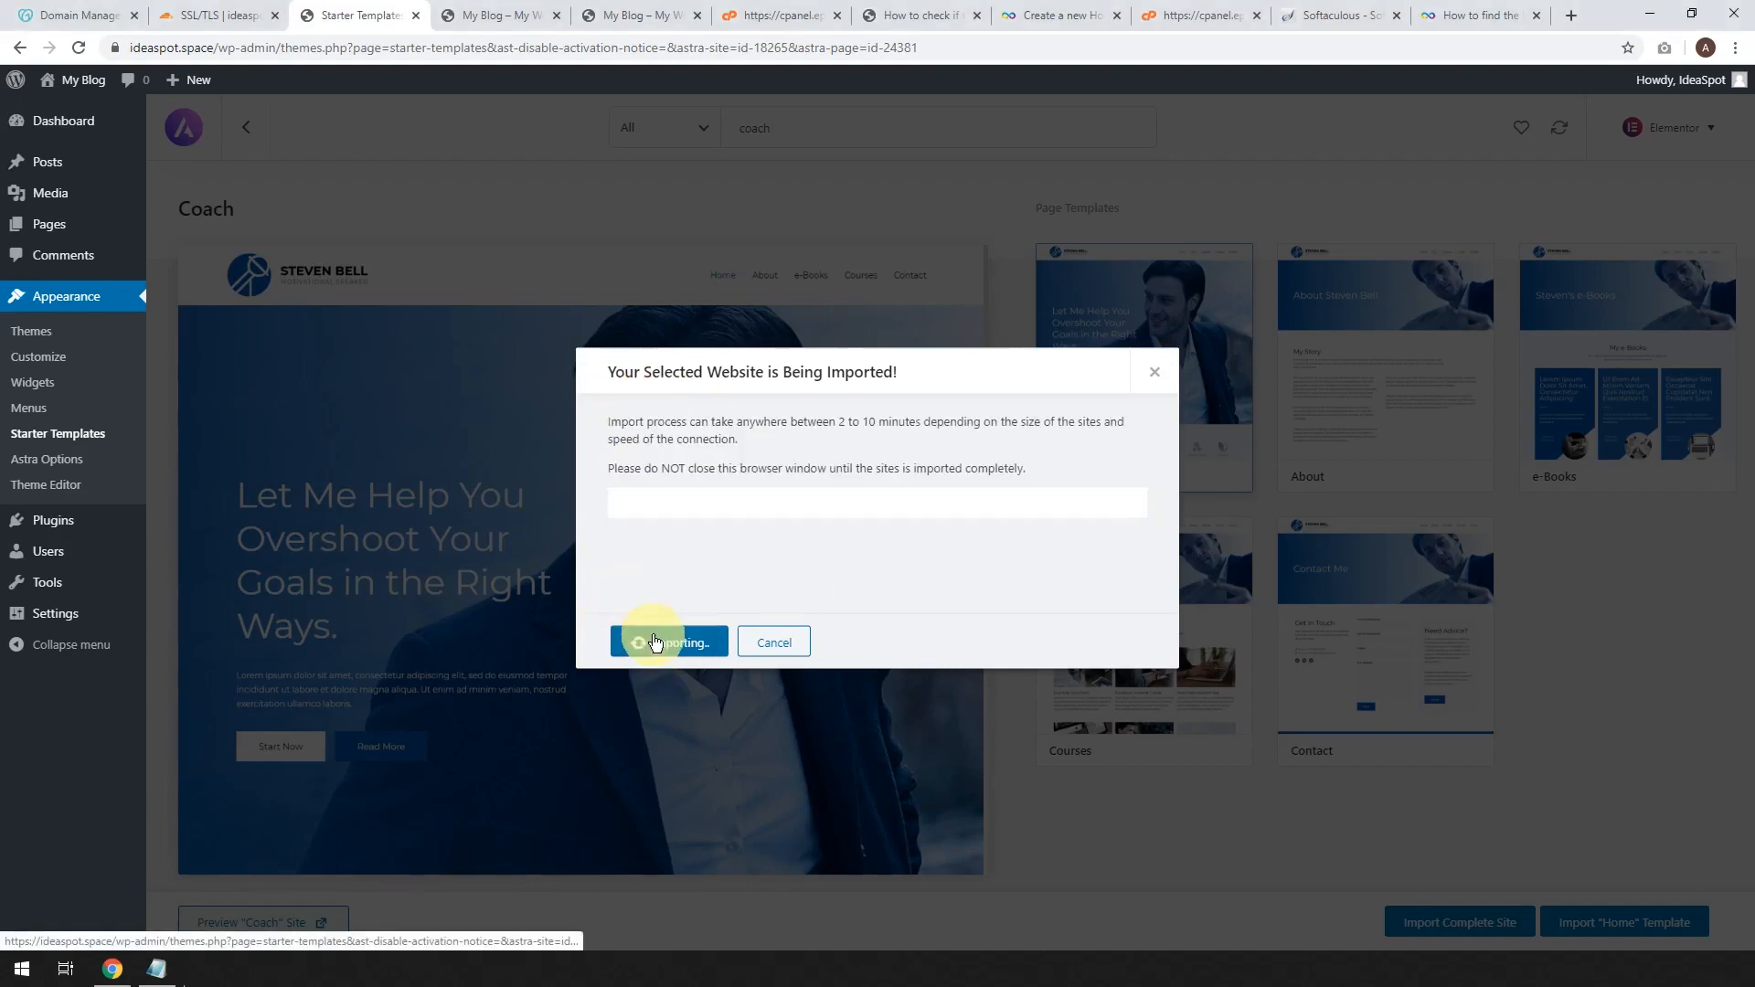
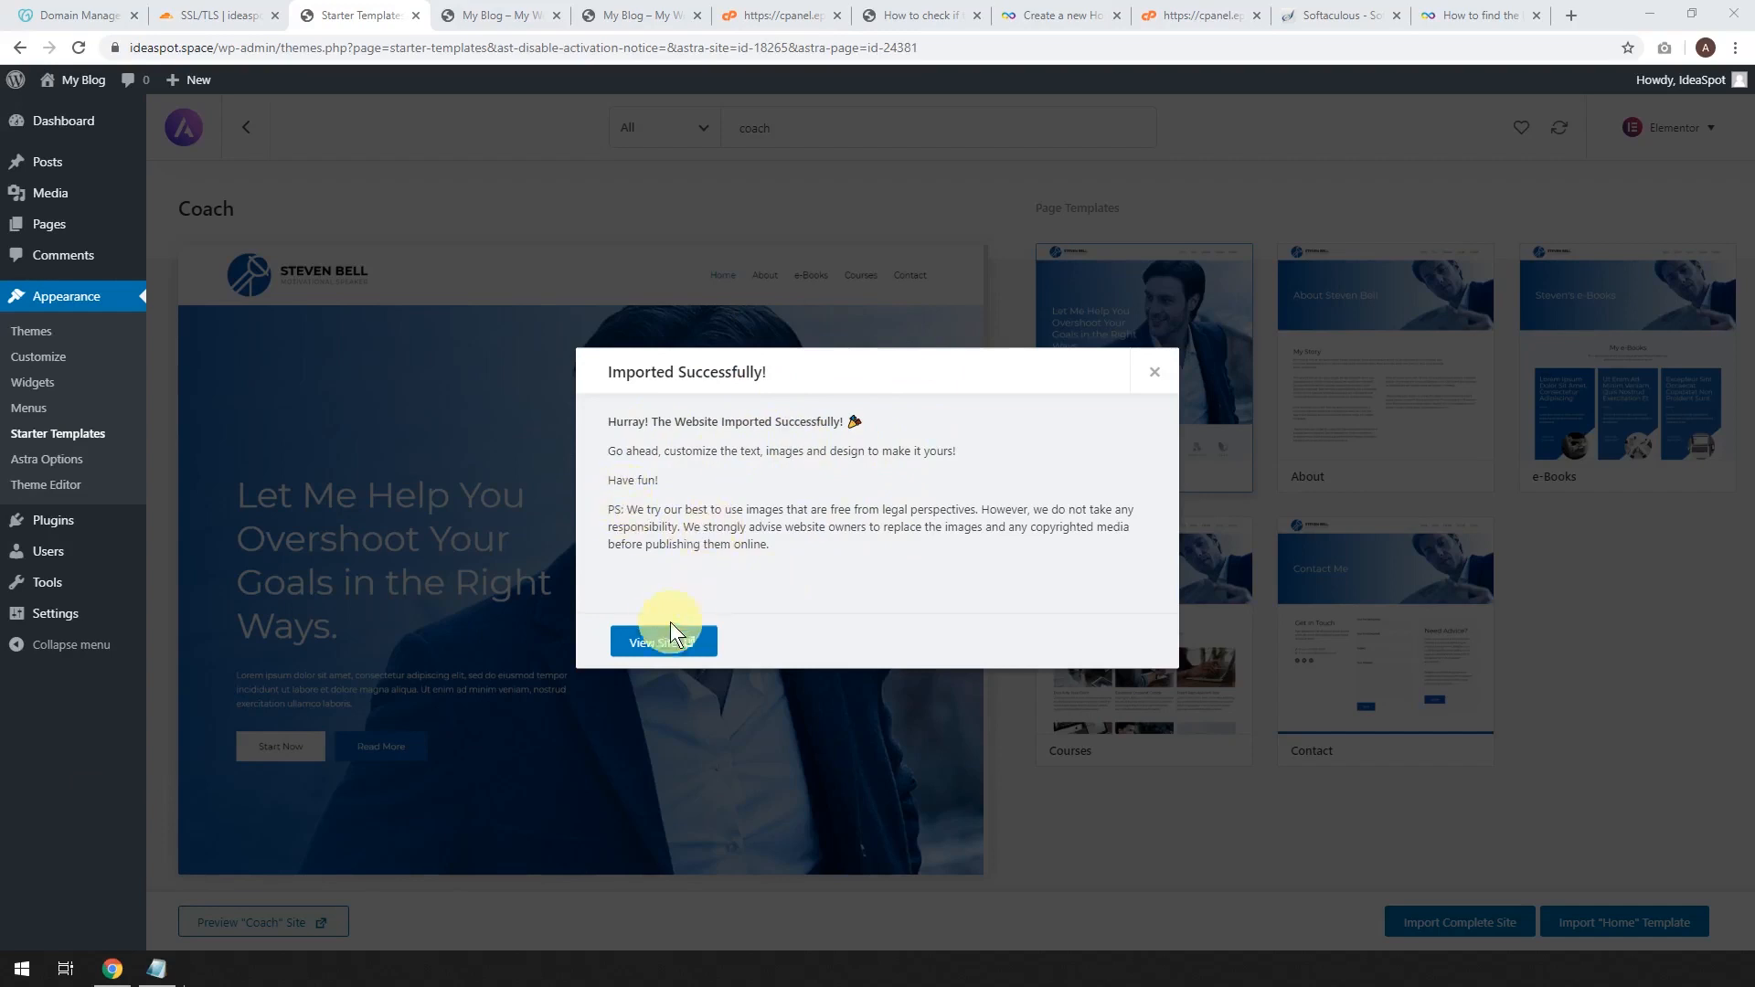
# View the imported Coach site, then open its Elementor editor and Customizer in new tabs.
pyautogui.click(646, 643)
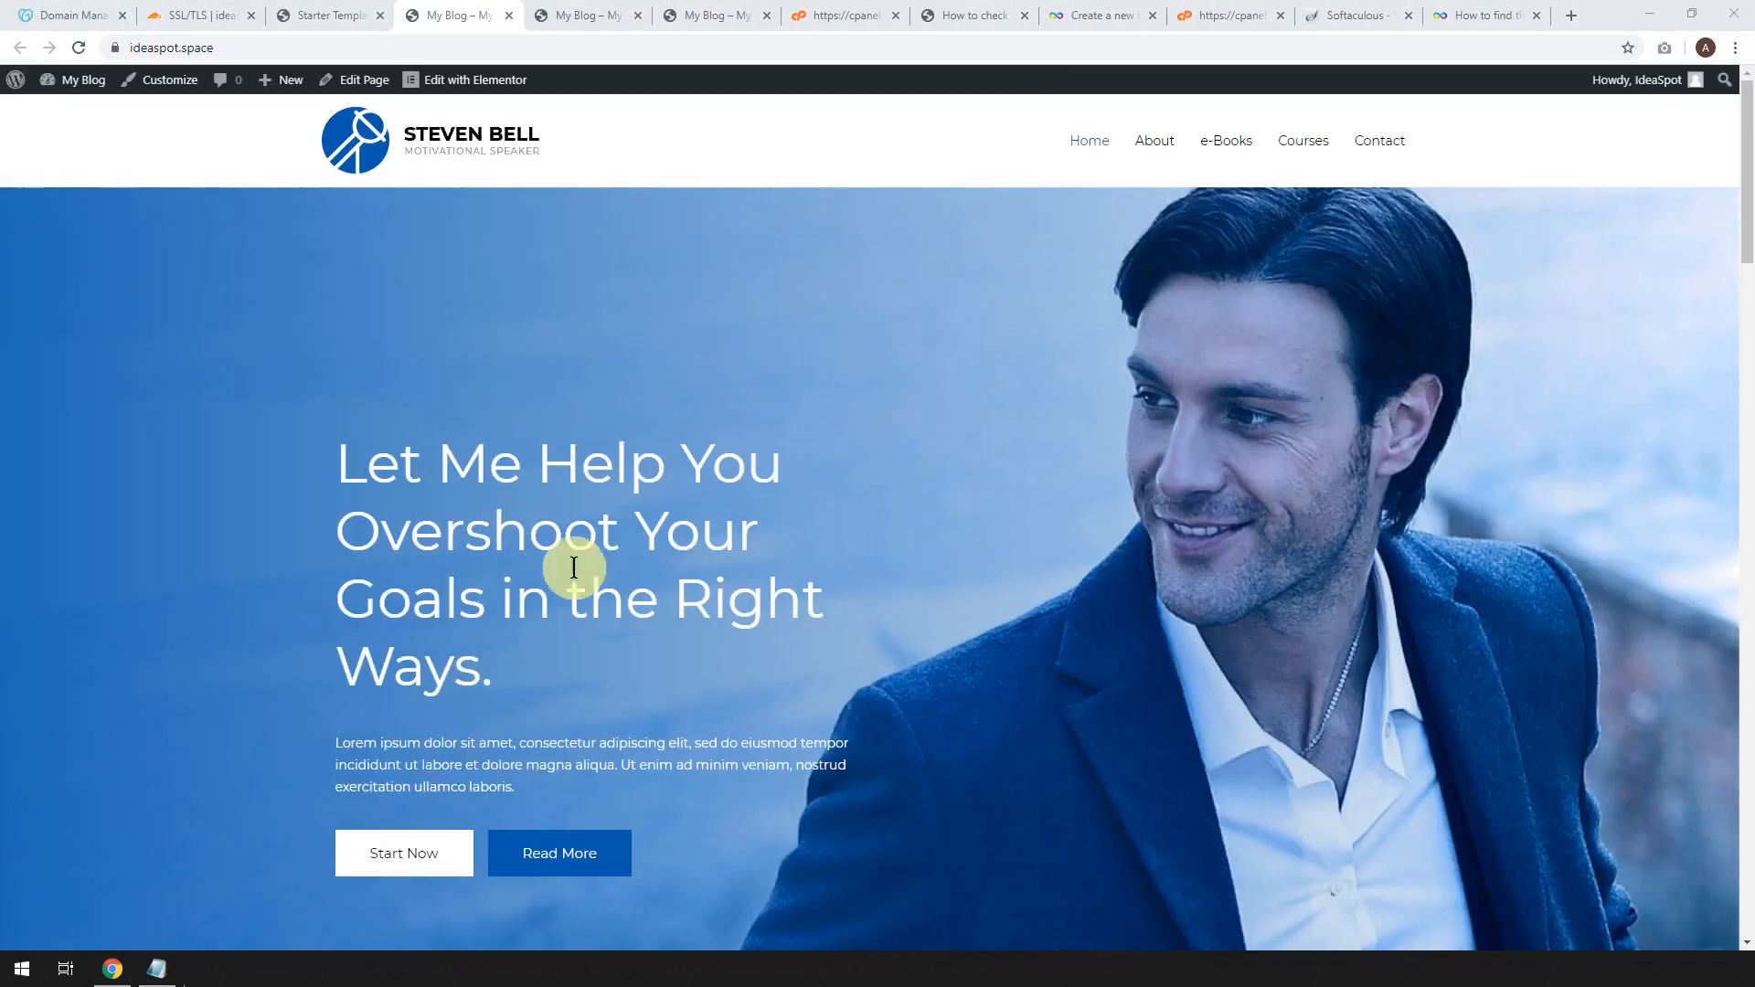
pyautogui.rightClick(459, 86)
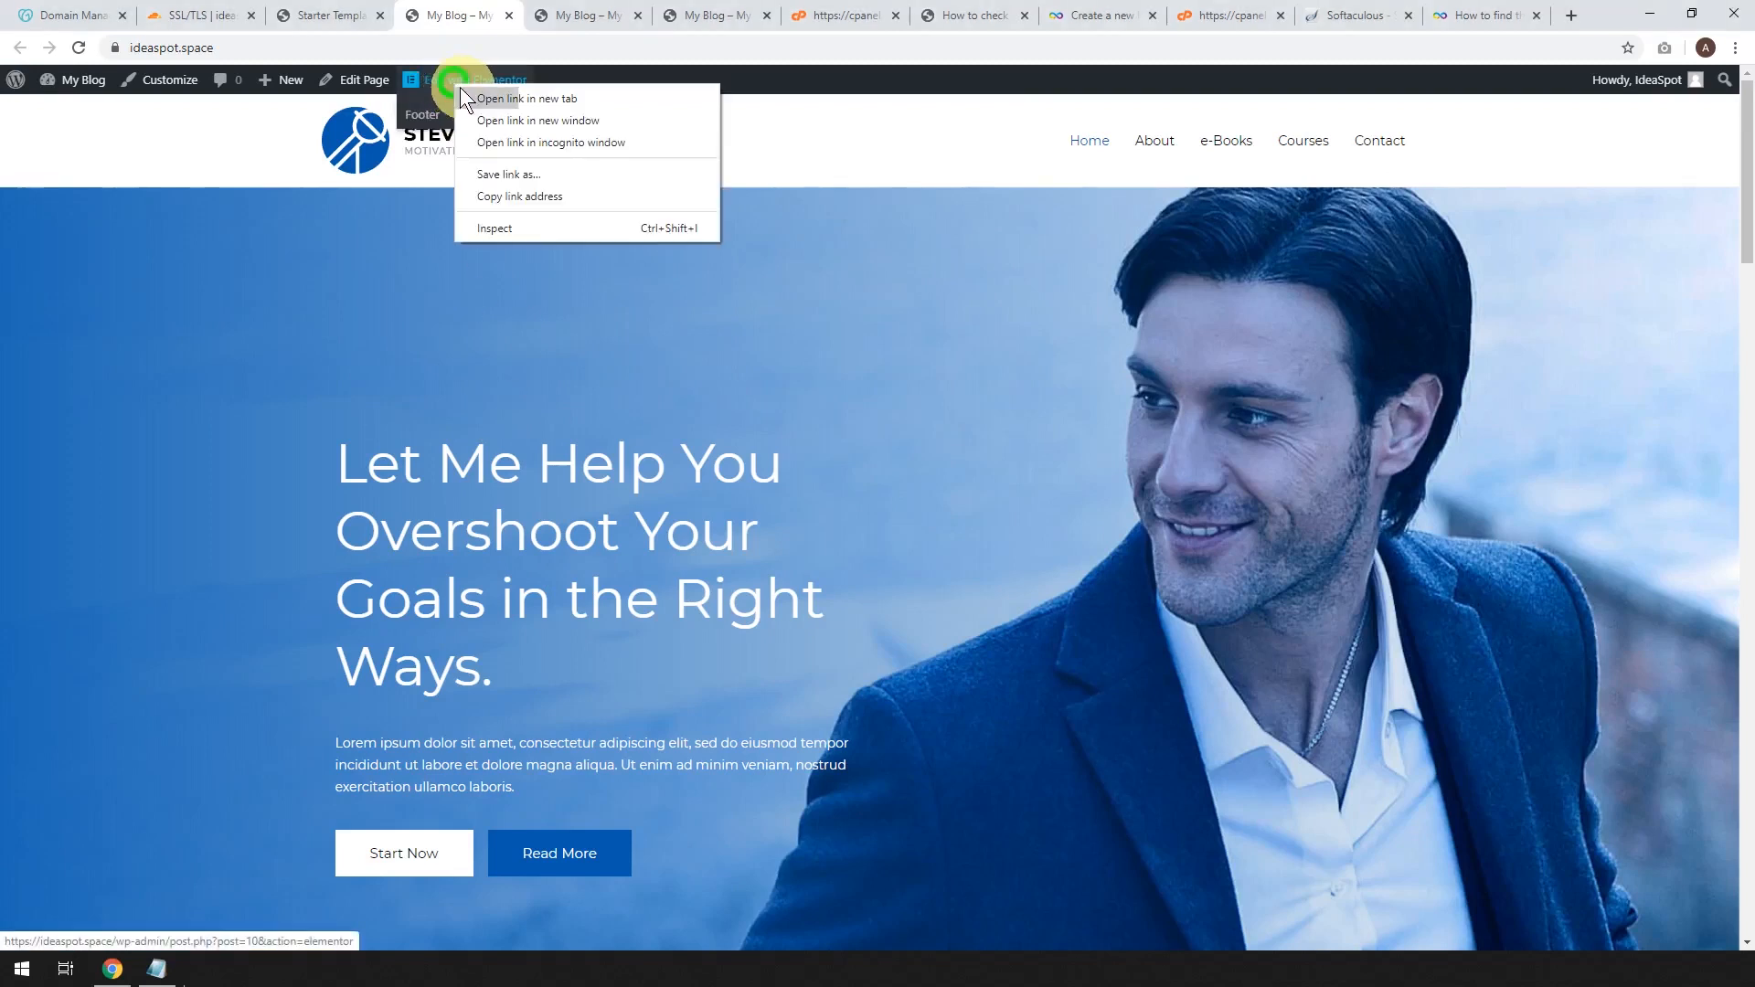
pyautogui.click(473, 96)
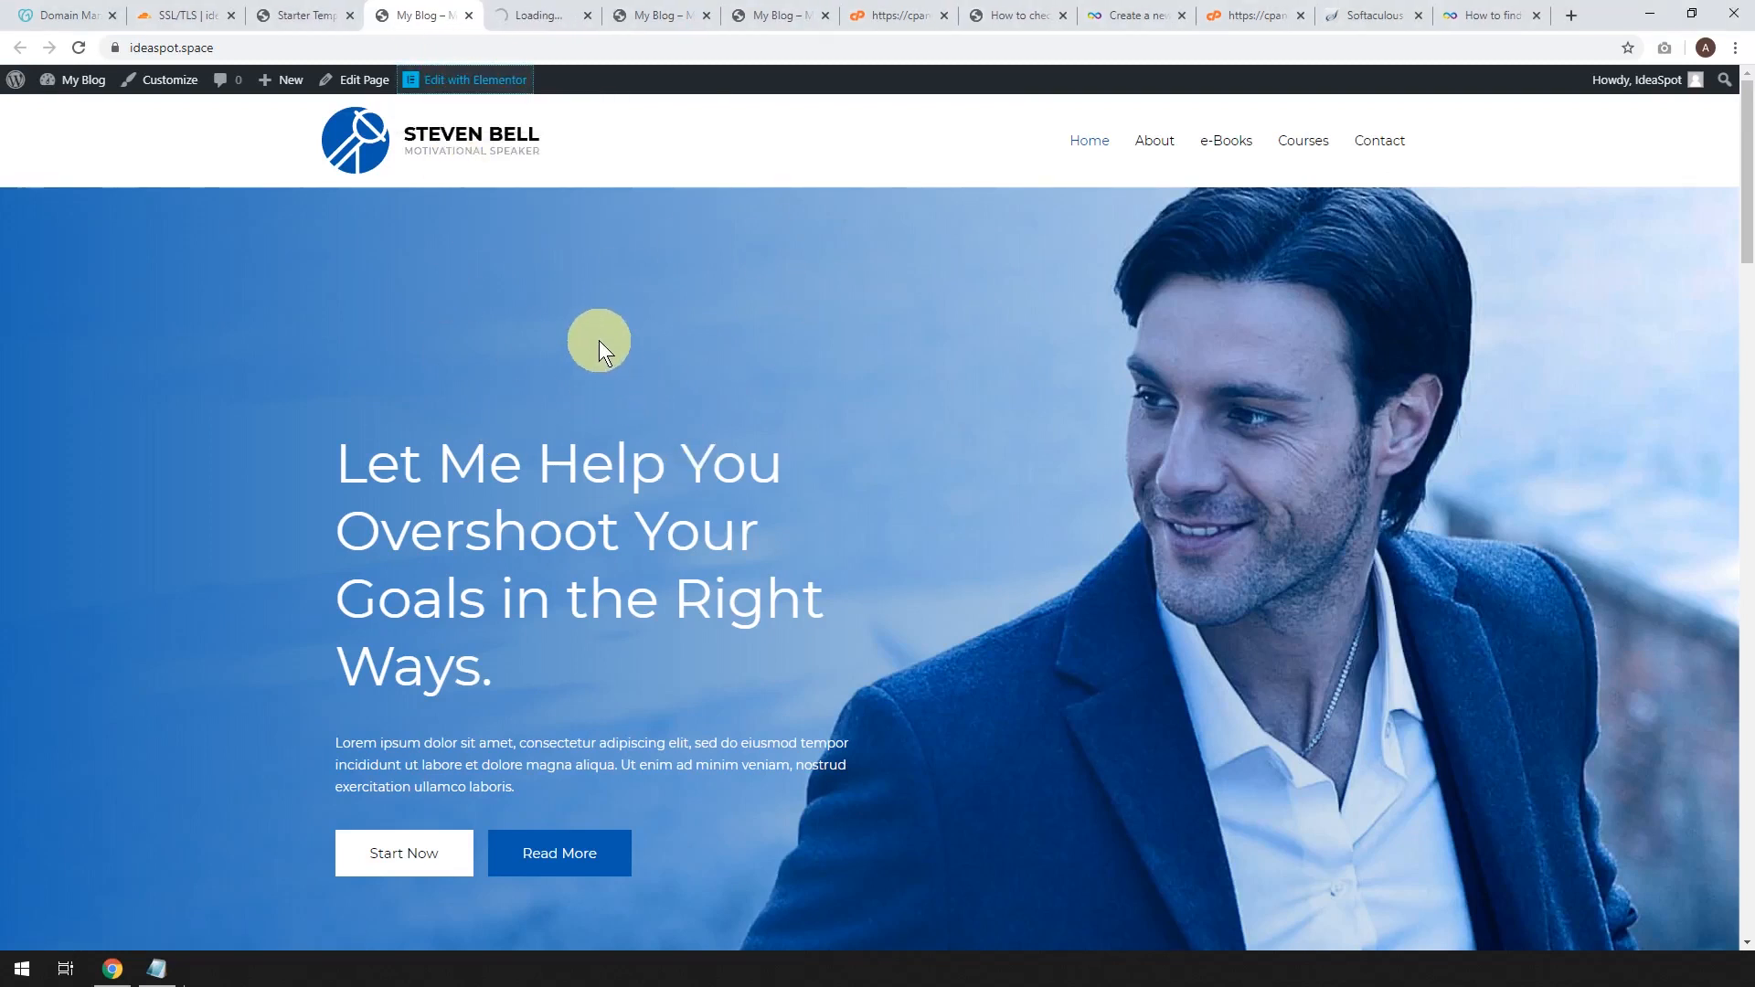
pyautogui.rightClick(169, 80)
pyautogui.click(187, 96)
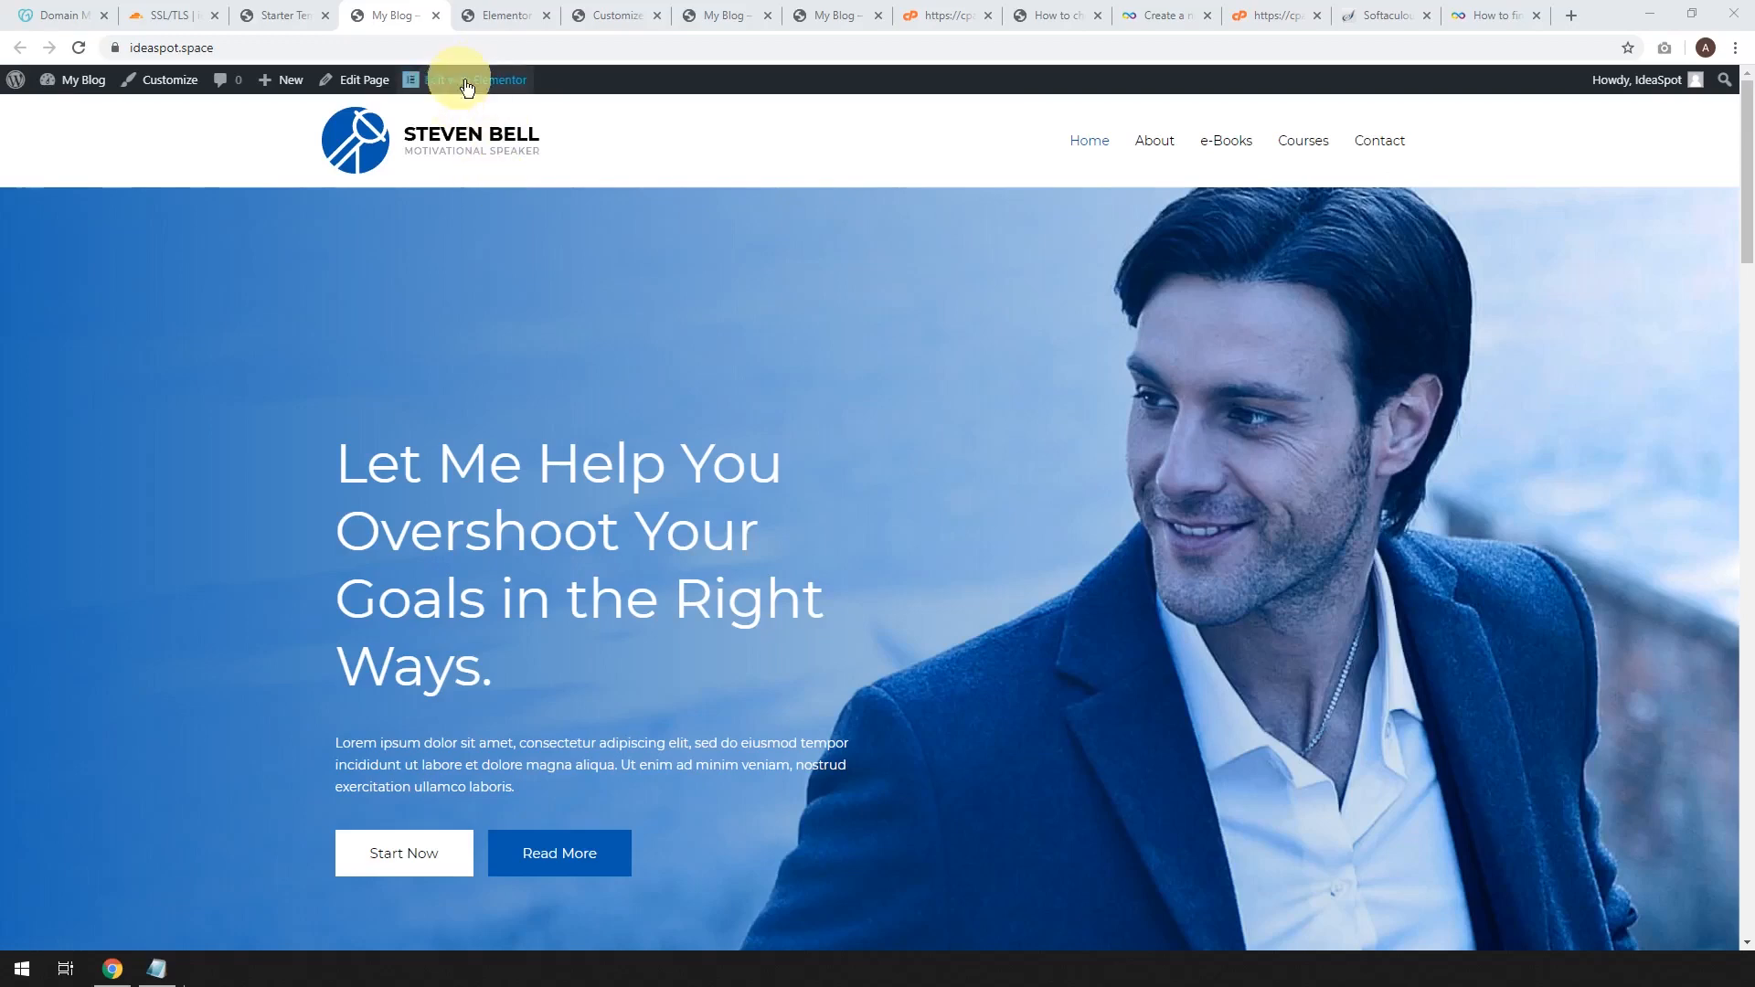
pyautogui.click(506, 7)
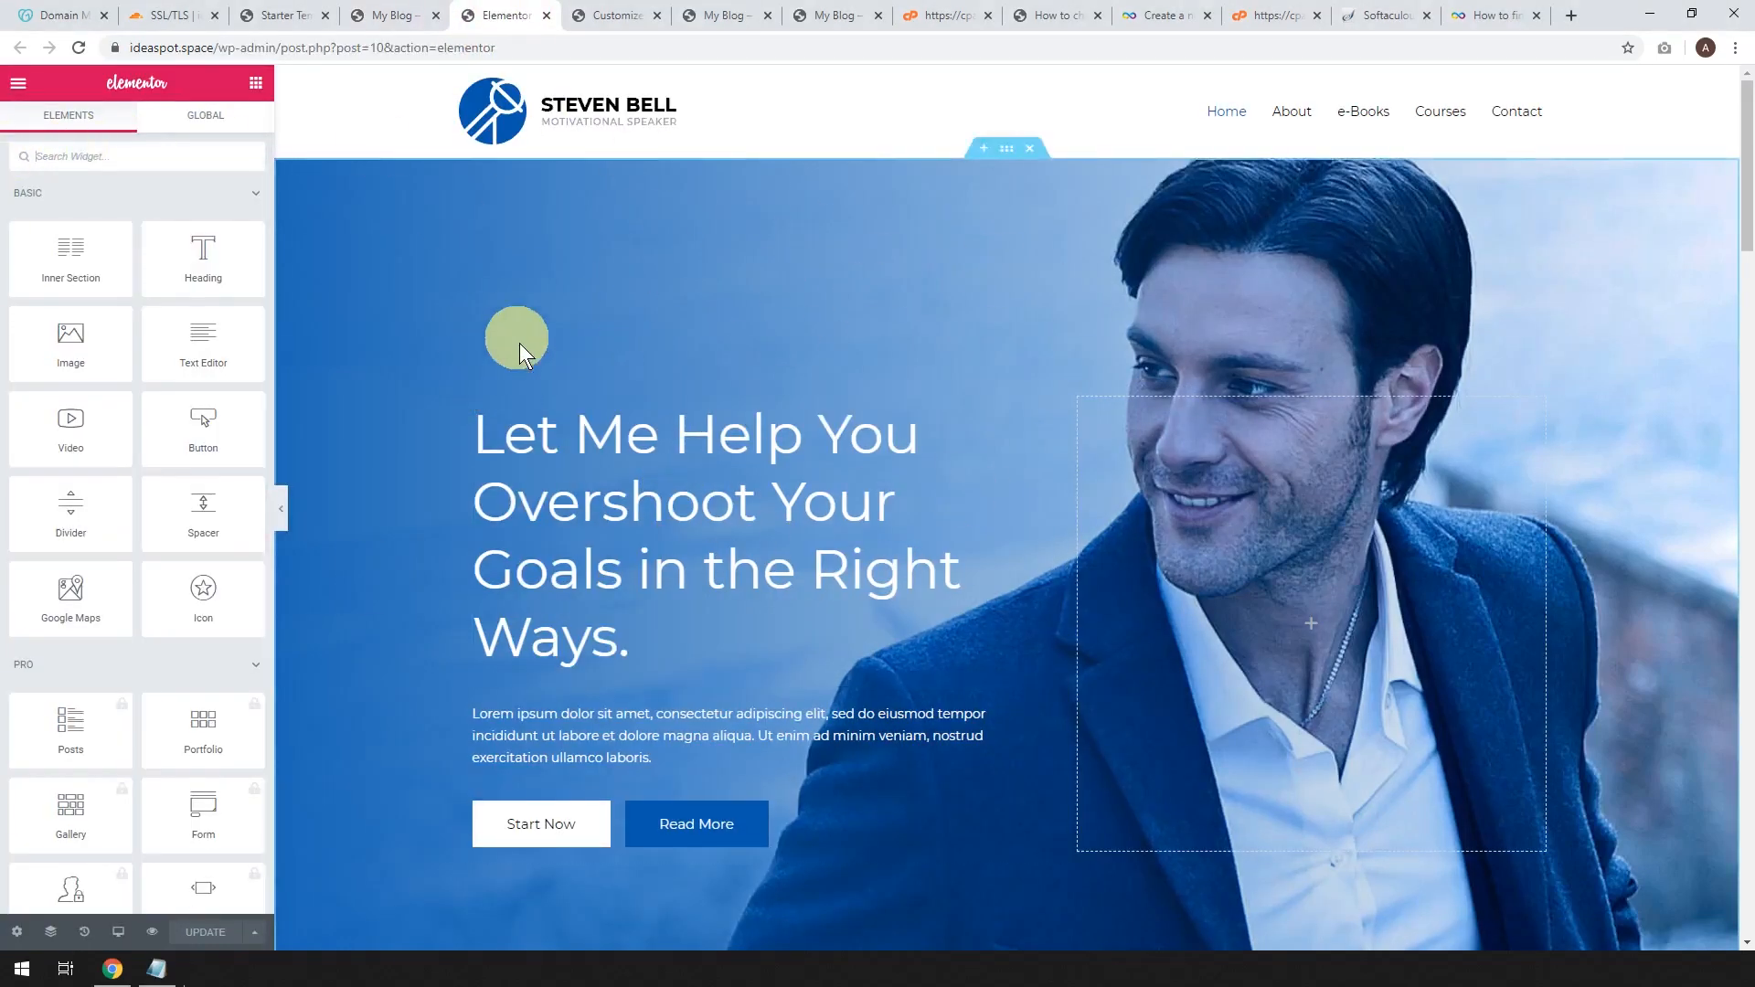
# Change the hero heading to 'Free Hosting Tutorial.'.
pyautogui.click(609, 627)
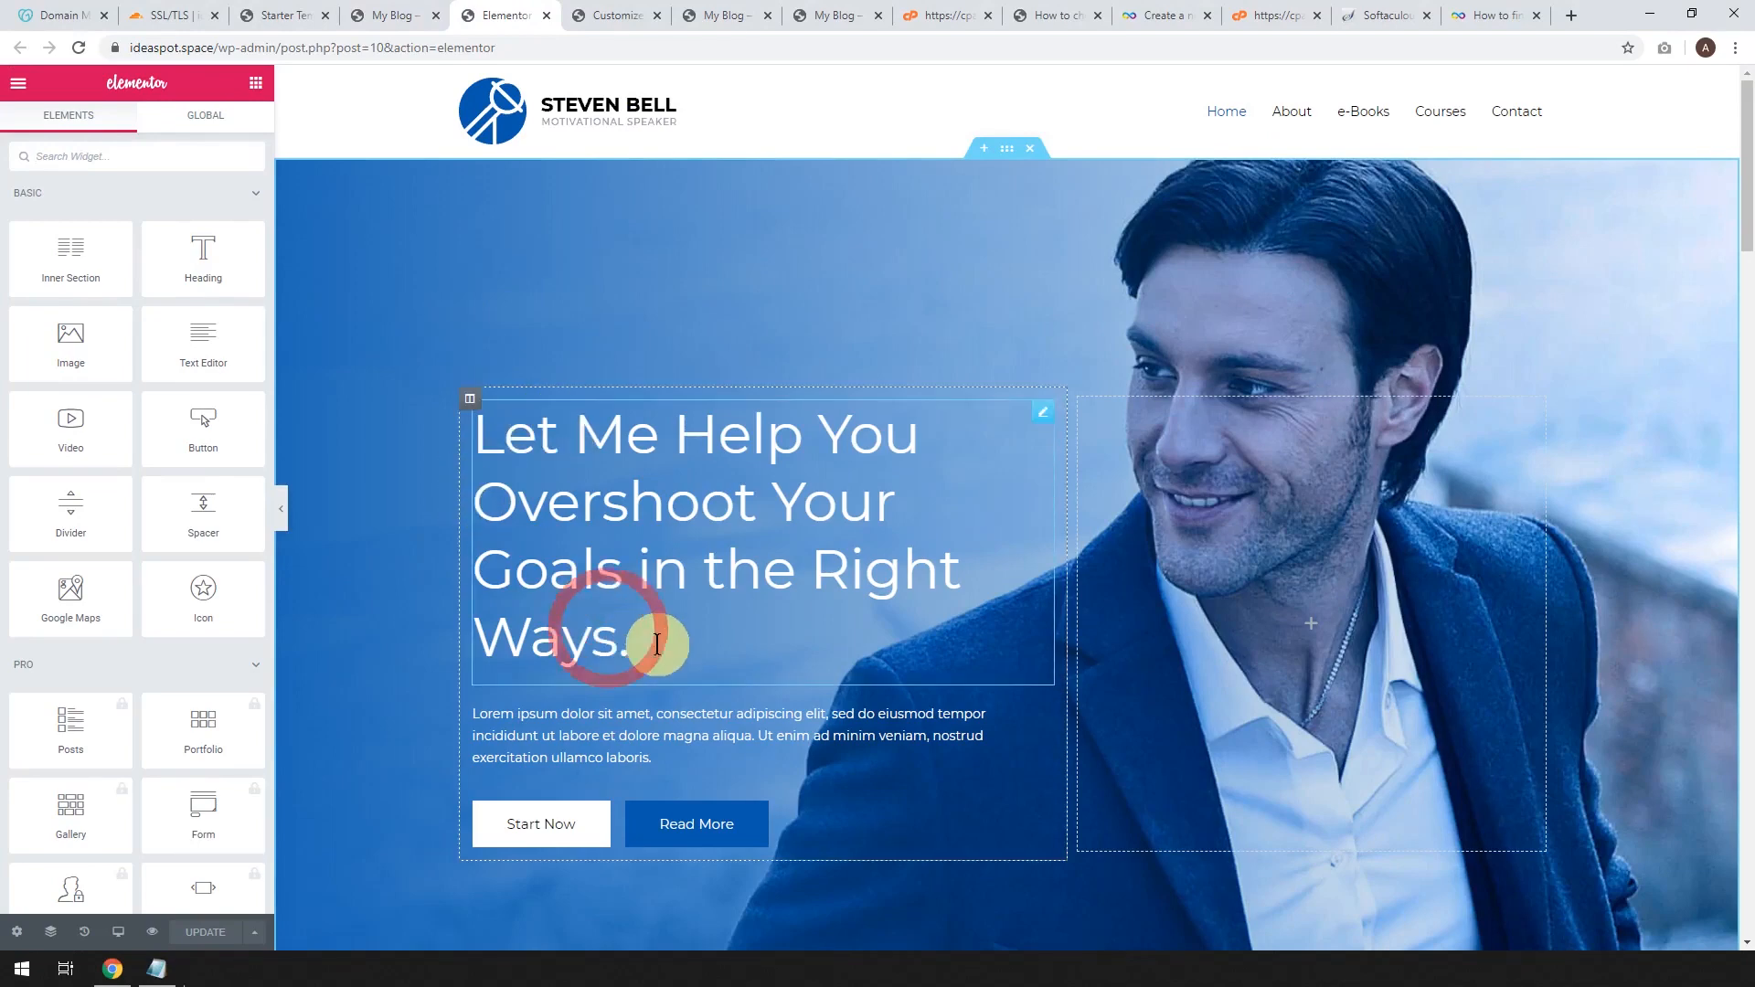
pyautogui.moveTo(617, 631); pyautogui.dragTo(487, 443)
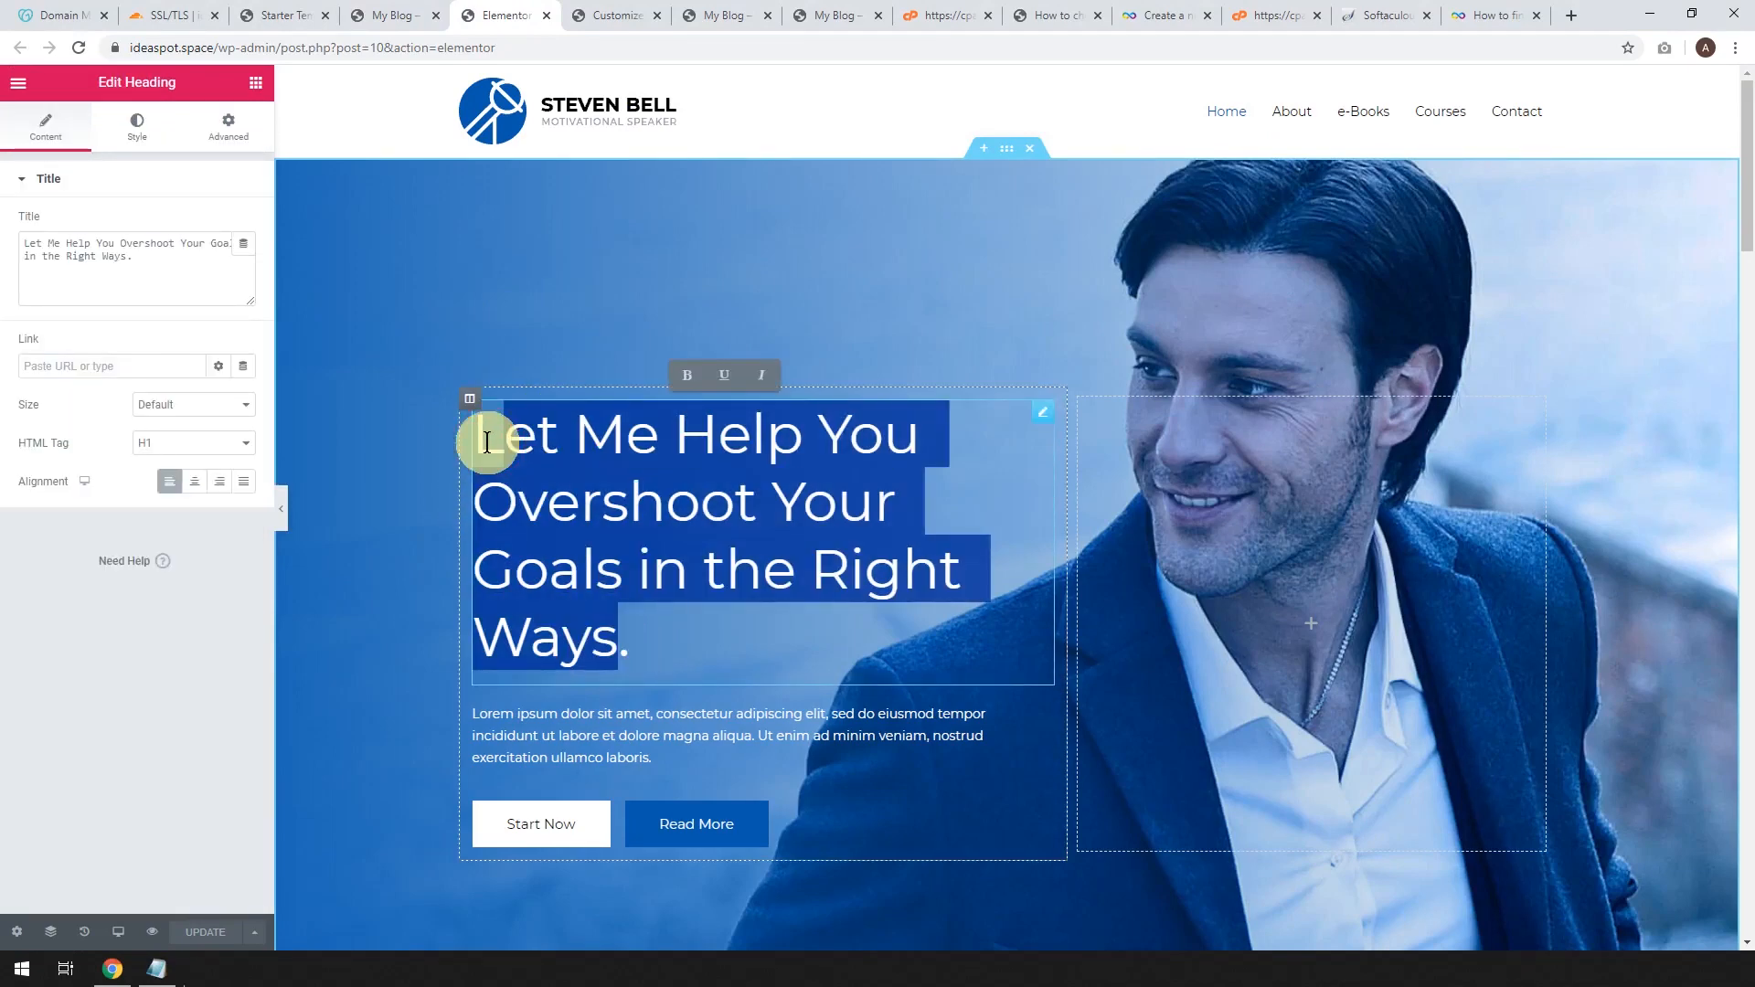
pyautogui.press('BackSpace')
pyautogui.write('Free HOst')
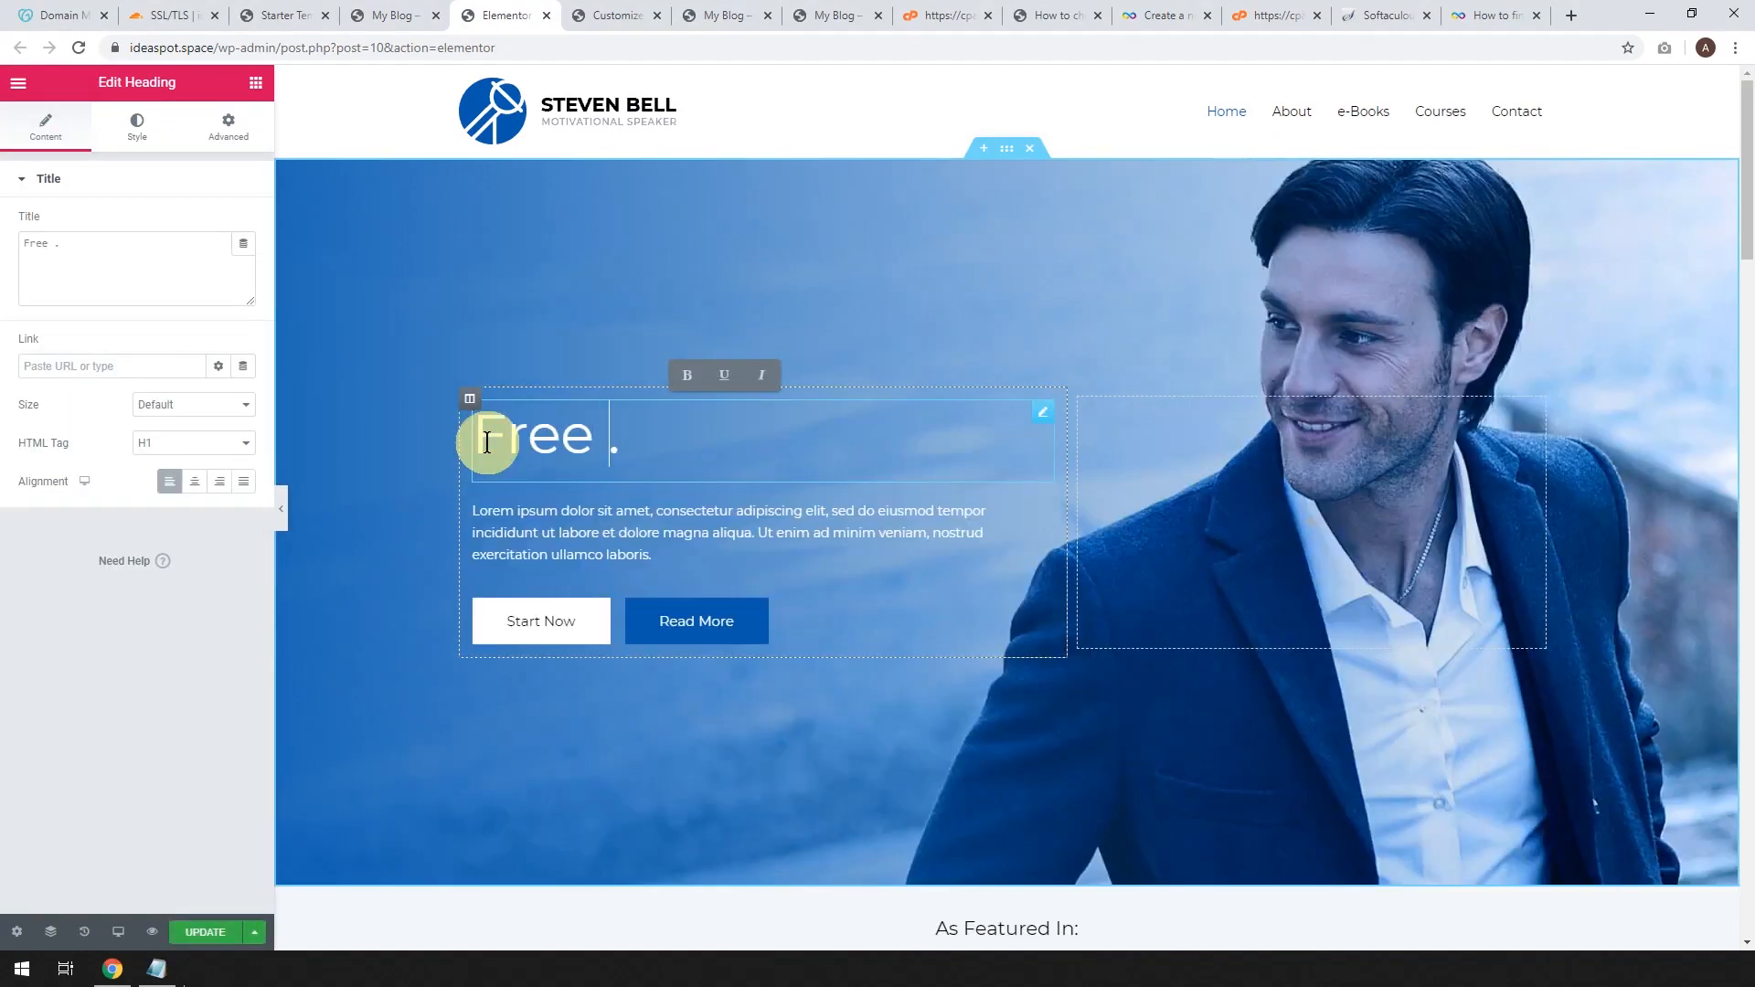
pyautogui.write('i')
pyautogui.press('BackSpace')
pyautogui.press('BackSpace')
pyautogui.press('BackSpace')
pyautogui.press('BackSpace')
pyautogui.press('BackSpace')
pyautogui.write('Hosting Tutoria')
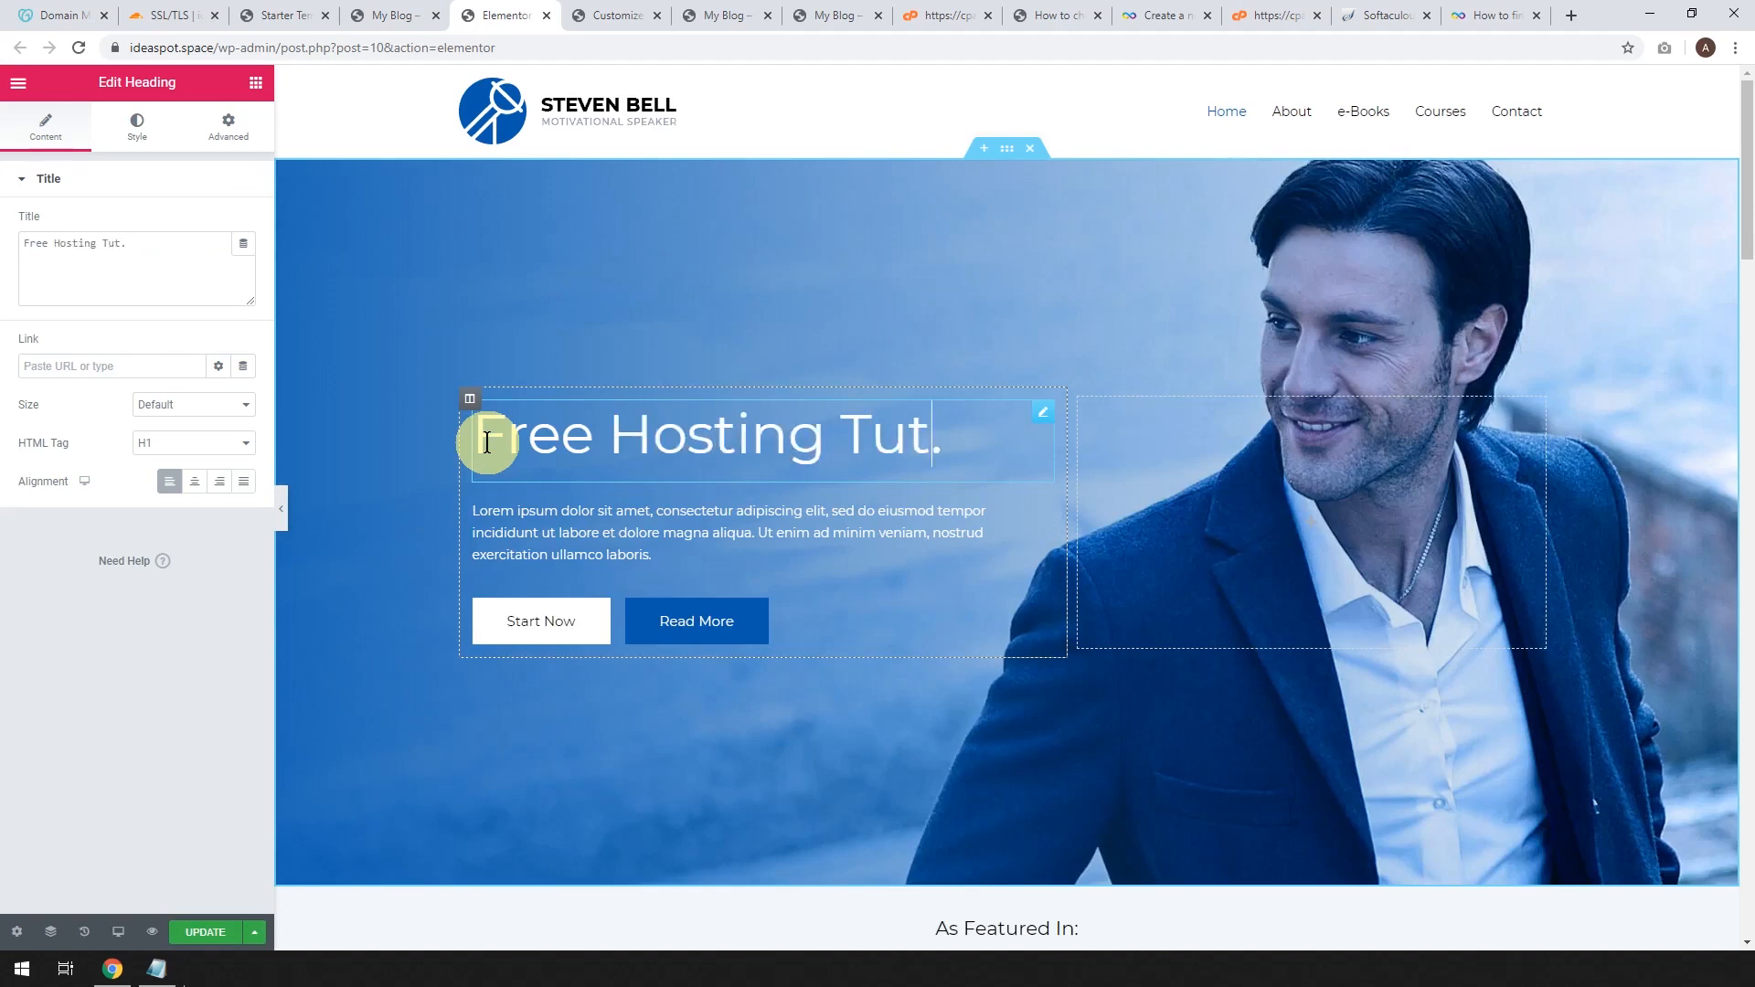
pyautogui.write('l')
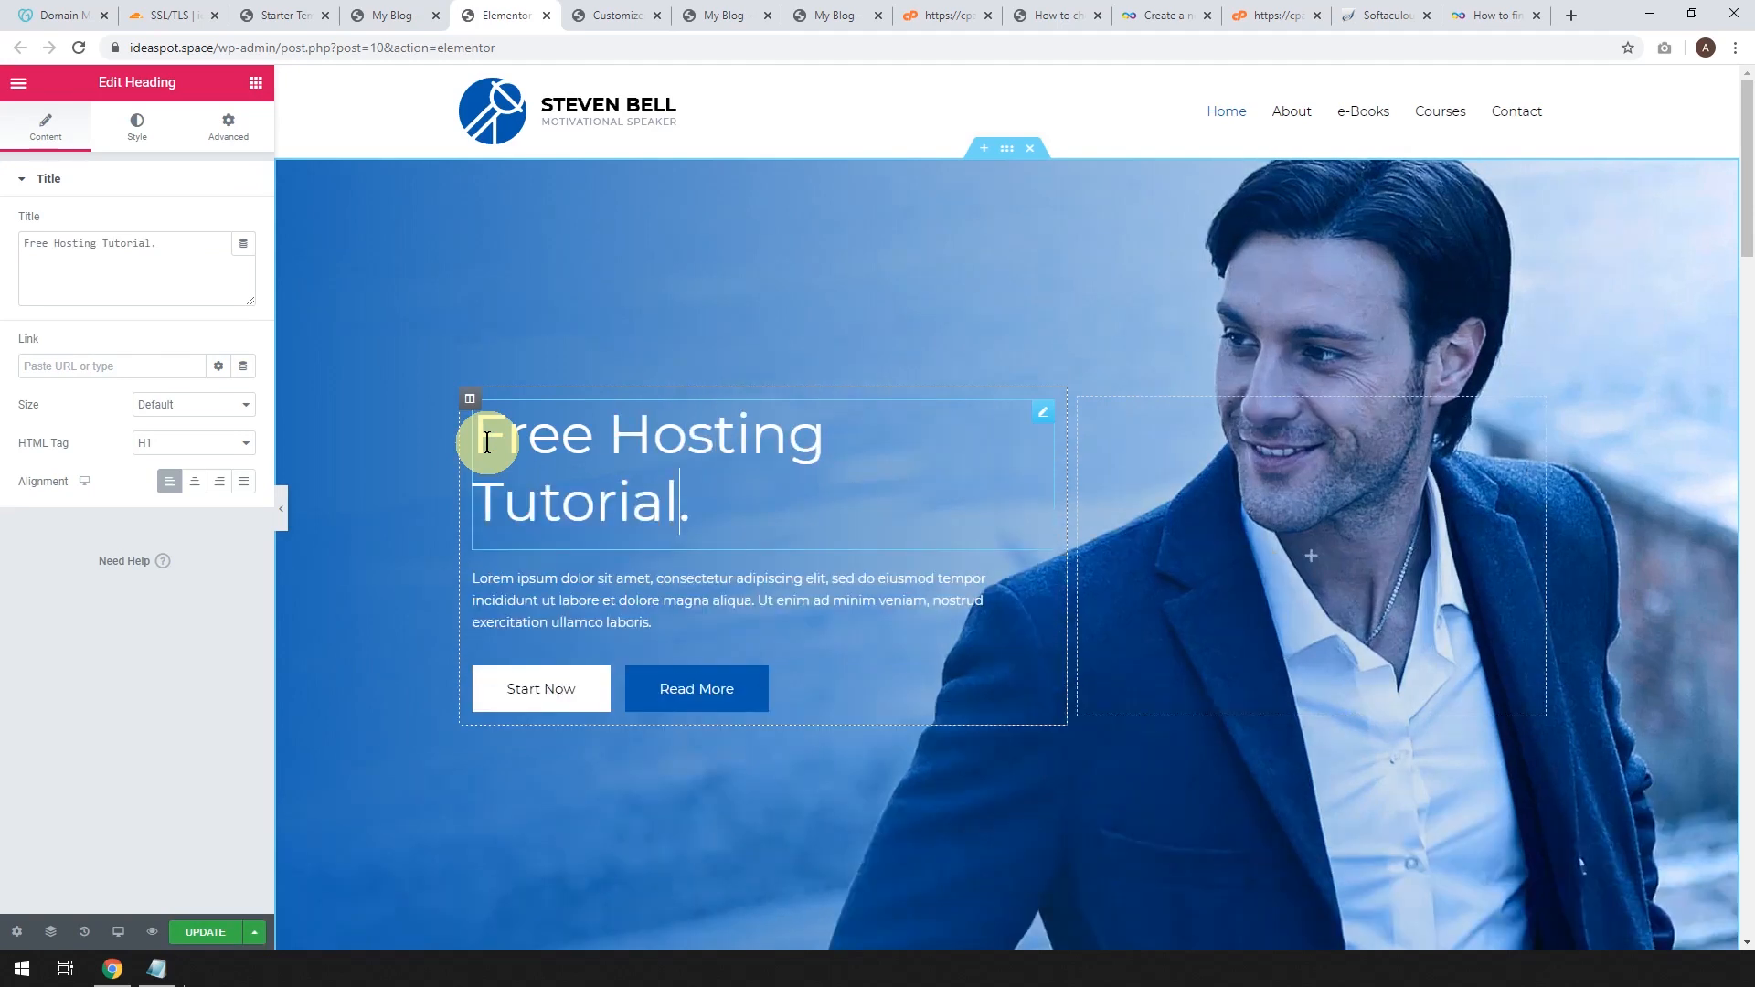
# Replace the hero paragraph with 'Making a free site with SSL security!' and update the page.
pyautogui.click(655, 625)
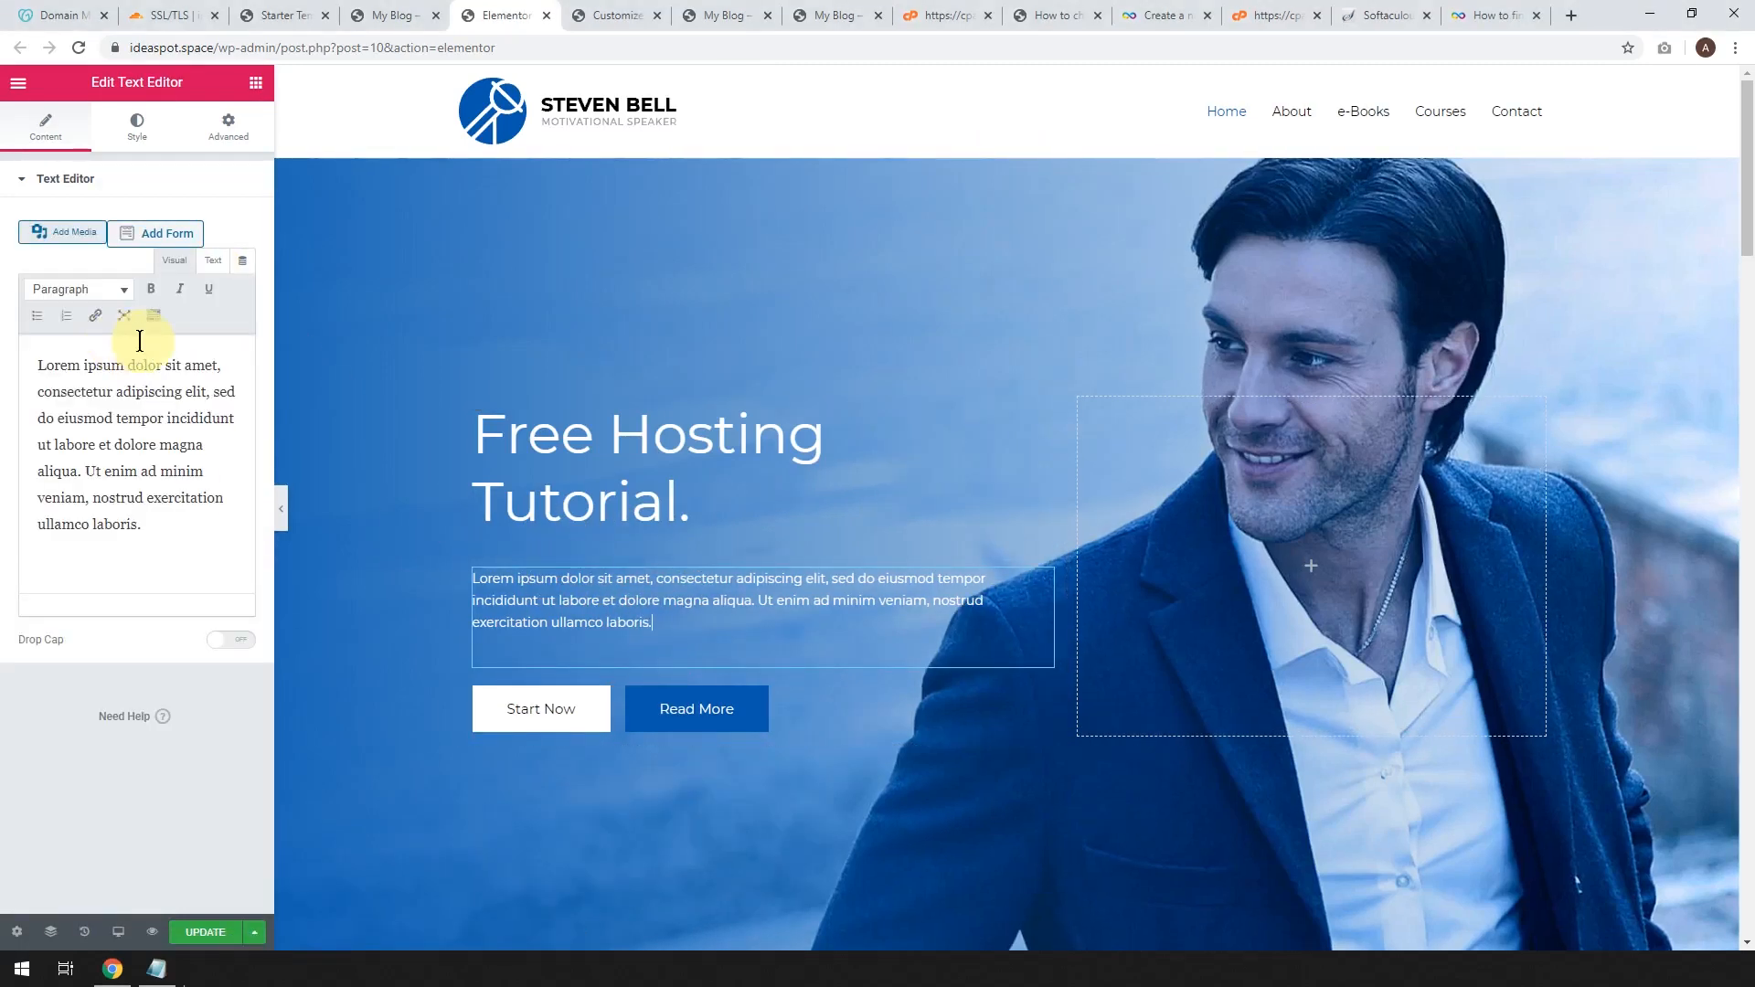
pyautogui.moveTo(179, 536); pyautogui.dragTo(5, 345)
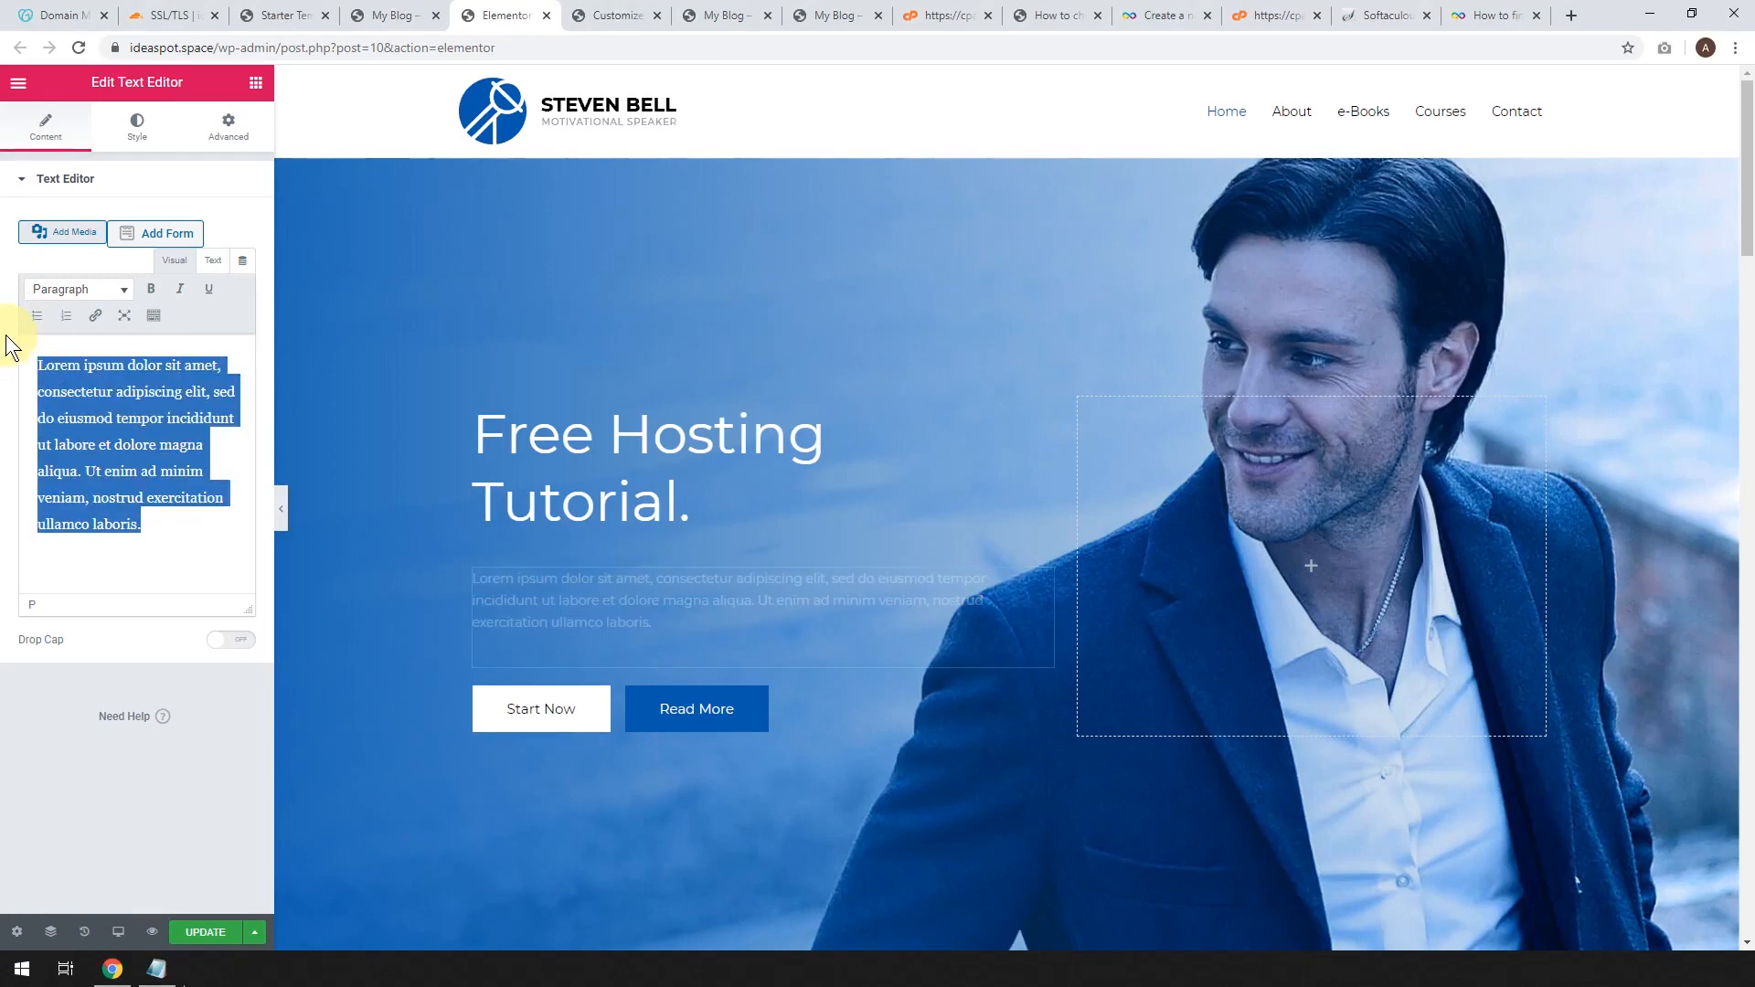
pyautogui.write('Making a f')
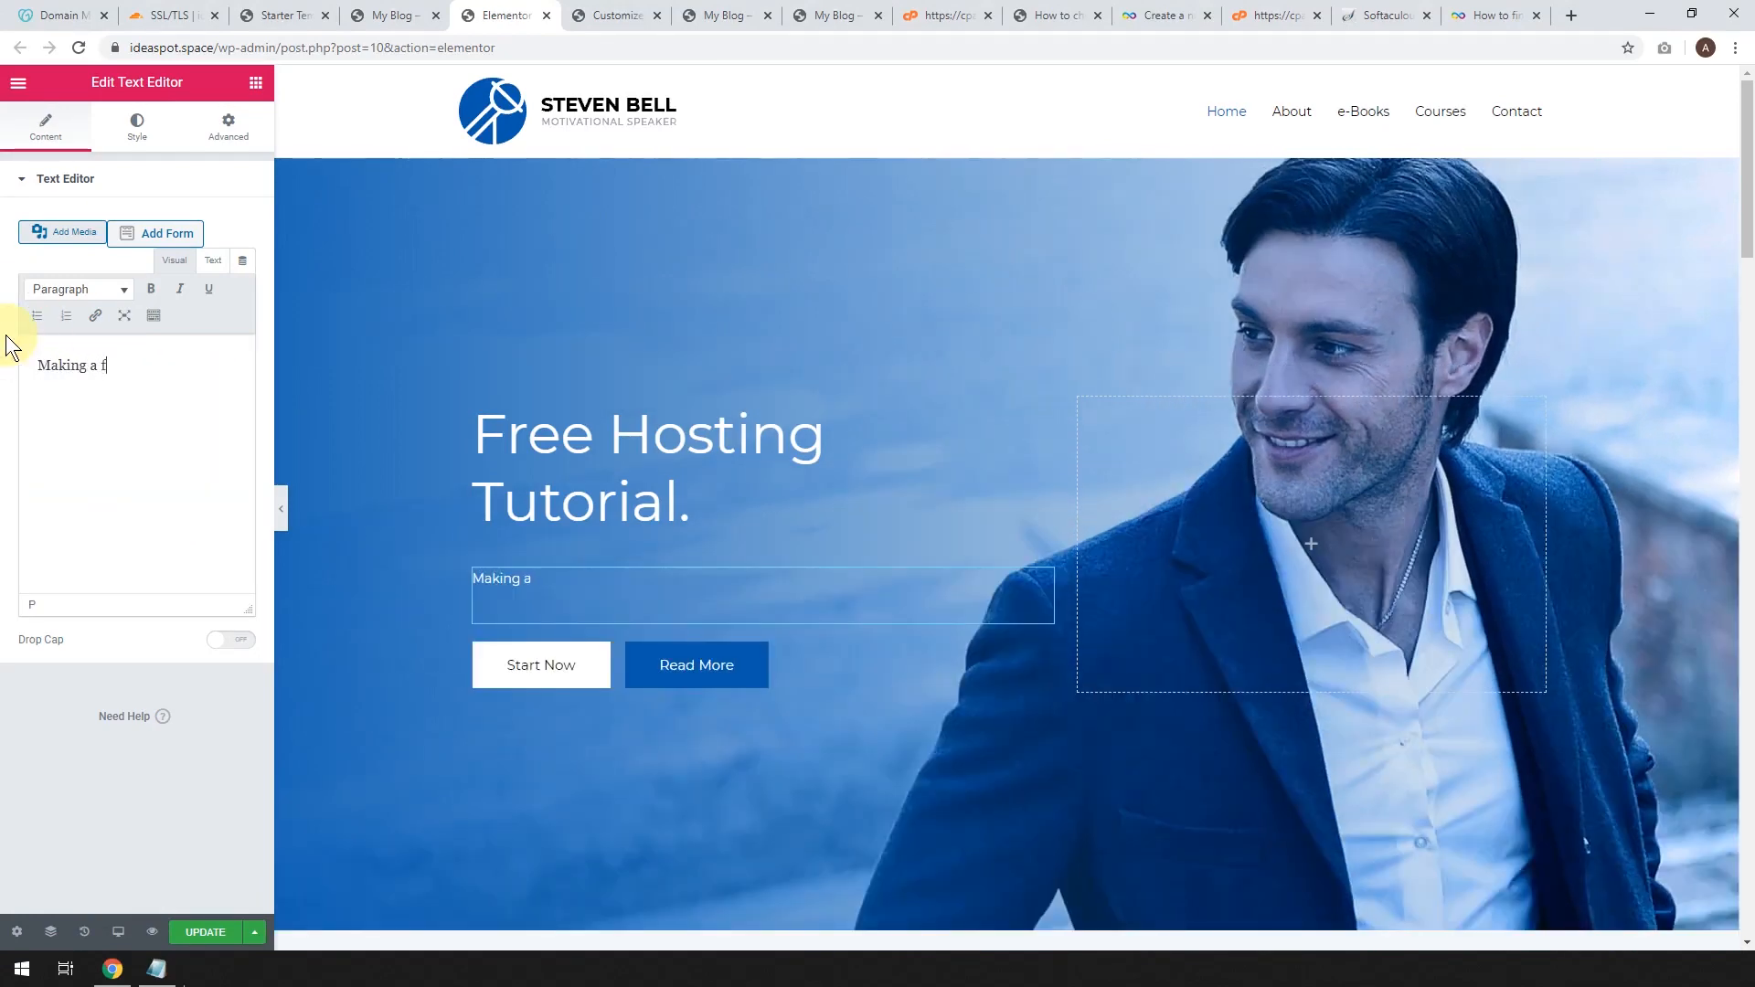
pyautogui.write('ree site with SSL secu')
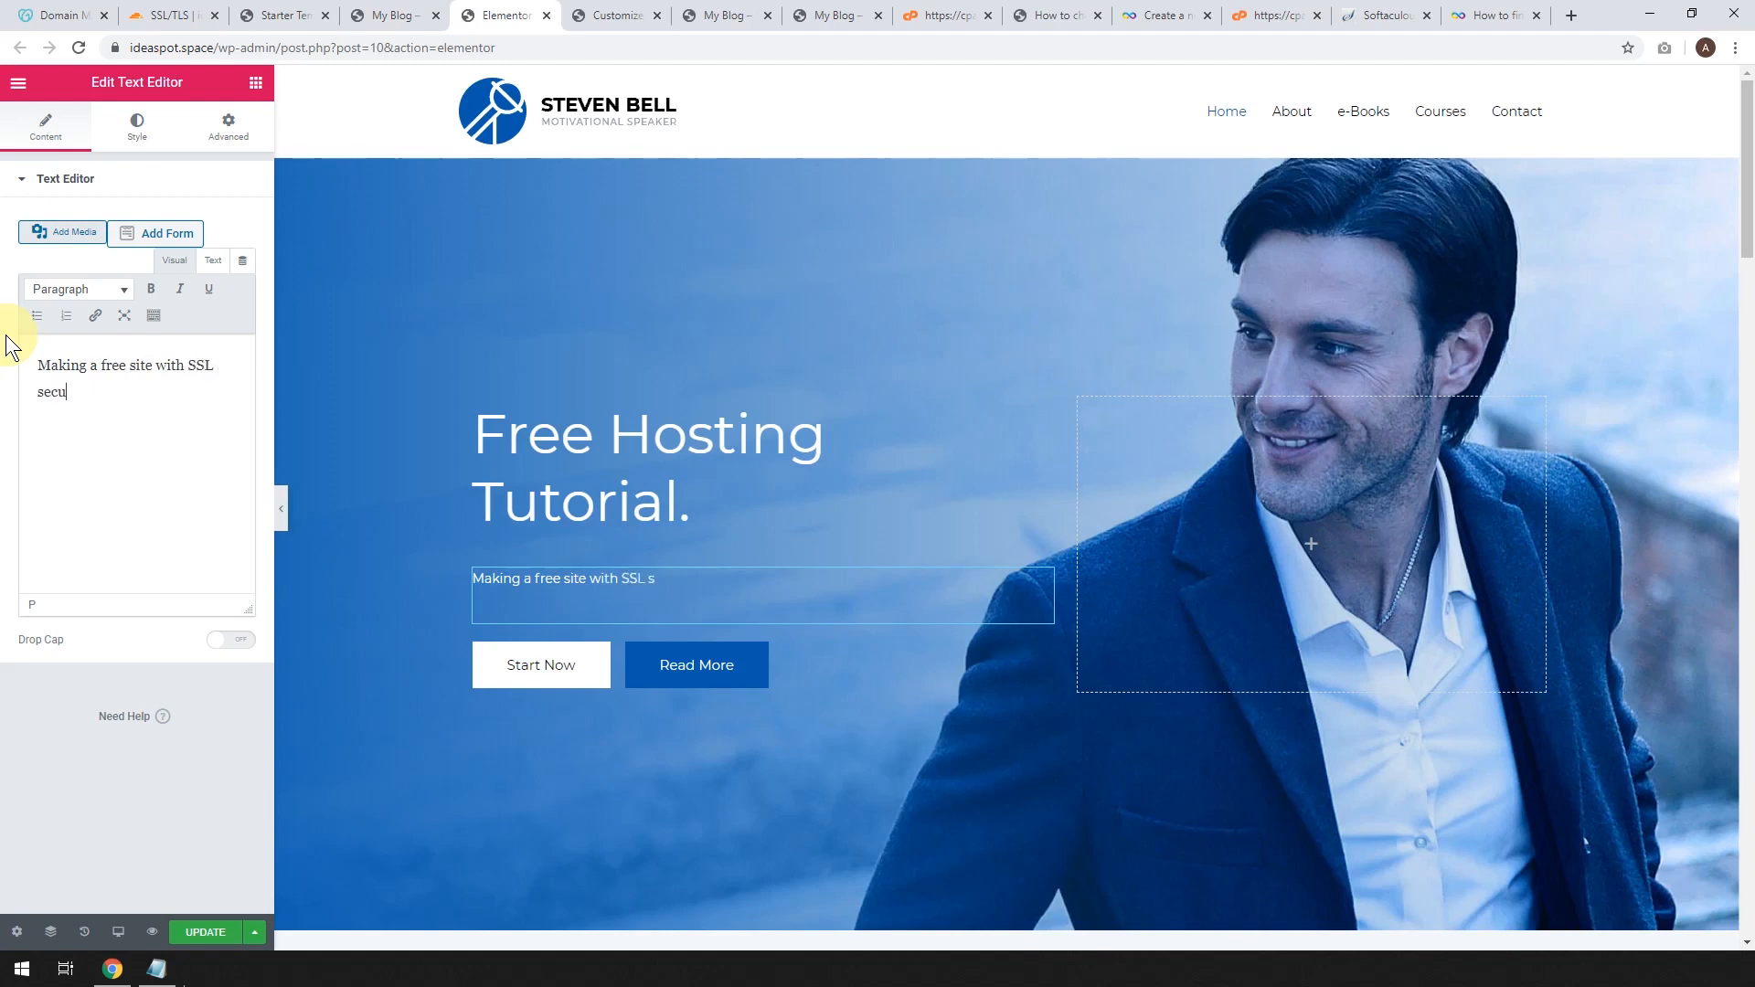
pyautogui.write('rity!')
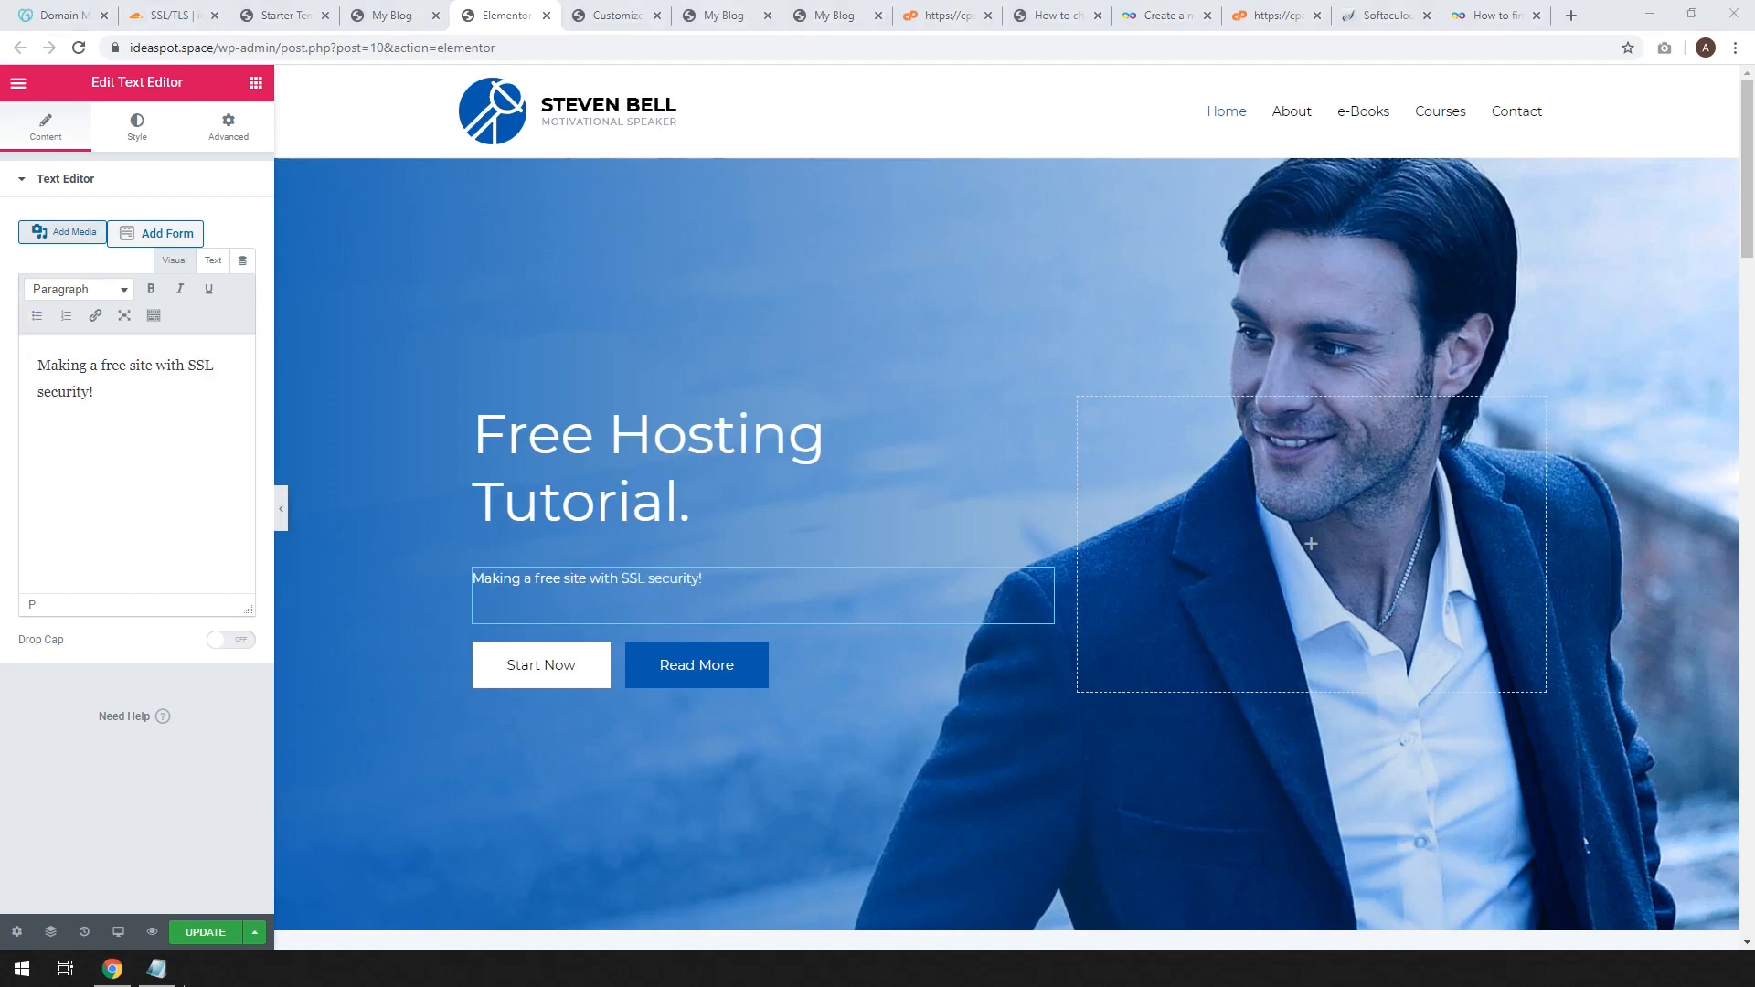
pyautogui.click(203, 934)
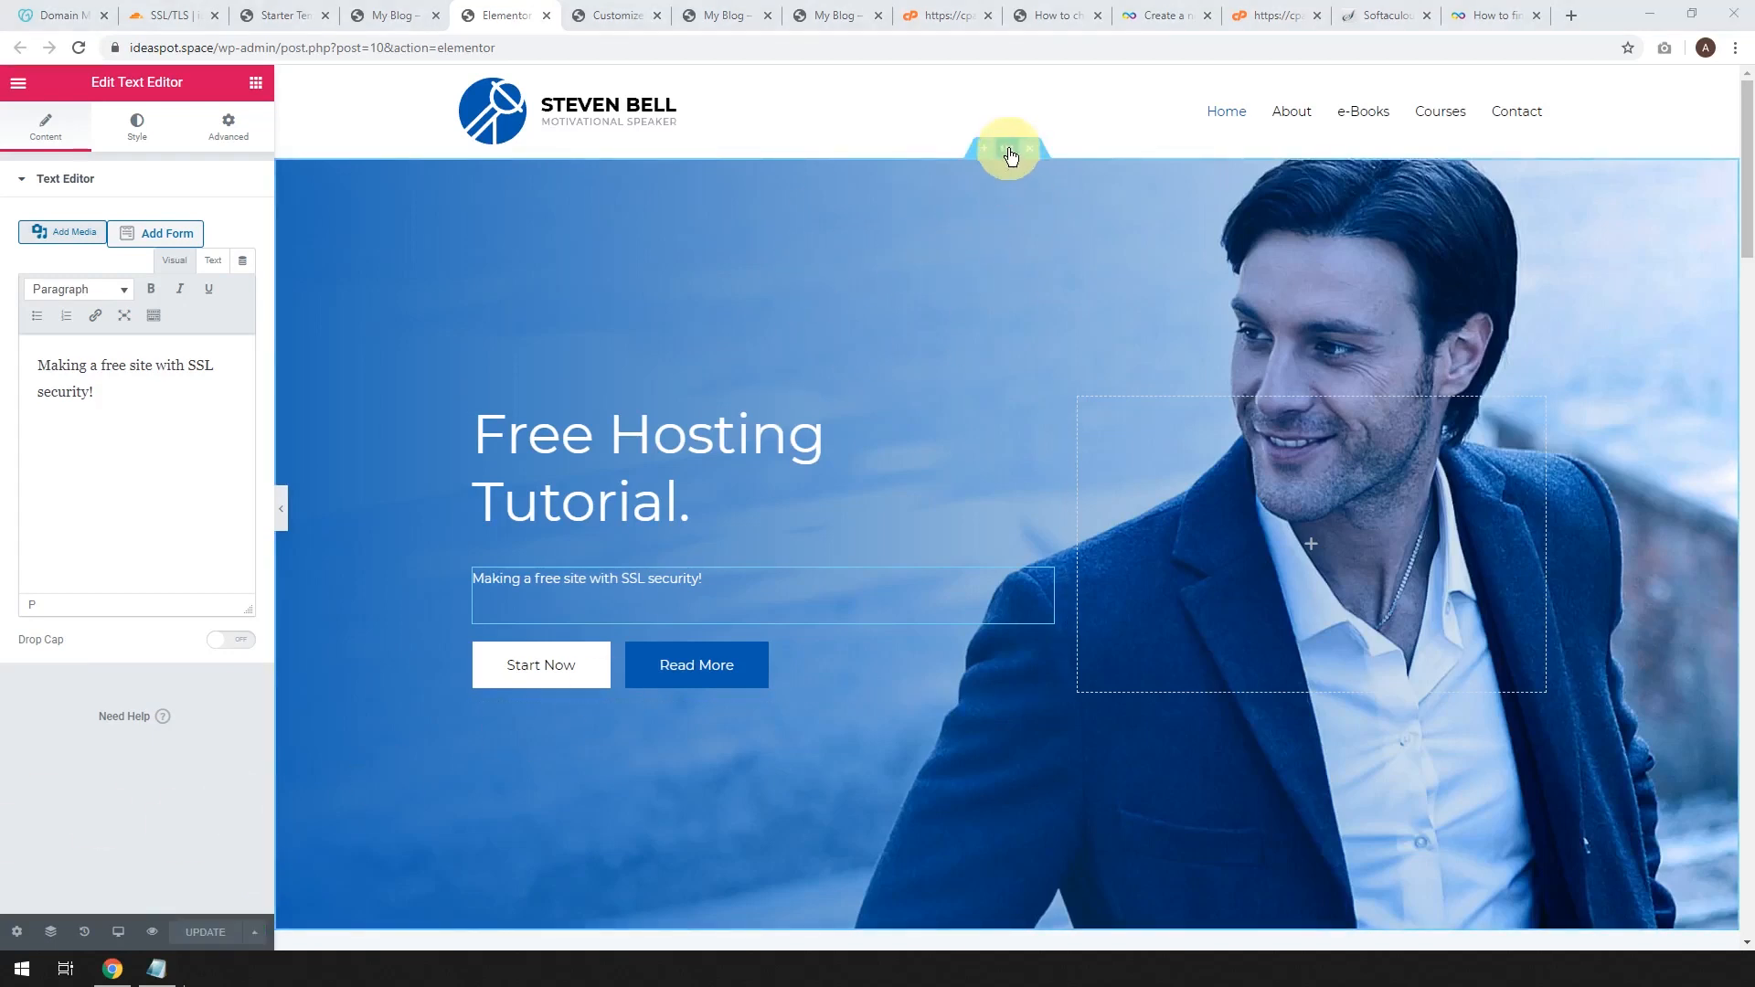
# Set the hero section background to the light-blue chair image from the Media Library and update.
pyautogui.click(1009, 151)
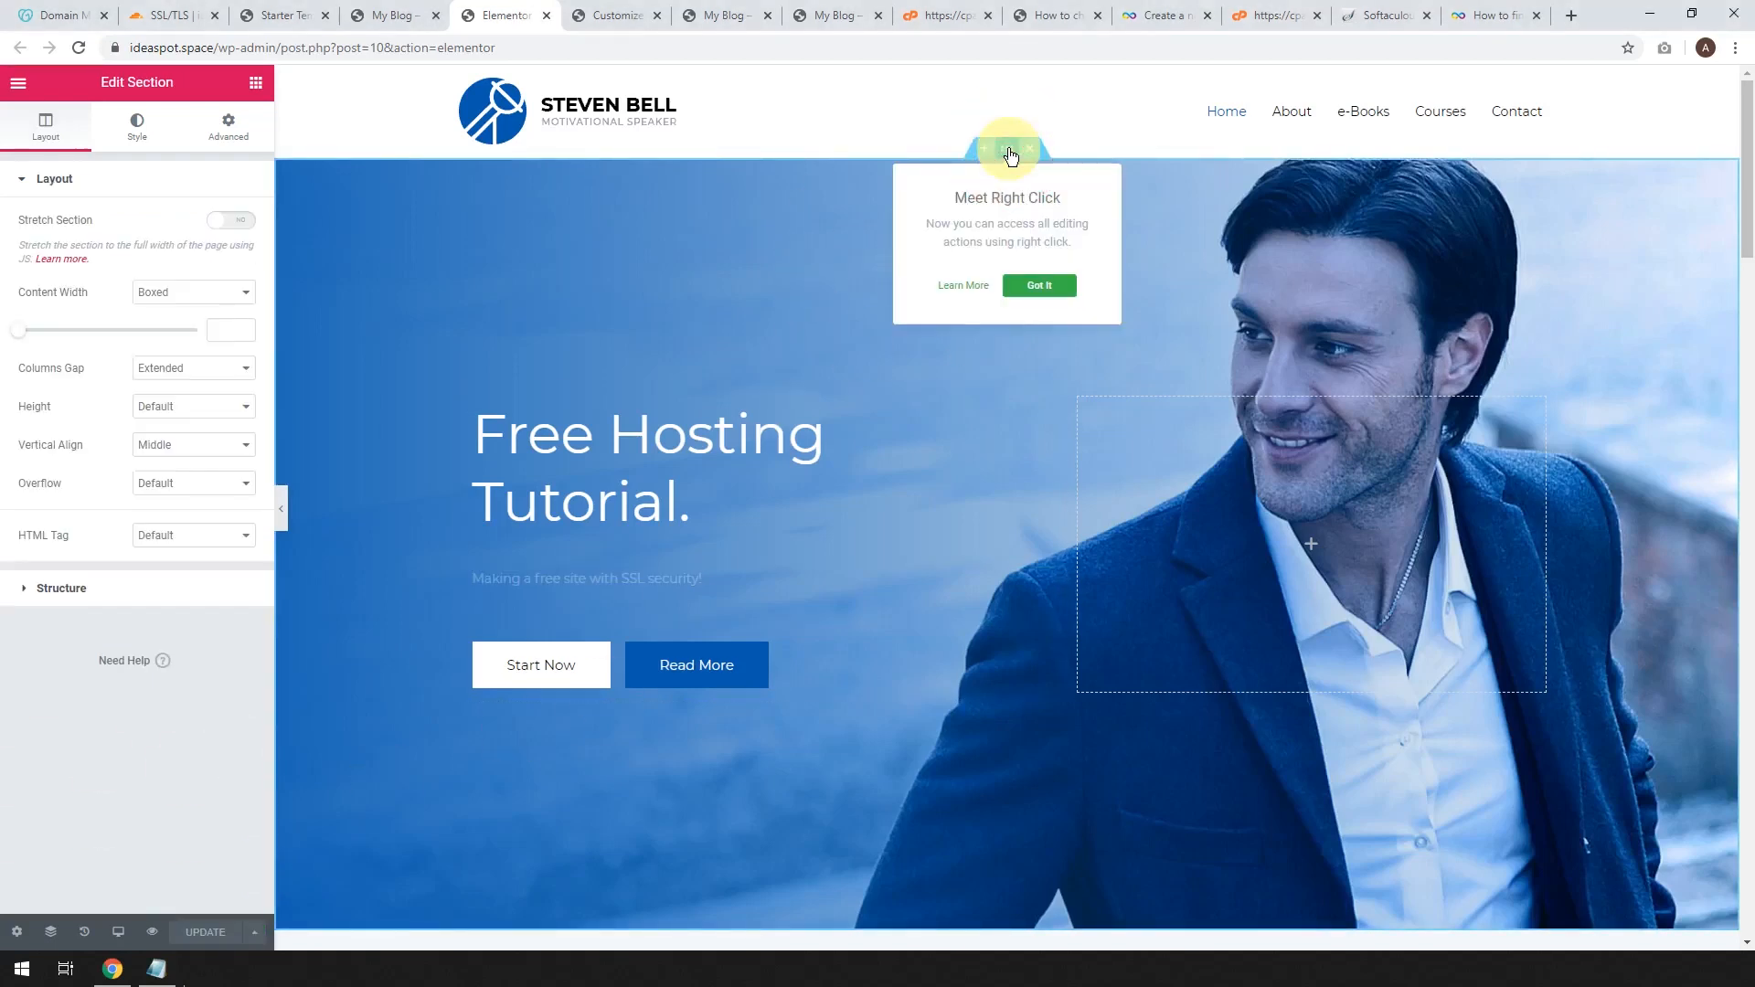
pyautogui.click(143, 131)
pyautogui.click(106, 420)
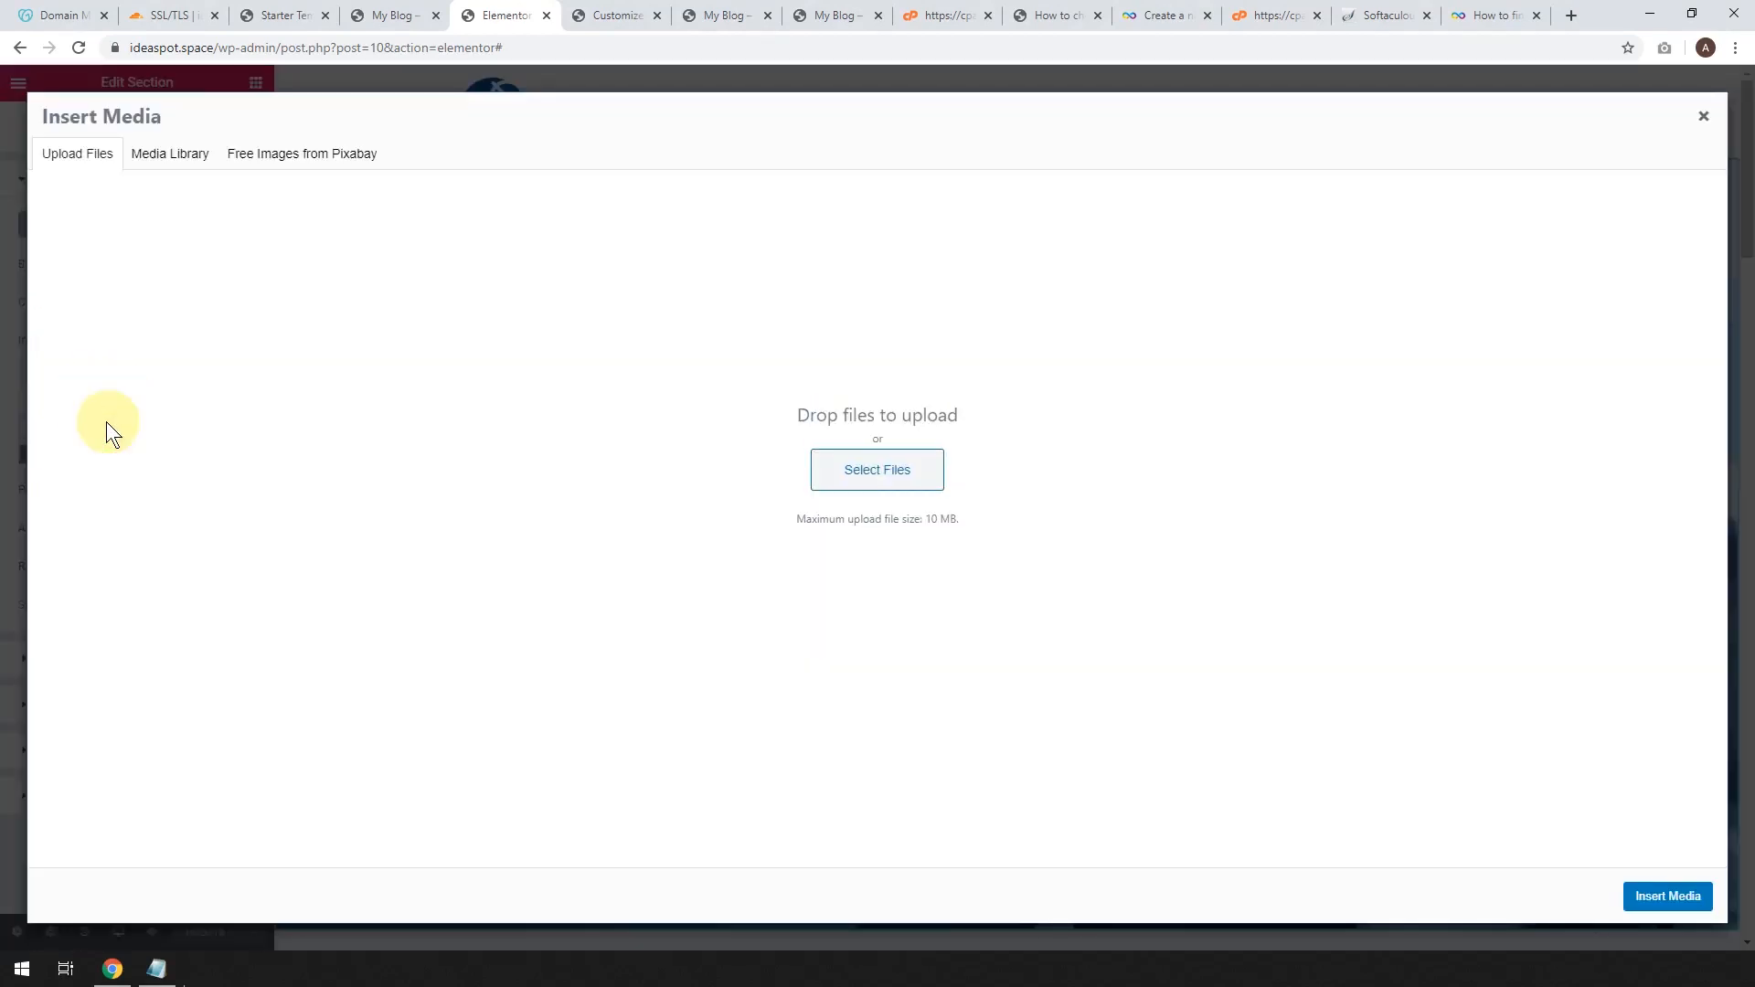
pyautogui.click(160, 156)
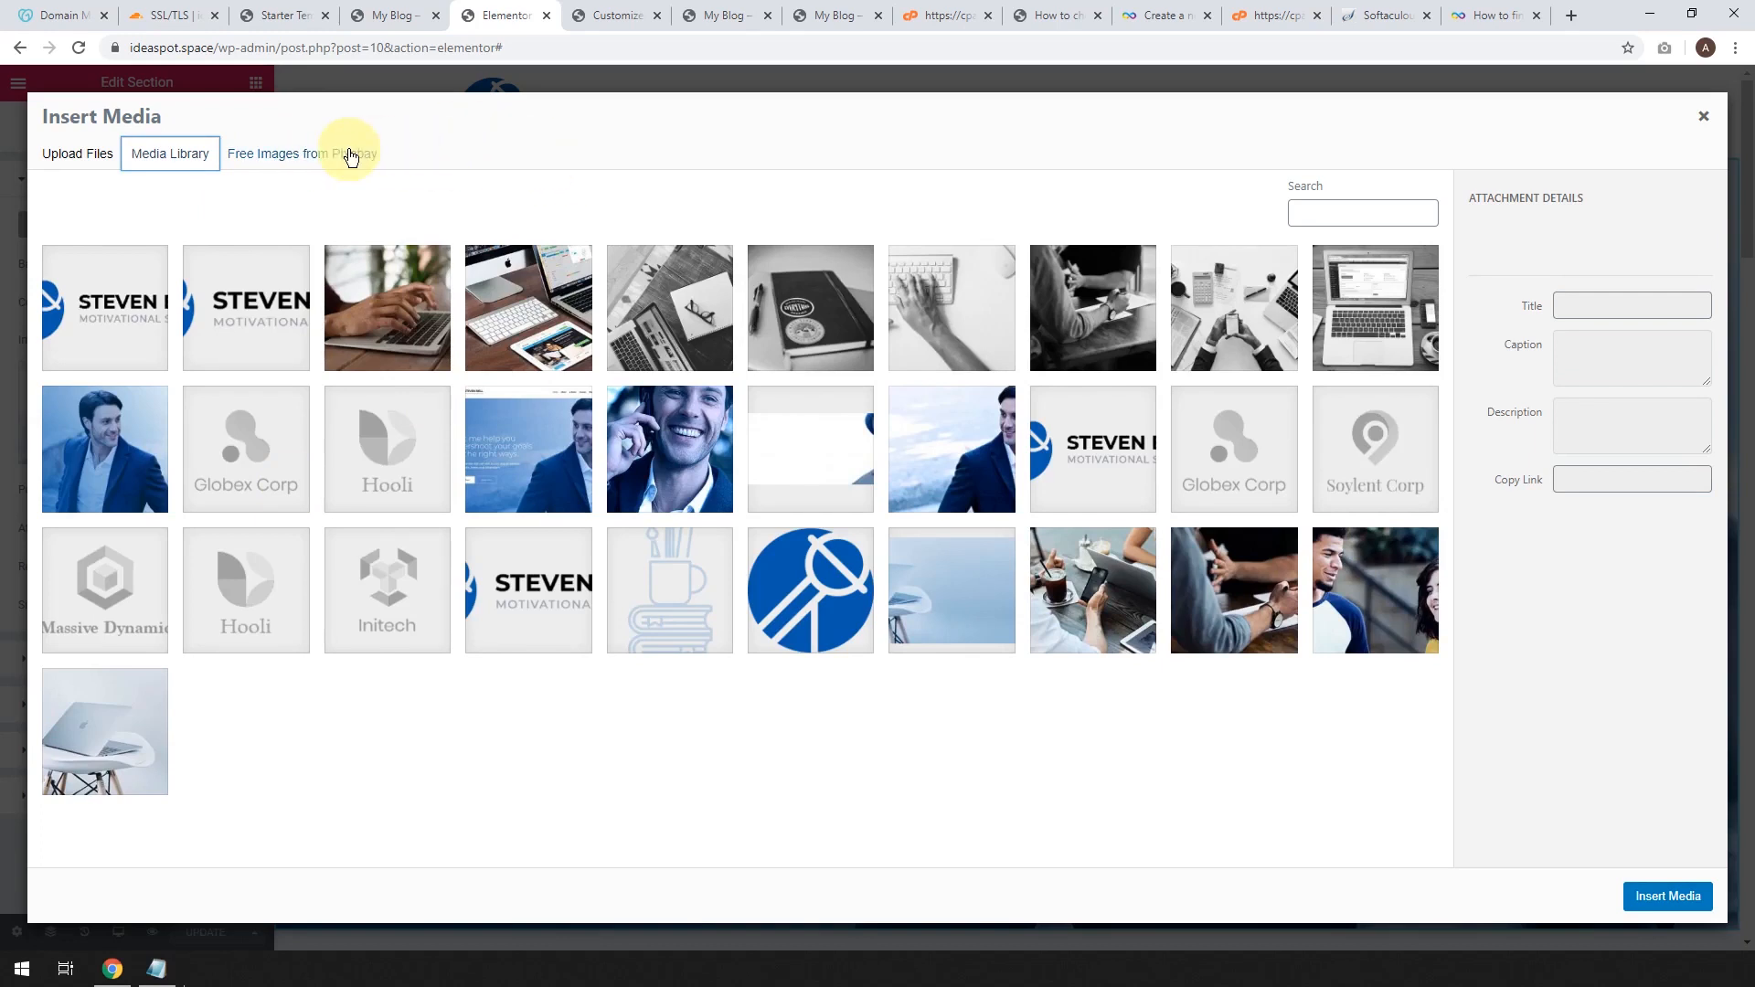
pyautogui.click(945, 599)
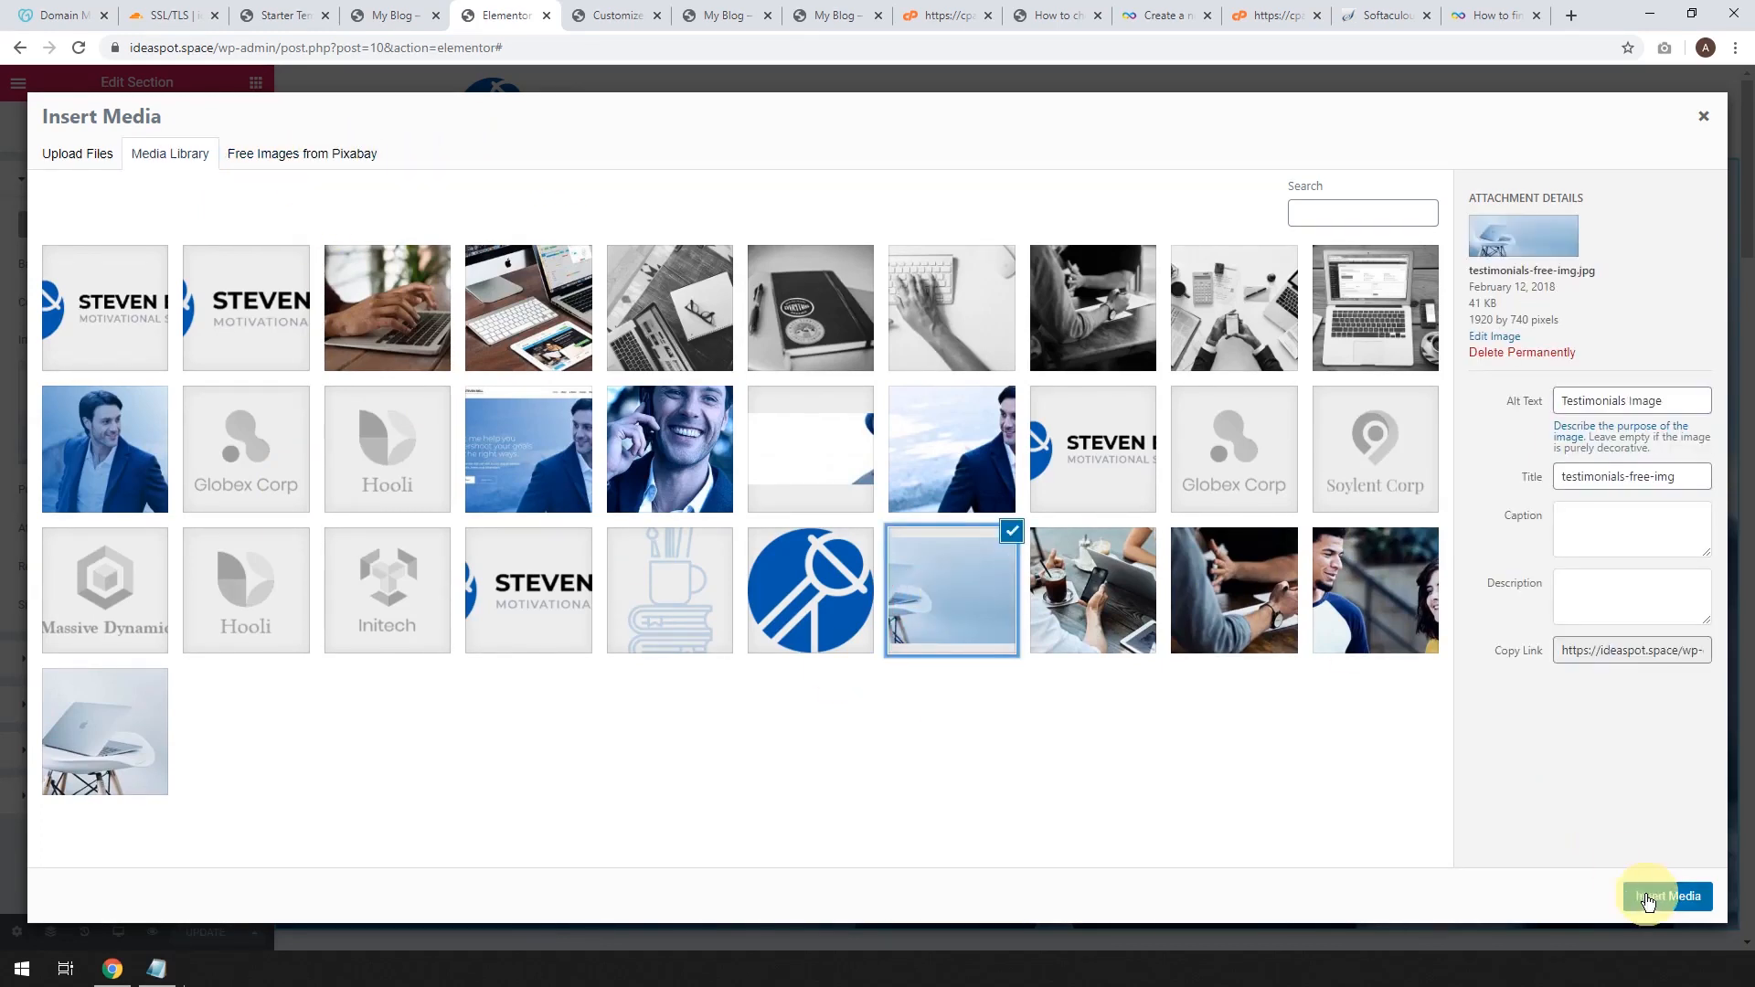
pyautogui.click(1648, 898)
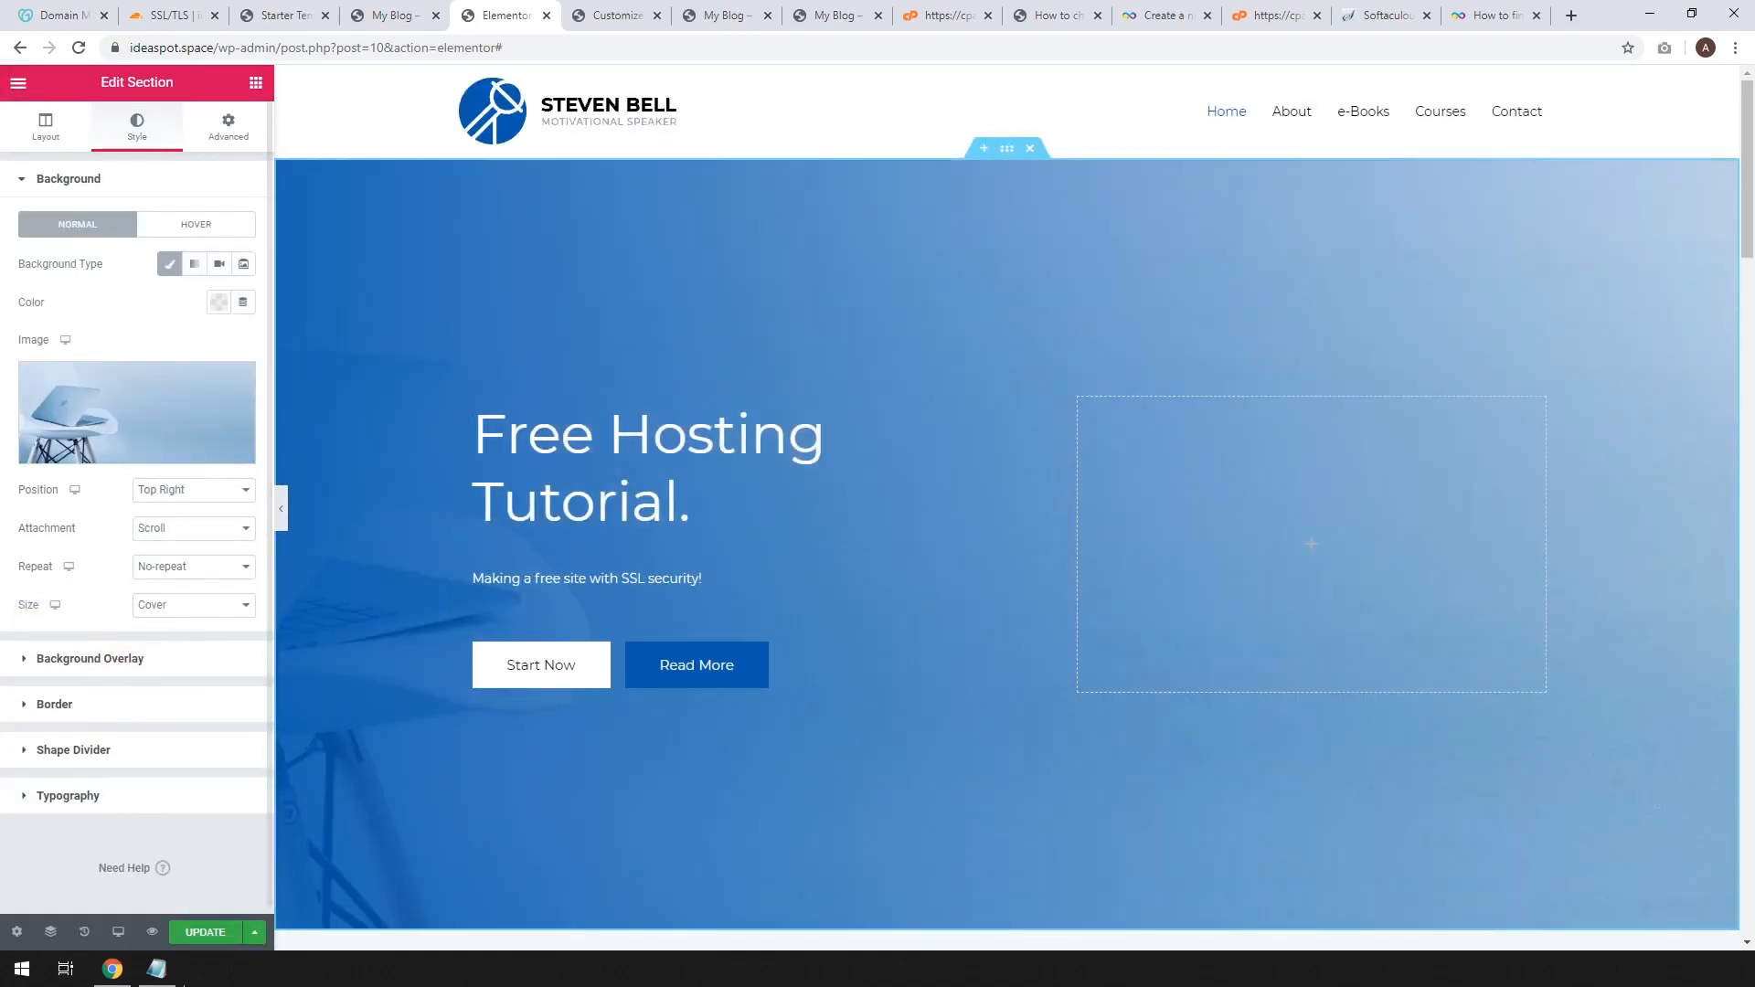
pyautogui.click(196, 930)
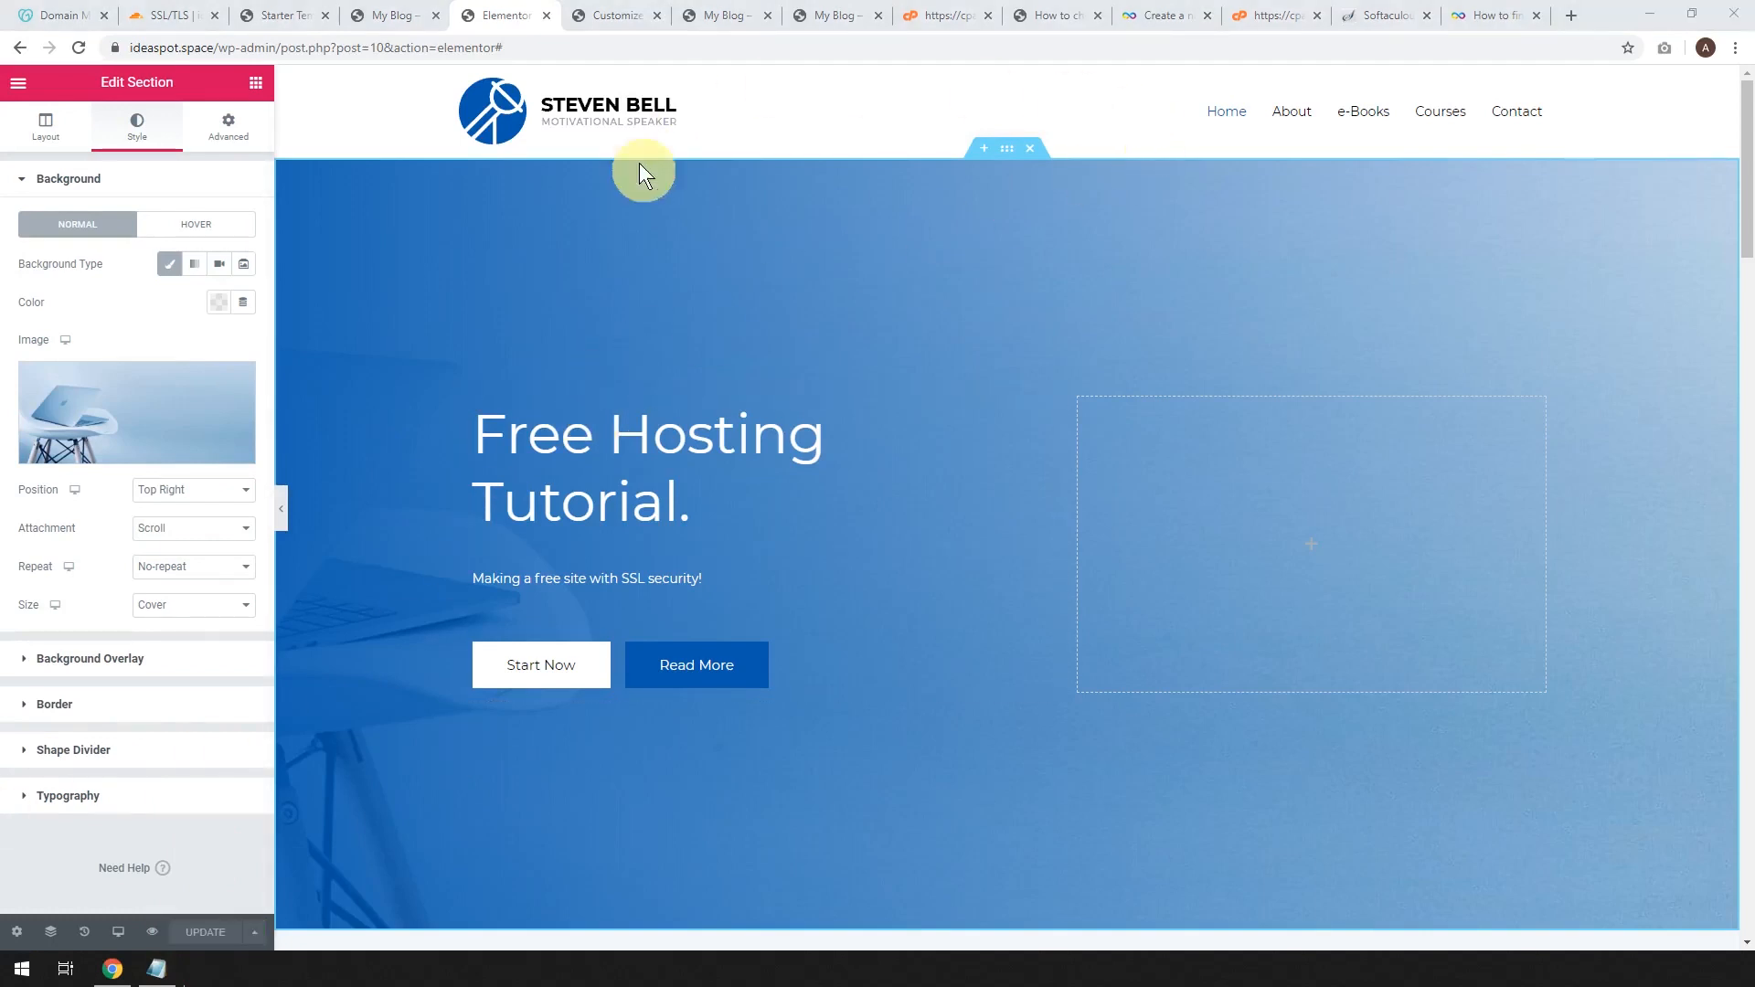
pyautogui.click(388, 16)
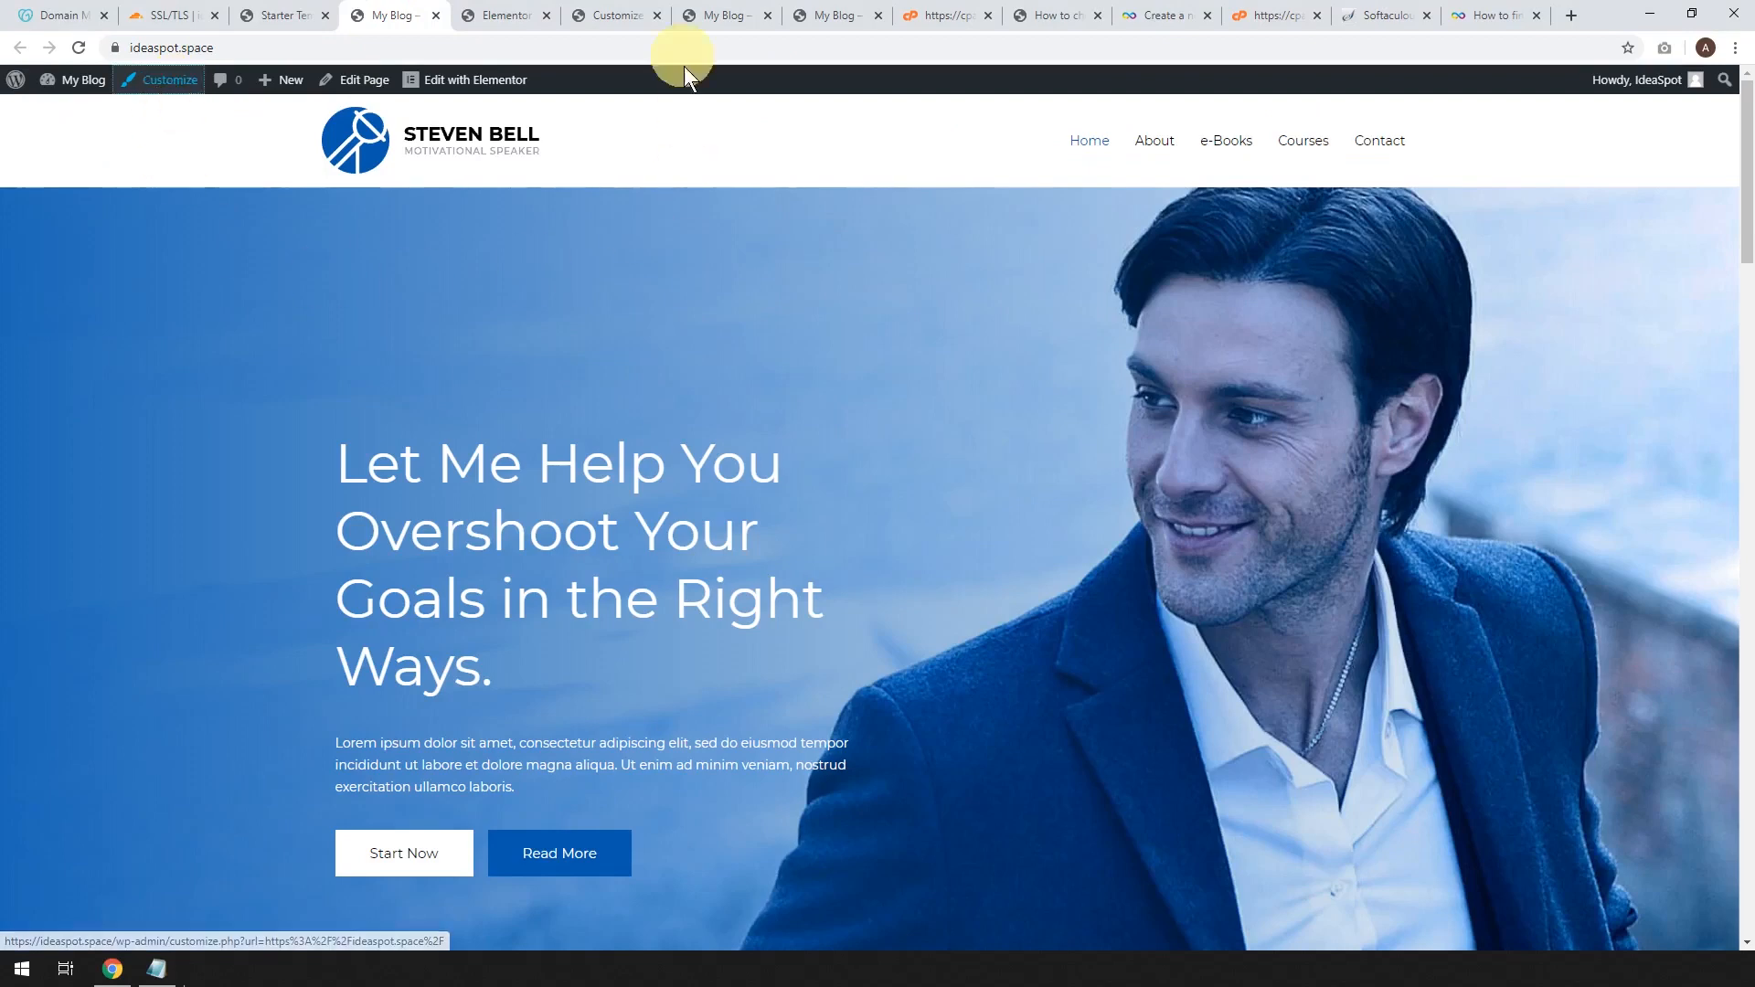
# In the Customizer's Site Identity, remove the current site logo and retina logo.
pyautogui.click(612, 16)
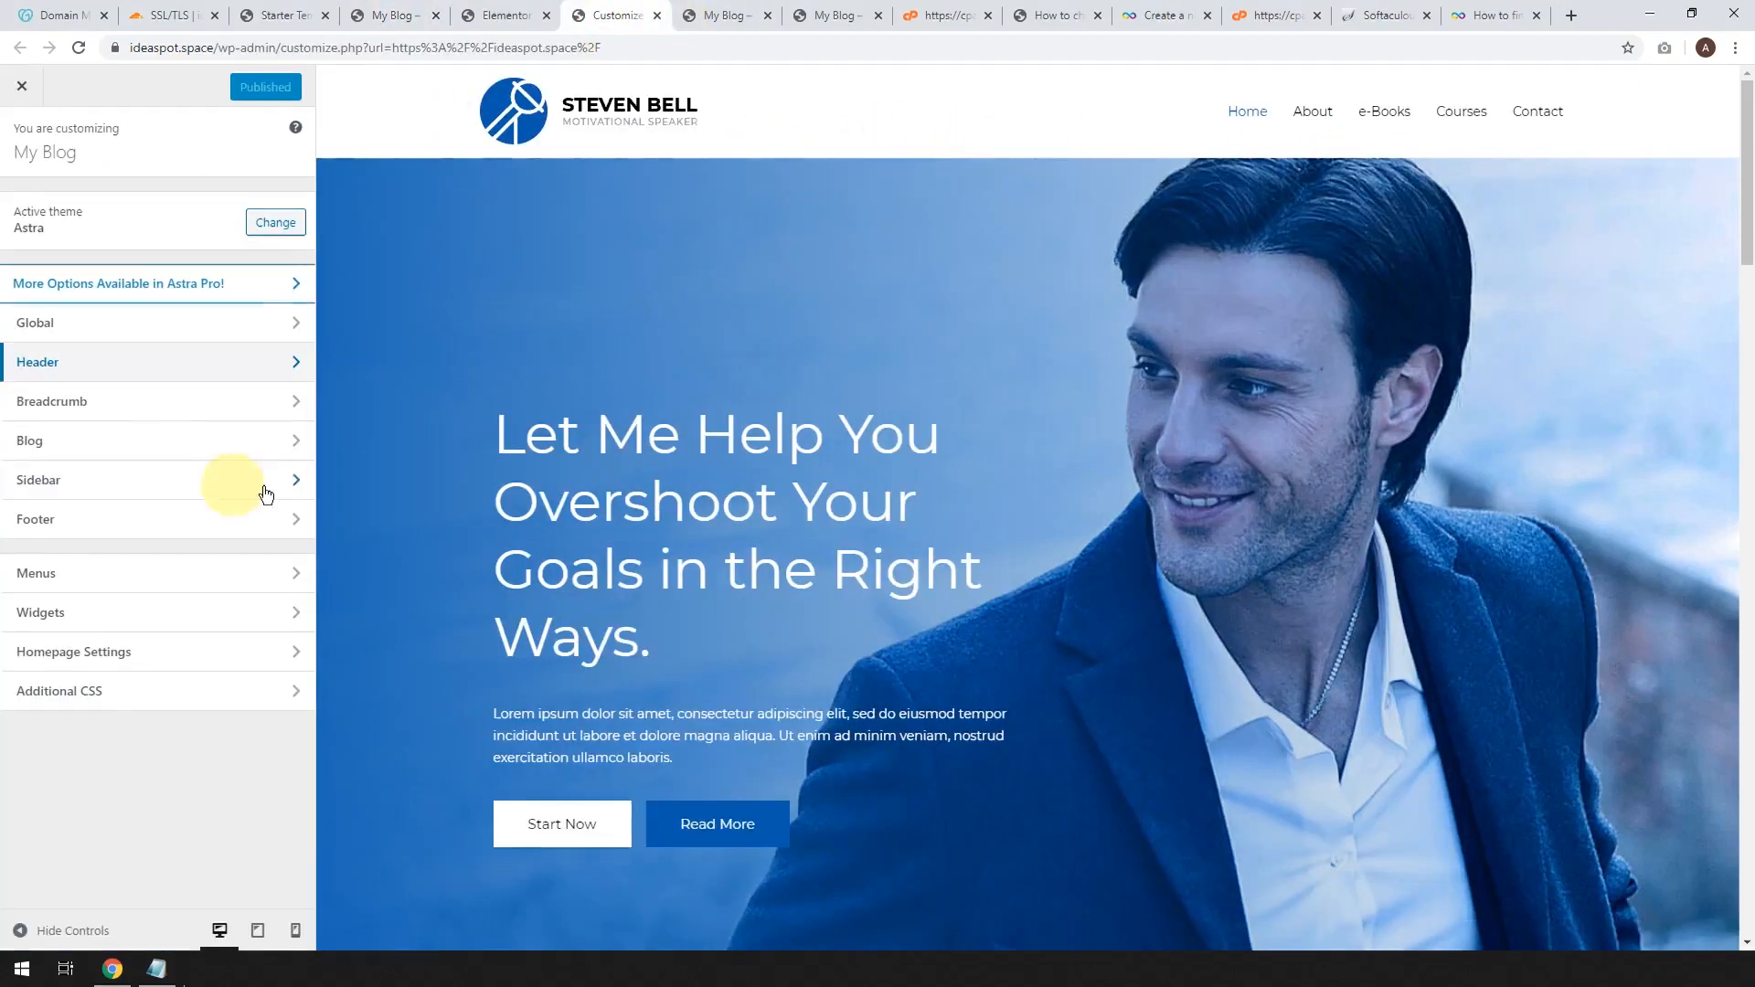
pyautogui.click(47, 366)
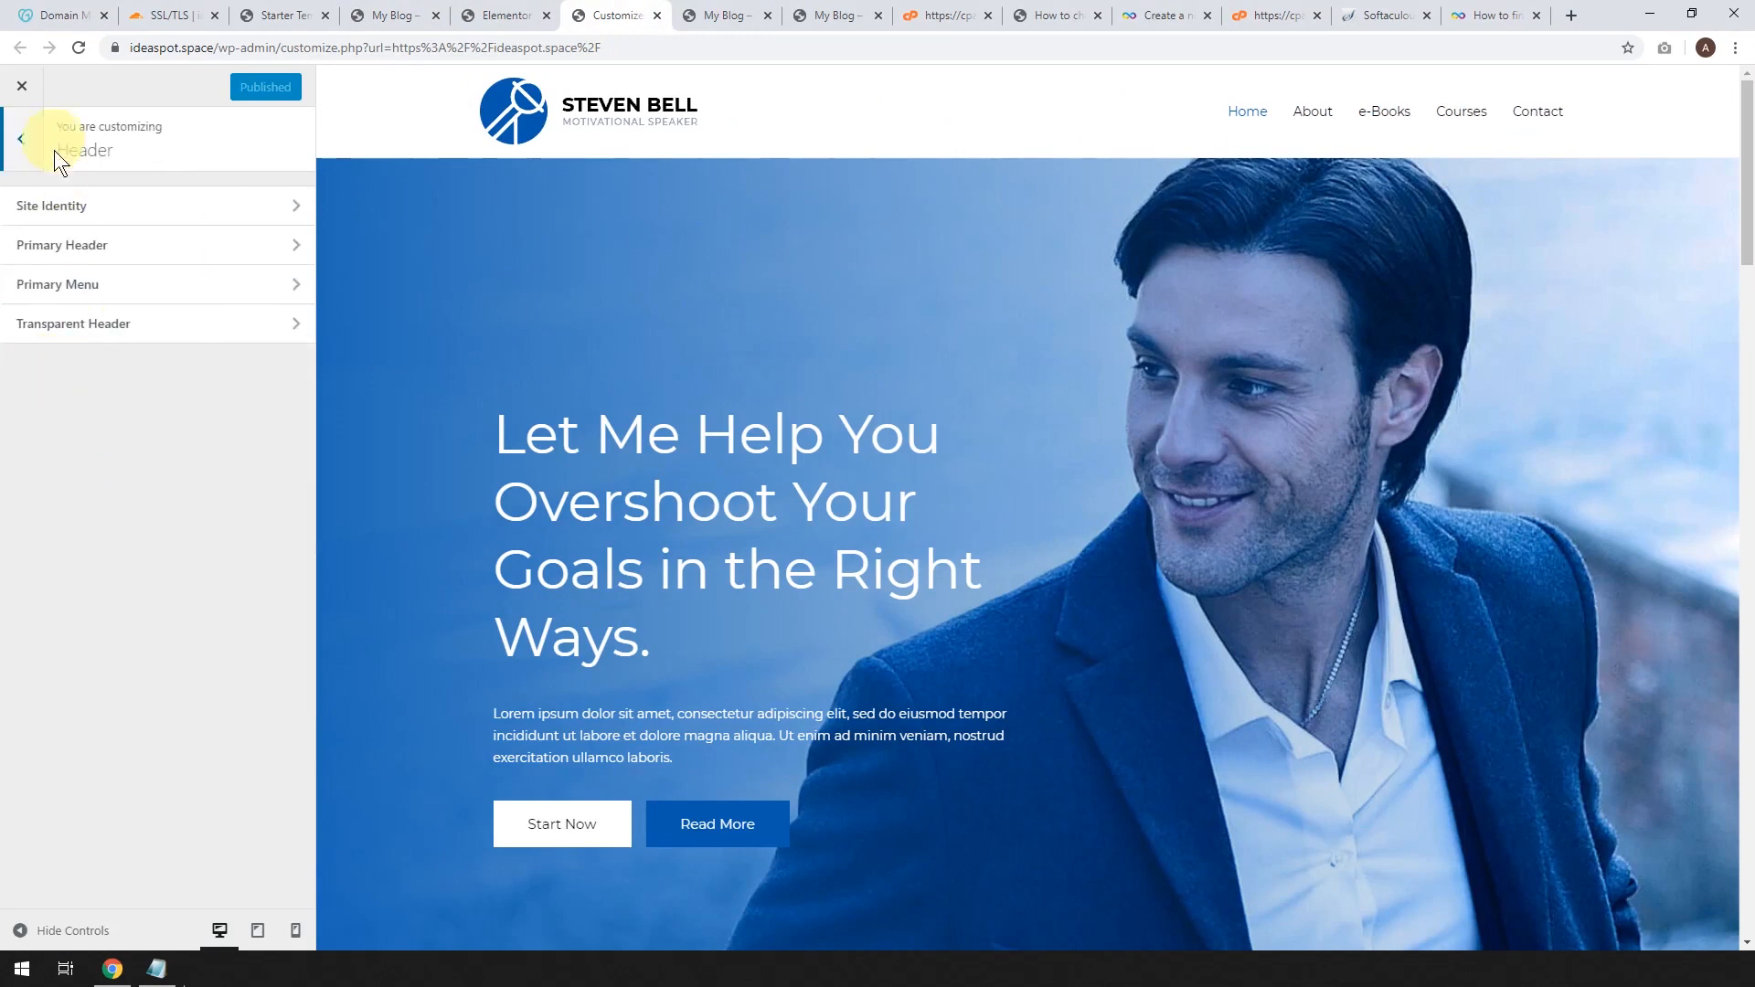
pyautogui.click(64, 207)
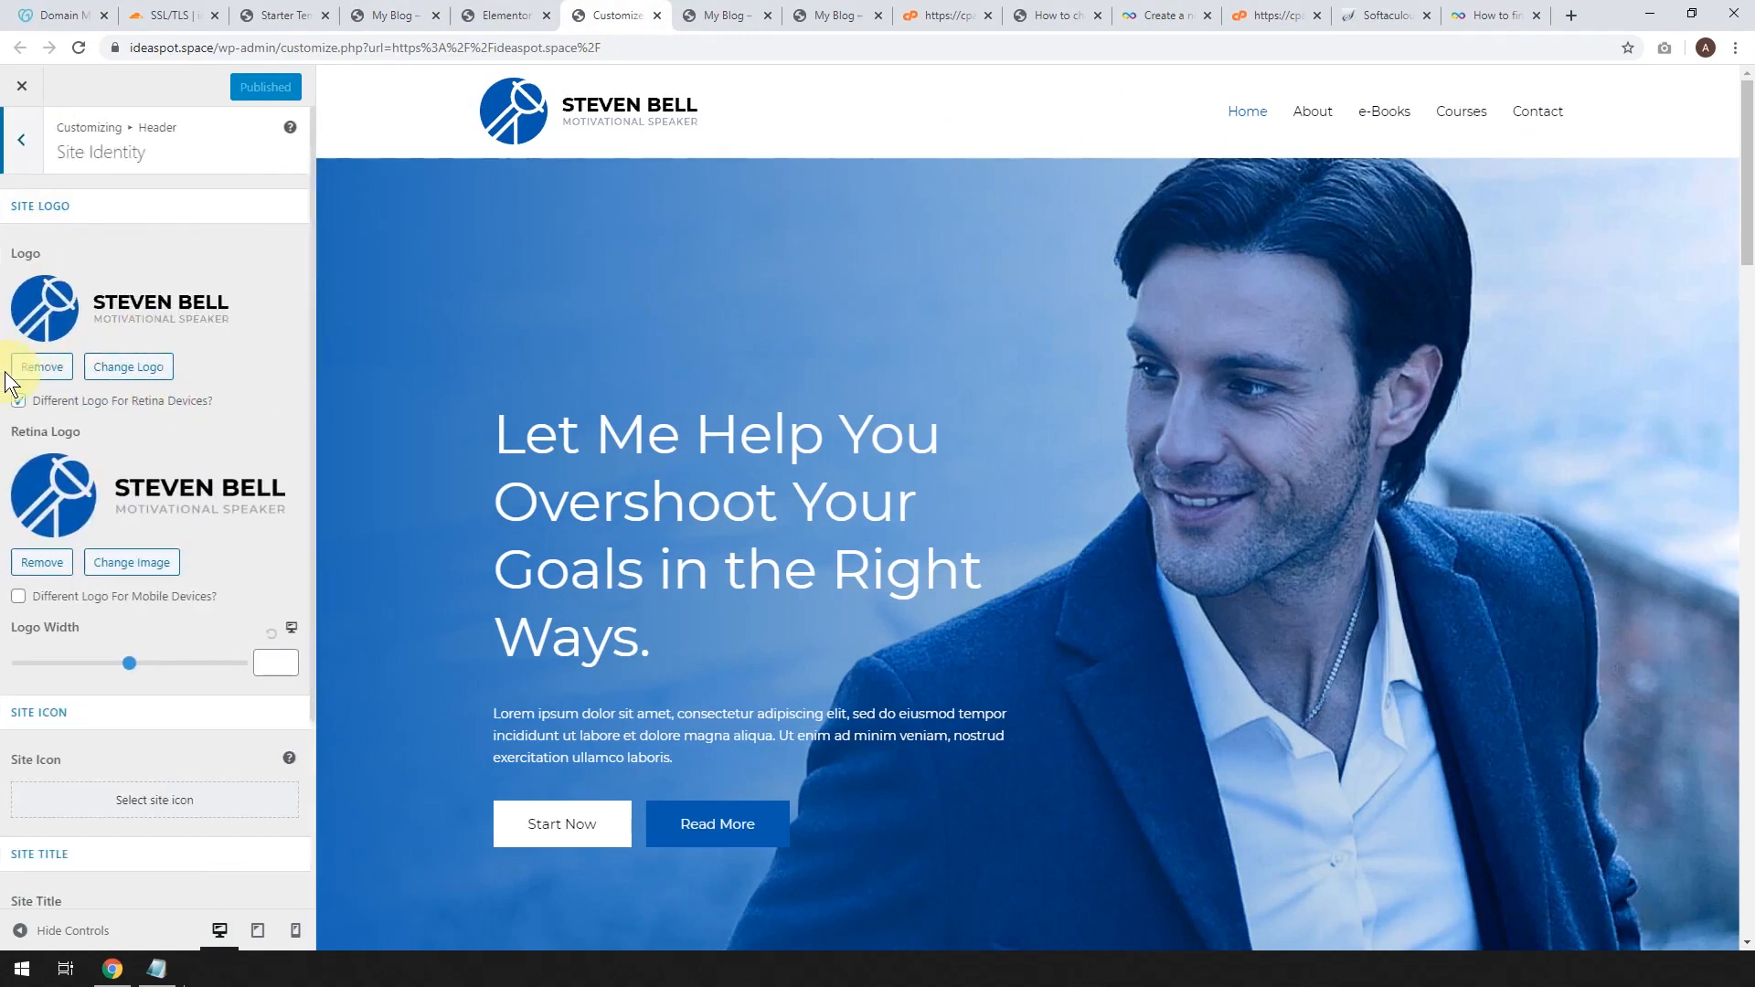
pyautogui.click(52, 376)
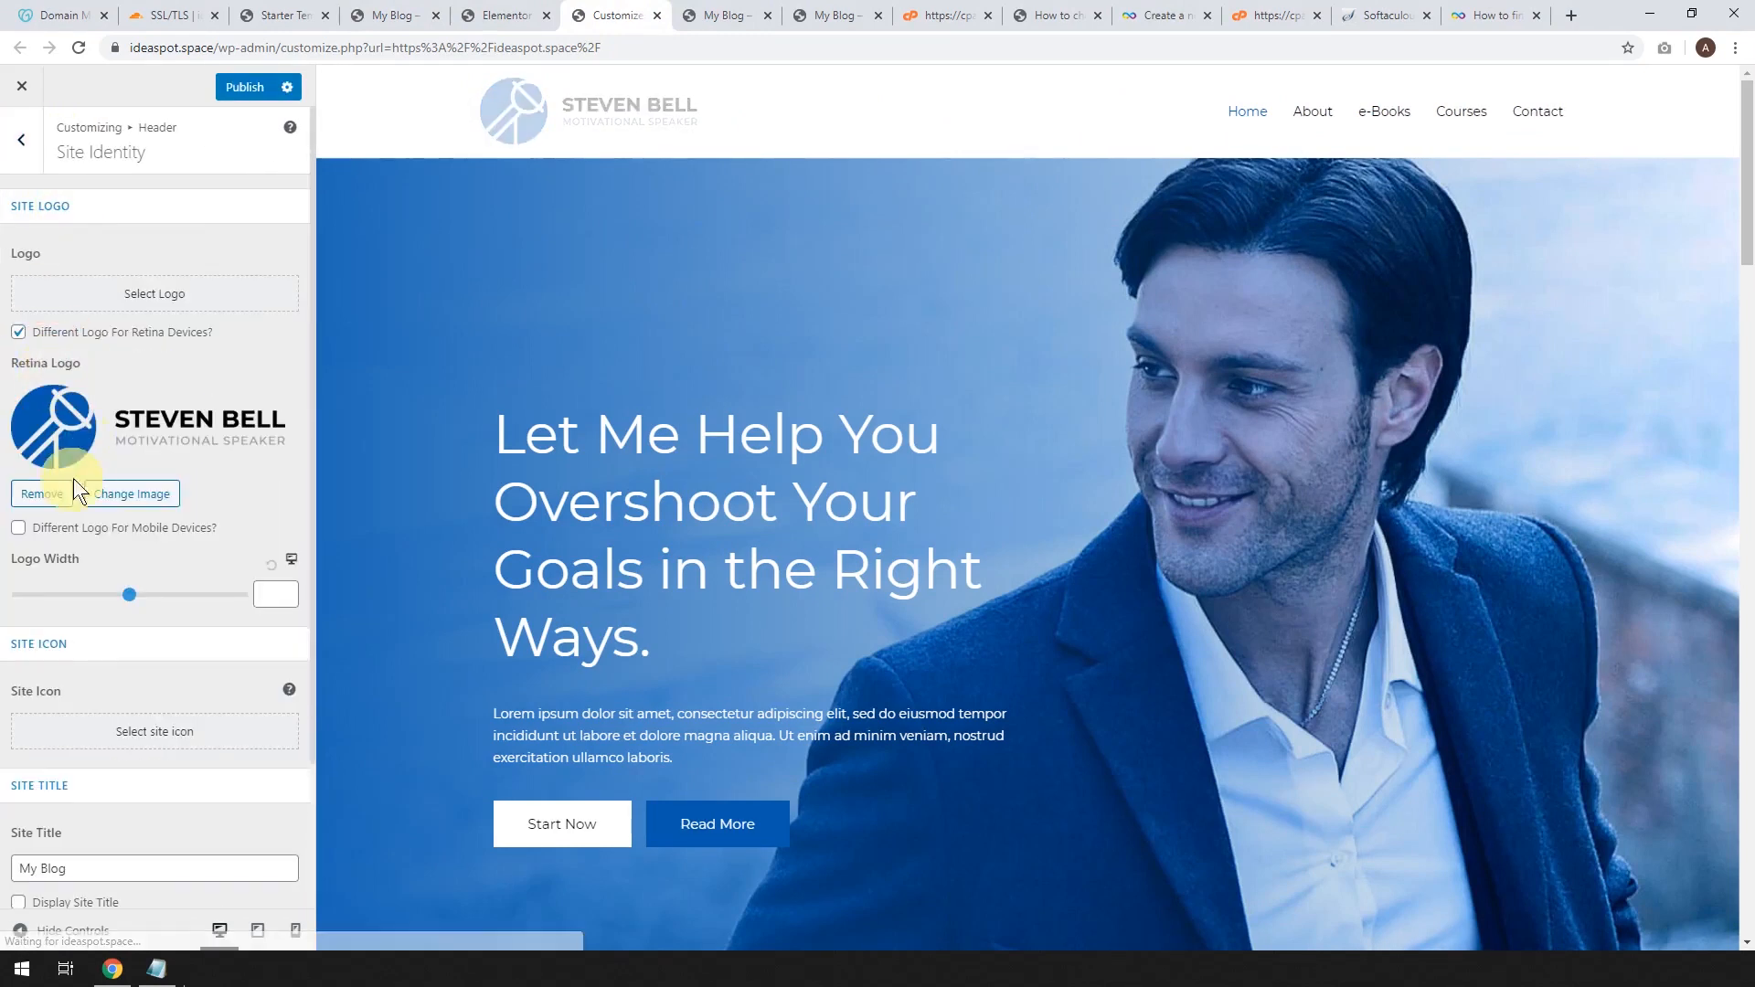
pyautogui.click(41, 493)
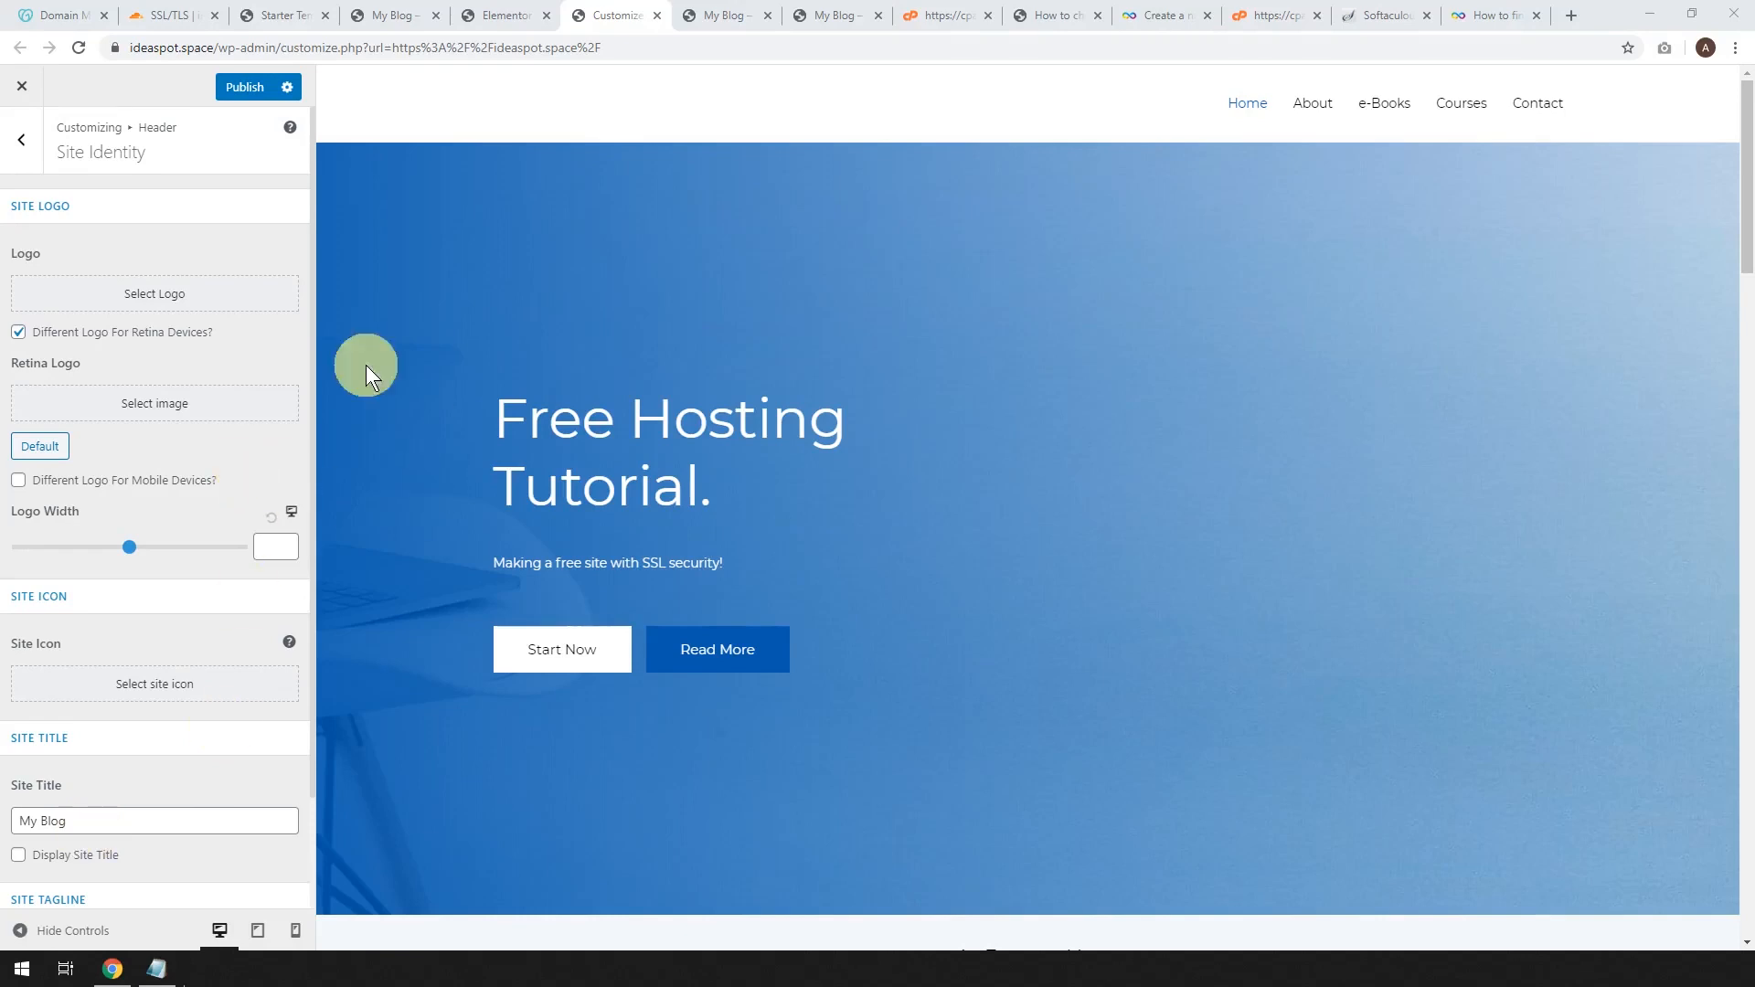
# Upload idea-logo-160.png as the uncropped site logo and set its width to 80.
pyautogui.click(138, 292)
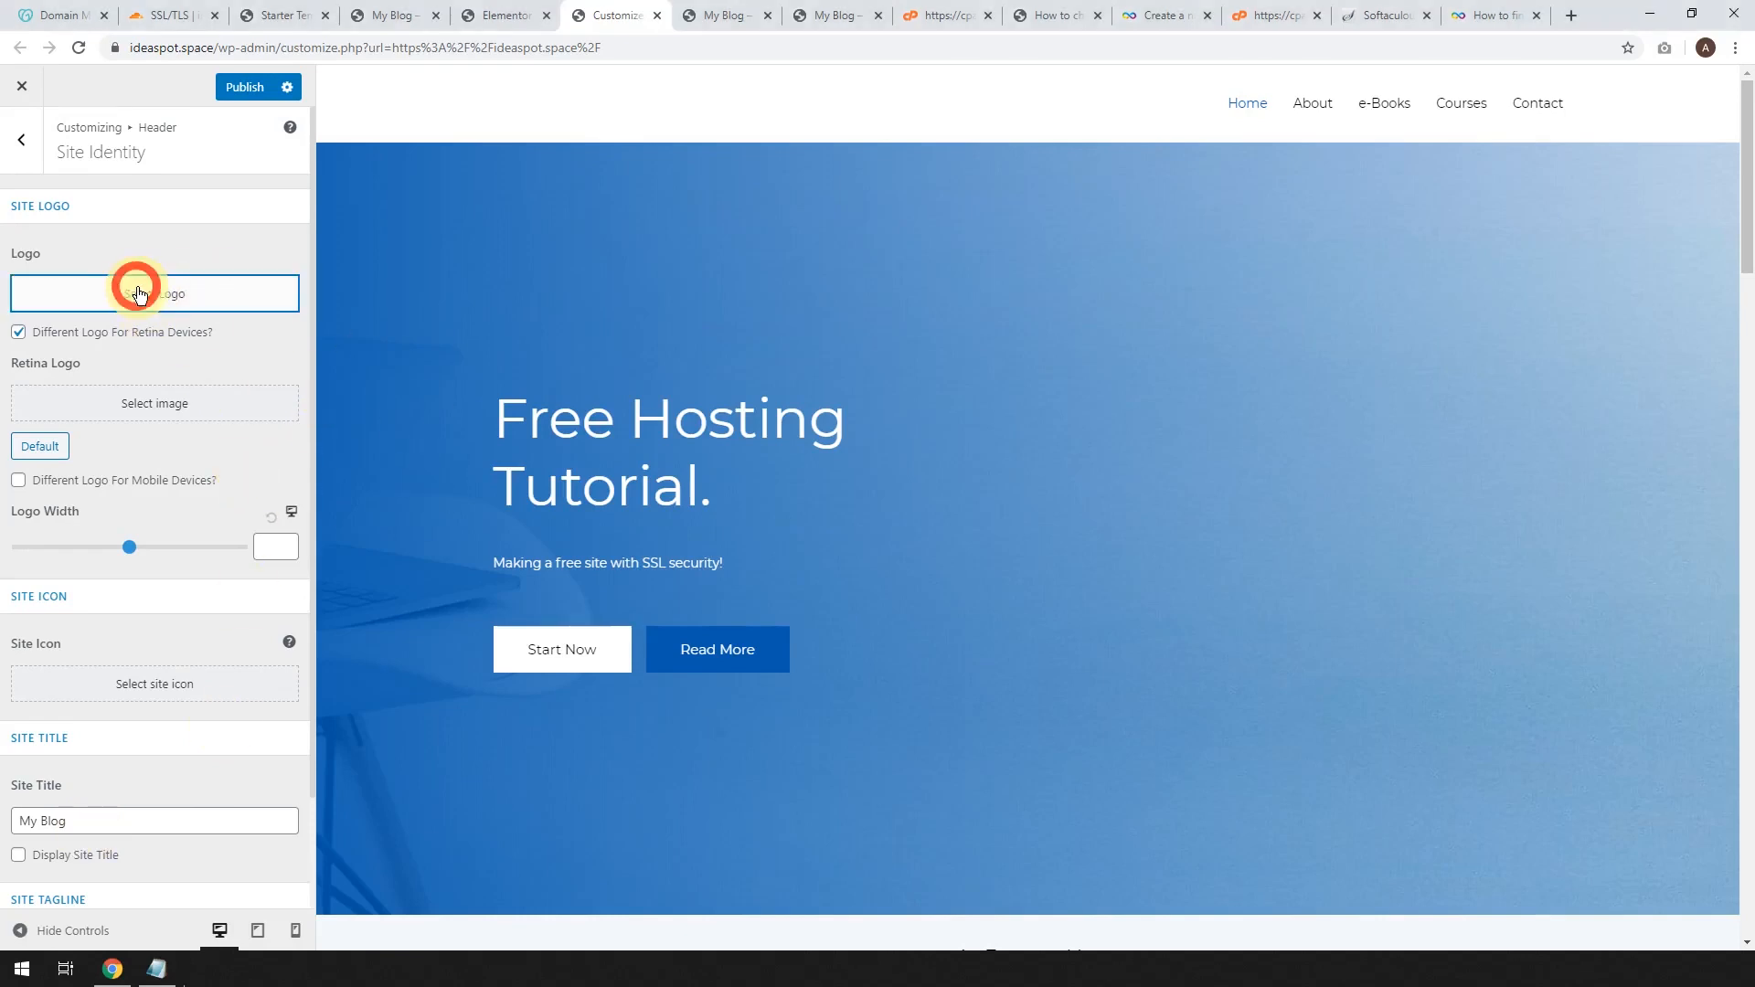
pyautogui.click(80, 163)
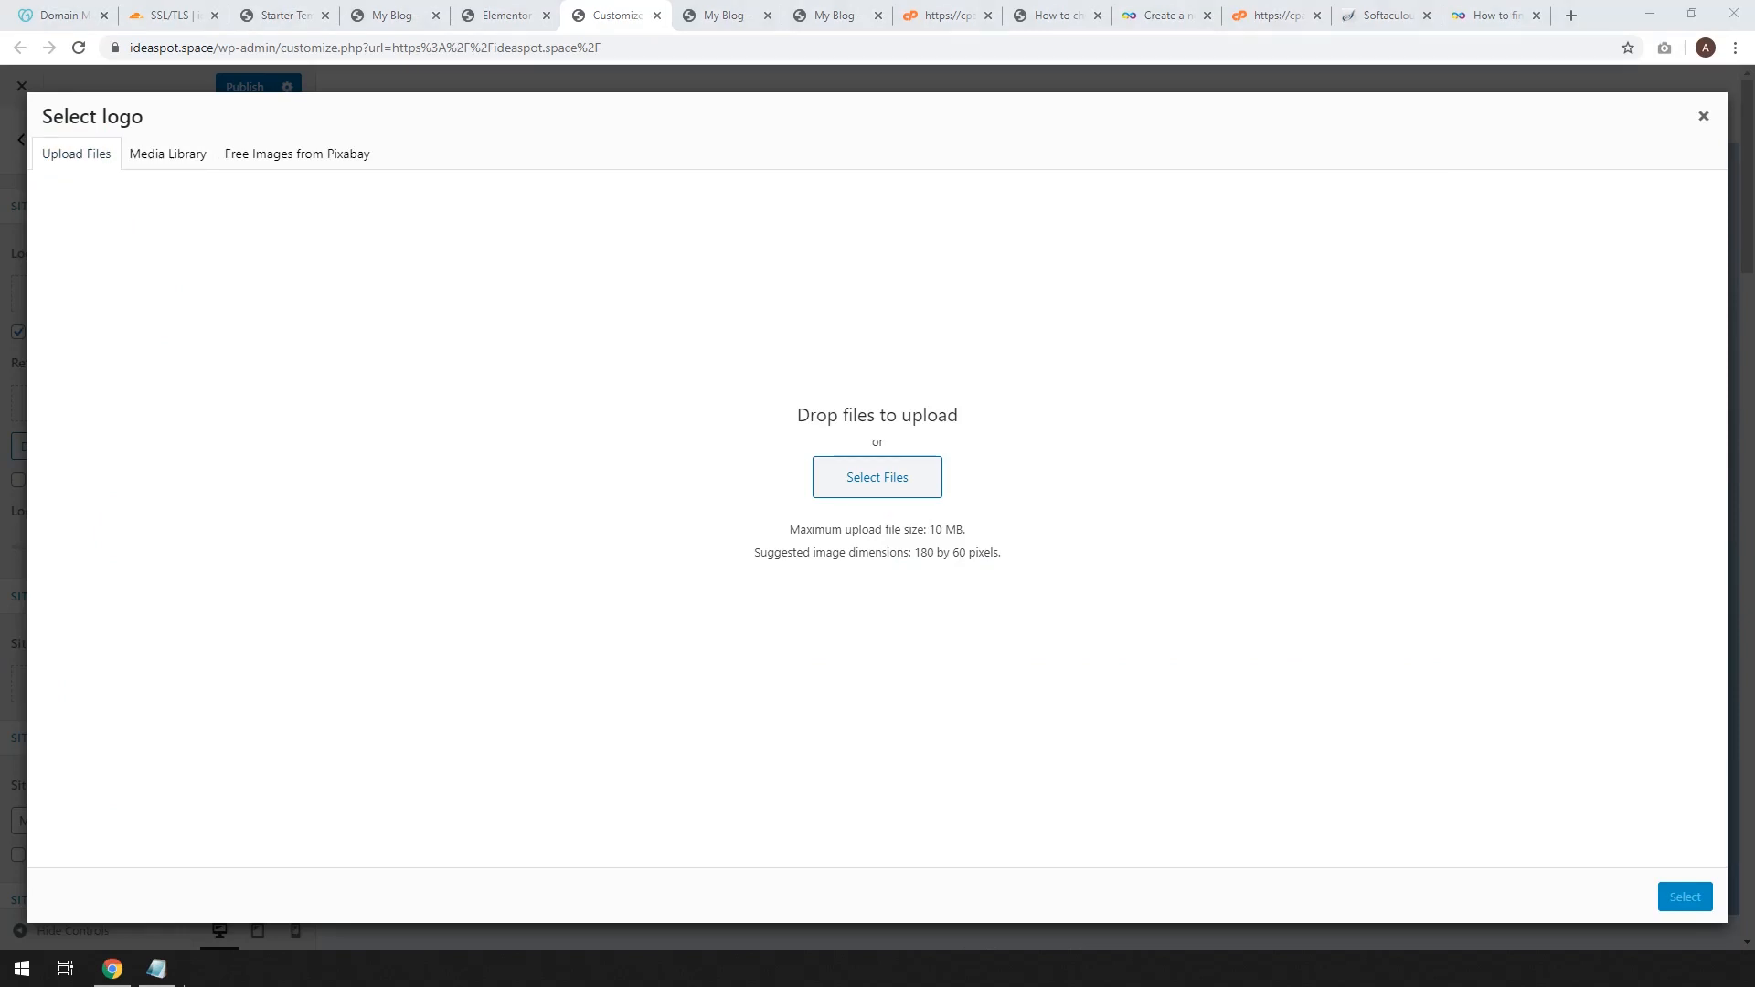
pyautogui.moveTo(0, 526); pyautogui.dragTo(594, 528)
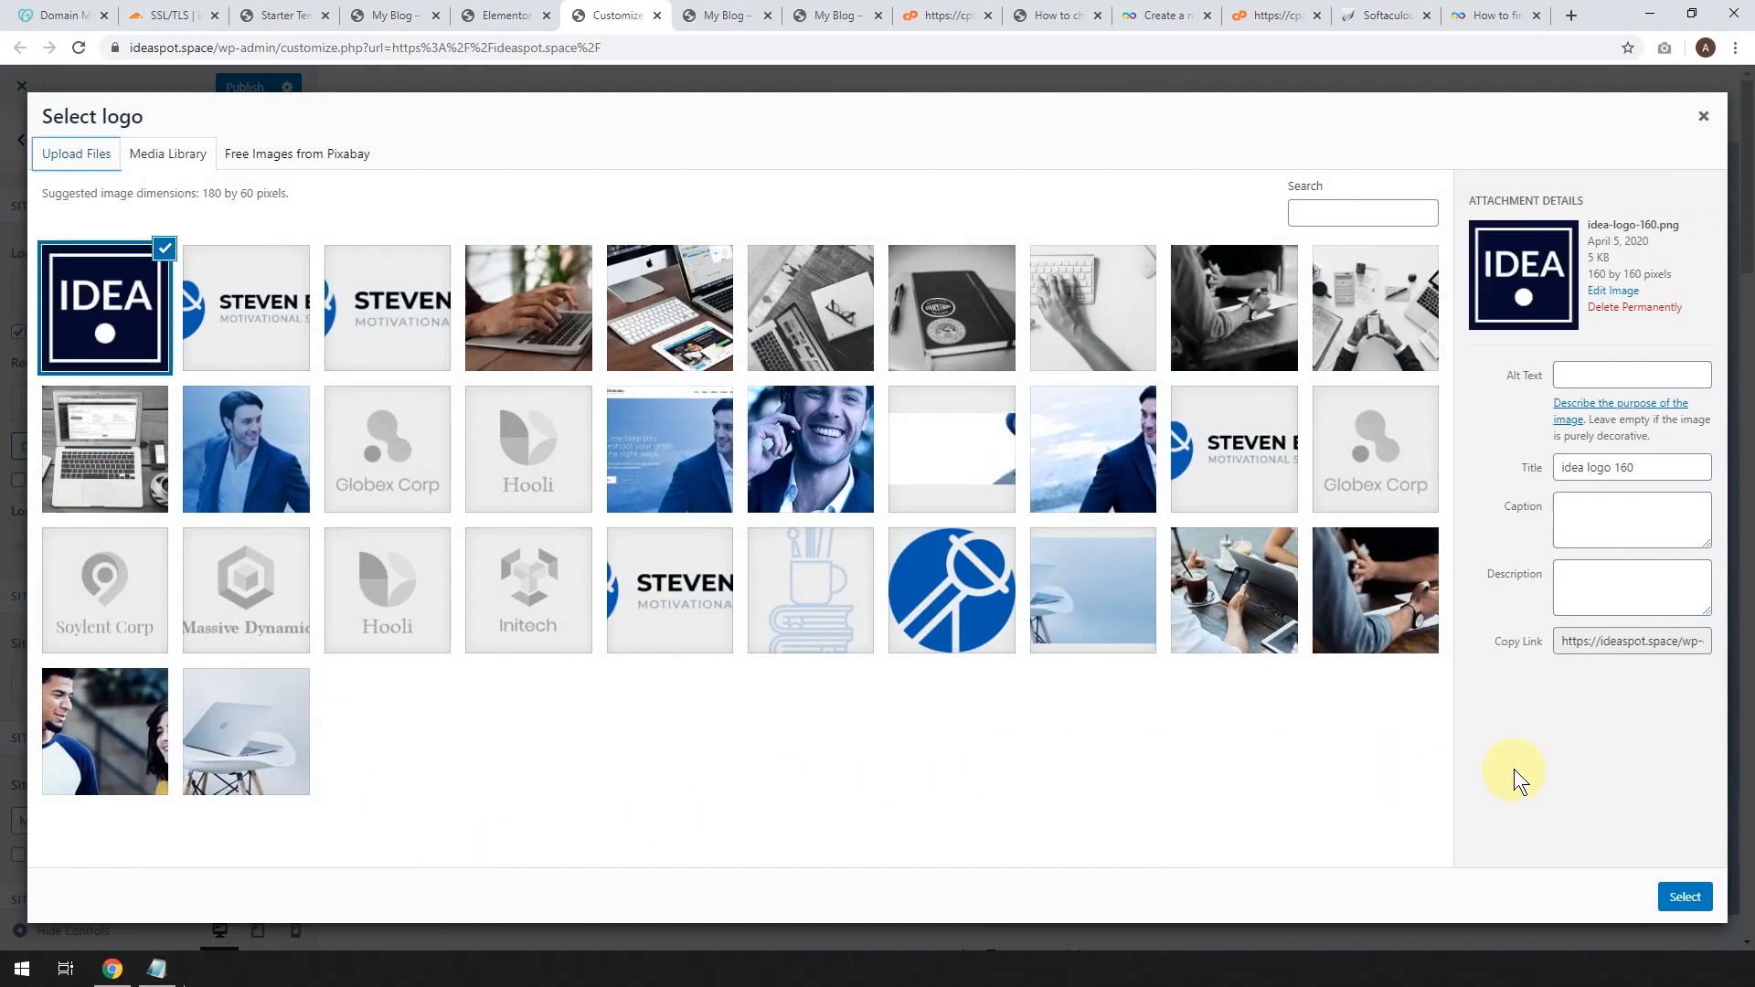
pyautogui.click(1685, 897)
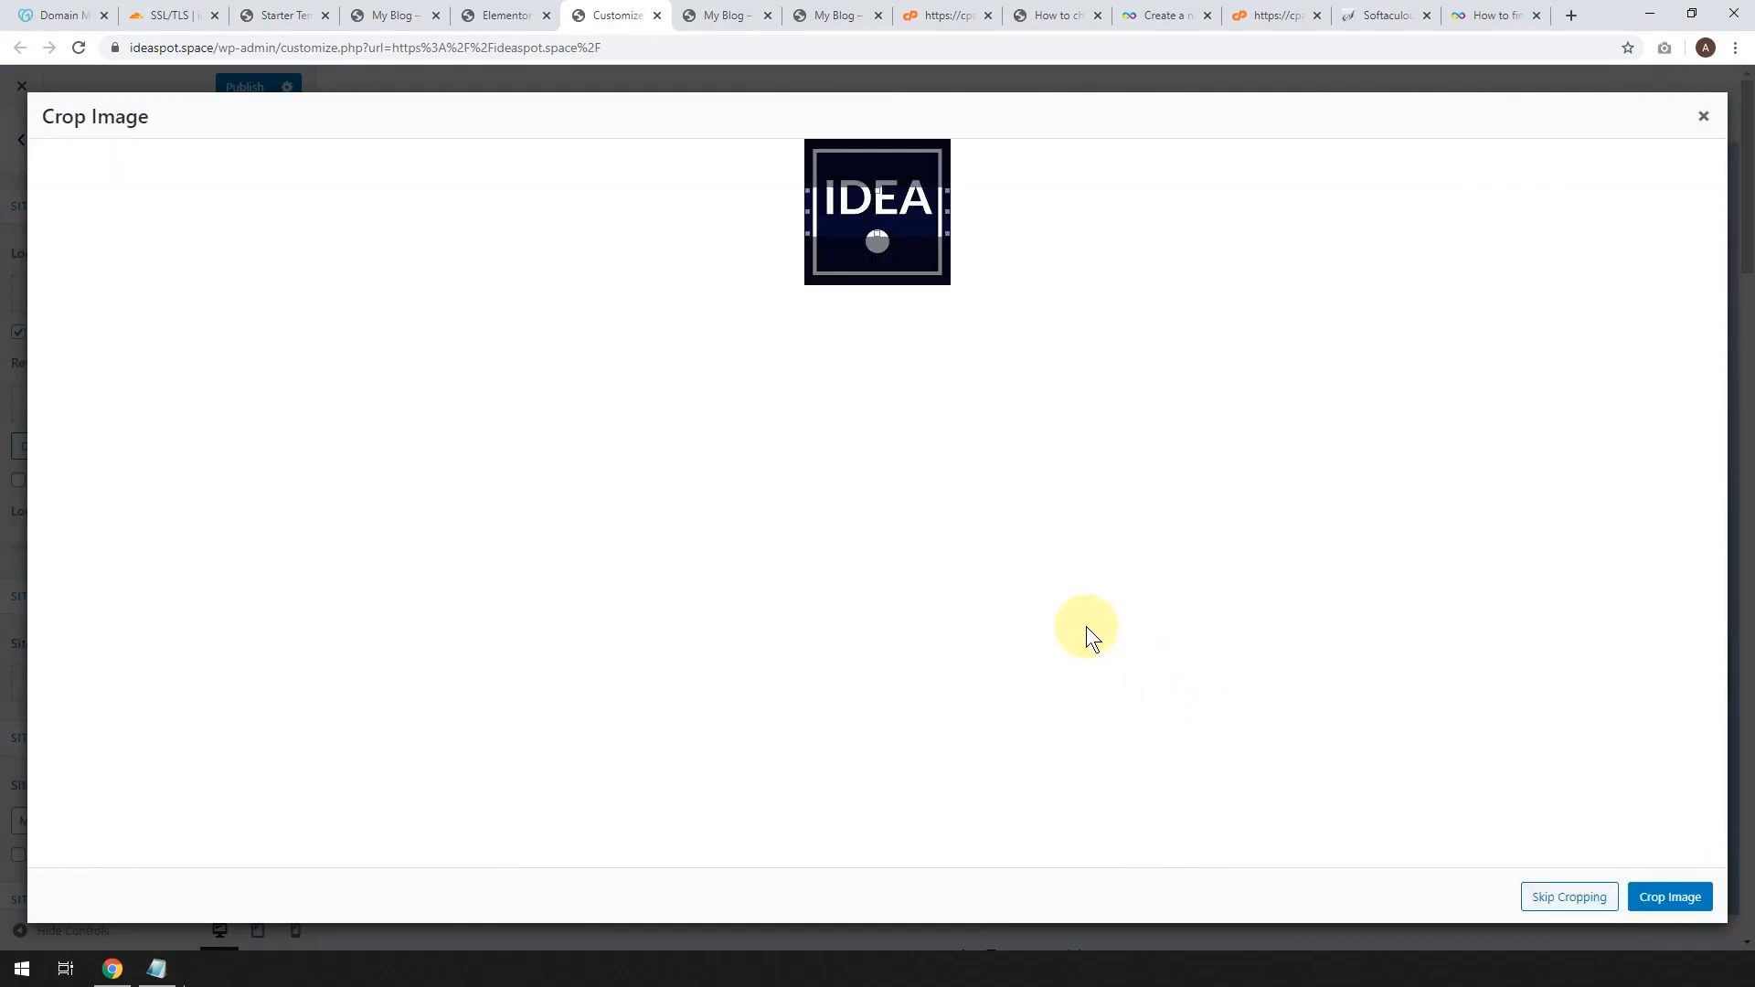
pyautogui.click(1551, 894)
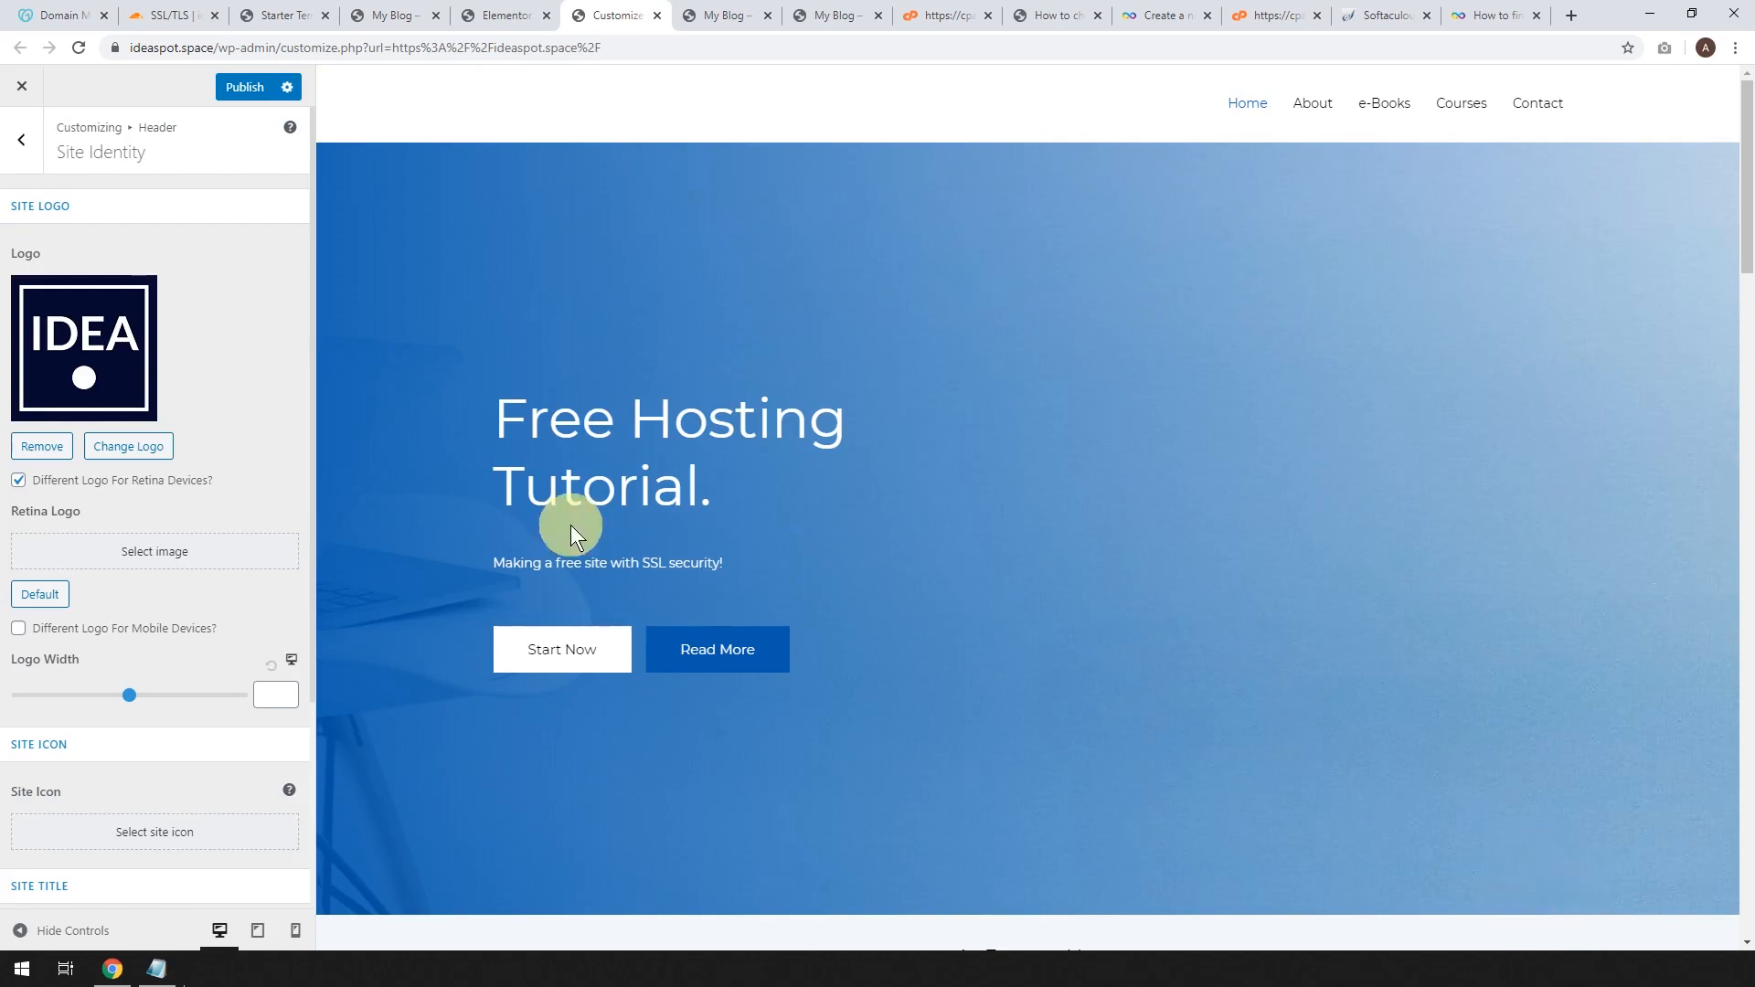
pyautogui.moveTo(129, 696); pyautogui.dragTo(75, 699)
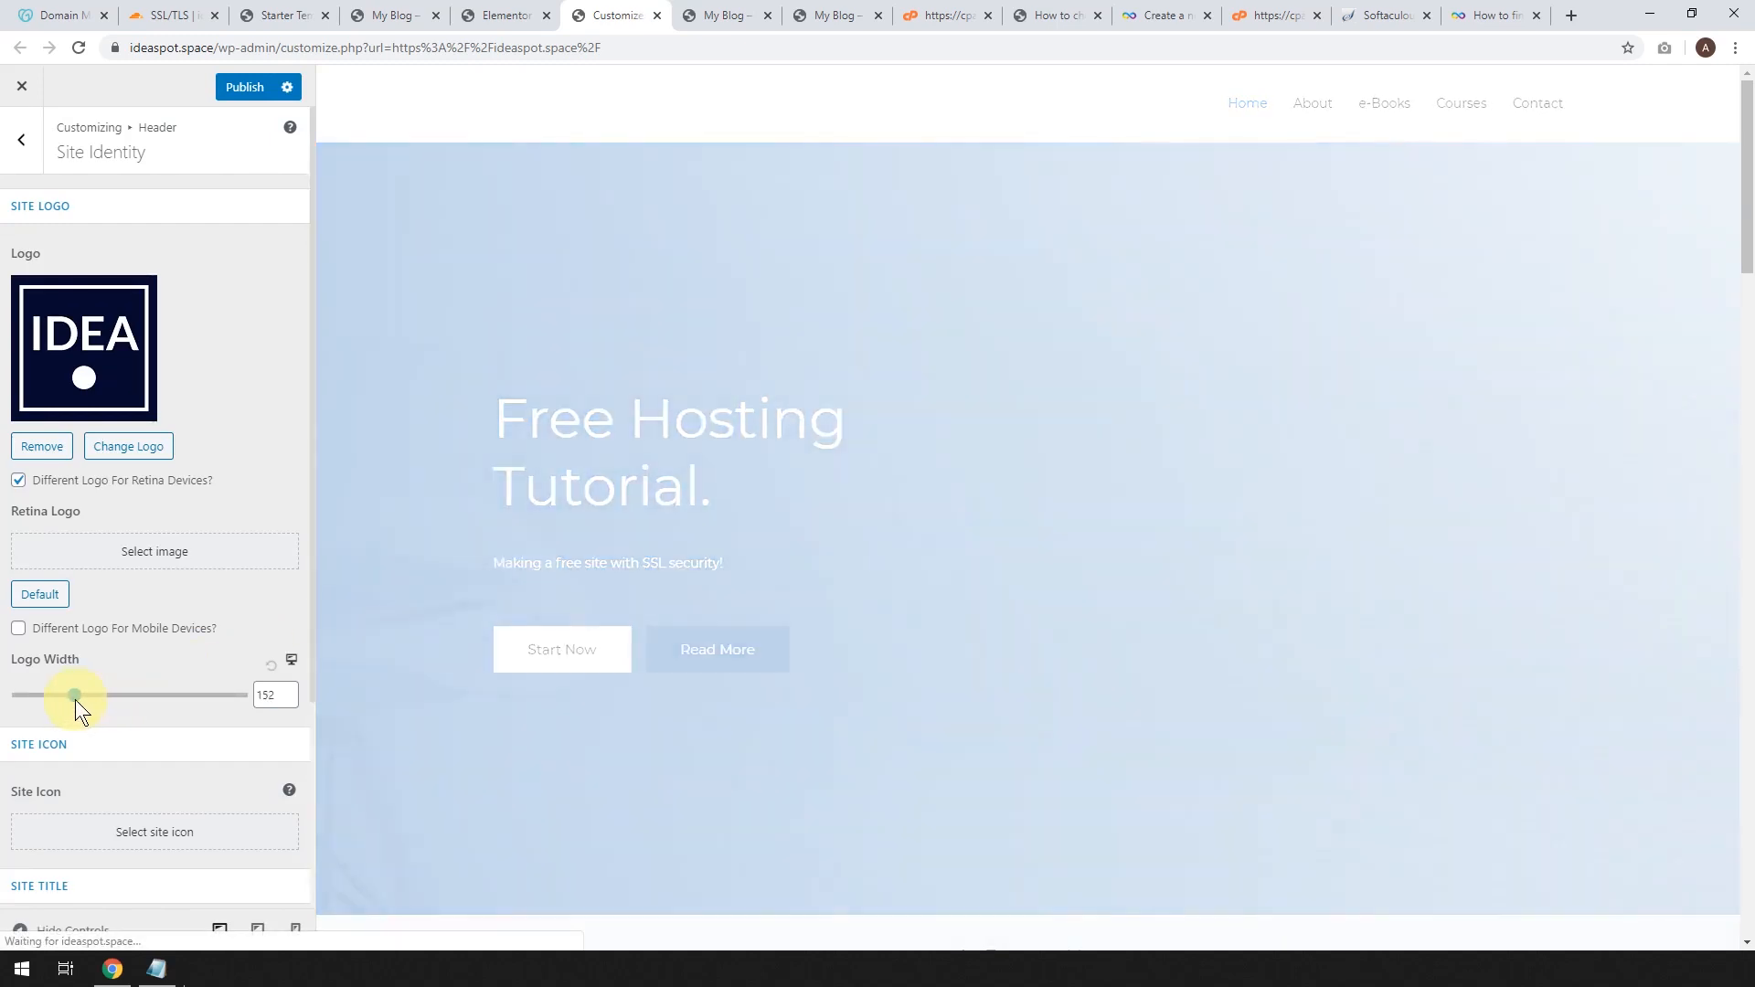
pyautogui.doubleClick(266, 695)
pyautogui.write('80')
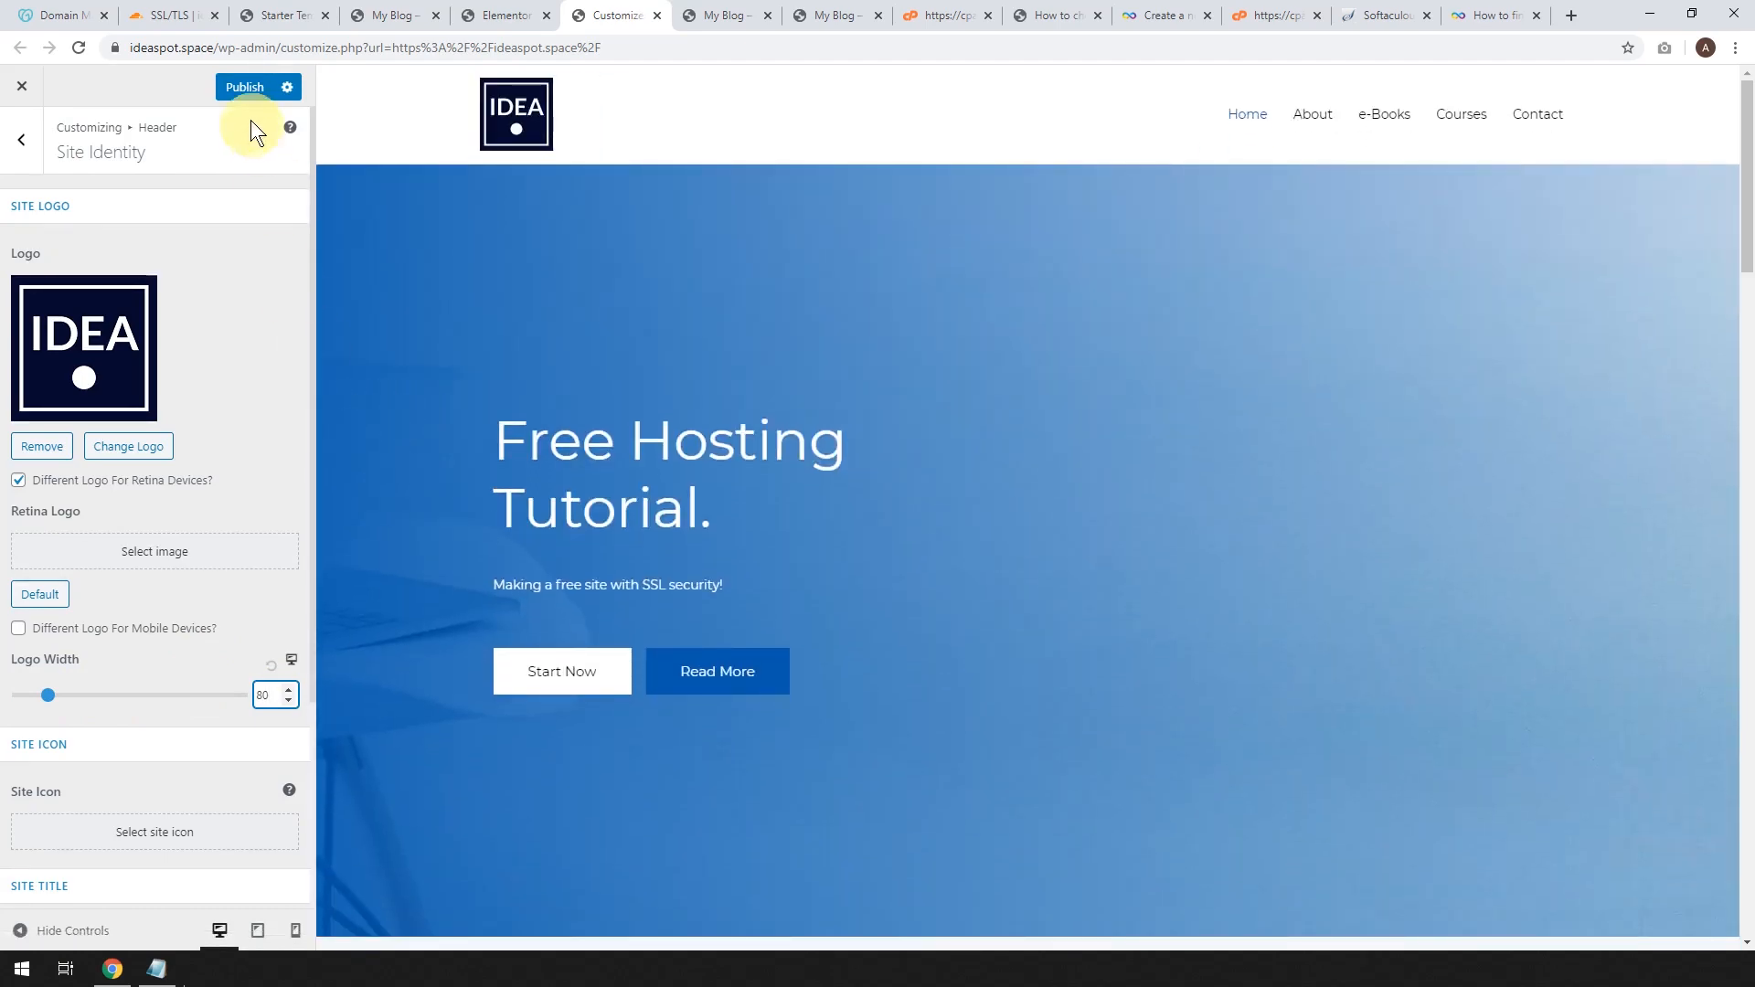
# Publish the logo change, reload ideaspot.space to confirm it, then bring up the Infinity Free Hosting notes.
pyautogui.click(243, 87)
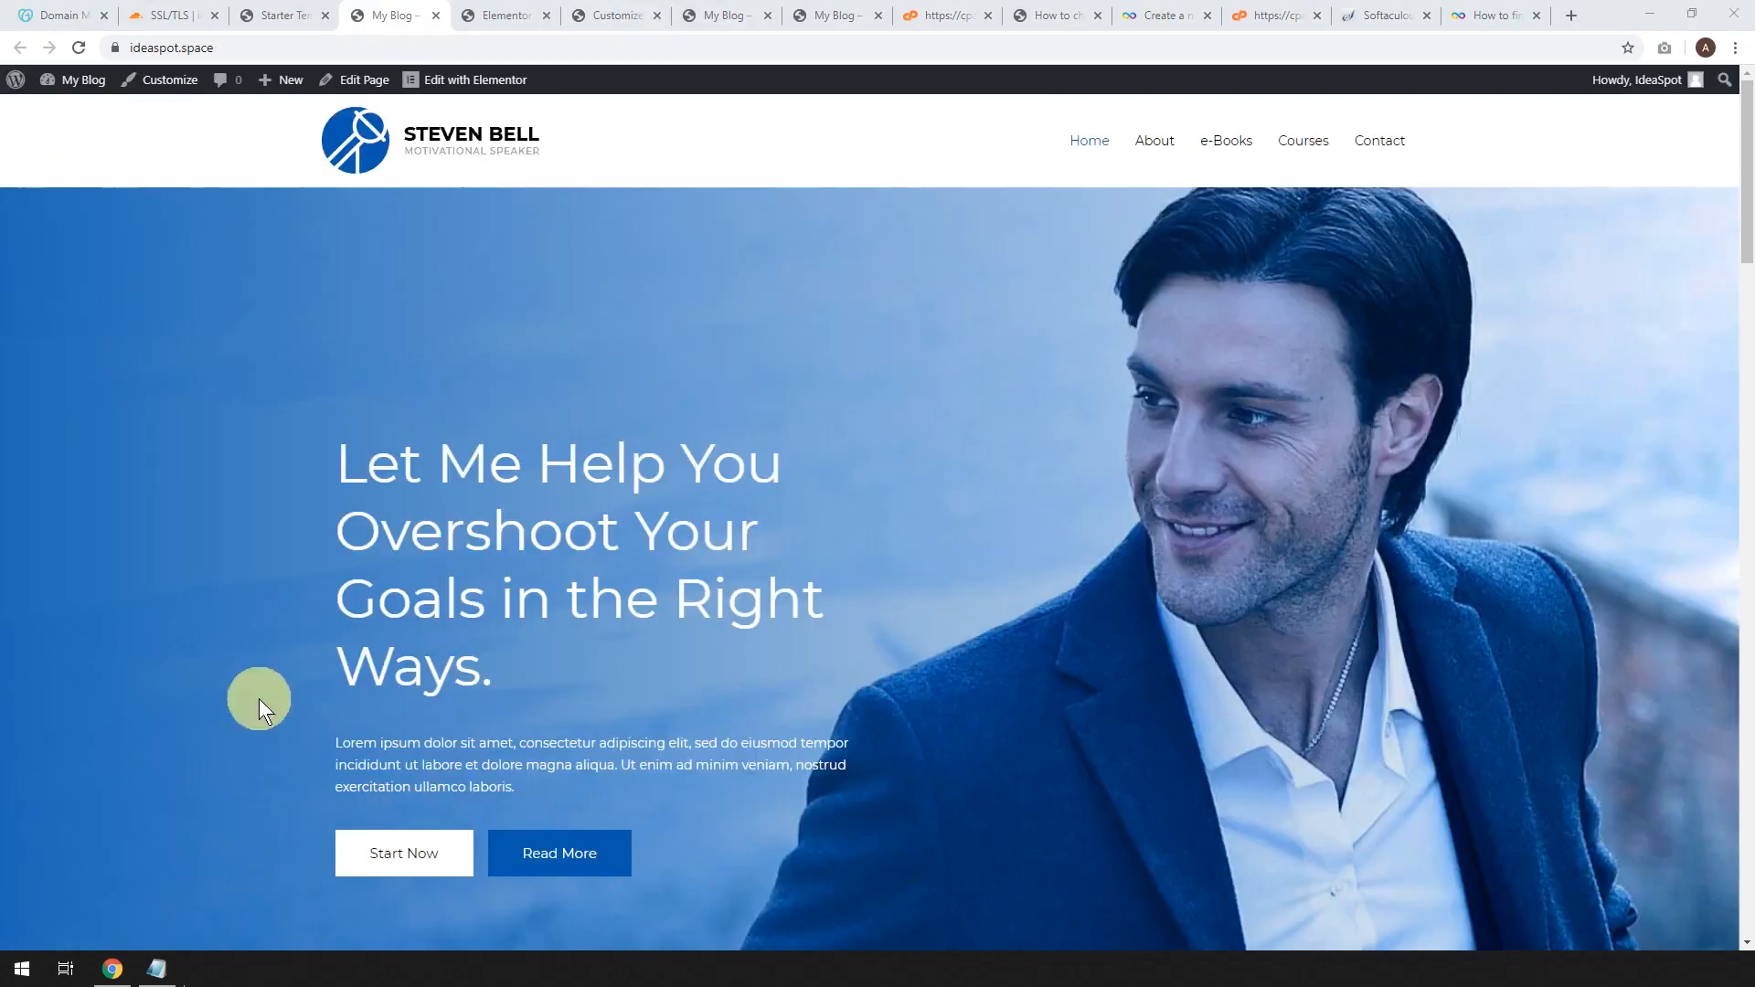
pyautogui.click(79, 52)
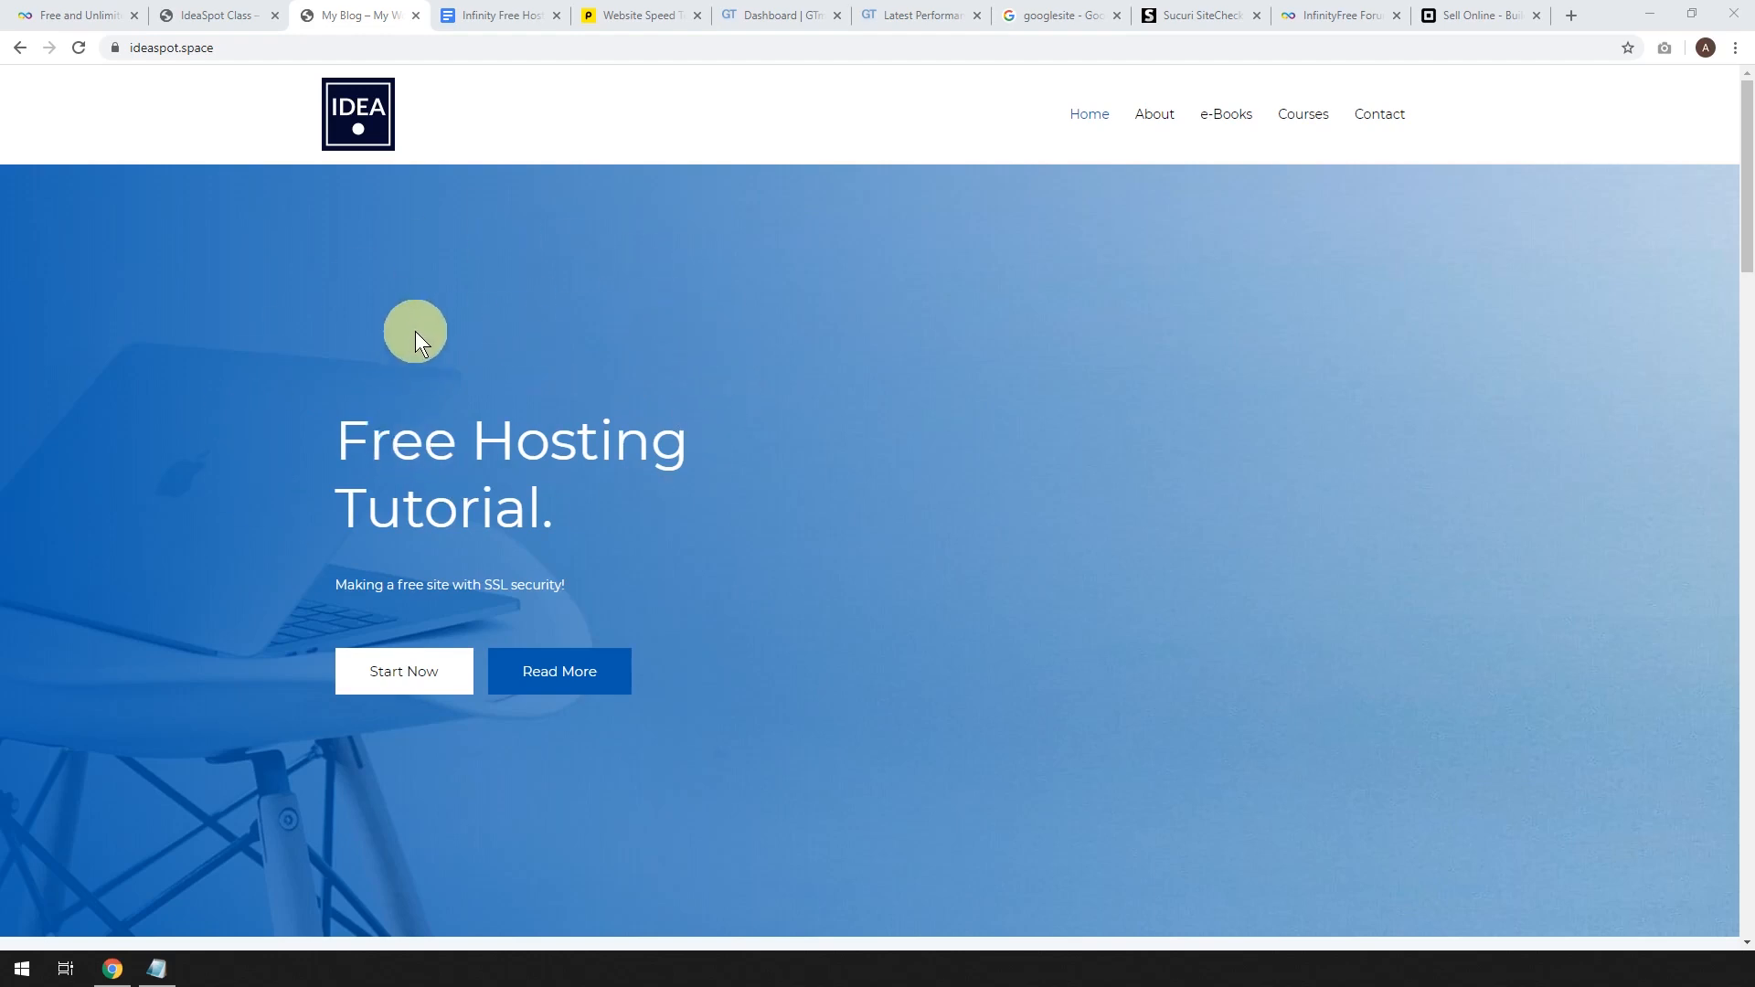
pyautogui.click(490, 13)
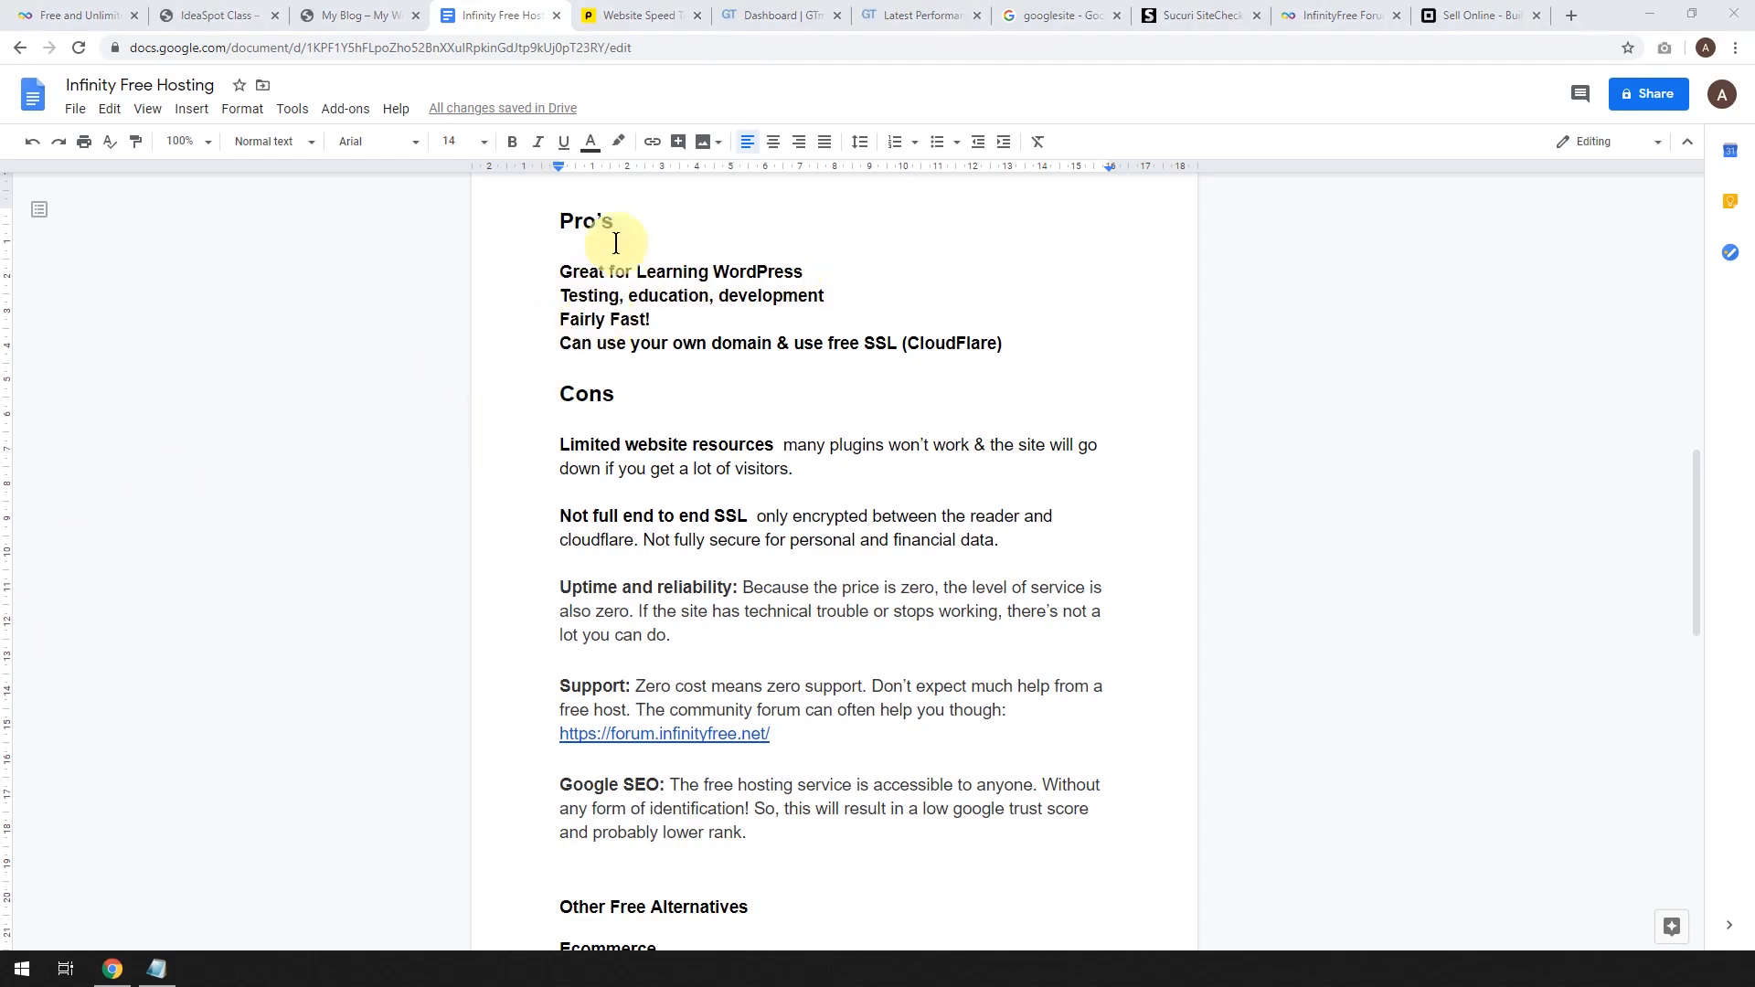
pyautogui.click(621, 20)
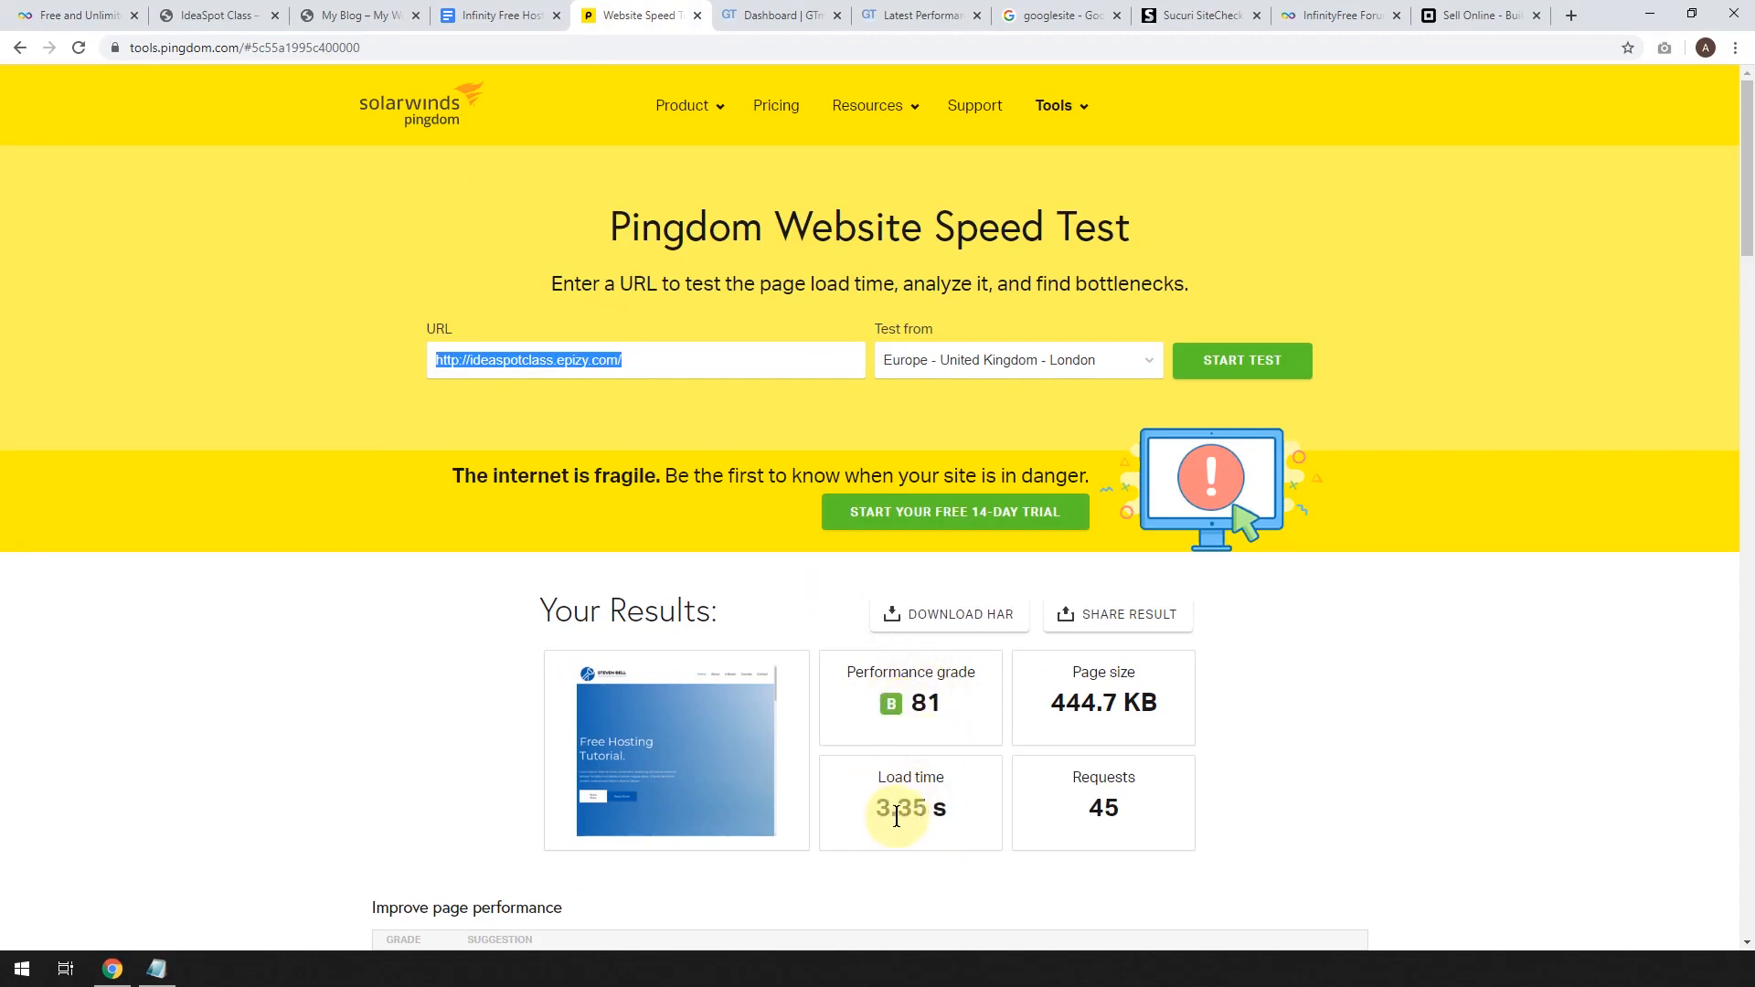
pyautogui.click(755, 19)
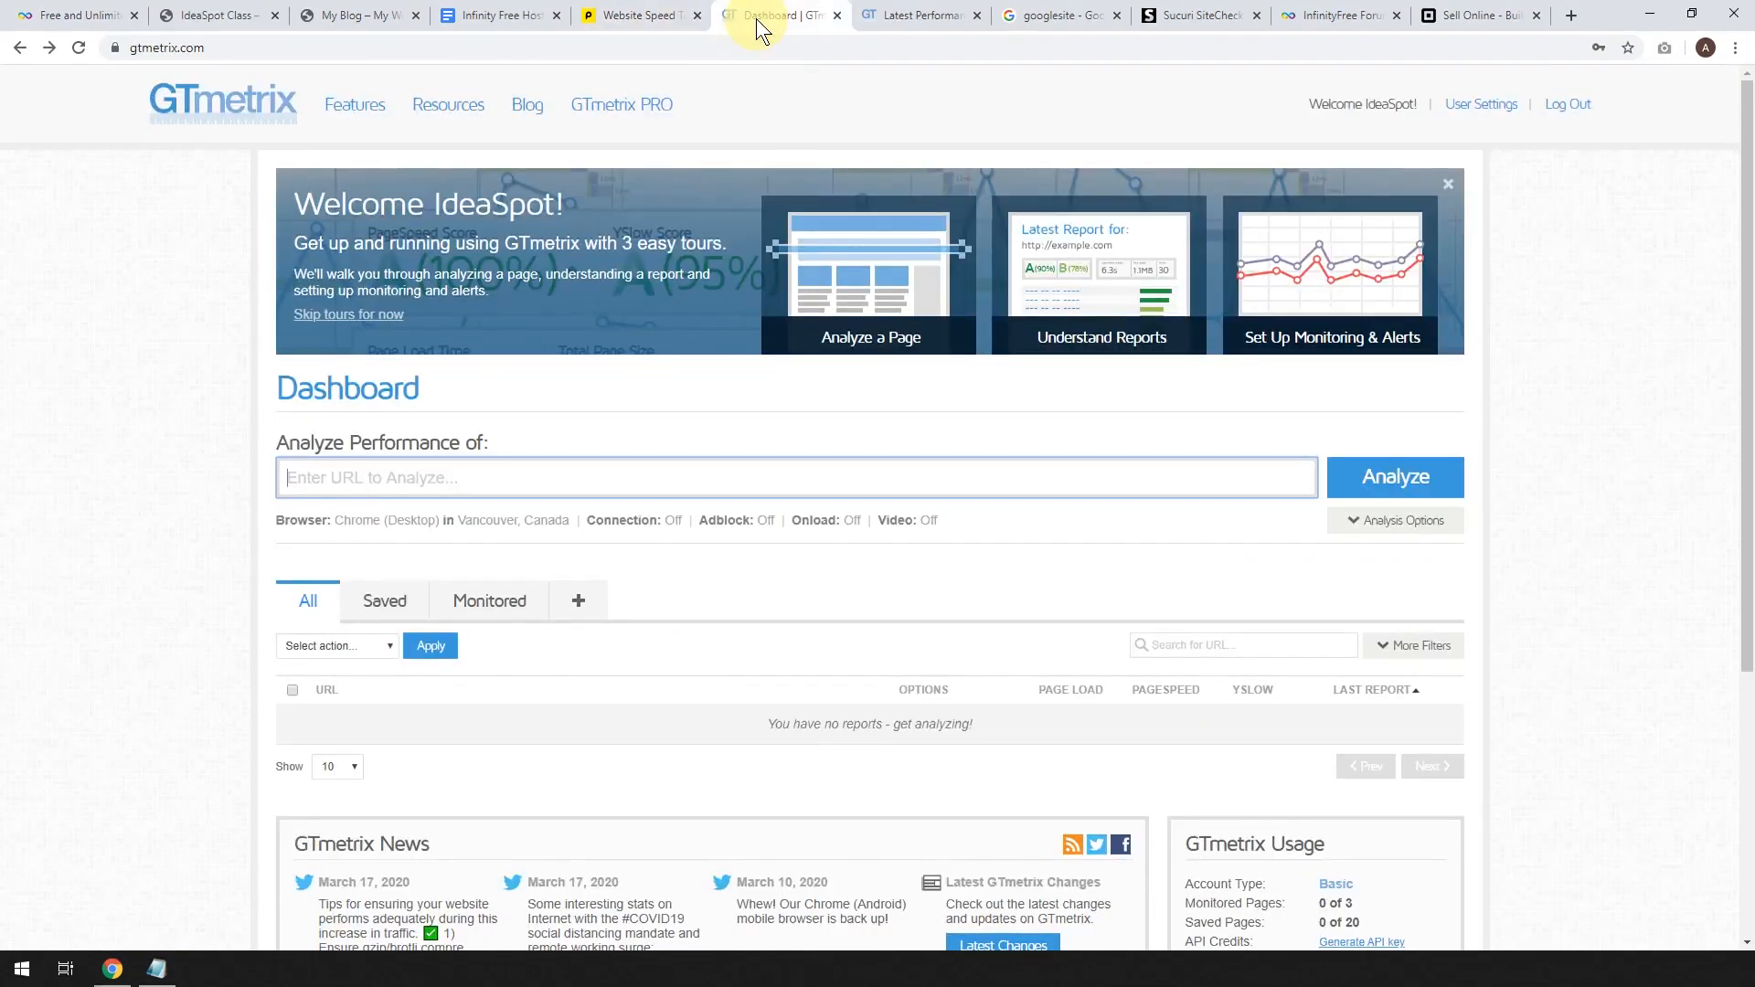
pyautogui.click(891, 11)
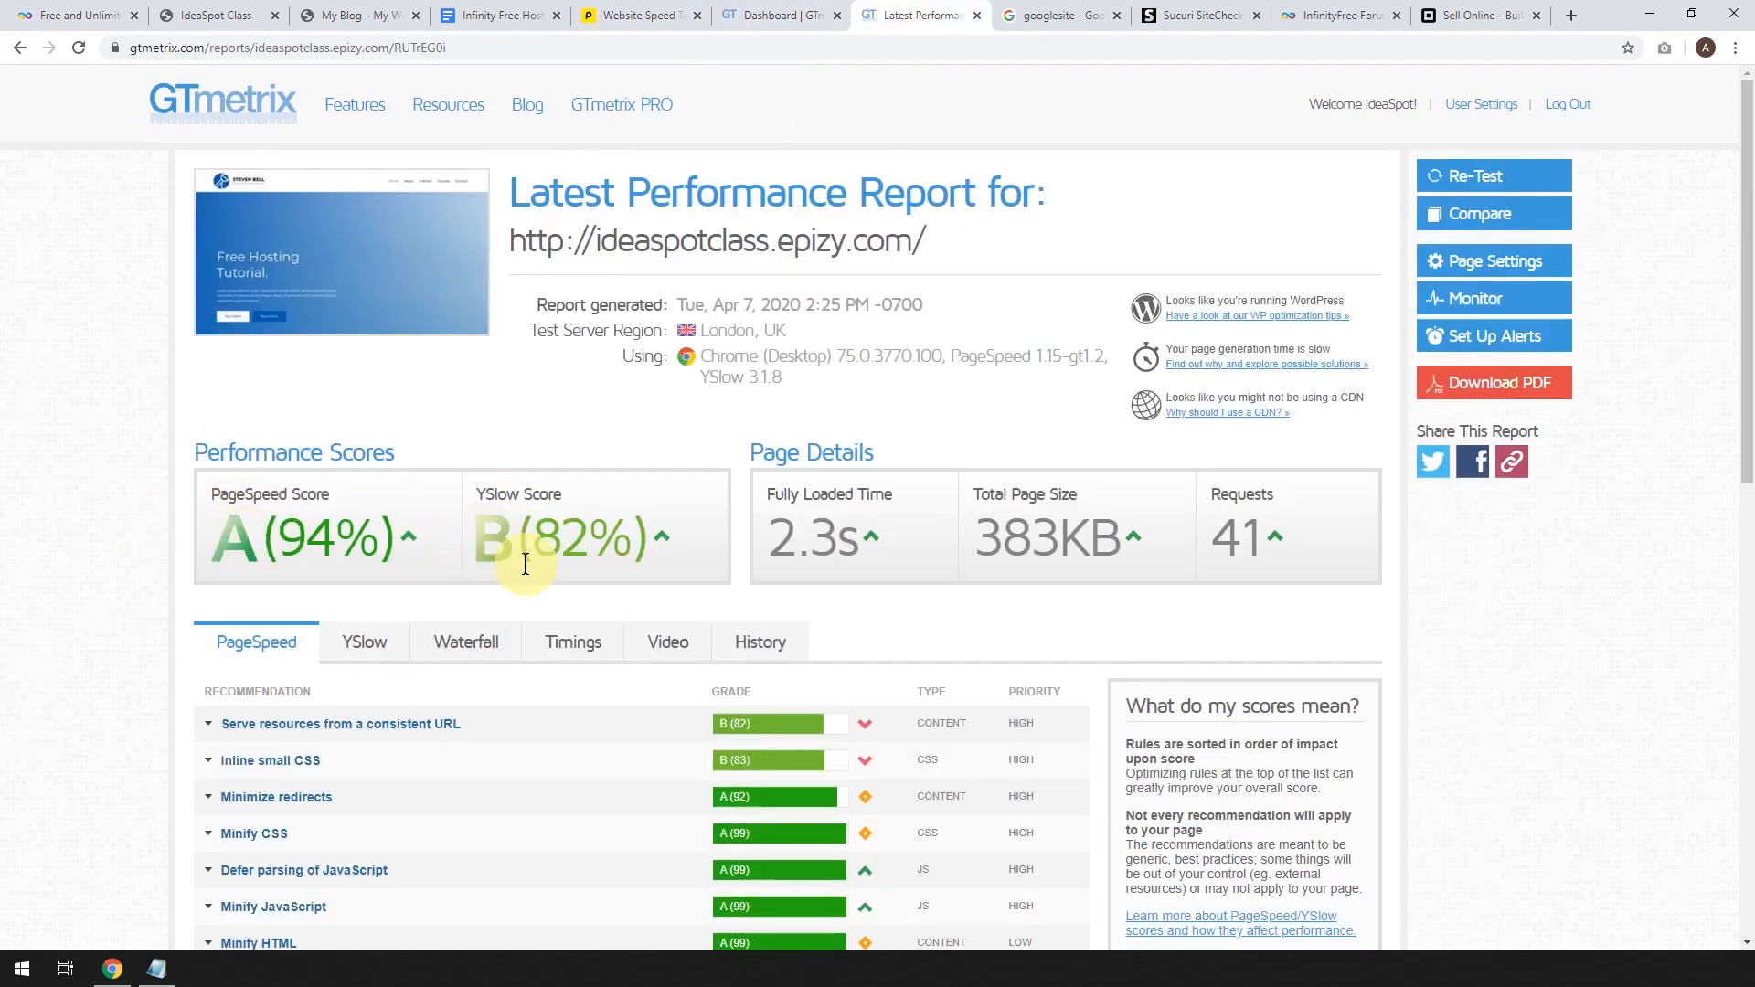
pyautogui.click(477, 11)
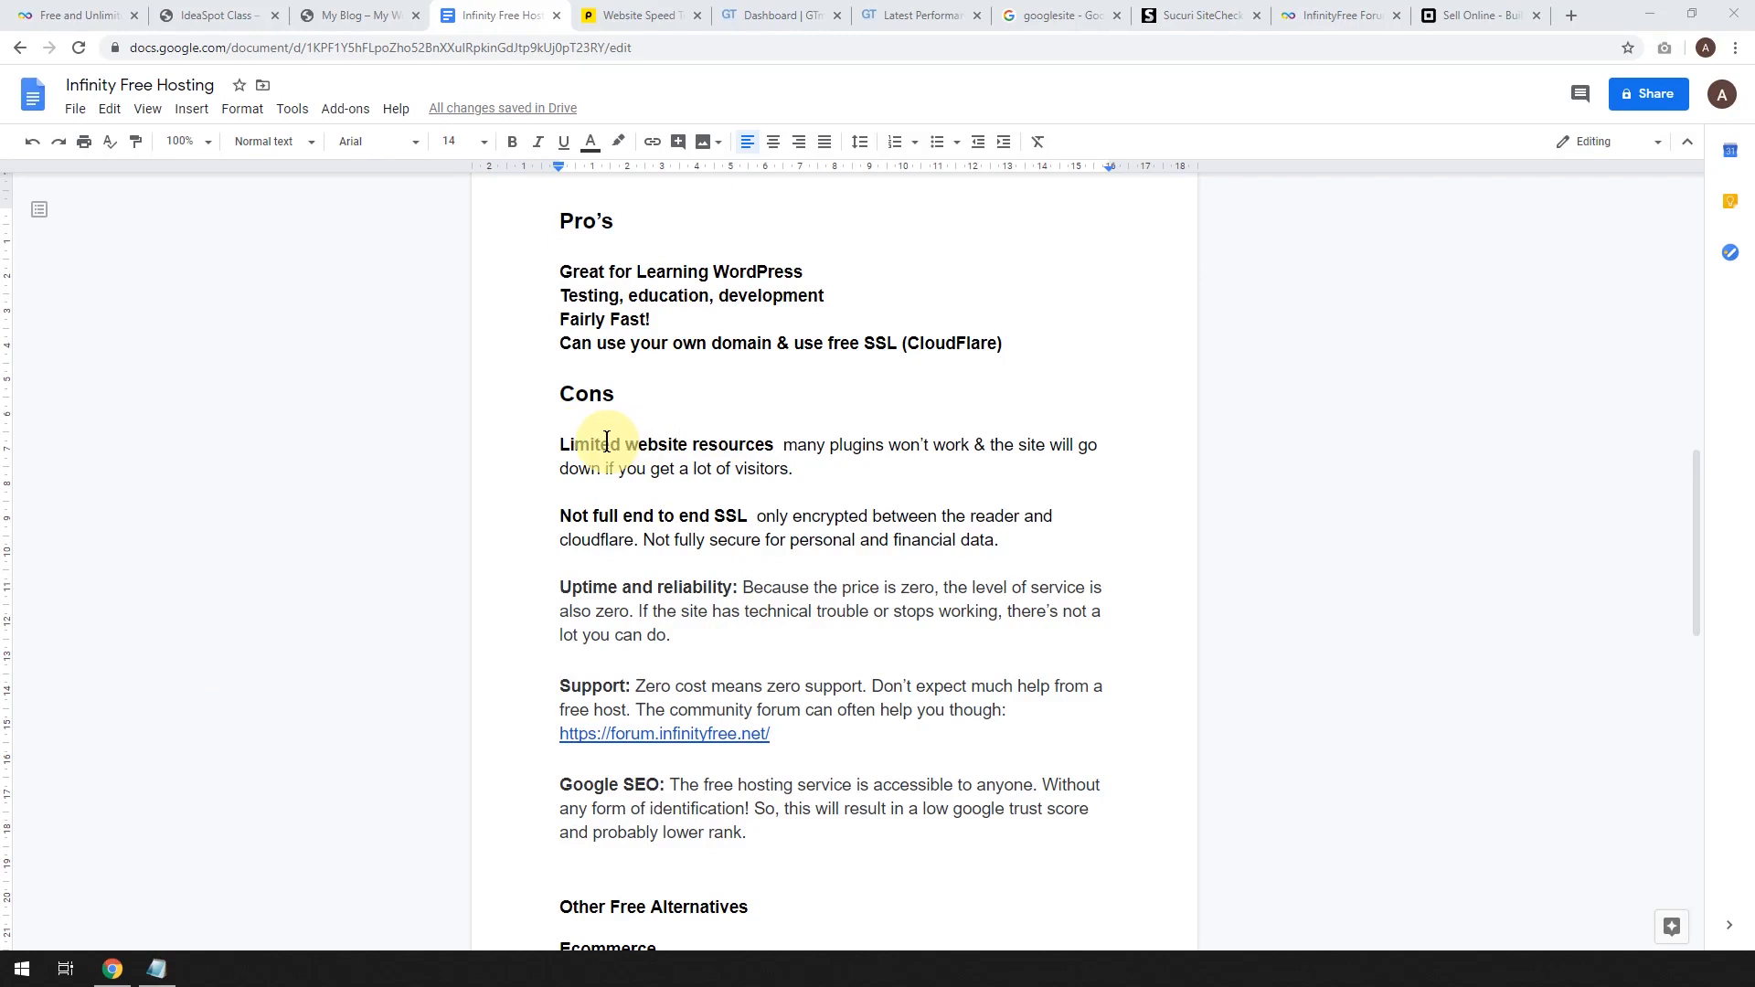
pyautogui.click(355, 15)
pyautogui.click(479, 13)
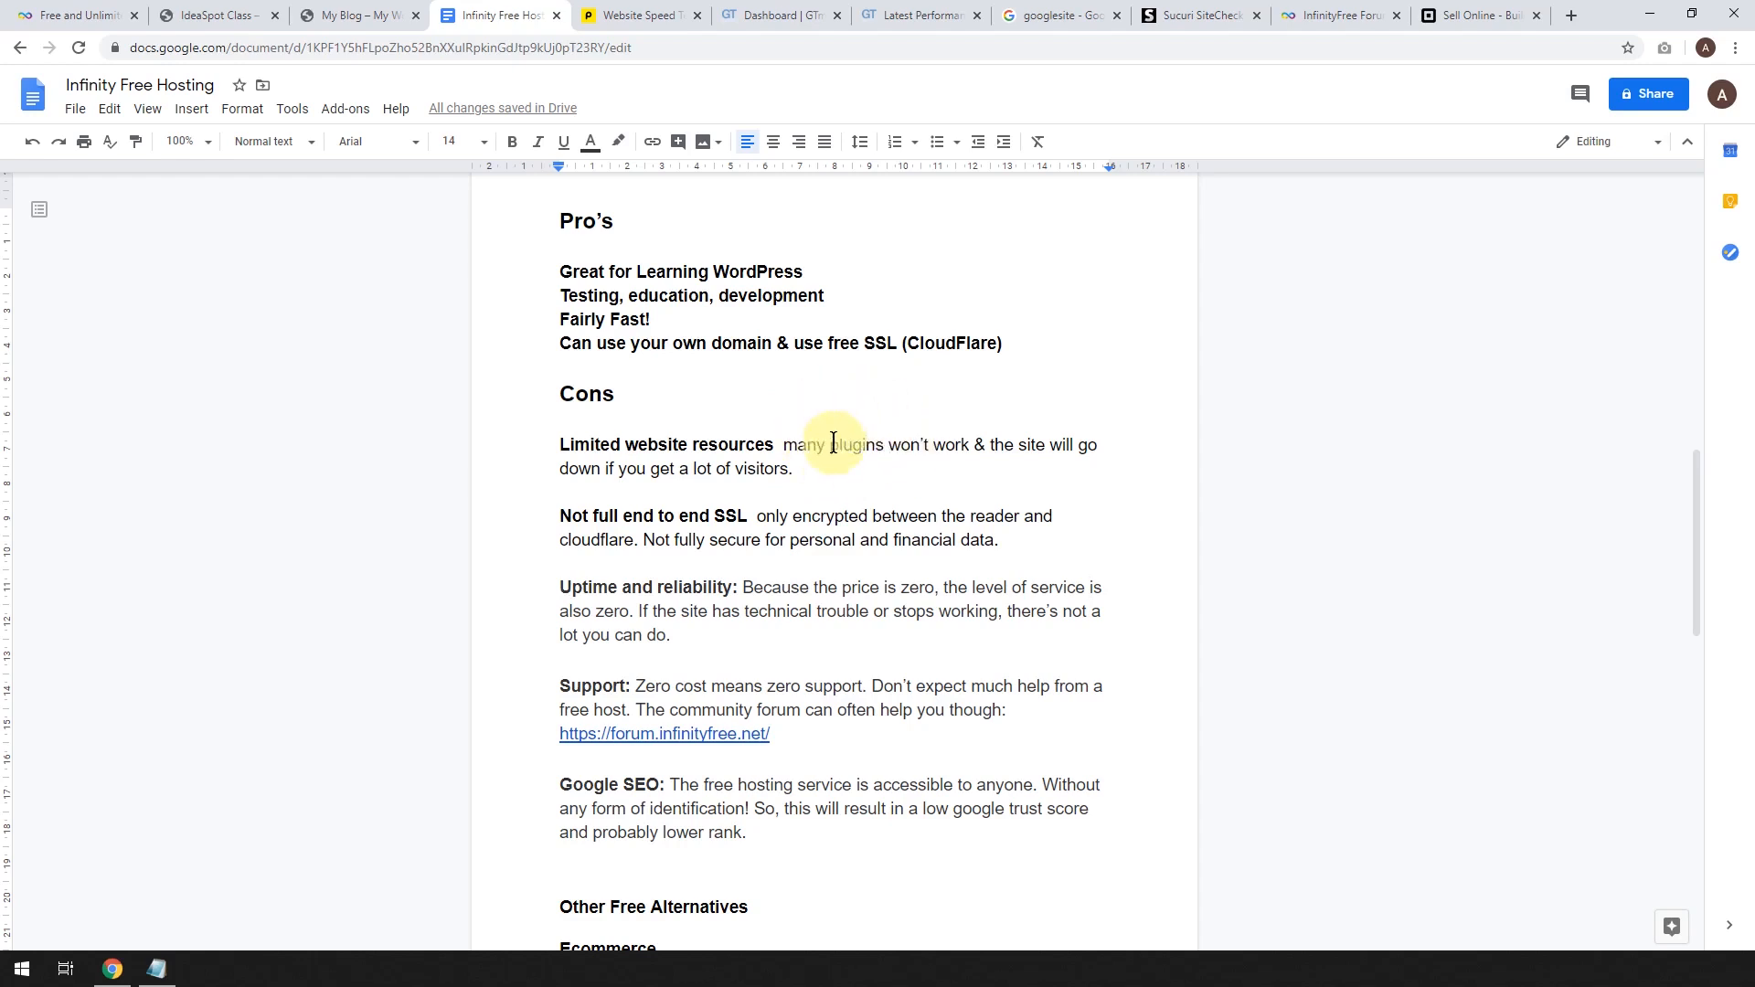
pyautogui.click(372, 13)
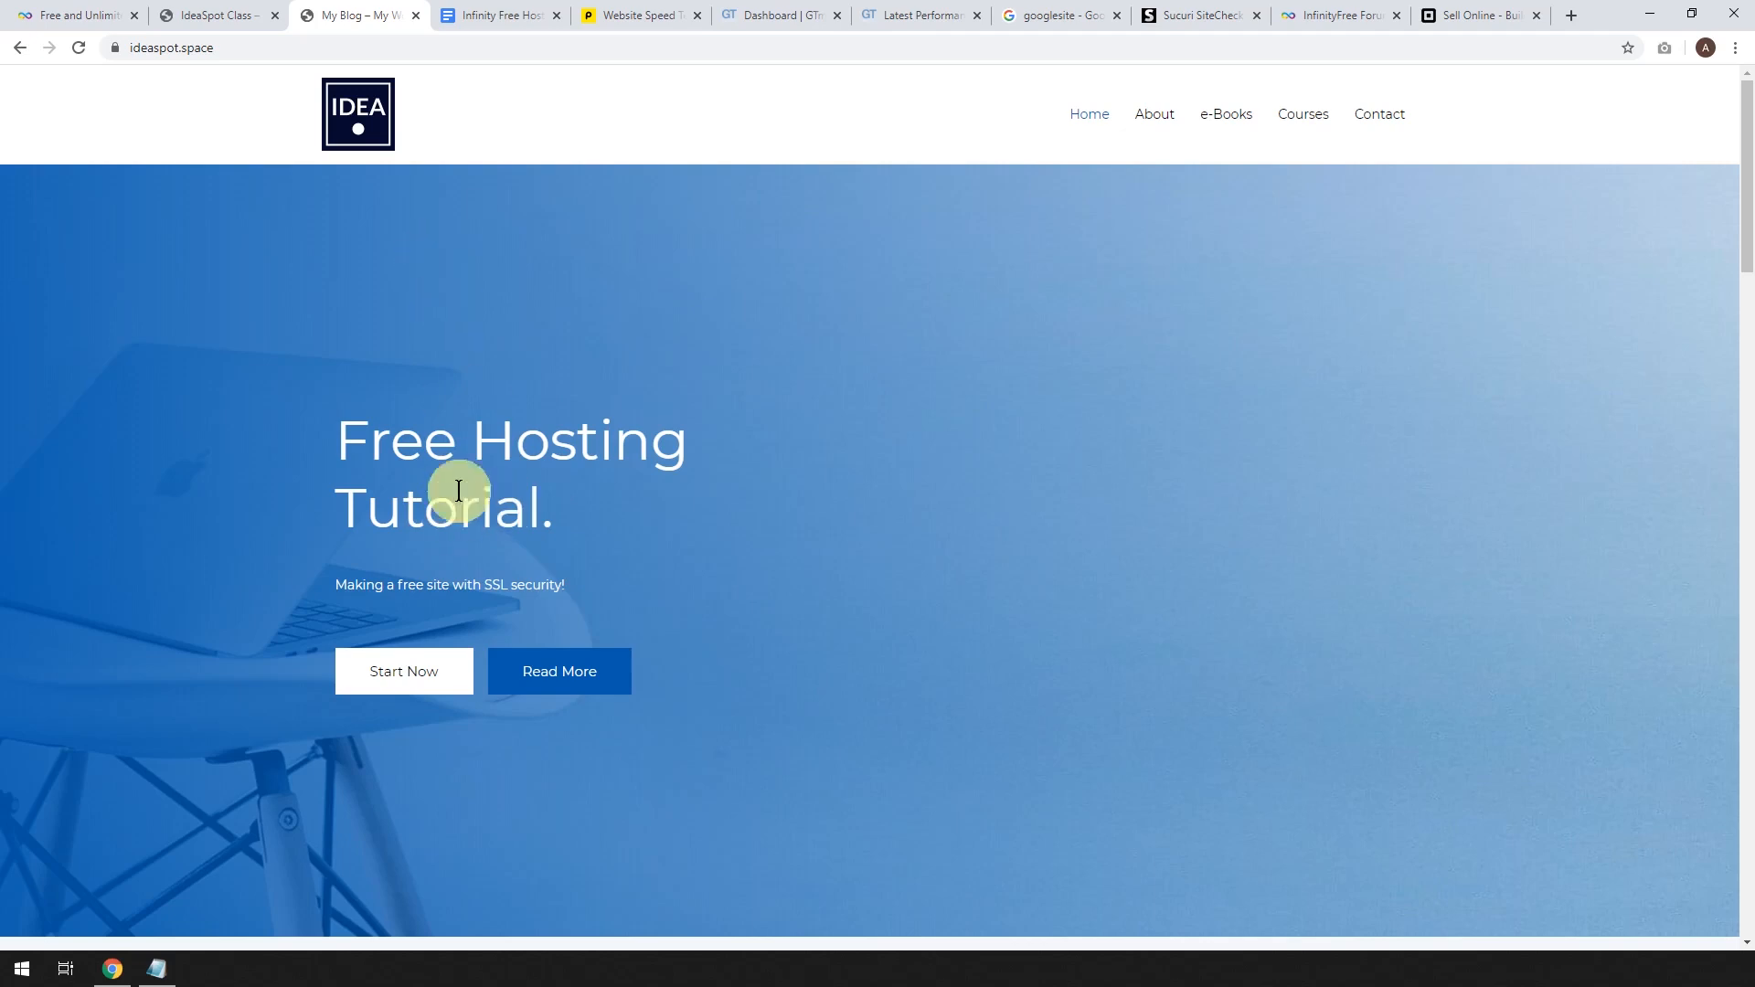
pyautogui.click(470, 15)
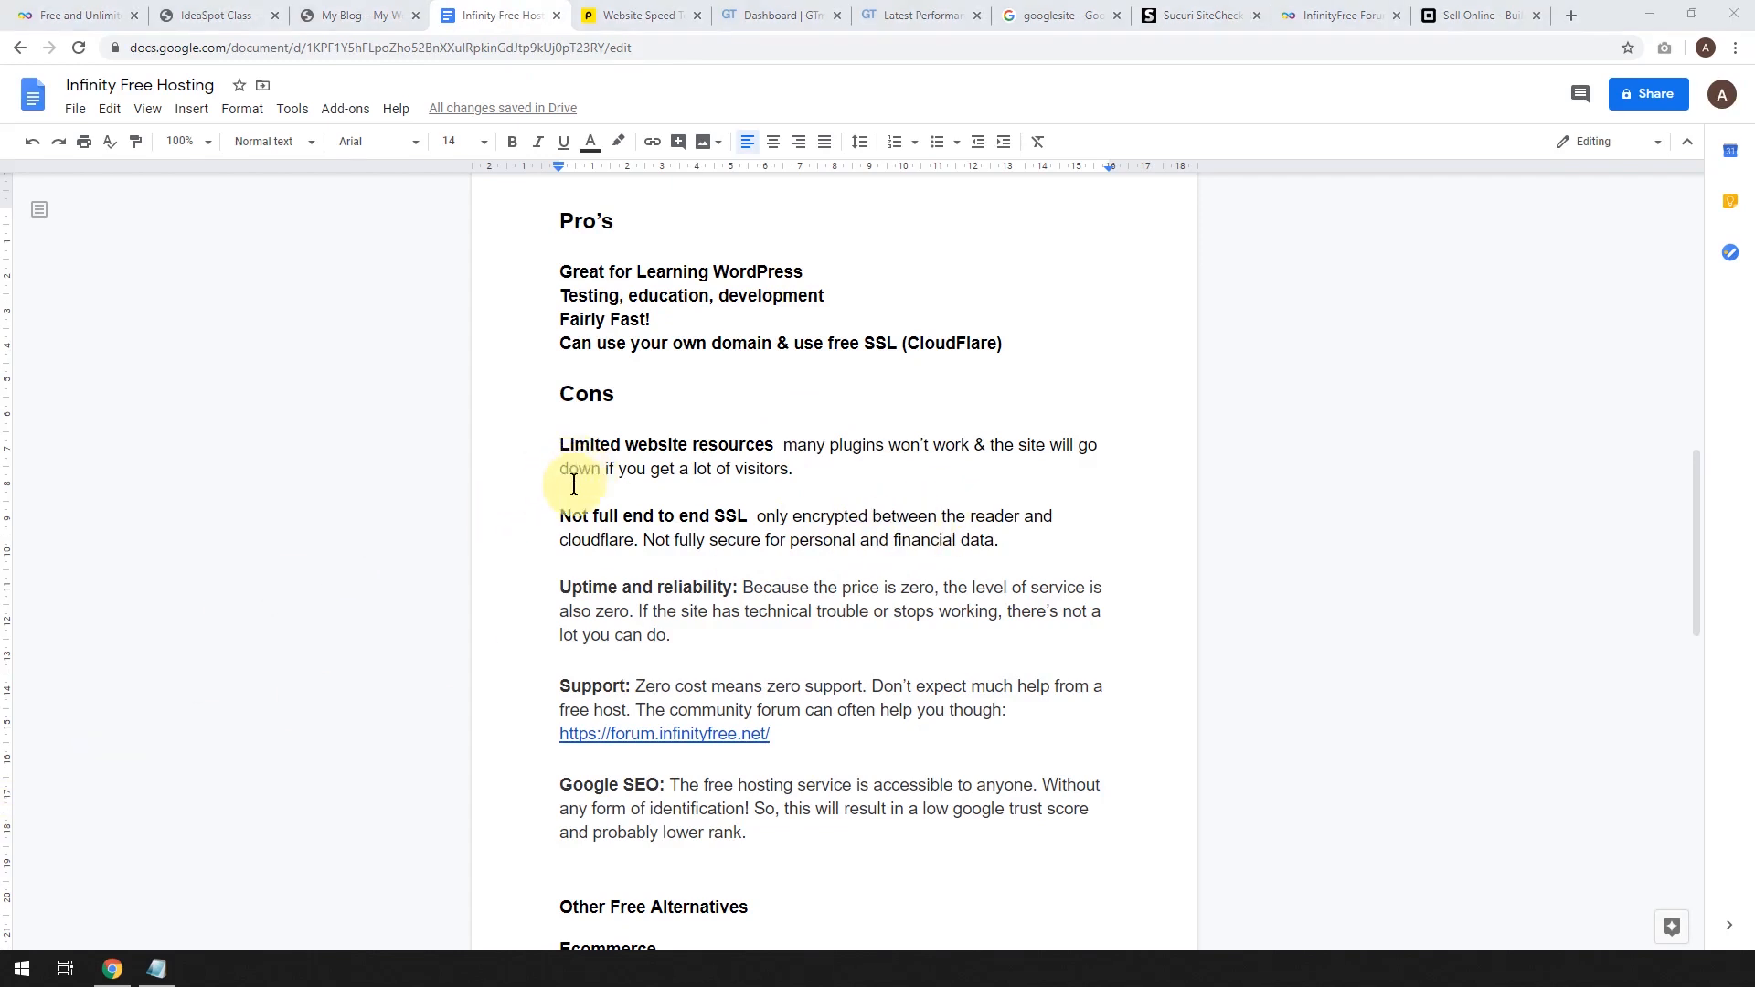
pyautogui.click(354, 22)
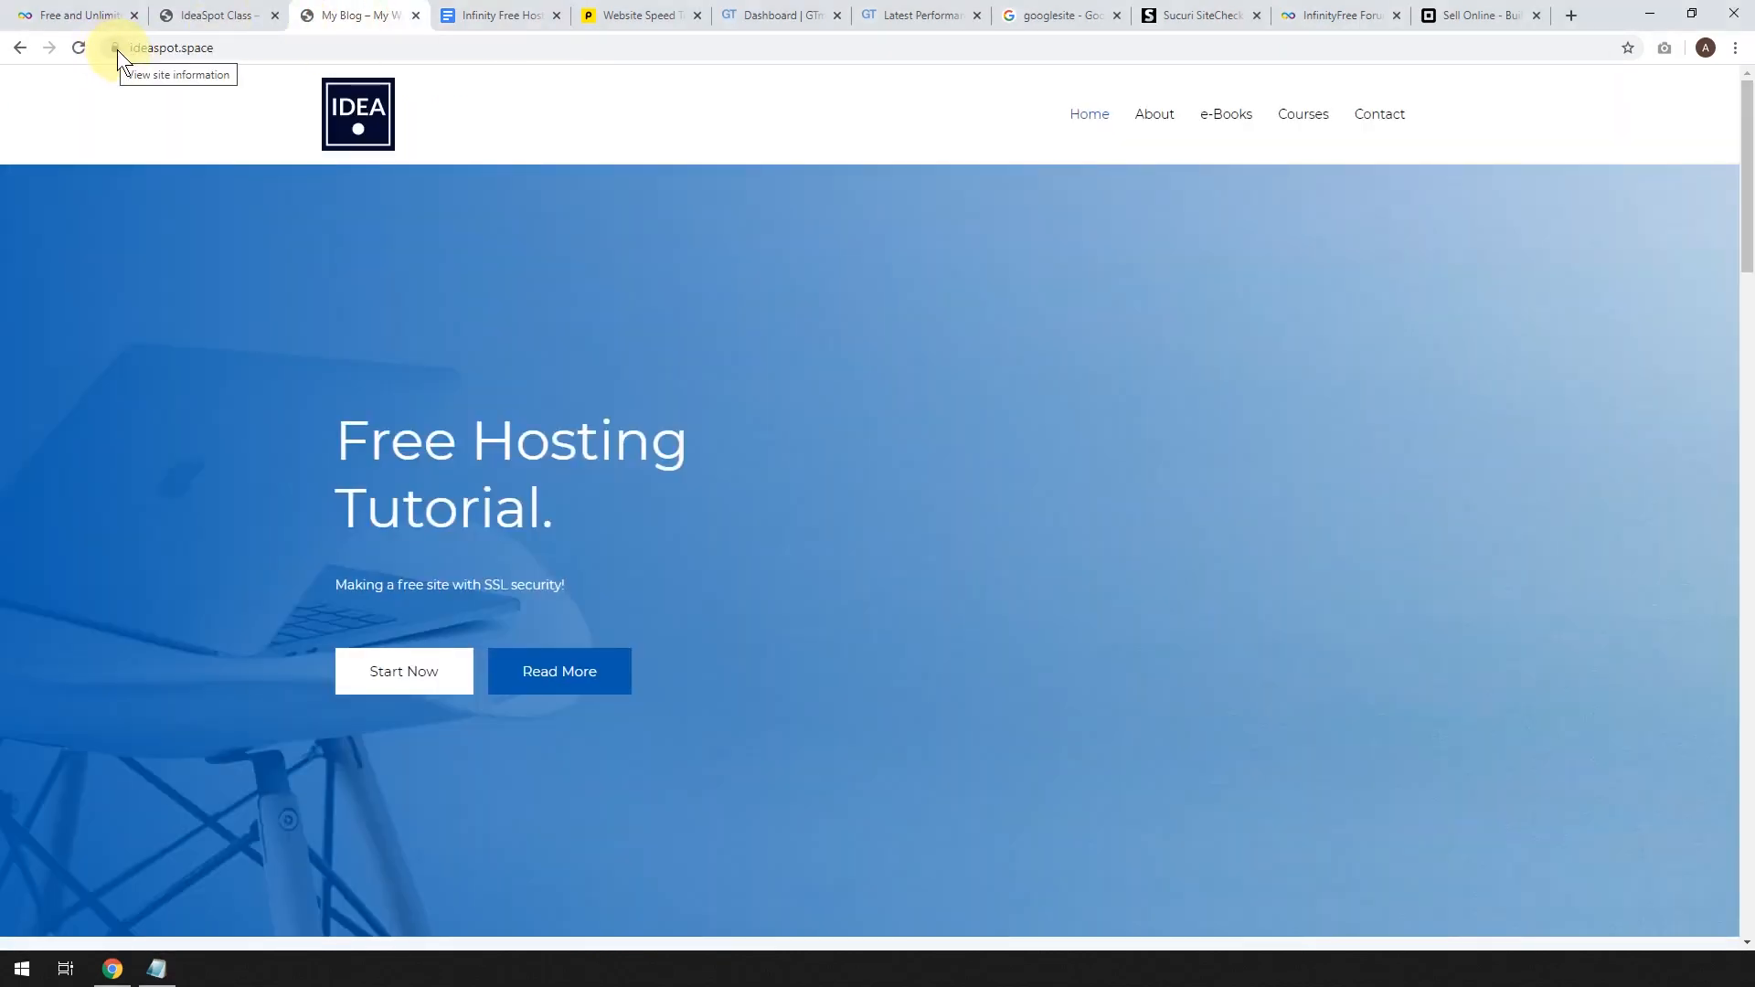
pyautogui.click(483, 20)
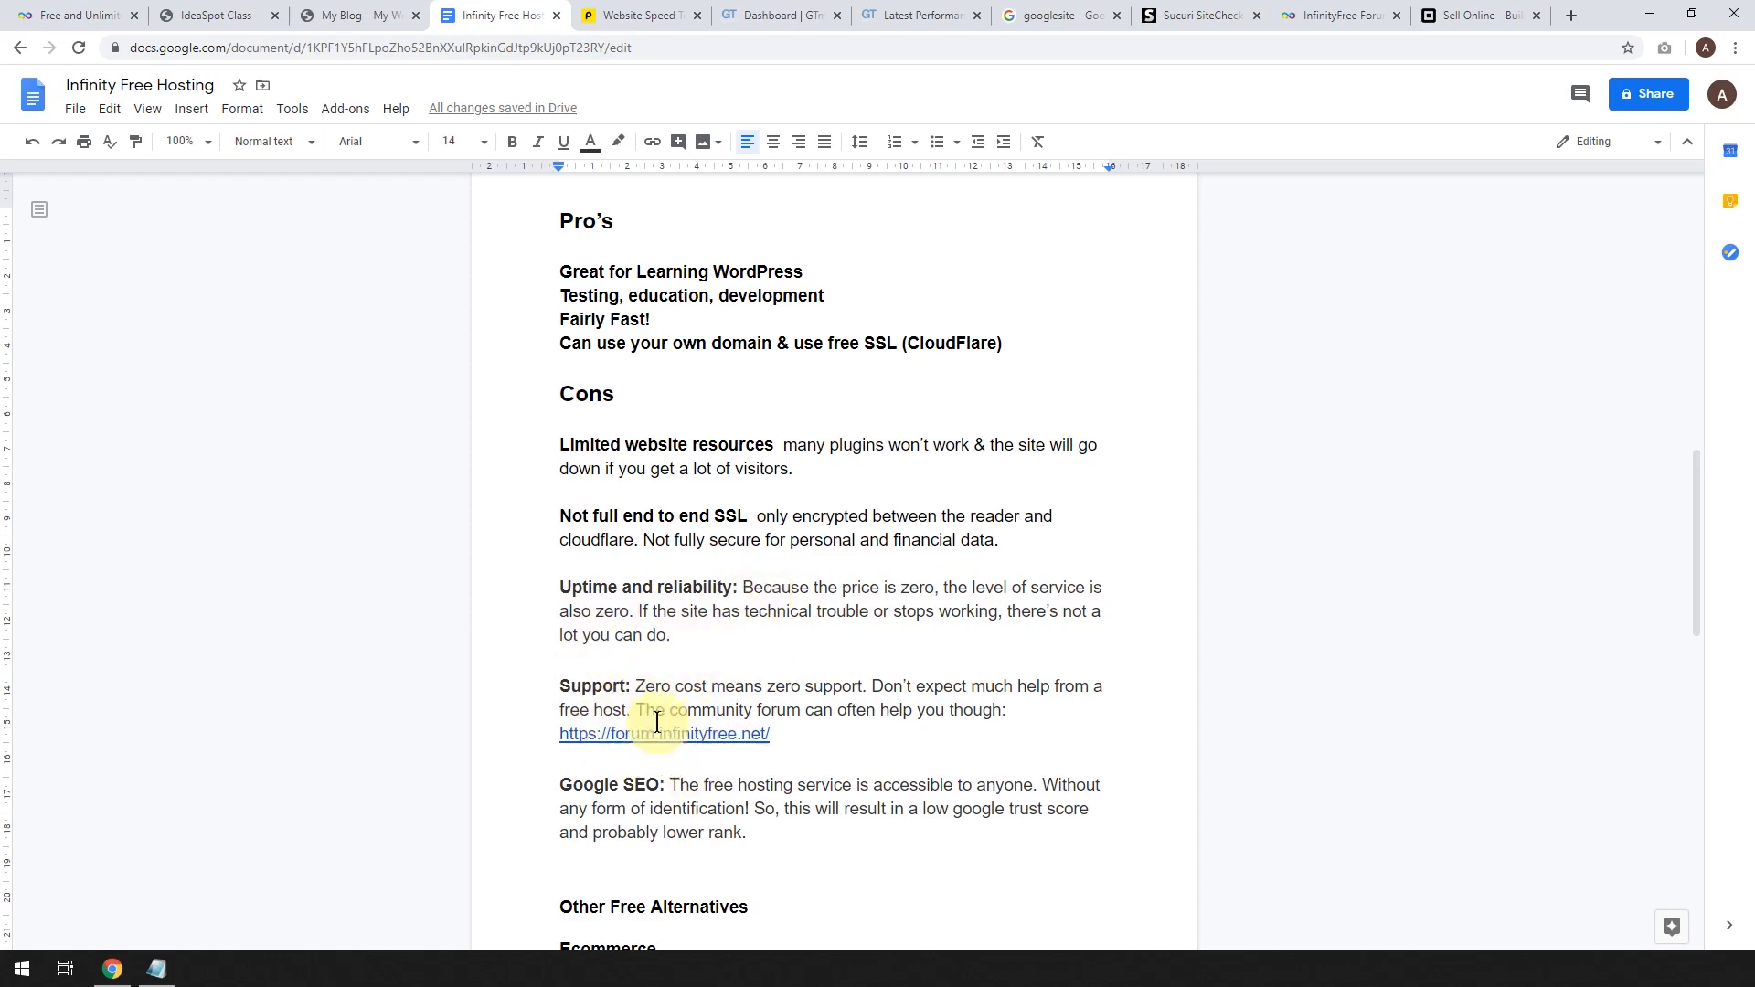
pyautogui.scroll(-2, 893, 689)
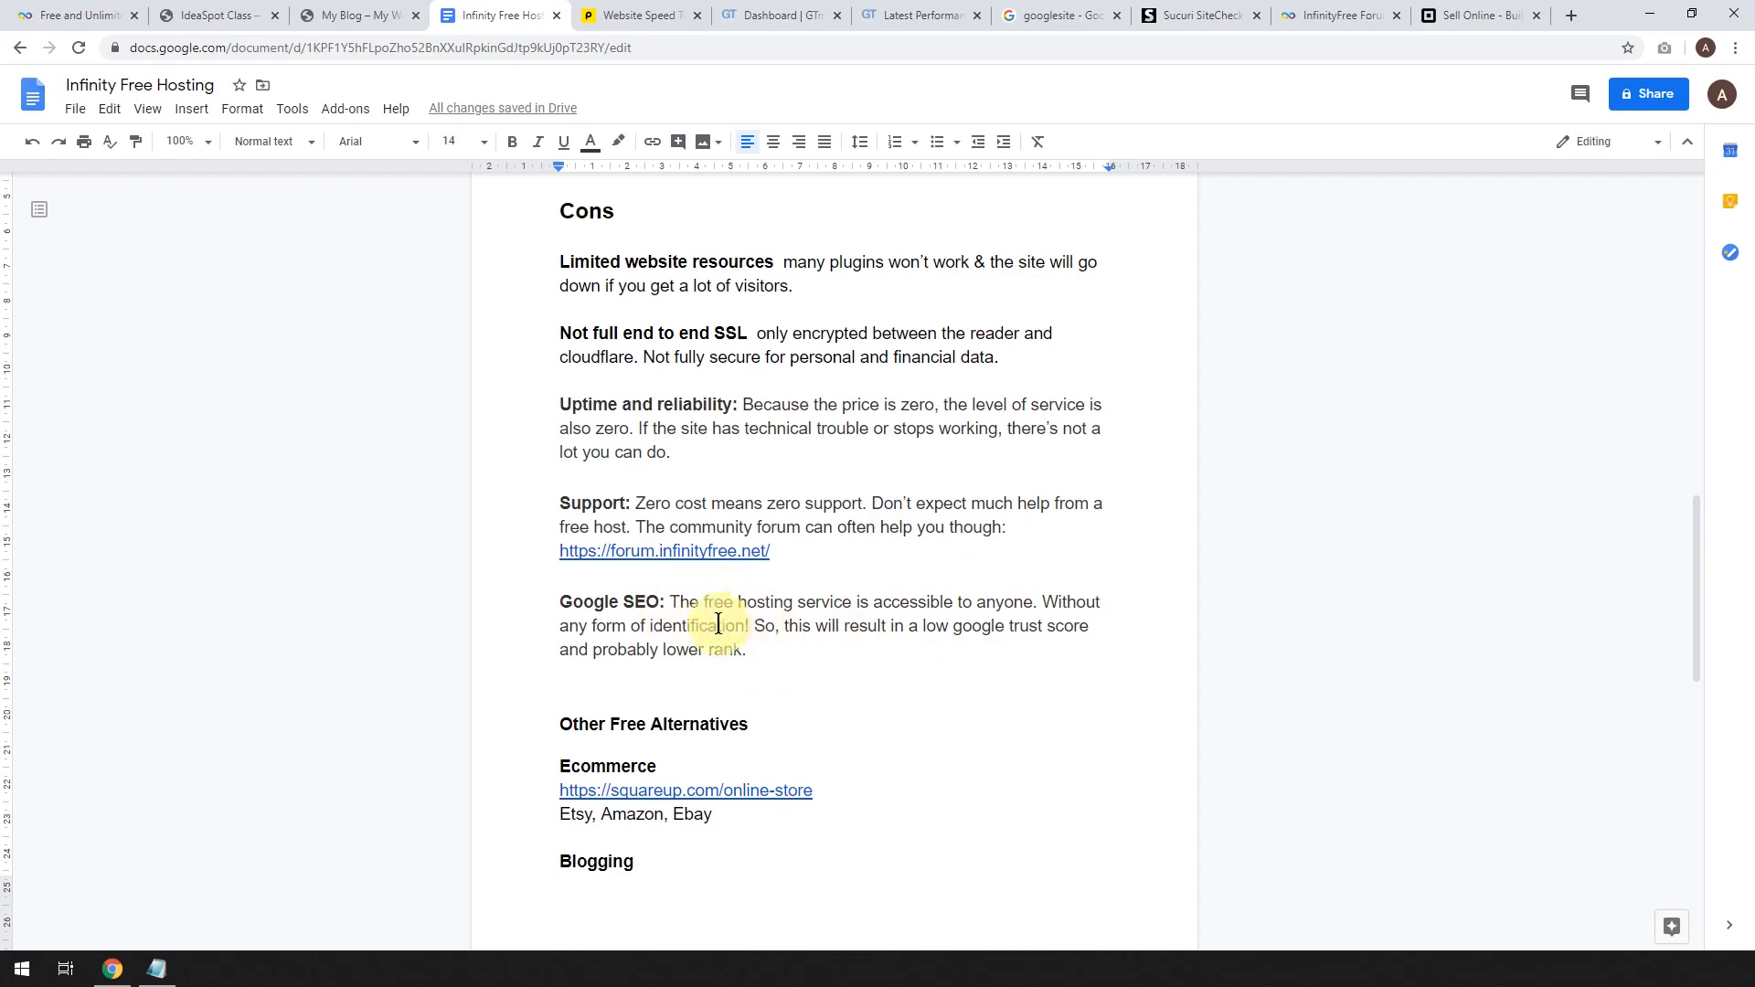
pyautogui.scroll(15, 783, 658)
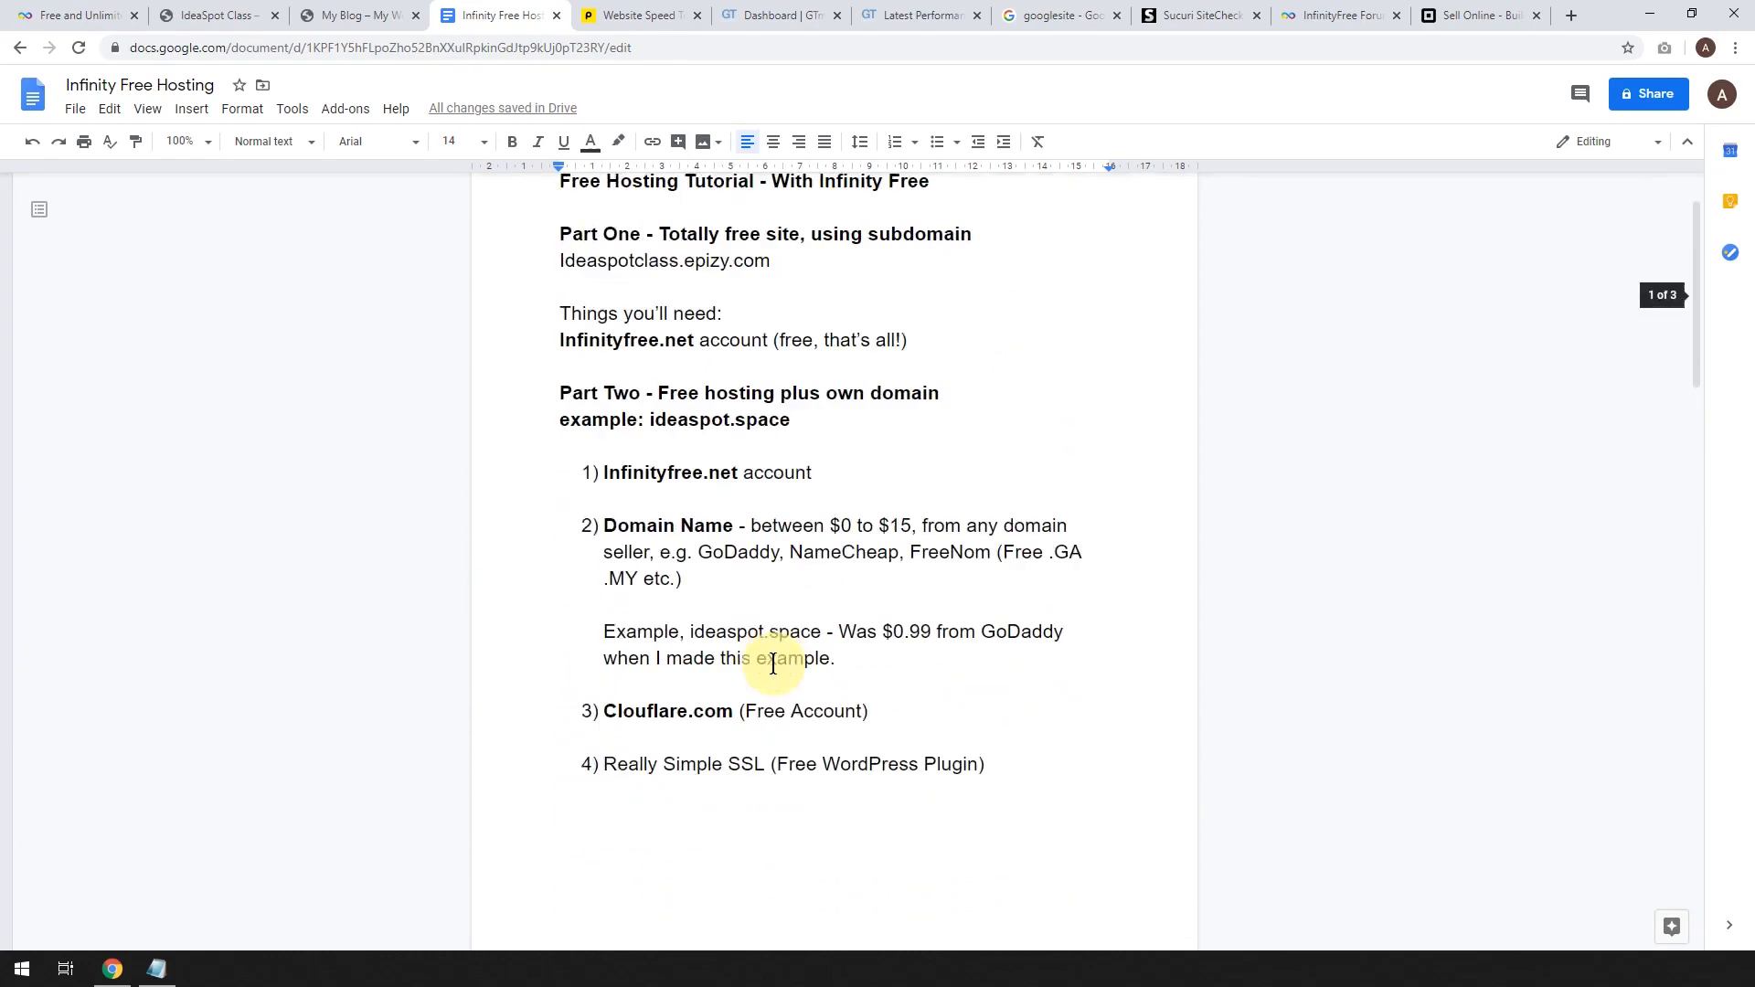
pyautogui.scroll(-15, 772, 660)
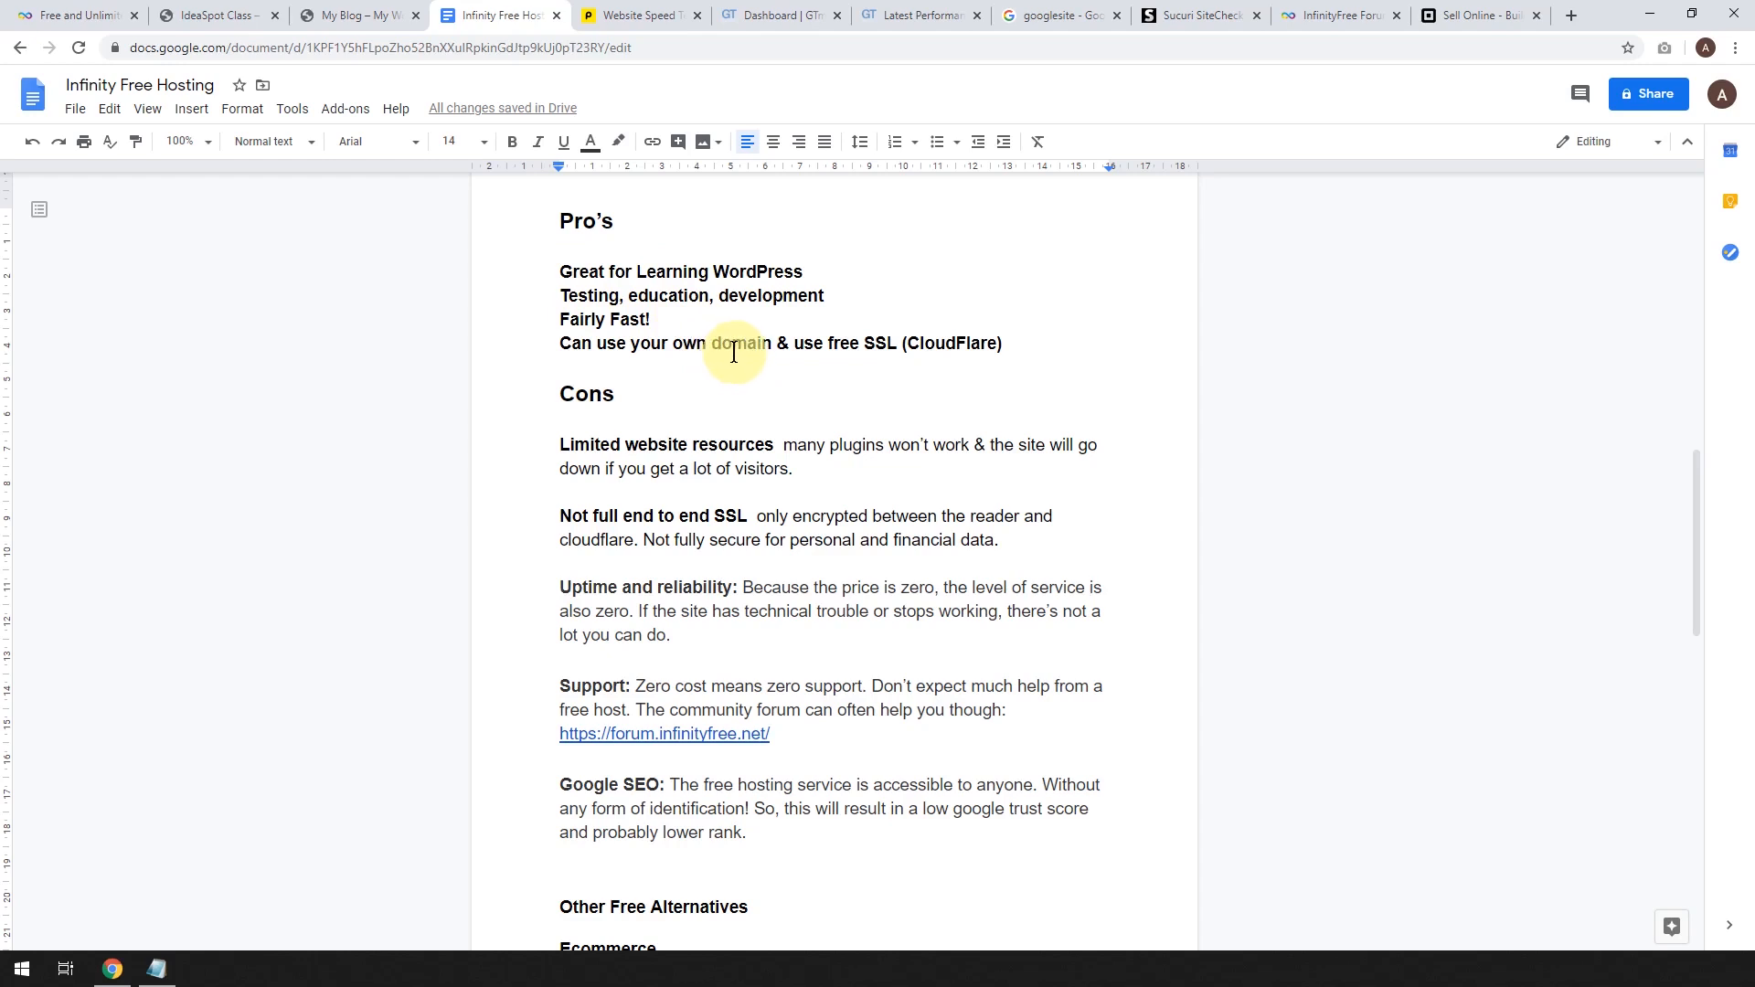
pyautogui.scroll(-2, 733, 352)
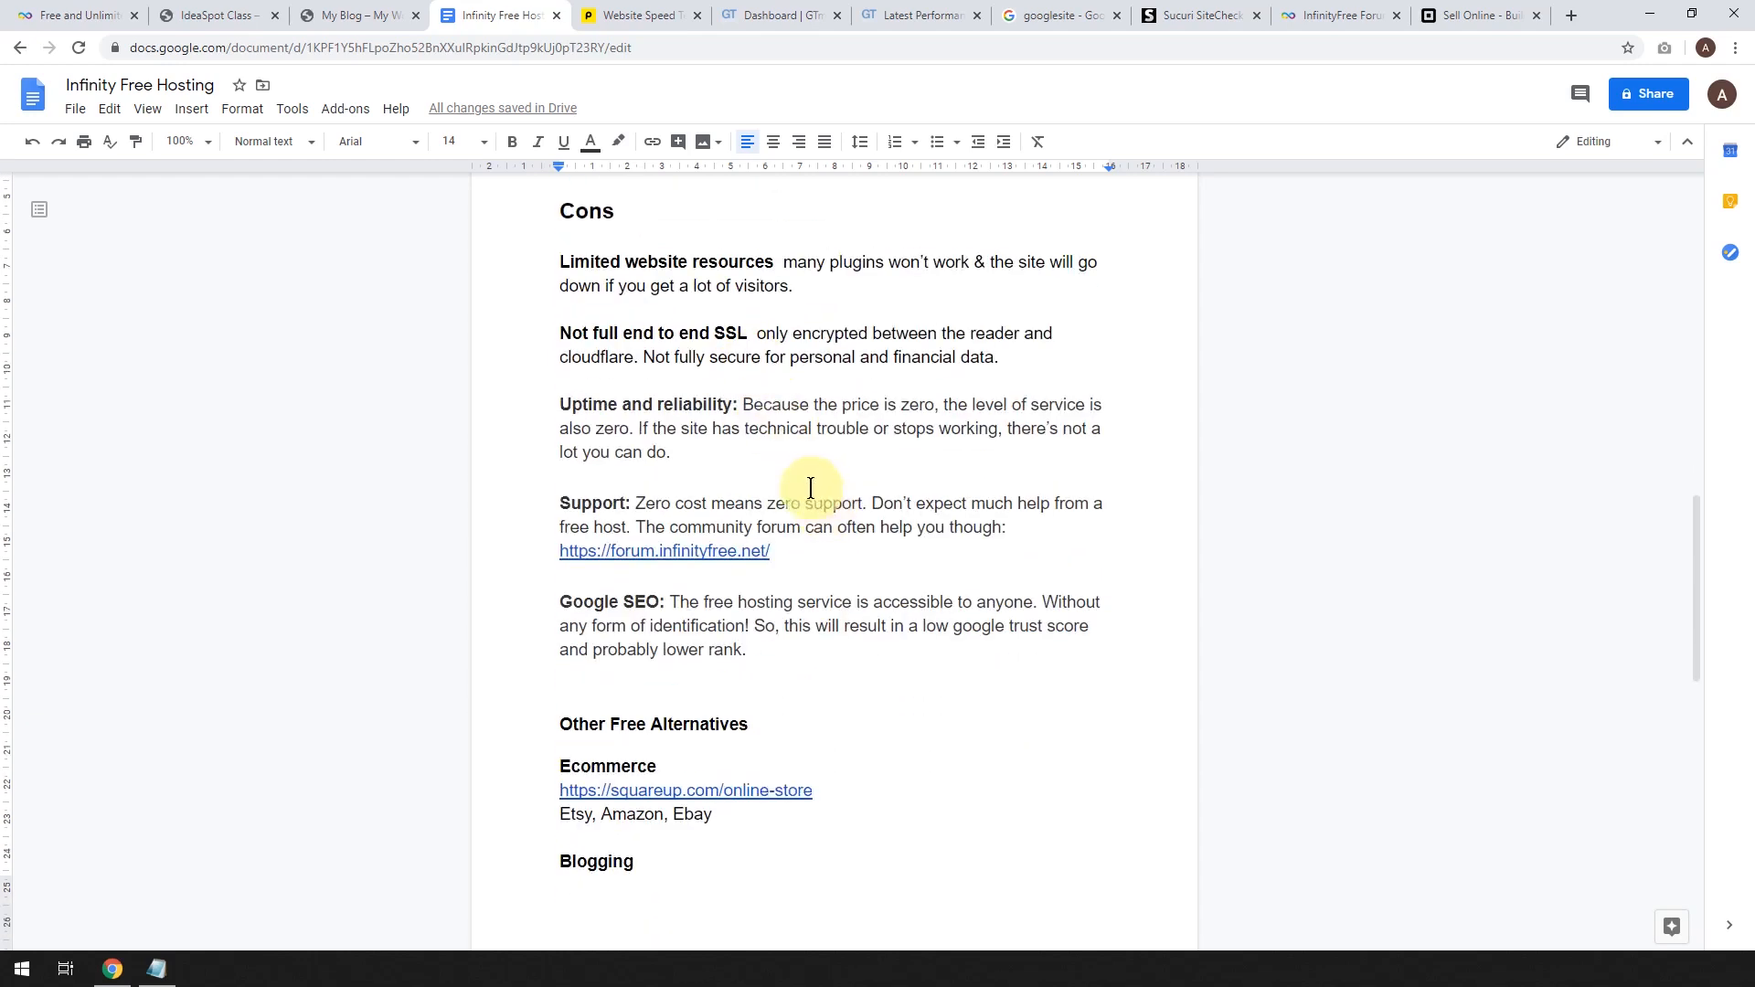
pyautogui.scroll(-1, 912, 546)
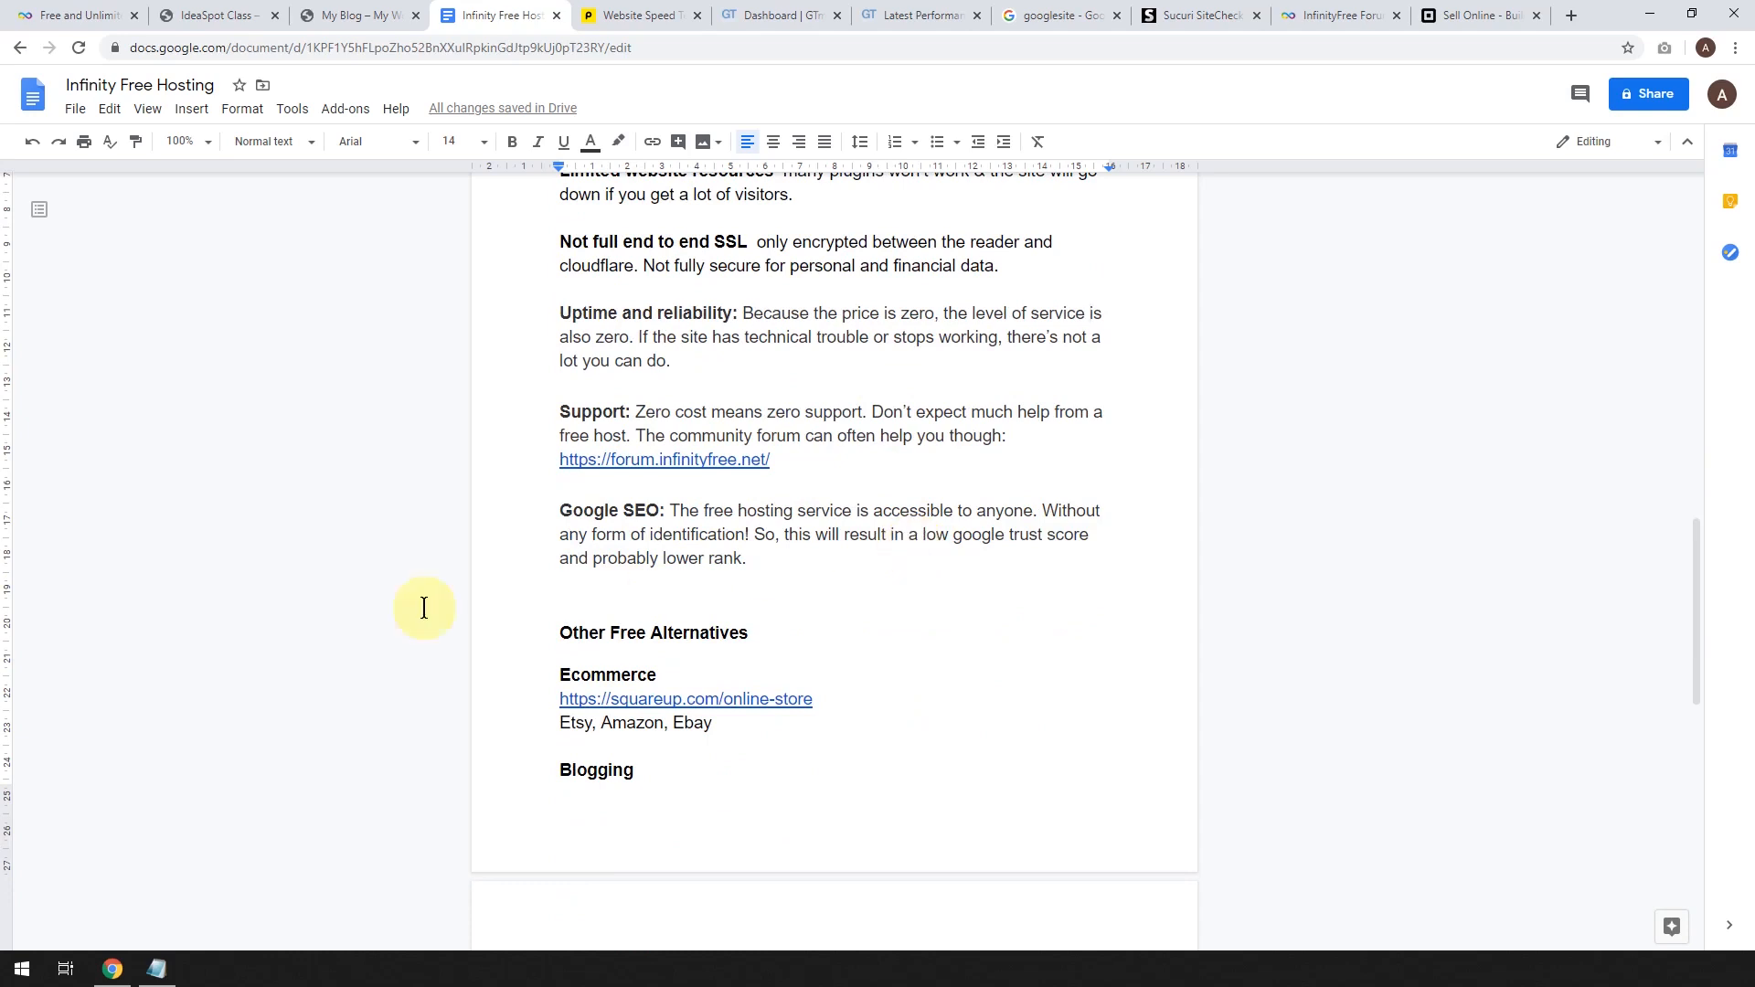
pyautogui.scroll(-2, 424, 607)
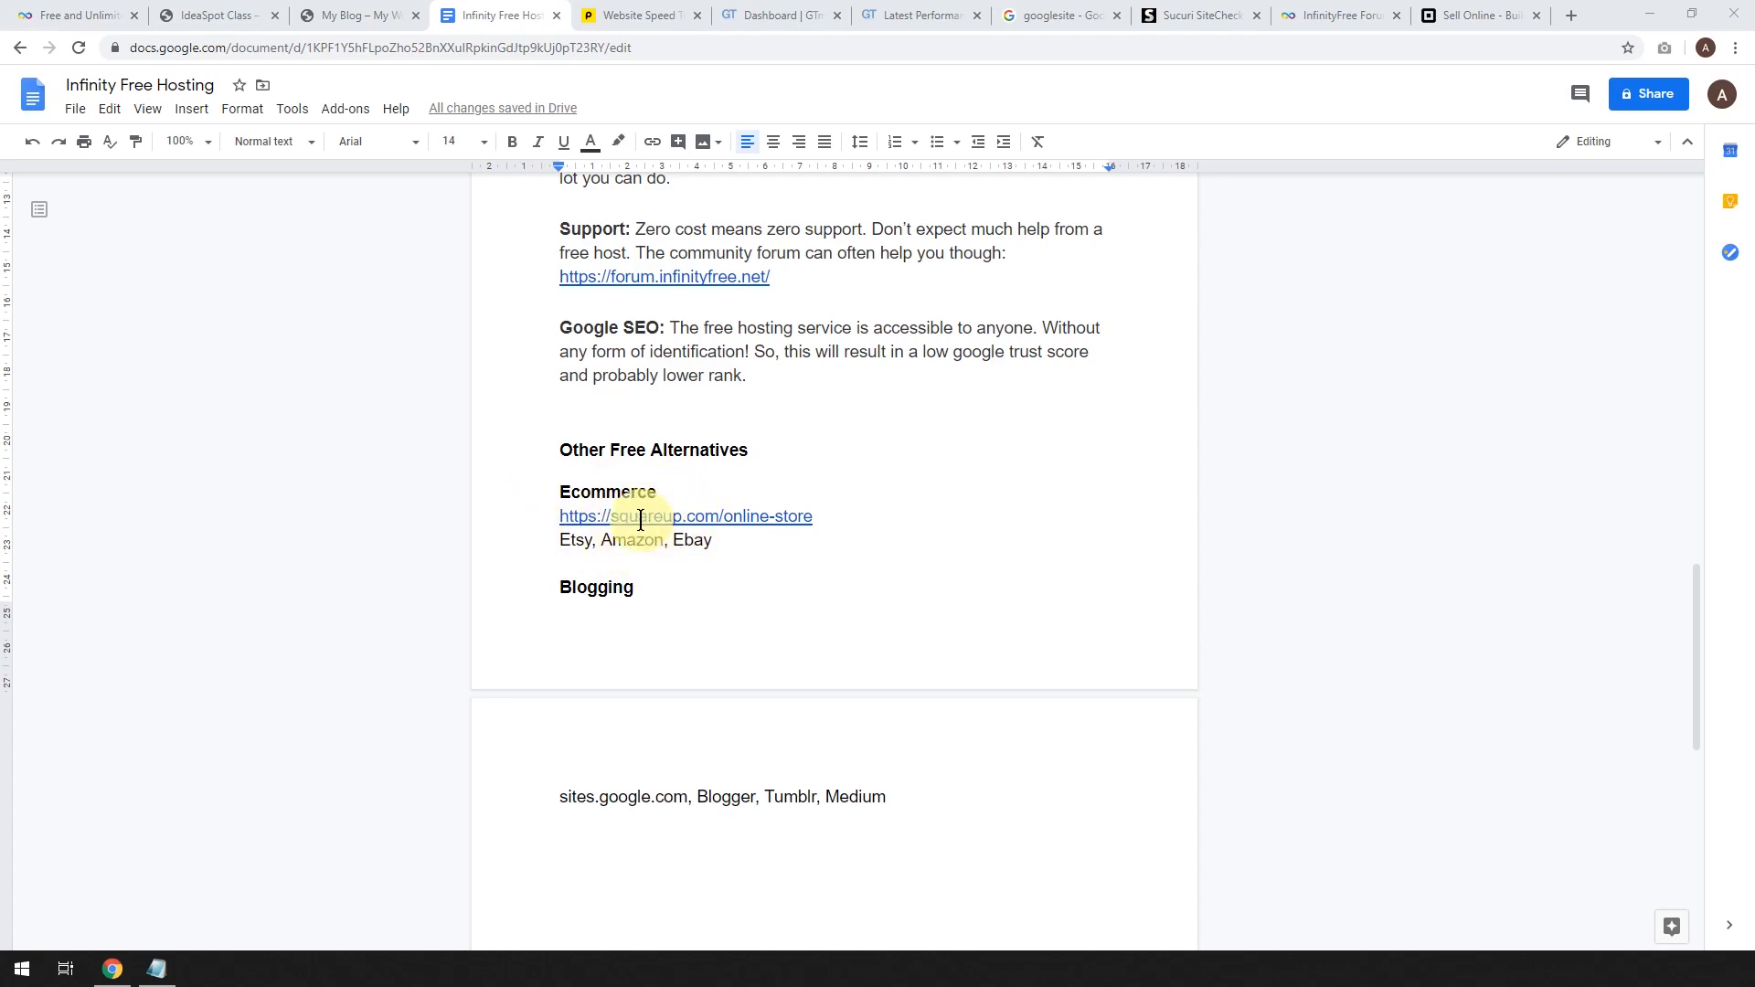
pyautogui.scroll(-2, 640, 518)
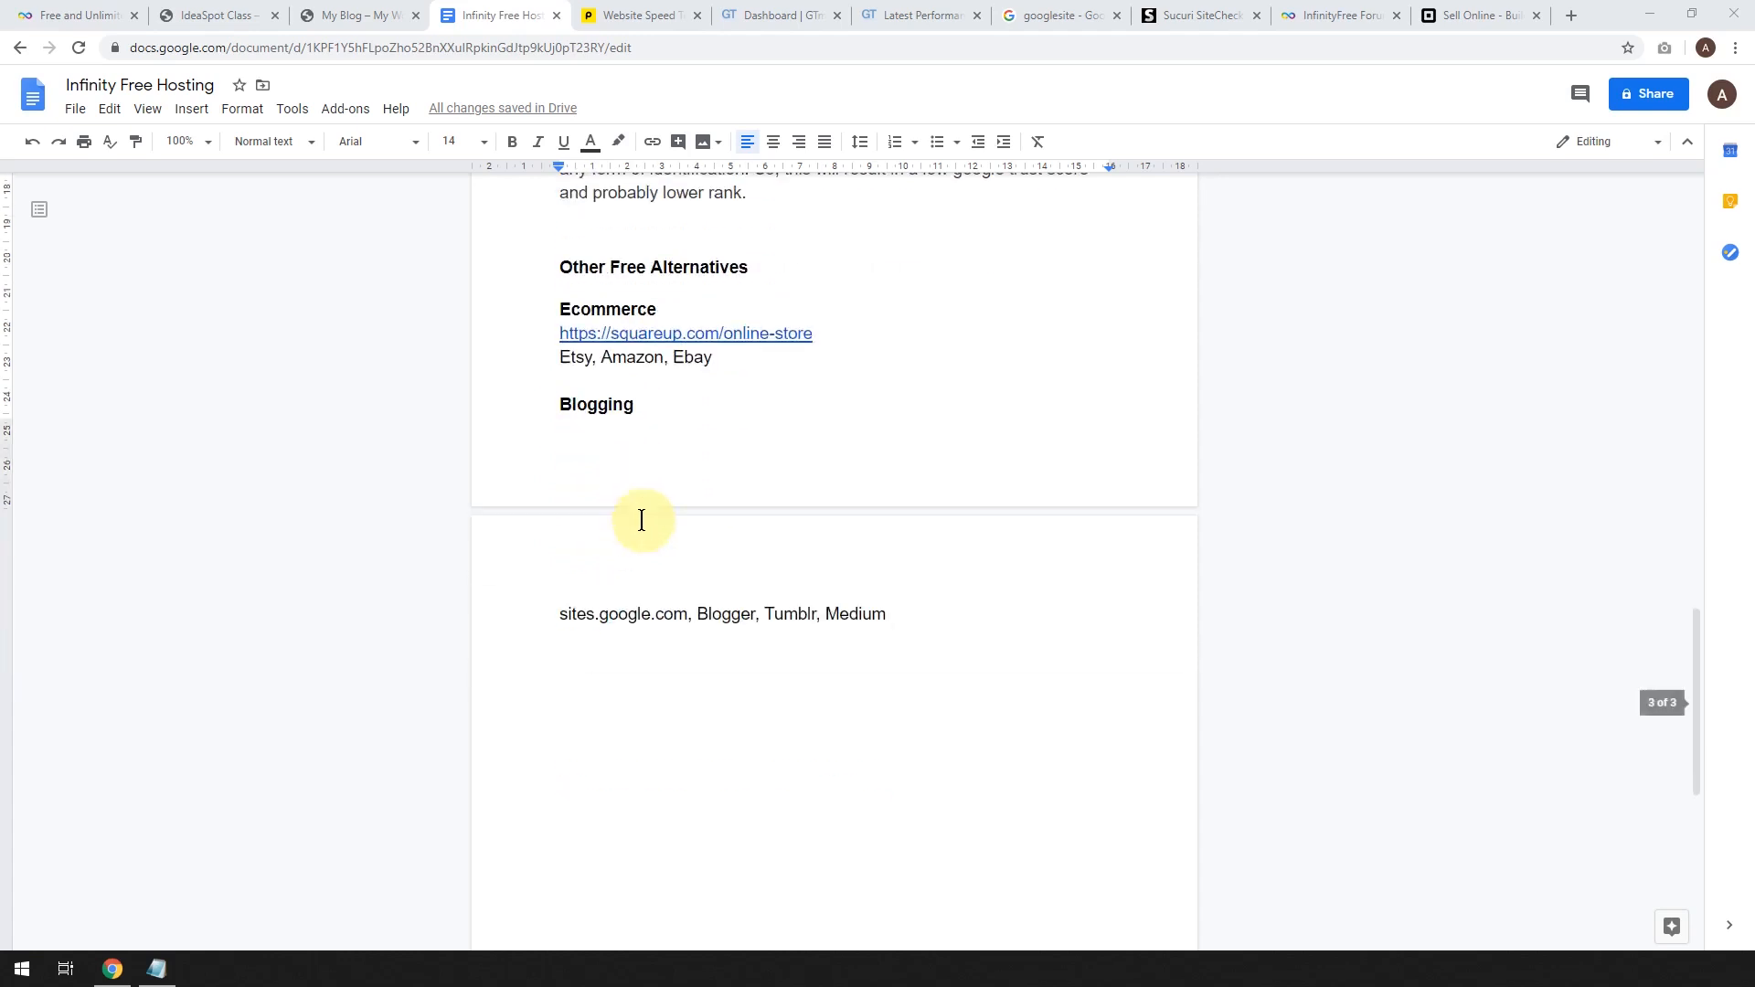
pyautogui.click(550, 404)
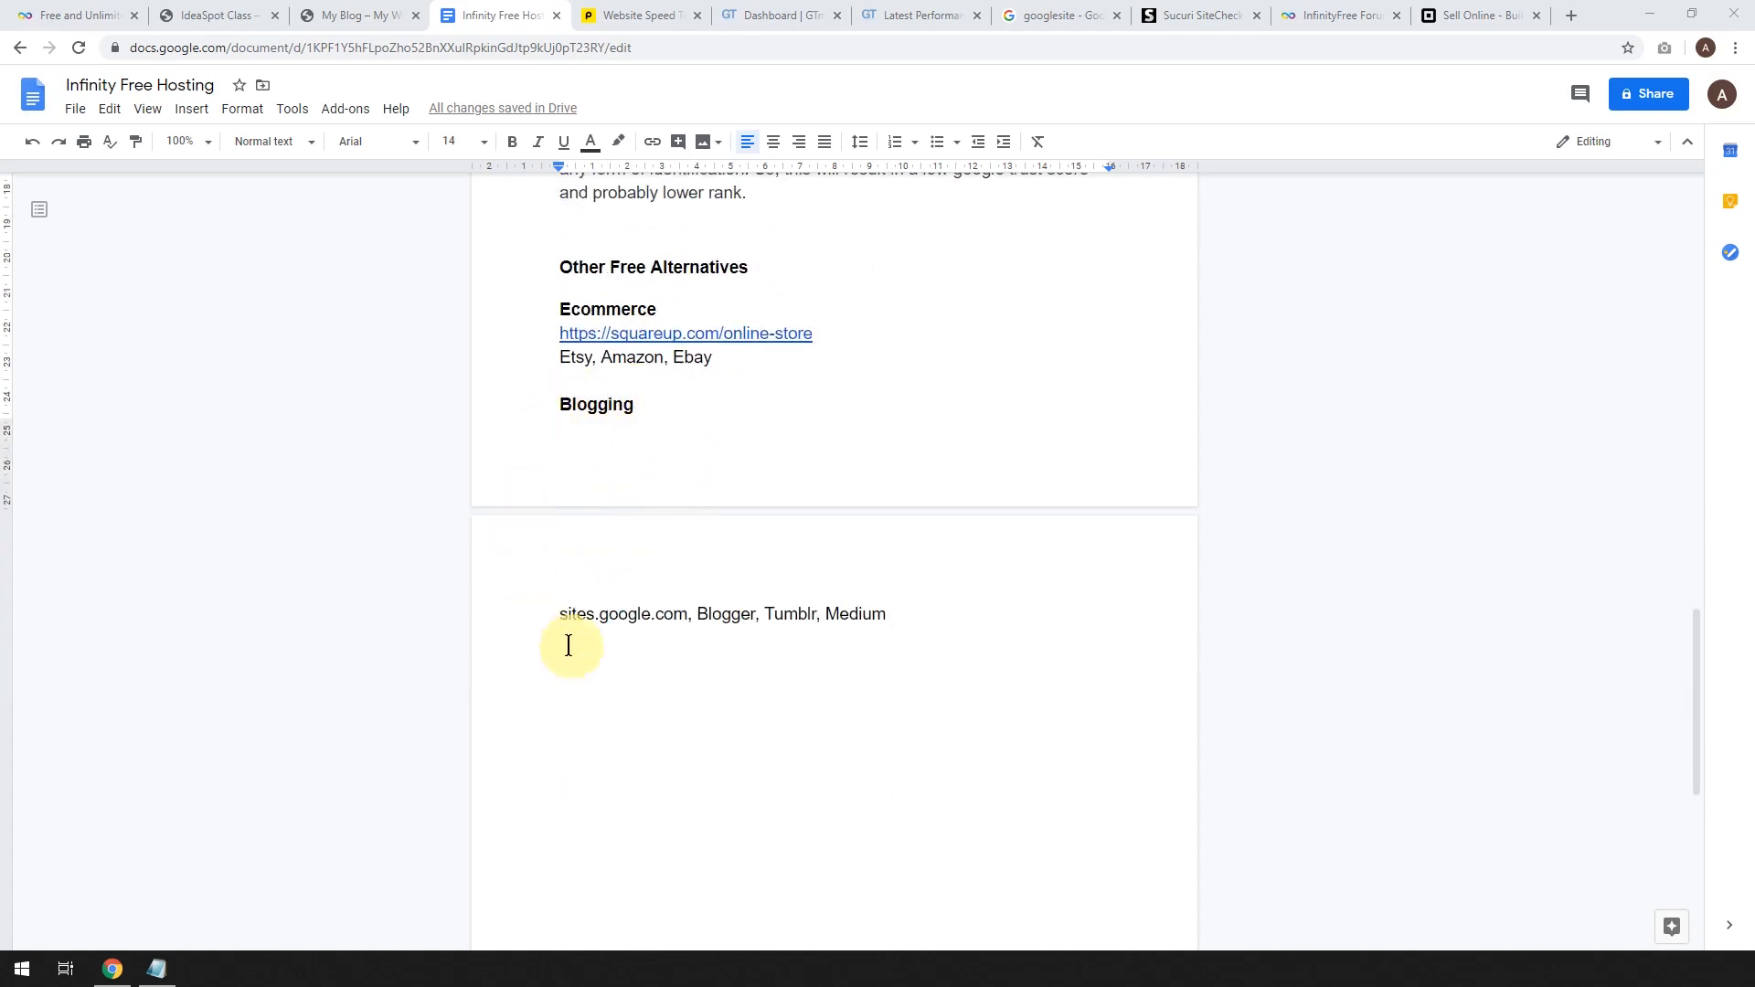